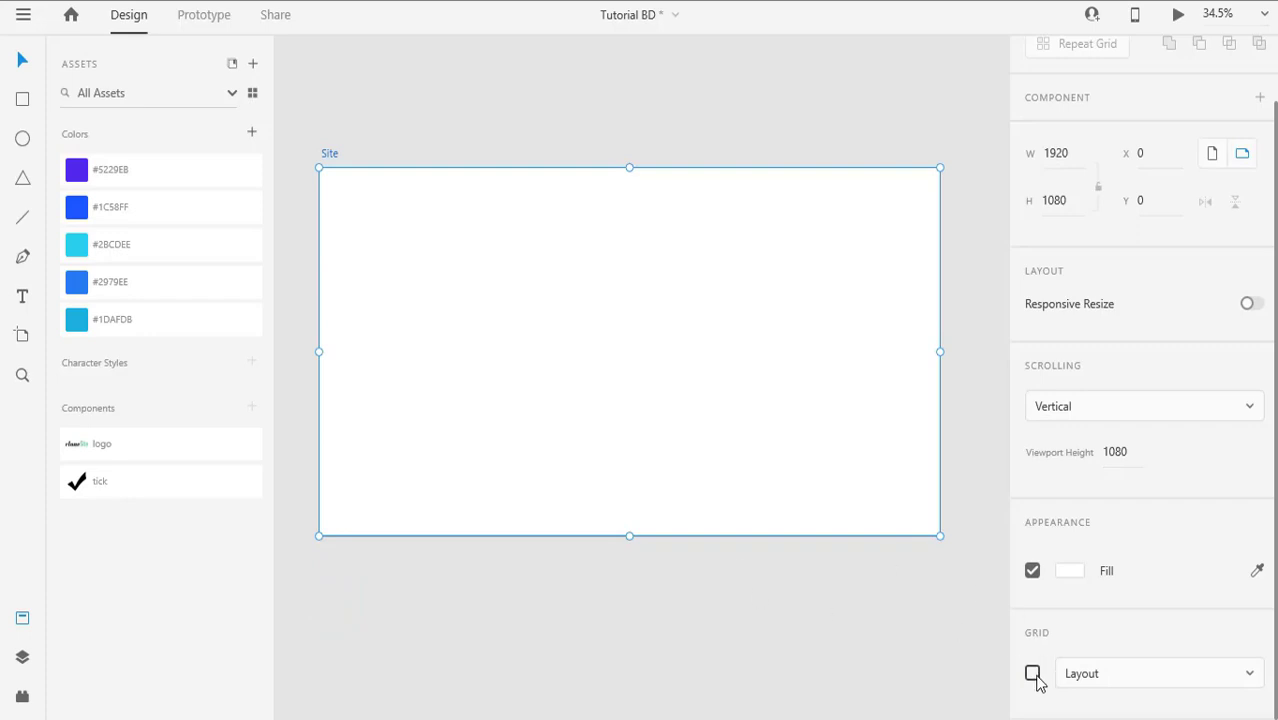
Step: Show the layout grid on the Site artboard and place a vertical guide at the right edge of the first column
click(1032, 673)
scroll(1120, 539, down, 5)
drag(322, 320, 404, 312)
scroll(372, 168, up, 5)
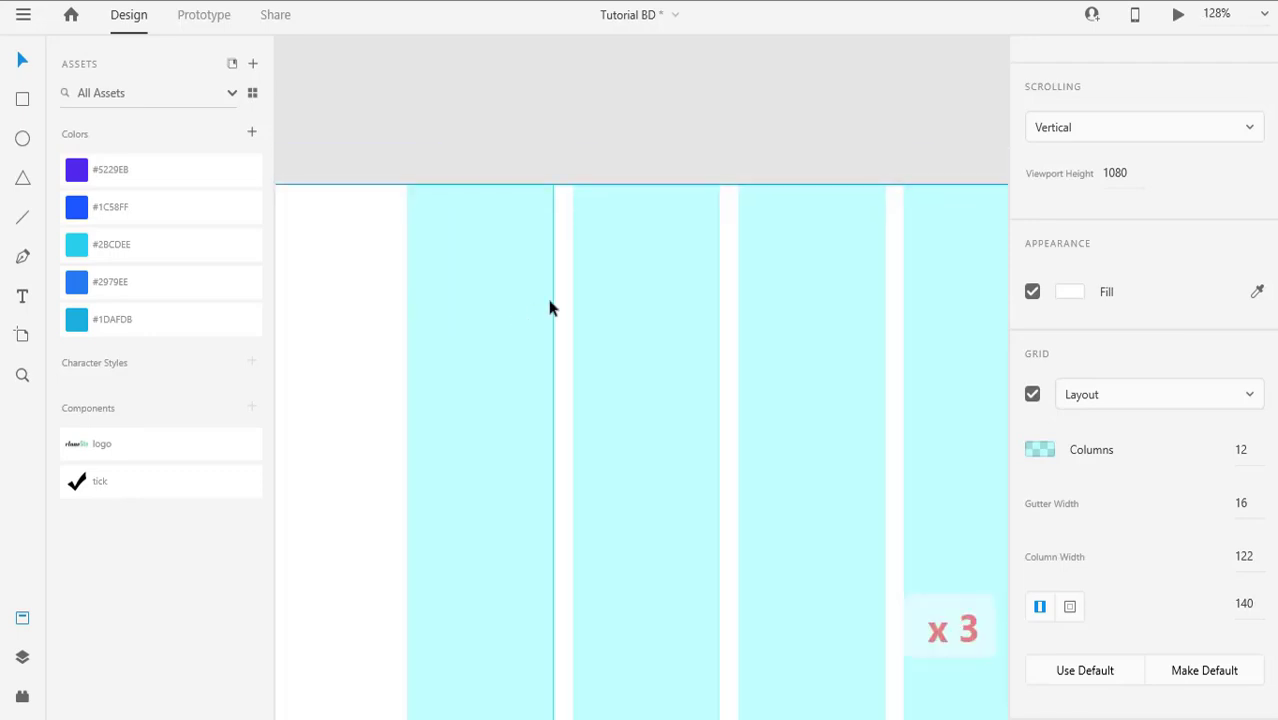
scroll(642, 280, down, 14)
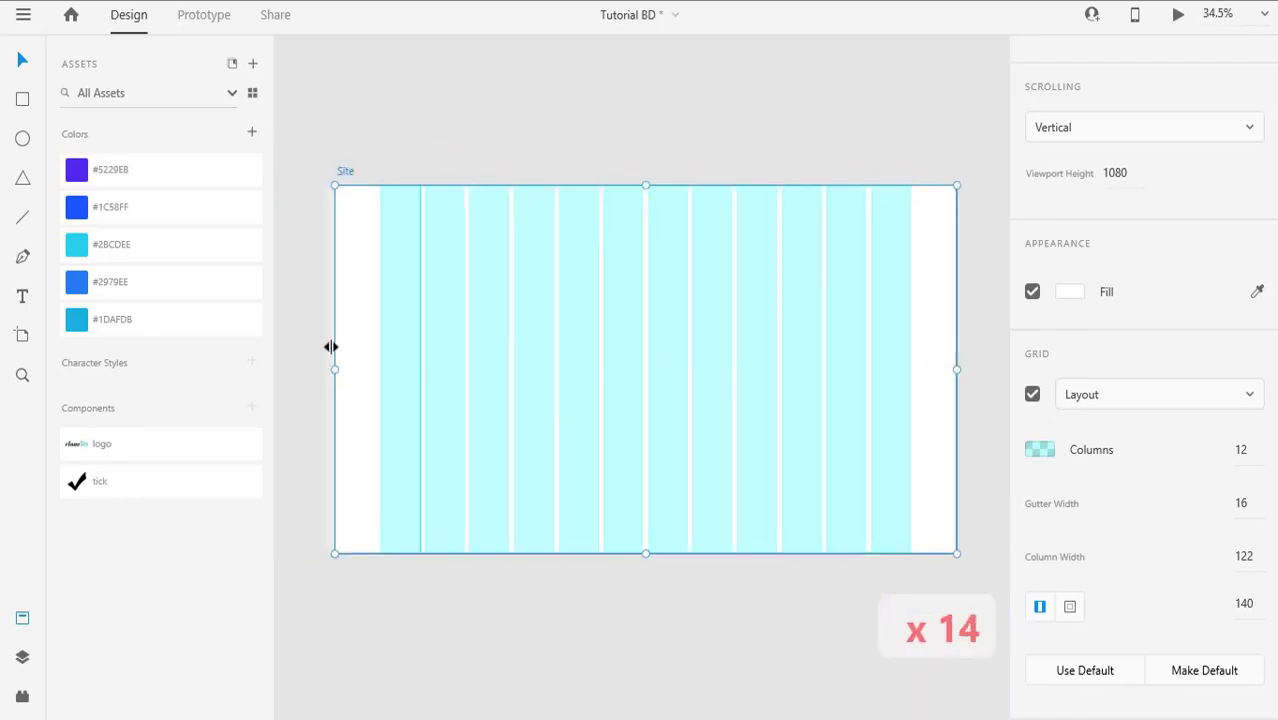
Step: Place a second vertical guide at X 1658, on the left edge of the last column, and hide the layout grid
drag(332, 345, 870, 365)
scroll(868, 240, up, 3)
drag(853, 176, 612, 306)
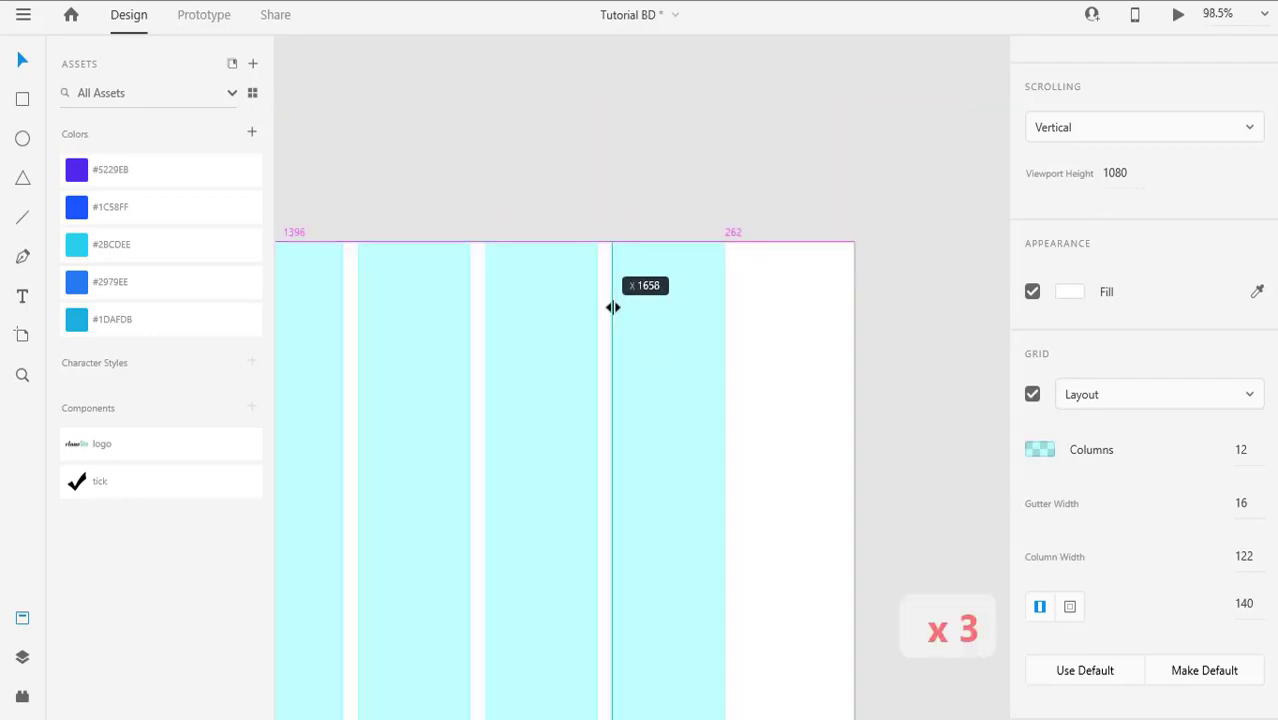
scroll(611, 306, down, 4)
drag(320, 420, 492, 336)
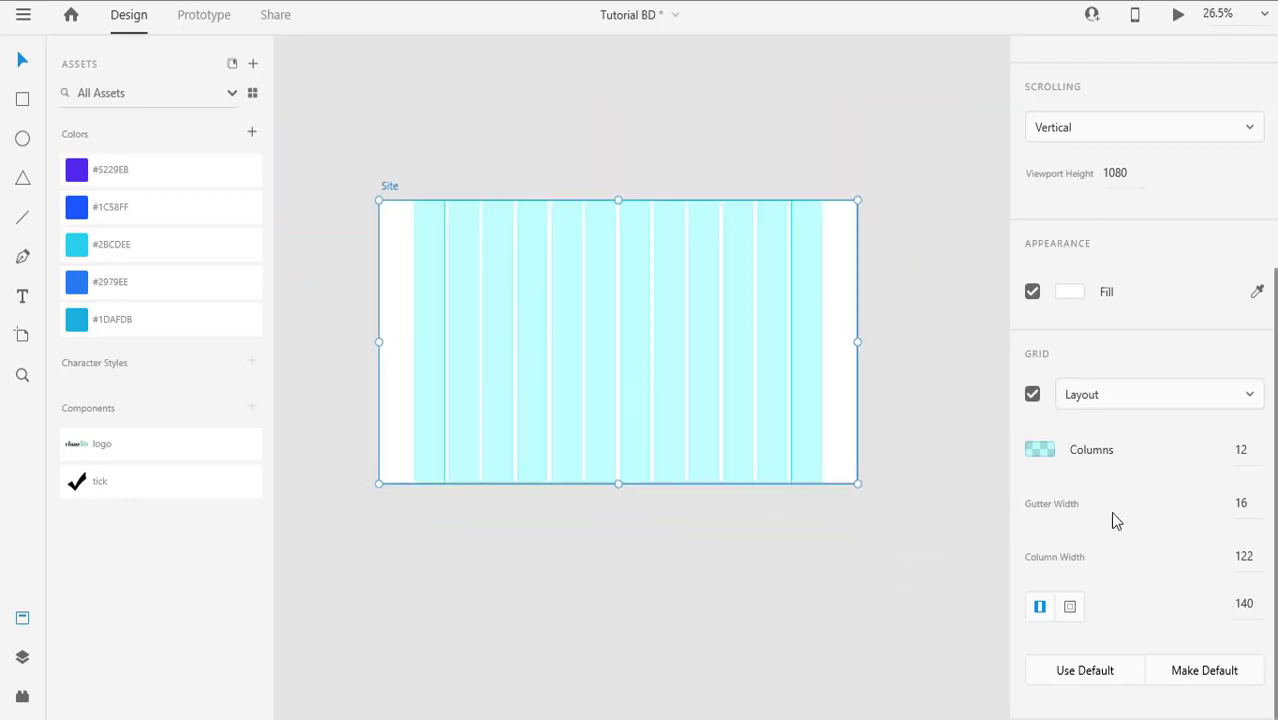
click(1032, 395)
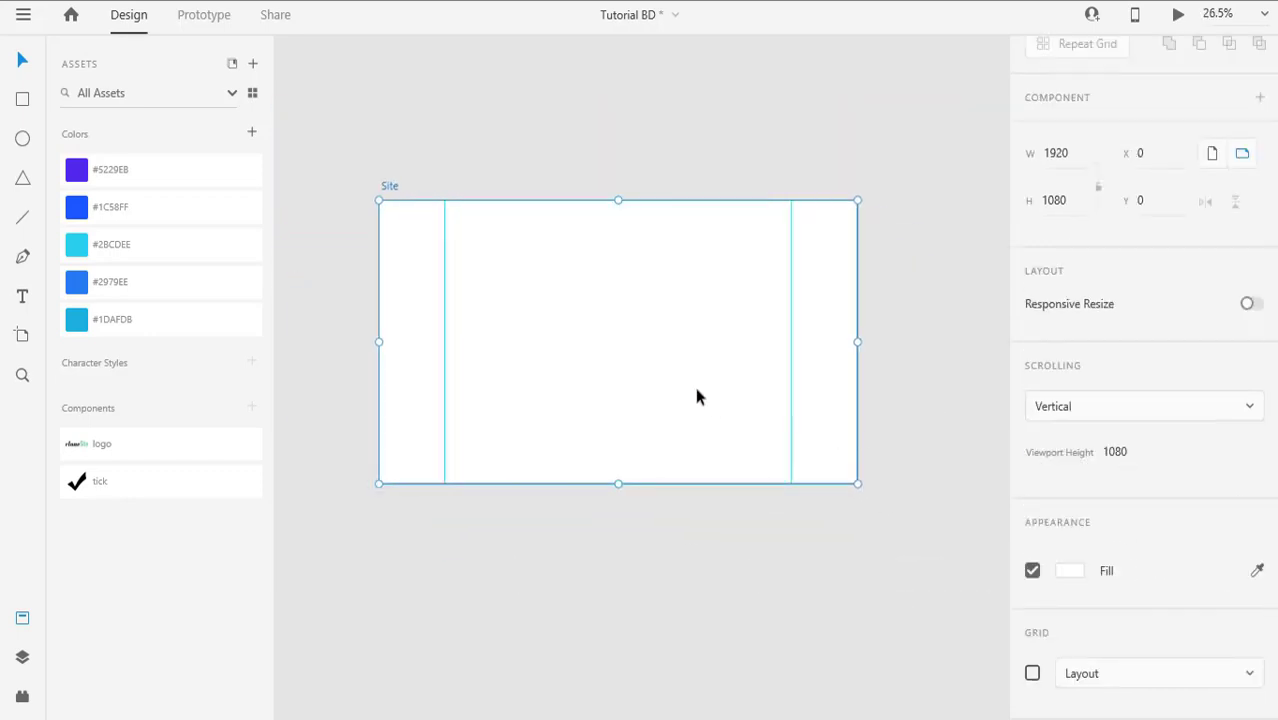
Step: Start a Pen path just outside the artboard's left edge and curve it through a dip near the left guide
scroll(602, 326, up, 3)
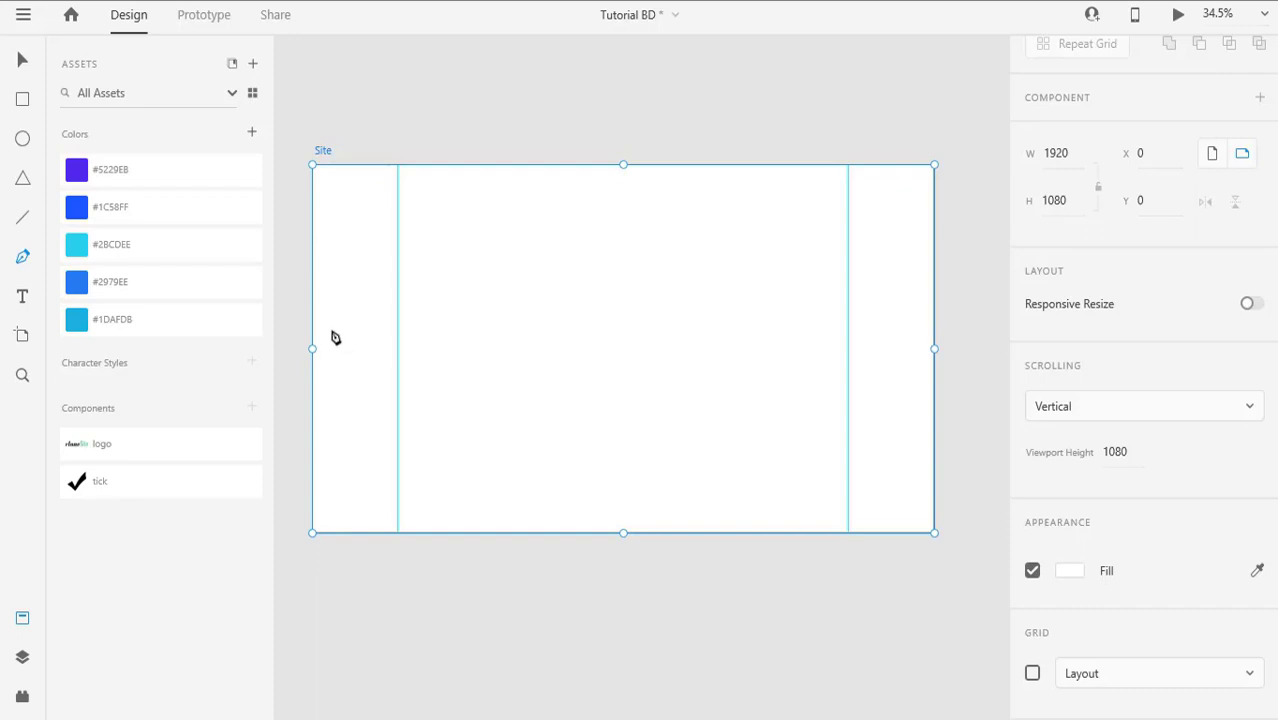
click(300, 315)
drag(432, 370, 505, 349)
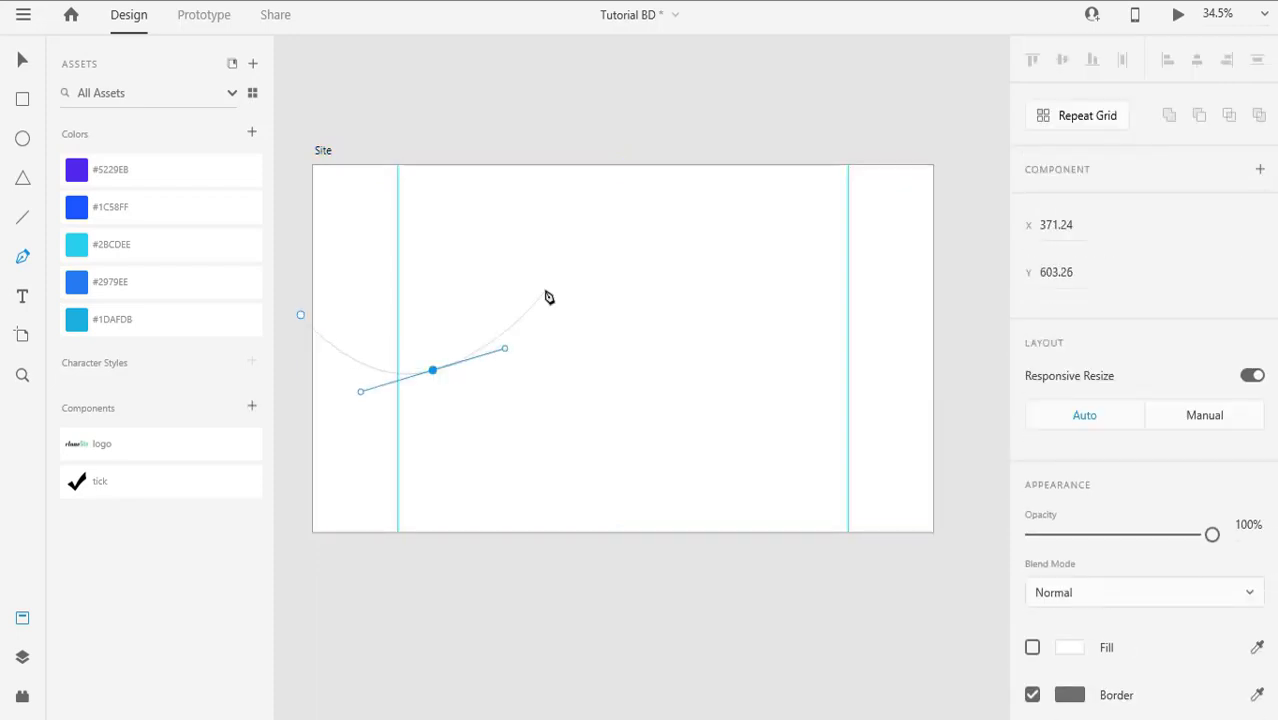
click(545, 290)
drag(693, 290, 741, 327)
key(ctrl+z)
key(ctrl+z)
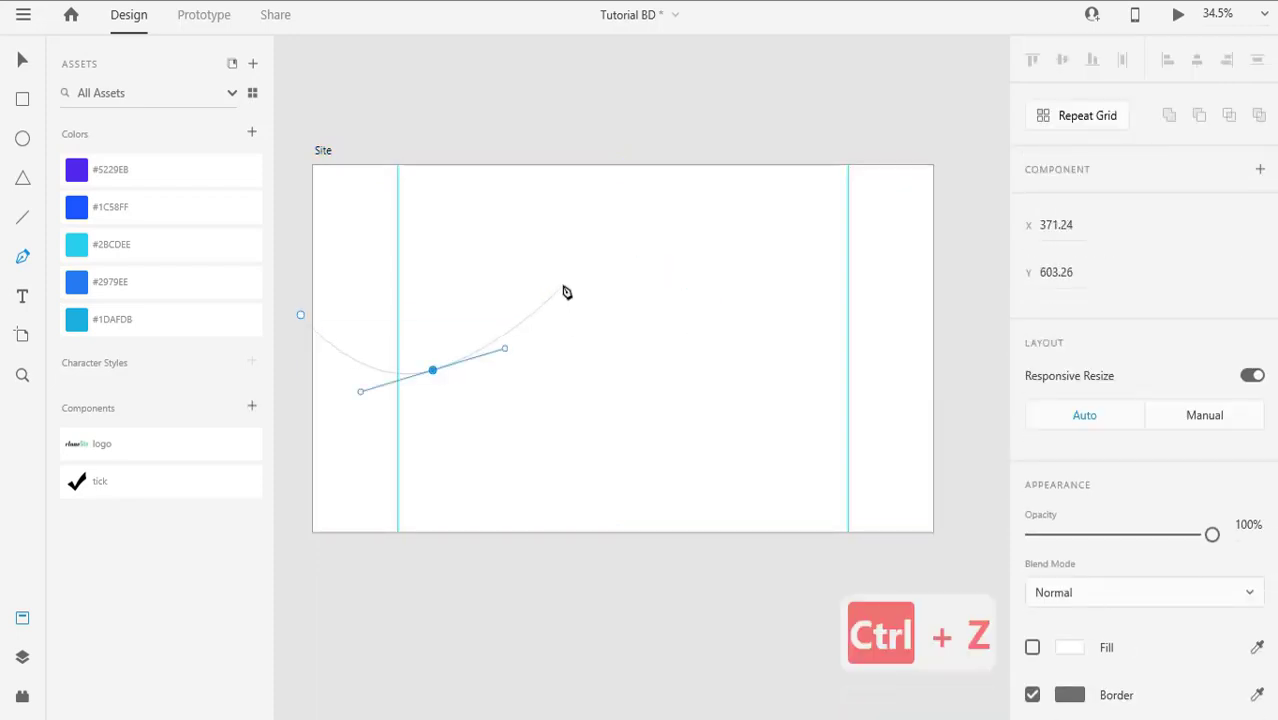
Step: Continue the wave path with two curved anchor points and end it just beyond the artboard's right edge
drag(563, 285, 654, 293)
drag(743, 301, 820, 271)
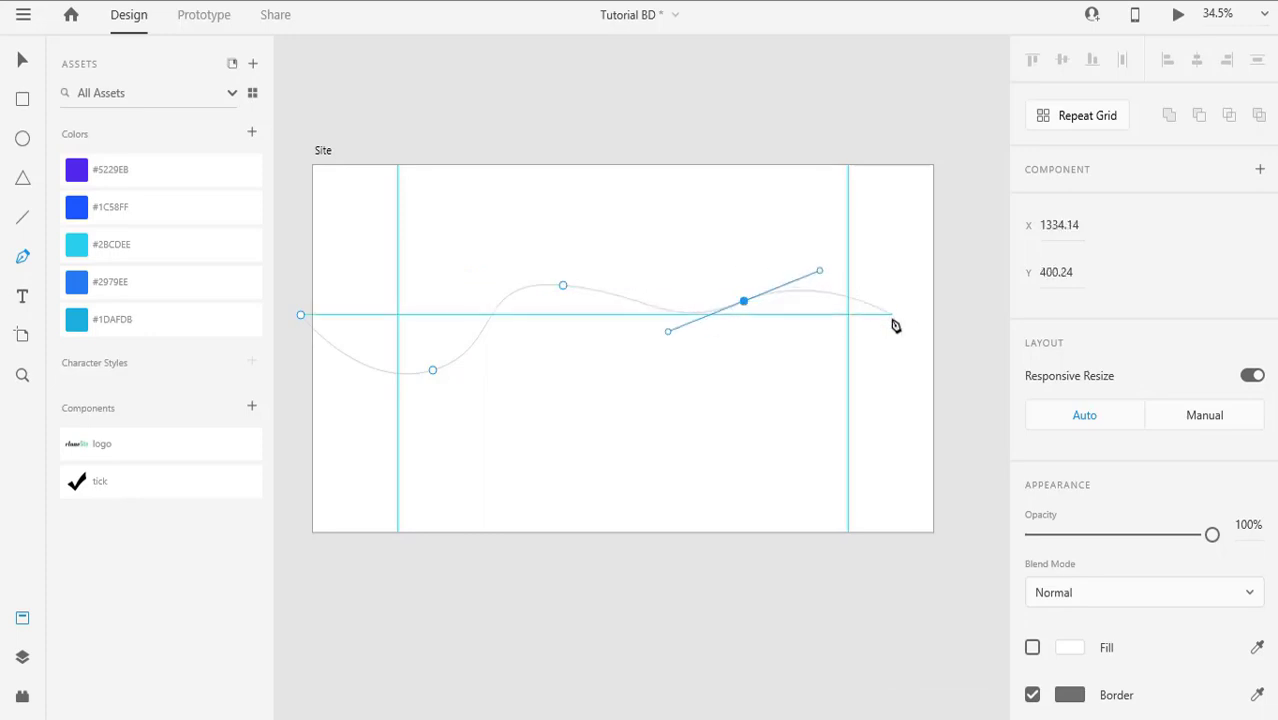
click(942, 330)
key(Escape)
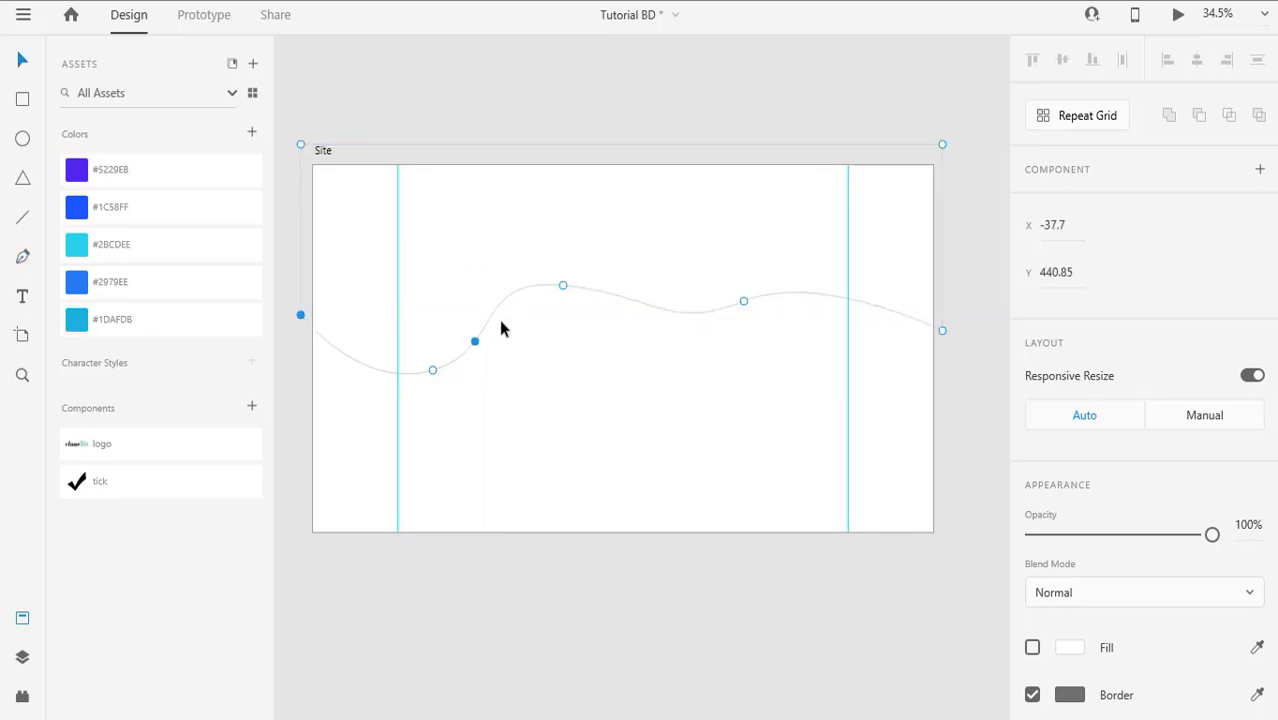
Step: Smooth the wave path by slightly repositioning its anchor points along the curve
drag(432, 370, 413, 364)
drag(563, 285, 571, 280)
mouse_move(650, 296)
mouse_down()
mouse_move(665, 295)
mouse_move(642, 291)
mouse_up()
drag(571, 280, 560, 278)
drag(743, 301, 720, 309)
drag(942, 330, 942, 334)
drag(720, 309, 731, 302)
click(817, 322)
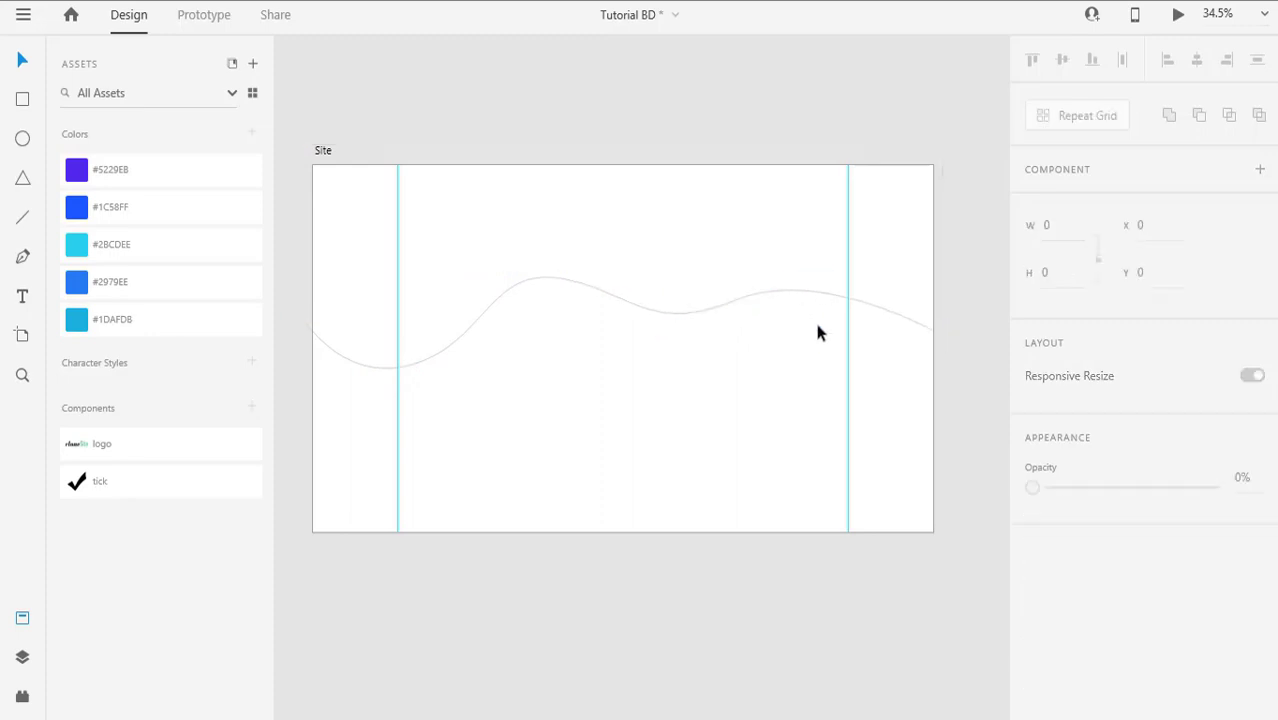
Step: Remove the wave path's border and fill it with blue #2979EE
click(858, 300)
scroll(1145, 573, down, 5)
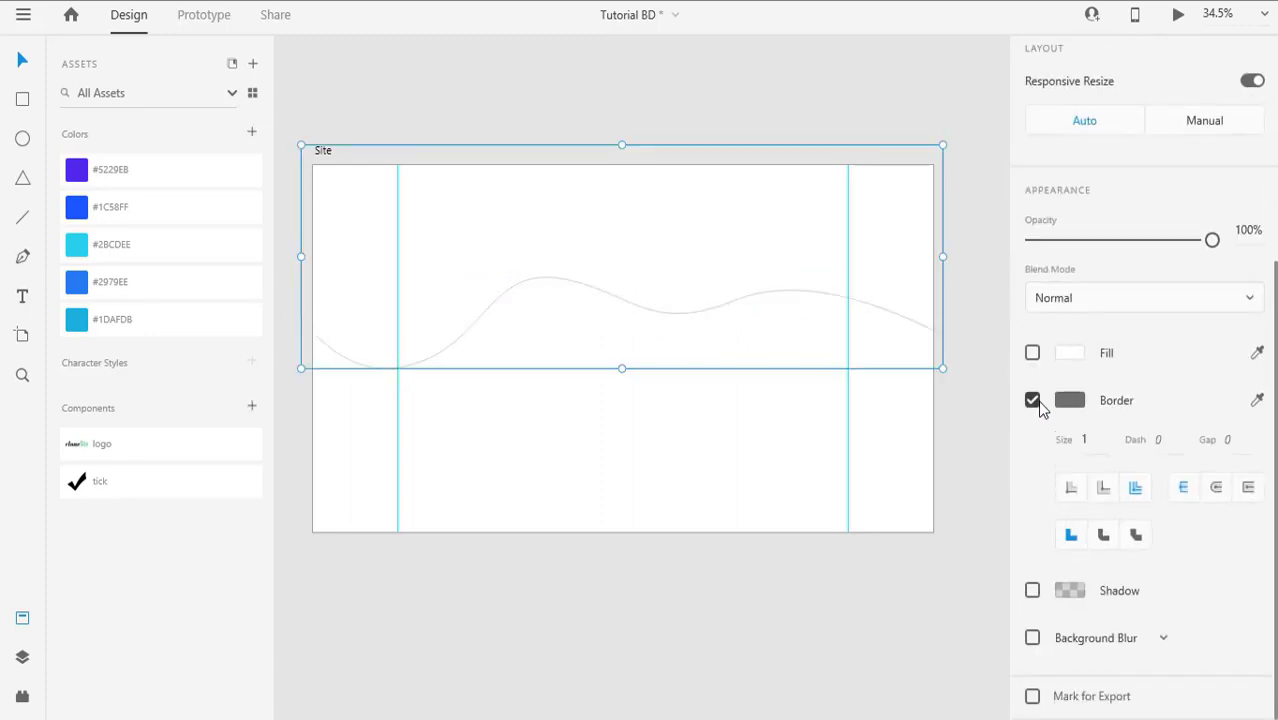
click(1035, 401)
click(1069, 497)
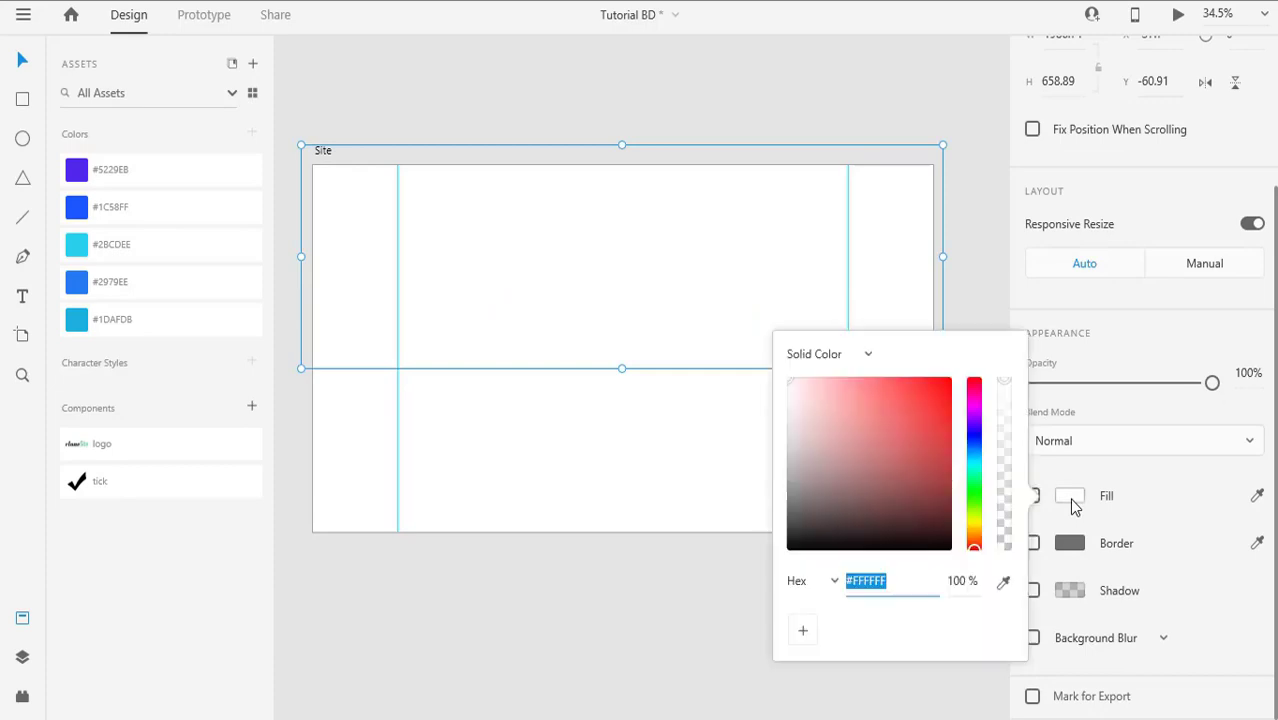
click(1034, 496)
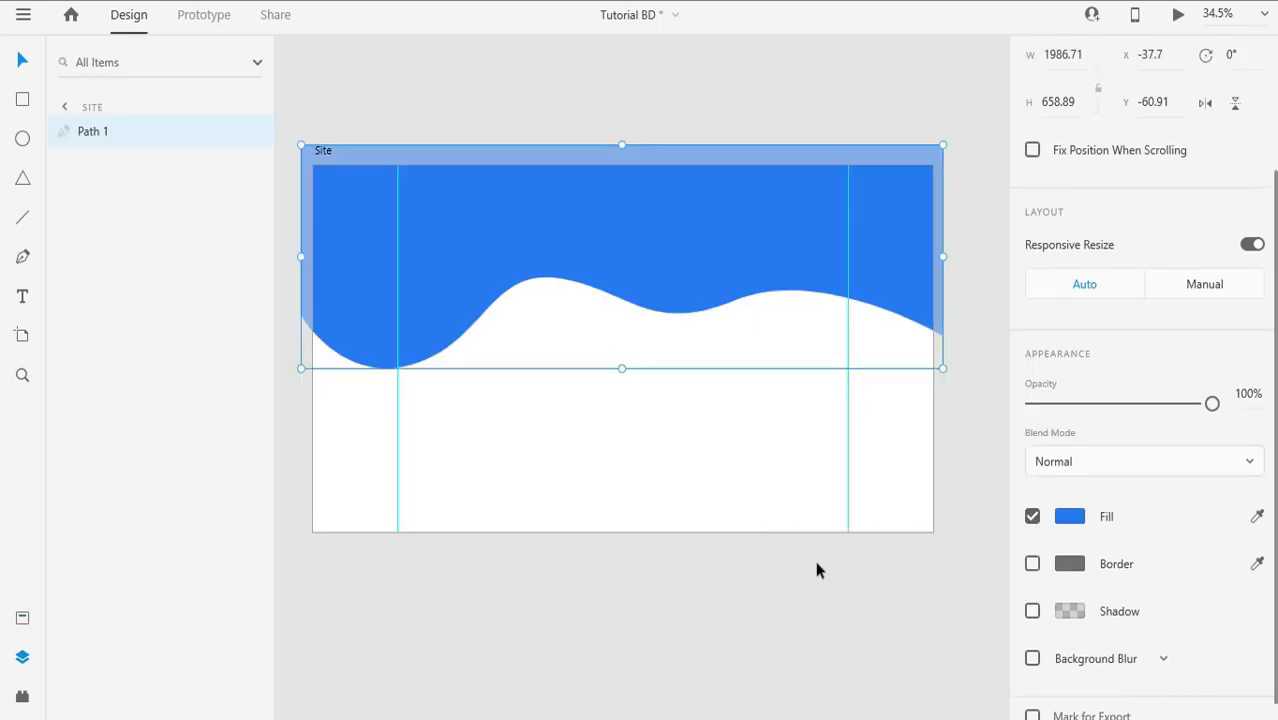
click(755, 635)
Step: Copy the blue wave and paste two duplicates in the same place
click(650, 306)
key(ctrl+c)
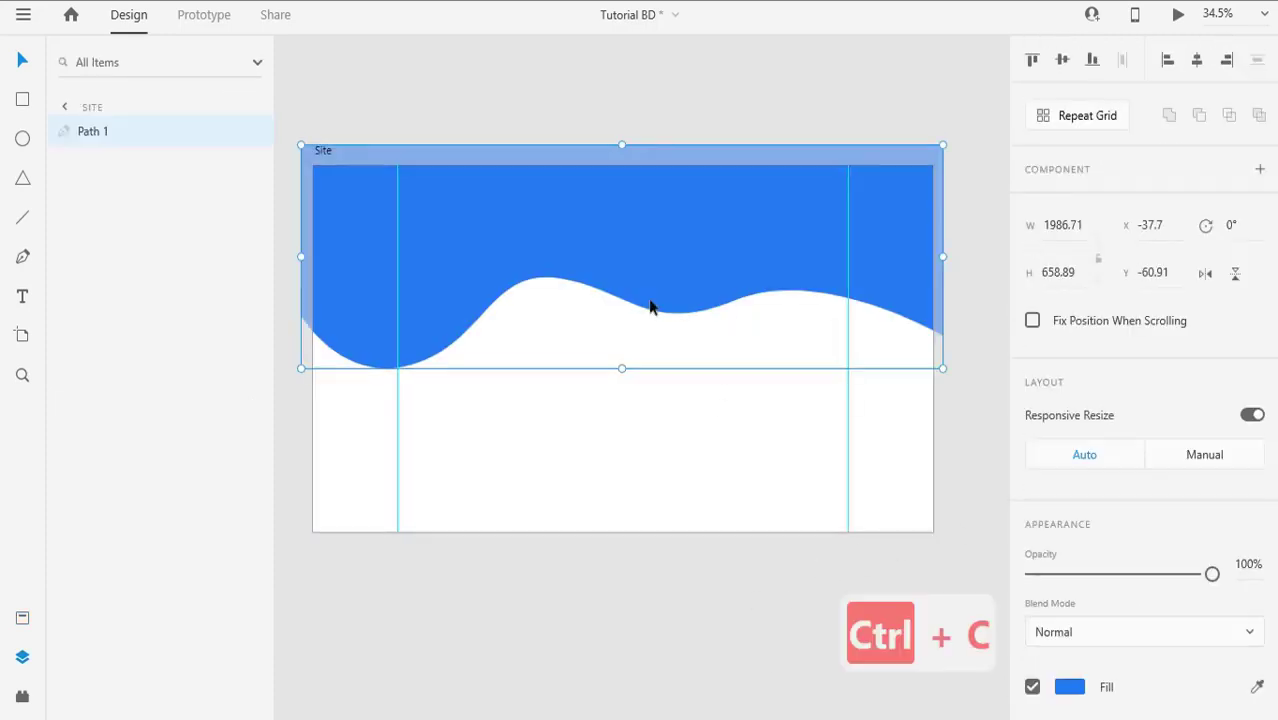
key(ctrl+v)
key(ctrl+v)
key(Down)
key(Down)
key(Down)
key(Down)
key(Down)
key(Down)
key(Down)
key(Down)
key(Down)
key(Down)
key(Down)
key(Down)
key(Down)
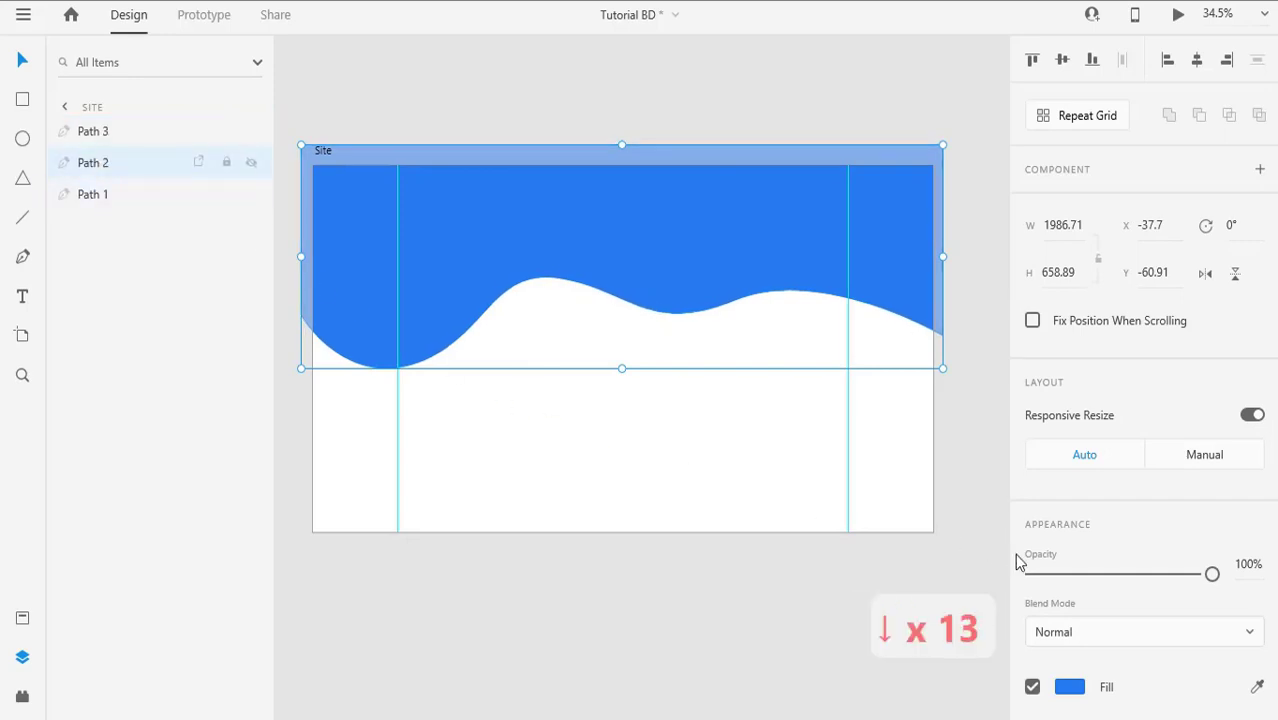
Step: Change the fill of Path 2 to magenta #C129EE
scroll(1018, 562, down, 4)
click(1062, 520)
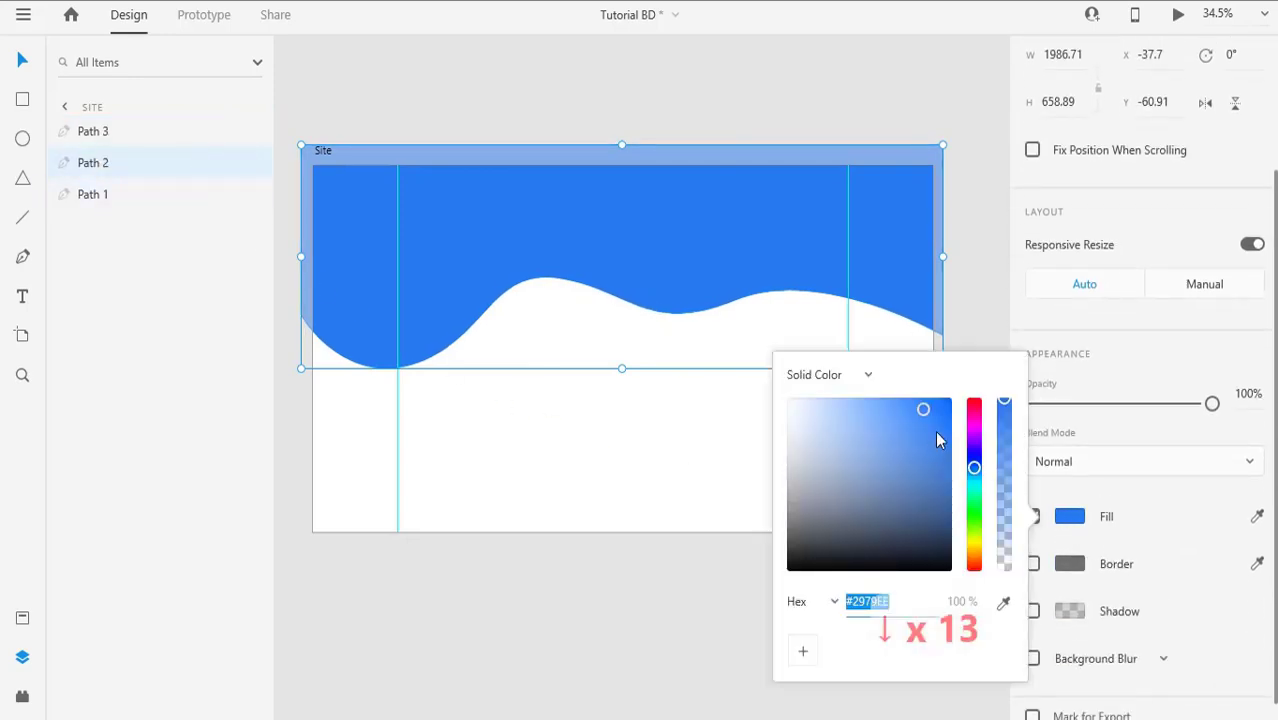
click(973, 436)
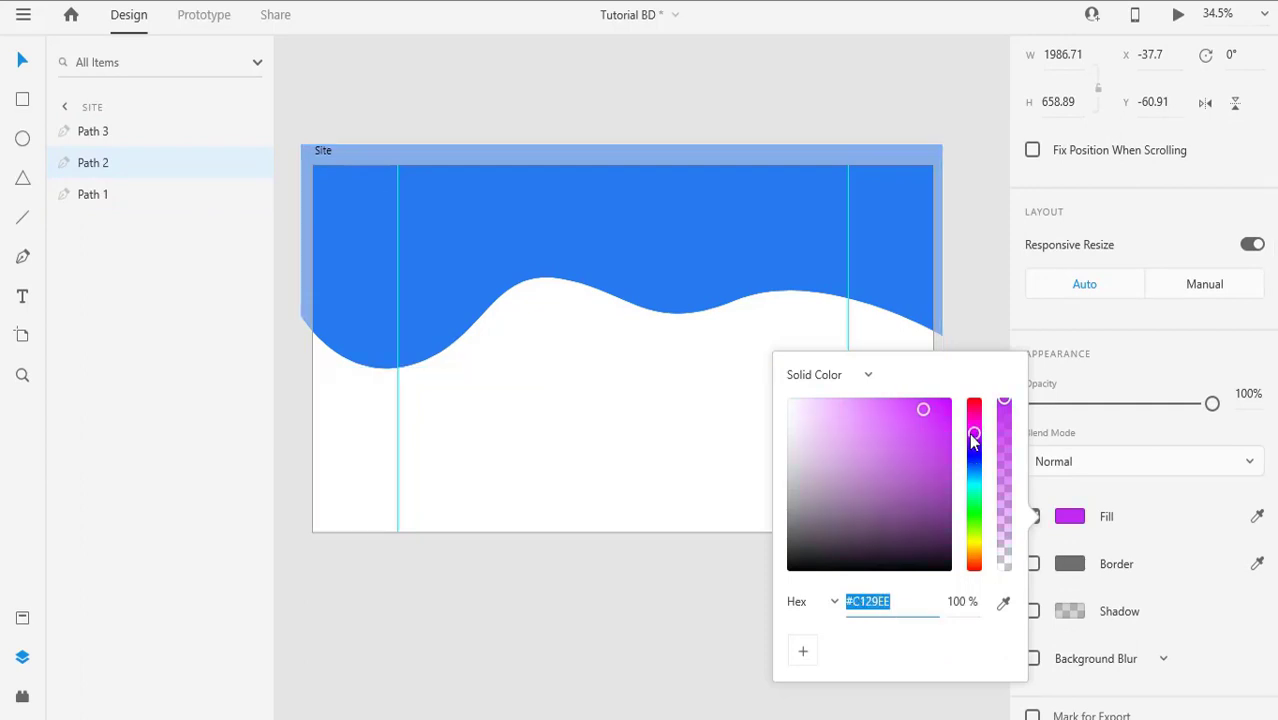
Step: Change the fill of Path 3 to green #29EE6B
click(140, 141)
scroll(1137, 551, down, 4)
click(1070, 518)
click(975, 504)
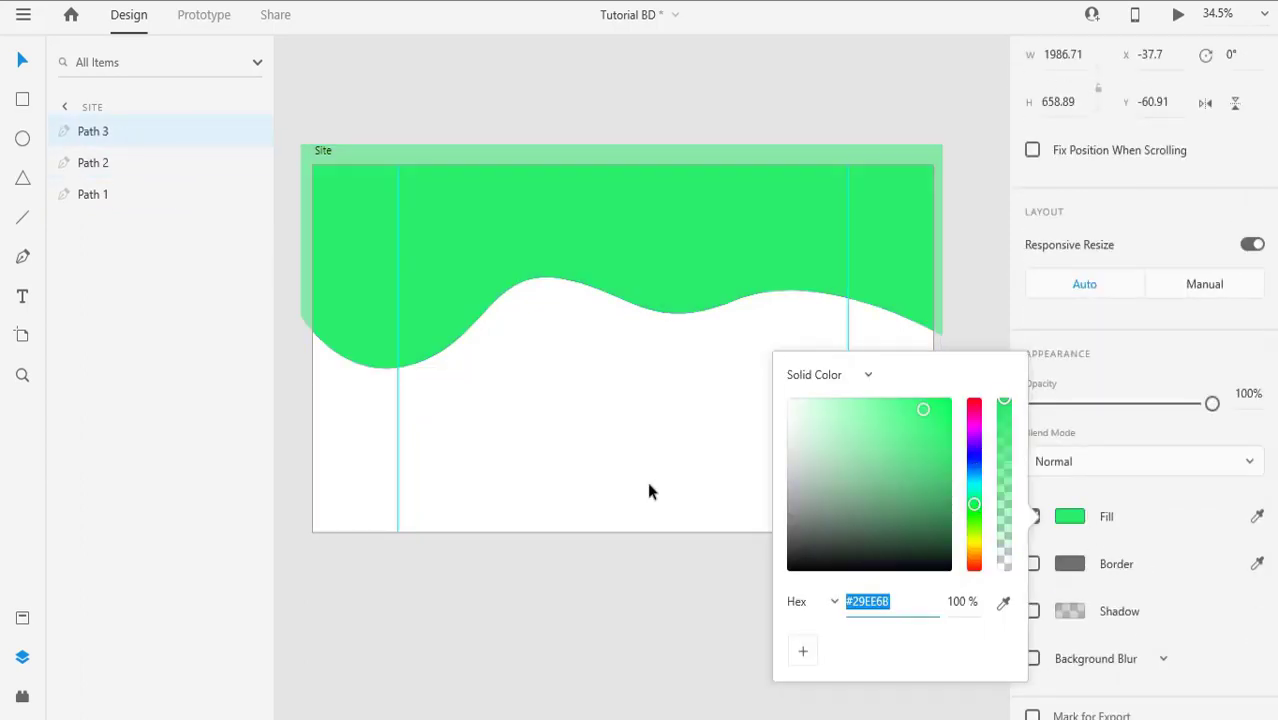
click(485, 271)
Step: Stack the wave layers from front to back as Path 1, Path 2, Path 3, and lock Path 1
click(96, 200)
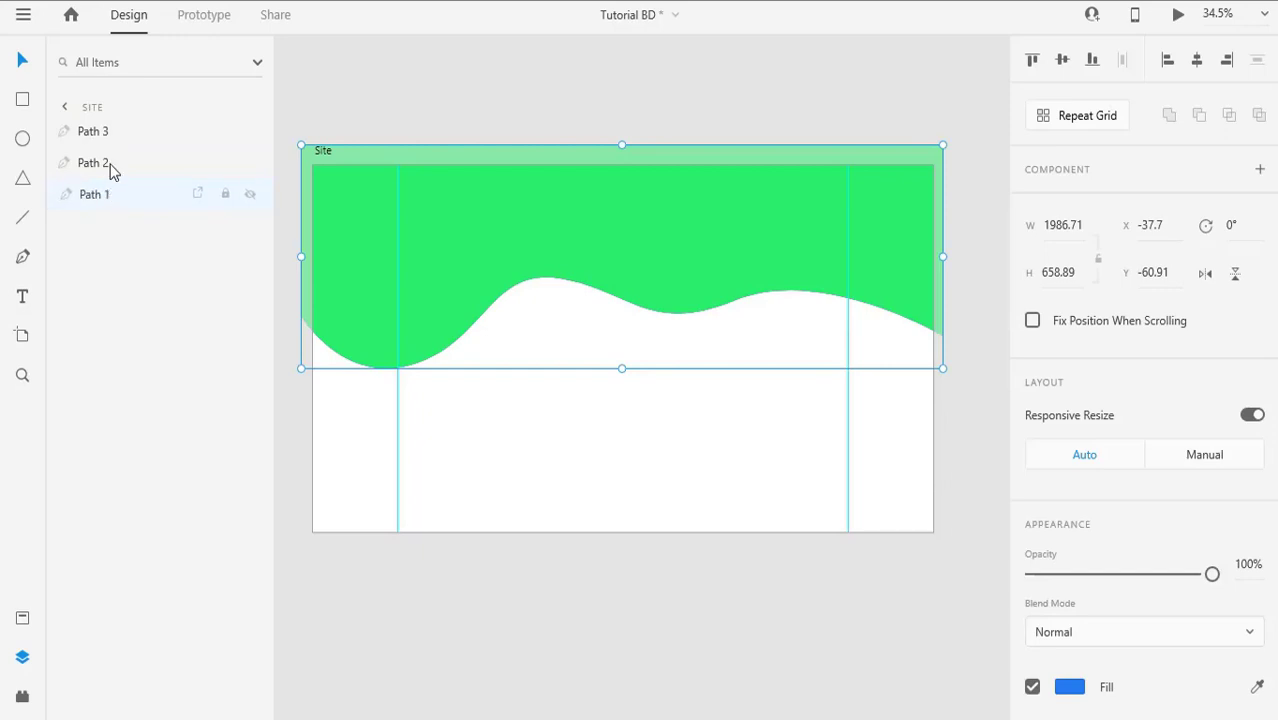
drag(100, 194, 112, 122)
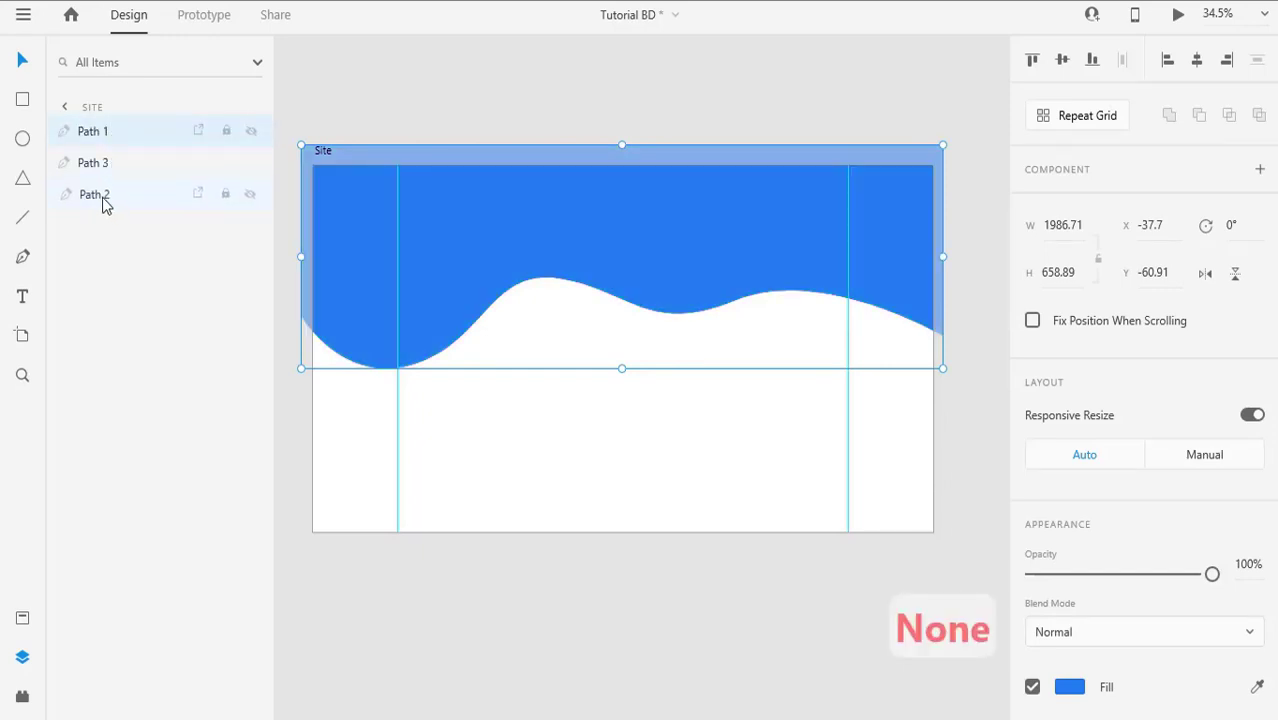
drag(105, 205, 111, 145)
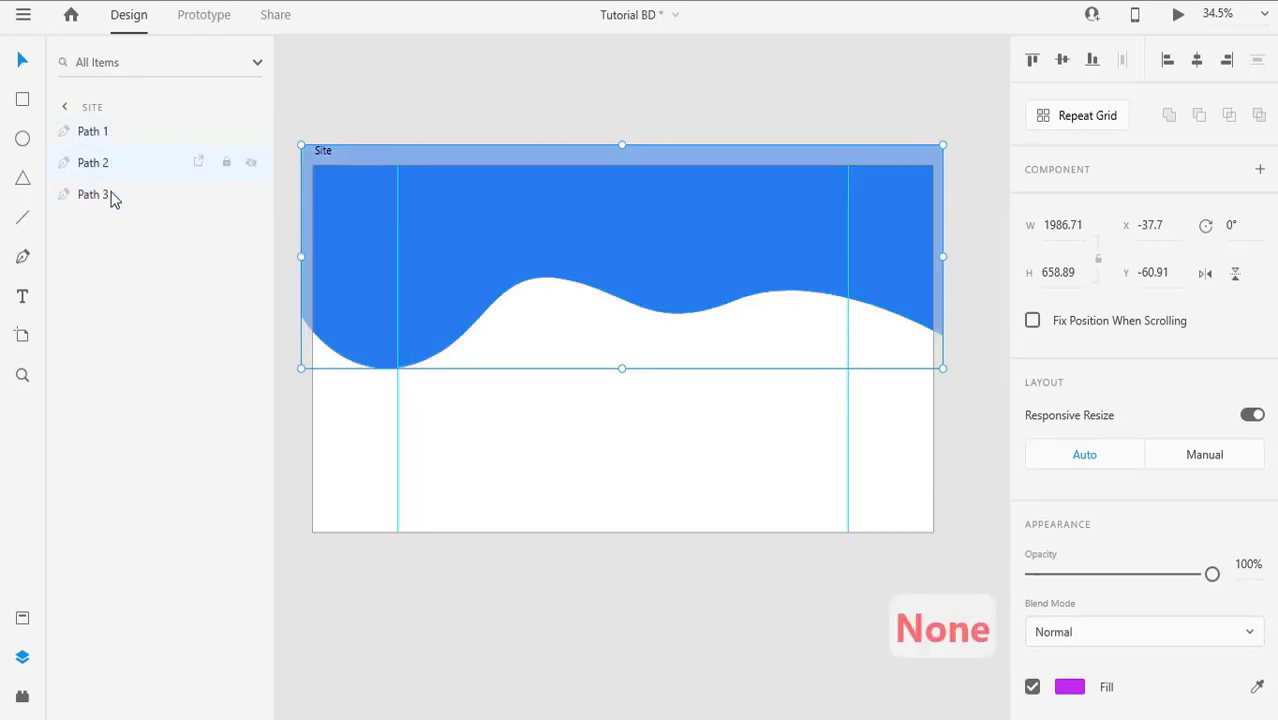
click(105, 137)
click(106, 166)
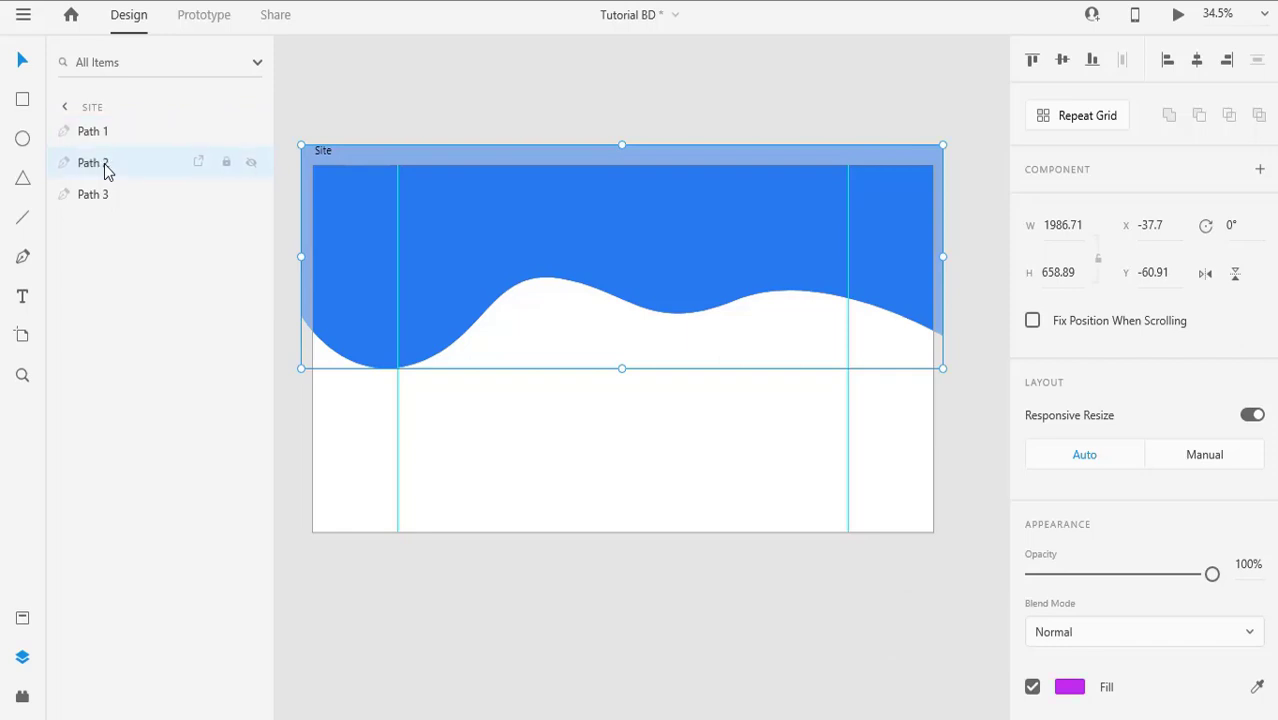
click(123, 136)
click(227, 133)
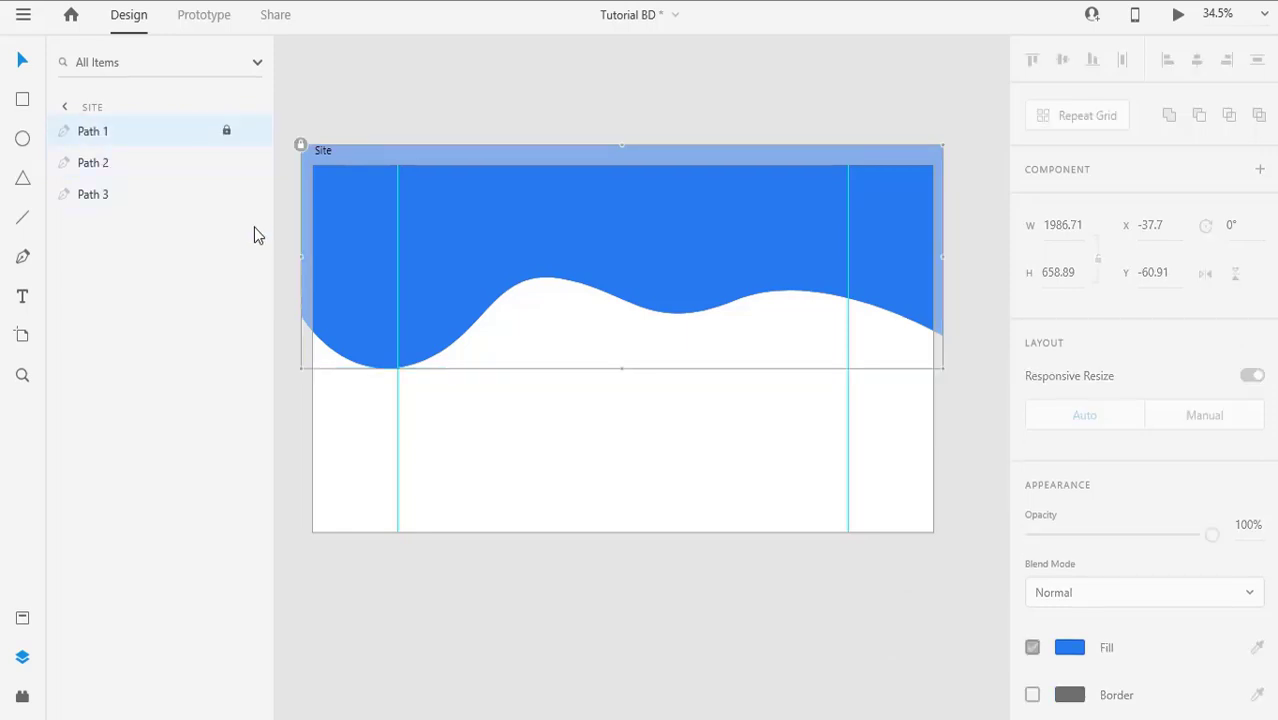
Step: Nudge Path 2 straight down to Y -34.91 so a thin band shows beneath the front wave
click(106, 164)
key(Down)
key(Down)
key(Down)
key(Down)
key(Down)
key(Down)
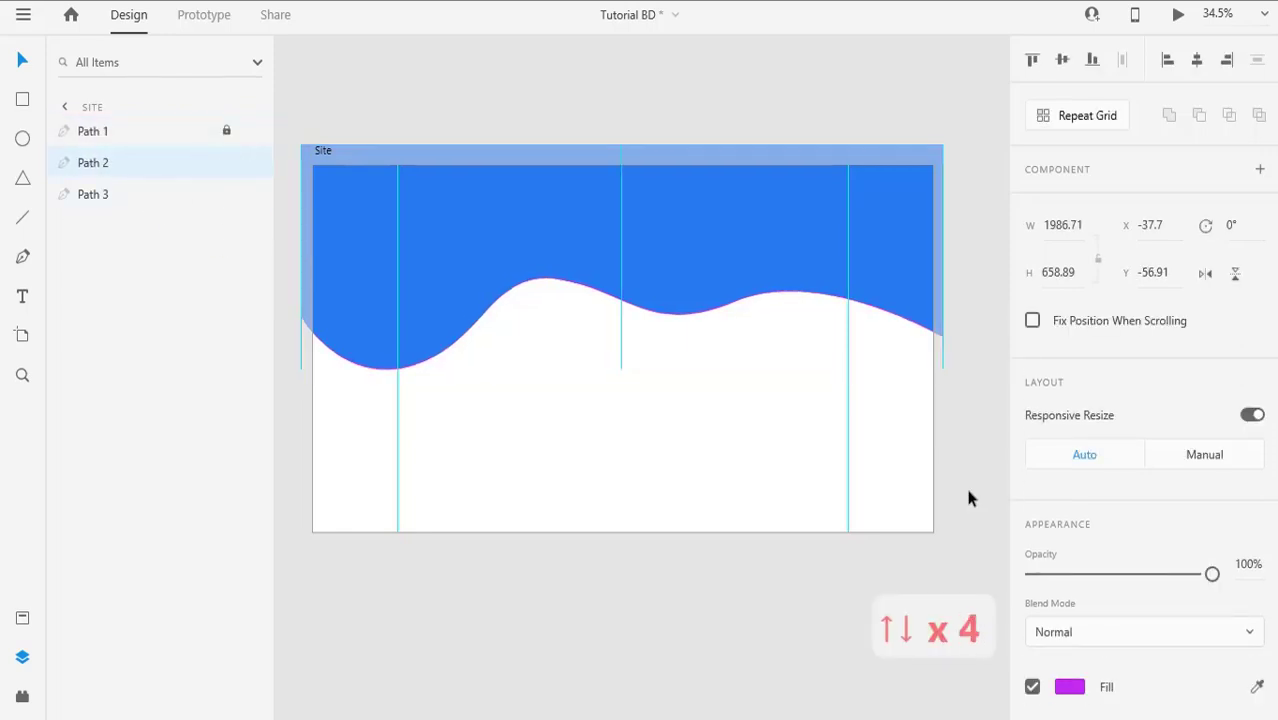
key(Down)
key(Down)
key(Down)
key(Down)
key(Down)
key(Down)
key(Down)
key(Down)
key(Down)
key(Down)
key(Down)
key(Down)
key(Down)
key(Down)
key(Down)
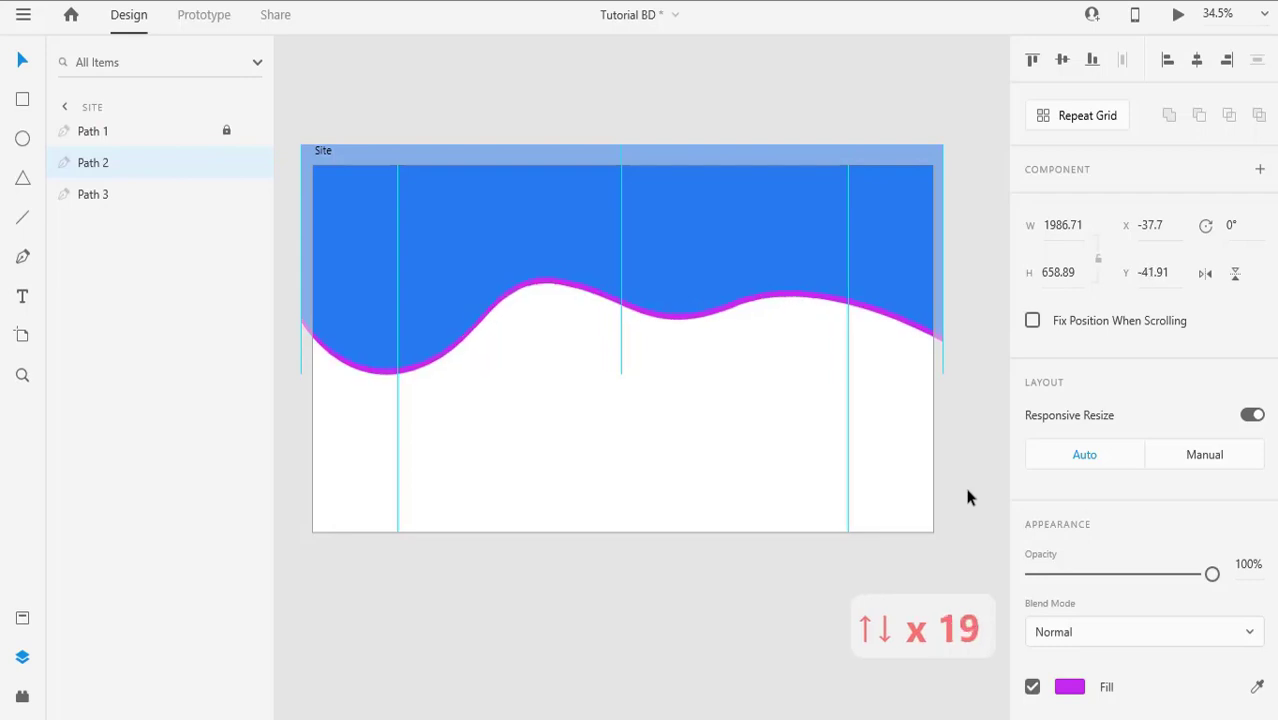
key(Down)
key(Down)
key(Down)
key(Down)
key(Down)
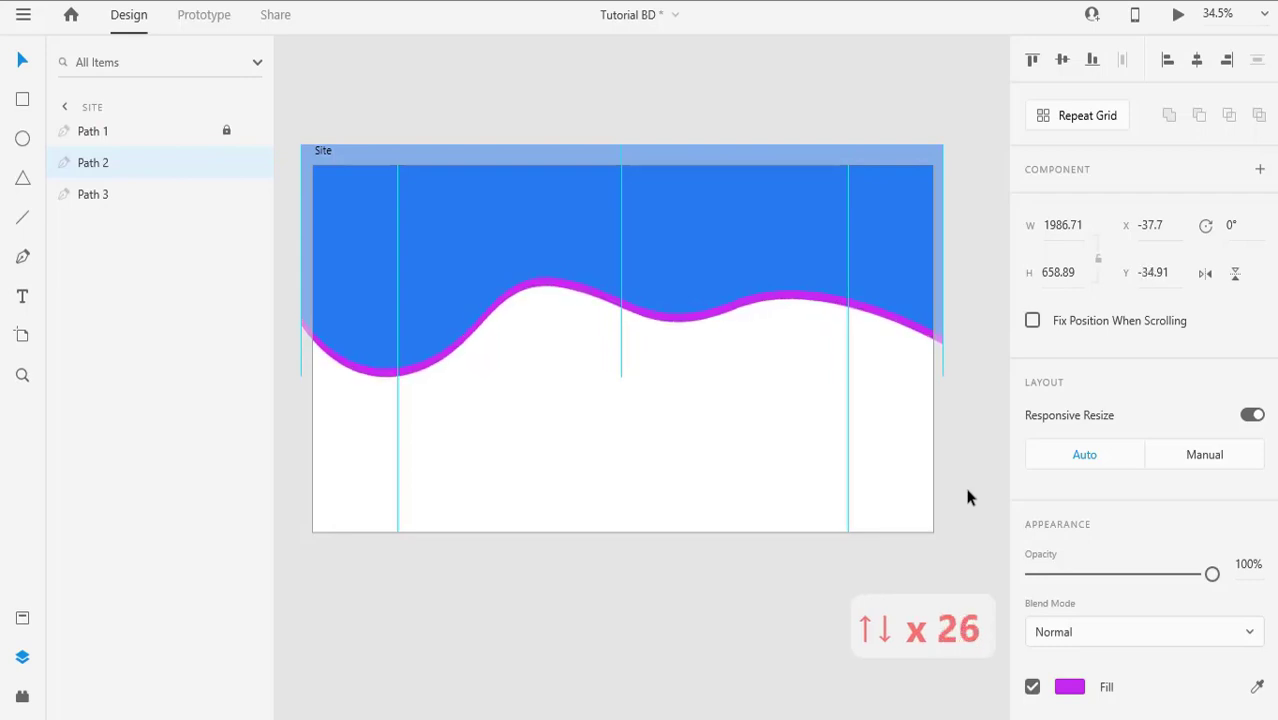
Step: Nudge Path 3 straight down to Y -4.91 so a second band shows beneath Path 2
click(637, 472)
key(Down)
key(Down)
key(Down)
key(Down)
key(Down)
key(Down)
key(Down)
key(Down)
key(Down)
key(Down)
key(Down)
key(Down)
key(Down)
key(Down)
key(Down)
key(Down)
key(Down)
key(Down)
key(Down)
key(Down)
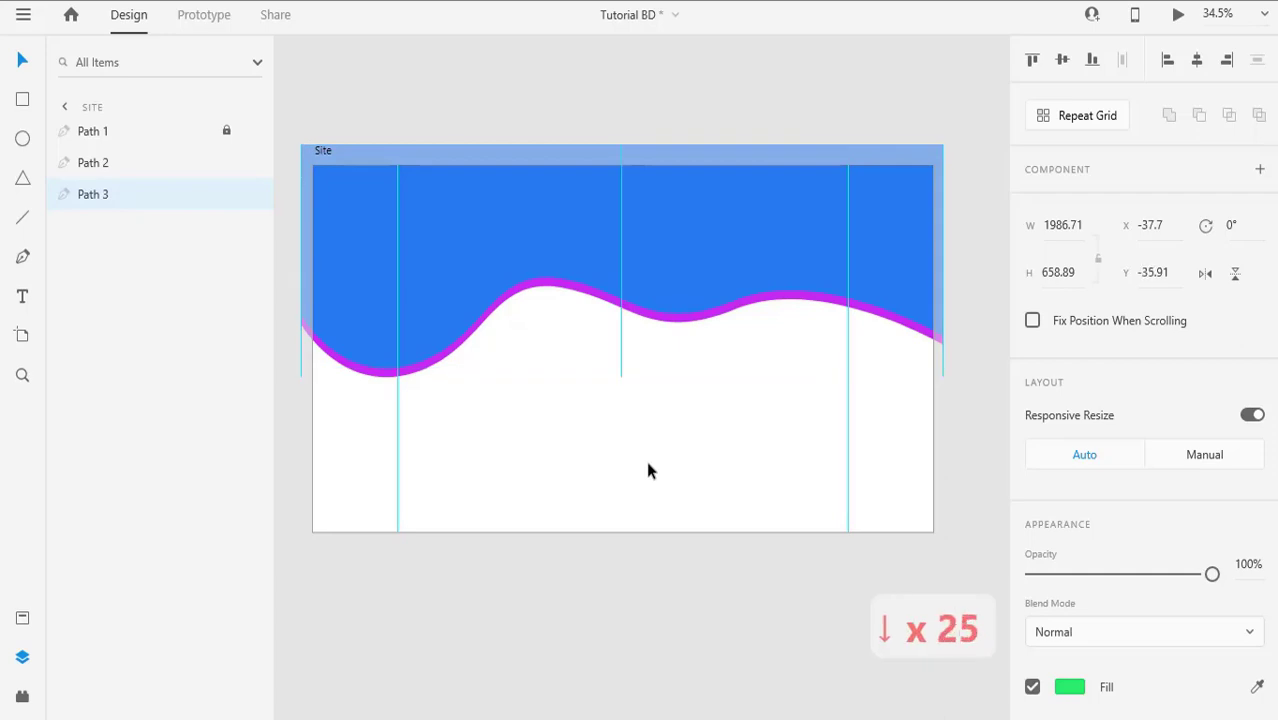
key(Down)
key(Down)
key(Down)
key(Up)
key(Up)
key(Up)
key(Up)
key(Down)
key(Down)
key(Down)
key(Down)
key(Down)
key(Down)
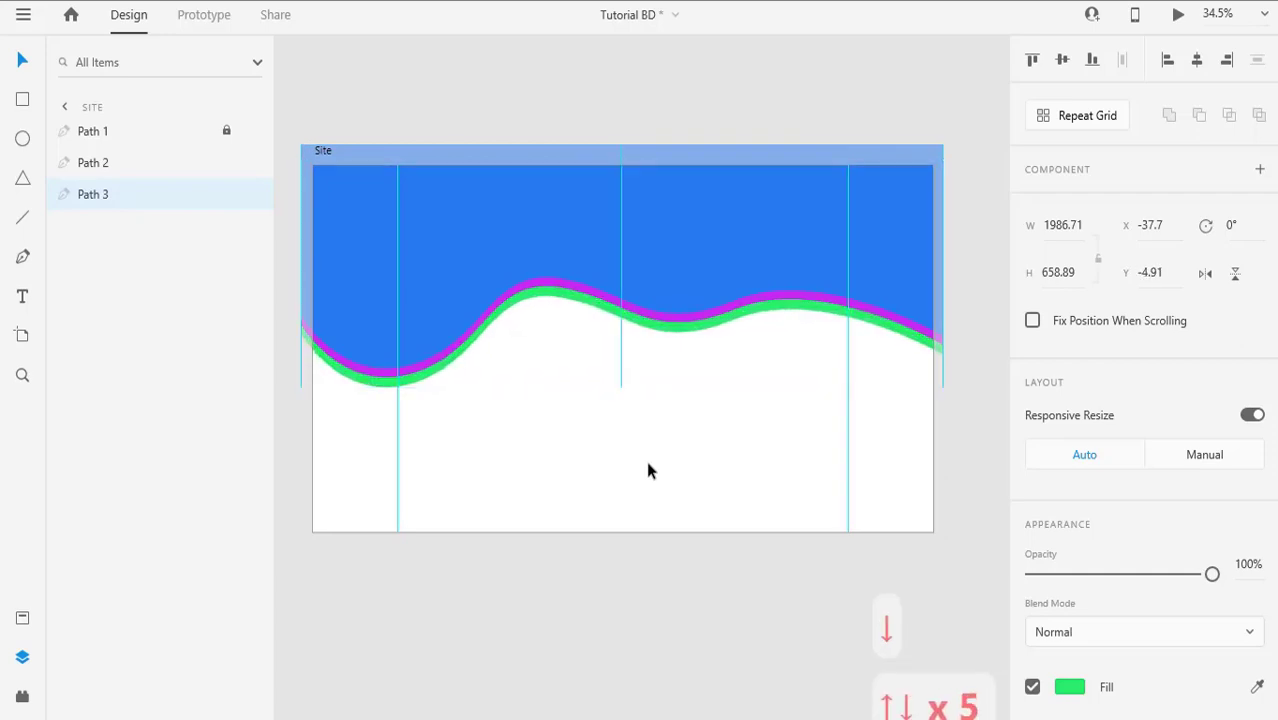
Step: Nudge Path 2 slightly further down to Y -32.91 to balance the two bands
click(470, 336)
click(382, 385)
click(453, 408)
key(Down)
key(Down)
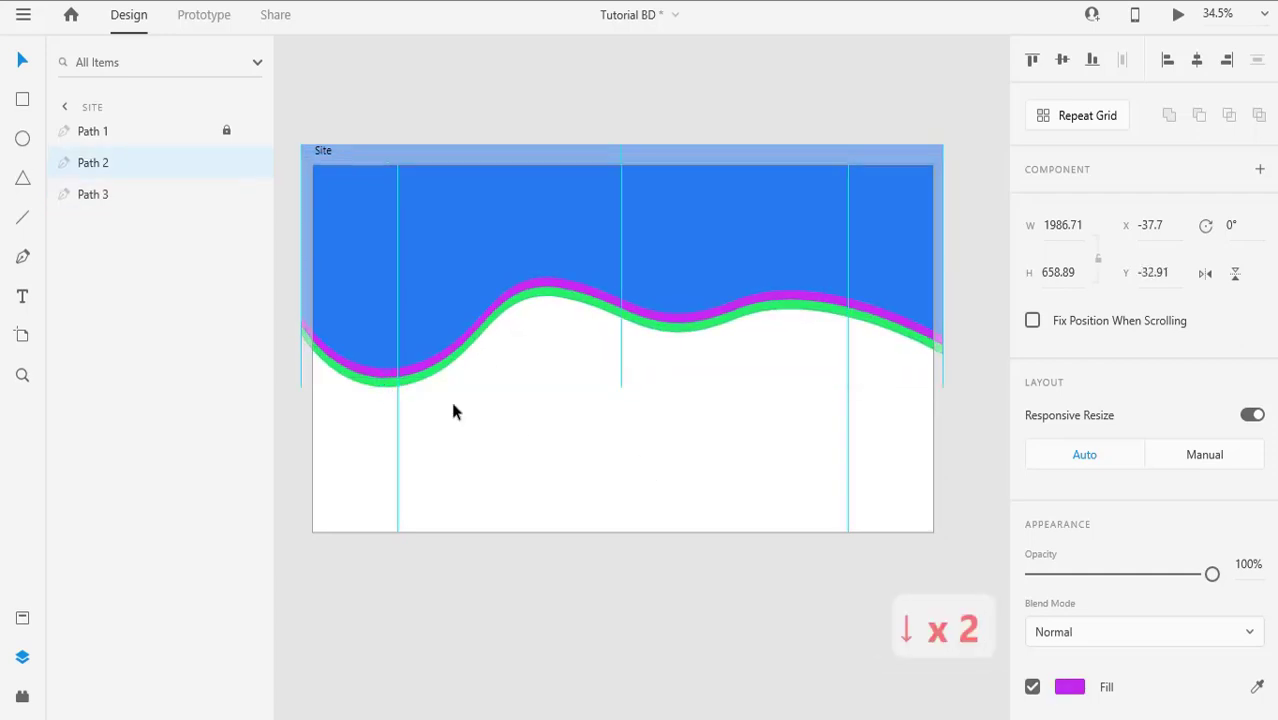
key(Down)
key(Down)
key(Escape)
Step: Fill Path 2 with the saved blue #2979EE and lower the fill's opacity to 36%
click(106, 134)
click(93, 162)
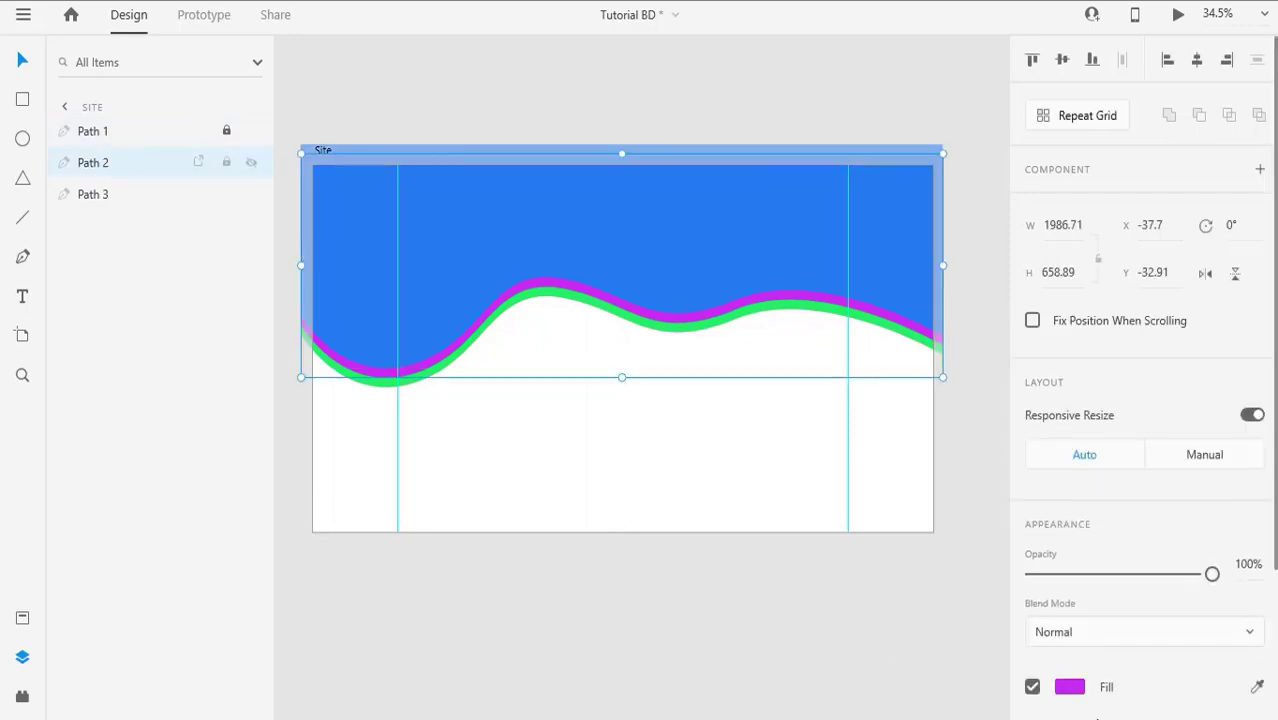
click(1069, 687)
click(23, 621)
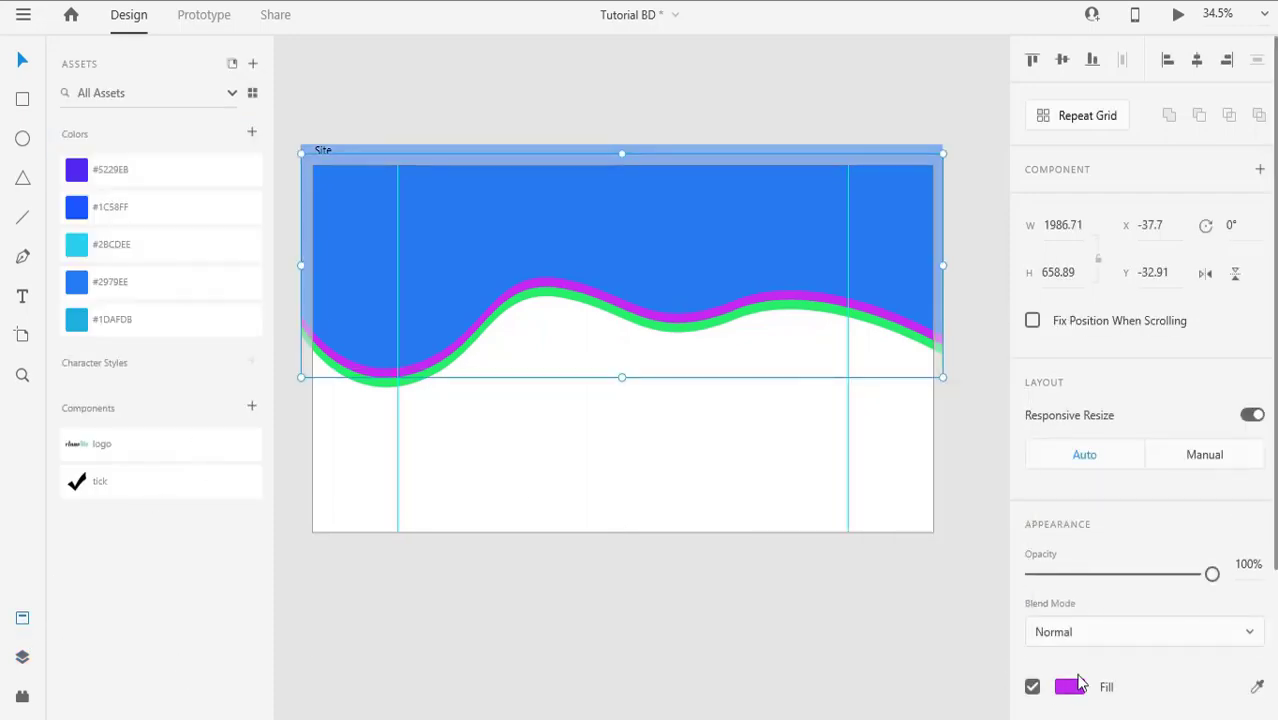
click(1079, 684)
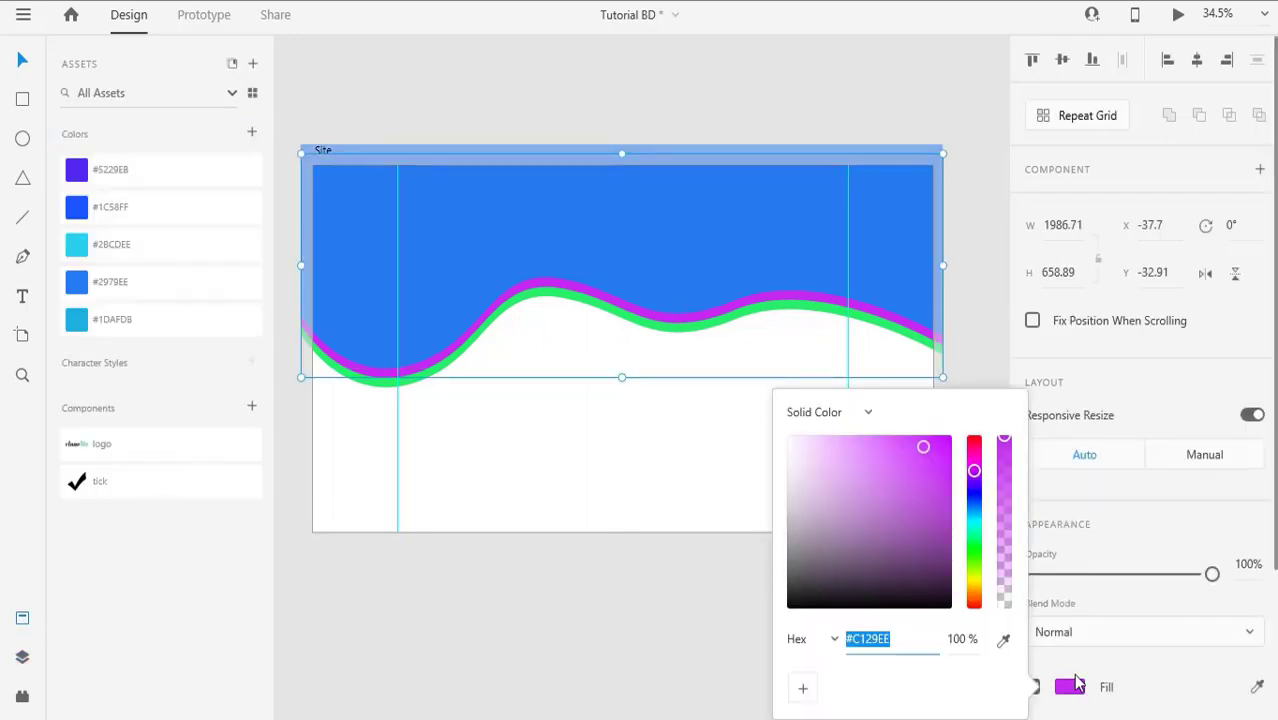
click(148, 290)
click(1069, 687)
drag(1004, 440, 1013, 545)
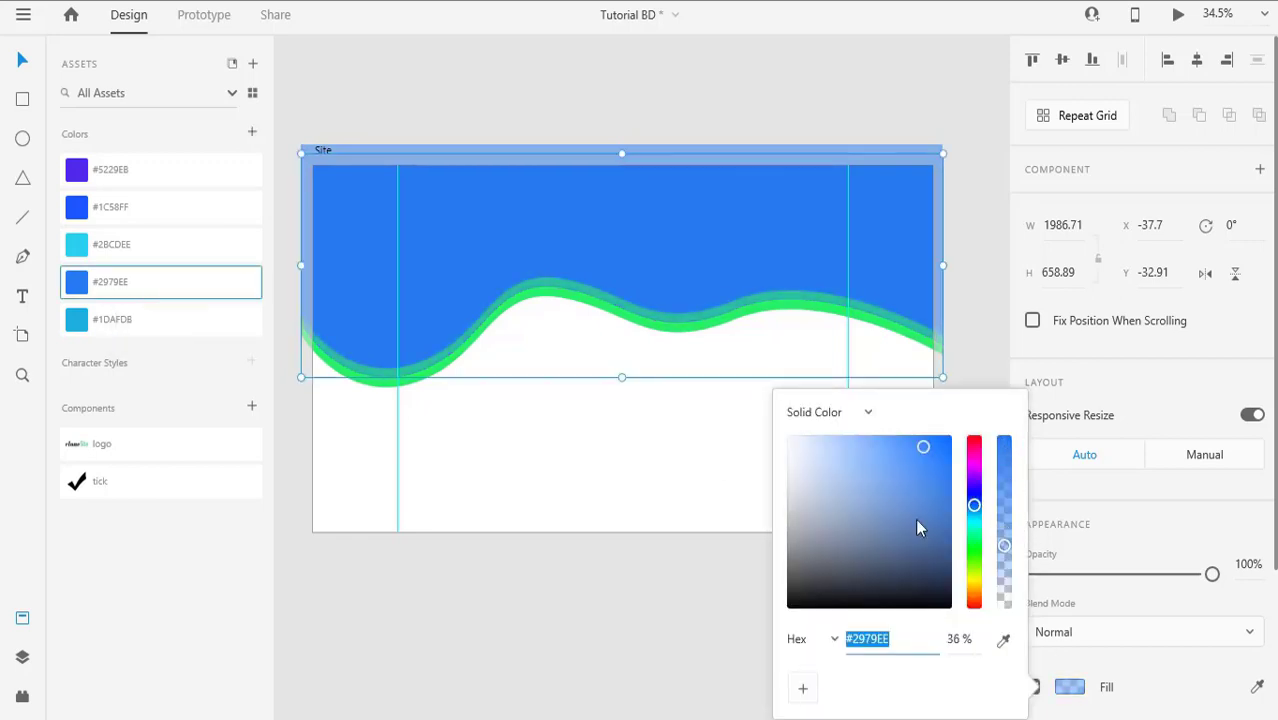
Step: Fill Path 3 with the saved blue #2979EE and lower the fill's opacity to 15%
click(390, 383)
click(1079, 686)
click(150, 282)
click(1069, 687)
drag(1004, 440, 999, 588)
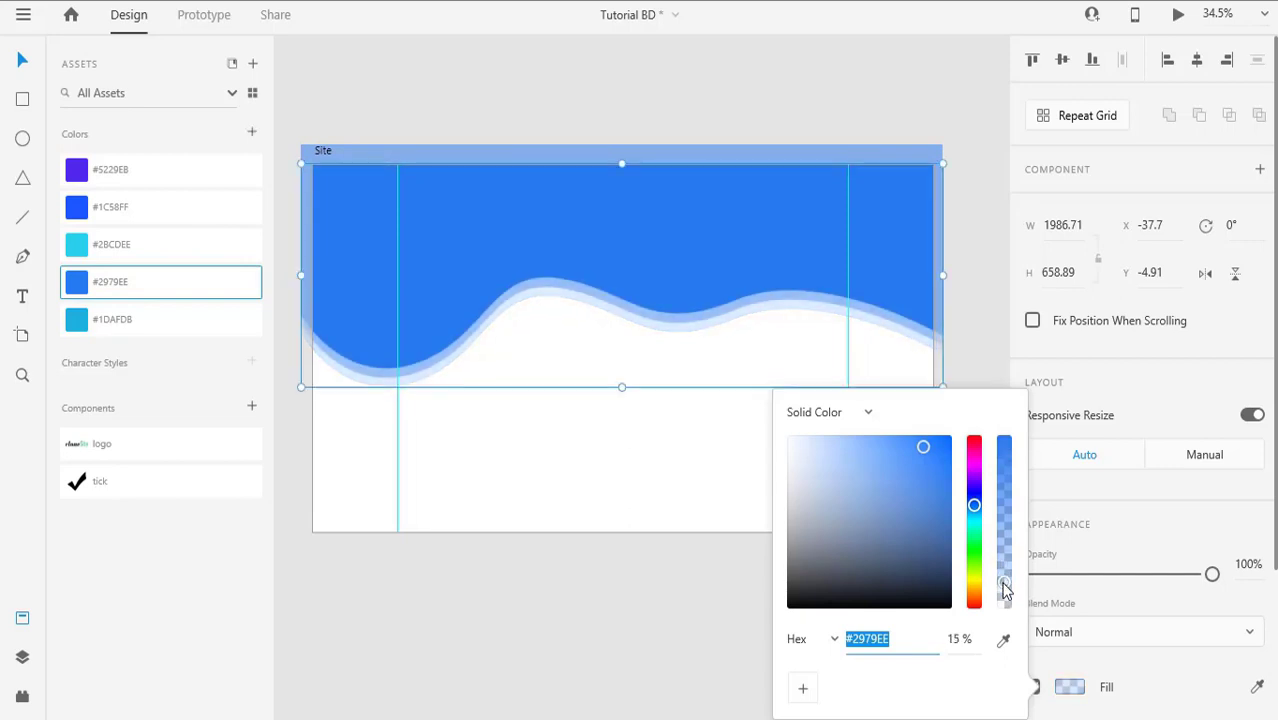
Step: Raise the opacity of Path 3's blue fill to about 25% to strengthen the outer wave band
click(560, 576)
click(368, 382)
click(1069, 687)
click(976, 637)
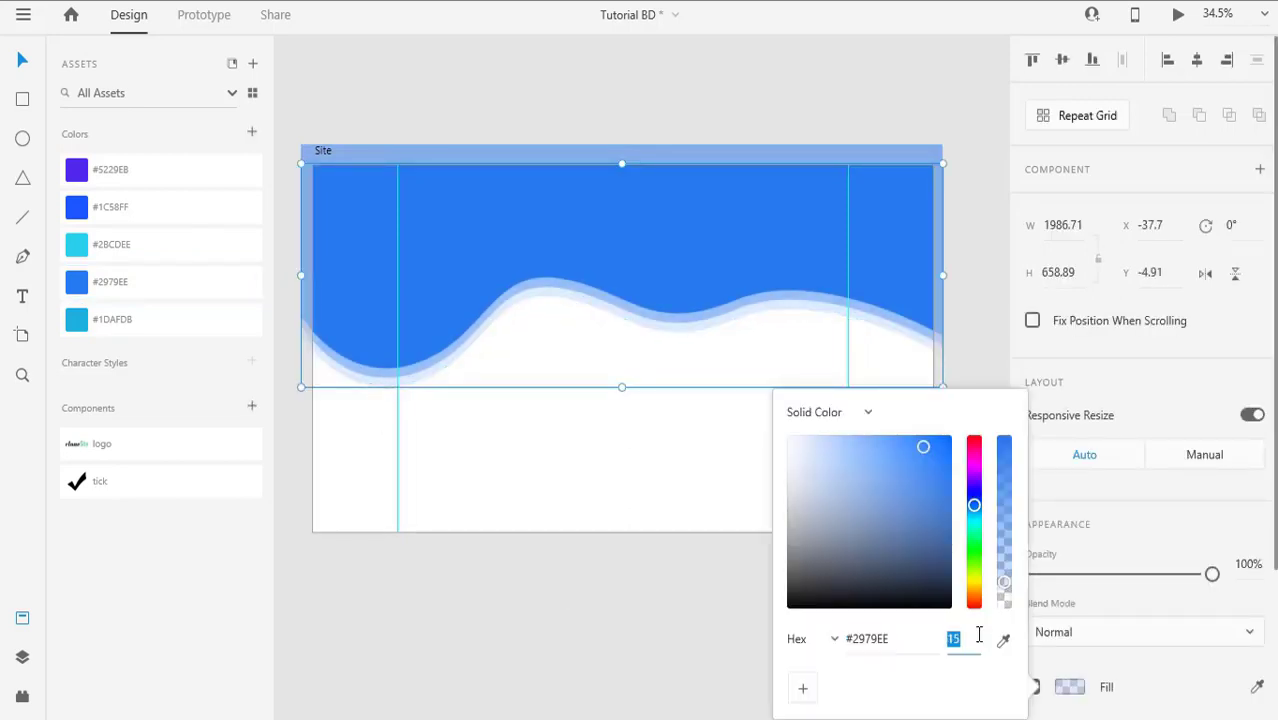
key(Up)
key(Up)
key(Up)
key(Up)
key(Up)
key(Up)
key(Up)
key(Up)
key(Up)
key(Up)
key(Up)
key(Up)
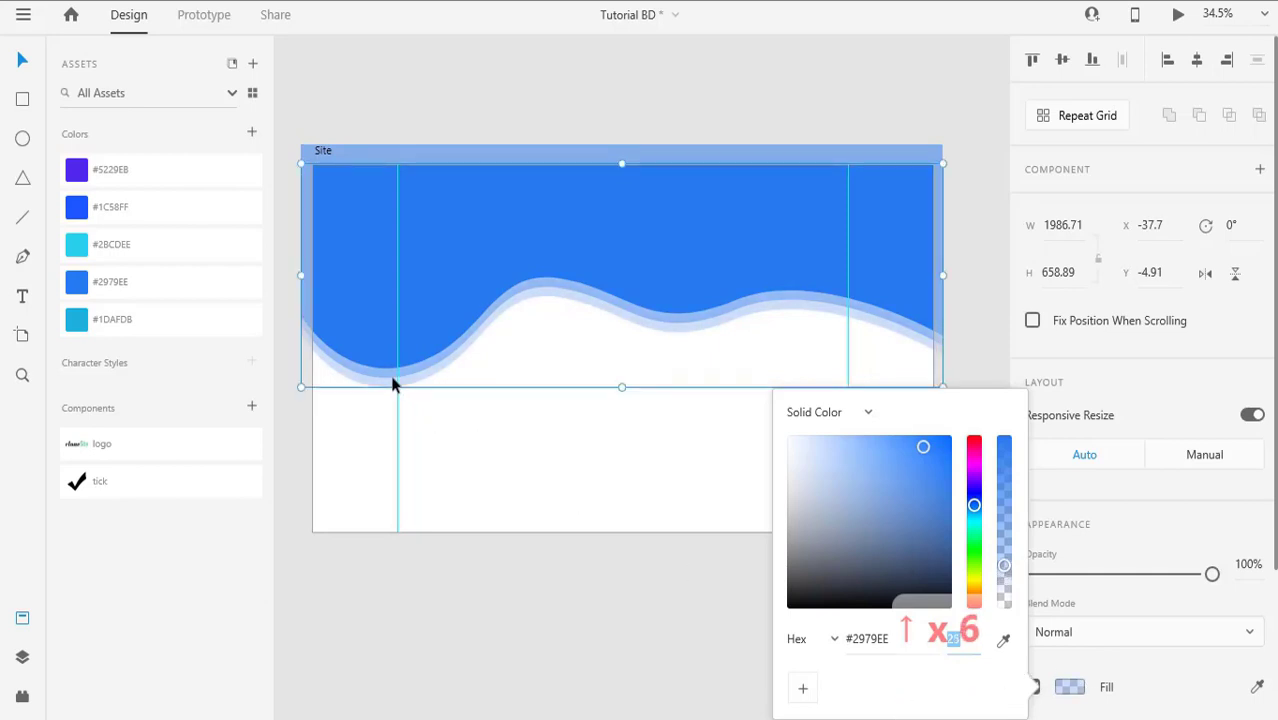
Step: Raise the opacity of Path 2's blue fill to 40%
click(393, 380)
click(1069, 687)
click(962, 638)
key(Up)
key(Up)
key(Up)
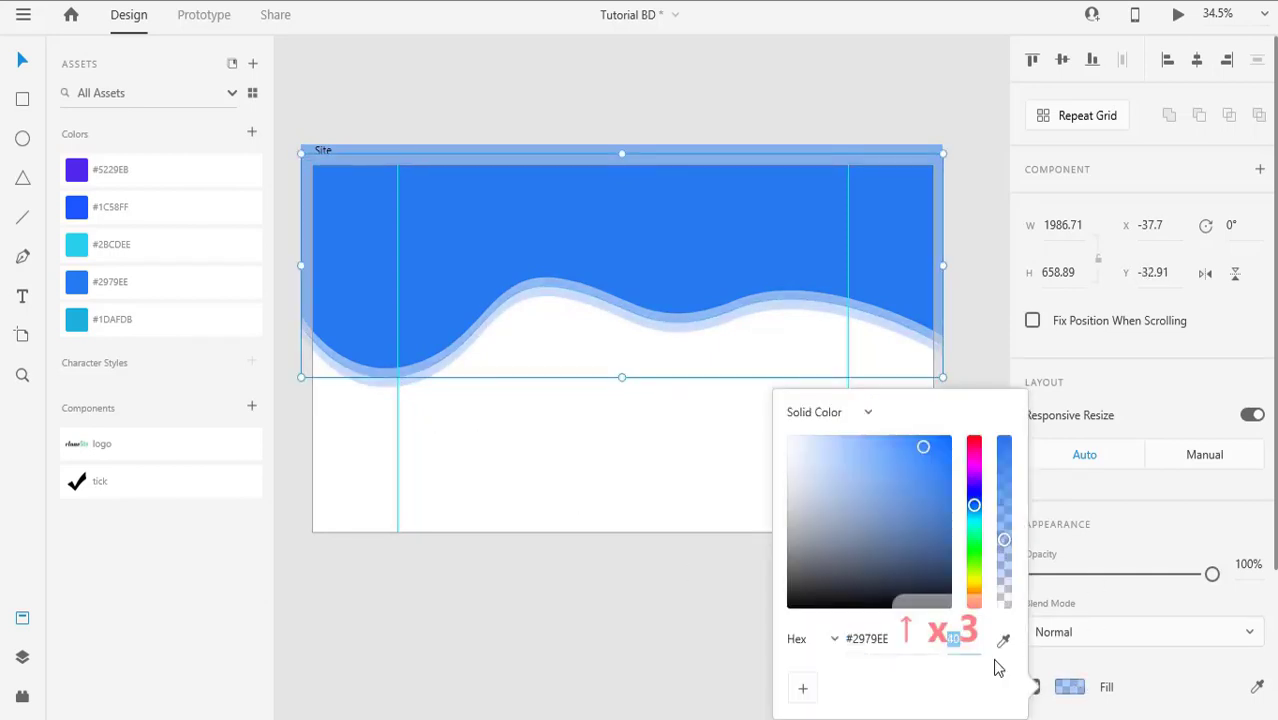
Step: Nudge Path 3 up to Y -14.91 to make the outer wave band thinner
click(439, 377)
scroll(397, 379, up, 3)
key(Up)
key(Up)
key(Up)
key(Up)
key(Down)
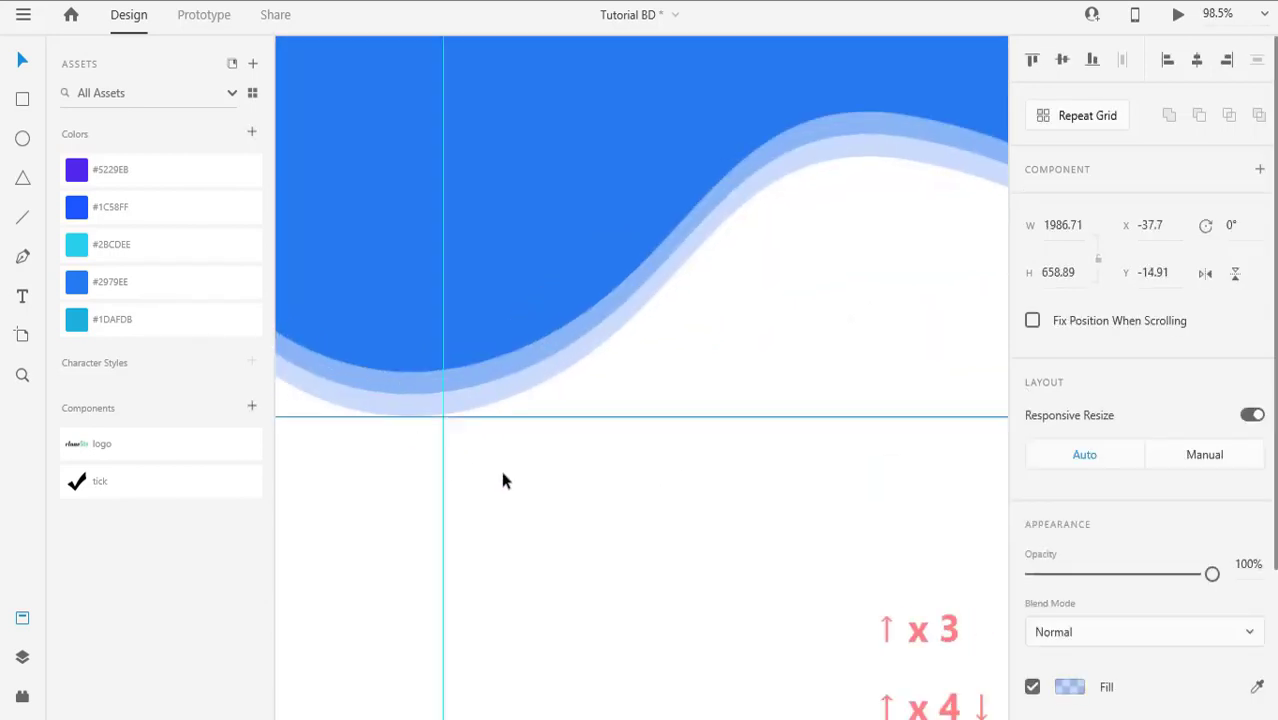
Step: Nudge the translucent bands further up toward the main wave, placing Path 2 at Y -42.91
scroll(673, 451, down, 3)
scroll(441, 365, up, 4)
key(Up)
key(Up)
key(Up)
key(Up)
key(Up)
key(Up)
key(Up)
key(Up)
key(Up)
key(Up)
key(Up)
key(Up)
key(Up)
key(Up)
key(Up)
key(Up)
key(Up)
key(Up)
key(Up)
key(Up)
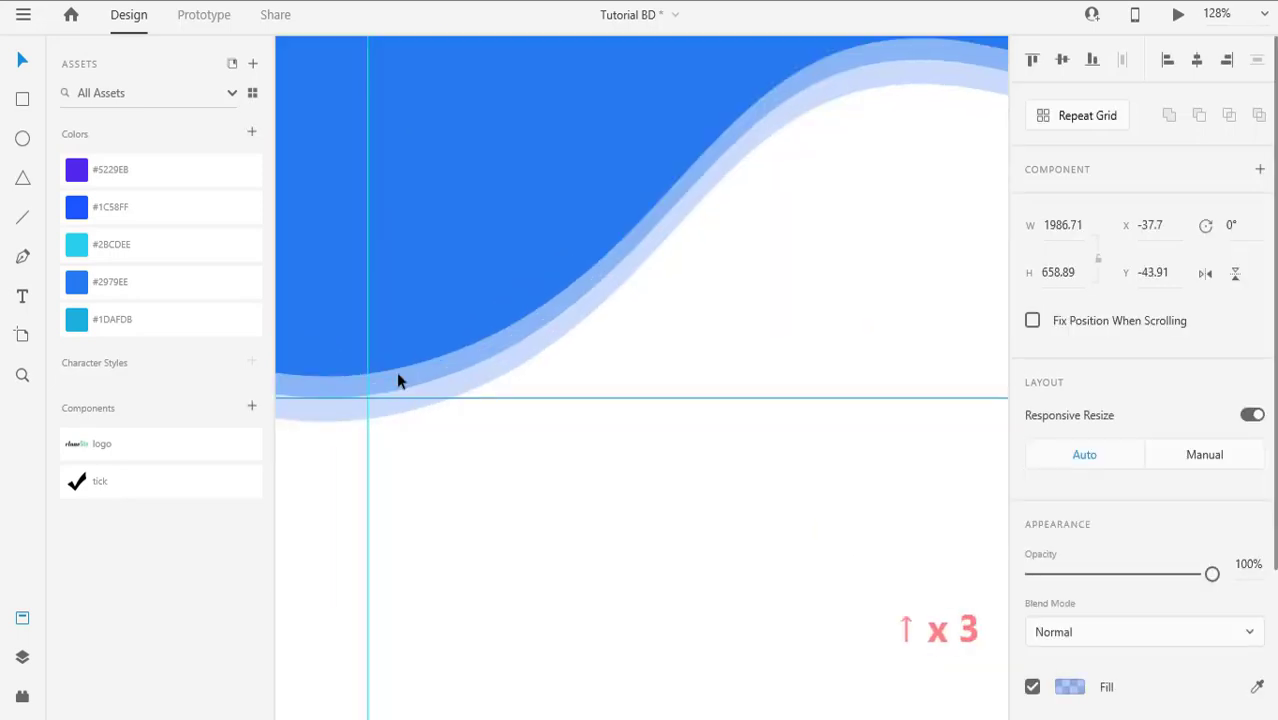
key(Down)
Step: Group the two semi-transparent wave bands, Path 2 and Path 3, and clear the selection
scroll(632, 433, down, 4)
drag(313, 339, 448, 436)
key(ctrl+g)
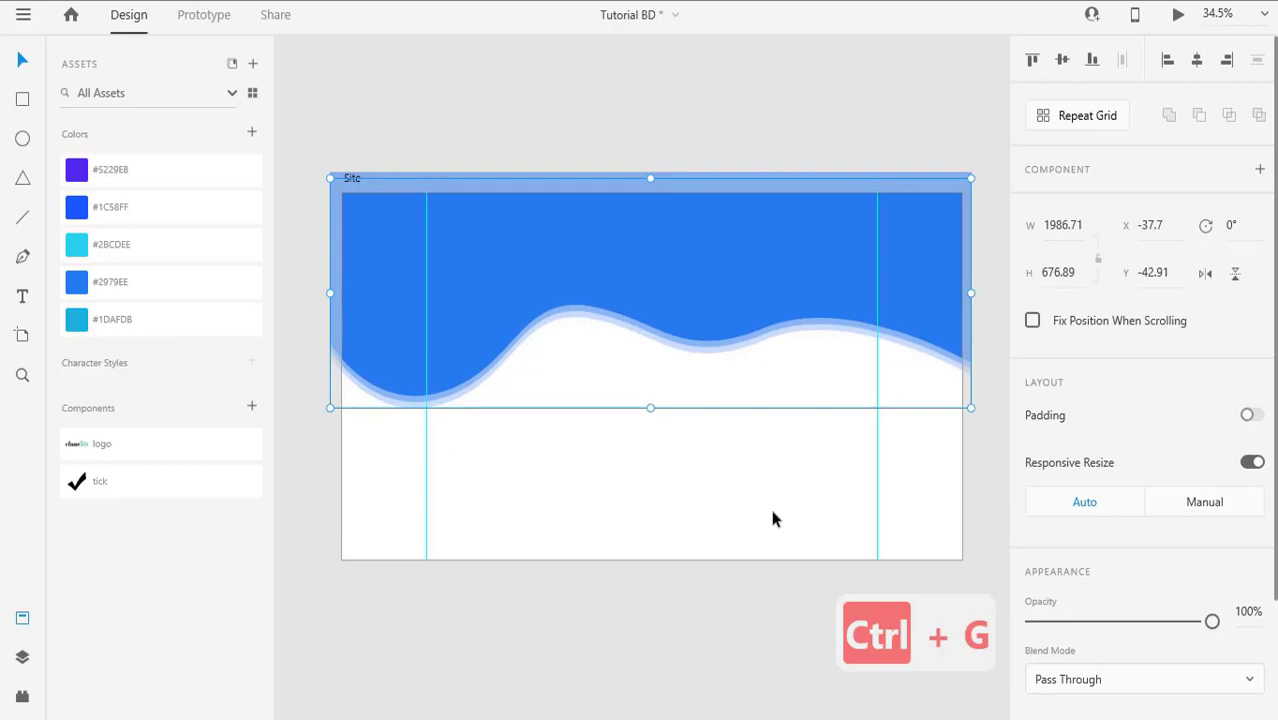
click(770, 510)
click(520, 299)
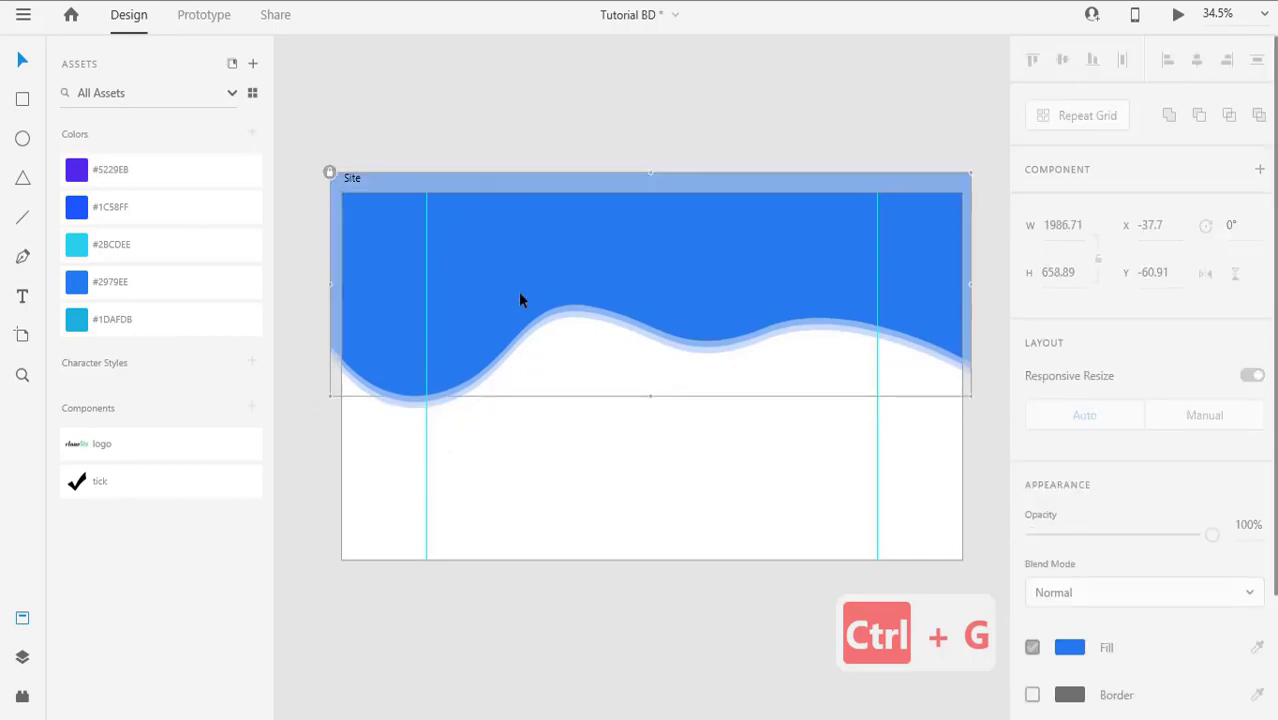
click(596, 462)
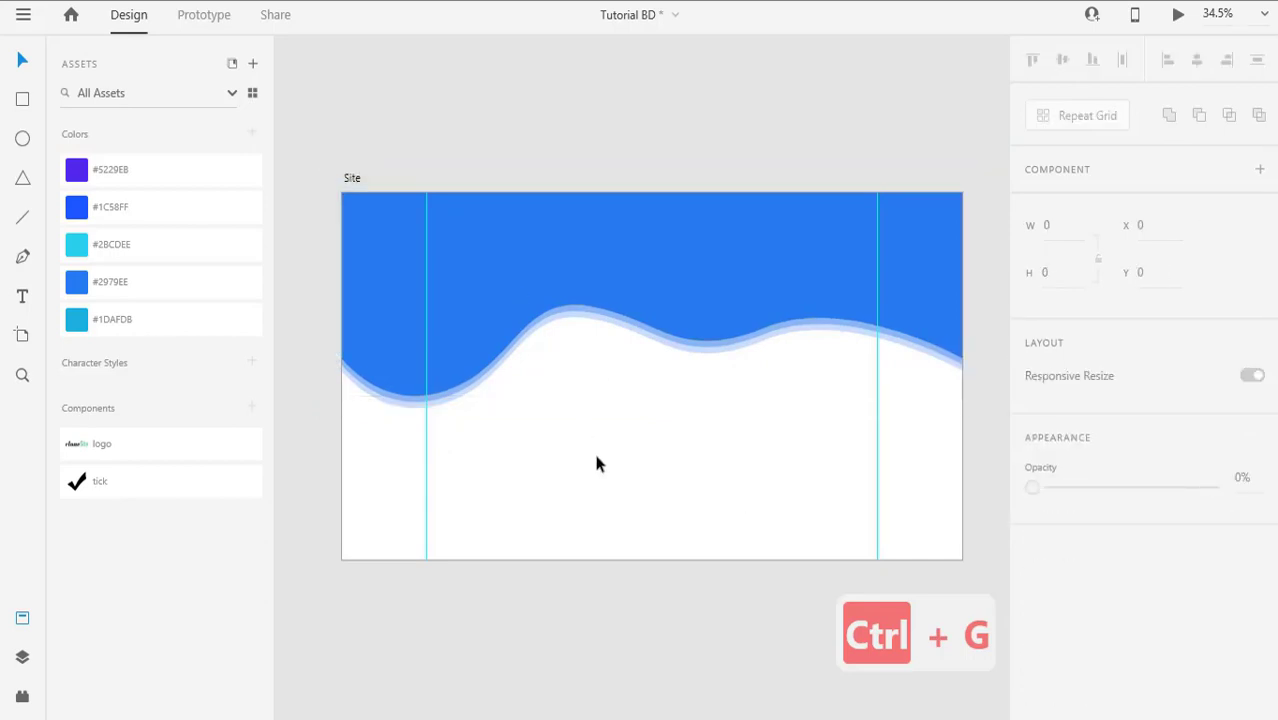
Step: Draw a white ellipse about 319 × 431 px overlapping the left edge of the Site artboard, at about X -212, Y 284
click(23, 140)
mouse_move(473, 313)
mouse_down()
mouse_move(670, 451)
mouse_move(735, 560)
mouse_move(732, 595)
mouse_up()
drag(641, 458, 570, 305)
drag(699, 470, 304, 367)
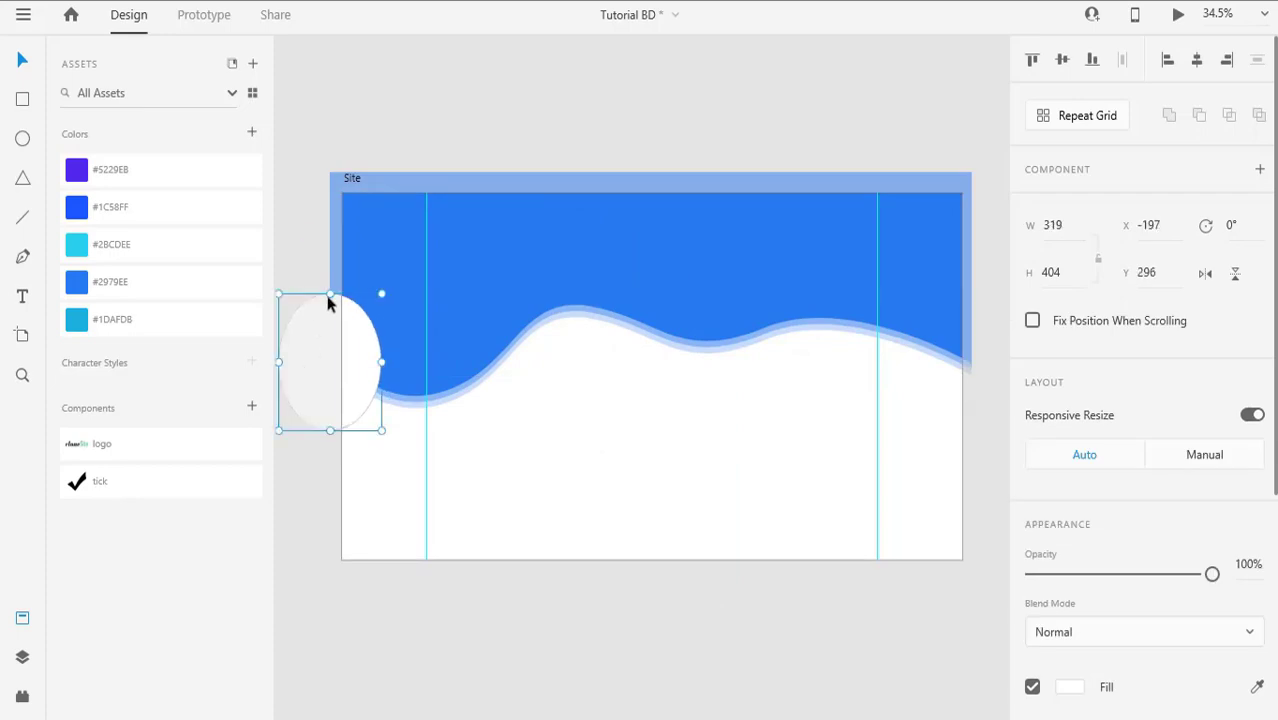
drag(330, 303, 312, 340)
Step: Lower the white ellipse's fill opacity to 12% and stretch it upward to a height of about 590 px, at Y 125
scroll(1035, 405, down, 3)
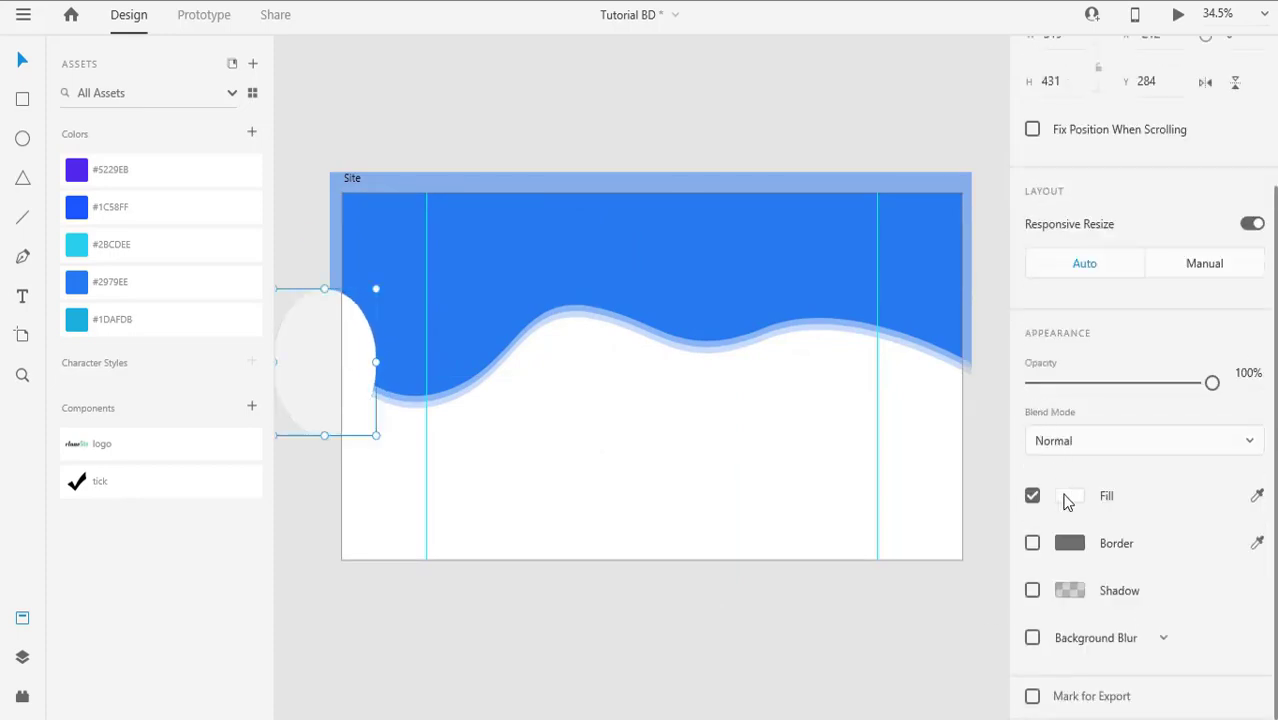
click(1067, 498)
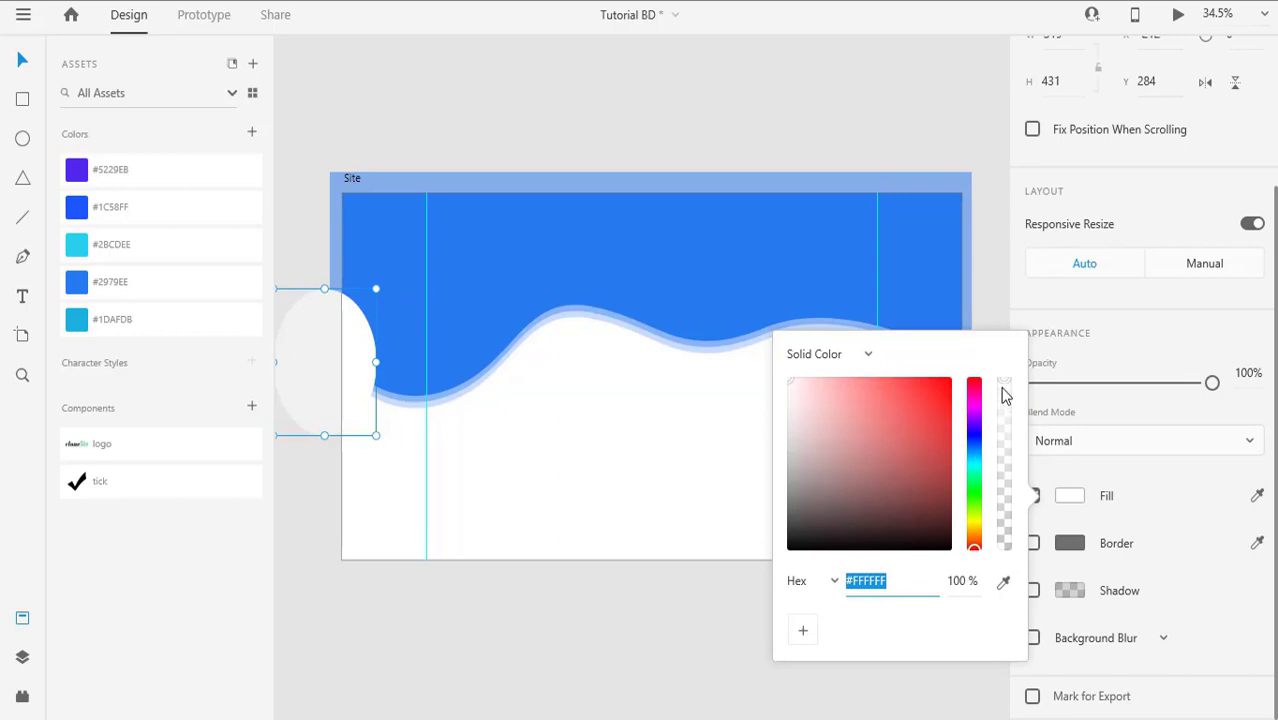
drag(1005, 395, 1015, 530)
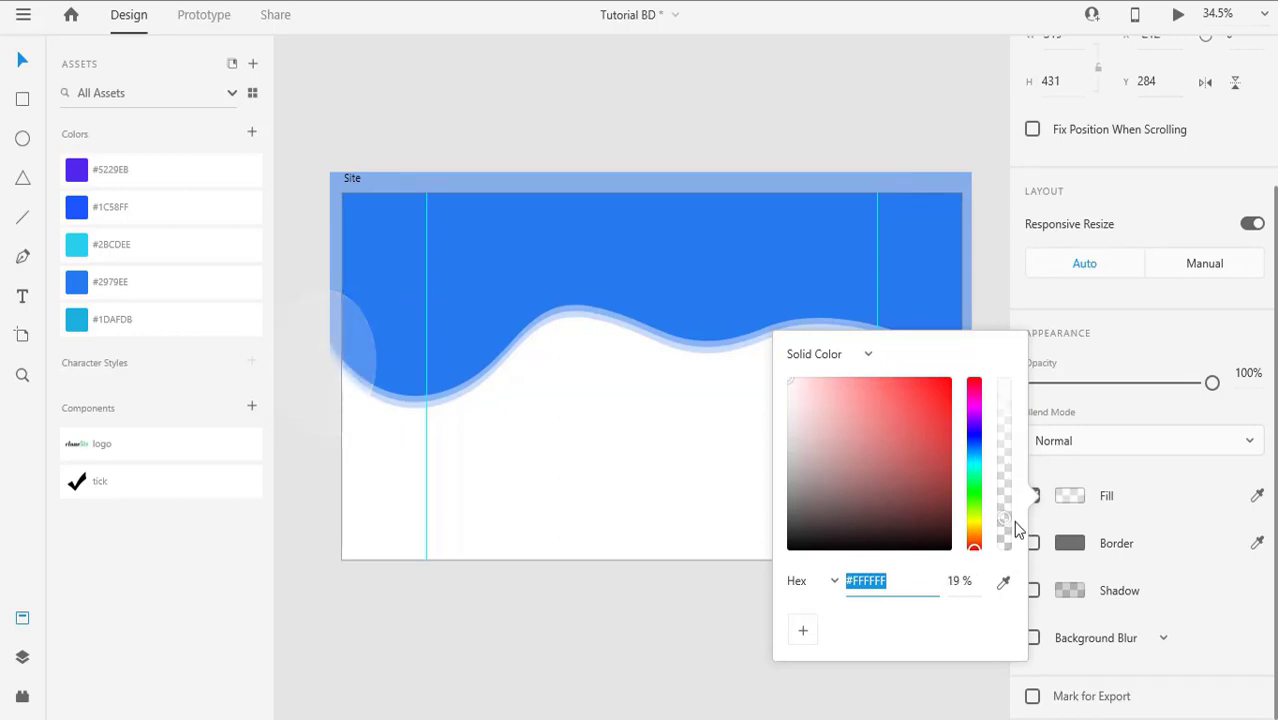
click(979, 583)
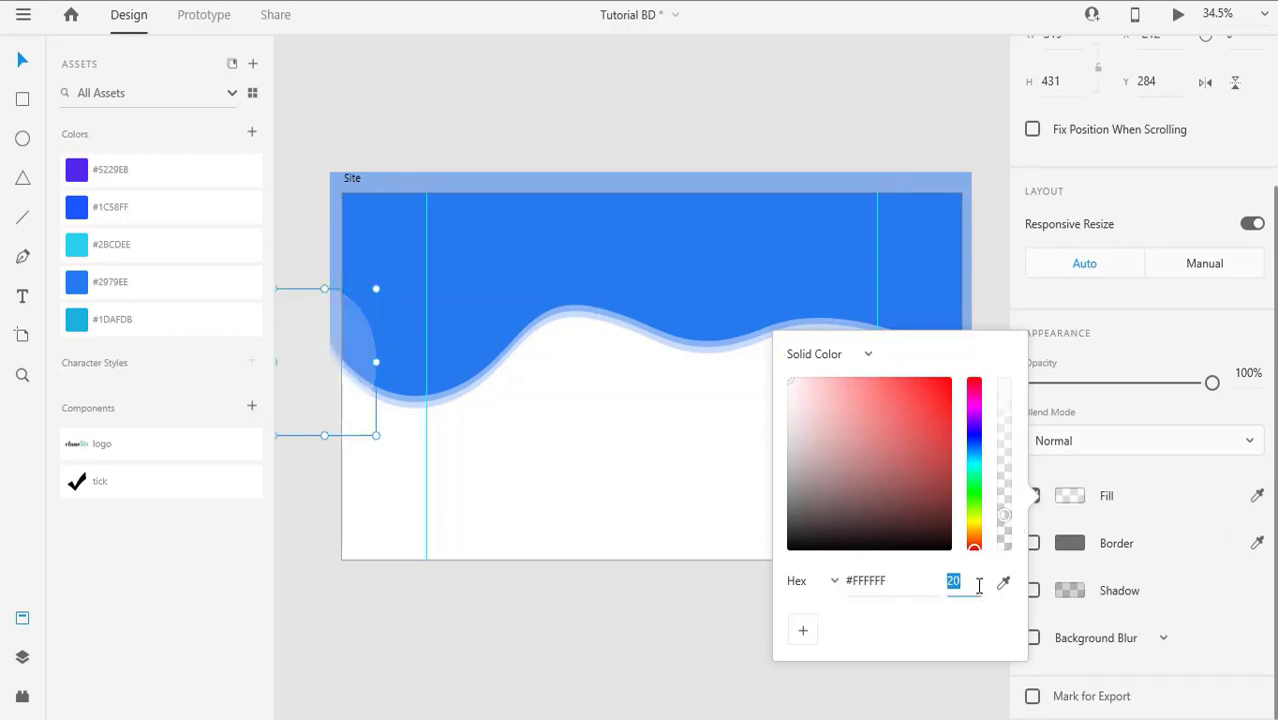
key(Return)
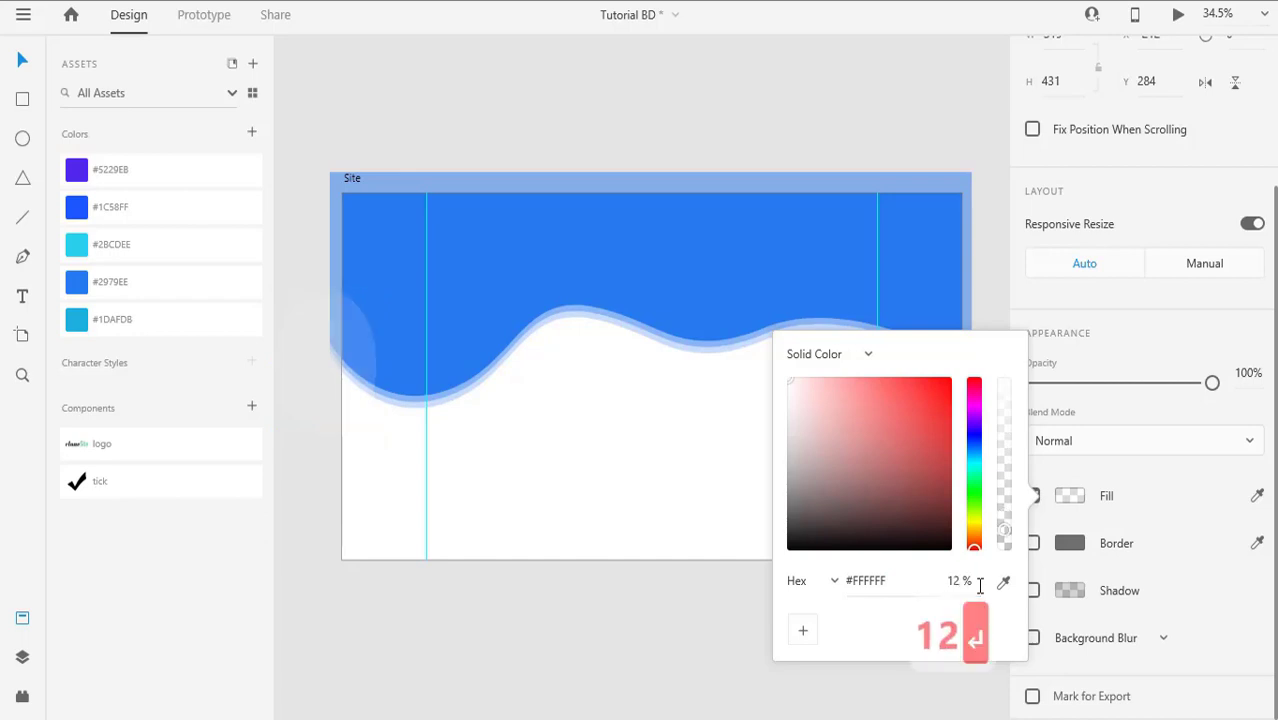
click(328, 240)
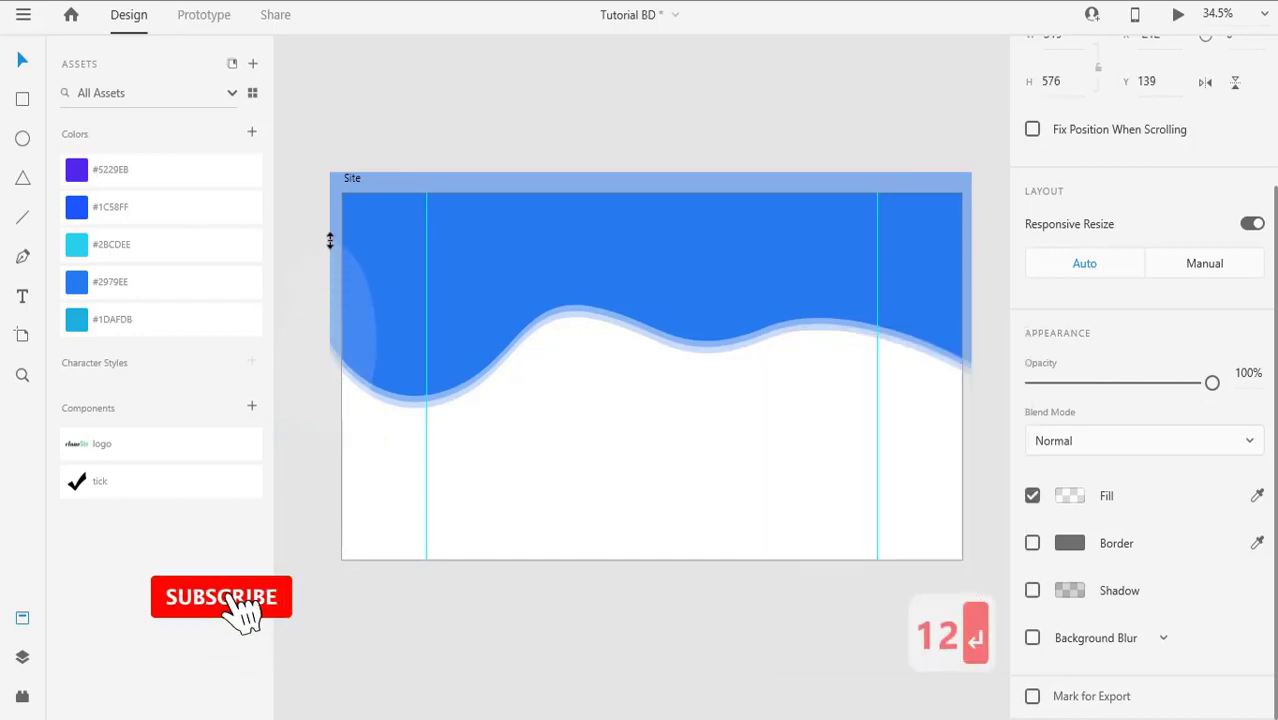
click(352, 318)
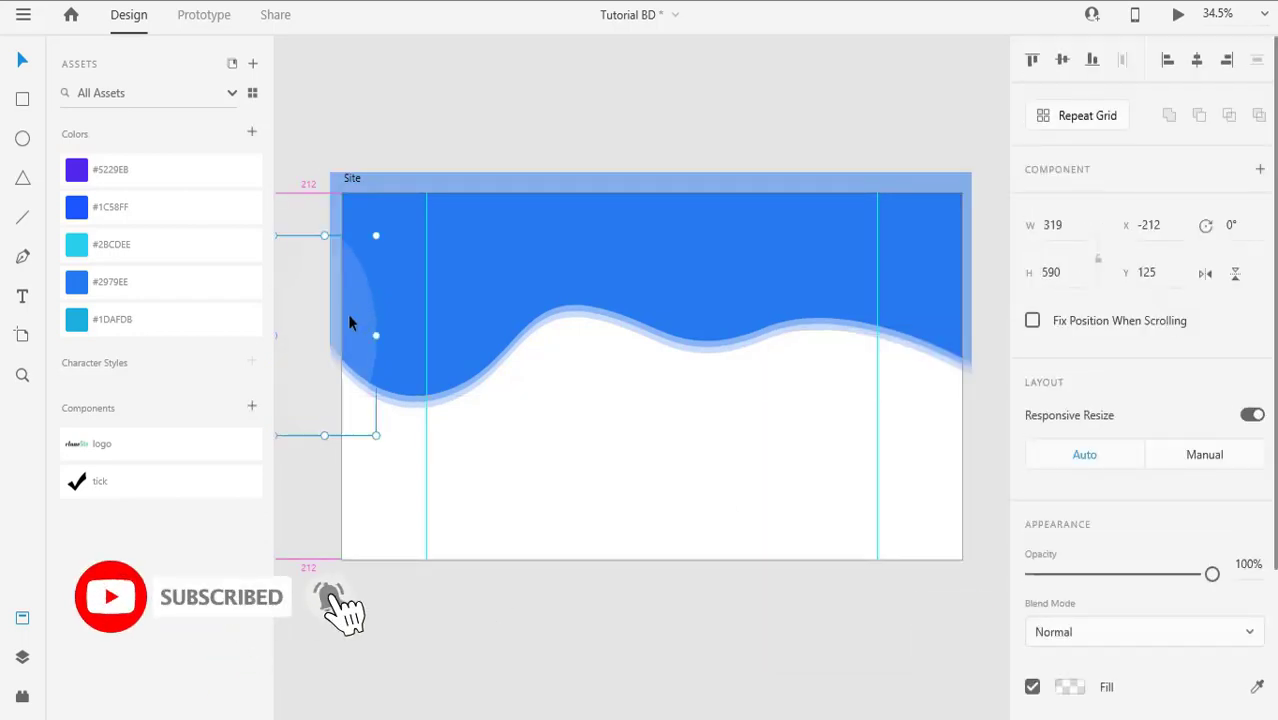
Step: Duplicate the translucent ellipse to the artboard's right edge, at about X 1739, Y 70, and enlarge the copy slightly
drag(351, 322, 933, 274)
scroll(677, 380, right, 4)
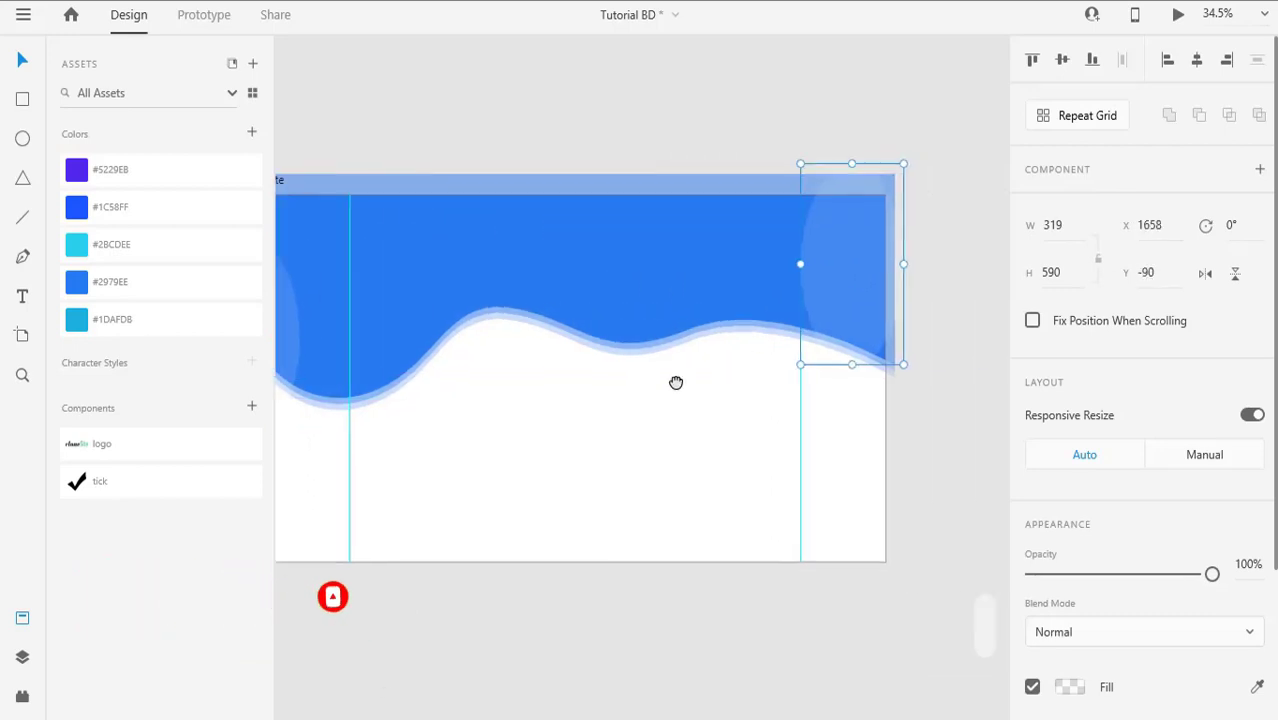
drag(749, 285, 776, 337)
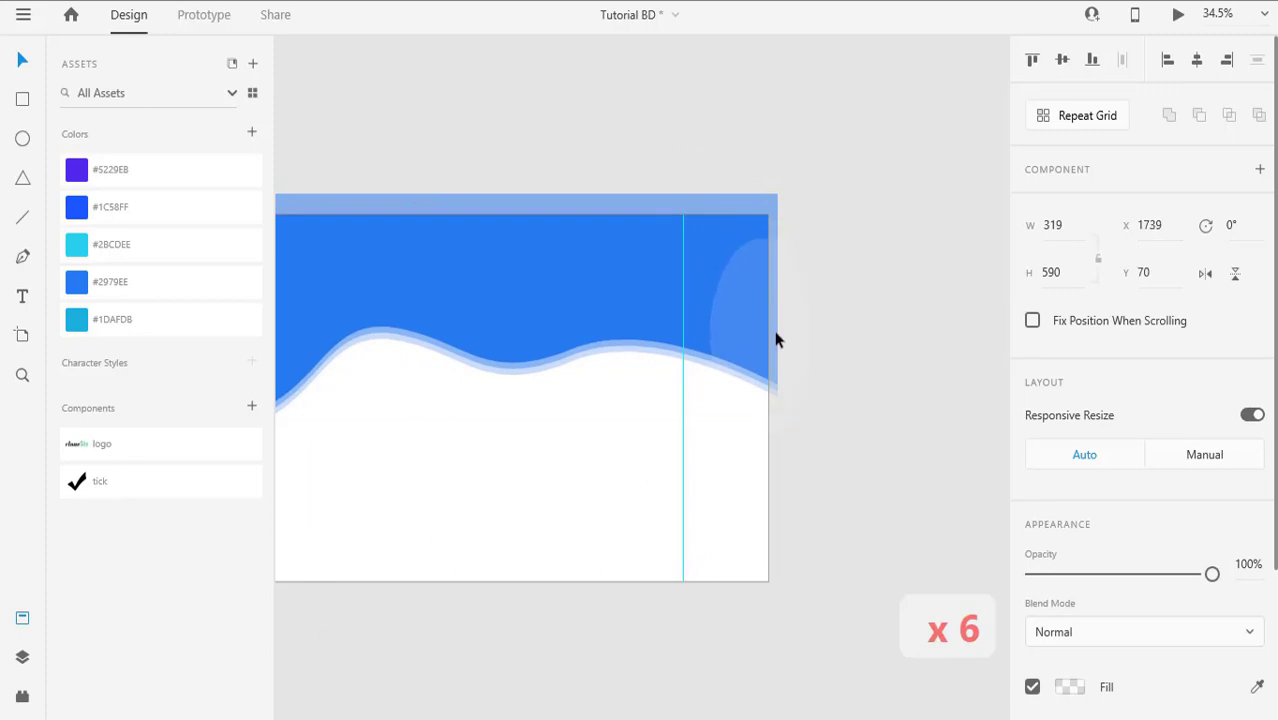
drag(812, 437, 844, 462)
Step: Copy the right ellipse to the header's top right corner as a circle about 272 × 252 px, at X 1627, Y -187
click(811, 360)
drag(811, 360, 725, 203)
click(815, 338)
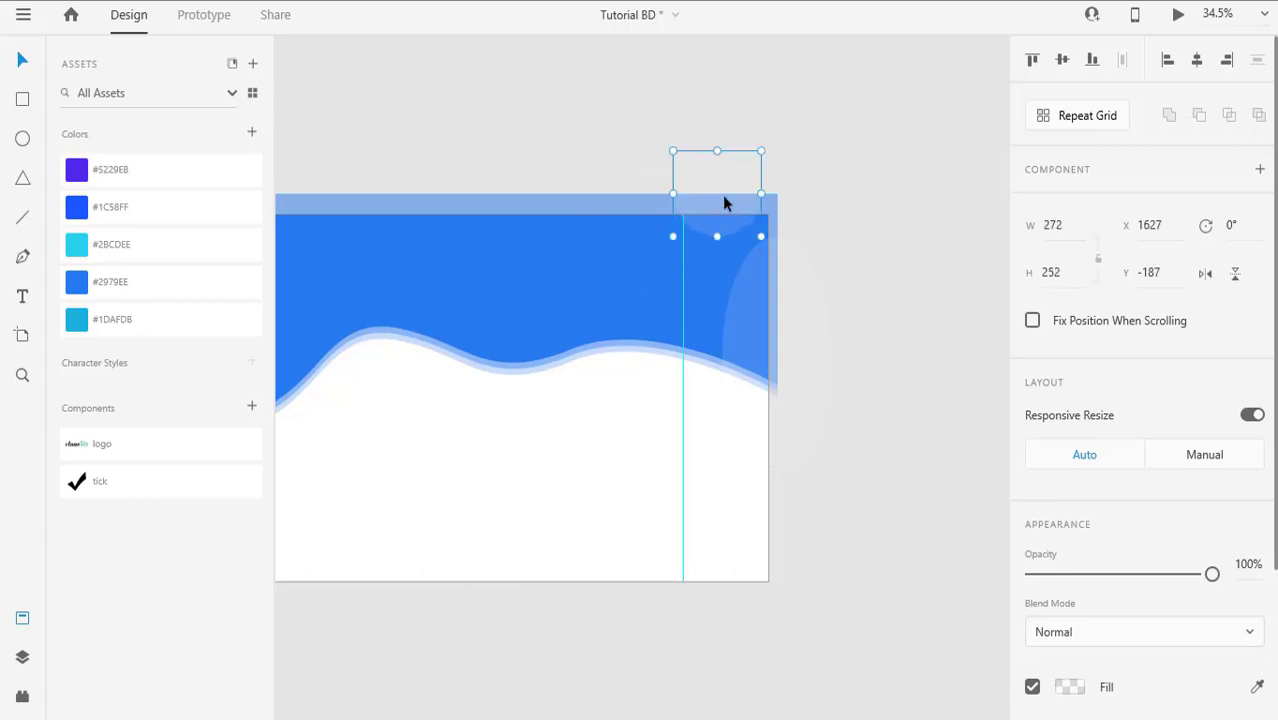
click(845, 337)
Step: Duplicate the left ellipse behind the central wave crest and resize the copy to about 721 × 580 px, at X 367, Y 269
scroll(781, 248, down, 2)
drag(413, 295, 553, 305)
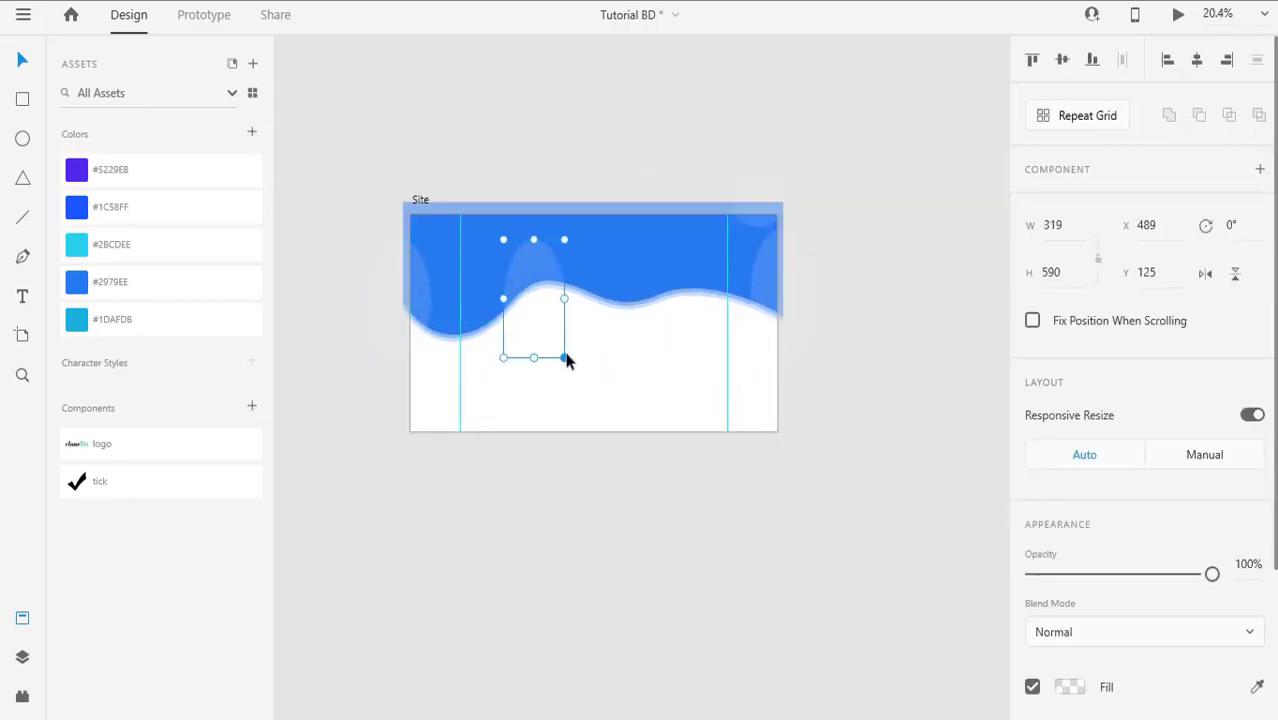
drag(563, 357, 542, 317)
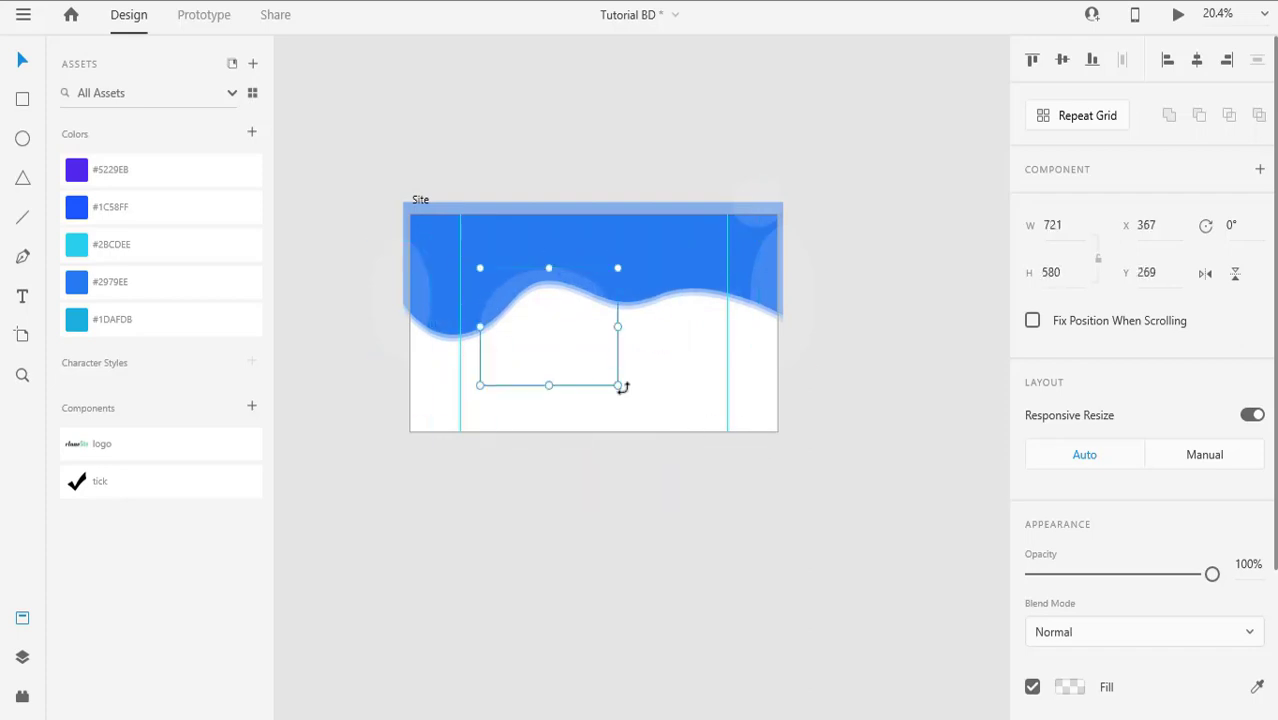
Step: Enlarge the central ellipse to about 841 × 716 px around the wave crest and undo its last move
drag(622, 386, 634, 397)
drag(579, 343, 578, 340)
drag(630, 382, 650, 405)
drag(560, 340, 556, 274)
scroll(630, 300, up, 6)
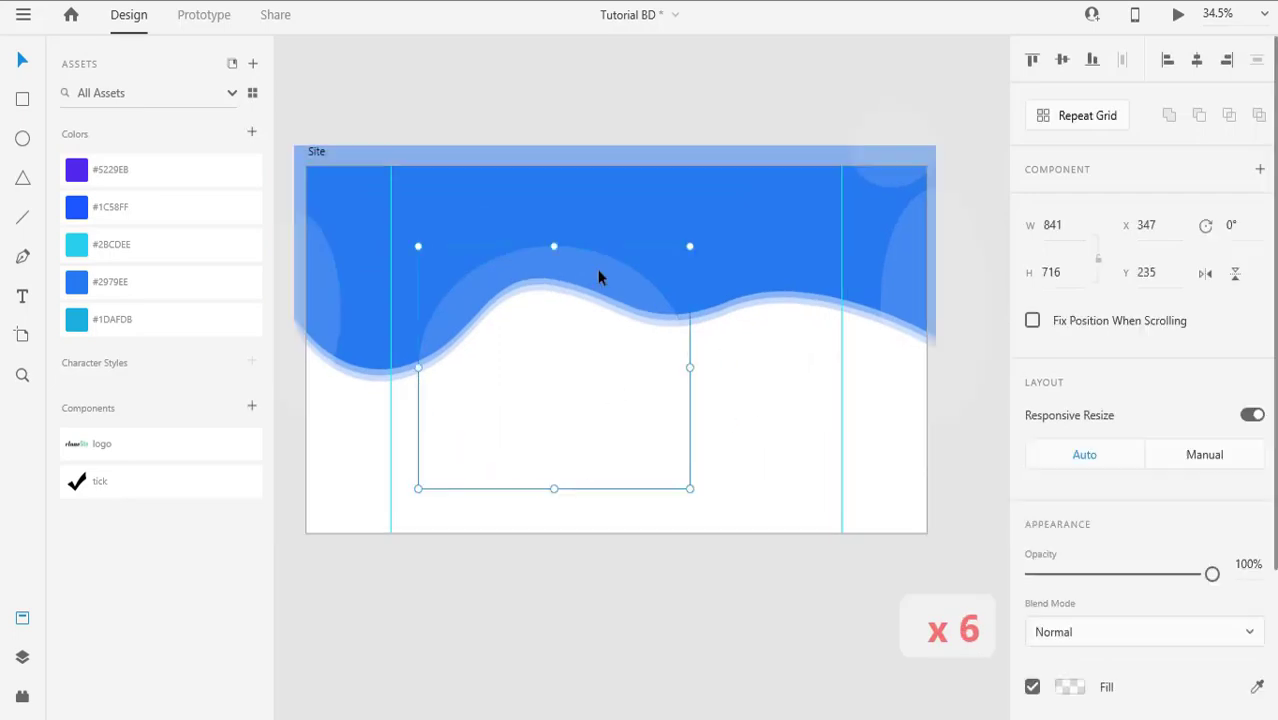
key(ctrl+z)
Step: Select Path 1, the main wave, and change its fill from a solid color to a linear gradient
scroll(700, 250, down, 3)
click(24, 656)
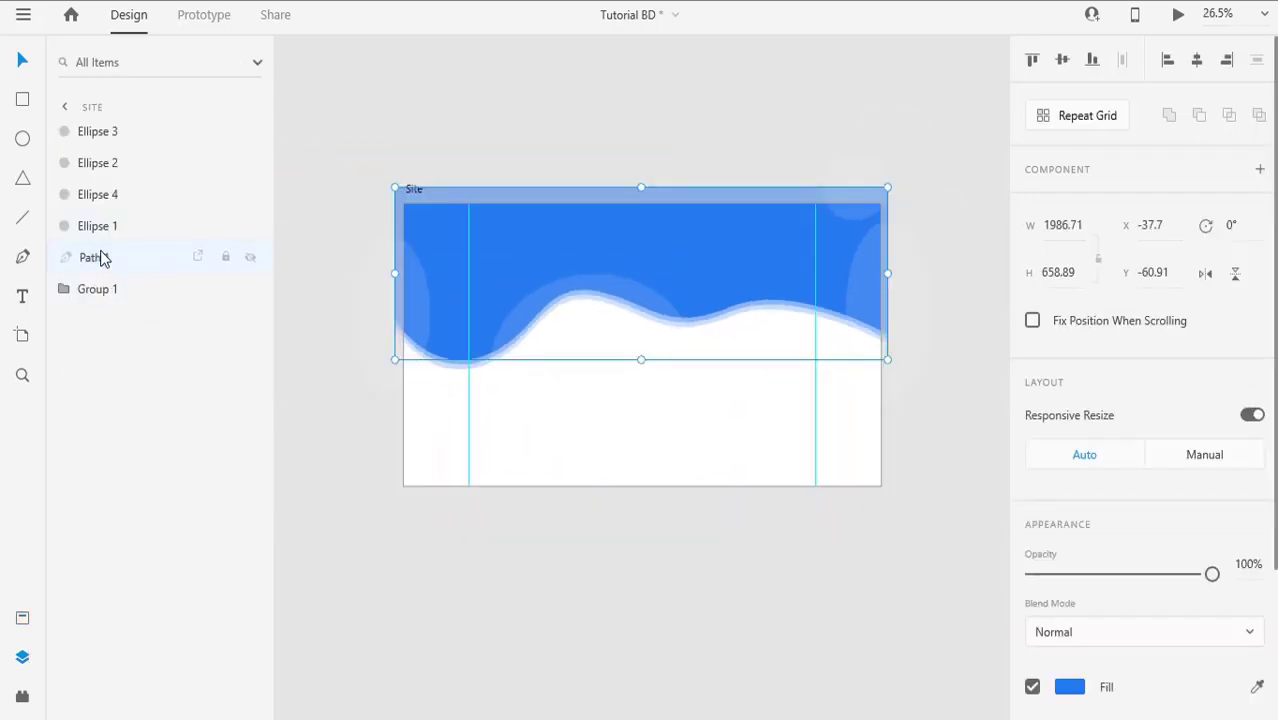
double_click(586, 260)
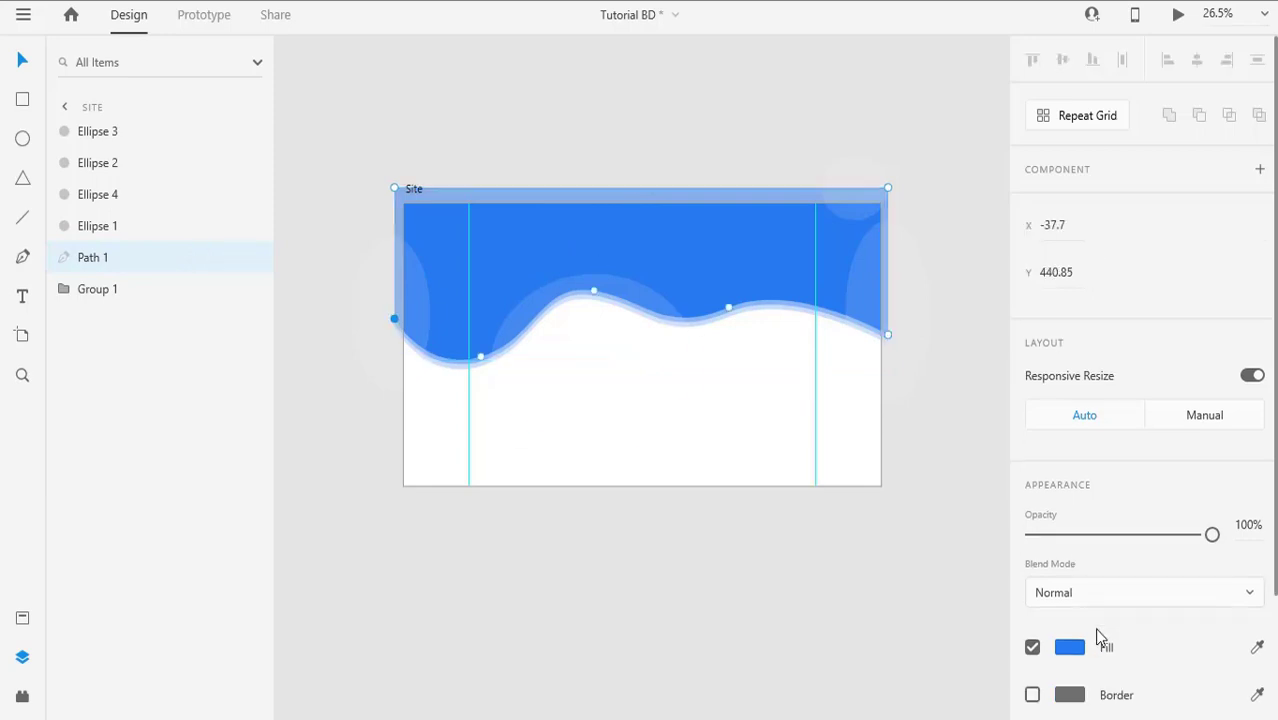
click(1063, 652)
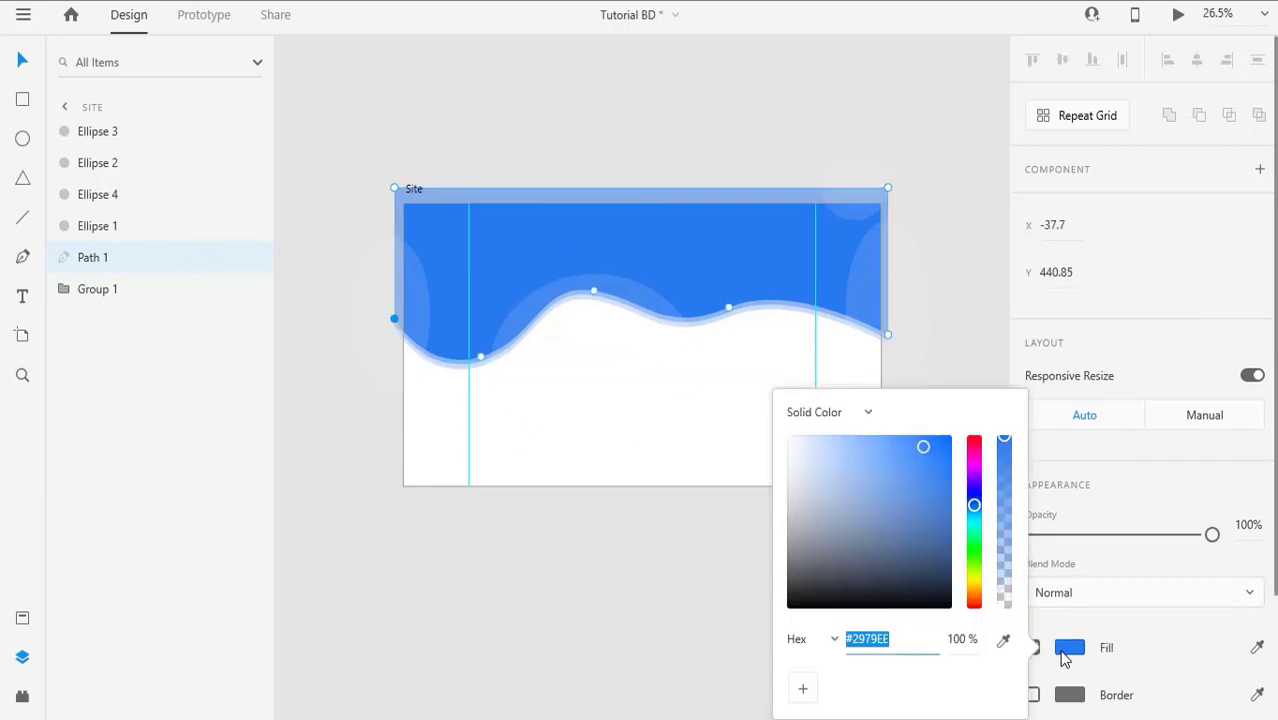
click(866, 414)
click(822, 452)
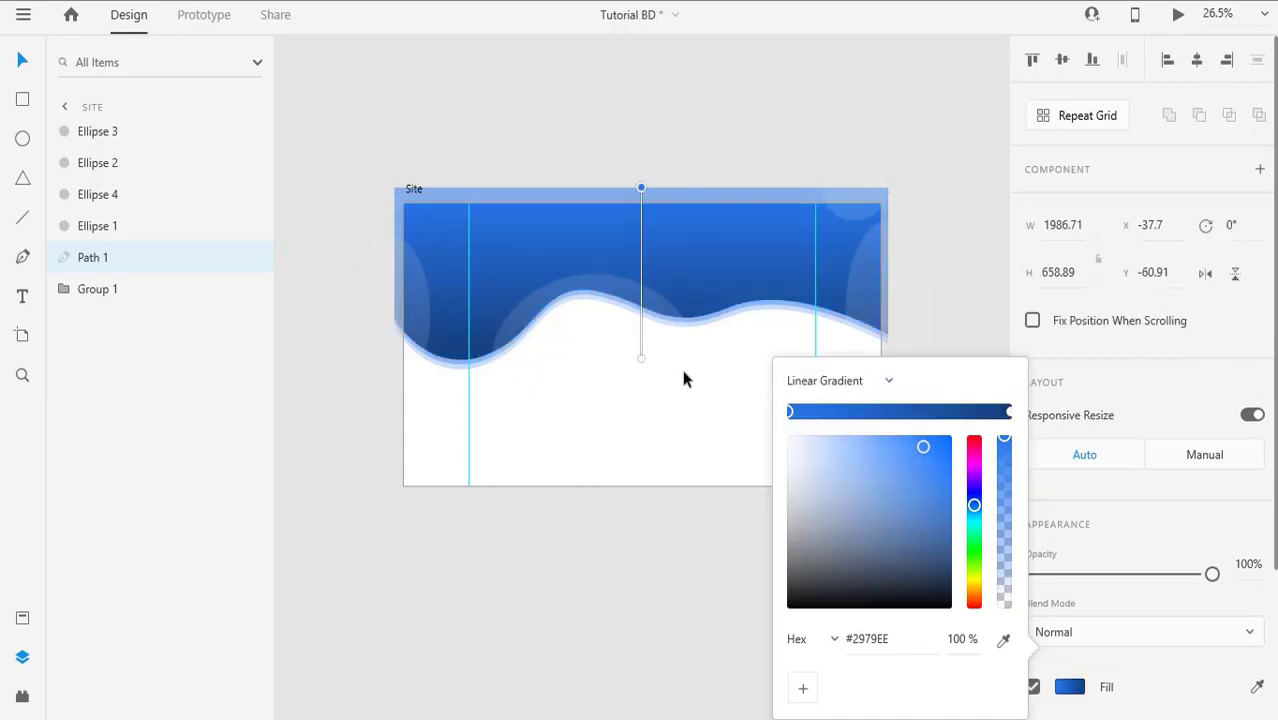
Step: Angle Path 1's gradient from dark blue near the header's center to bright blue at its upper right
drag(641, 358, 579, 258)
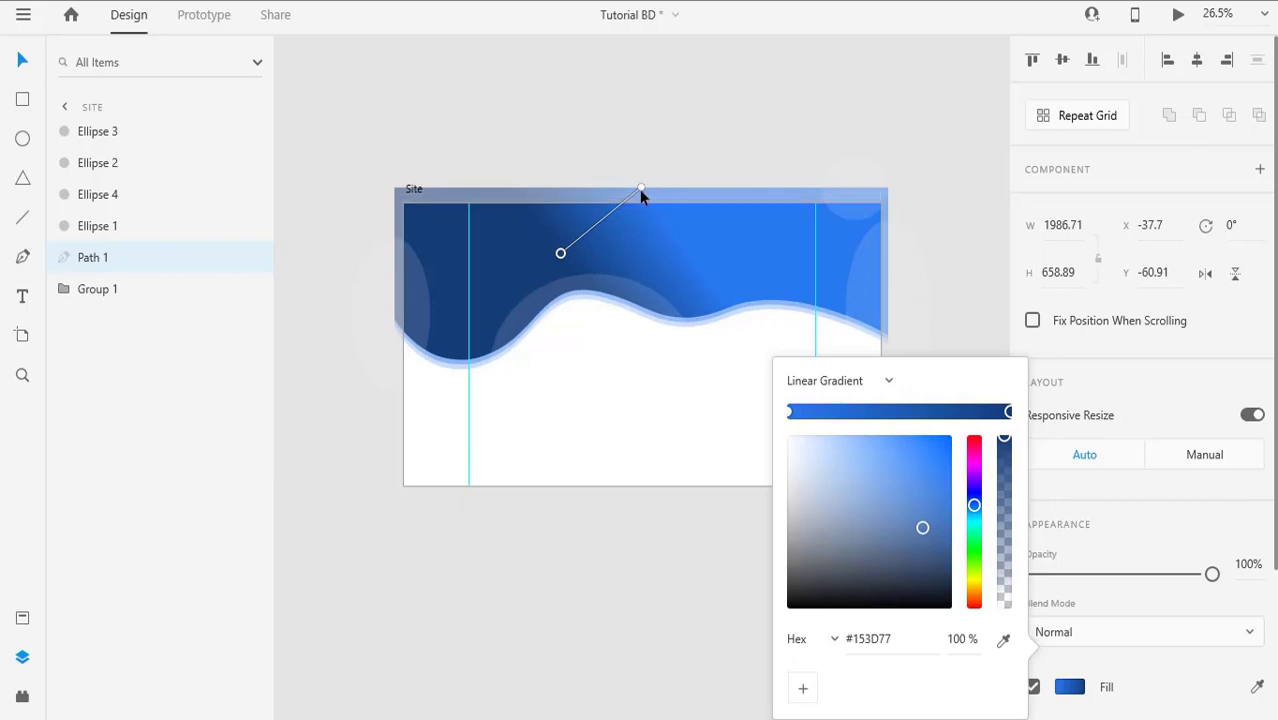
drag(641, 189, 862, 225)
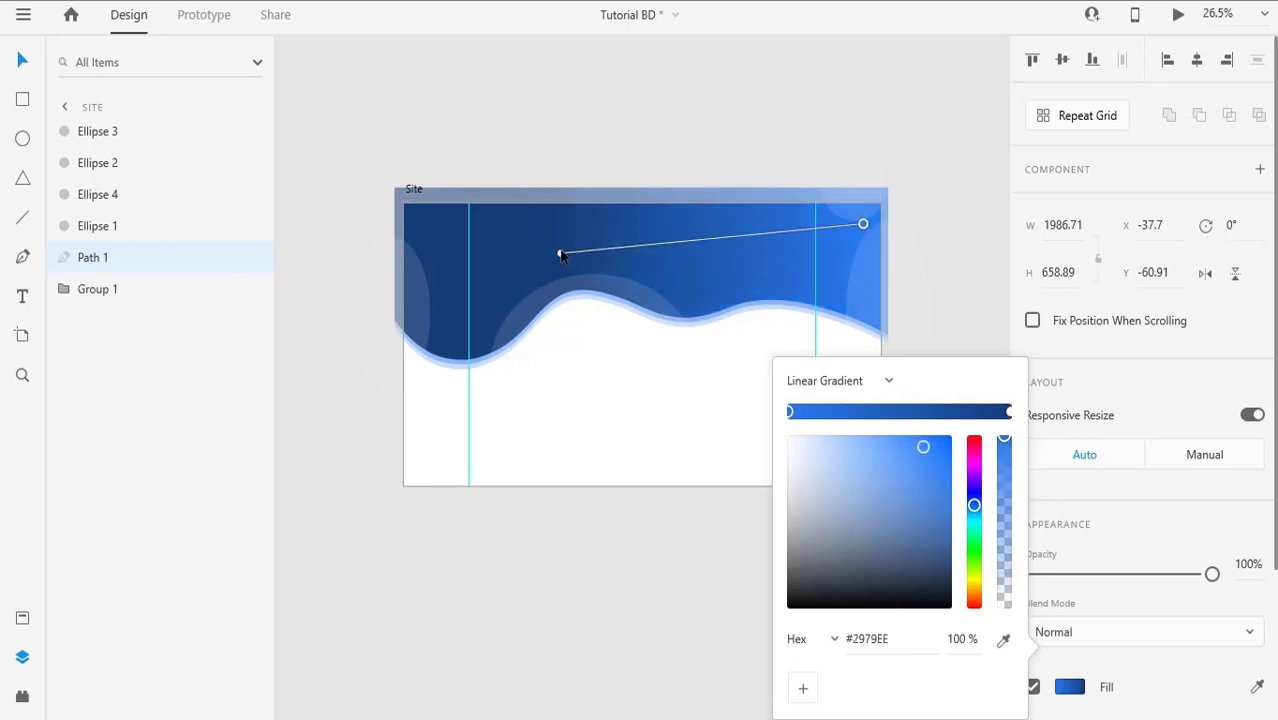
drag(561, 255, 621, 262)
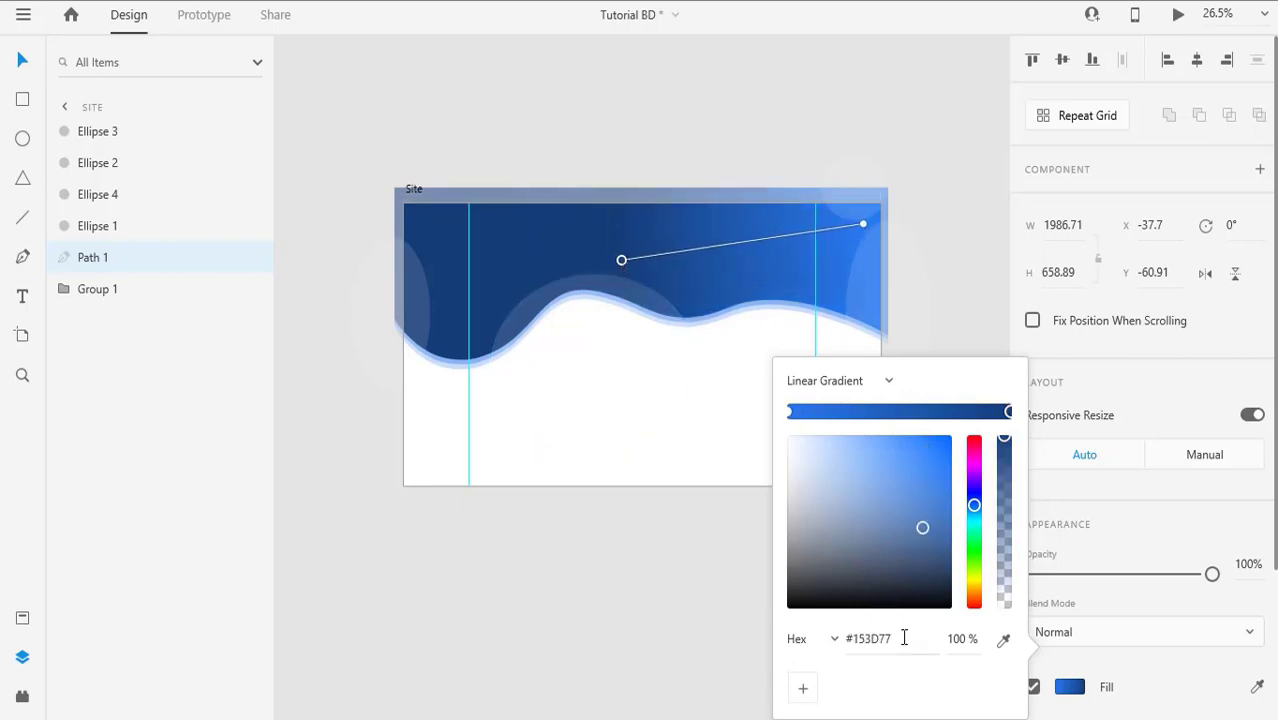
Step: Show the saved colors for reference and set the gradient's bright blue right stop to #5229EB
click(24, 619)
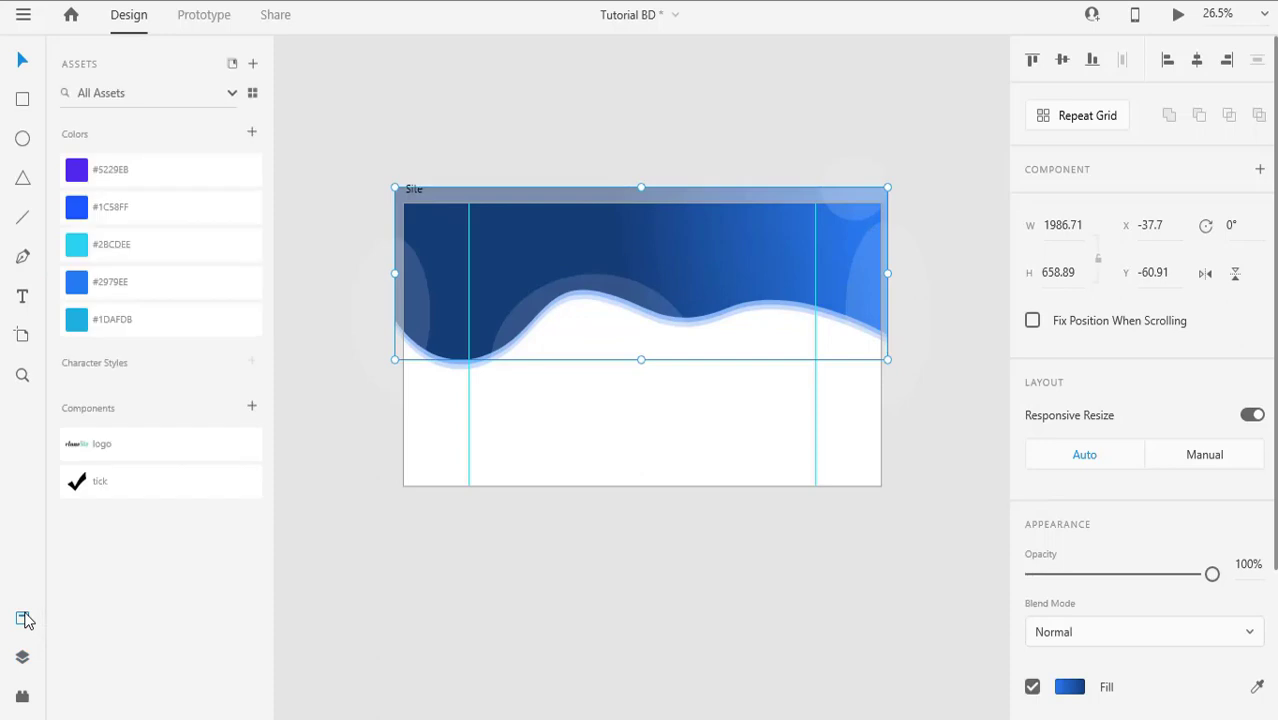
click(1084, 688)
text(#)
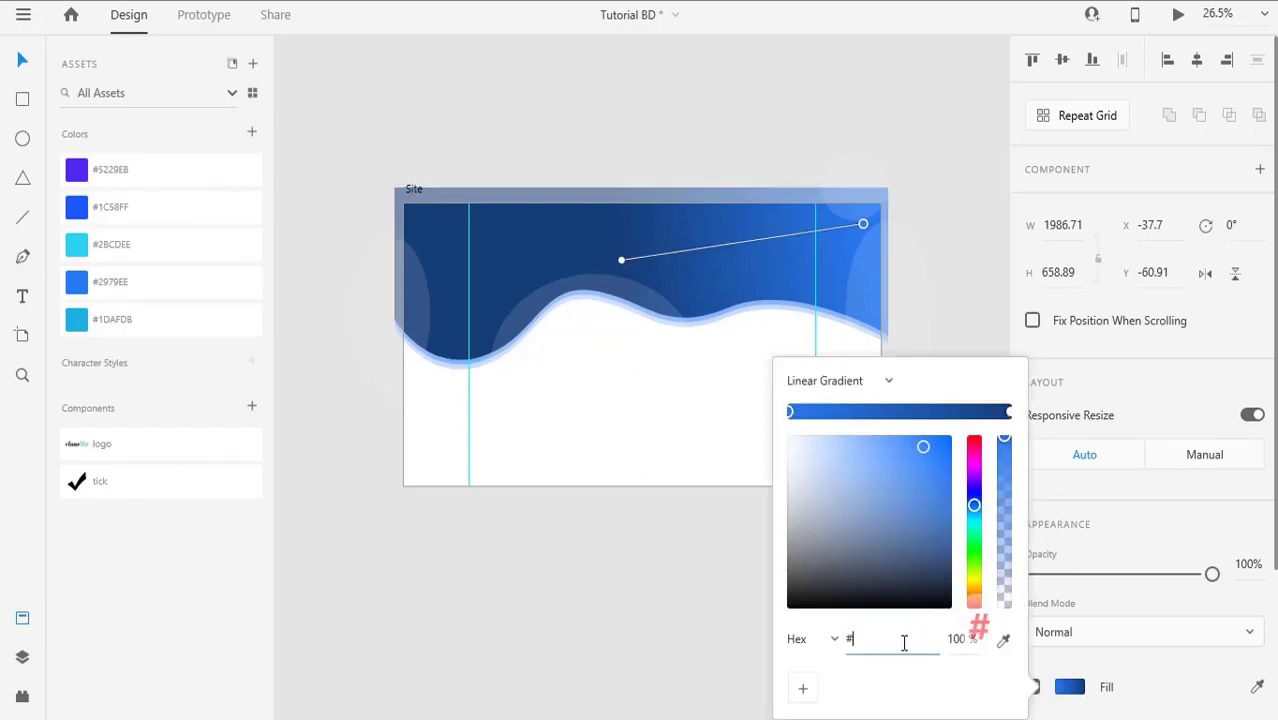
text(5229EB)
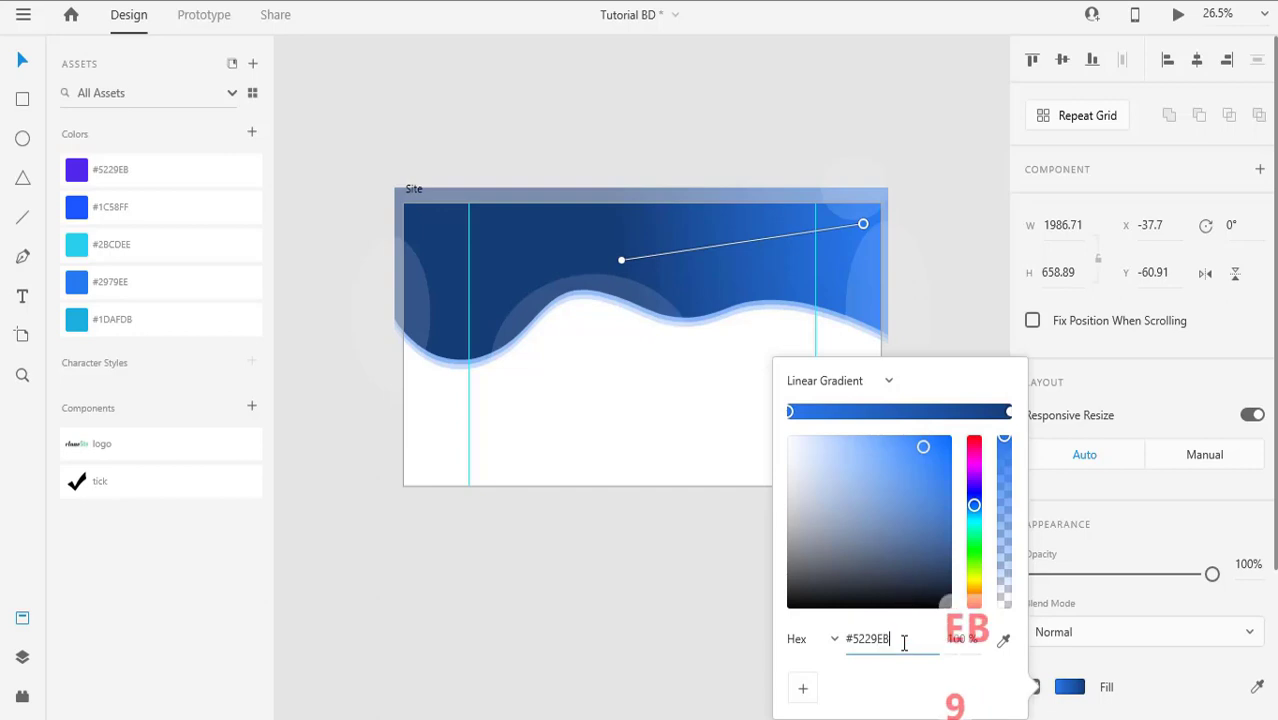
key(Return)
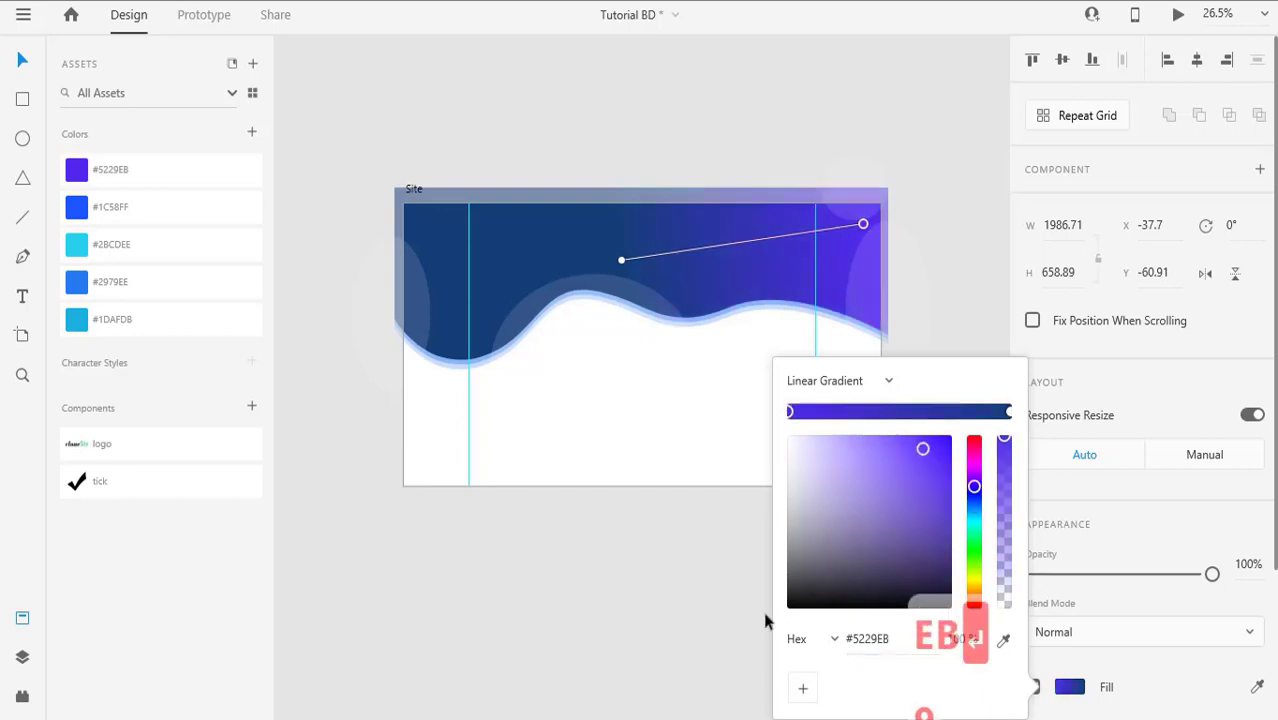
Step: Set the left stop of Path 1's gradient to #1C58FF and save both stop colors as swatches
click(621, 262)
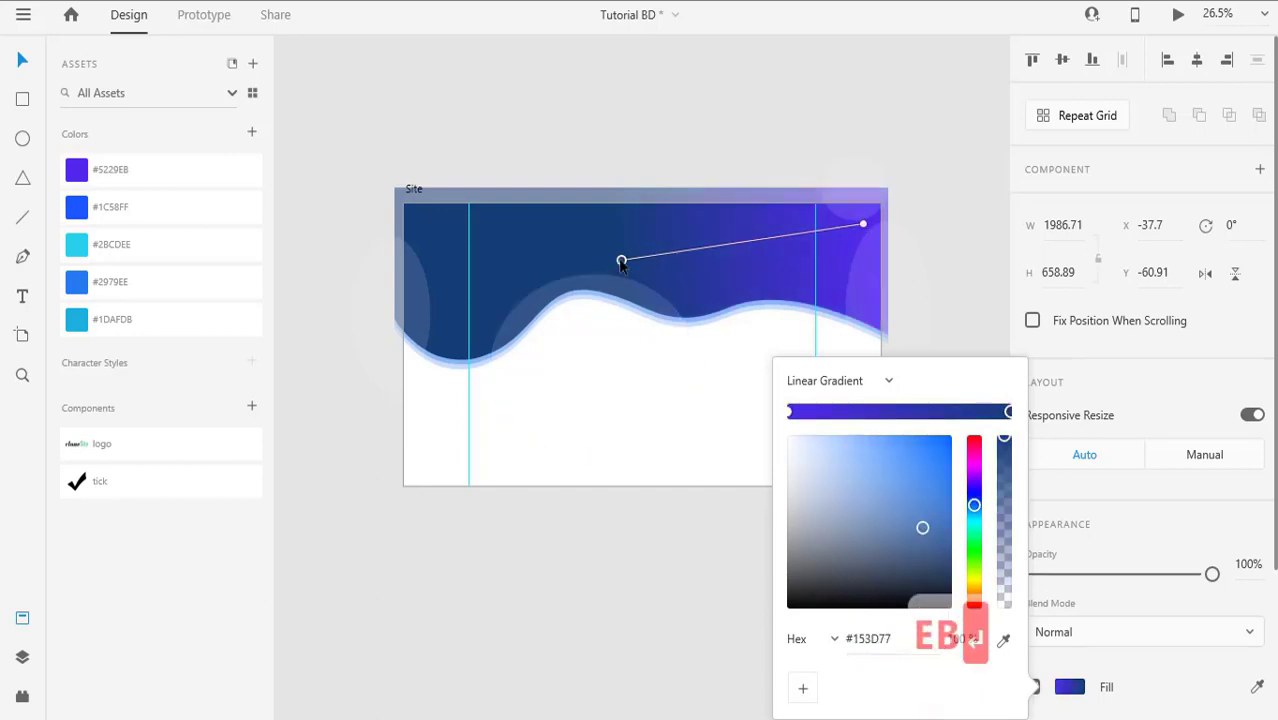
text(#1)
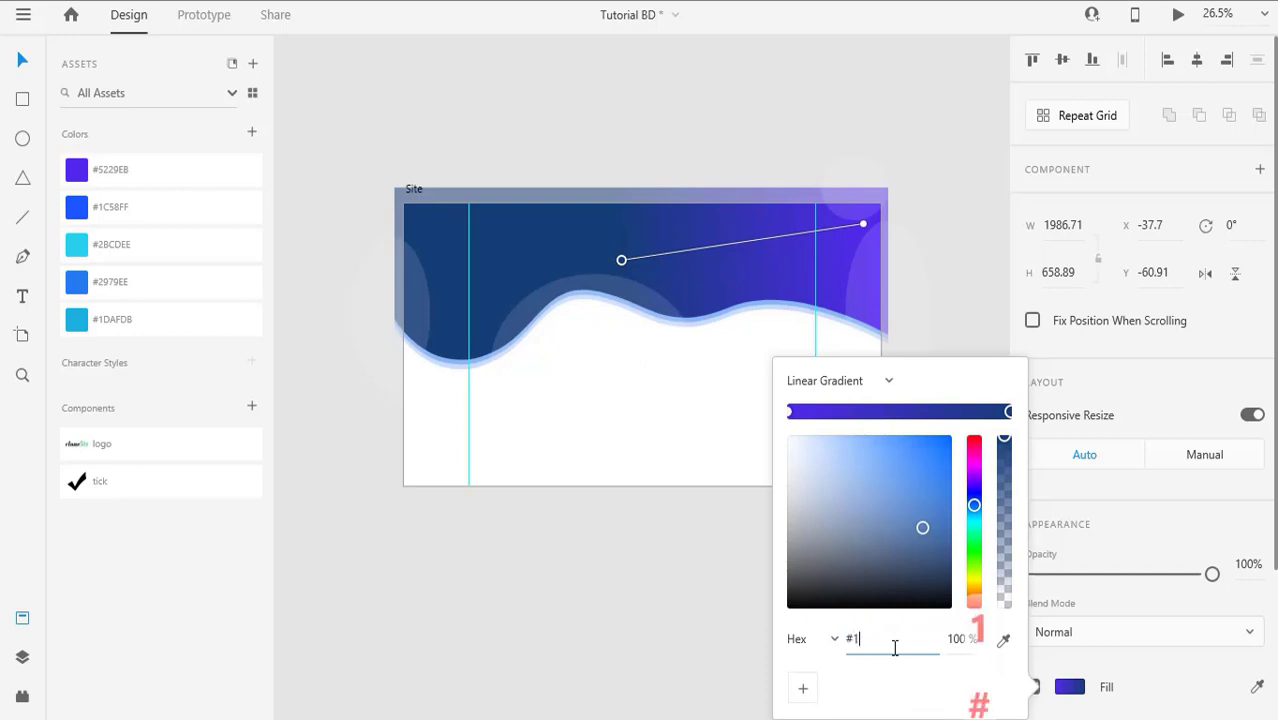
text(C58FF)
key(Return)
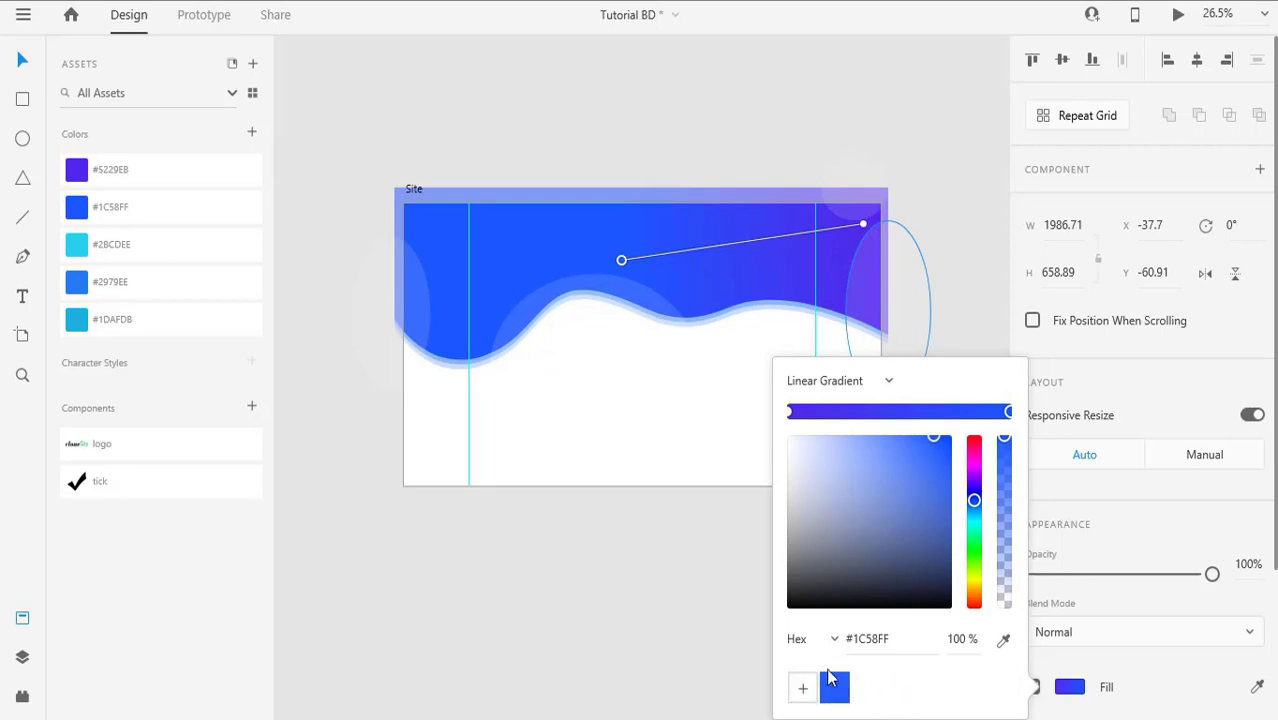
click(864, 226)
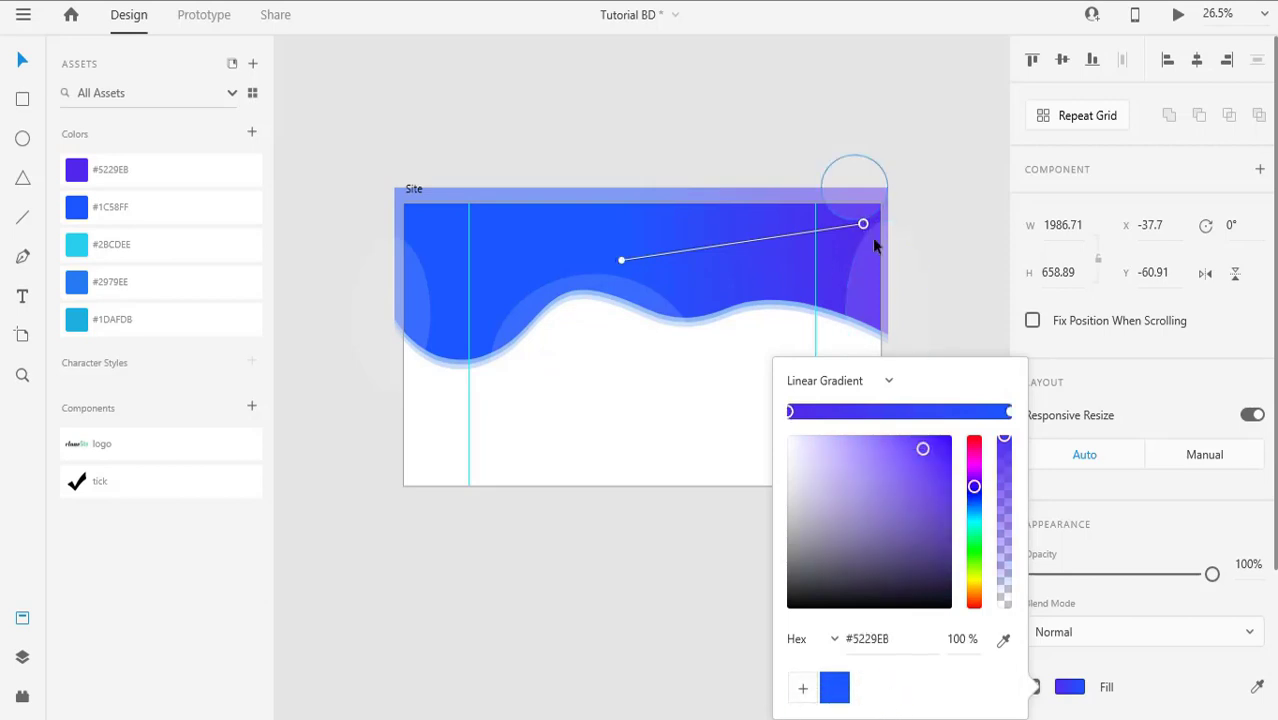
click(800, 688)
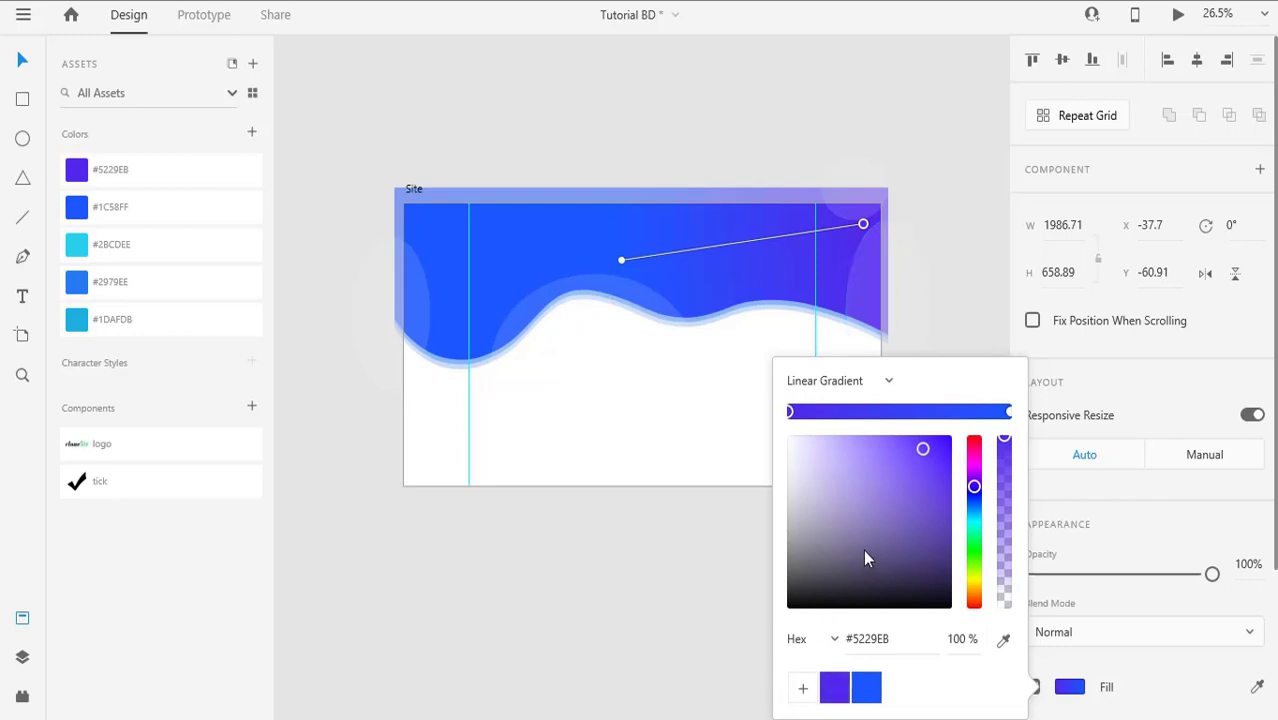
Step: Shift Path 1's gradient endpoints slightly, the left one up and the right one down and inward, and deselect the path
click(620, 262)
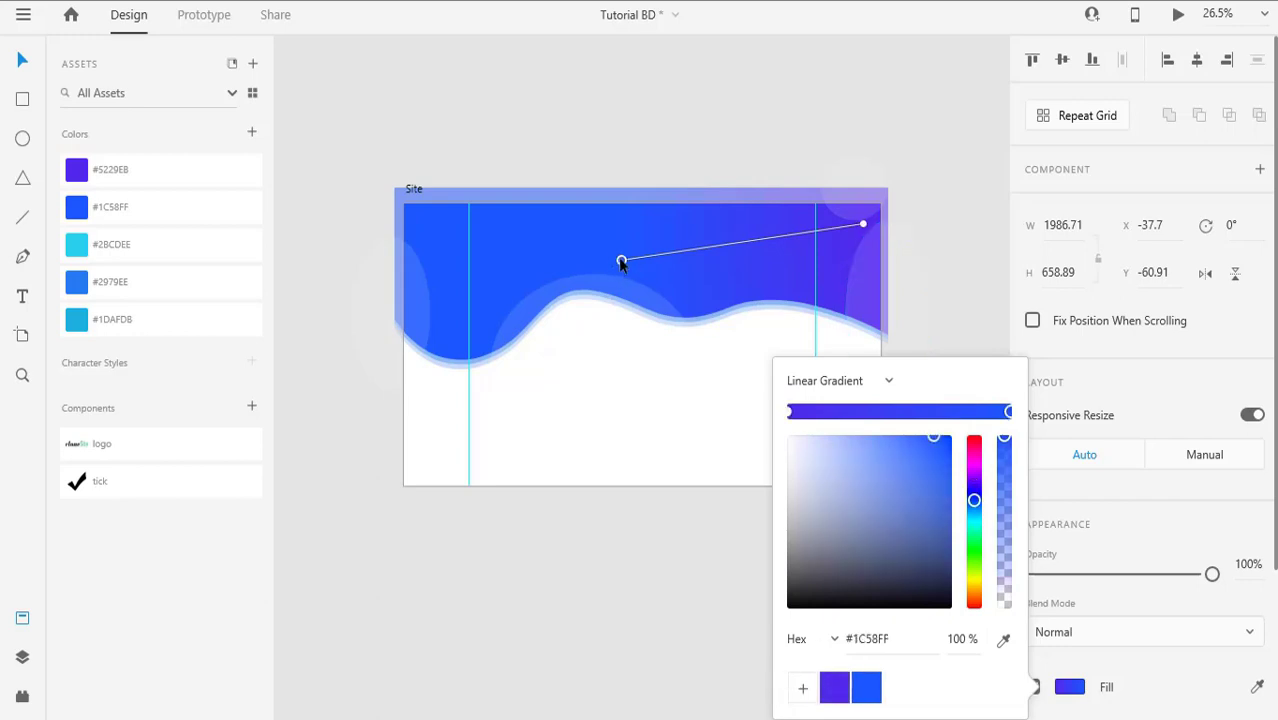
drag(620, 262, 616, 250)
drag(864, 223, 843, 236)
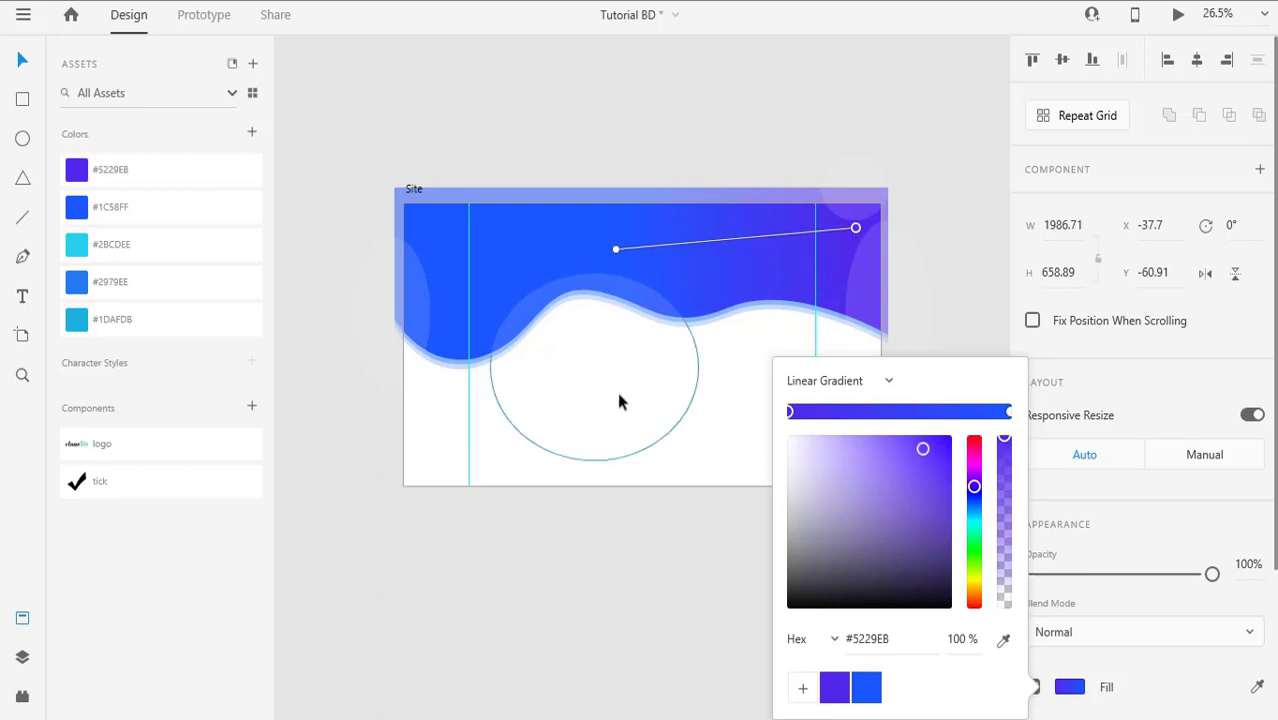
click(600, 525)
Step: Select the four translucent ellipses on the header and group them
scroll(589, 317, up, 2)
click(374, 289)
shift+click(550, 300)
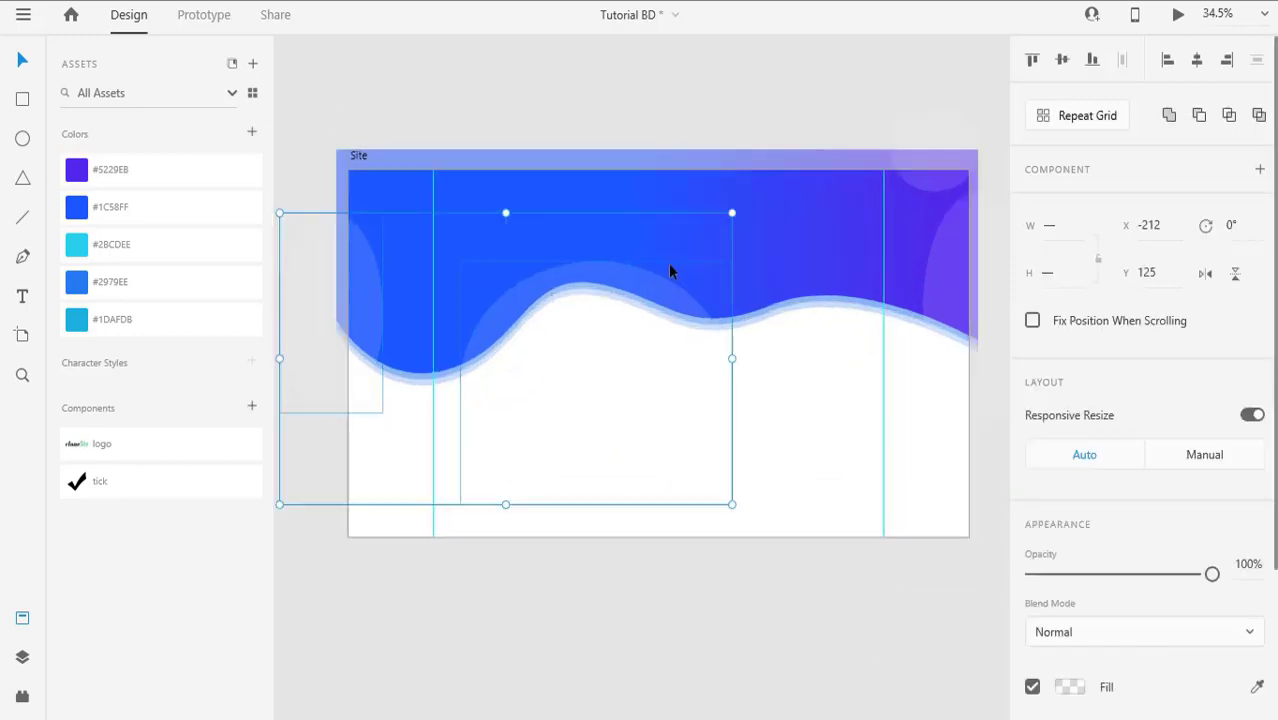
shift+click(950, 177)
shift+click(952, 268)
key(ctrl+g)
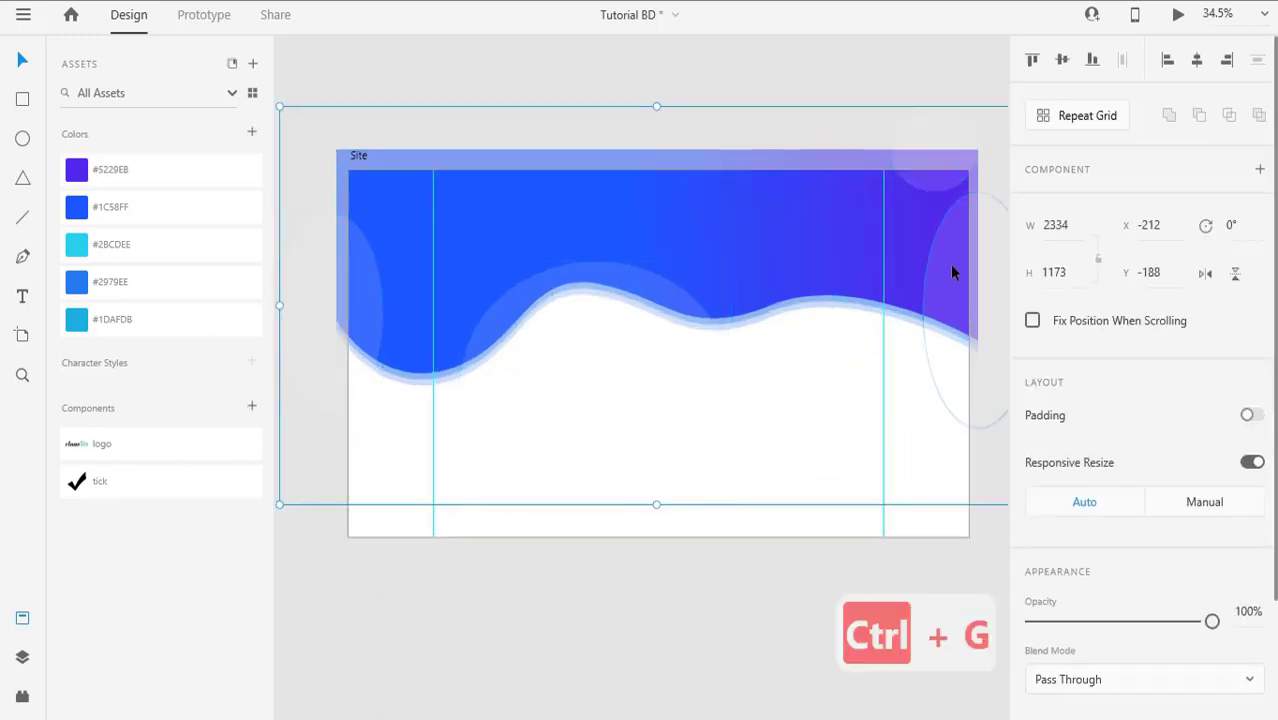
Step: Show the layers and group Path 1 together with Group 1
click(22, 658)
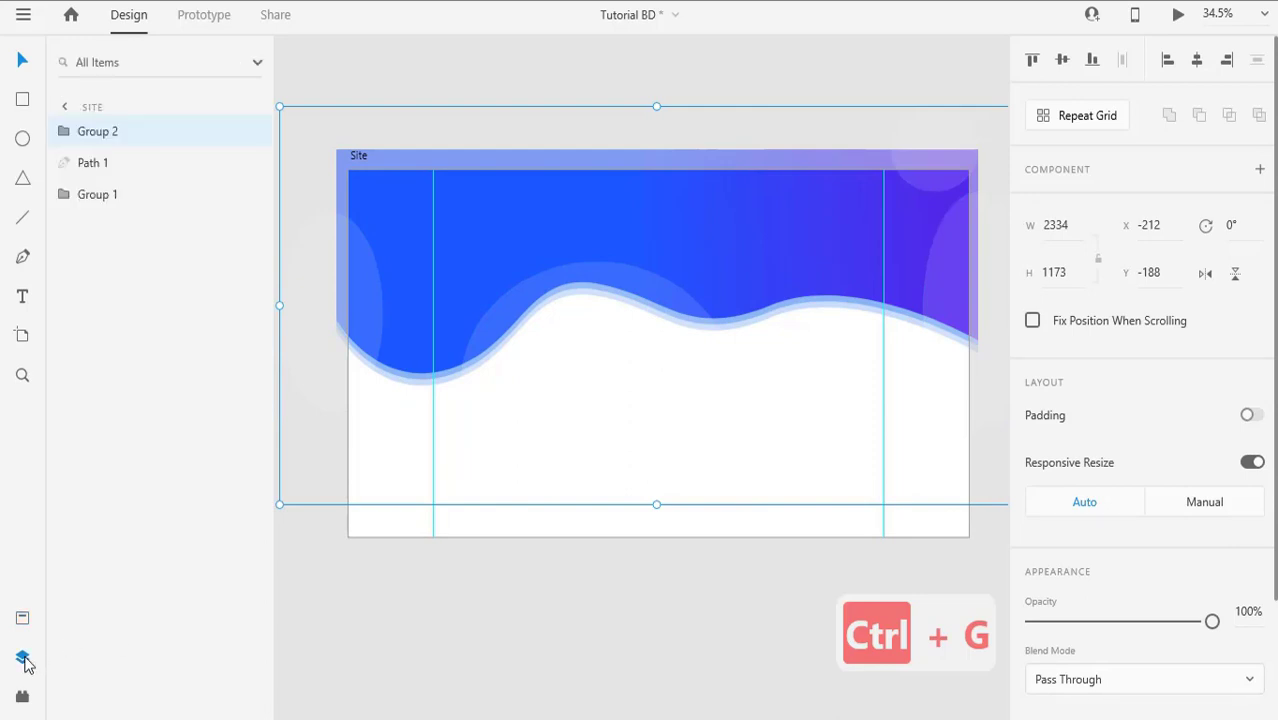
click(100, 194)
shift+click(100, 170)
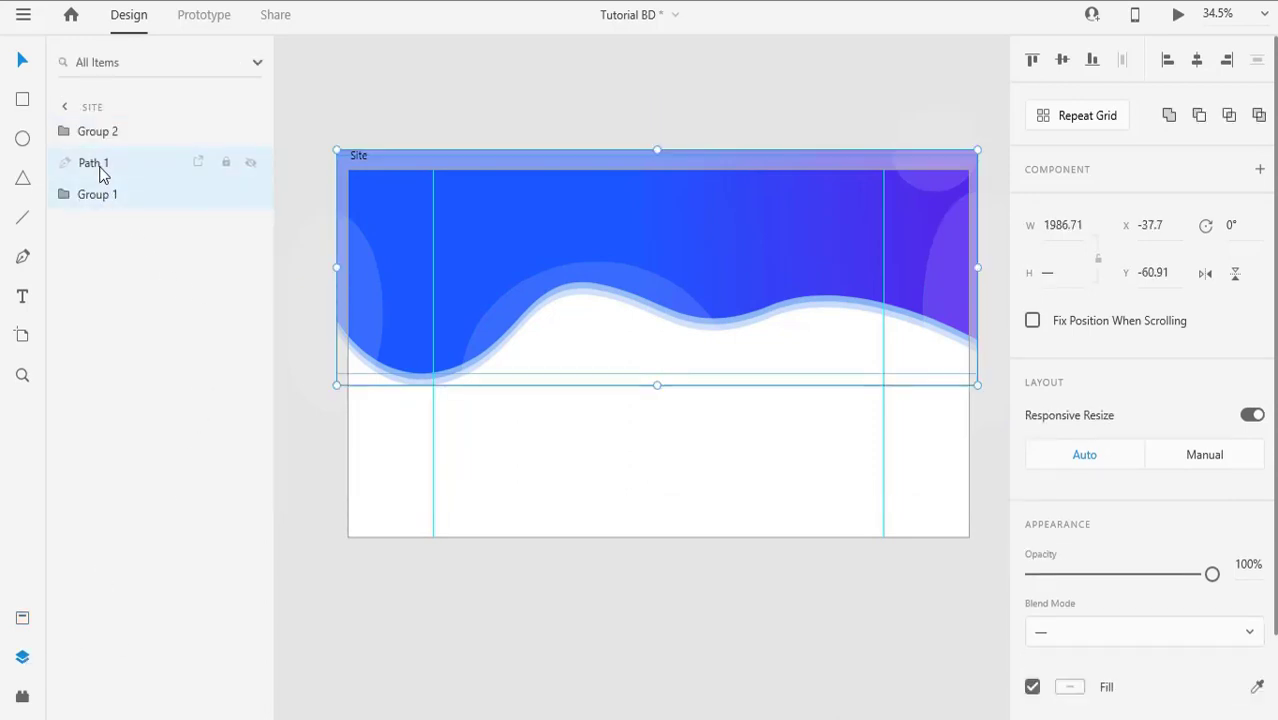
key(ctrl+g)
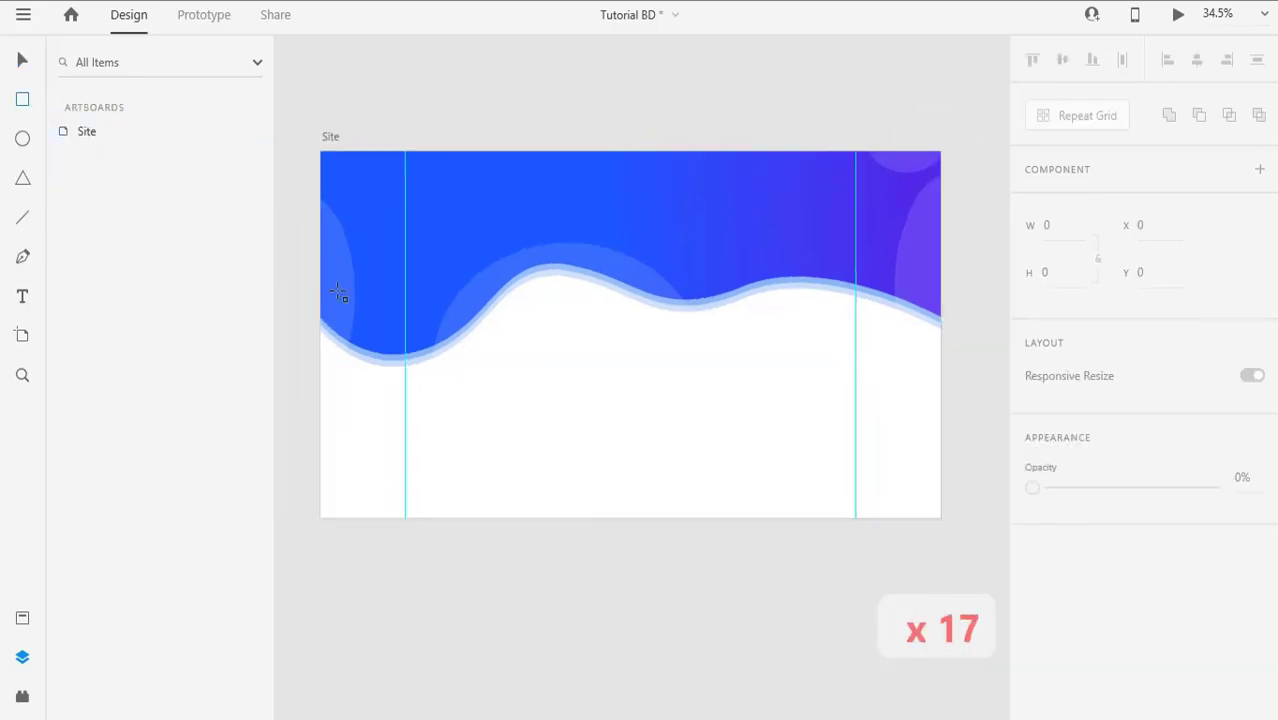
Step: Draw a rectangle covering the header from the artboard's top-left corner to the wave's lowest point, about 1920 × 634 px
drag(422, 248, 773, 374)
key(v)
drag(553, 320, 414, 201)
drag(673, 280, 923, 375)
scroll(385, 350, up, 5)
scroll(745, 380, down, 2)
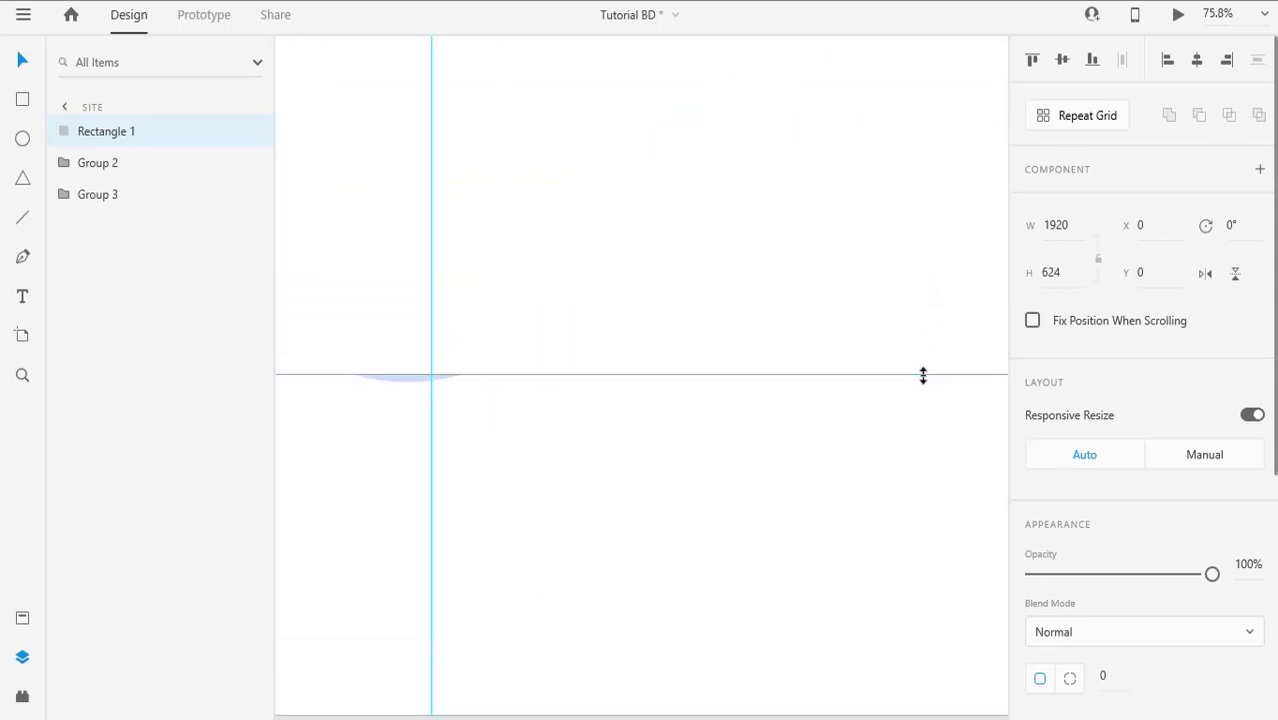
scroll(591, 465, down, 3)
Step: Select Rectangle 1, Group 2 and Group 3 and mask the header artwork with the rectangle
click(105, 165)
shift+click(100, 185)
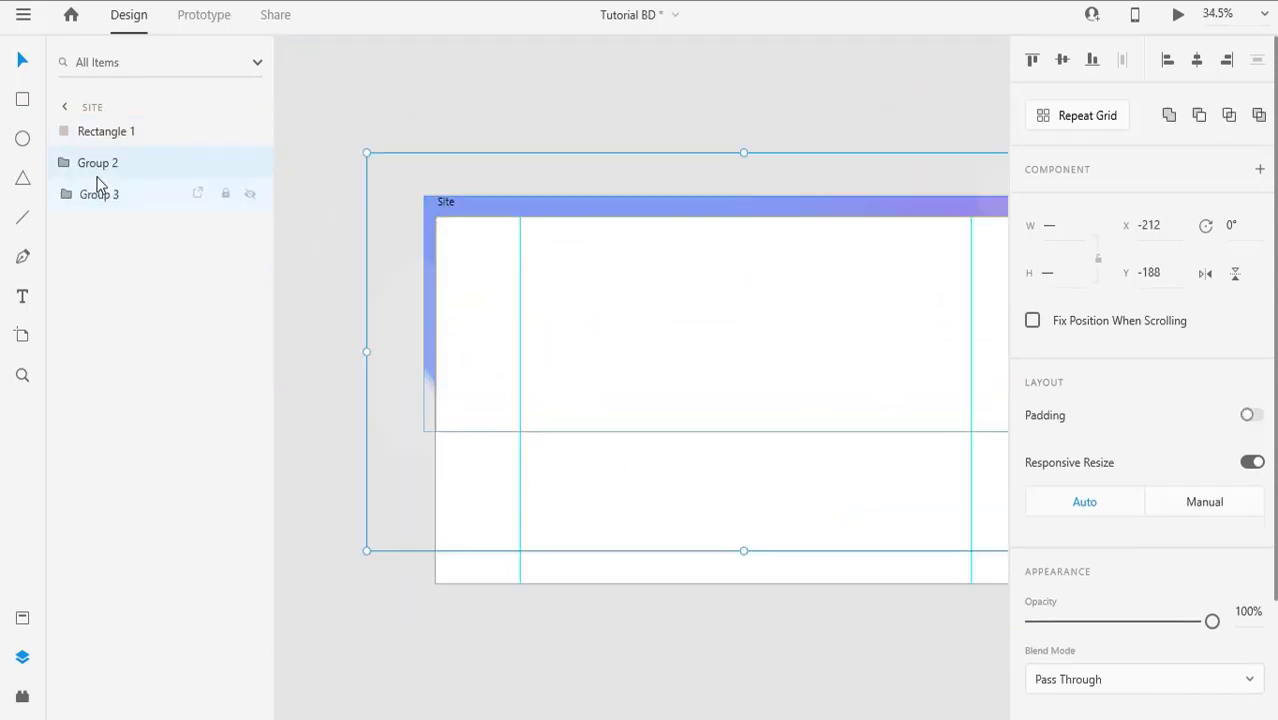
shift+click(100, 133)
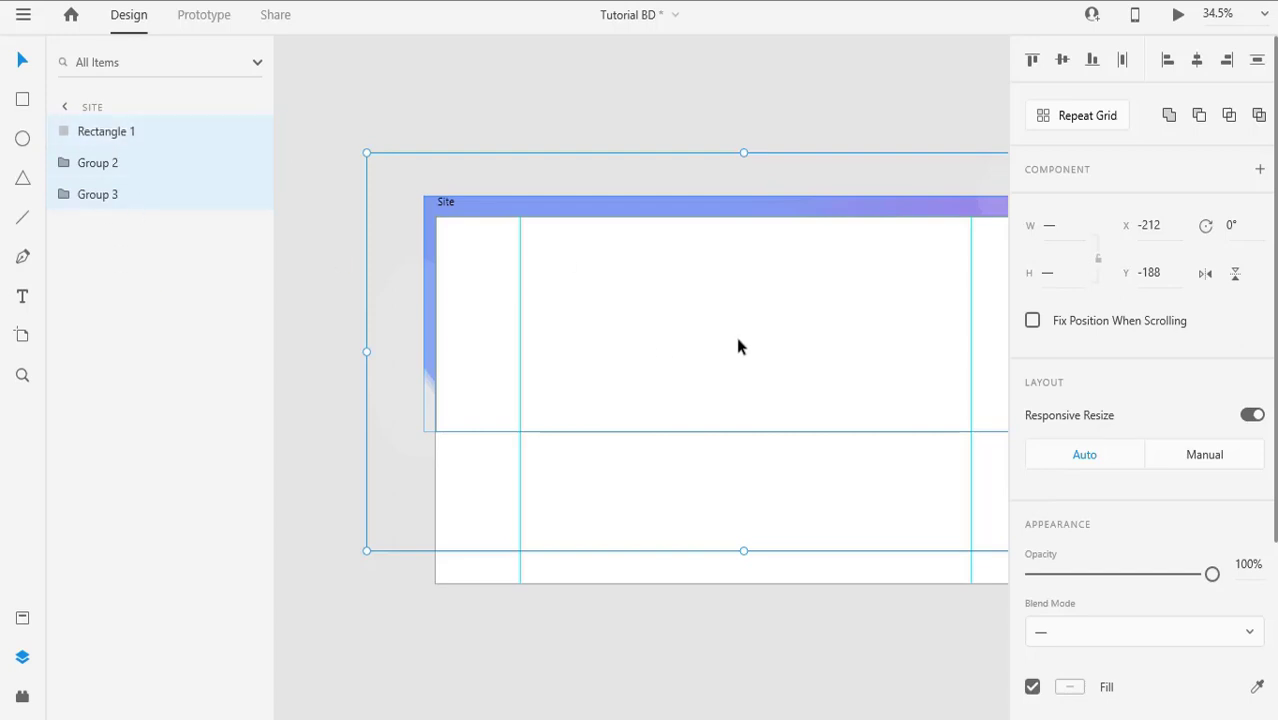
drag(738, 346, 647, 303)
key(ctrl+shift+m)
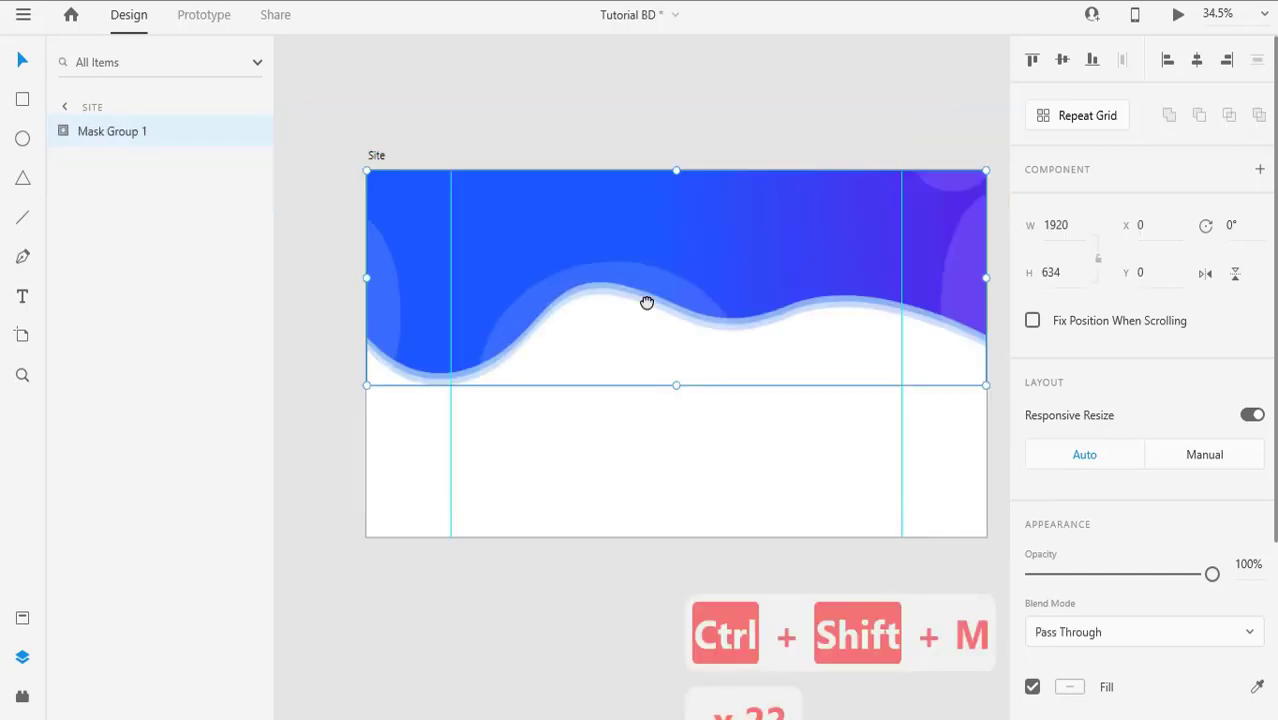
Step: Test Mask Group 1 by toggling its visibility and moving it, and undo the move
click(250, 134)
click(250, 134)
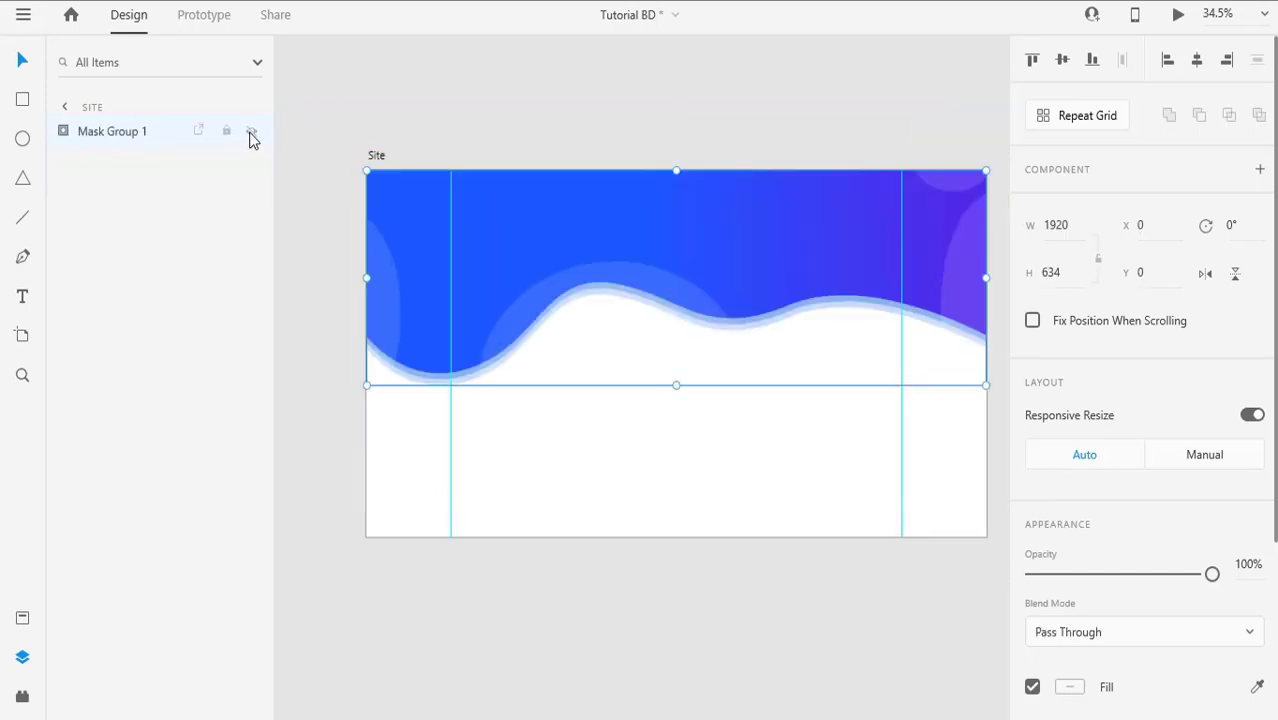
drag(513, 207, 590, 250)
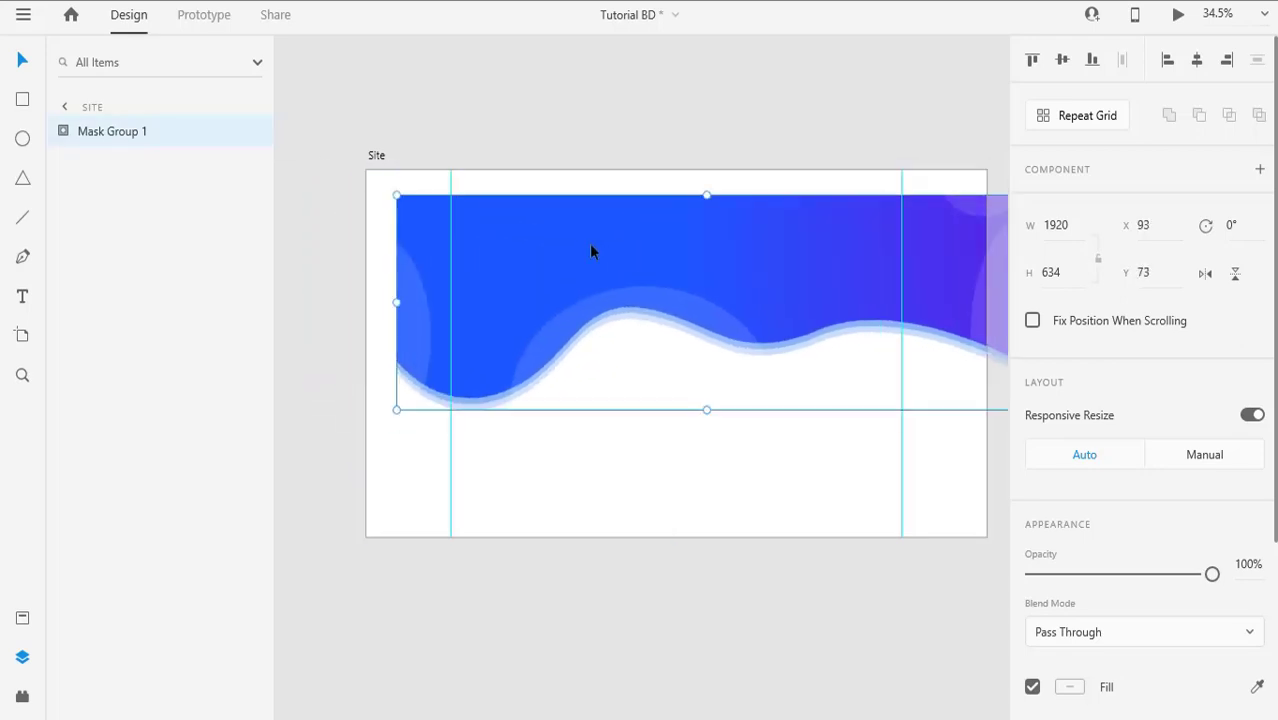
key(ctrl+z)
key(Escape)
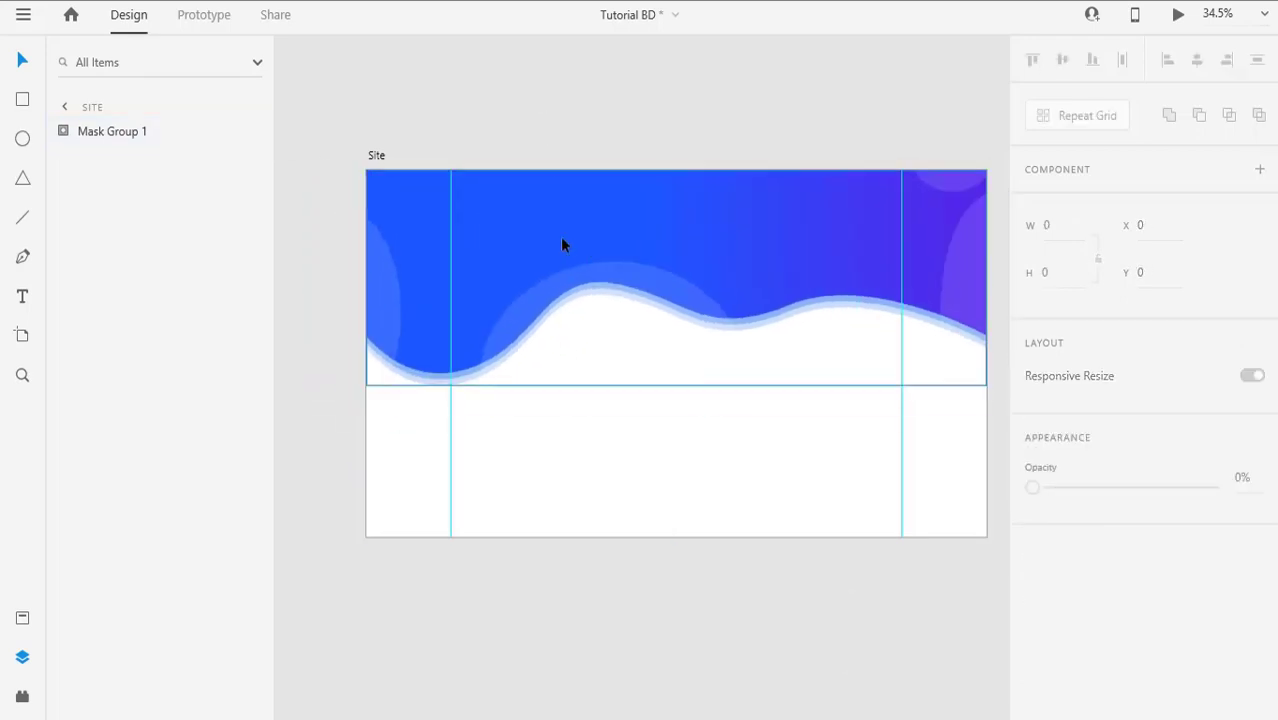
Step: Add a horizontal guide near the artboard's top edge and place the logo component on it beside the left vertical guide
drag(555, 164, 567, 197)
click(491, 123)
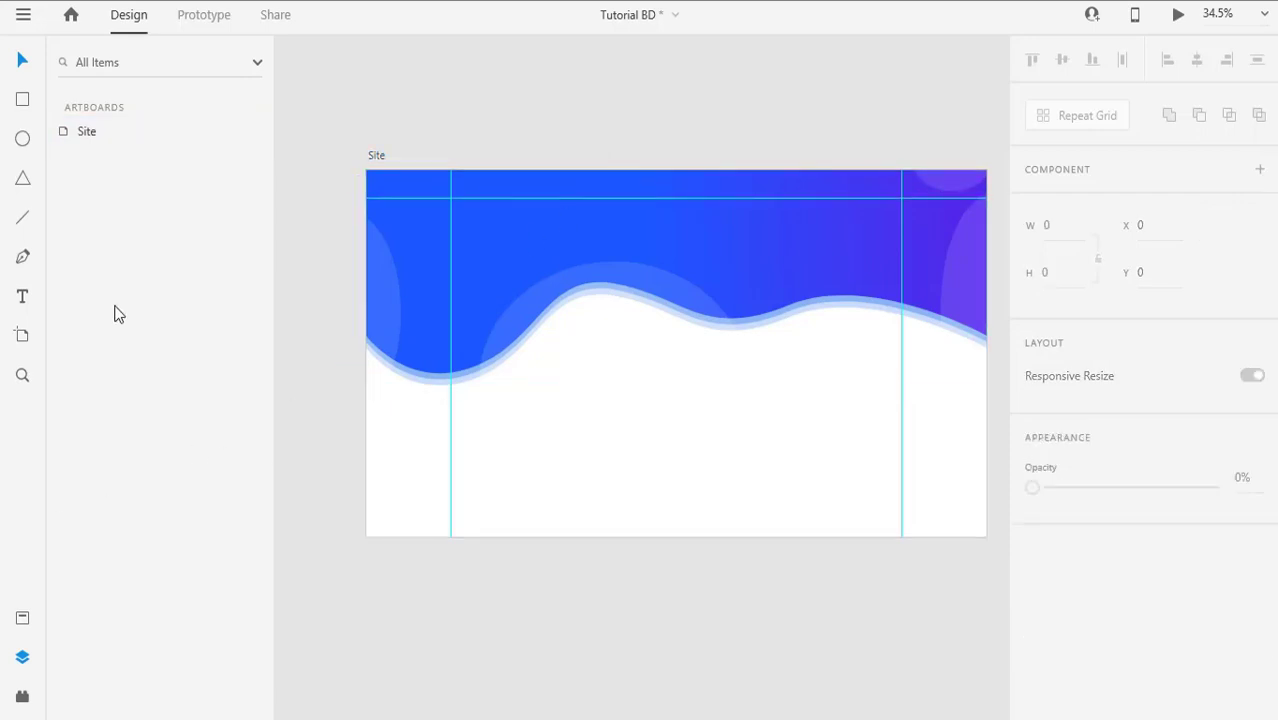
key(ctrl+shift+y)
drag(100, 443, 411, 203)
scroll(471, 186, up, 6)
scroll(600, 390, down, 2)
Step: Add the text "Pricing" on the header below the horizontal guide and fill it white
key(t)
click(632, 347)
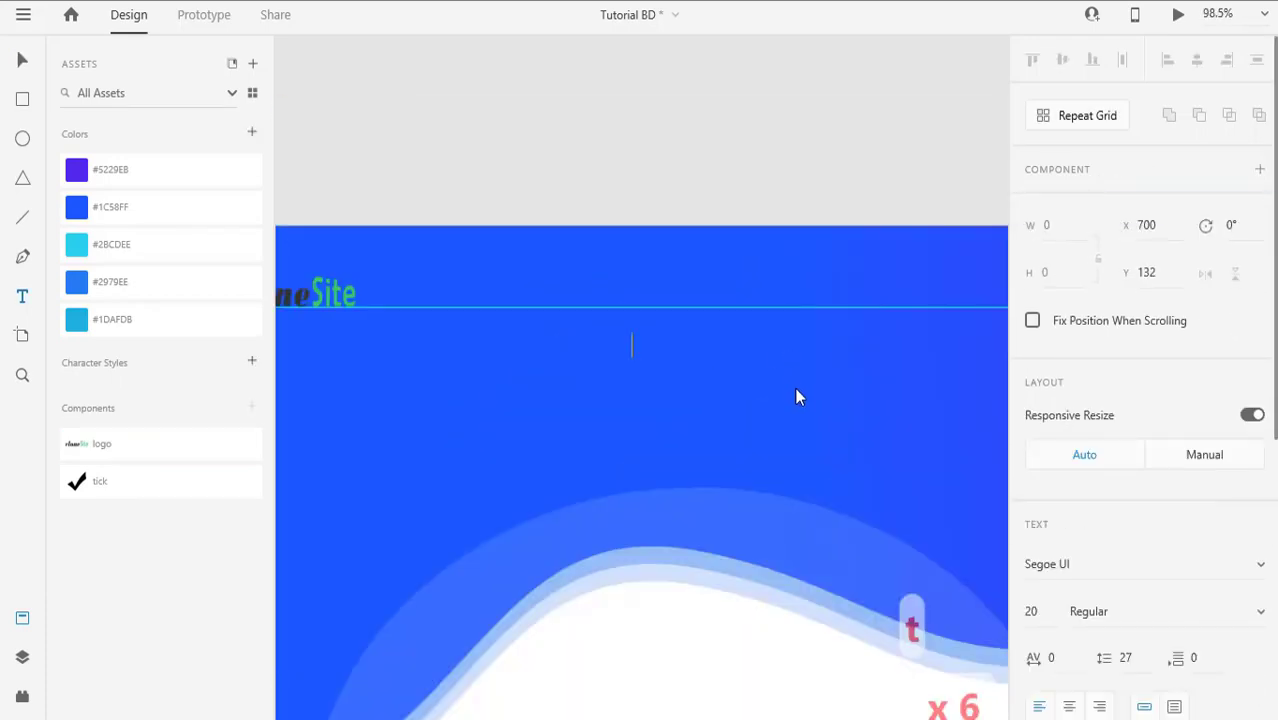
text(Pricin)
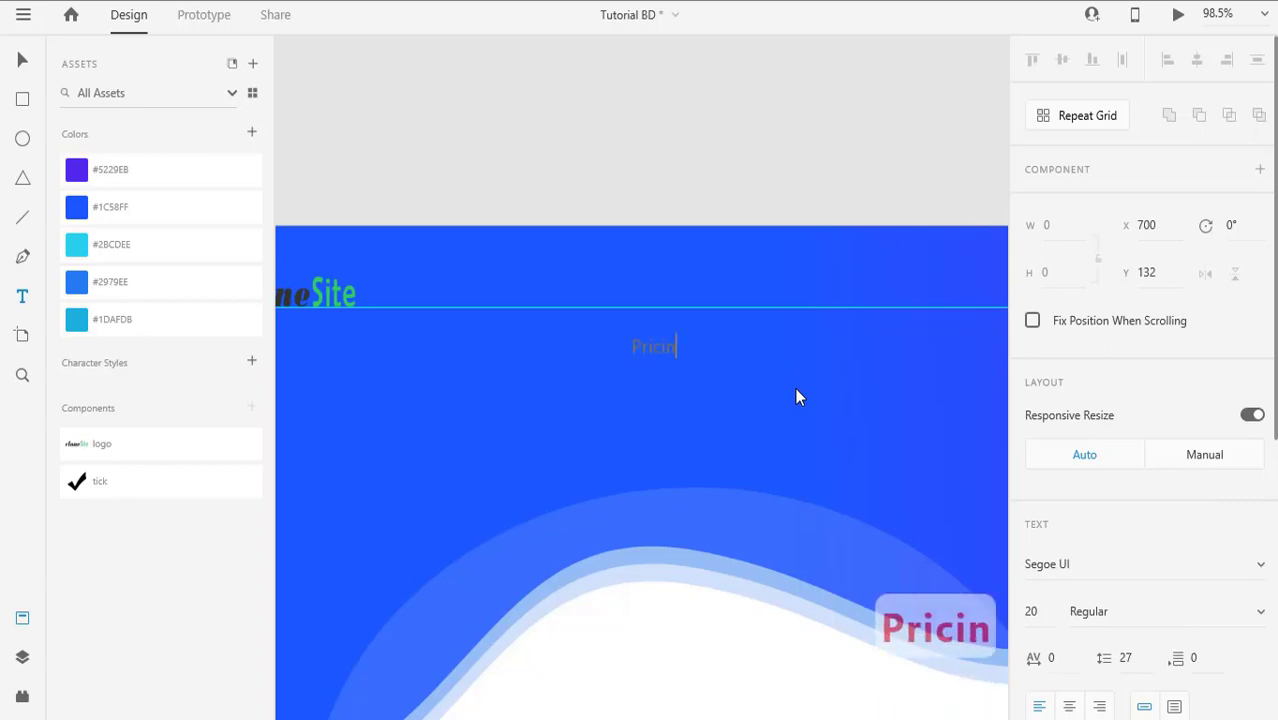
text(g)
key(ctrl+a)
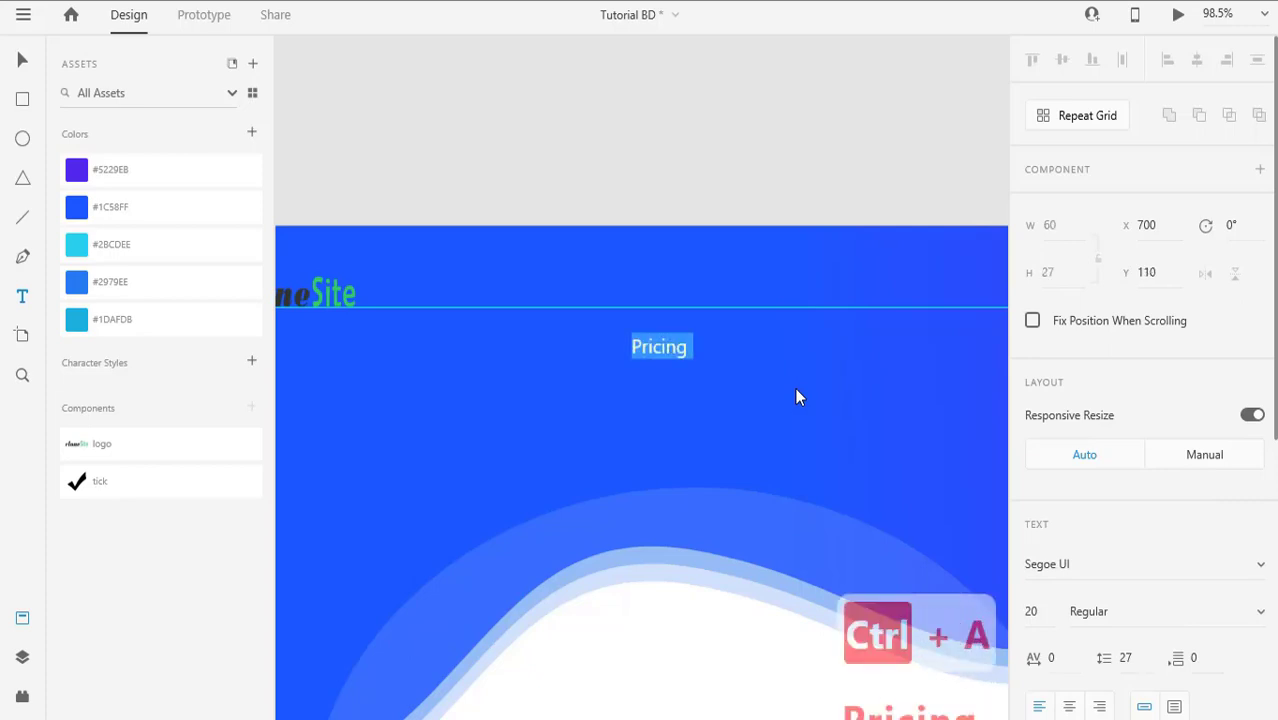
scroll(1184, 535, down, 3)
click(1075, 636)
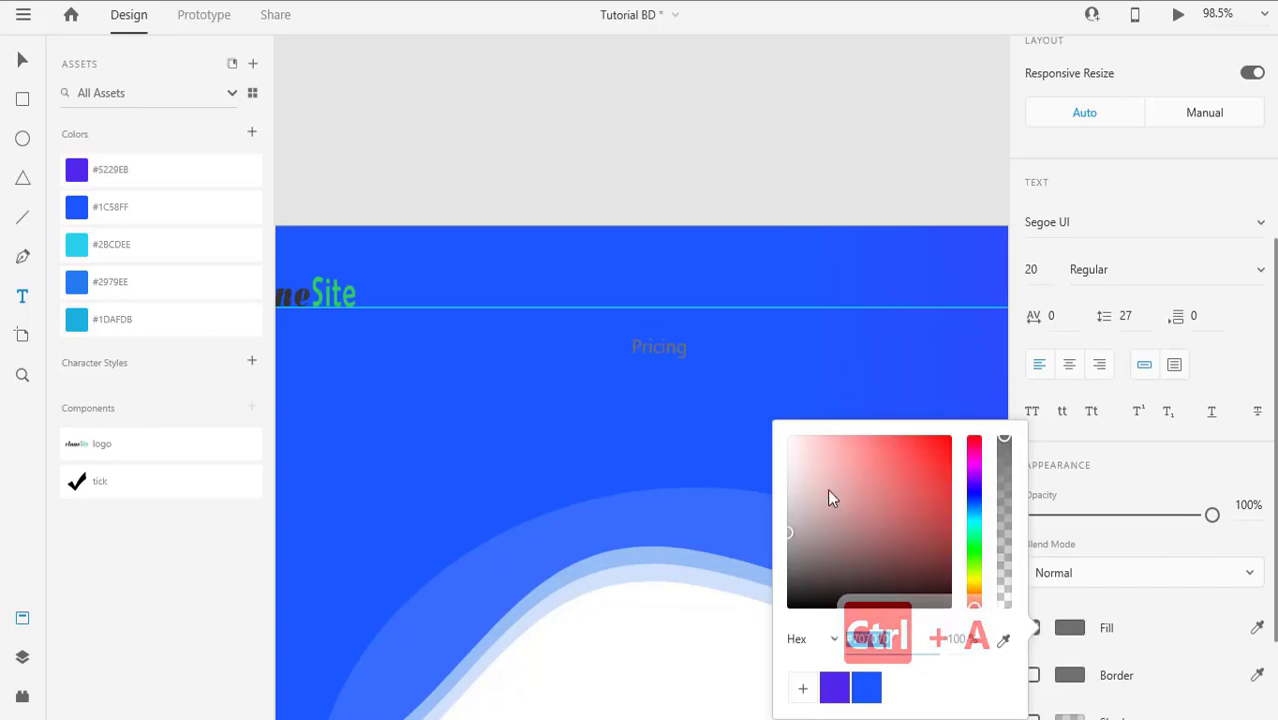
drag(830, 496, 788, 437)
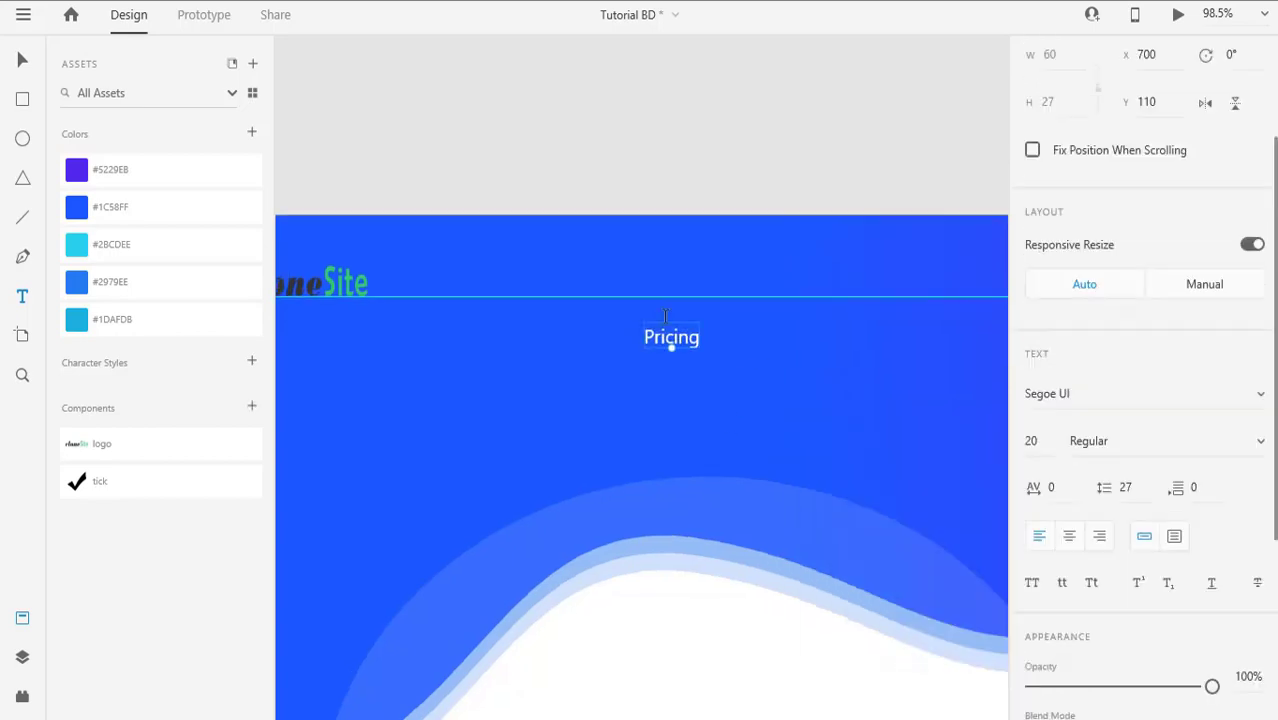
Step: Set the "Pricing" text's font size to 25
double_click(668, 339)
click(1040, 441)
key(Up)
key(Up)
key(Up)
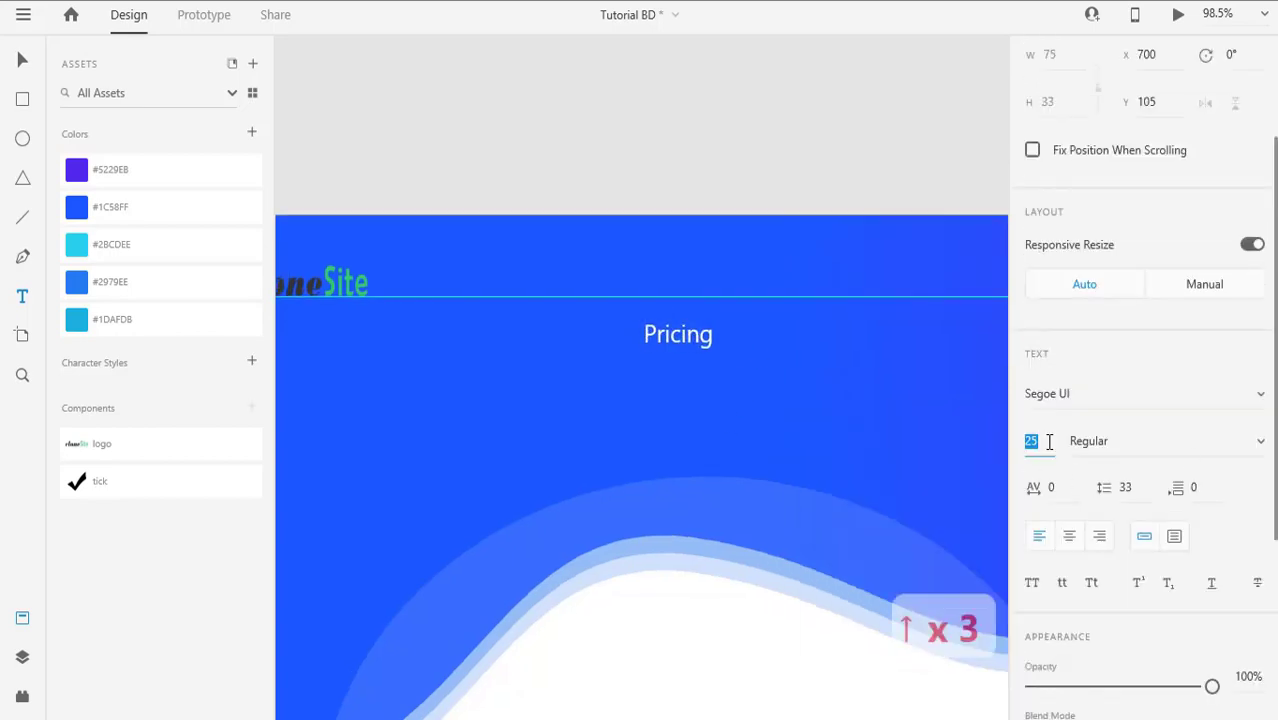
scroll(770, 474, down, 15)
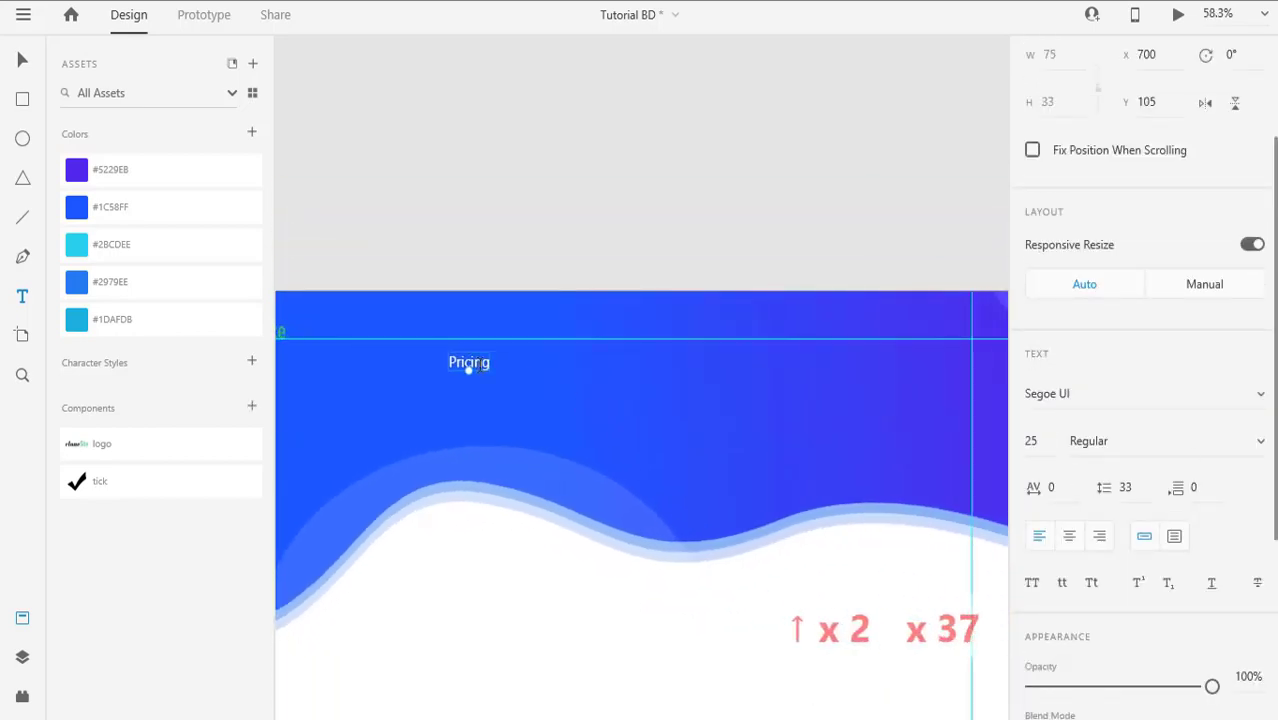
Step: Move "Pricing" up onto the horizontal guide, duplicate it to its right as "Sign in", and widen the gap between them
key(v)
drag(469, 366, 689, 336)
double_click(686, 341)
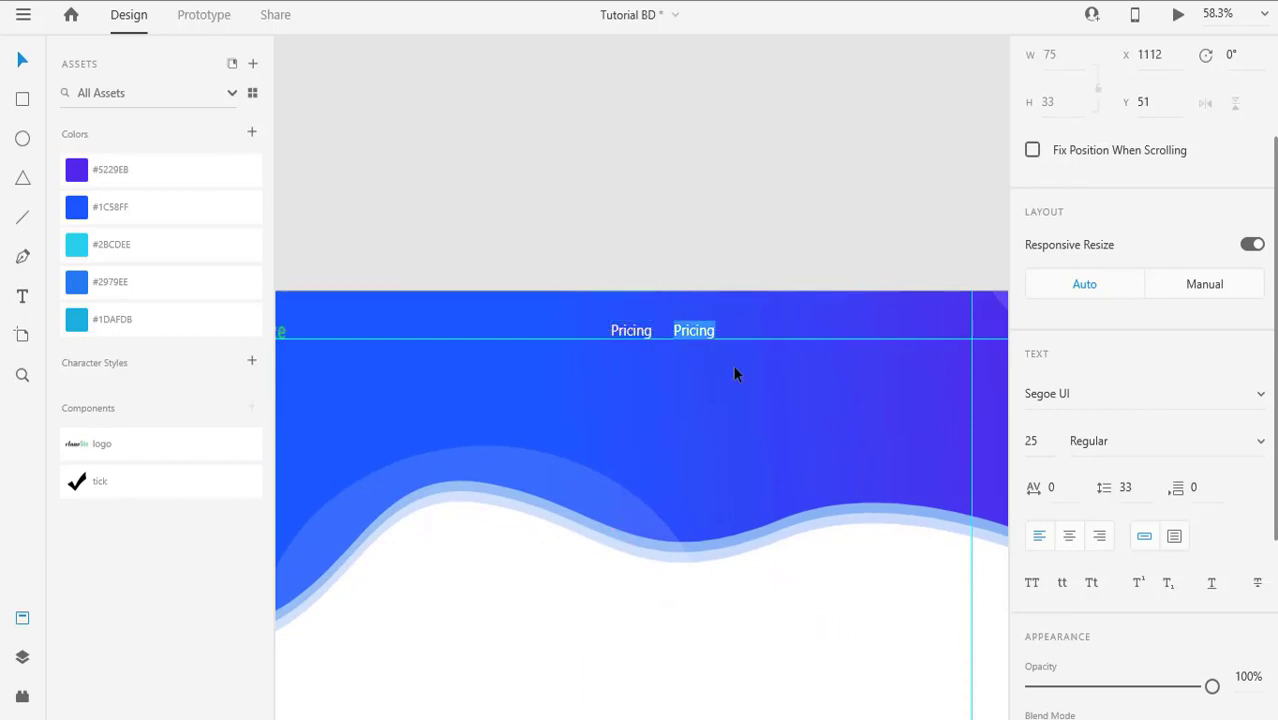
text(Sign in)
key(Escape)
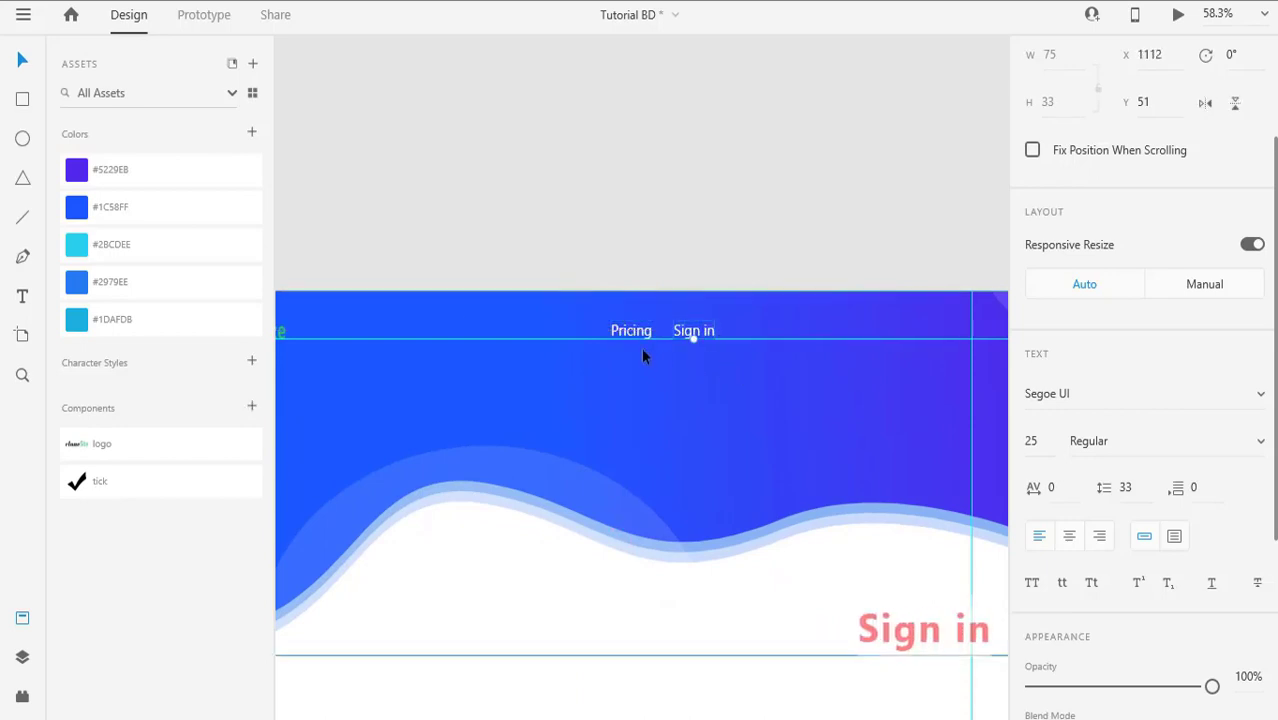
drag(641, 340, 627, 332)
click(661, 373)
Step: Draw a white button rectangle, move it to the right of "Sign in" above the guide, and size it to about 405 × 74 px
scroll(779, 363, down, 5)
scroll(670, 297, up, 12)
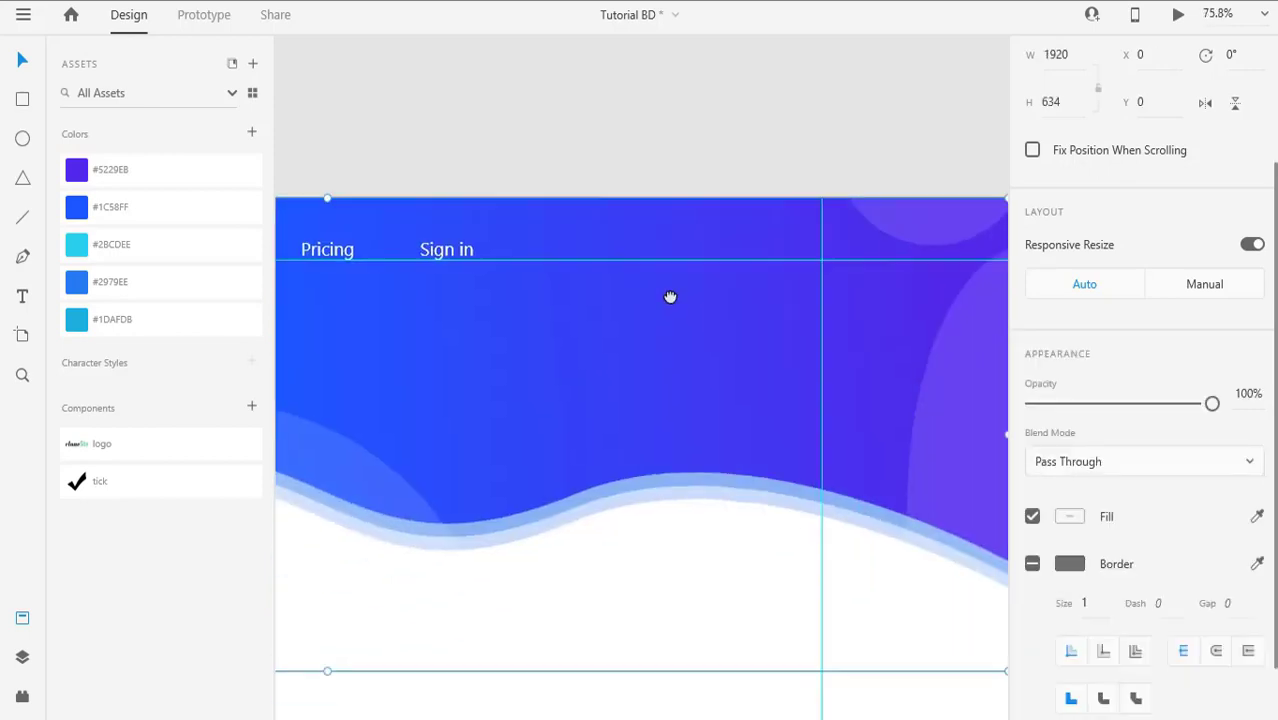
click(24, 101)
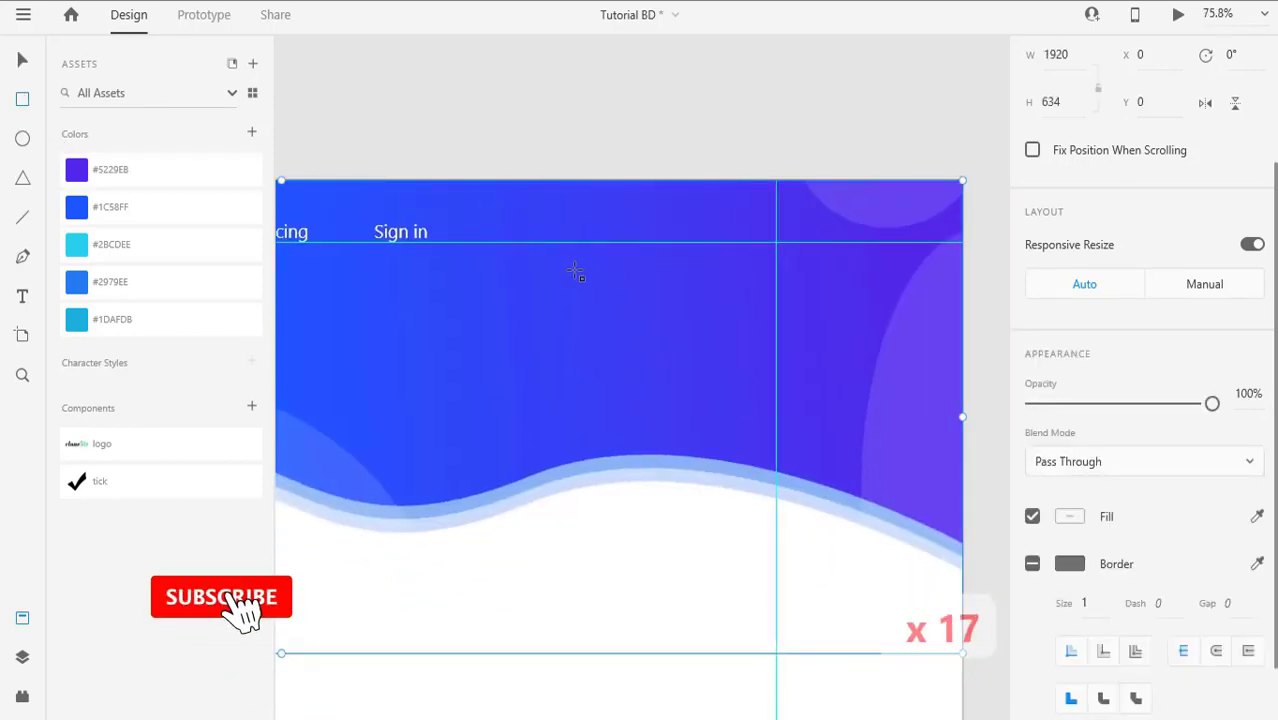
drag(575, 271, 755, 324)
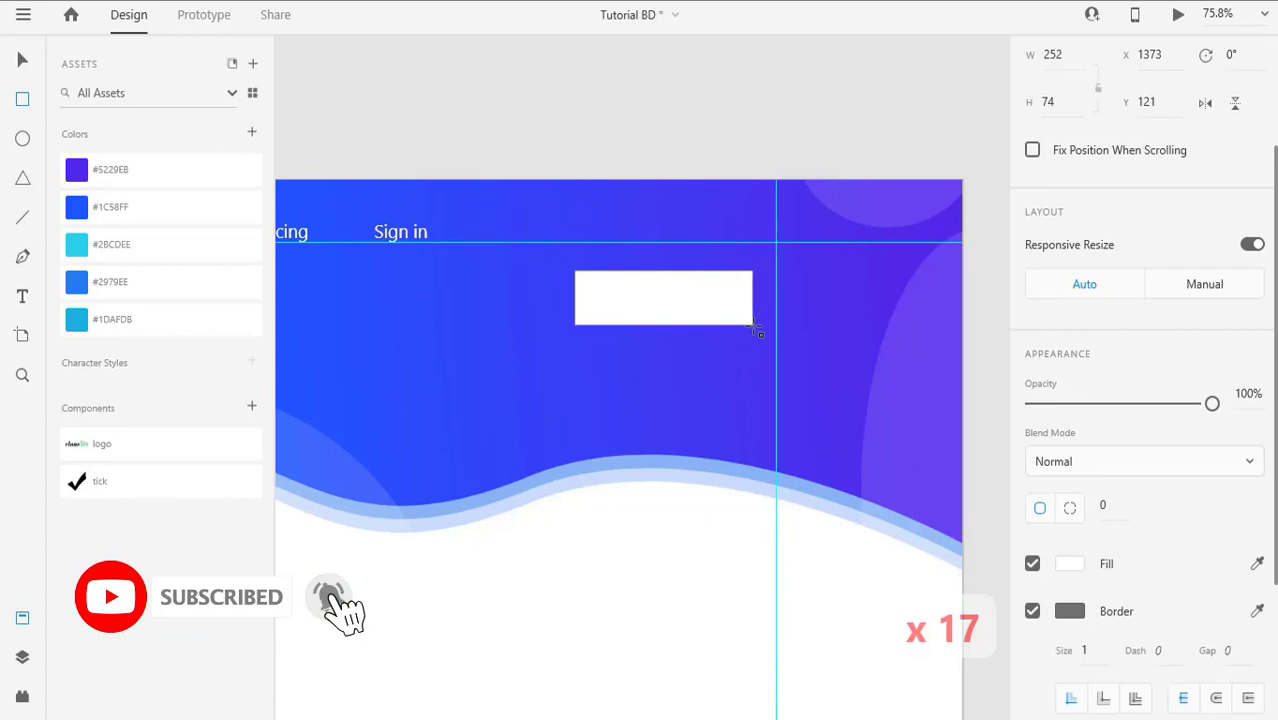
key(v)
drag(653, 308, 478, 225)
click(499, 247)
scroll(643, 387, down, 4)
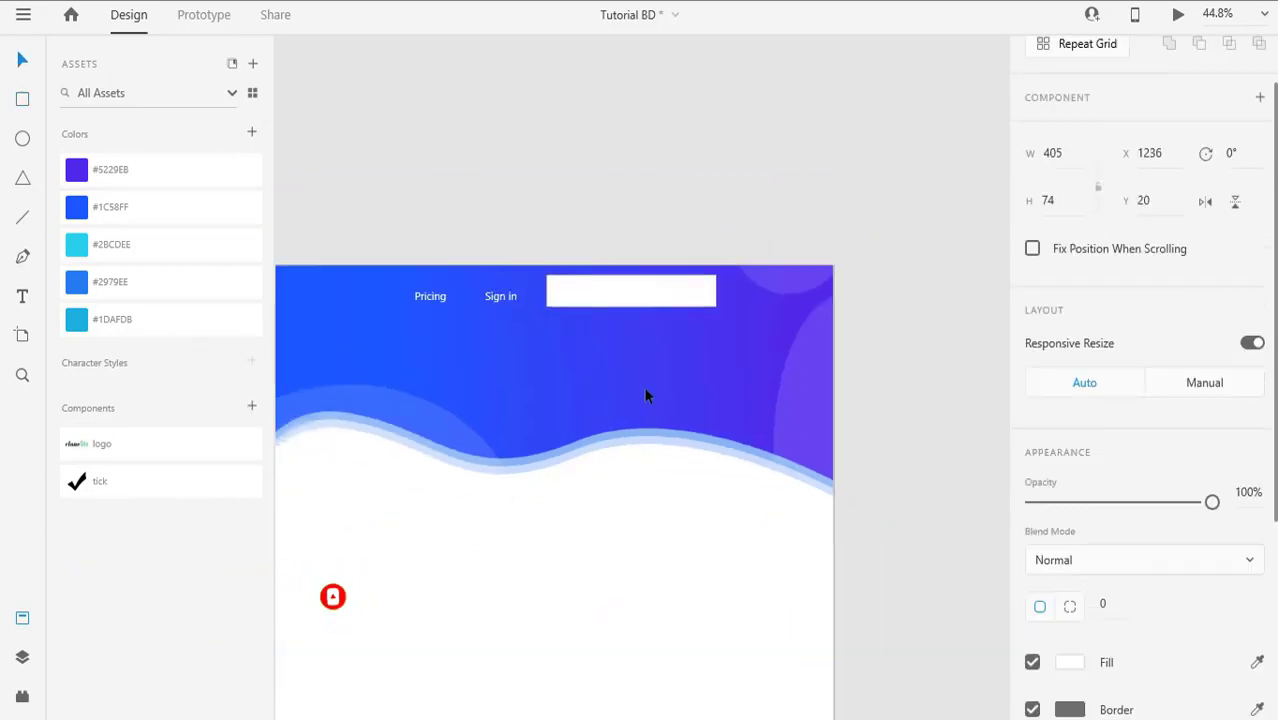
Step: Remove the button rectangle's border and fully round its corners with a radius of 37
click(545, 390)
scroll(697, 310, up, 4)
click(619, 304)
scroll(1100, 430, down, 3)
click(1105, 437)
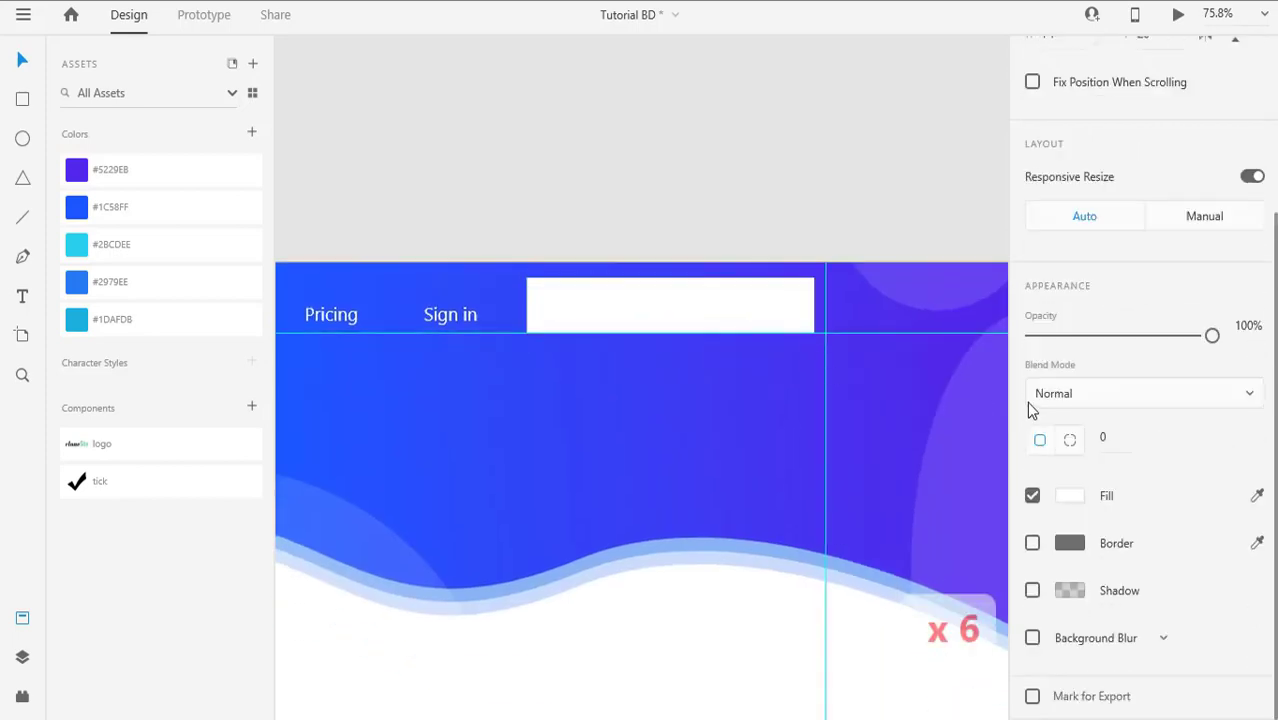
text(15)
key(Return)
click(638, 416)
Step: Change the rounded button's fill from a solid color to a linear gradient
click(665, 310)
click(1071, 498)
click(828, 354)
click(832, 392)
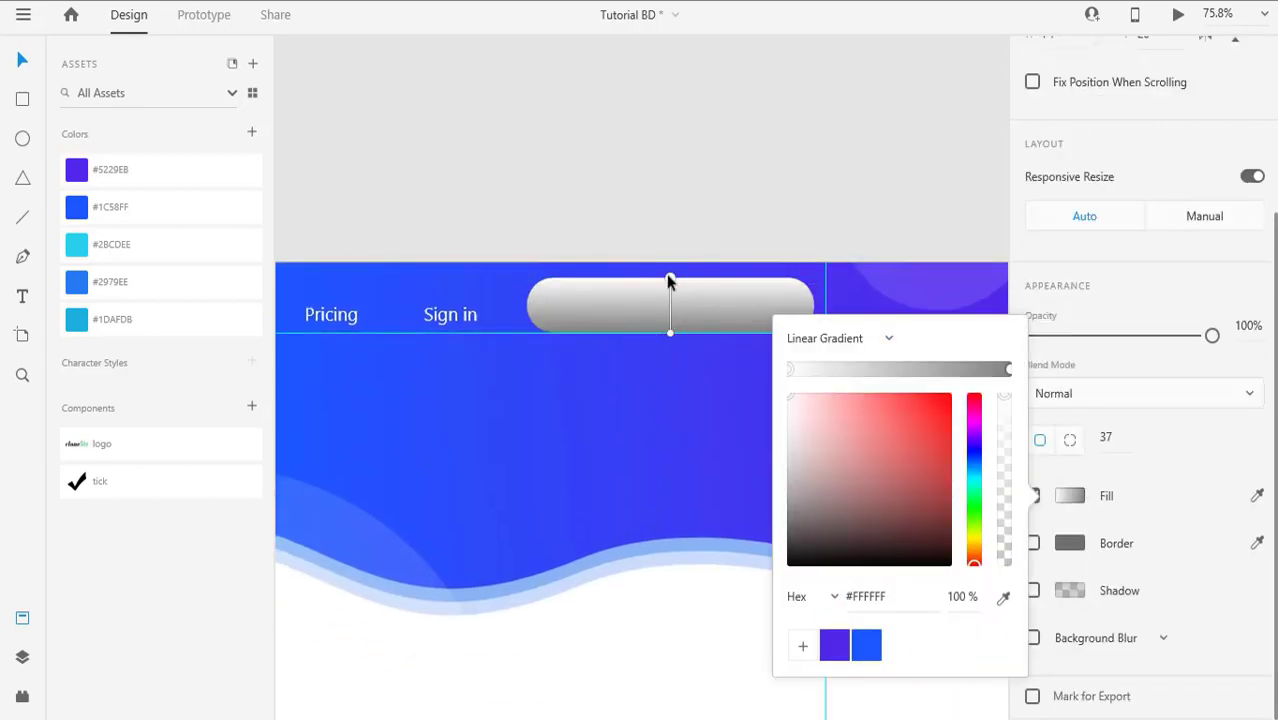
Step: Reorient the button's linear gradient horizontally, starting inside its left end and finishing near its right end
drag(669, 278, 589, 306)
drag(670, 333, 786, 306)
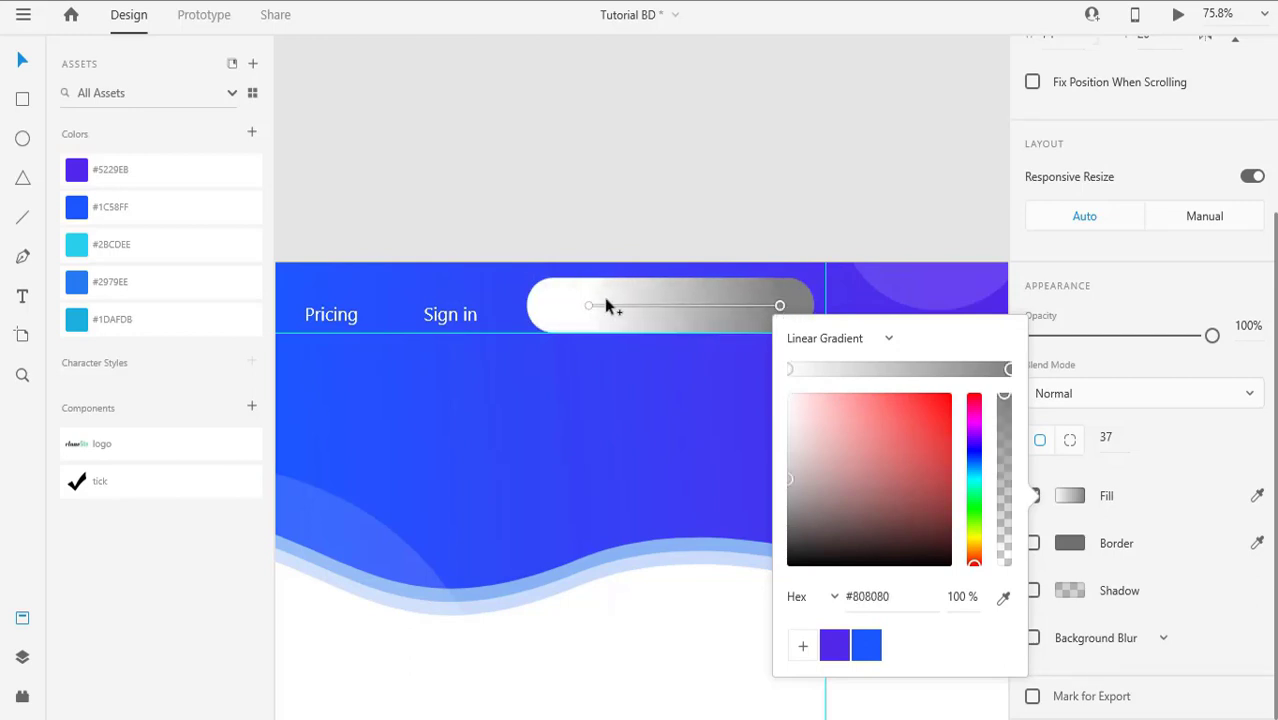
click(589, 306)
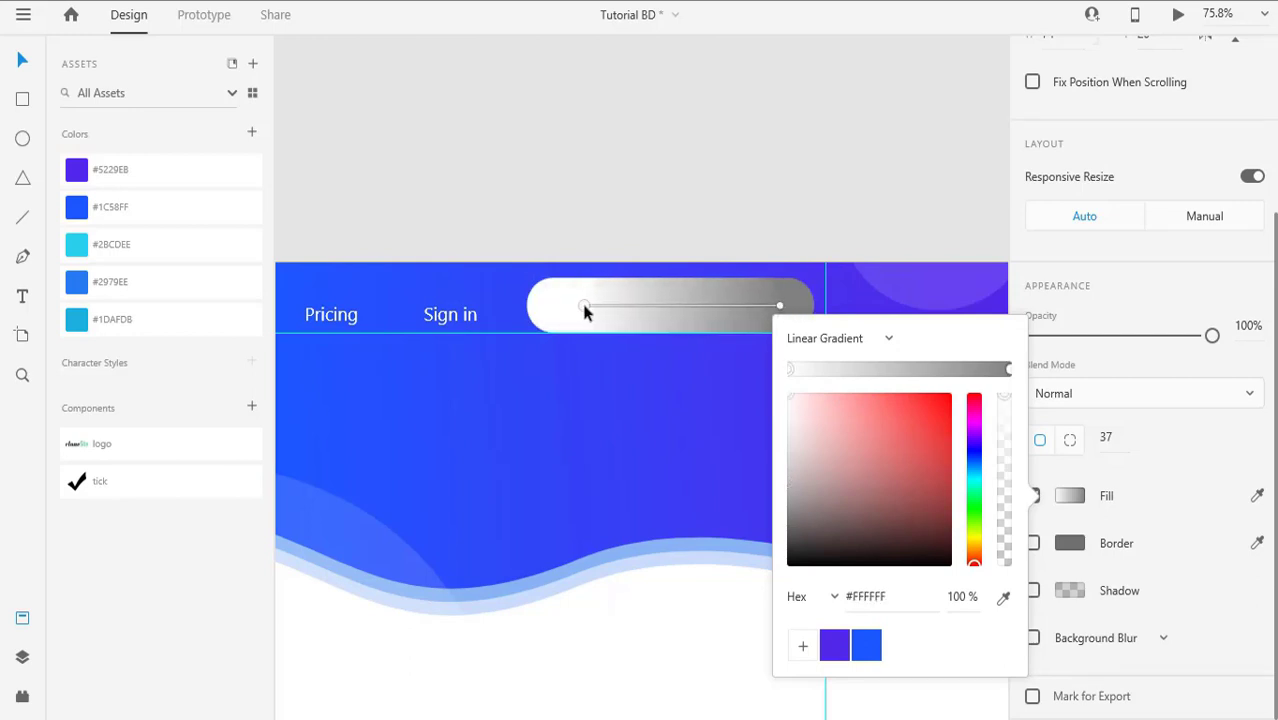
drag(584, 306, 612, 306)
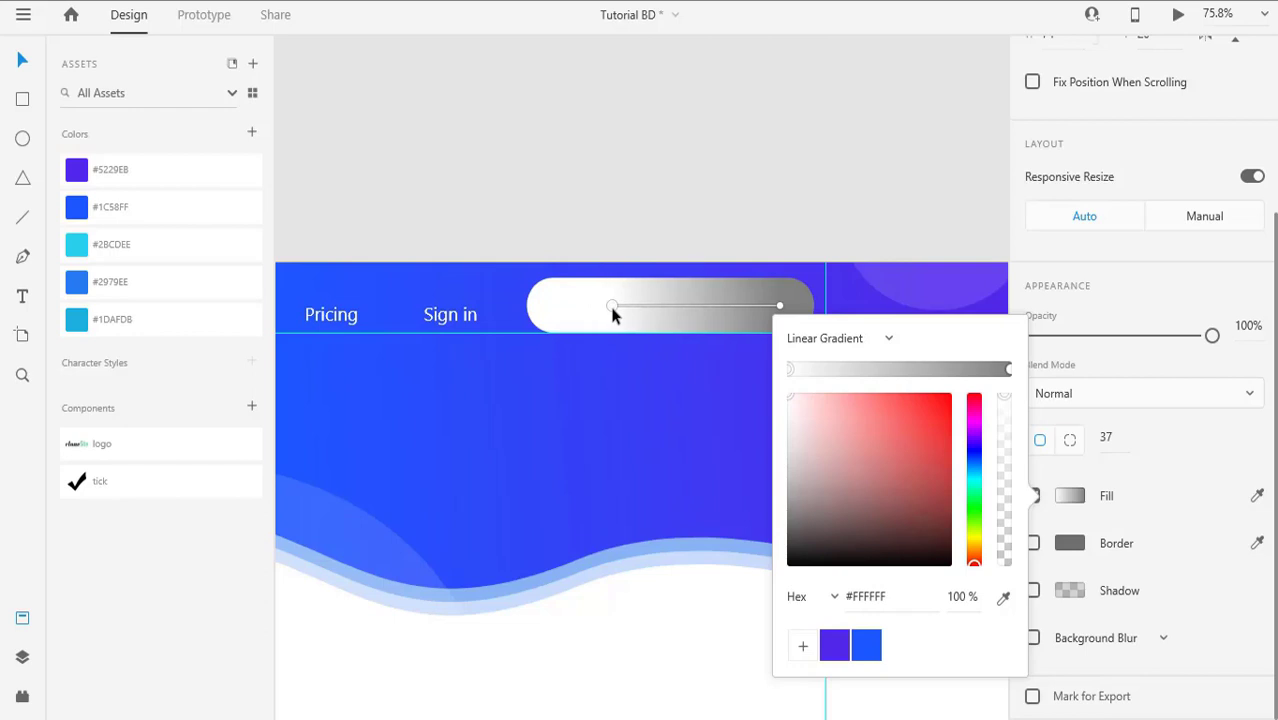
Step: Color the button gradient's left stop #2BCDEE and its right stop with the saved blue swatch
click(893, 596)
text(#2BCDEE)
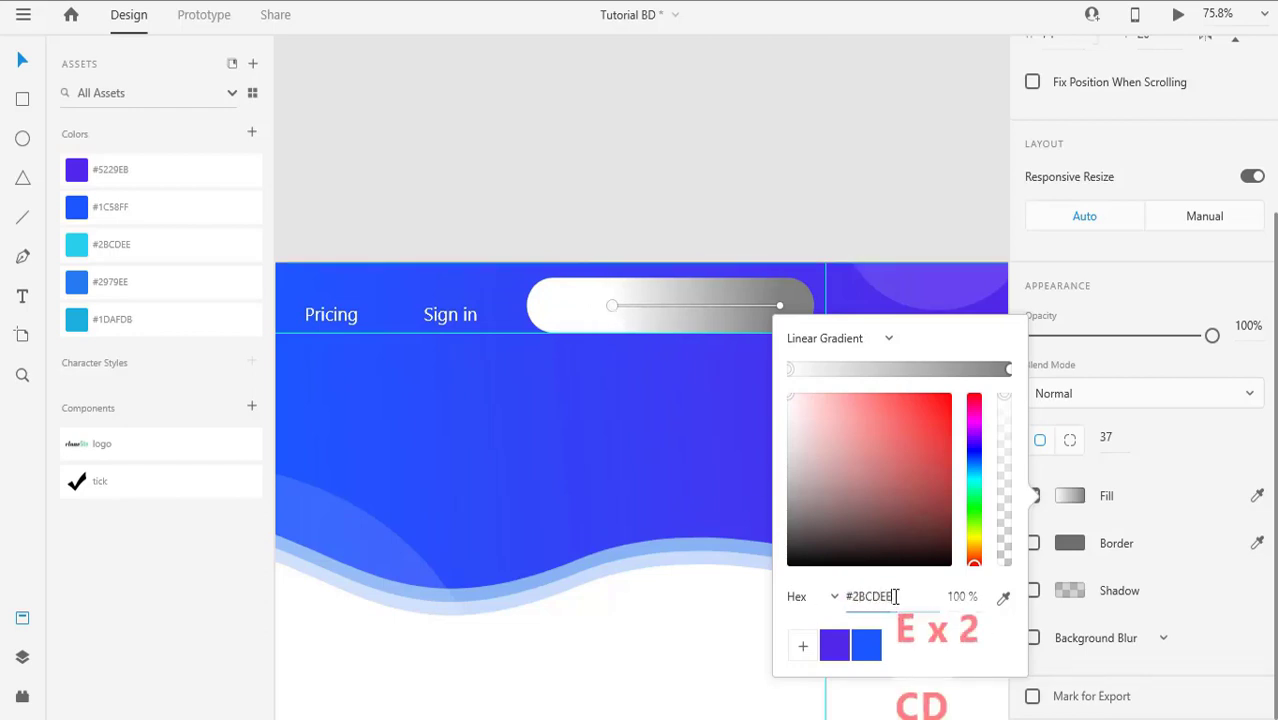
key(Return)
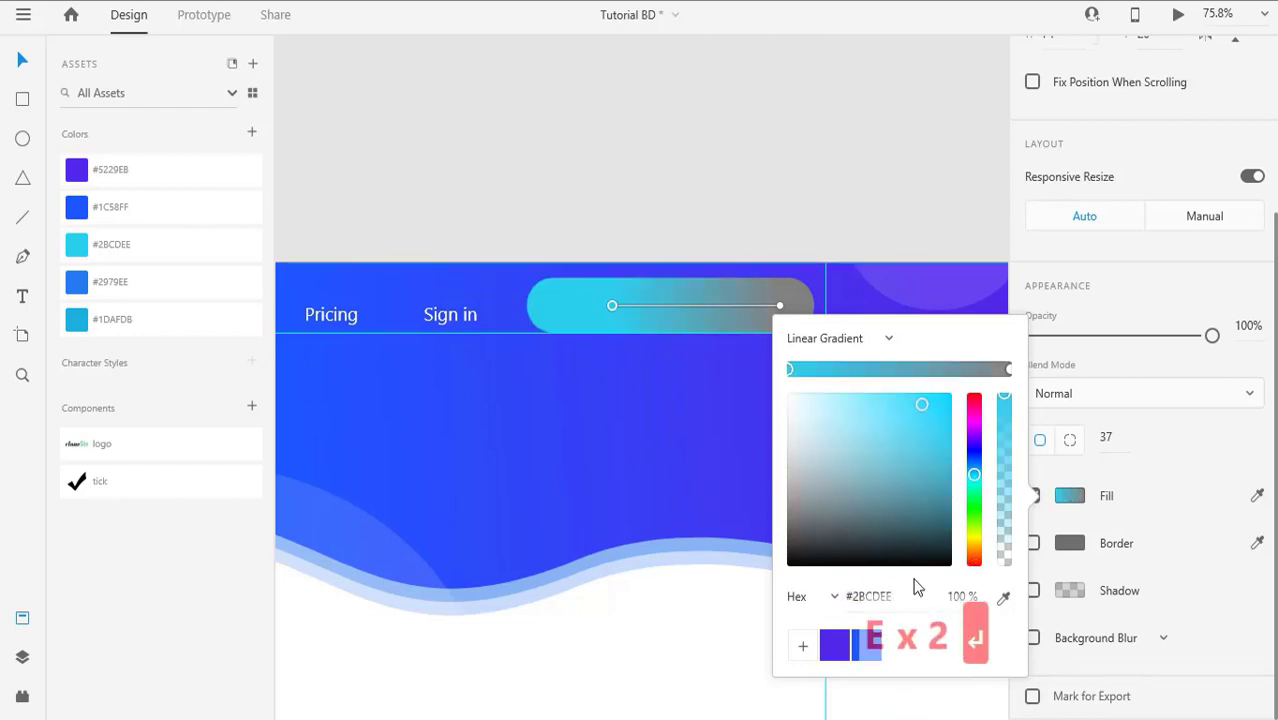
click(780, 306)
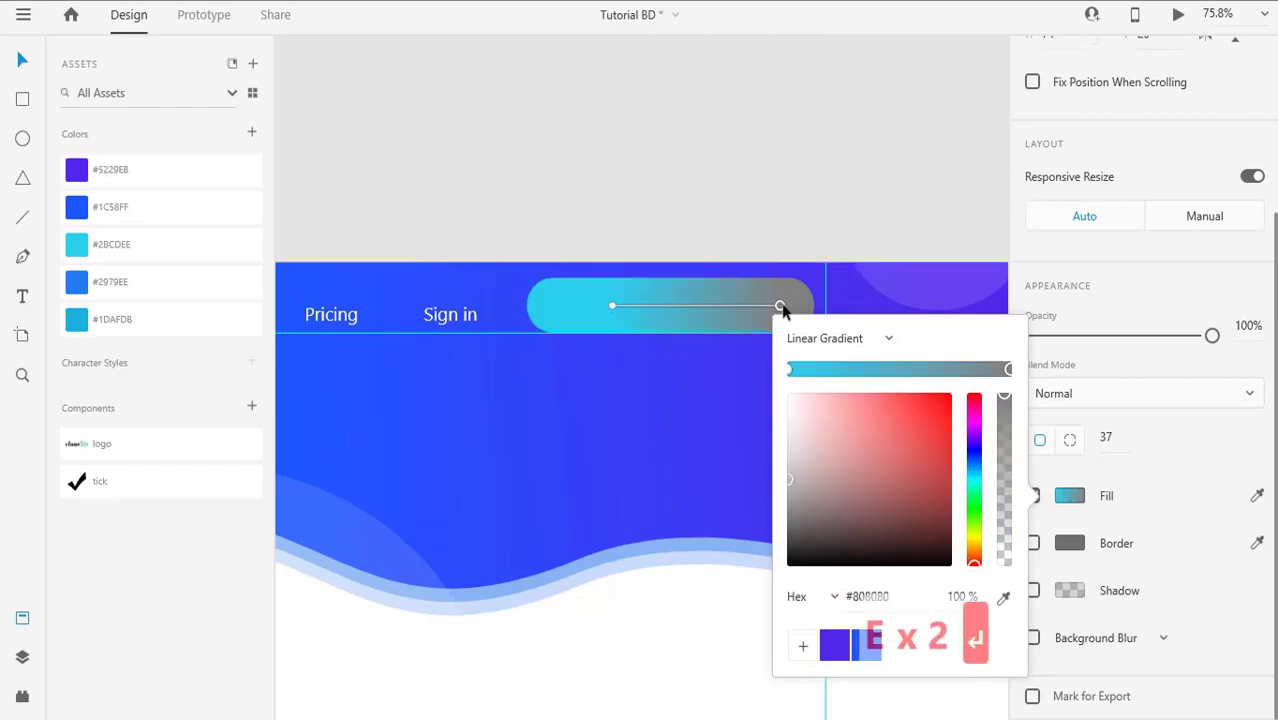
click(866, 650)
click(614, 305)
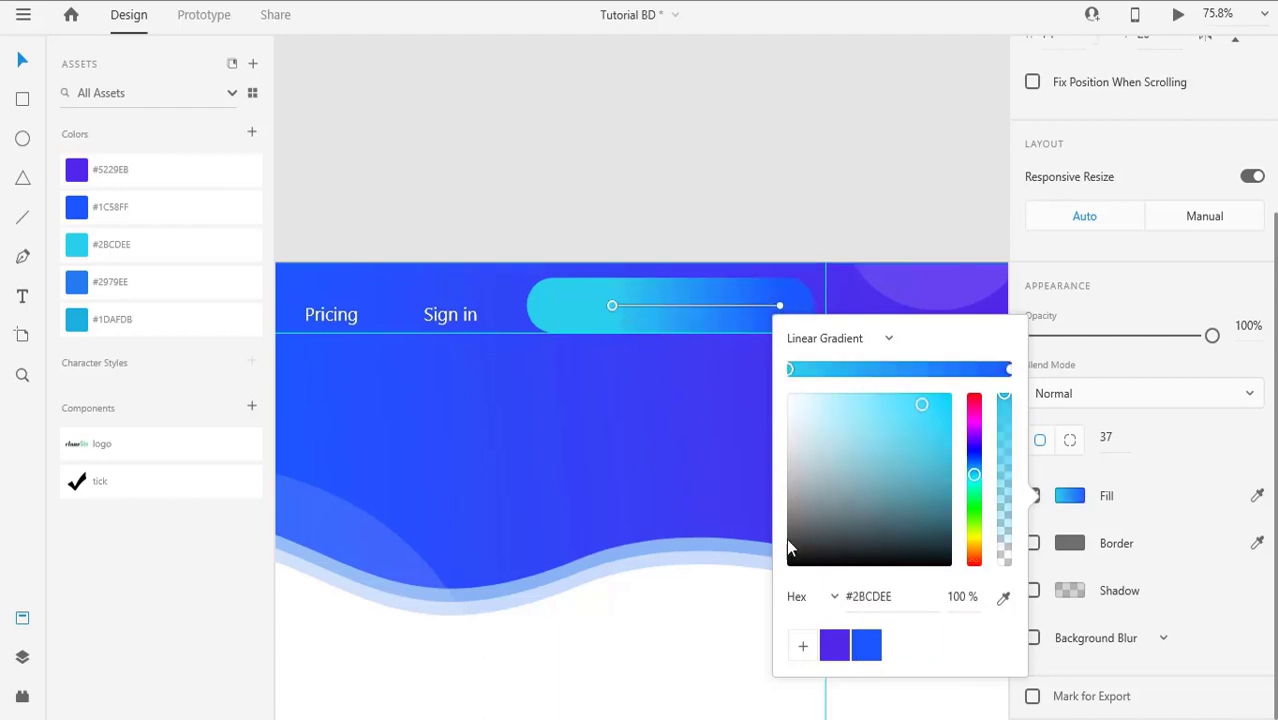
Step: Save #2BCDEE as a swatch and swap the gradient colors, with blue #1C58FF at left and cyan at right
click(803, 645)
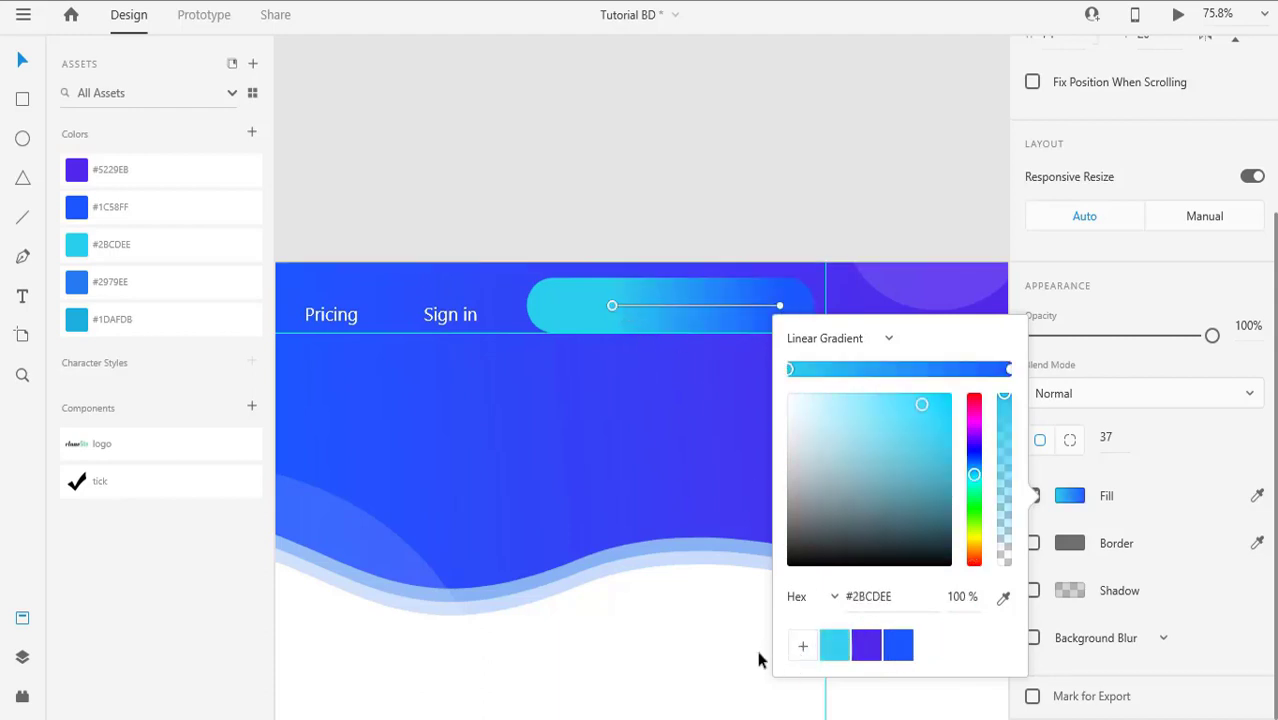
click(898, 645)
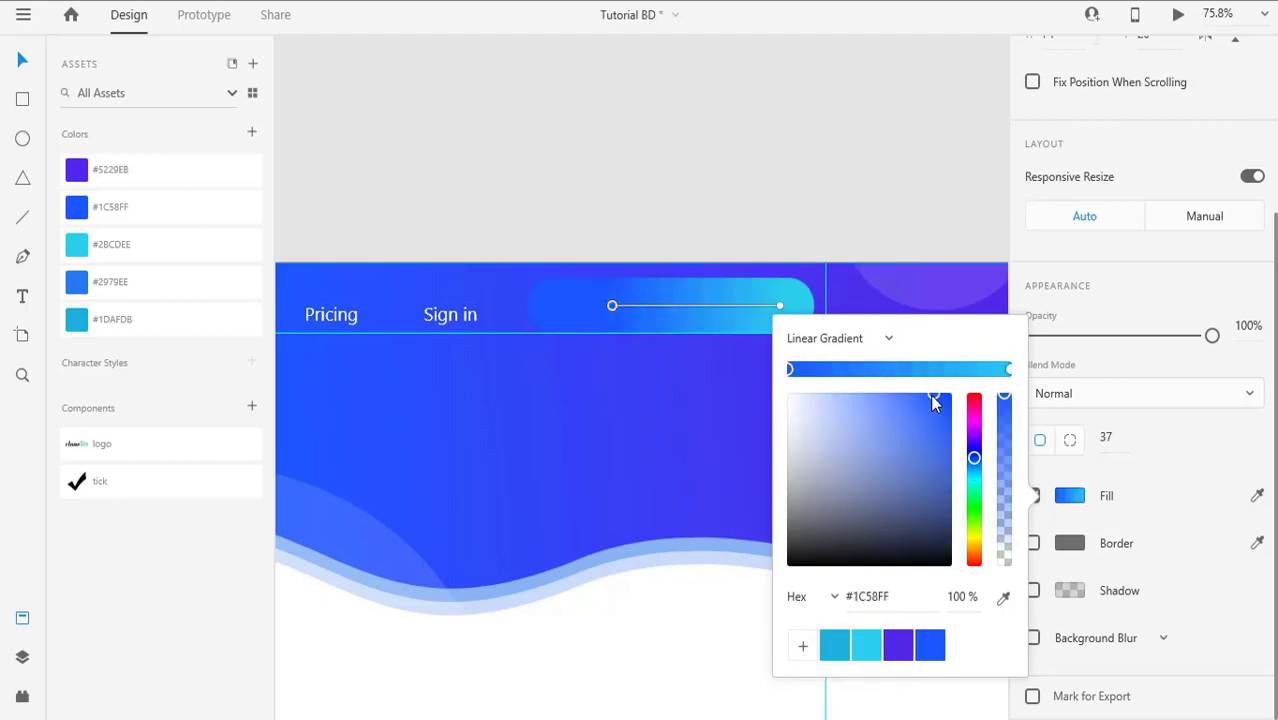
click(714, 458)
click(647, 303)
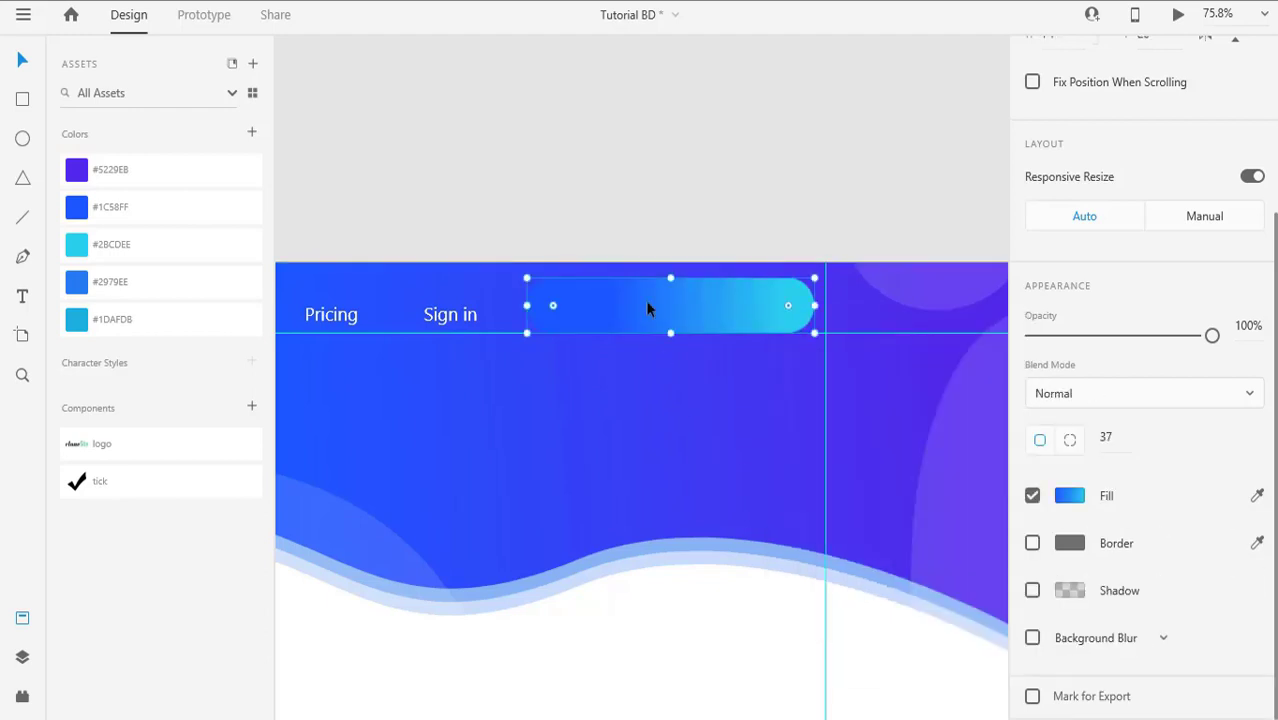
Step: Give the rounded button a white border of size 3
click(1032, 543)
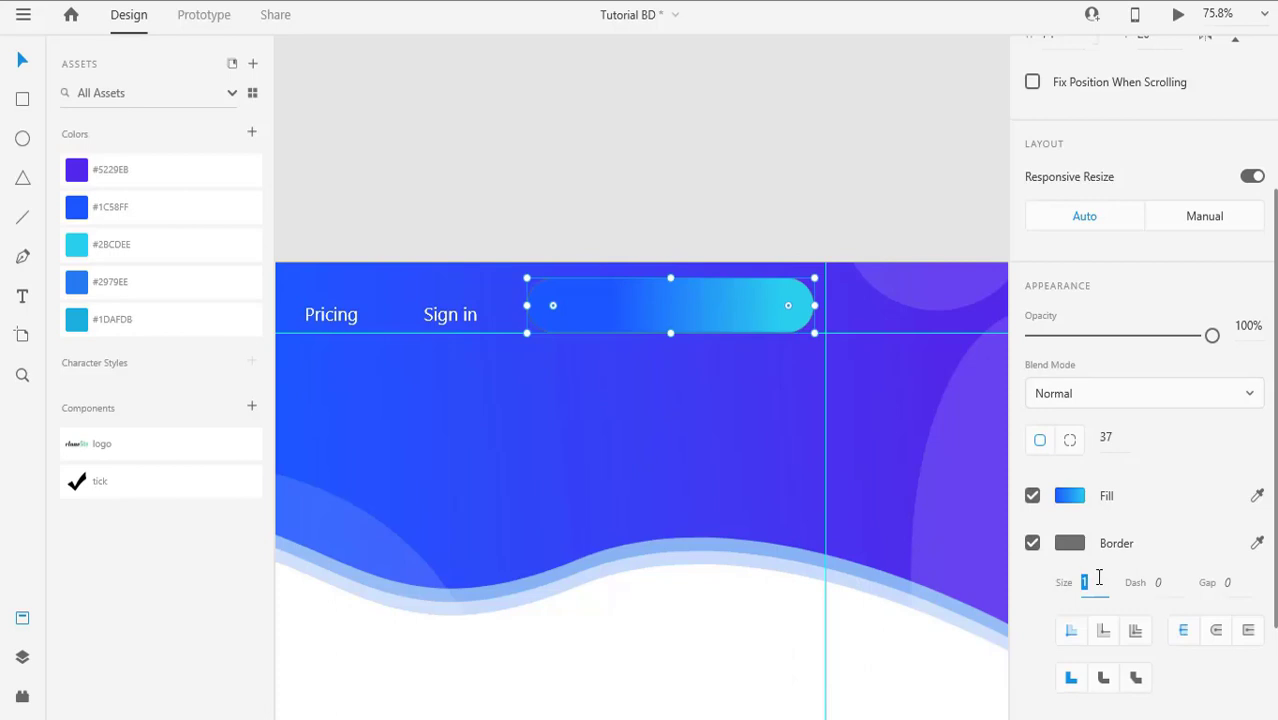
text(3)
key(Return)
click(1069, 551)
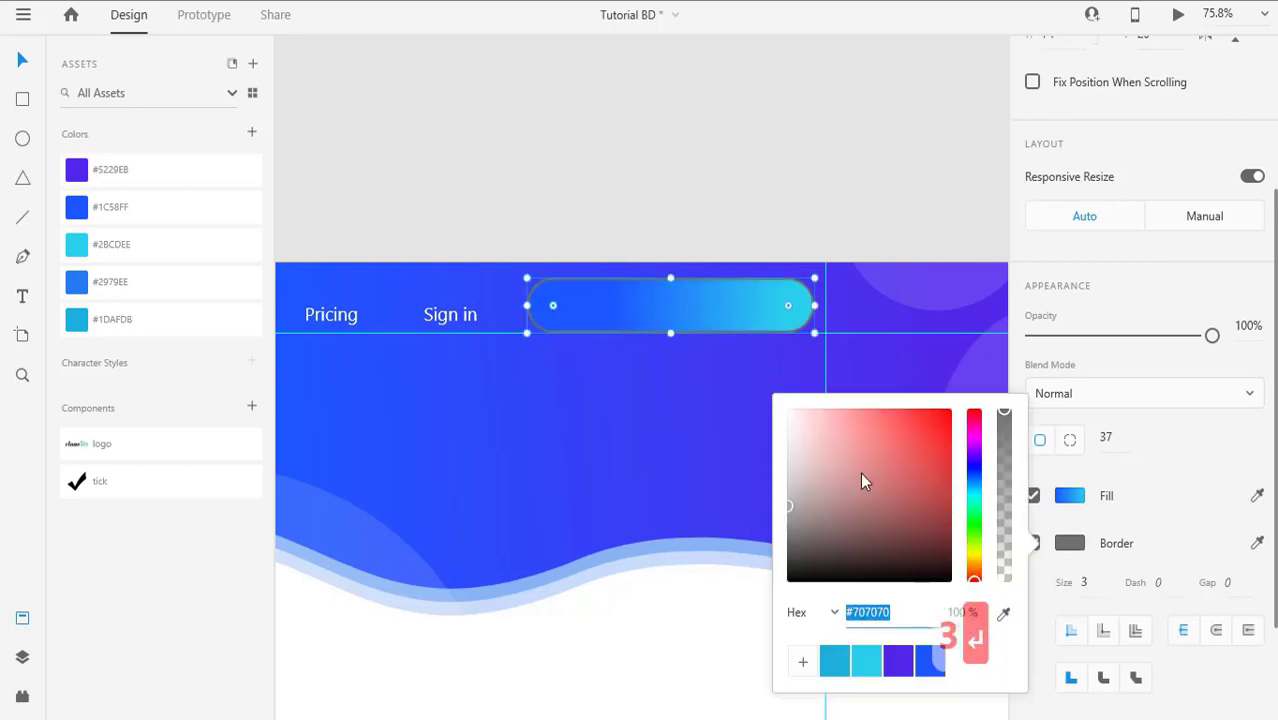
drag(862, 473, 782, 404)
click(655, 507)
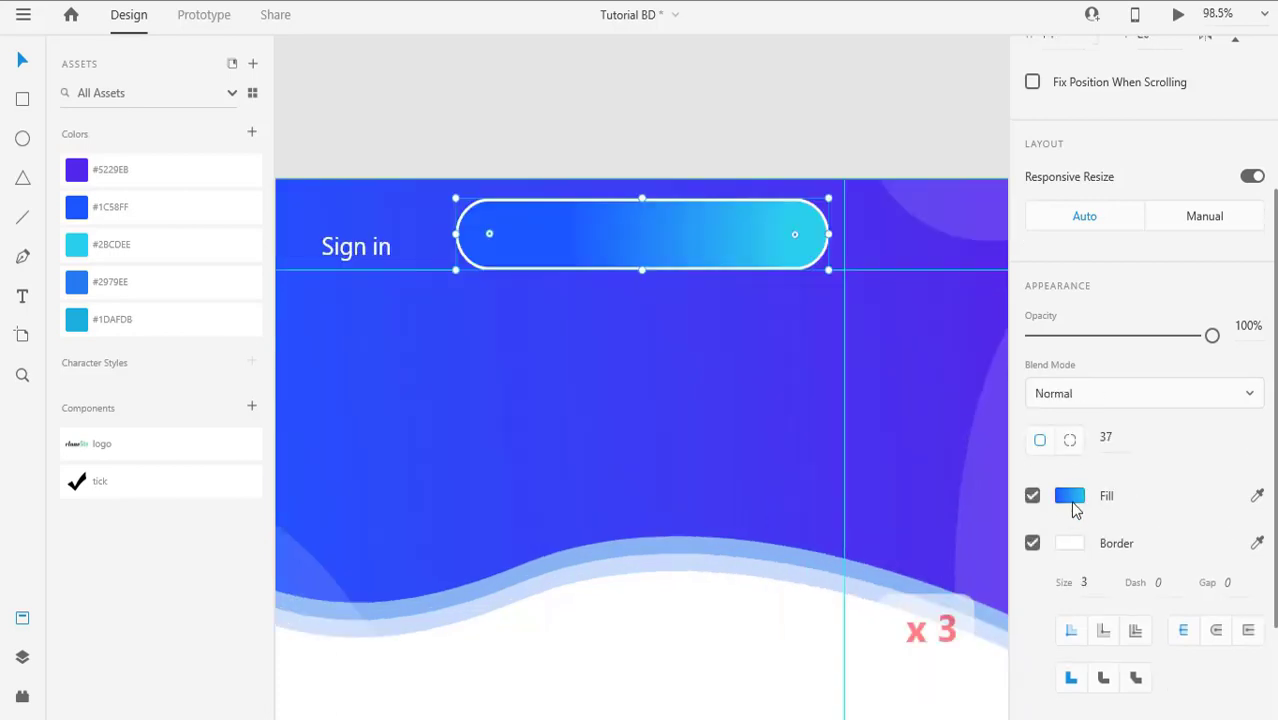
Step: Shift both stops of the button's gradient slightly to the right so the cyan sits nearer the right end
click(1072, 501)
drag(567, 234, 588, 234)
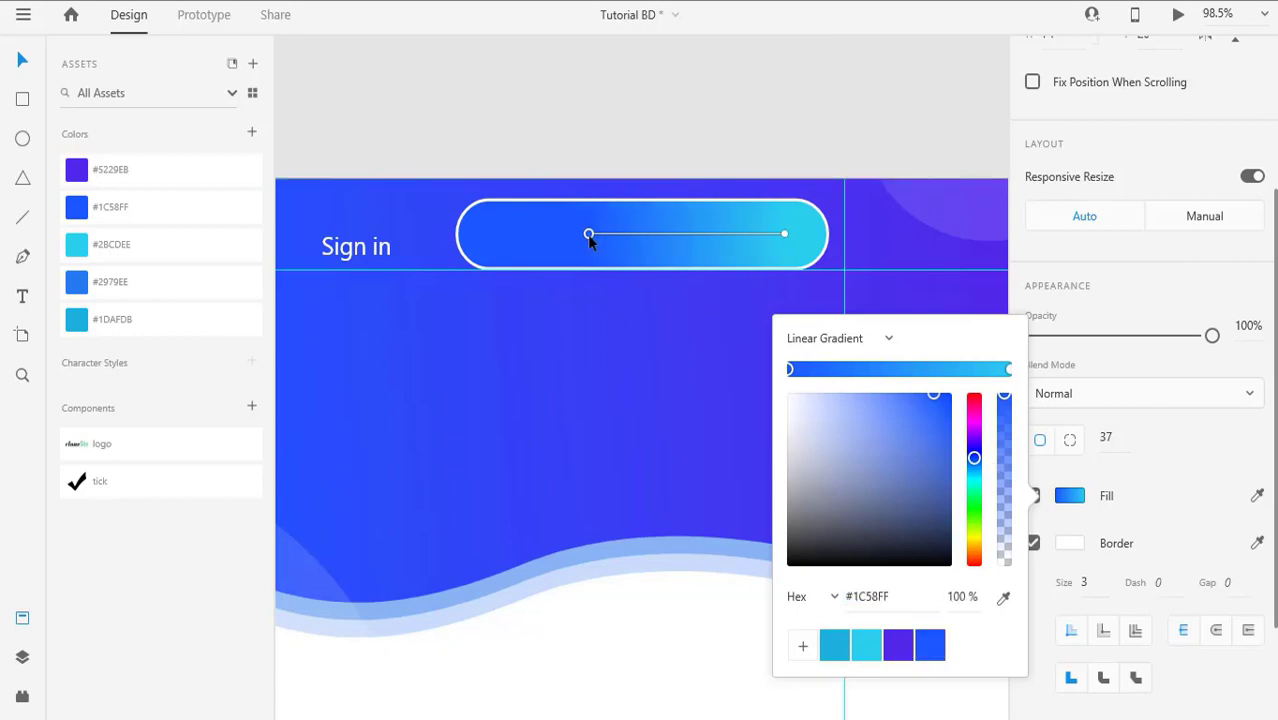
drag(784, 234, 814, 234)
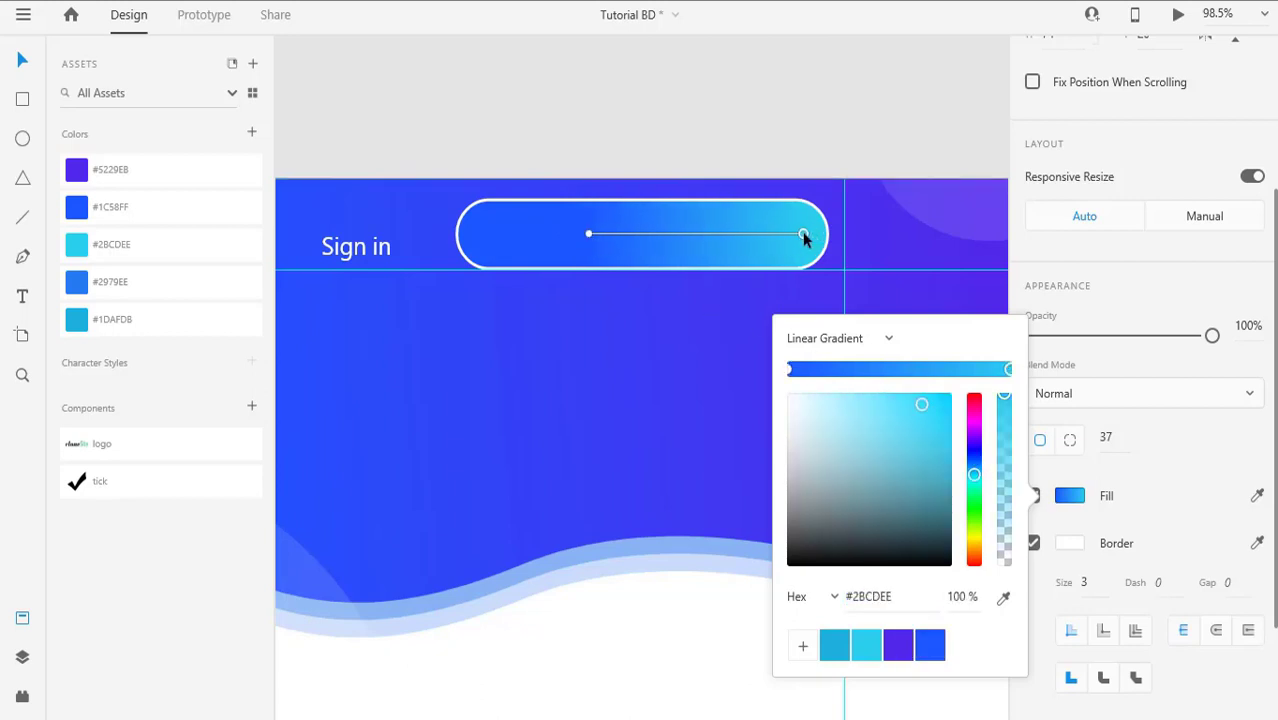
click(729, 334)
Step: Add the text "BUILD A FREE WEBSITE" on the gradient button and shift it left to fit inside
scroll(662, 365, down, 3)
key(Delete)
click(33, 306)
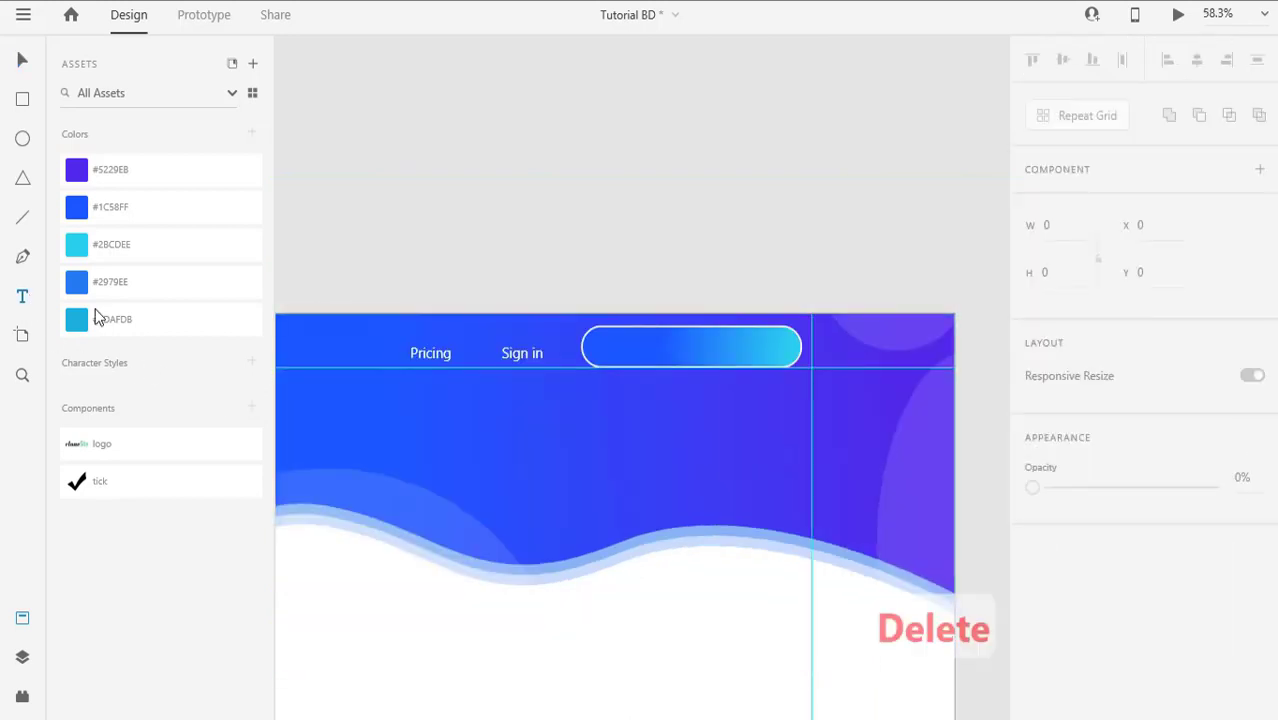
click(658, 345)
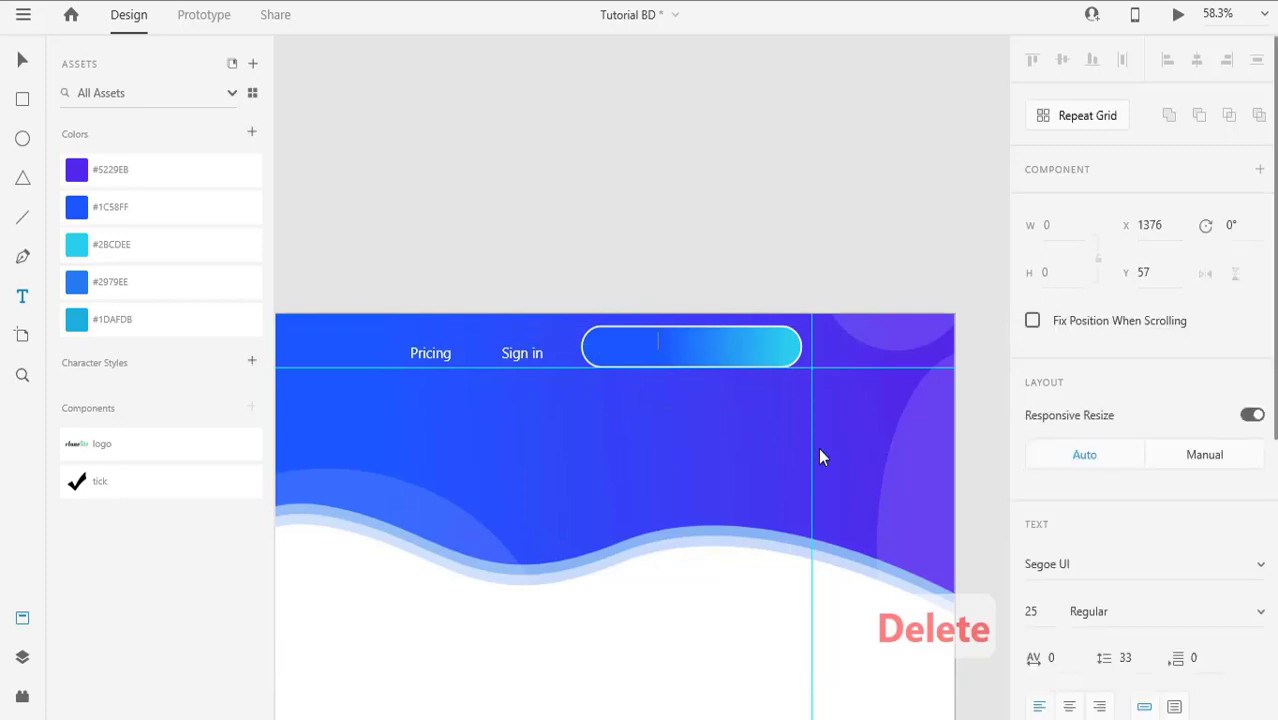
text(BUILD A)
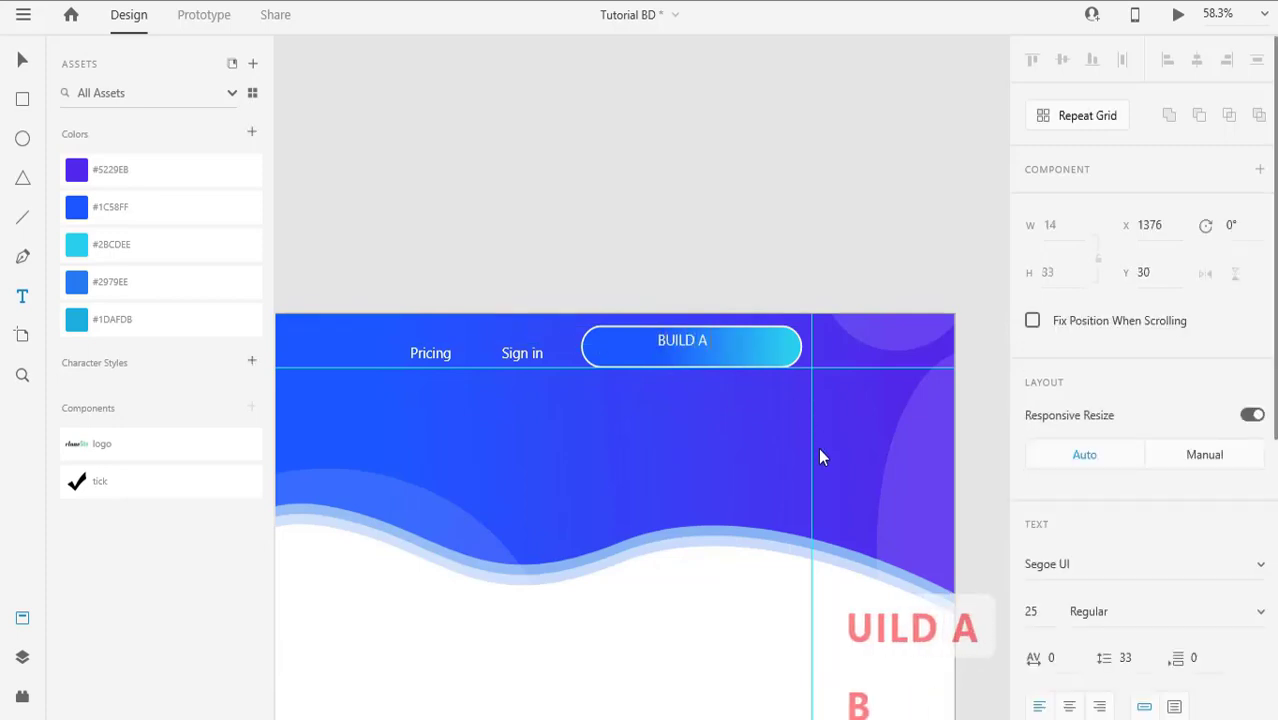
text( FREE WEBSITE)
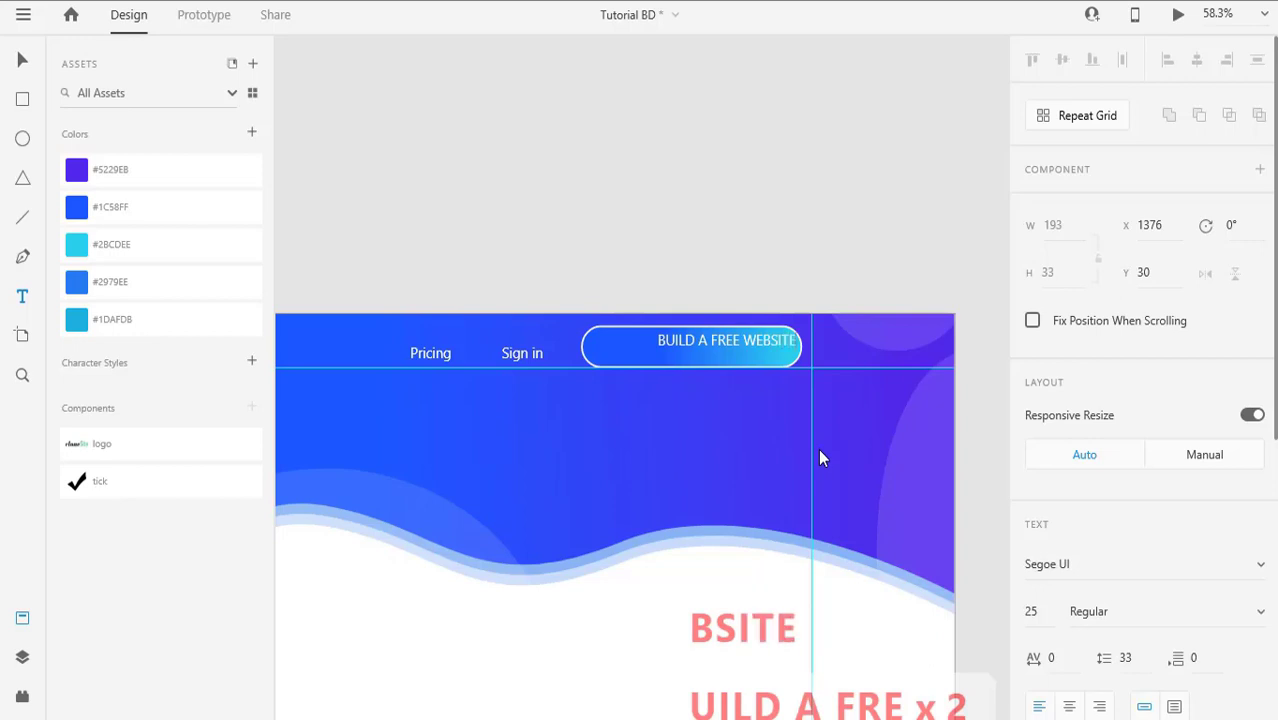
key(Escape)
key(v)
drag(699, 341, 672, 345)
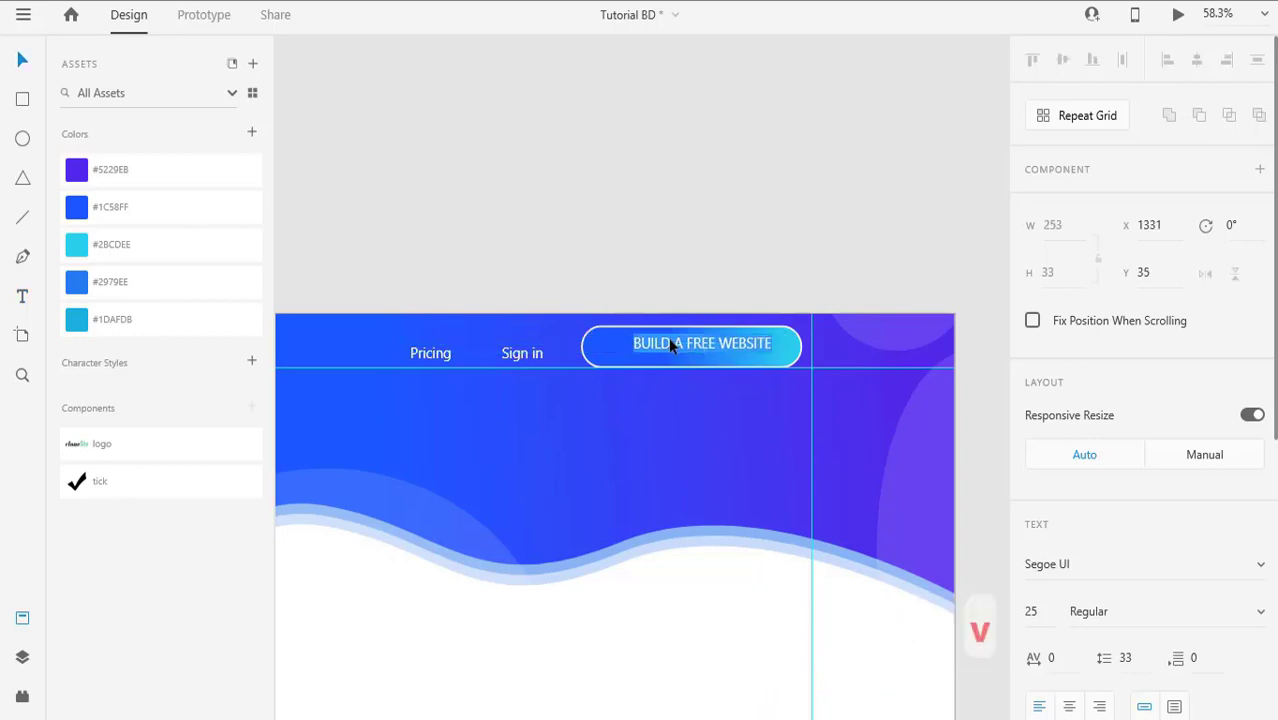
Step: Set the "BUILD A FREE WEBSITE" label to font size 30 and Semibold weight
click(1036, 611)
key(Up)
key(Up)
key(Up)
key(Up)
key(Up)
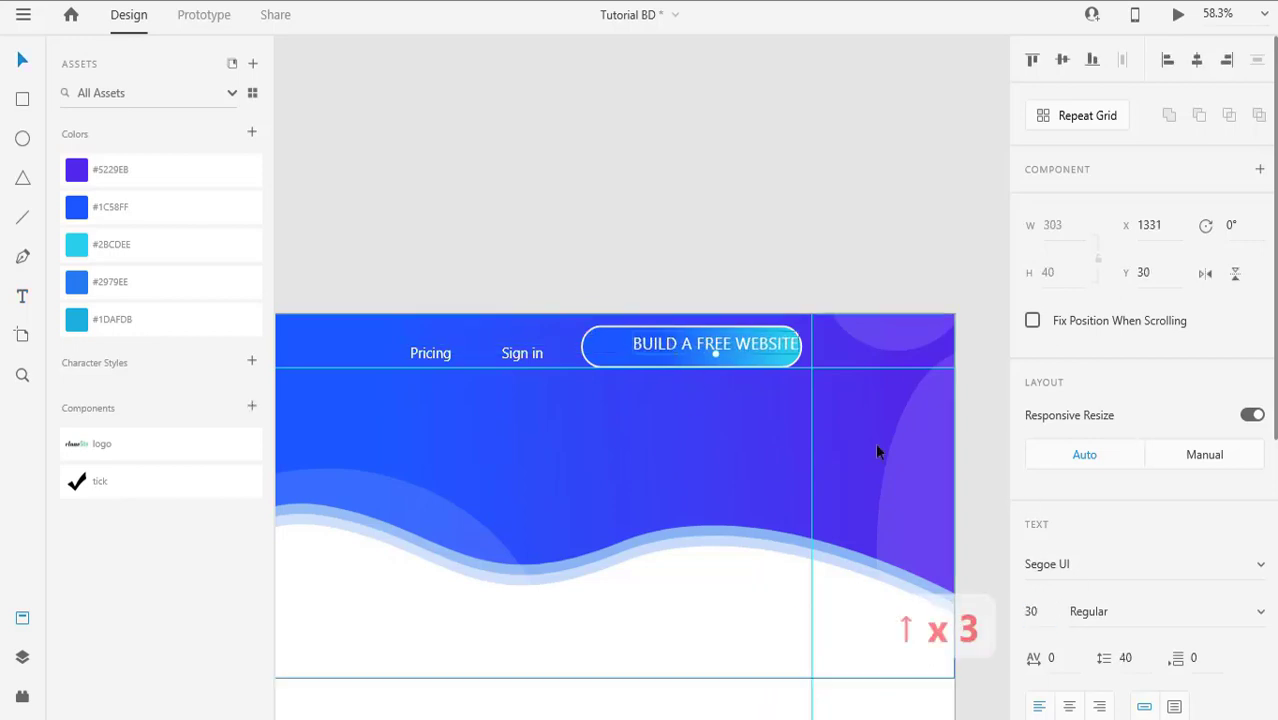
click(1200, 611)
click(1127, 612)
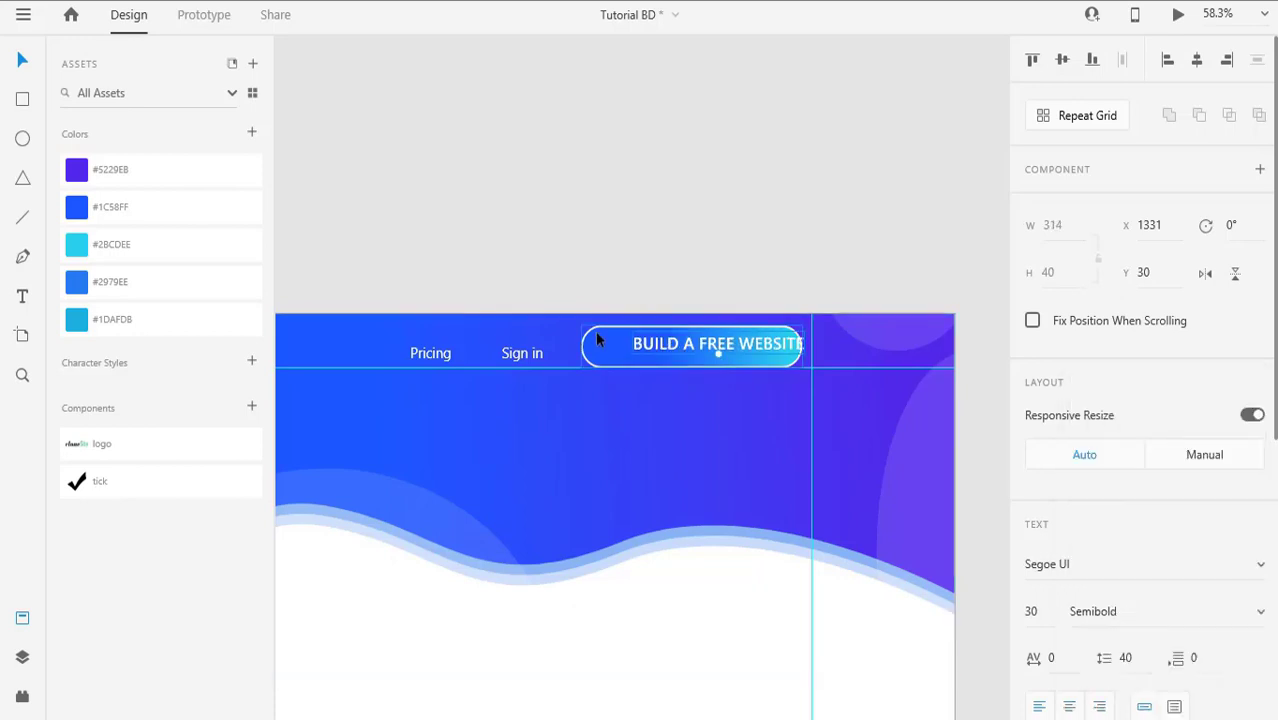
Step: Lock the masked wave header group, Mask Group 1
click(593, 487)
click(22, 660)
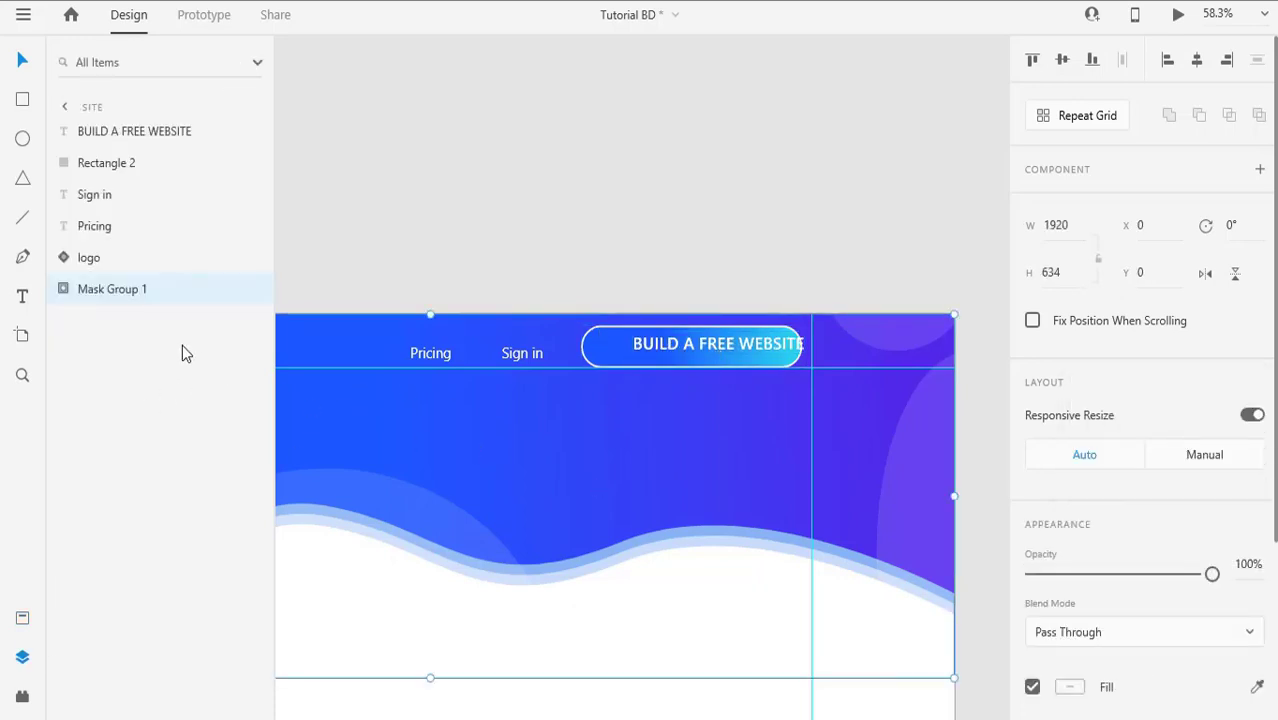
click(226, 289)
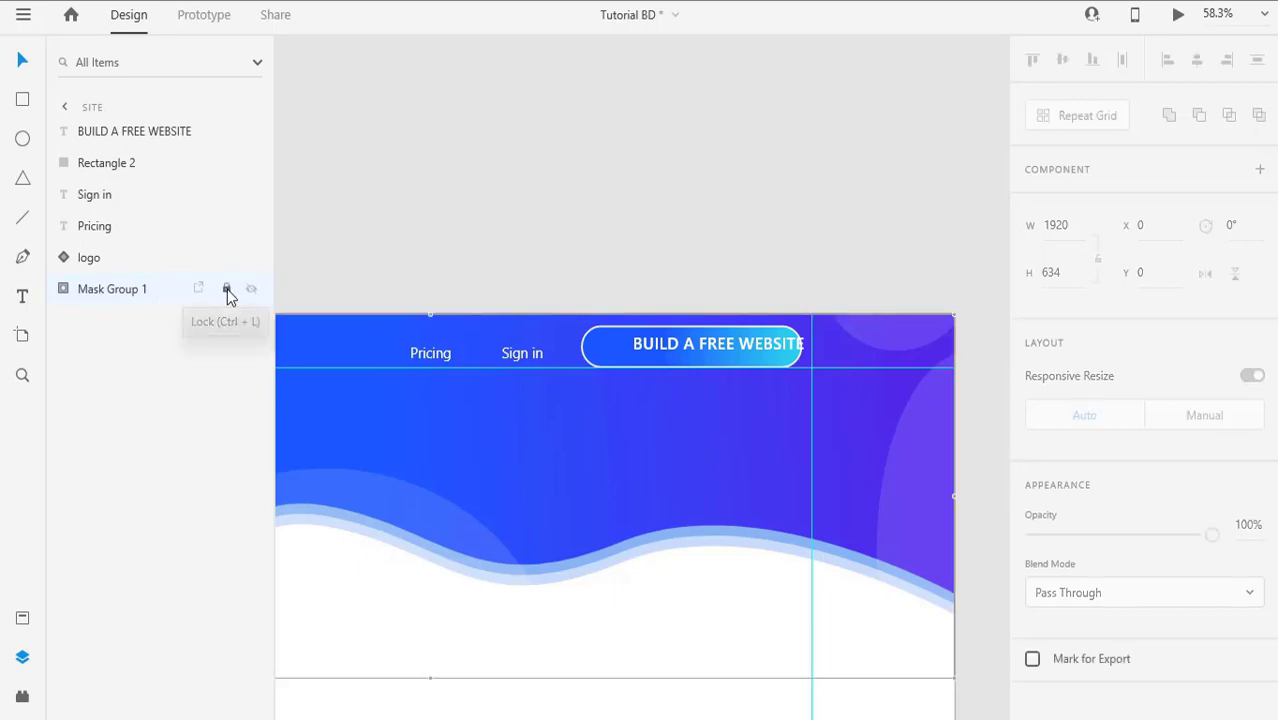
Step: Center the "BUILD A FREE WEBSITE" label and the button rectangle on each other, both vertically and horizontally
click(682, 337)
drag(582, 321, 657, 369)
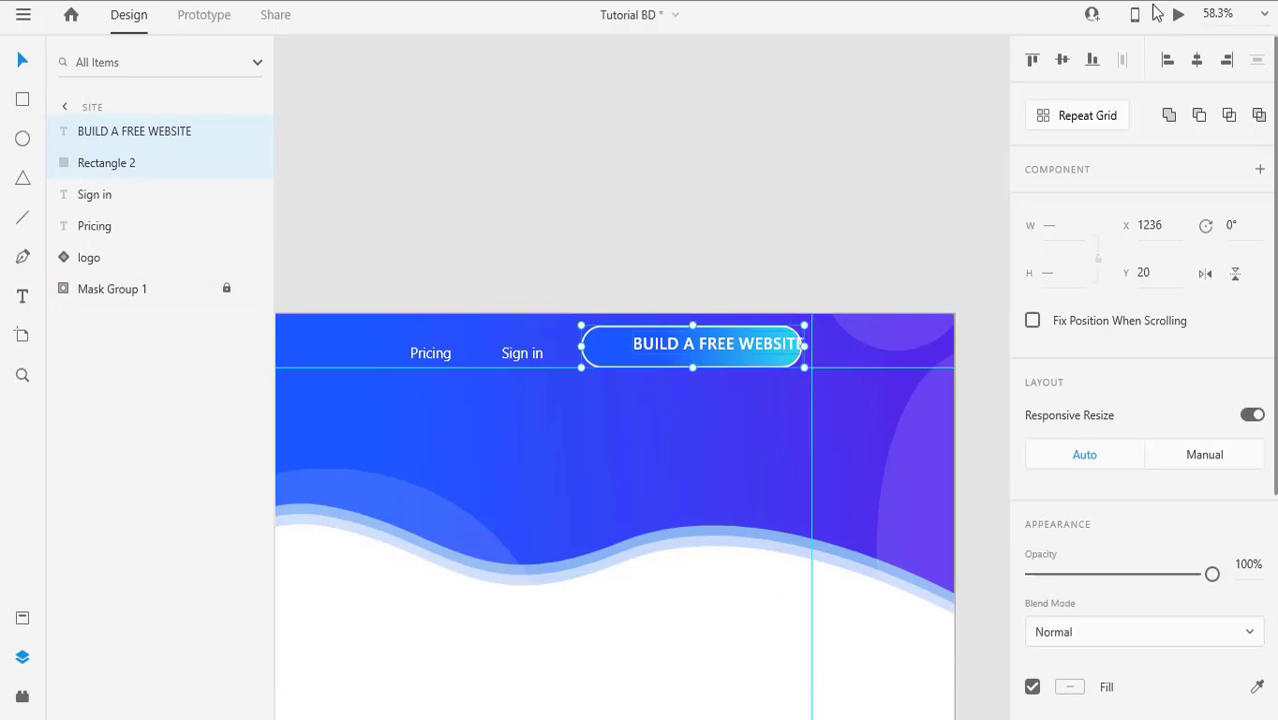
click(1066, 60)
click(1197, 60)
click(720, 491)
Step: Set the font size of the "Pricing" and "Sign in" links to 30
scroll(720, 491, down, 3)
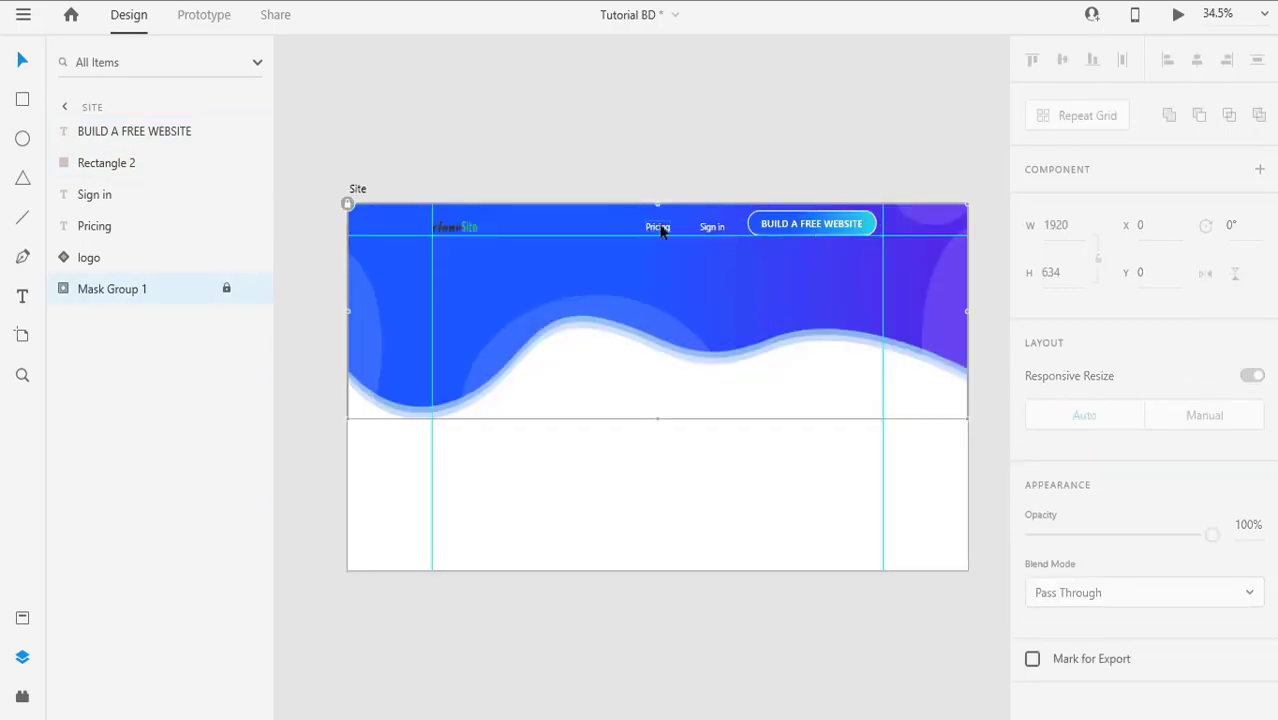
double_click(657, 227)
text(30)
key(Return)
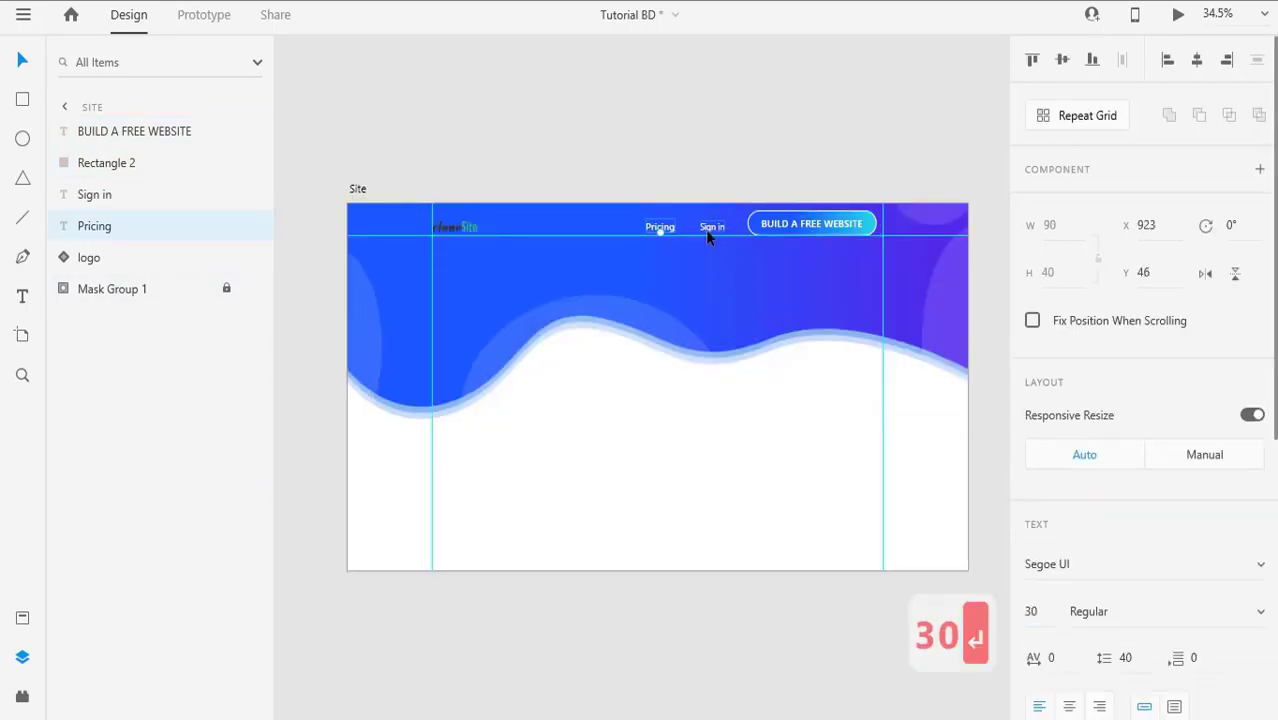
click(712, 227)
click(1048, 611)
text(30)
key(Return)
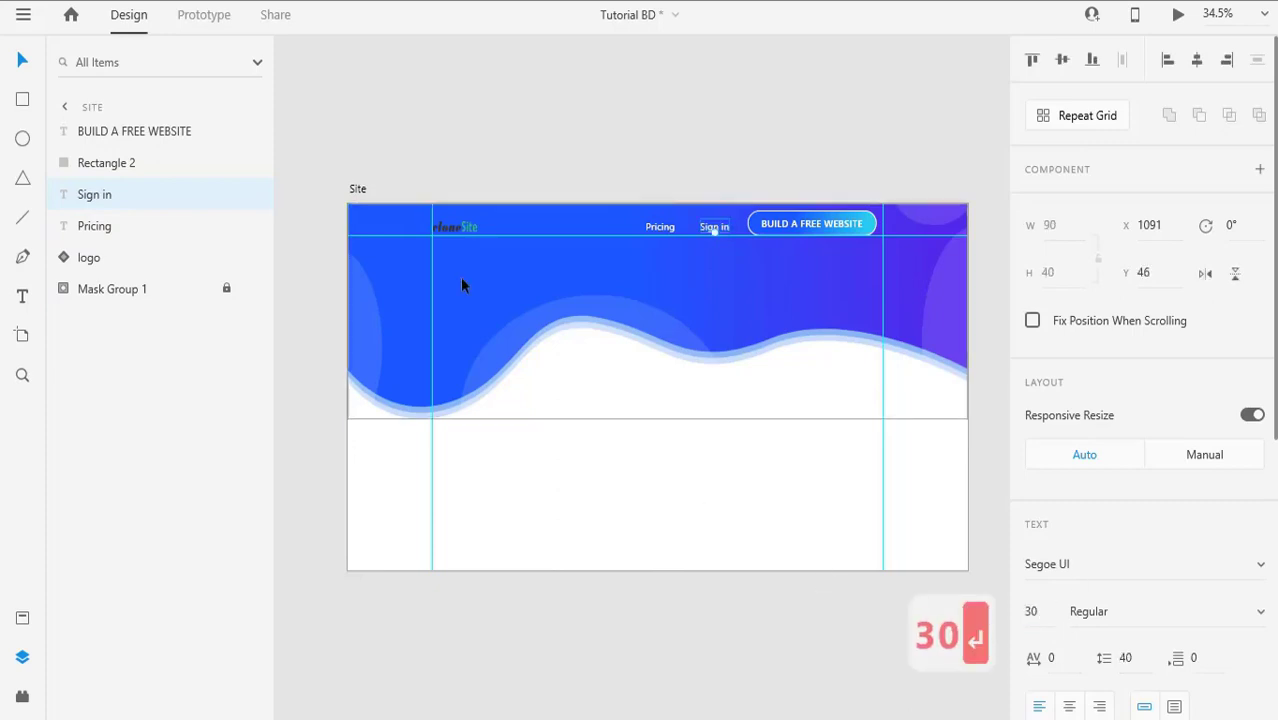
Step: Set the logo's width to 145 and height to 40
click(451, 226)
text(145)
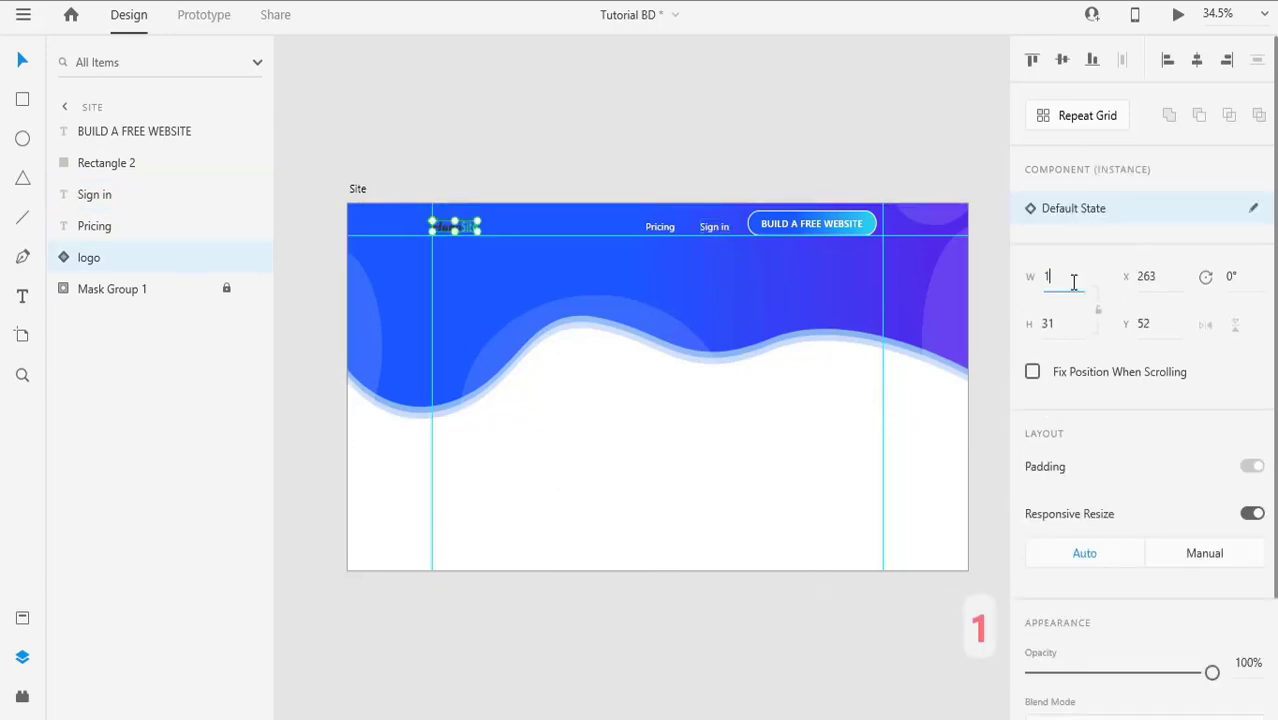
key(Return)
text(40)
key(Return)
click(465, 288)
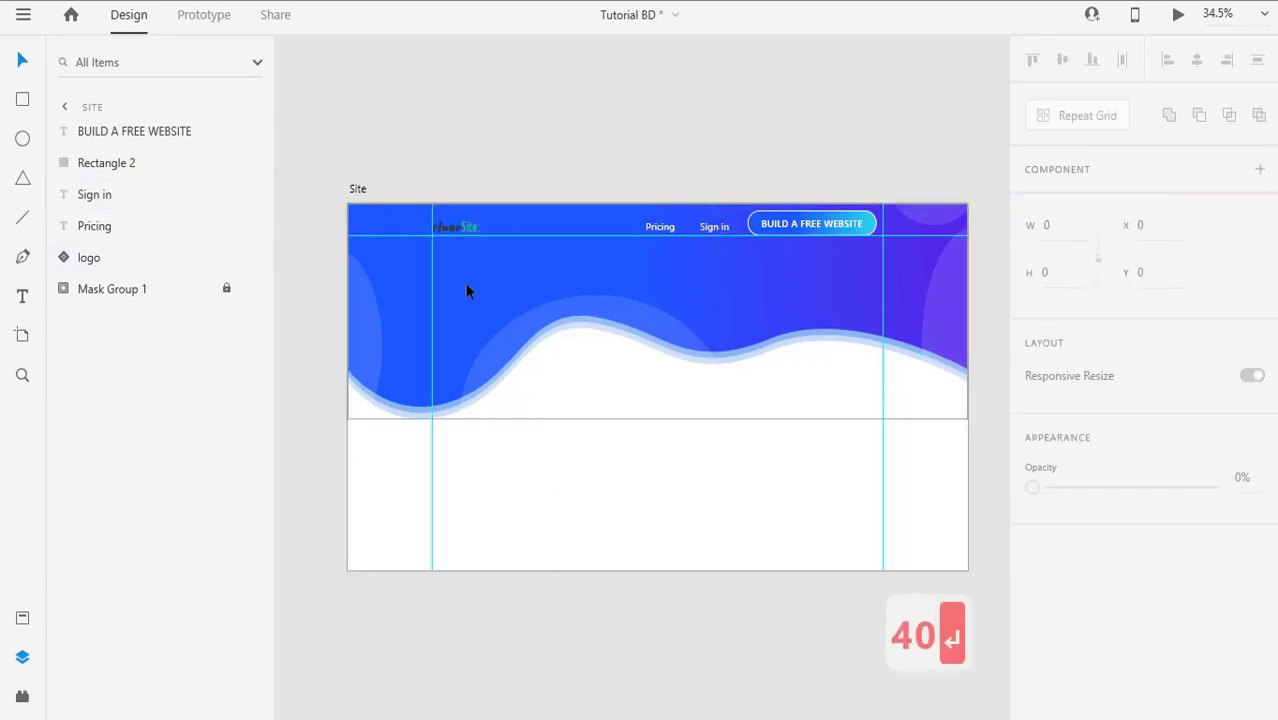
Step: Reposition the logo against the left vertical guide above the horizontal guide and enlarge it to about 186 × 48 px
scroll(465, 288, up, 3)
click(428, 162)
mouse_move(424, 162)
mouse_down()
mouse_move(436, 162)
mouse_move(425, 148)
mouse_up()
click(800, 322)
scroll(500, 192, up, 2)
click(470, 150)
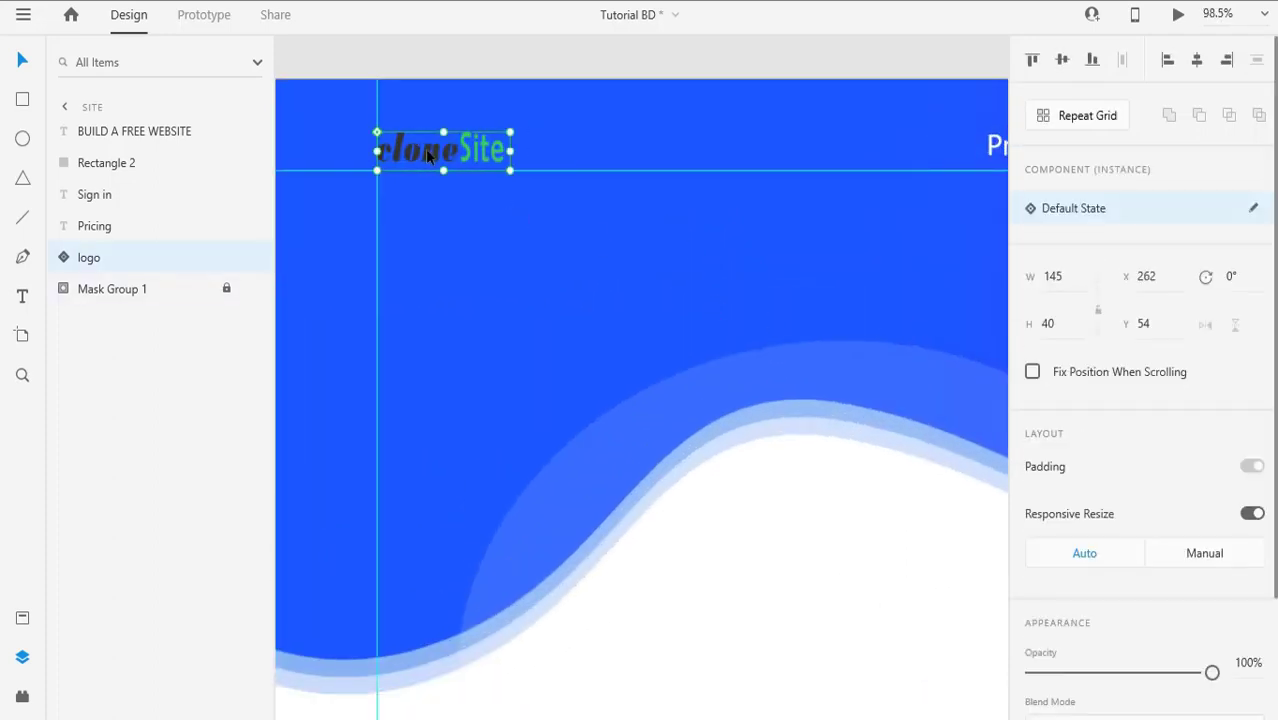
mouse_move(509, 150)
mouse_down()
mouse_move(533, 140)
mouse_move(491, 157)
mouse_move(505, 157)
mouse_up()
Step: Move "Pricing" and "Sign in" left and slightly down, placing both at about Y 54 by the horizontal guide
click(662, 288)
scroll(662, 288, right, 4)
click(755, 145)
scroll(755, 145, right, 4)
click(690, 157)
drag(690, 157, 693, 163)
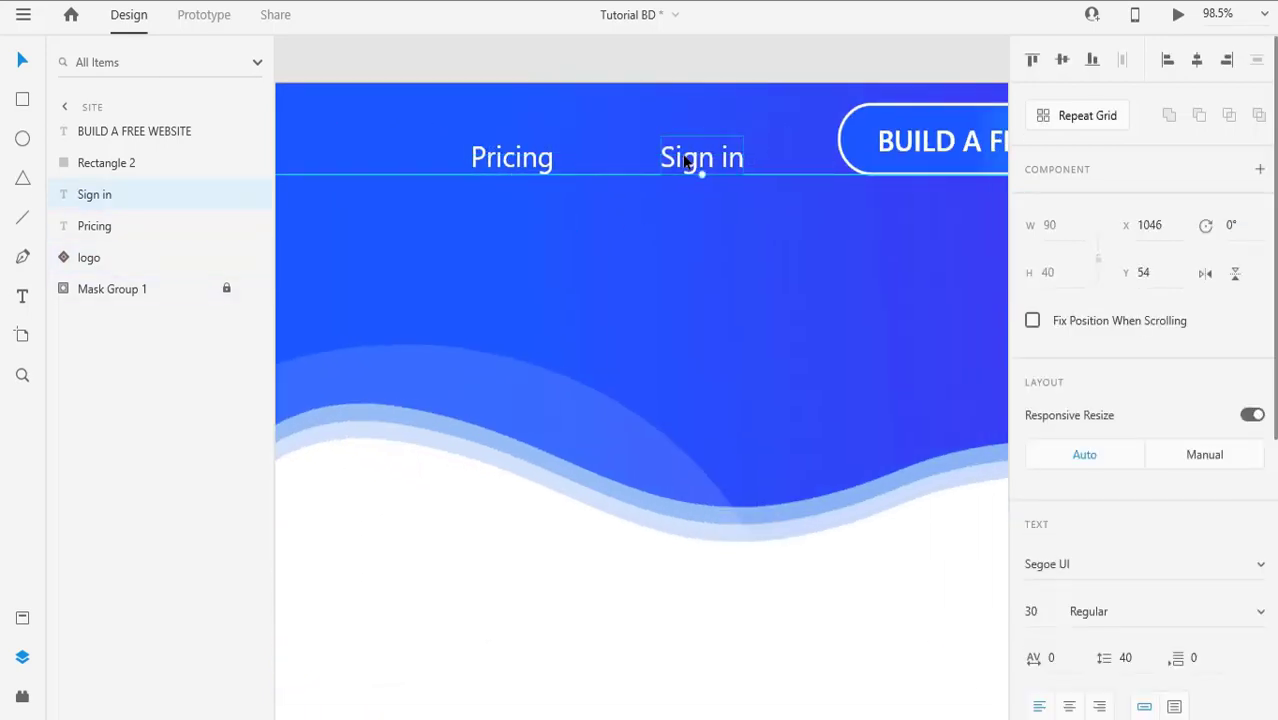
Step: Align the logo, "Pricing", "Sign in", the button rectangle and its label on their vertical middles
scroll(770, 291, down, 4)
key(Tab)
key(Tab)
click(652, 213)
key(Tab)
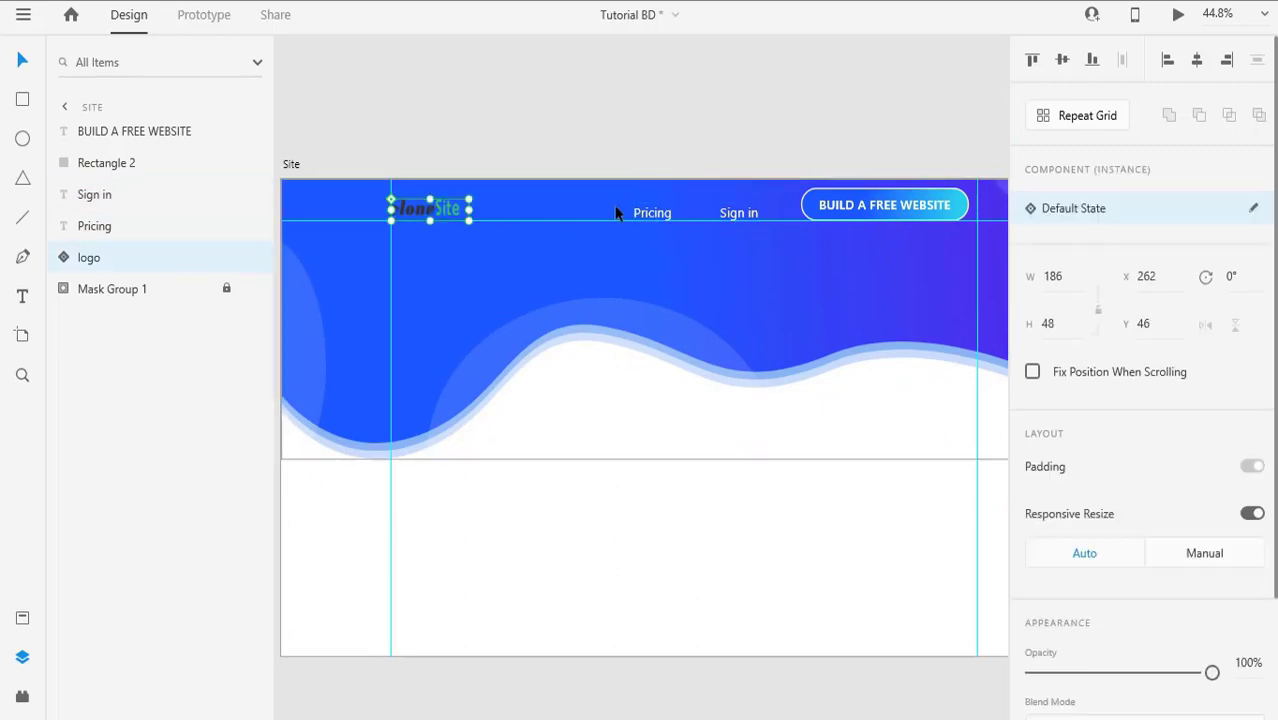
shift+click(652, 213)
shift+click(738, 213)
shift+click(850, 215)
shift+click(958, 205)
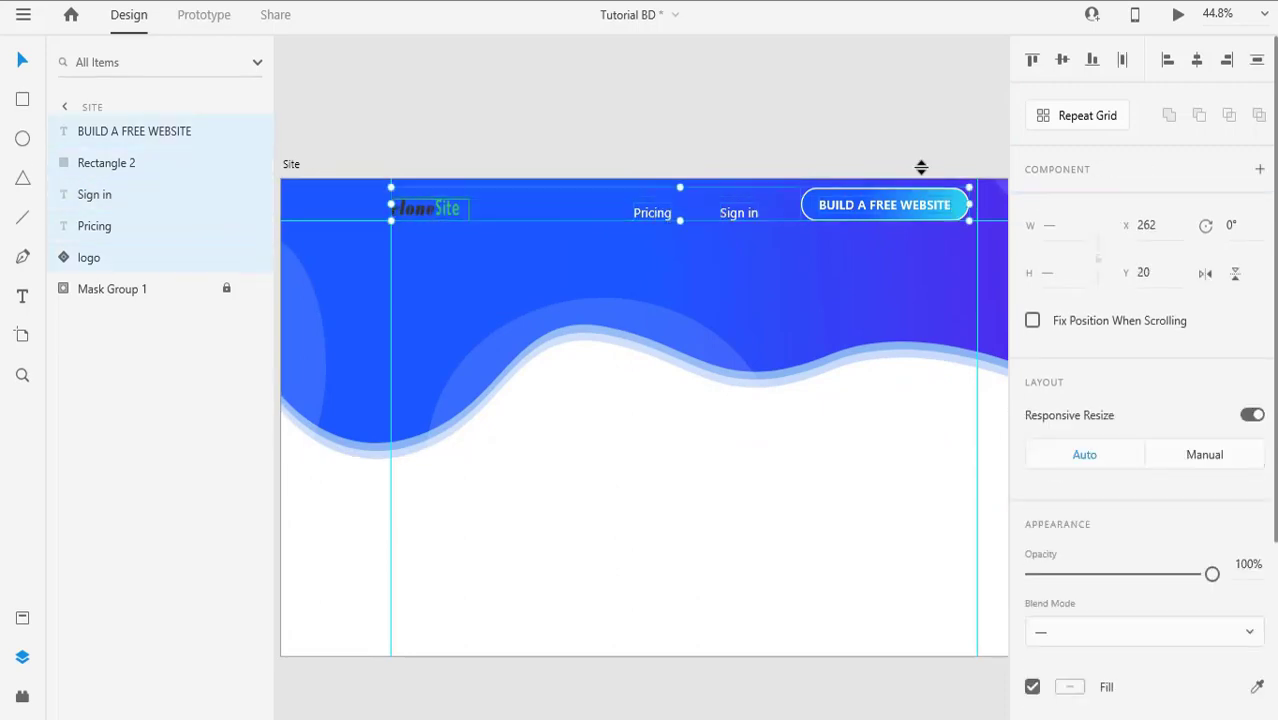
click(1063, 60)
click(630, 292)
Step: Shift "Sign in" right toward the button, to about X 1077, keeping it level with the other header items
scroll(676, 304, down, 3)
scroll(679, 309, up, 3)
drag(689, 266, 703, 268)
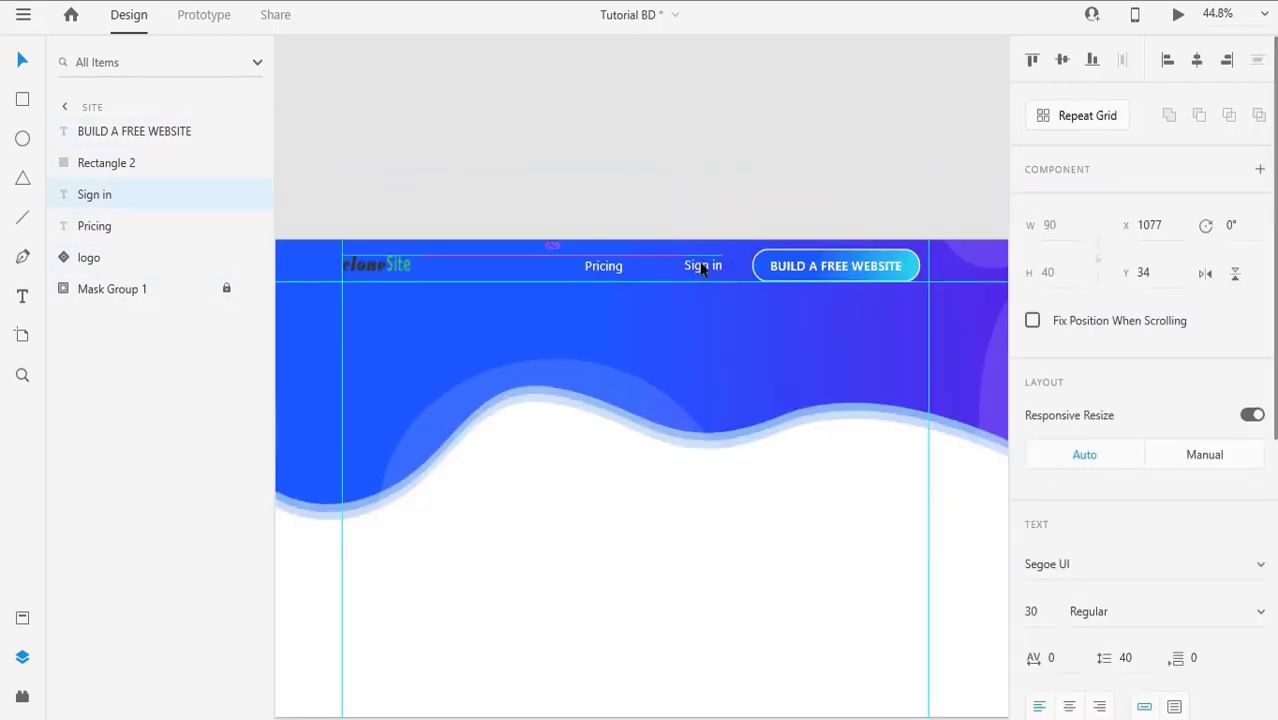
Step: Align the logo, "Pricing", "Sign in" and the button rectangle on their vertical middles
click(378, 264)
shift+click(603, 266)
shift+click(703, 266)
shift+click(779, 272)
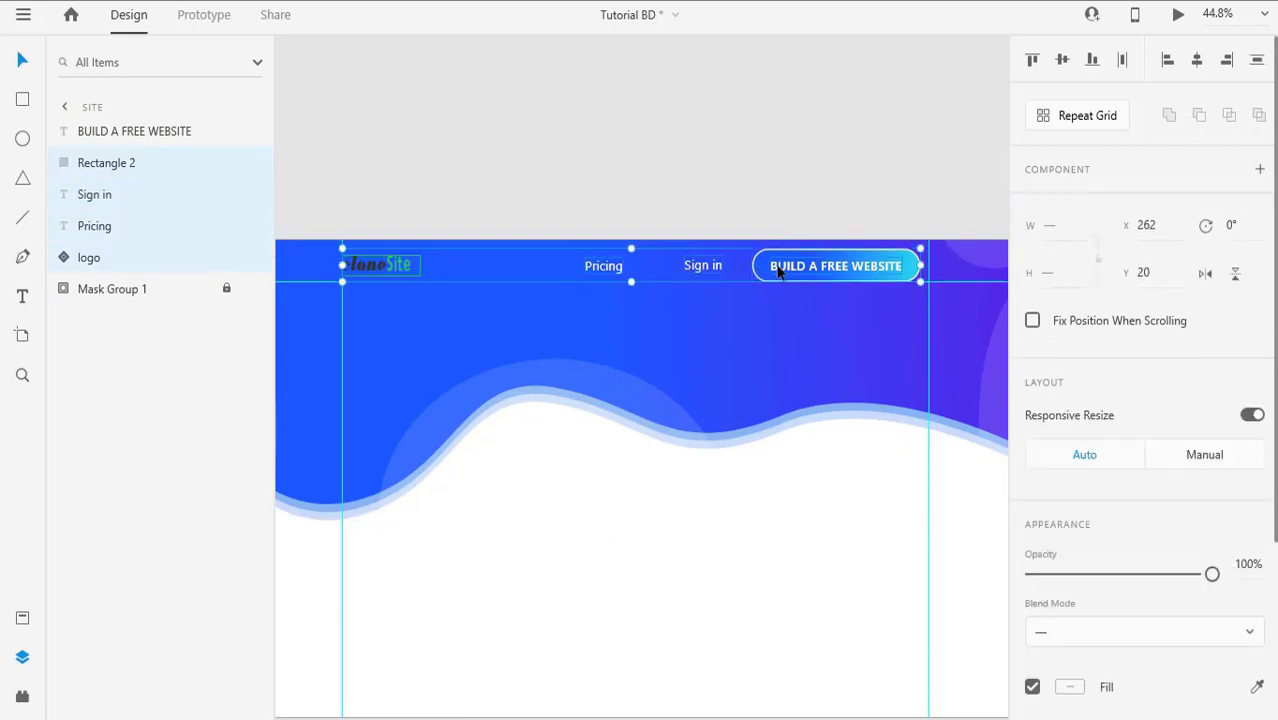
click(1062, 60)
click(754, 316)
scroll(754, 316, down, 5)
scroll(754, 316, up, 5)
key(Escape)
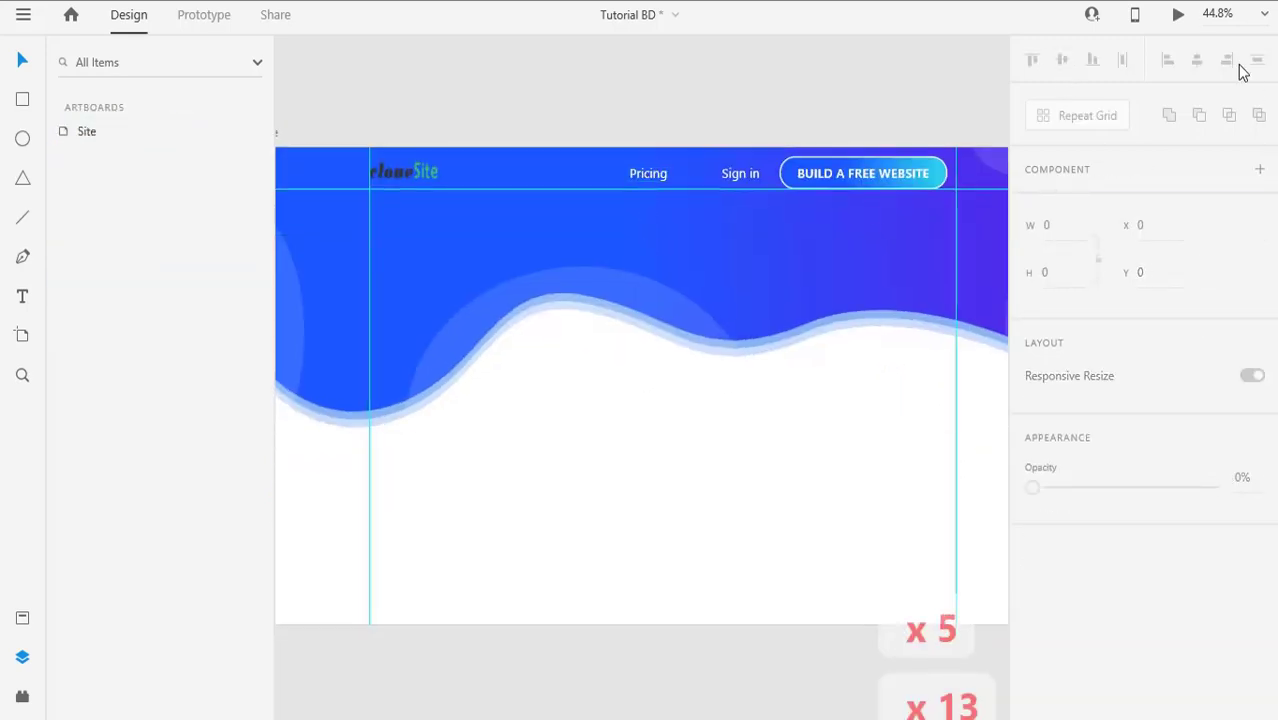
Step: Preview the page to check the header layout, and close the preview
click(1180, 14)
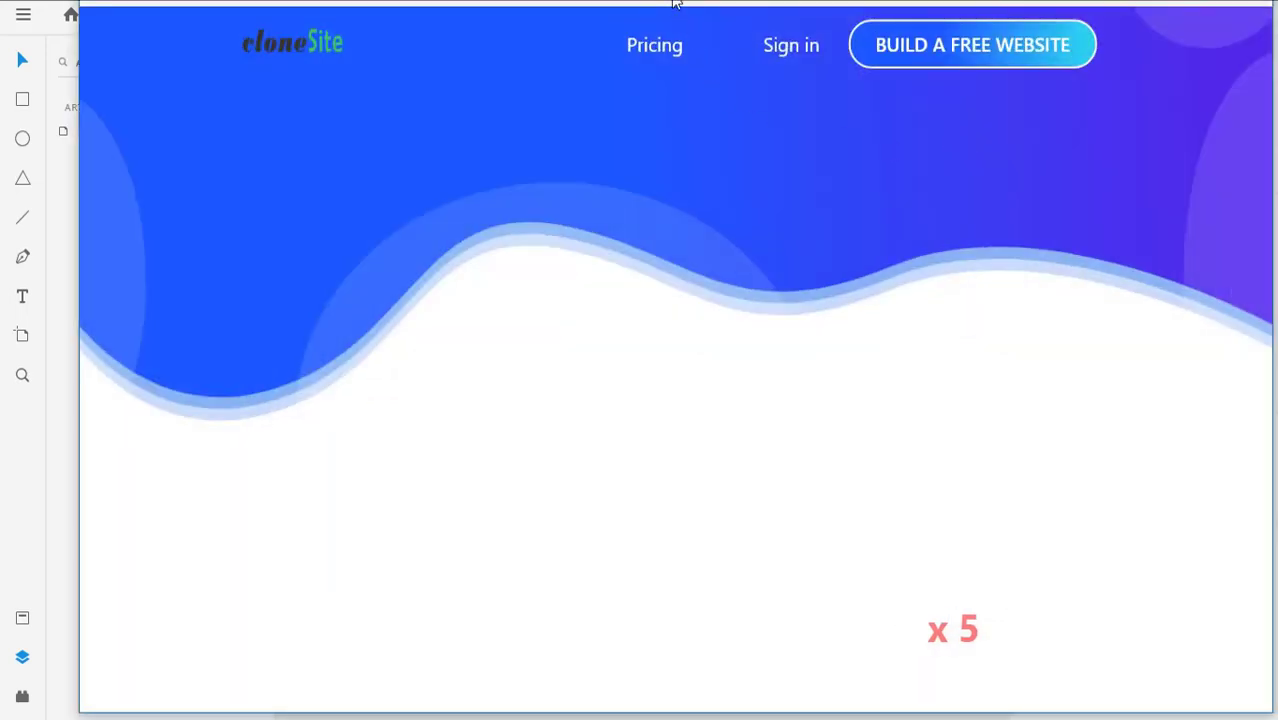
drag(673, 3, 632, 24)
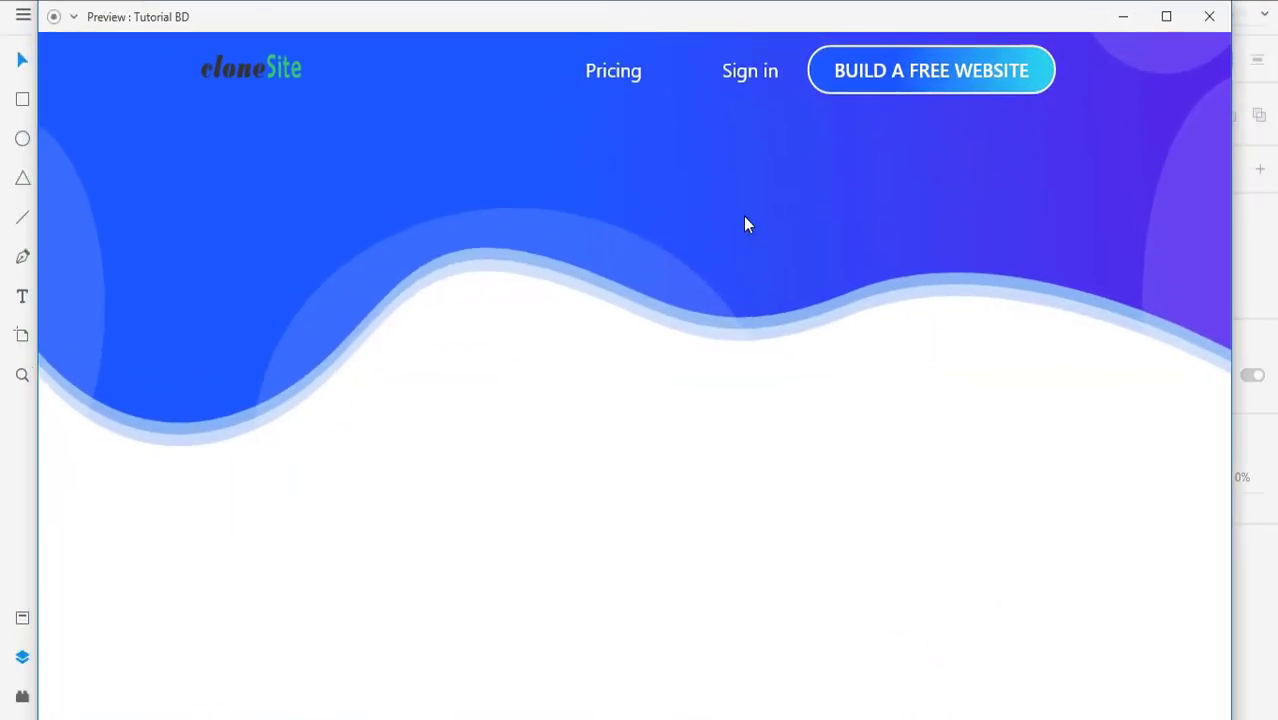
click(1209, 16)
Step: Group the header button's rectangle with its "BUILD A FREE WEBSITE" label and name the group "Button"
click(790, 177)
shift+click(790, 177)
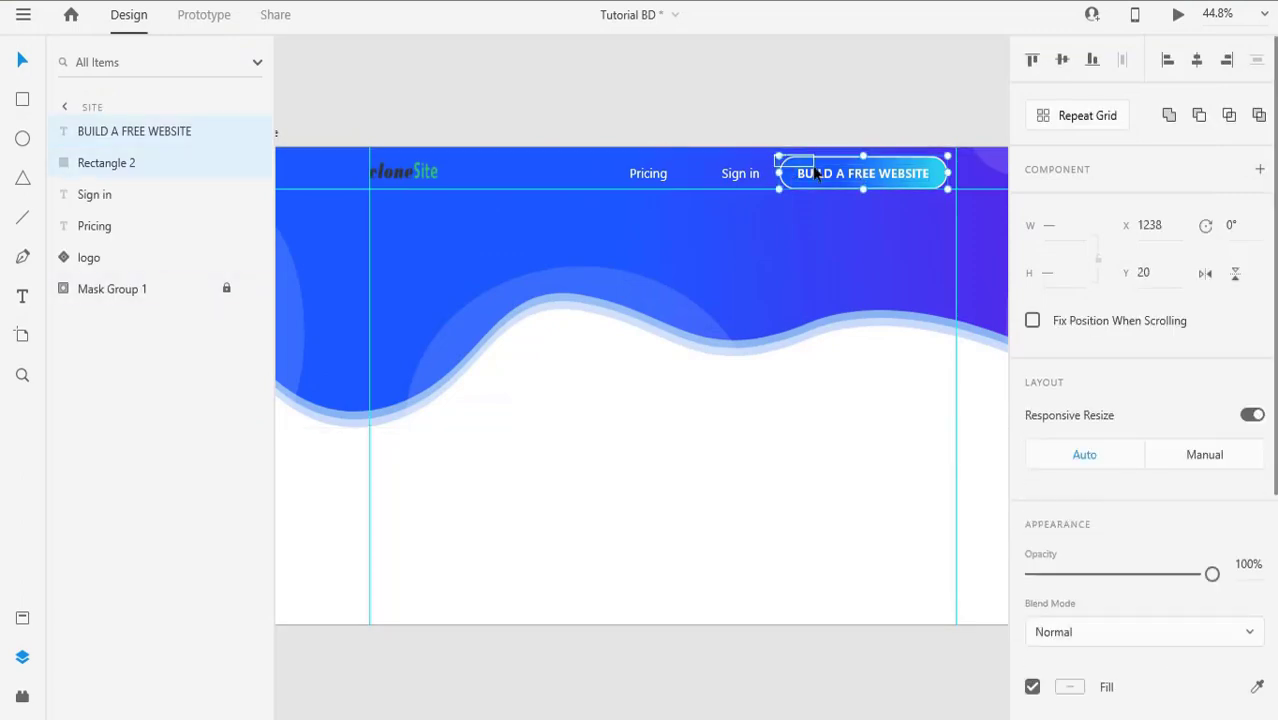
key(ctrl+g)
double_click(101, 137)
text(Butt)
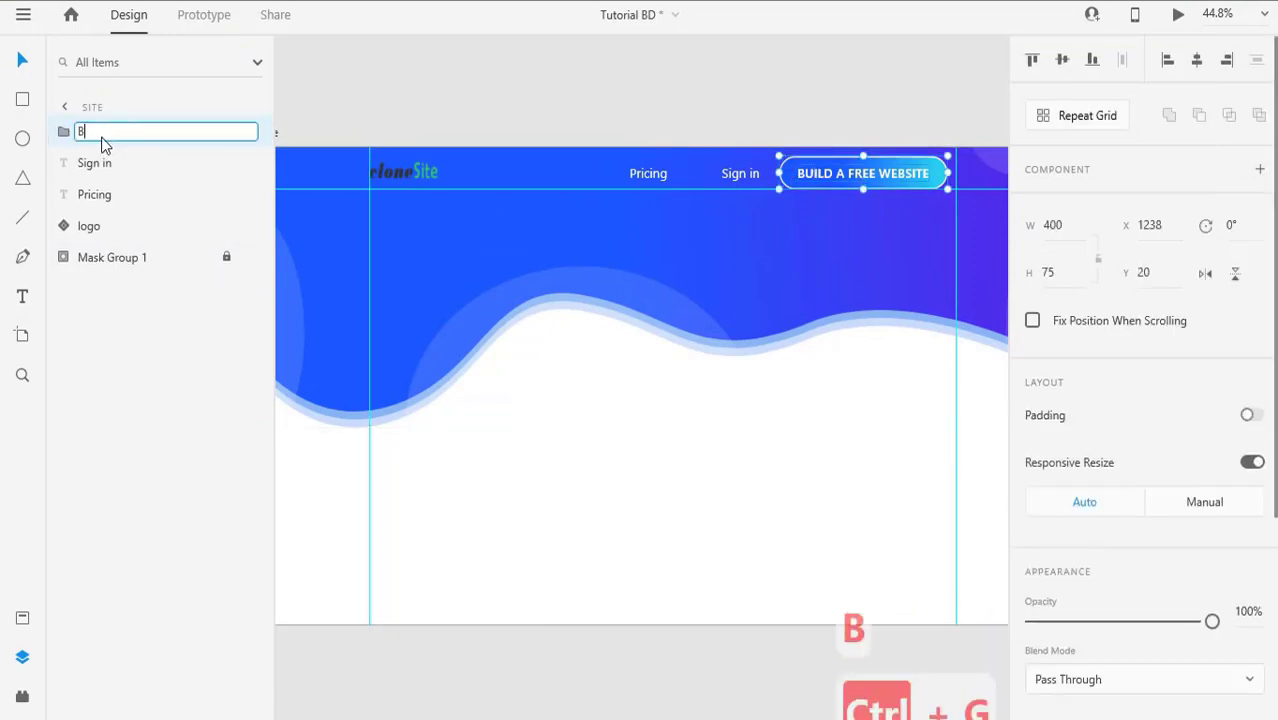
text(on)
key(Return)
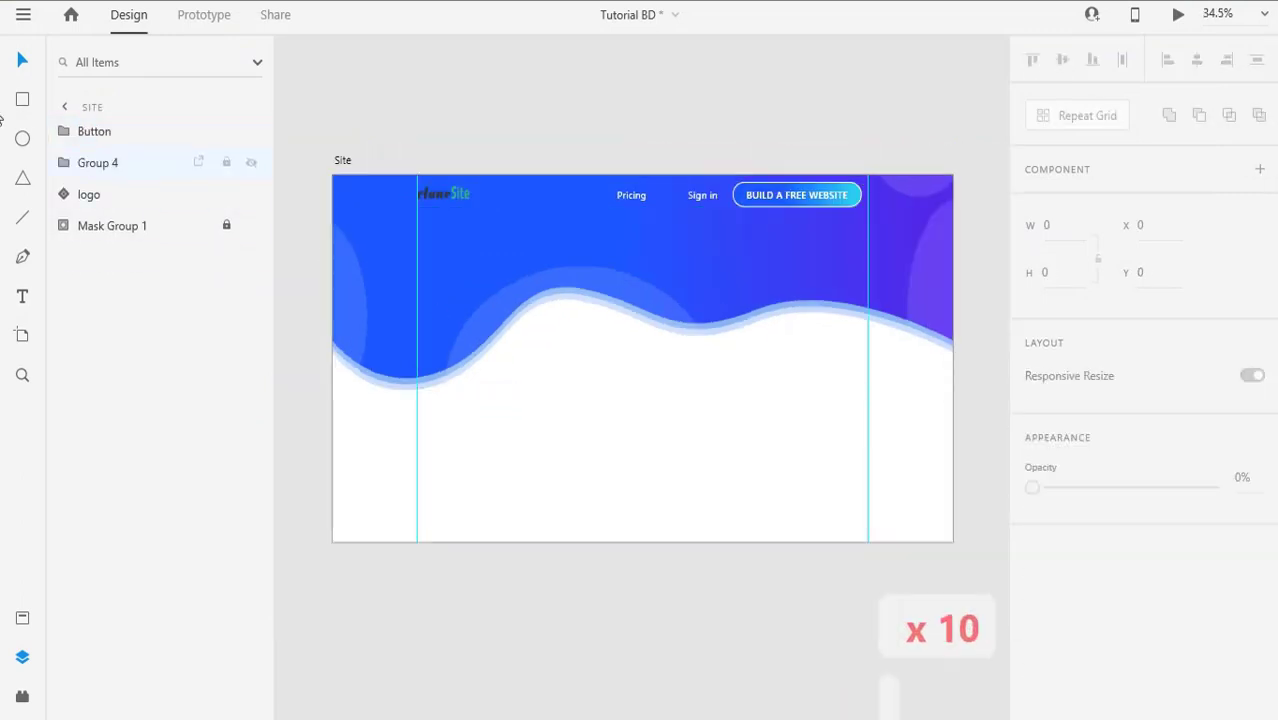
Step: Draw a 750 × 450 px rectangle below the header links at X 908, Y 186, ending at the right vertical guide
click(21, 99)
mouse_move(697, 262)
mouse_down()
mouse_move(799, 342)
mouse_move(842, 354)
mouse_move(864, 388)
mouse_up()
scroll(759, 445, down, 2)
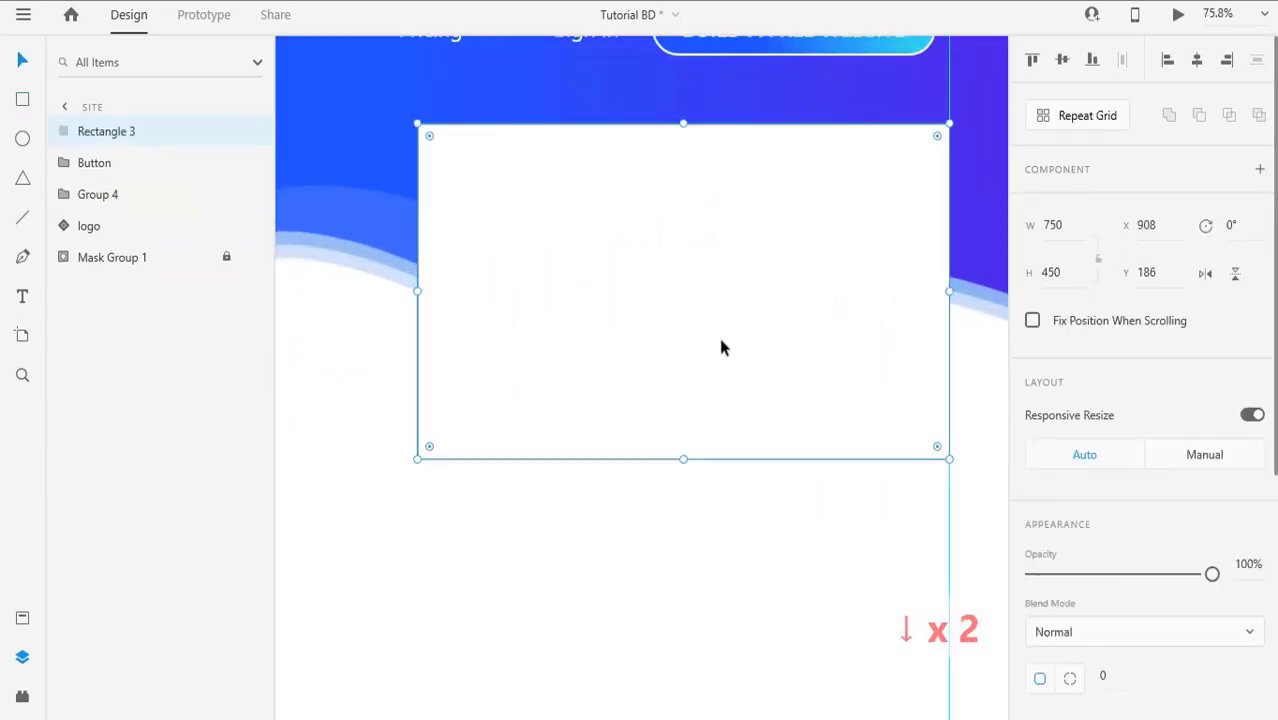
scroll(730, 345, down, 1)
scroll(602, 314, up, 5)
scroll(1036, 400, down, 4)
Step: Remove the new rectangle's border and fill it with light pink #FCC3C3
click(1033, 400)
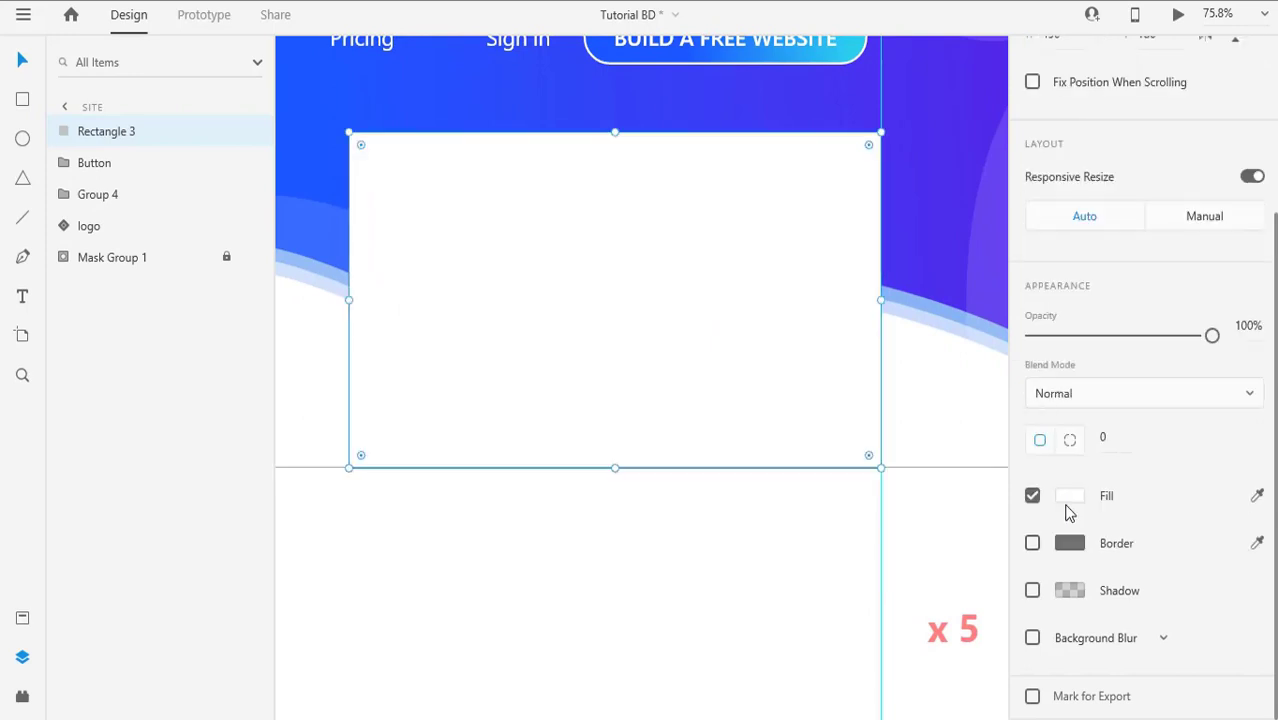
click(1069, 496)
click(904, 451)
click(545, 185)
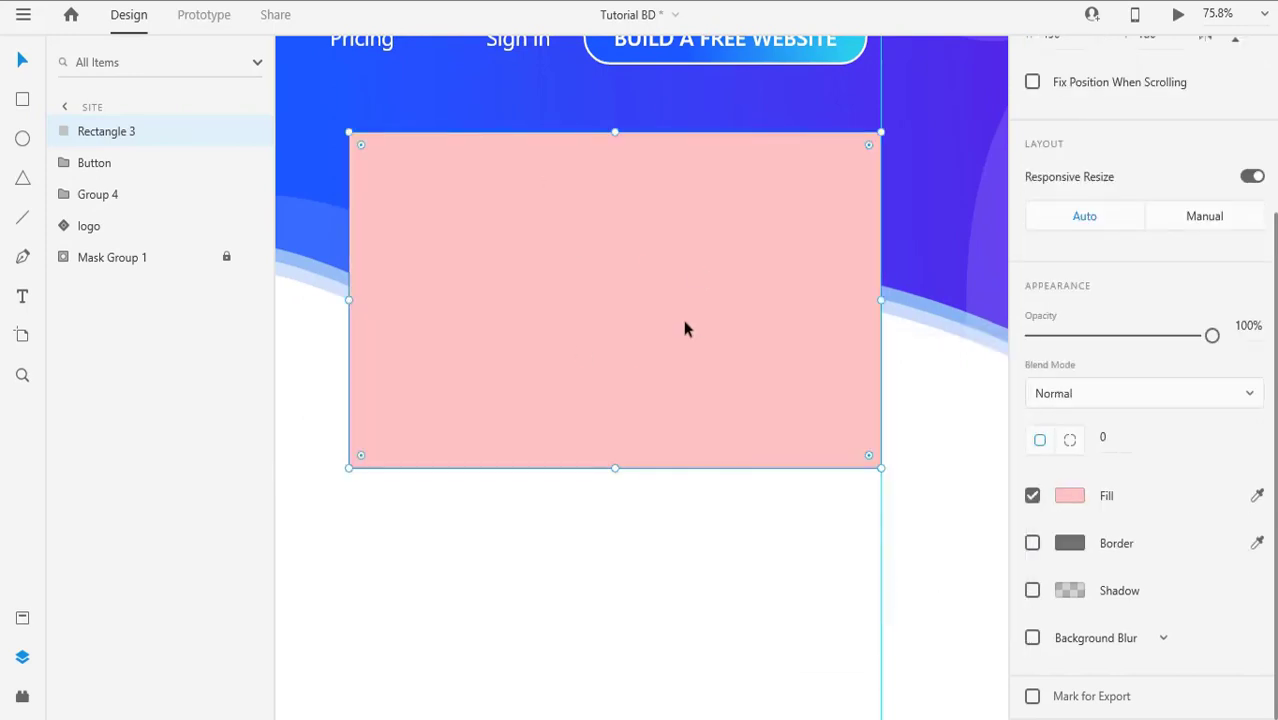
Step: Duplicate the pink rectangle in place and fill the copy with light green
key(ctrl+c)
key(ctrl+v)
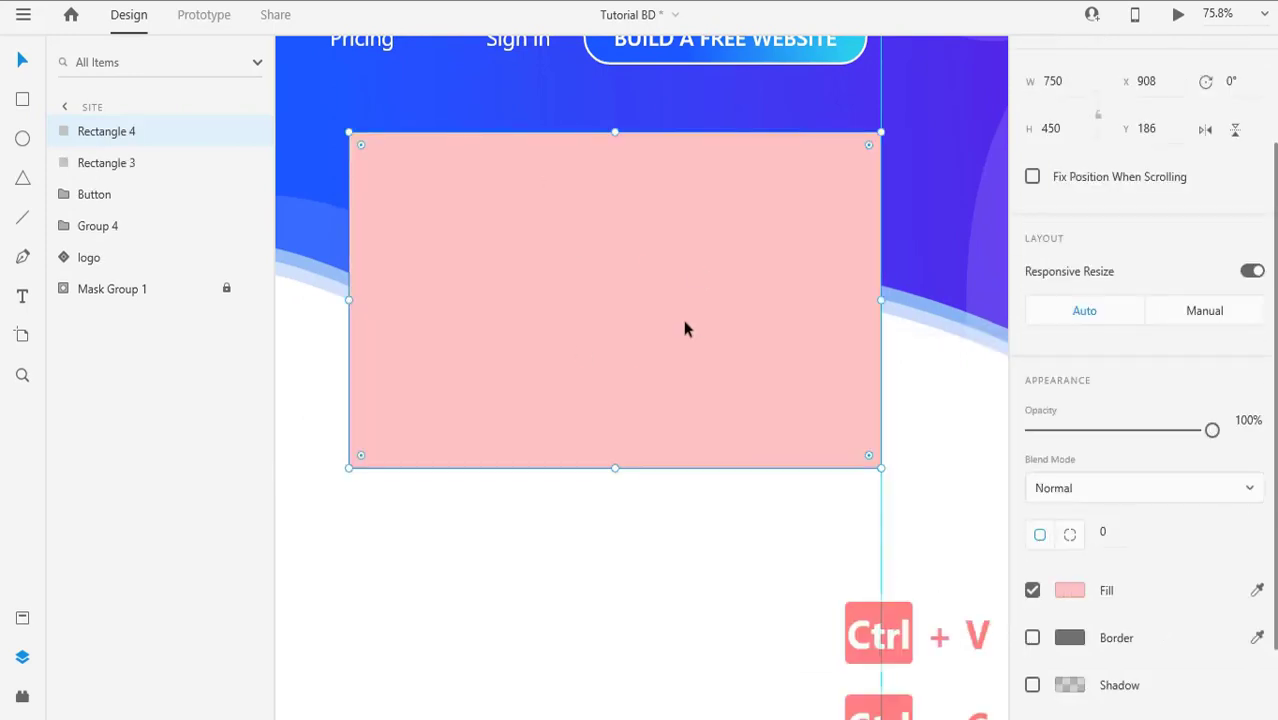
scroll(1084, 557, down, 1)
click(1069, 496)
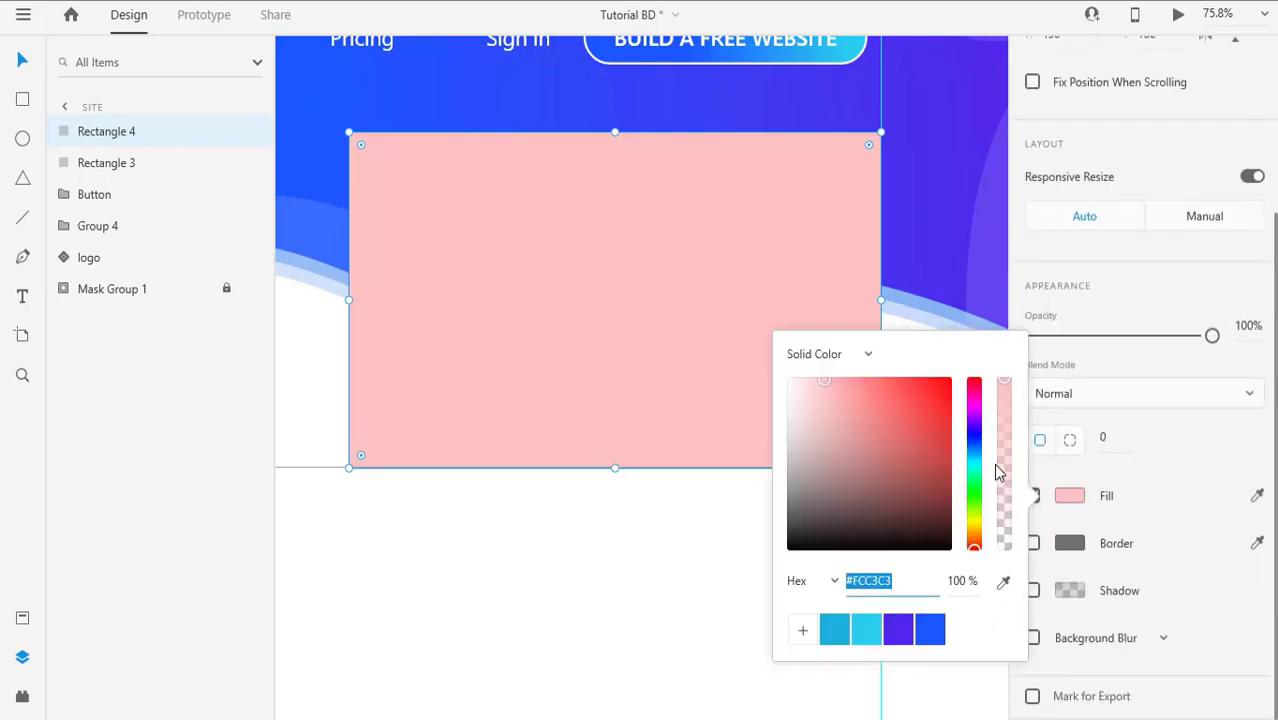
click(974, 505)
click(713, 434)
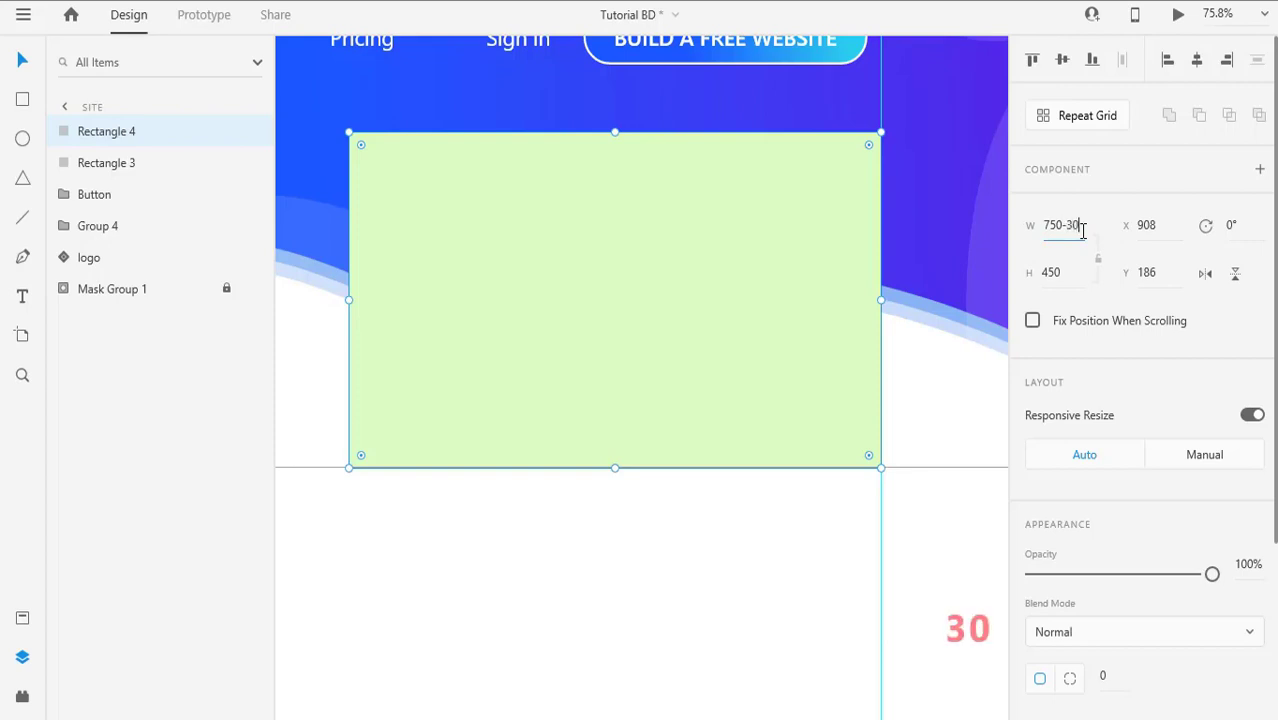
Step: Resize the green rectangle to 720 × 420 px by taking 30 off its width and height
key(Return)
click(1081, 272)
text(-3)
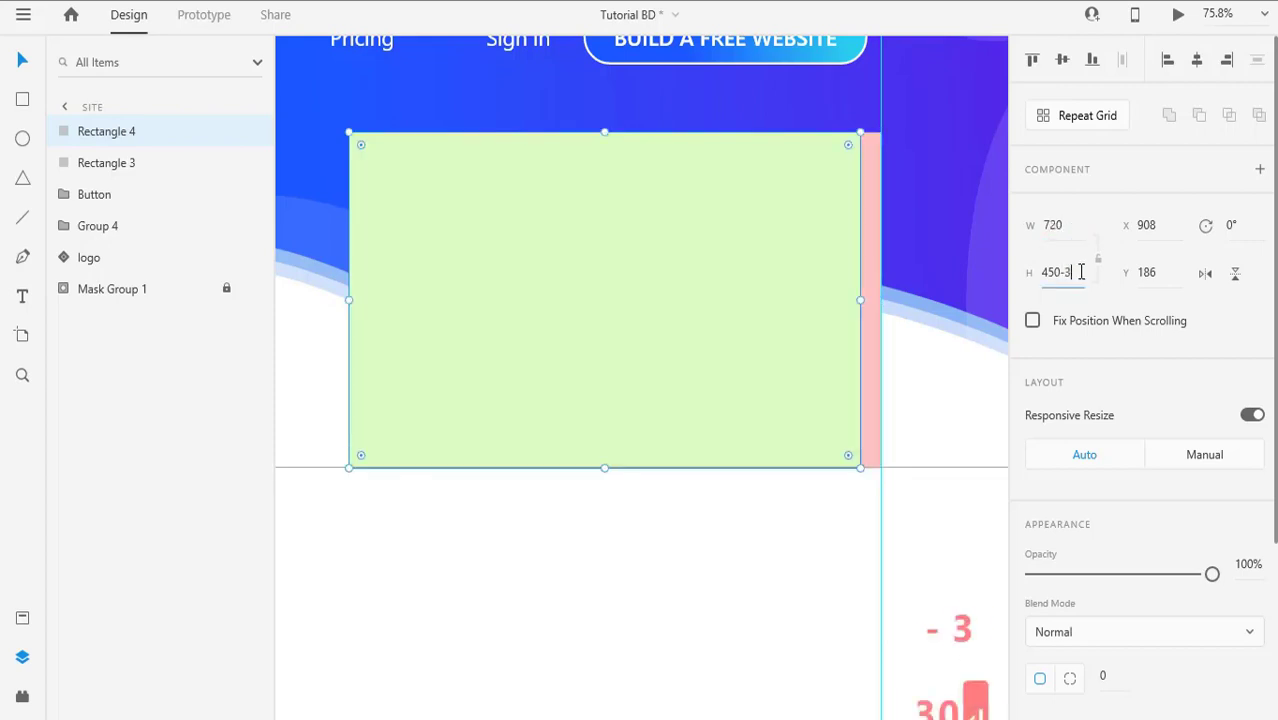
text(0)
key(Return)
Step: Center the green rectangle on the pink one and set corner radii of 20 for the pink and 10 for the green
shift+click(871, 283)
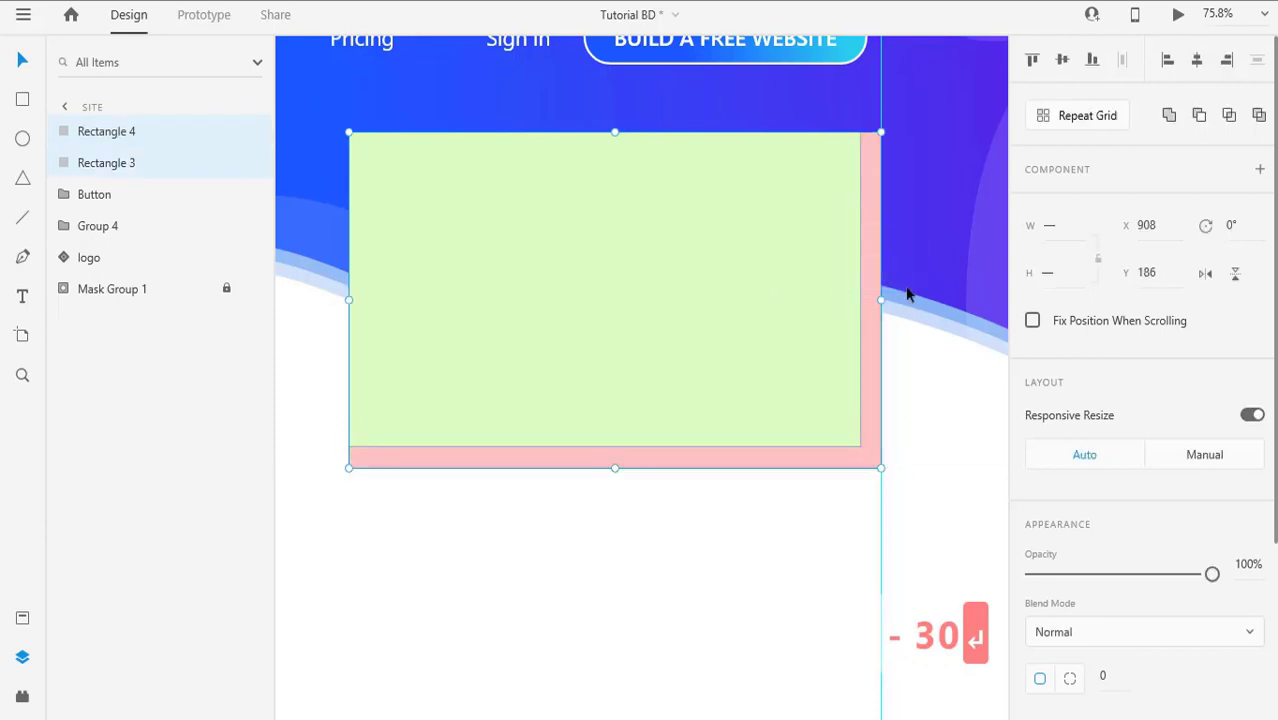
key(shift+m)
key(shift+c)
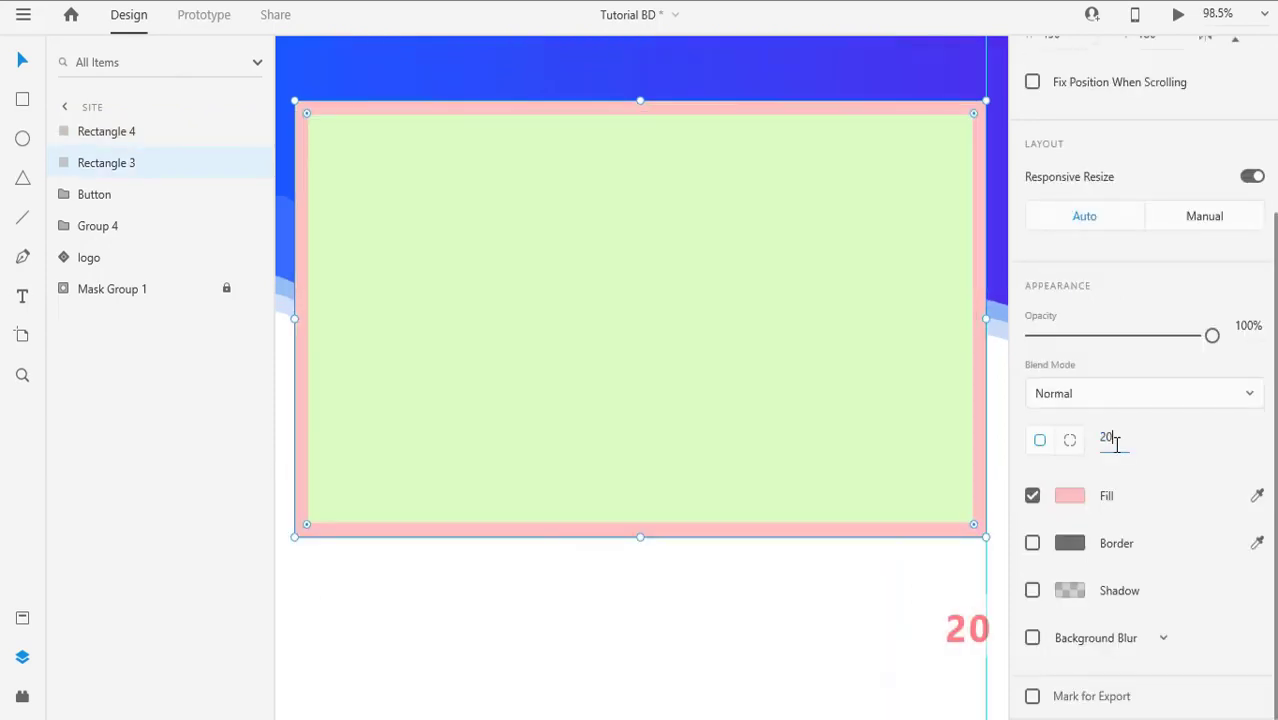
click(560, 335)
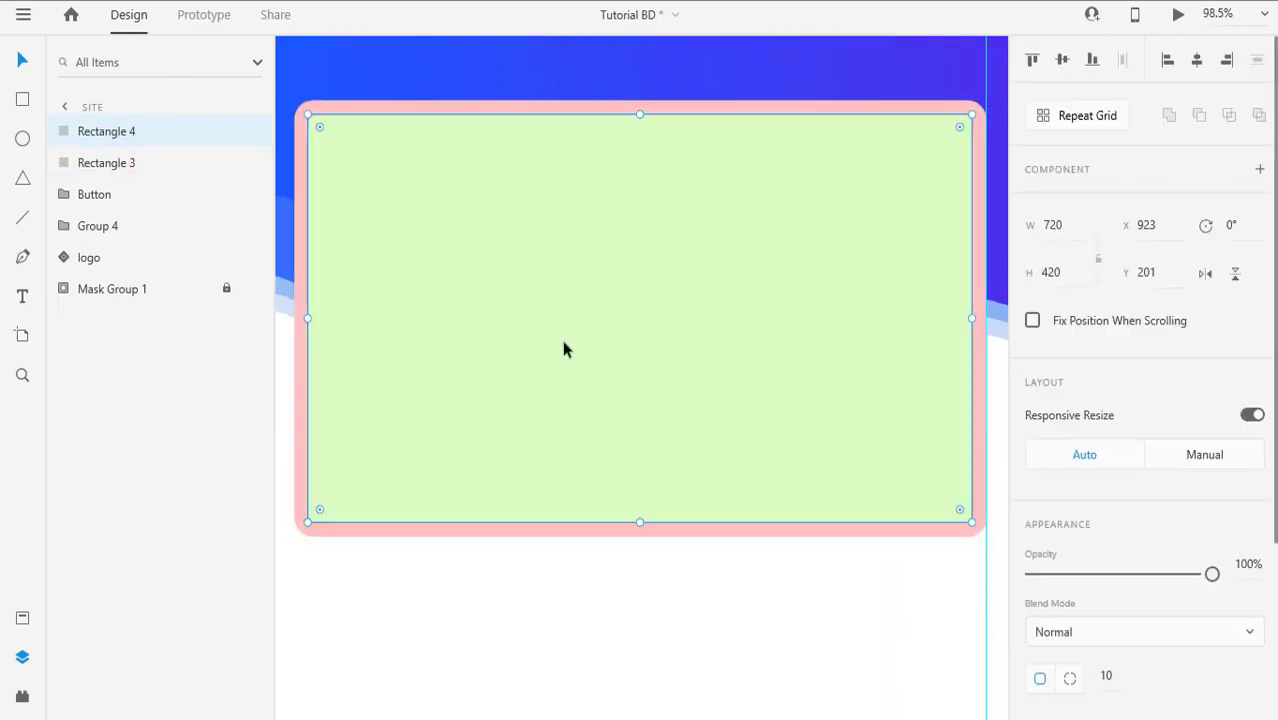
Step: Hide the green rectangle and change the pink rectangle's fill to a linear gradient
click(251, 131)
click(579, 263)
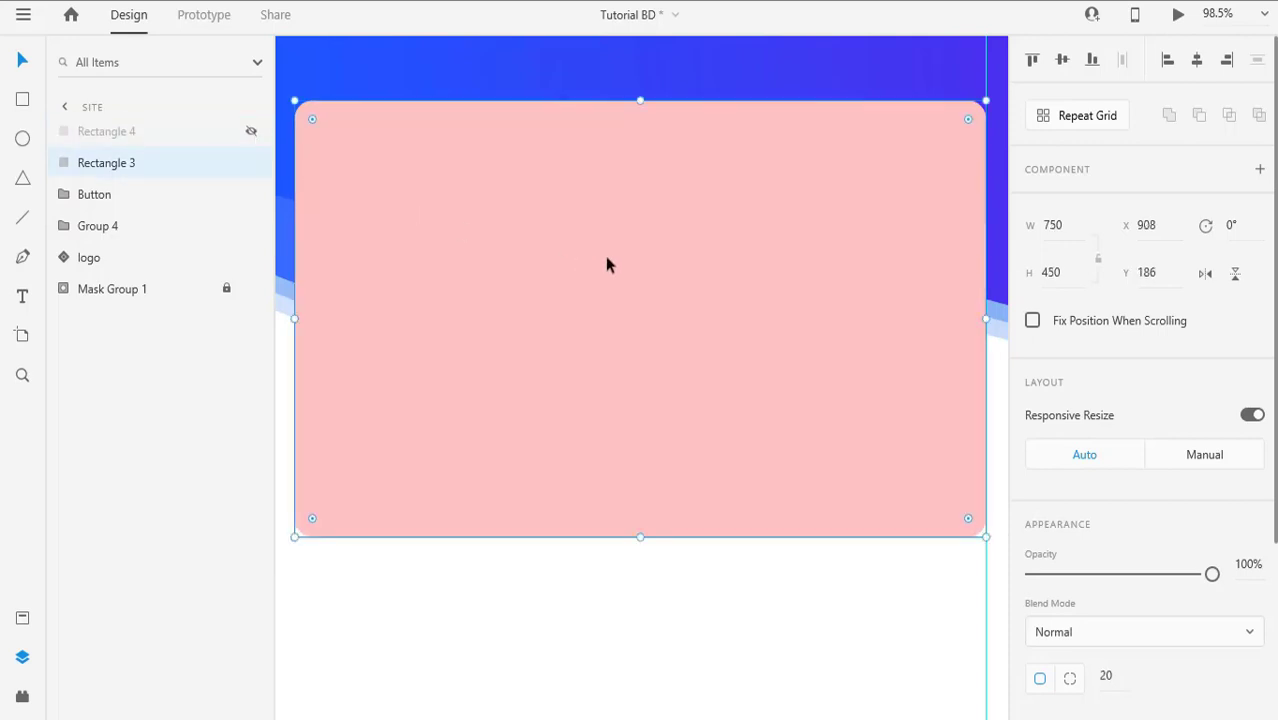
scroll(1120, 560, down, 2)
click(1070, 564)
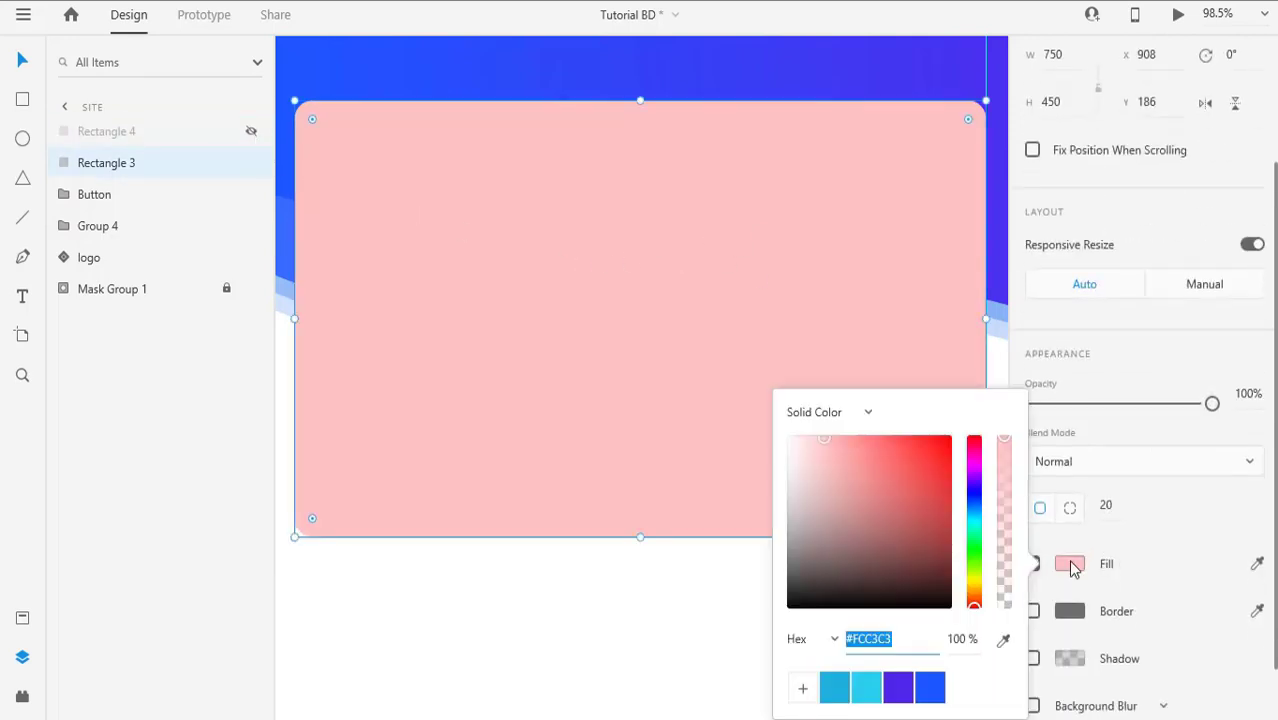
click(826, 414)
click(830, 460)
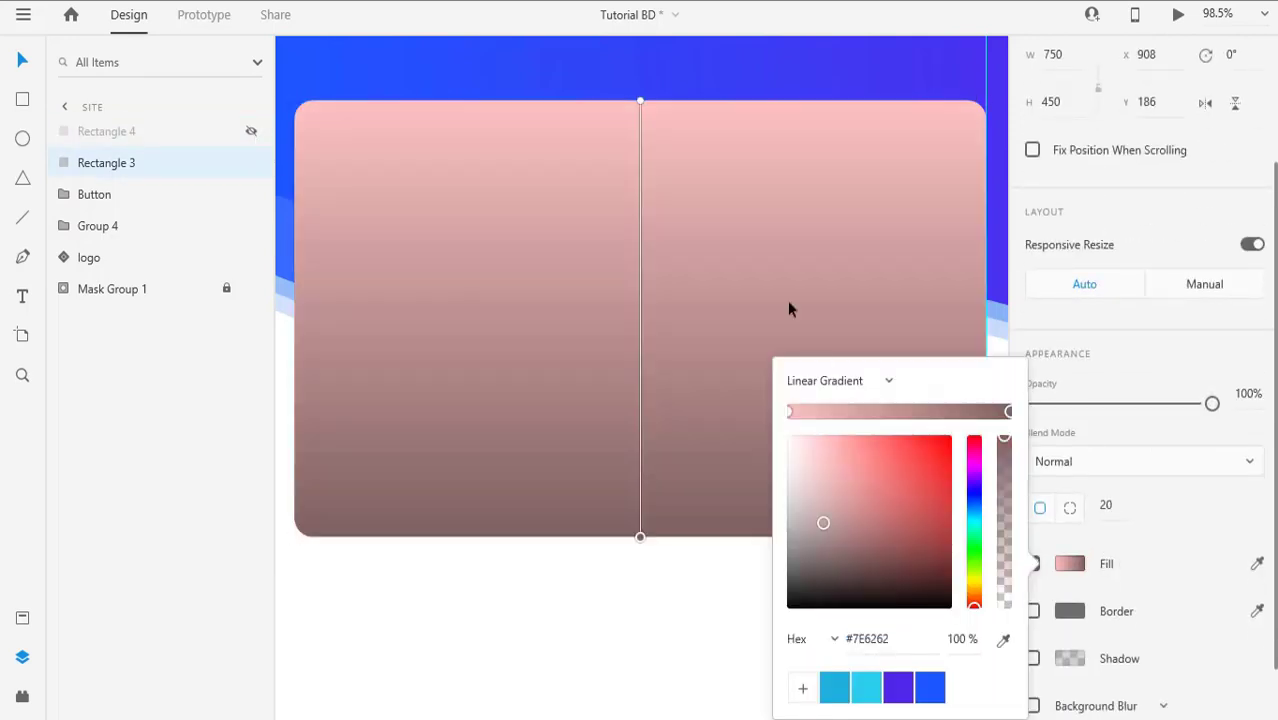
Step: Run the gradient diagonally across the rectangle, from cyan #2BCDEE at its lower left to blue #1C58FF at its upper right
drag(640, 538, 411, 428)
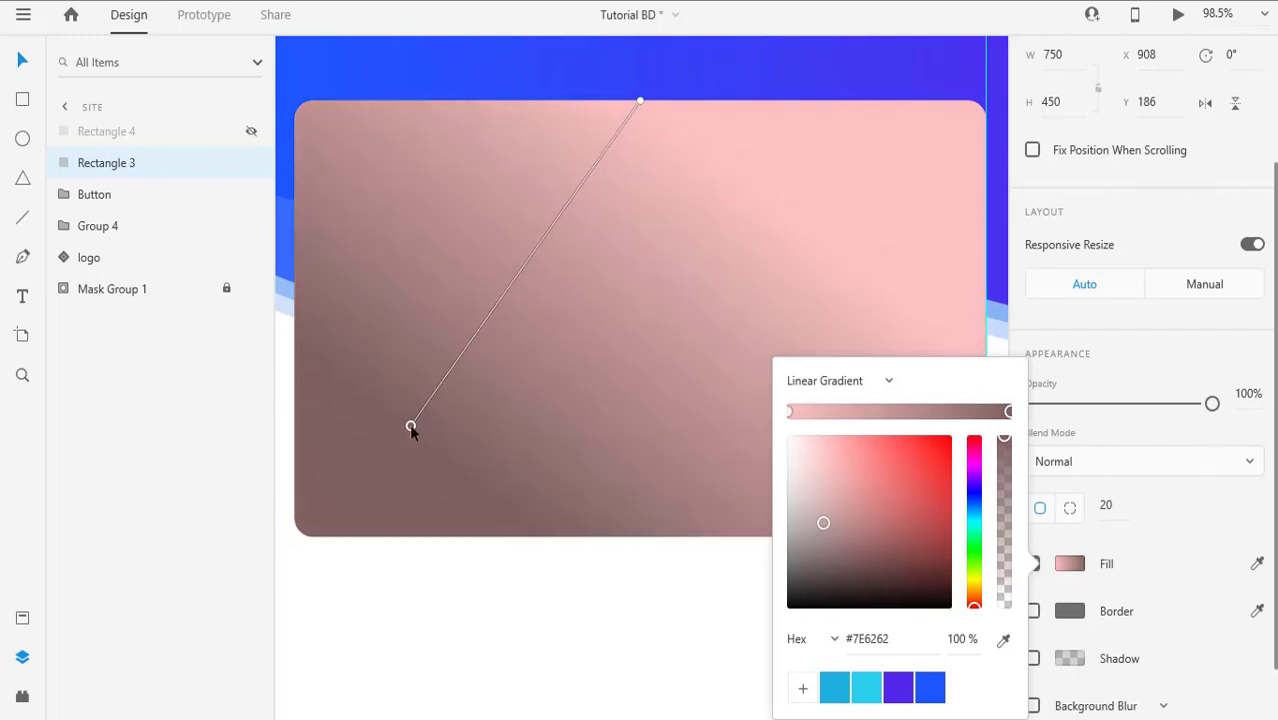
drag(641, 102, 940, 156)
click(906, 690)
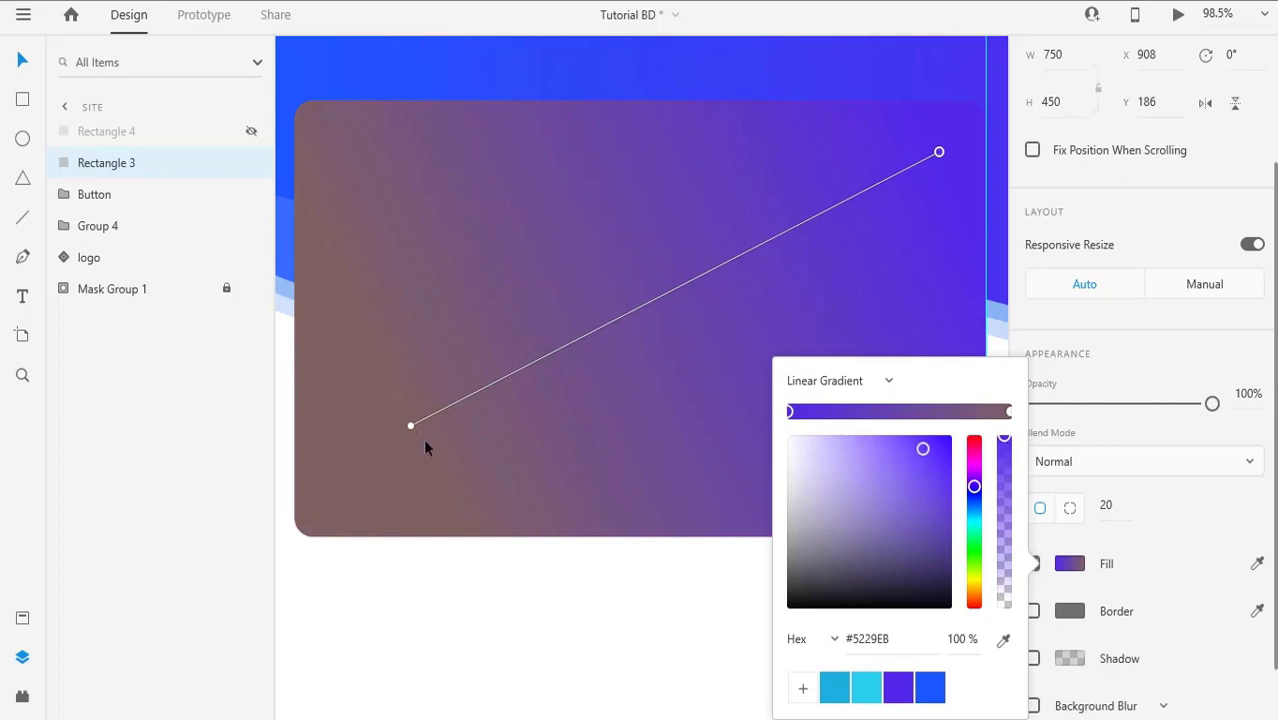
click(411, 427)
click(866, 688)
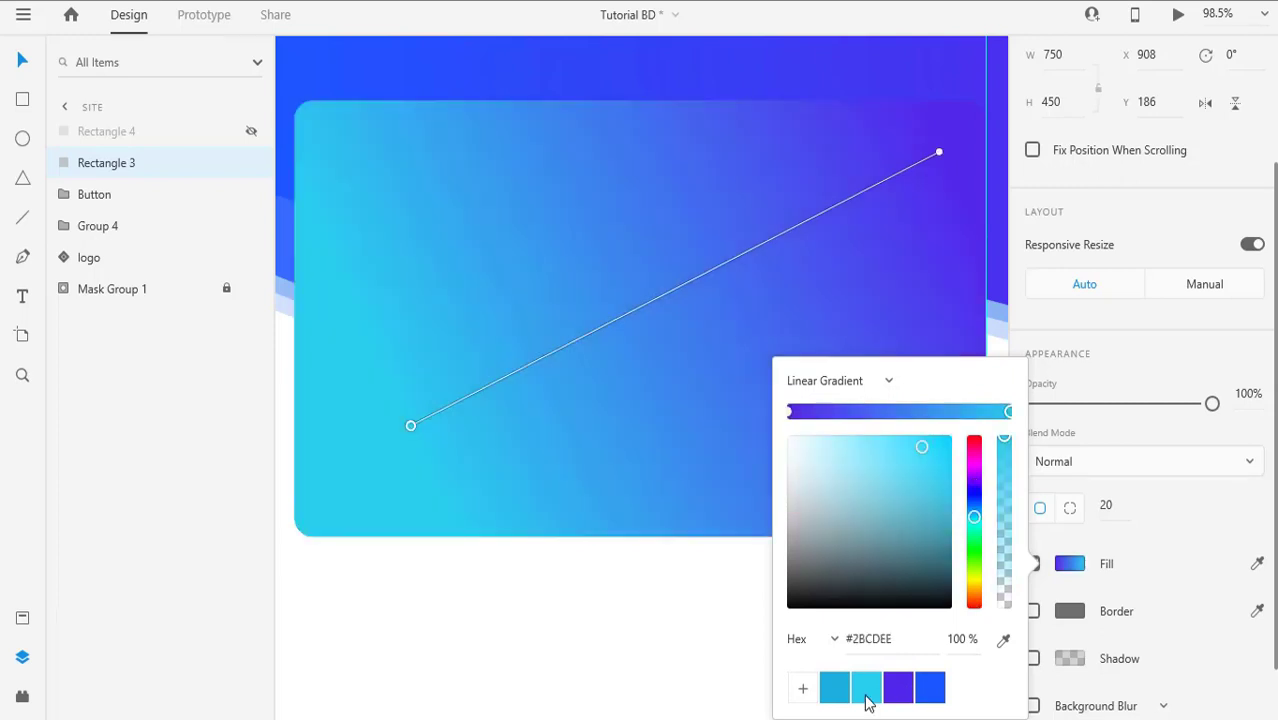
drag(411, 427, 453, 467)
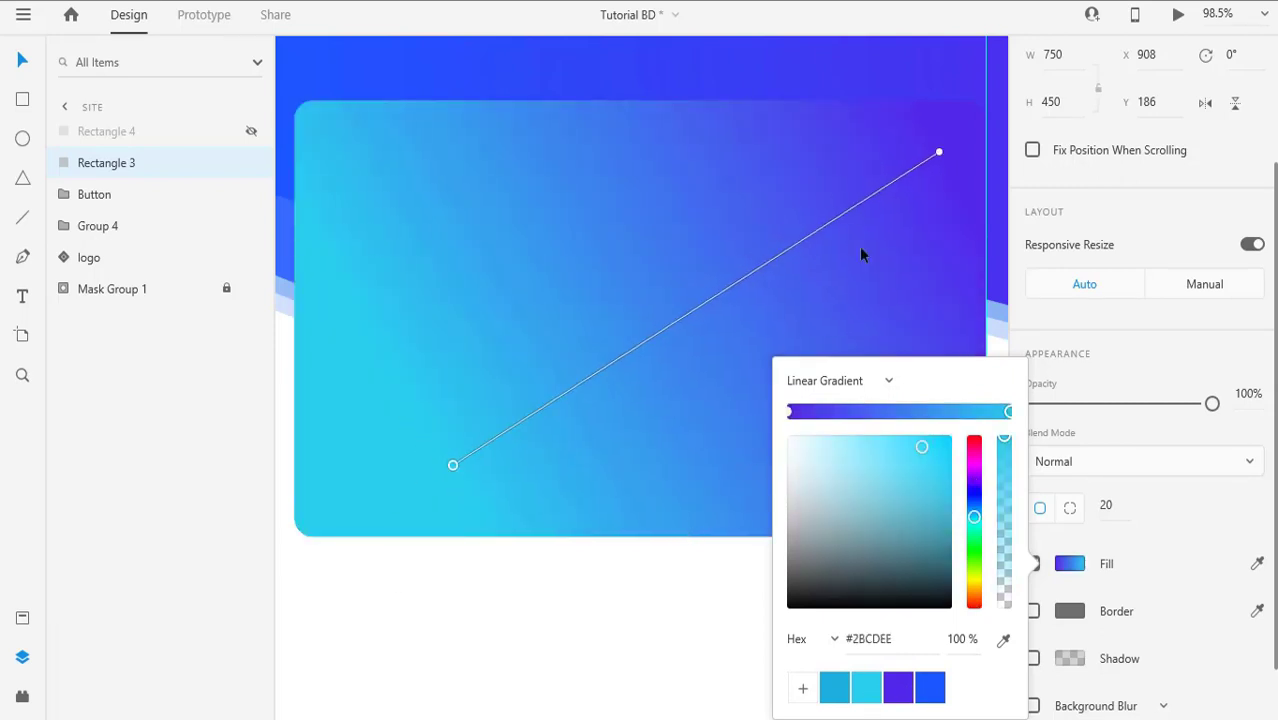
click(938, 153)
click(929, 688)
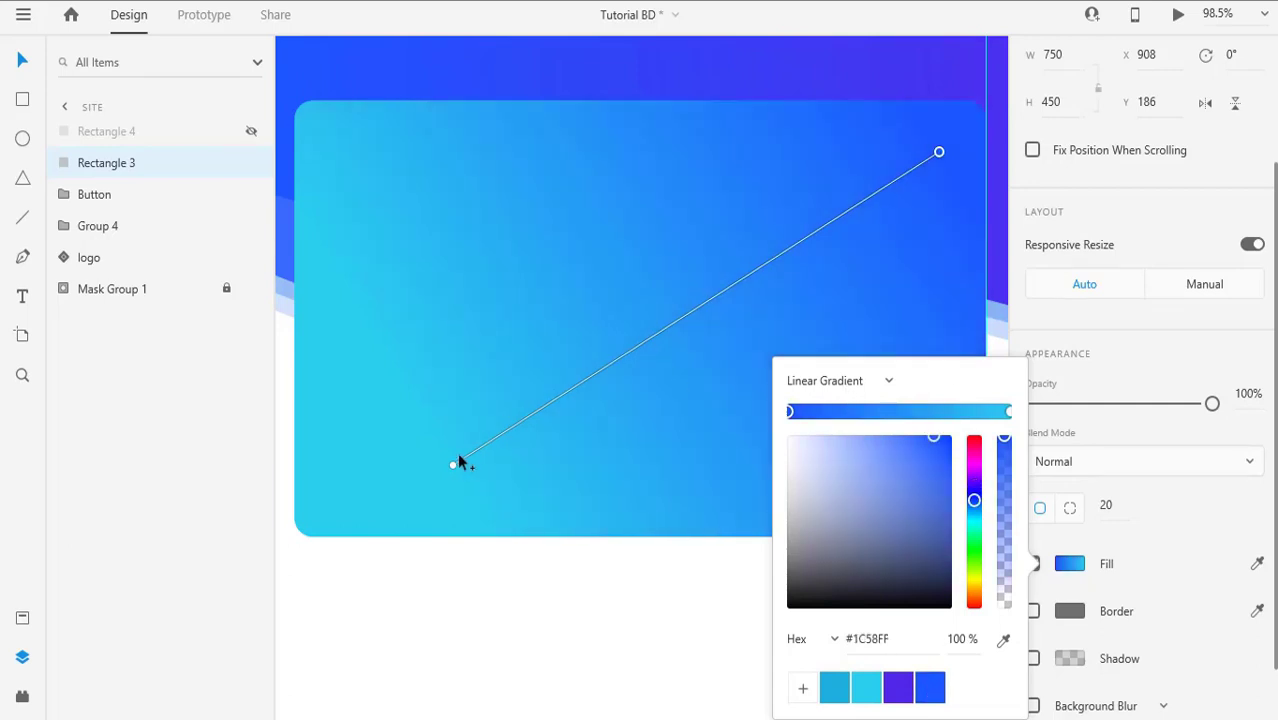
Step: Fine-tune both gradient end points, moving the cyan end slightly up and the blue end closer to the upper-right corner
drag(455, 464, 406, 458)
drag(940, 156, 958, 136)
drag(402, 456, 446, 408)
drag(958, 137, 944, 140)
mouse_move(446, 405)
mouse_down()
mouse_move(490, 394)
mouse_move(470, 401)
mouse_up()
click(690, 206)
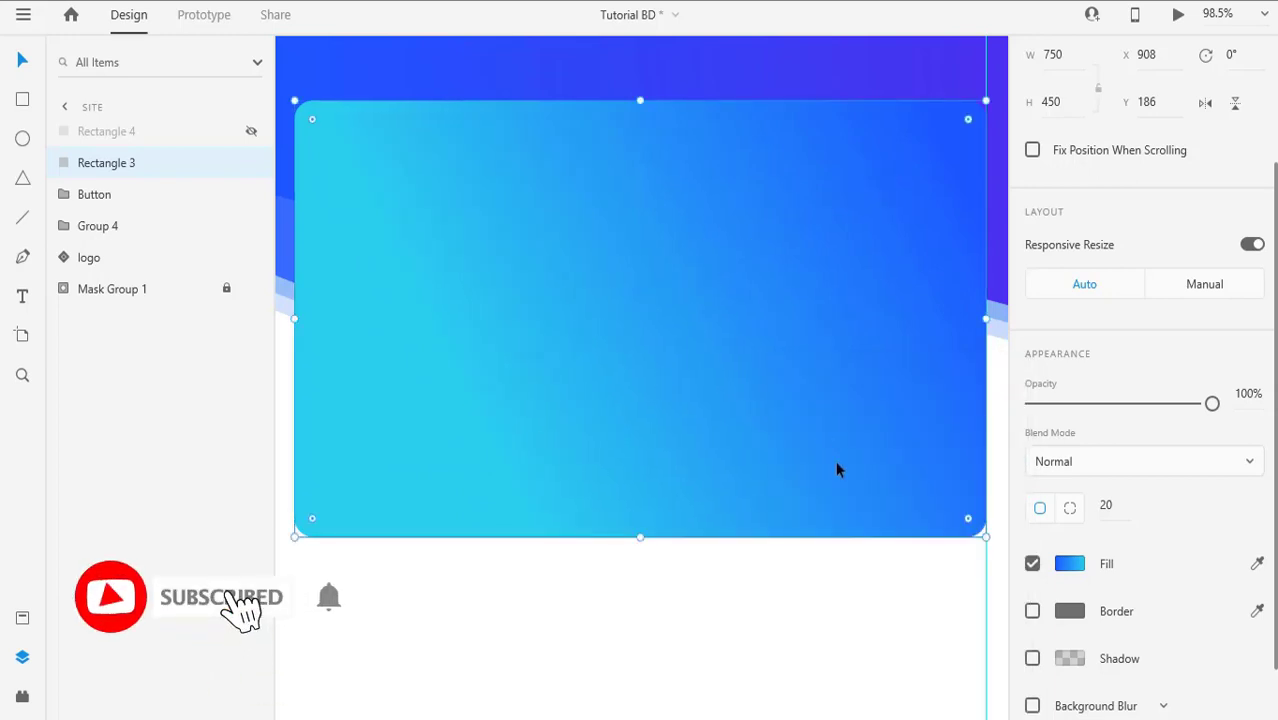
Step: Show the green rectangle again and fill it with the image Website.jpg from the Pictures folder in File Explorer
click(252, 131)
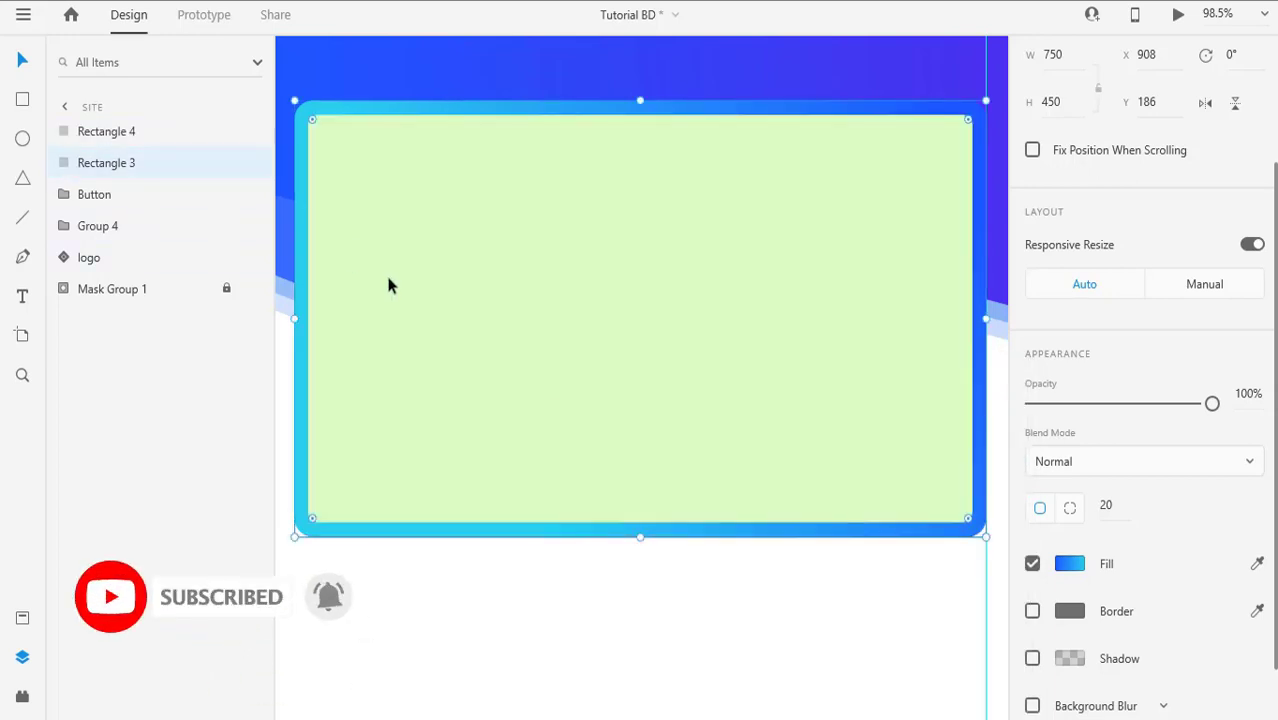
click(678, 617)
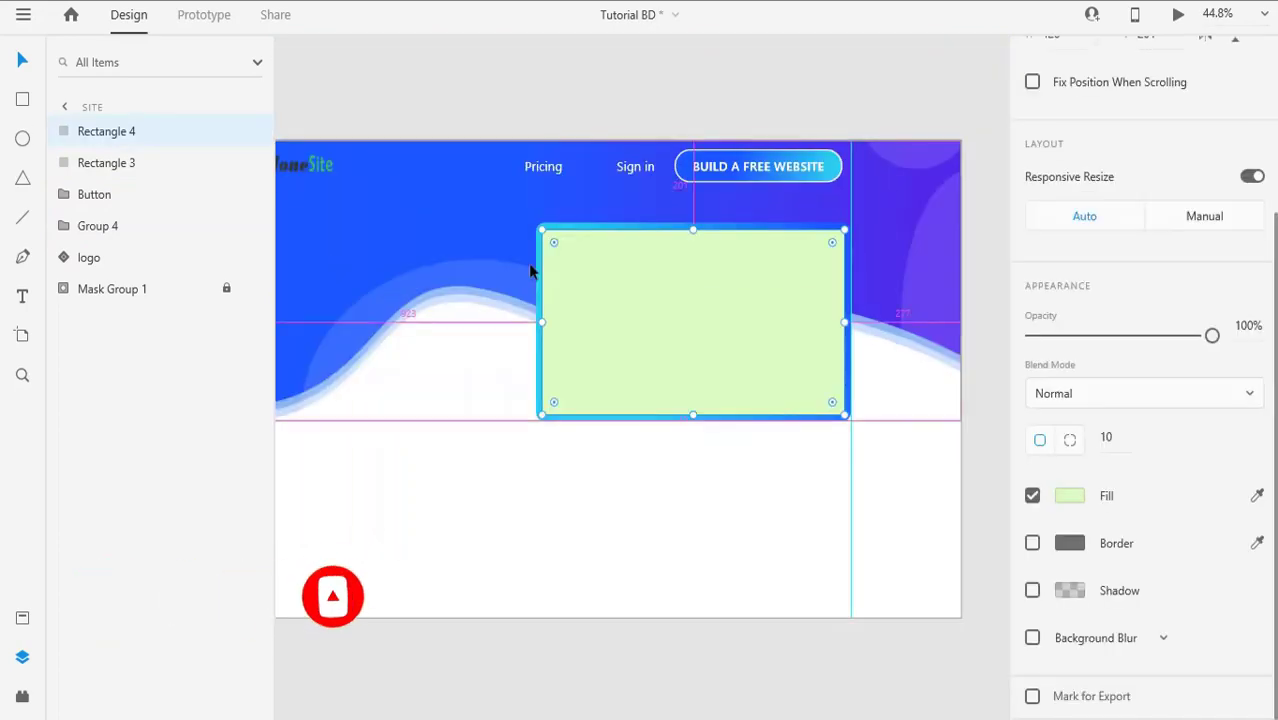
key(alt+Tab)
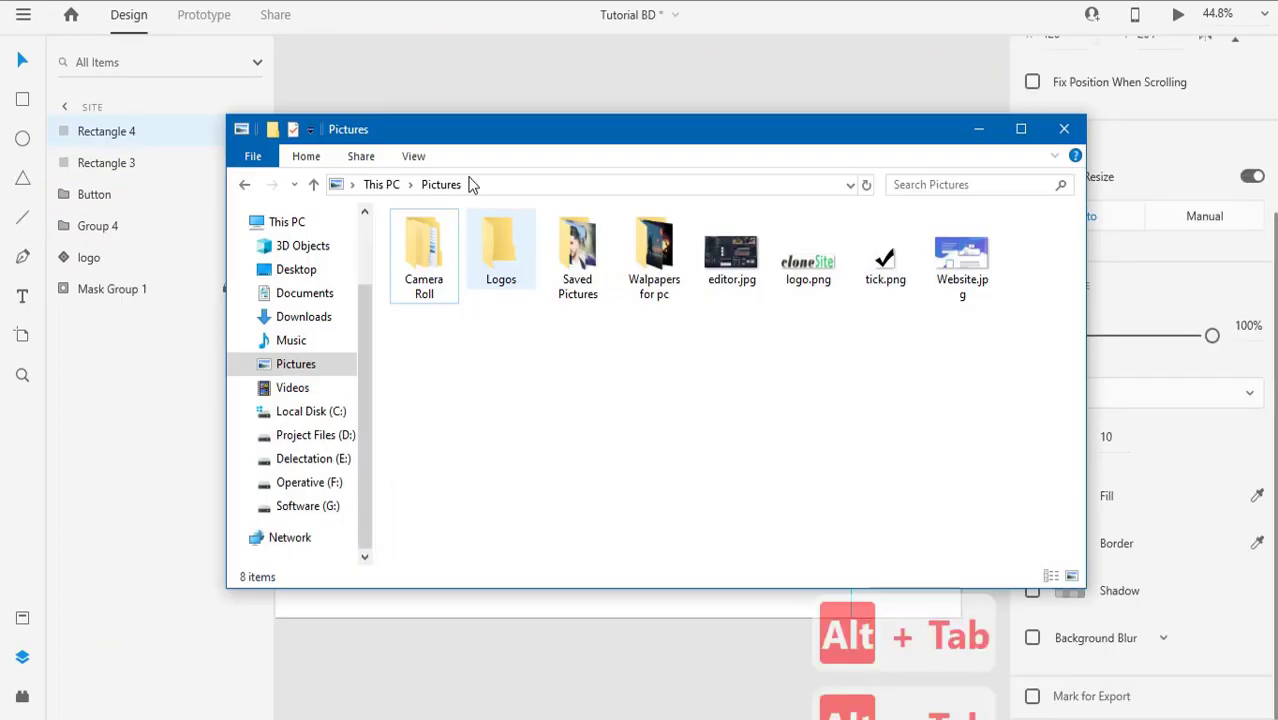
drag(559, 148, 440, 455)
drag(872, 574, 684, 345)
click(593, 522)
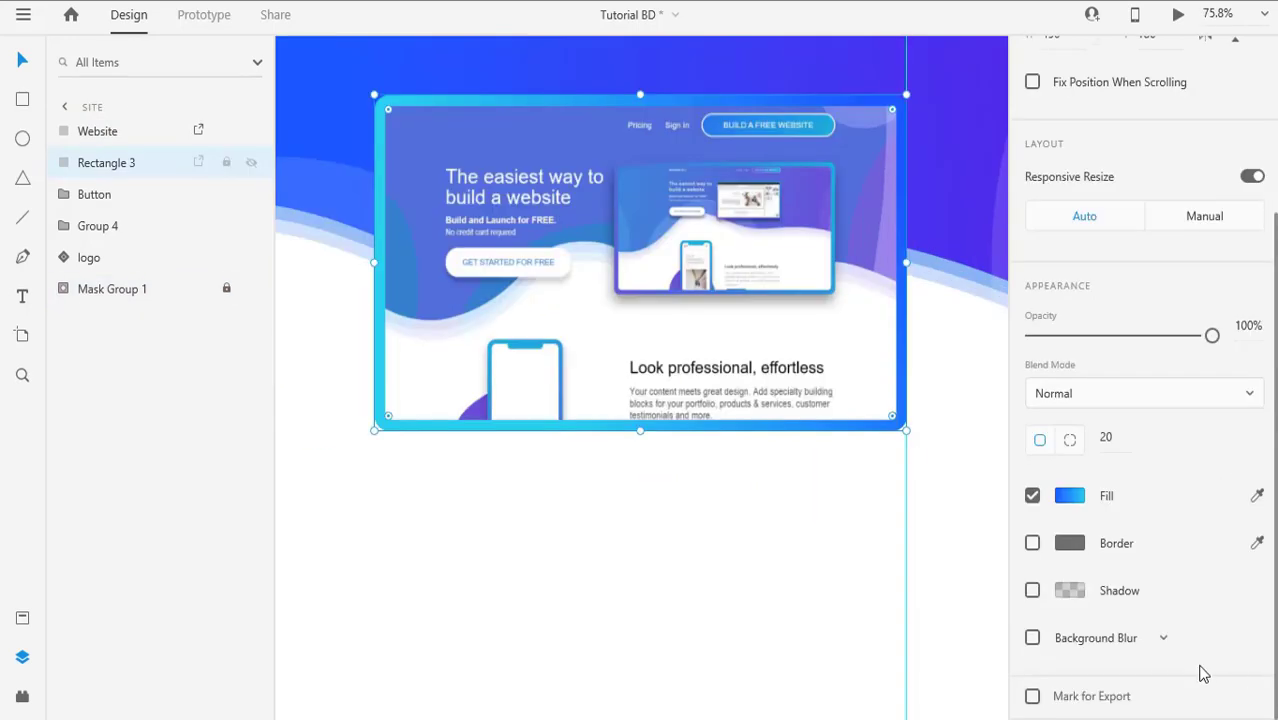
Step: Enable a shadow on the gradient frame rectangle and set its horizontal offset to 15
click(1033, 591)
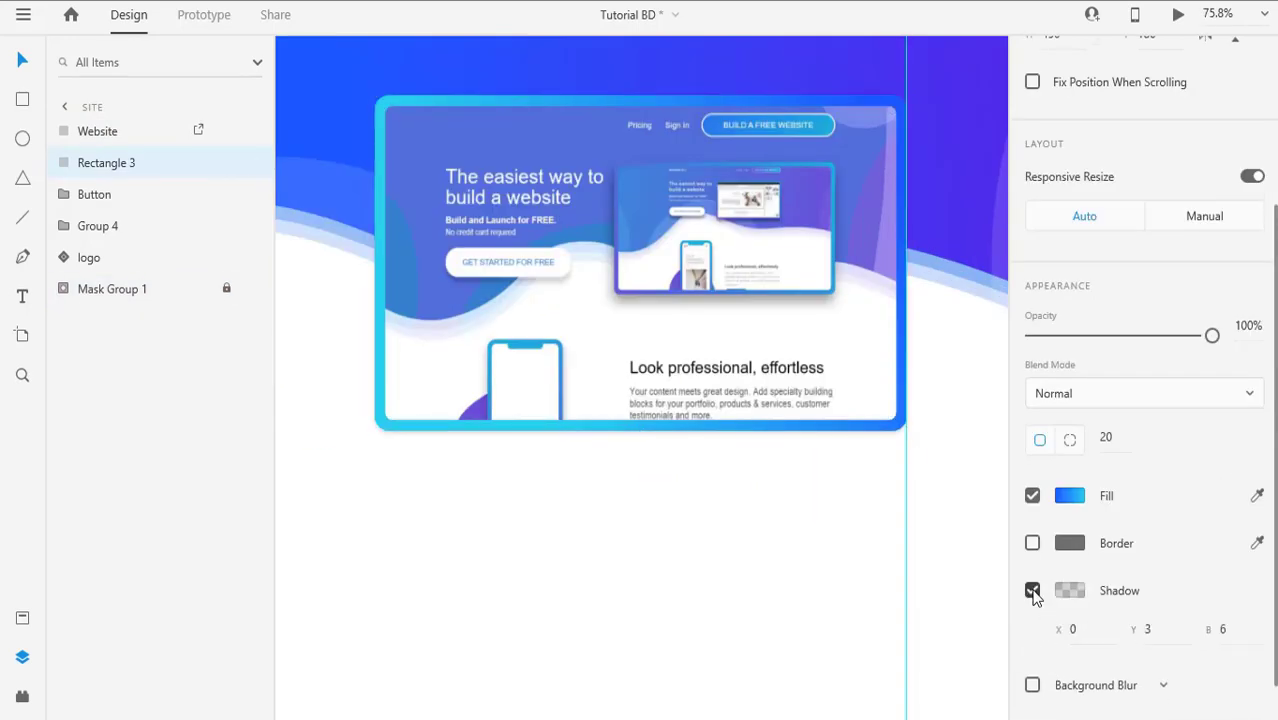
scroll(1148, 619, down, 1)
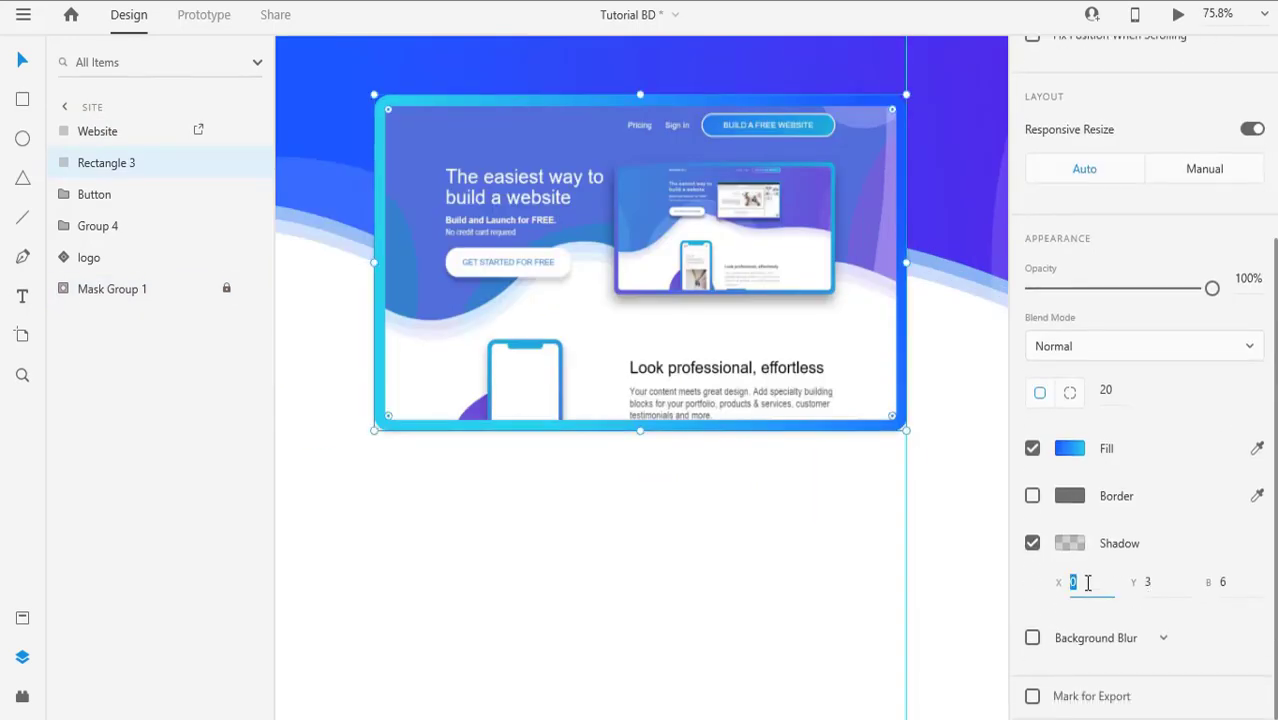
key(Up)
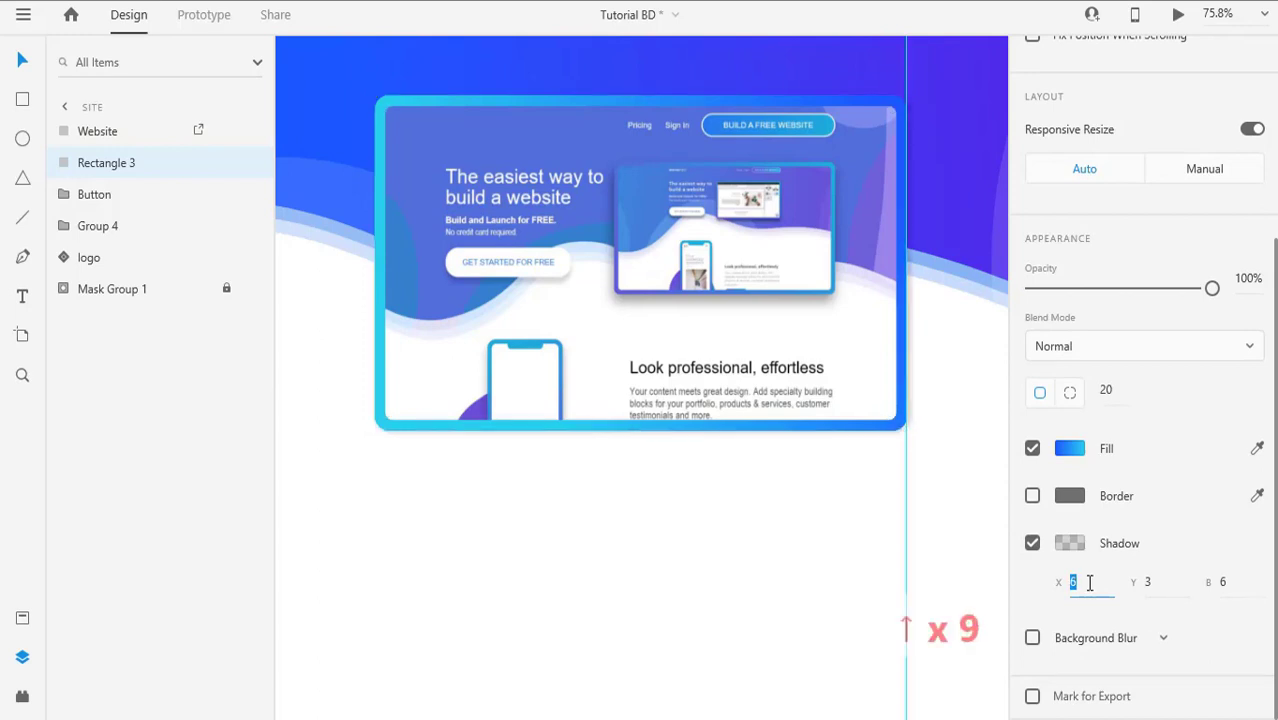
key(Up)
key(Up)
key(Up)
key(Up)
key(Up)
key(Up)
Step: Set the frame shadow's vertical offset to 20 and its blur to 19
click(1150, 583)
key(Up)
key(Up)
key(Up)
key(Up)
key(Up)
key(Up)
key(Up)
key(Up)
key(Up)
key(Up)
key(Up)
key(Up)
key(Up)
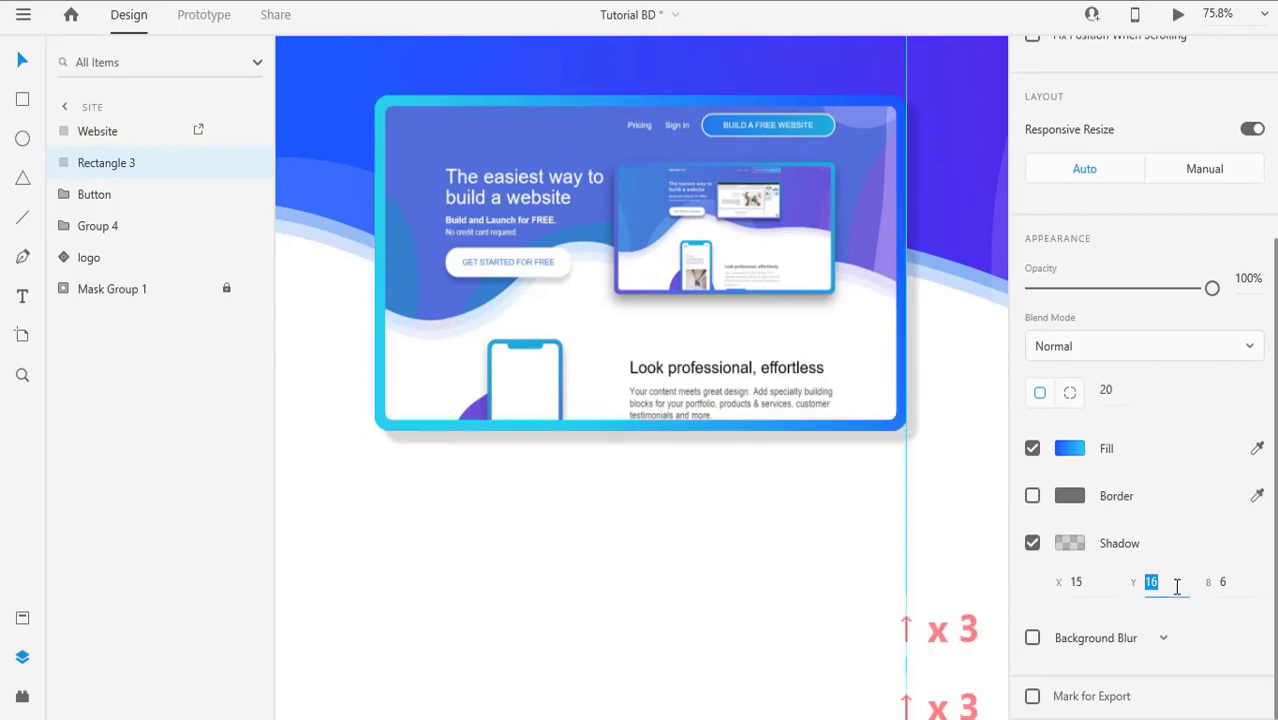
key(Up)
key(Up)
key(Up)
key(Up)
click(1107, 585)
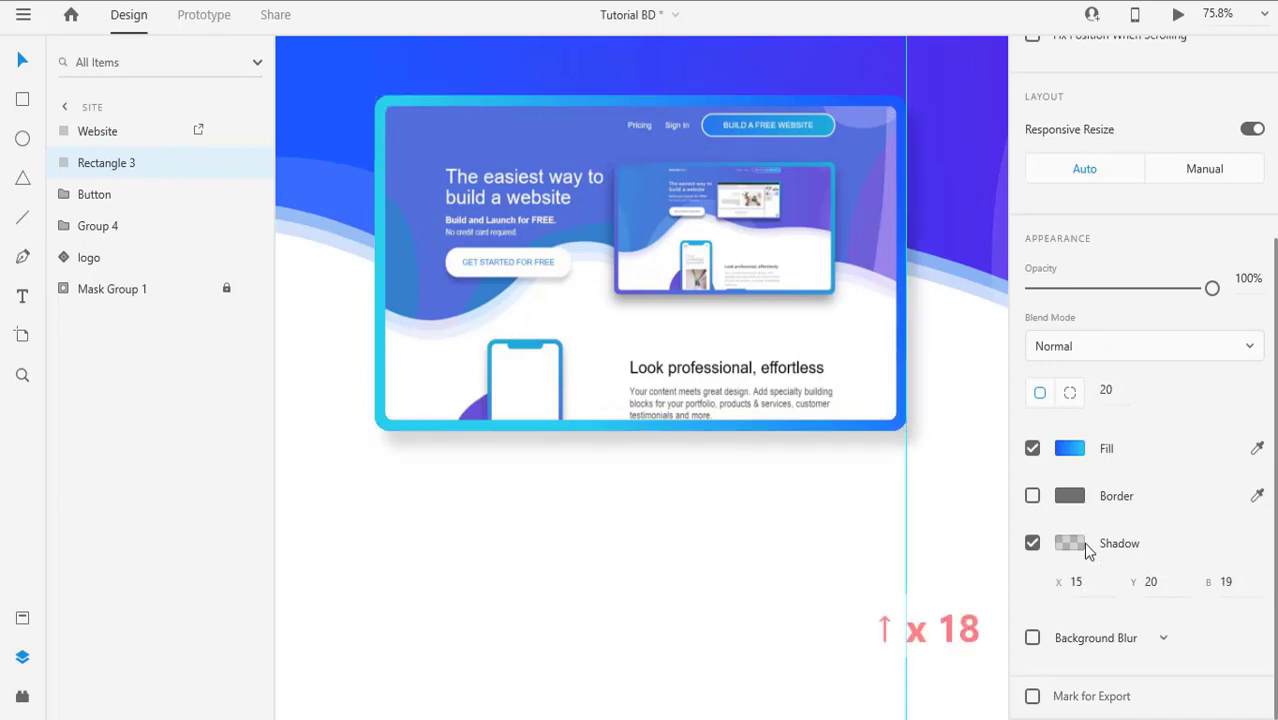
Step: Set the opacity of the gradient frame's black shadow to 30%
click(1084, 546)
drag(1004, 556, 1004, 535)
click(960, 612)
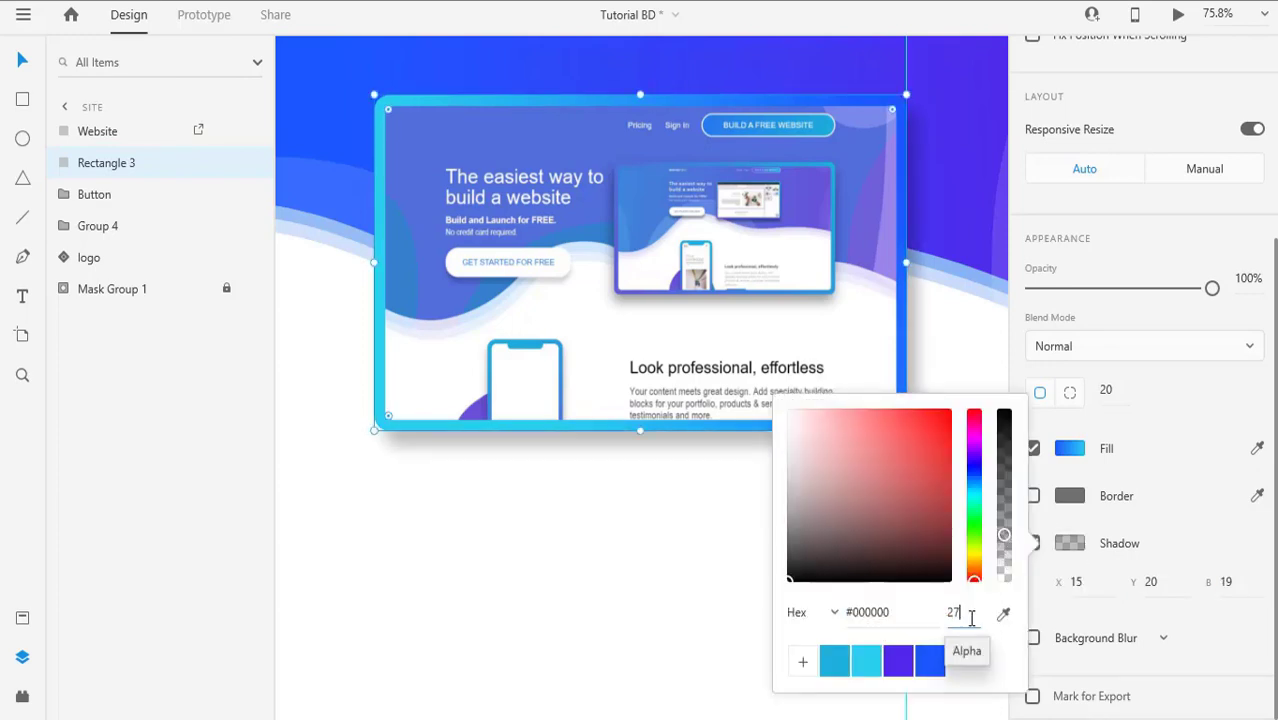
text(30)
key(Return)
click(575, 610)
Step: Set the gradient frame's shadow blur to 25 and its vertical offset to 25
click(754, 417)
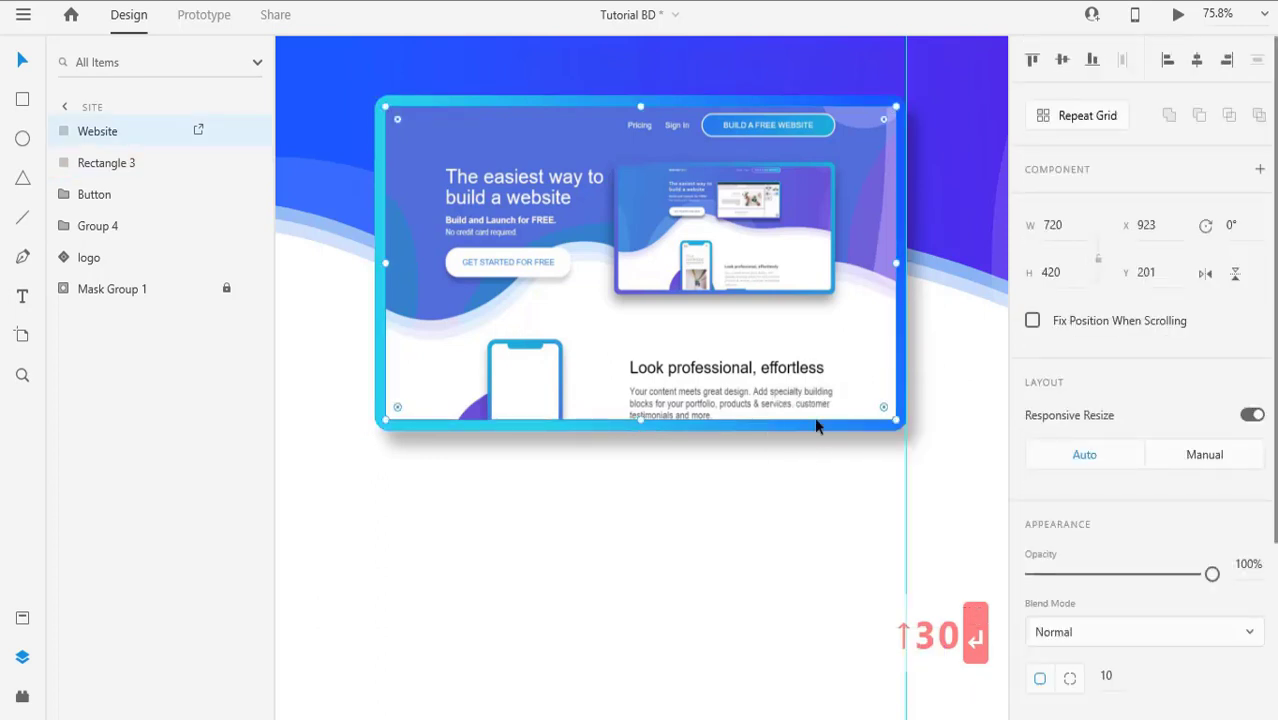
click(816, 425)
scroll(1228, 582, down, 3)
click(1226, 583)
key(Up)
key(Up)
key(Up)
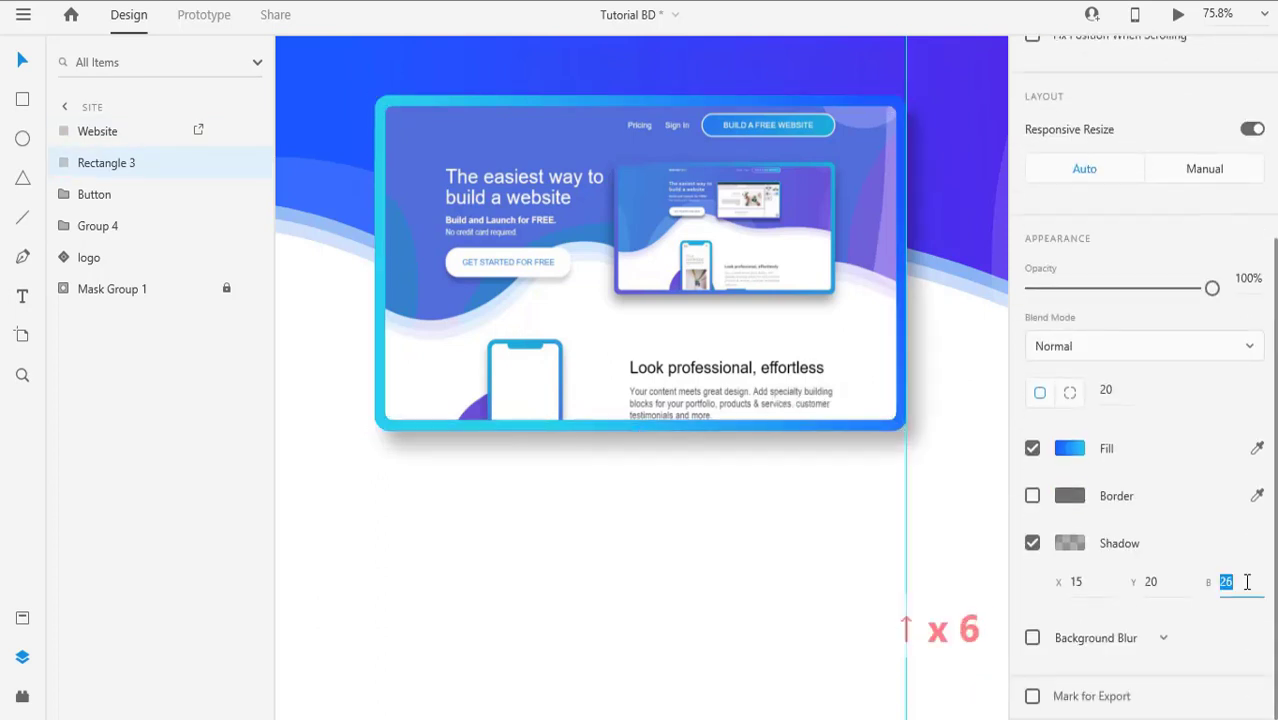
key(Down)
click(1184, 588)
key(Up)
key(Up)
key(Up)
key(Up)
key(Up)
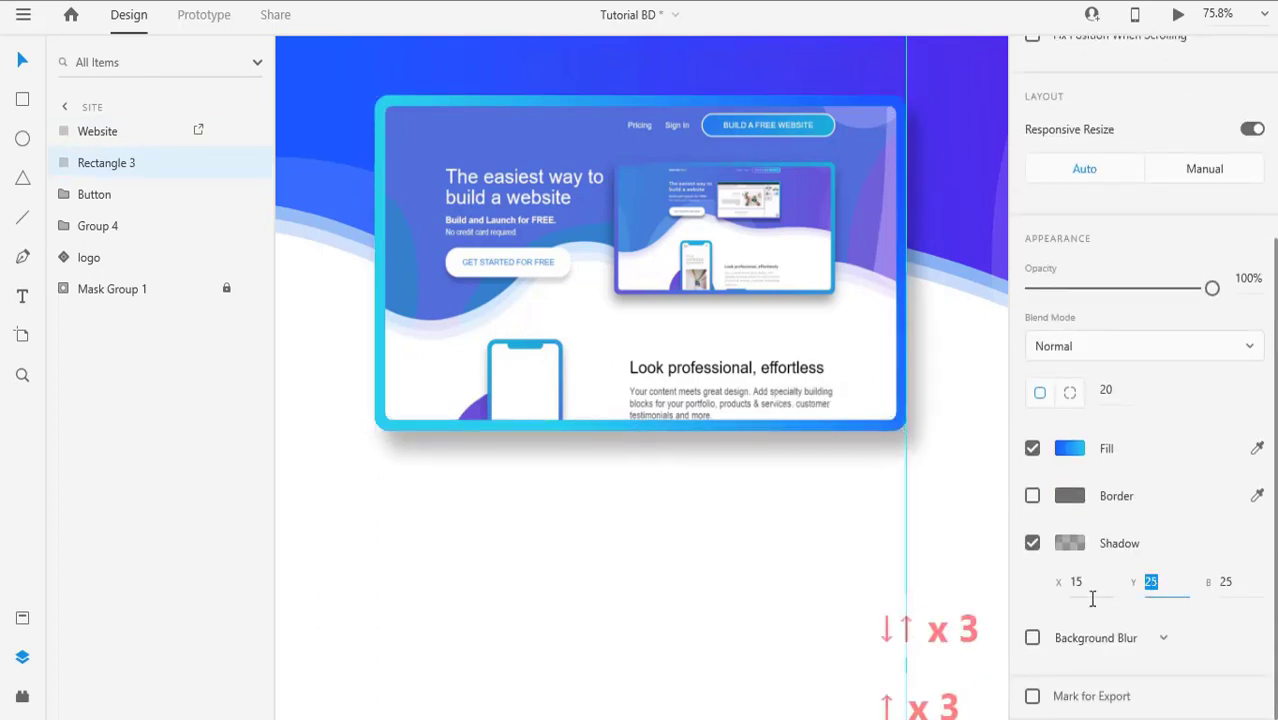
Step: Set the frame's shadow to a horizontal offset of -20, a vertical offset of 30 and a blur of 35
click(1102, 585)
click(764, 576)
scroll(592, 495, down, 5)
drag(604, 571, 668, 456)
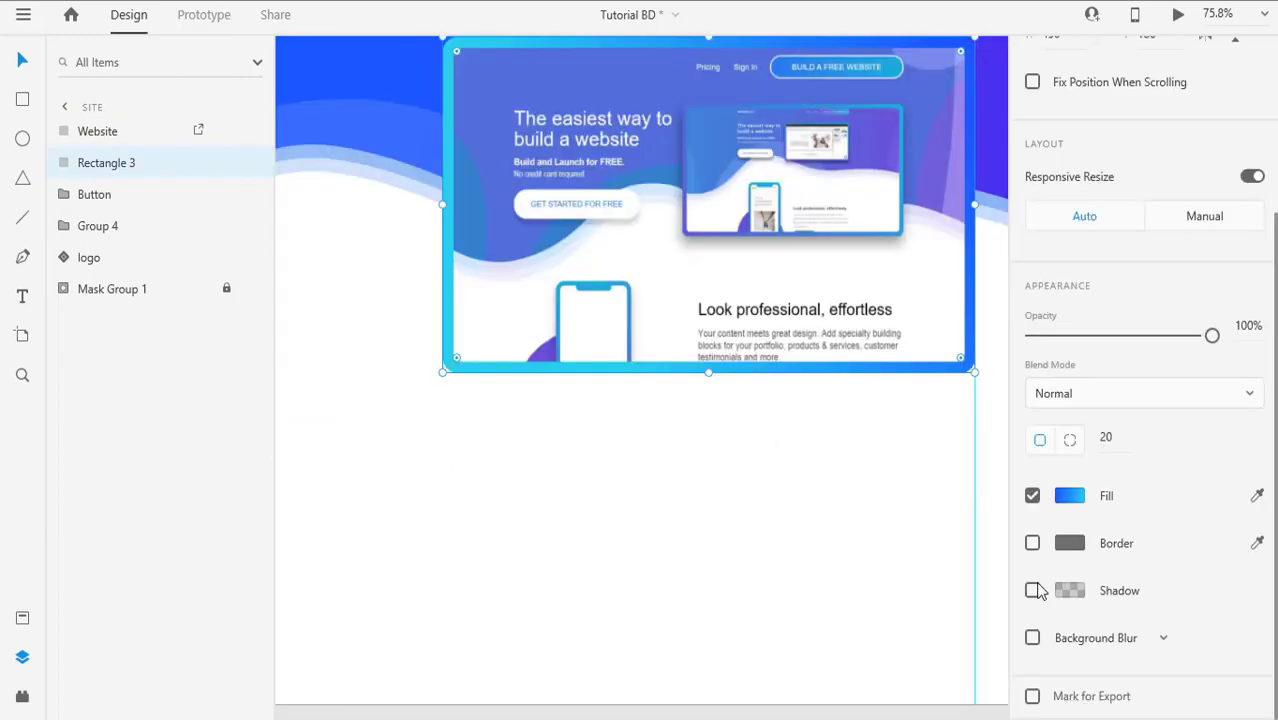
Step: Compare the frame with its shadow switched off and on, leaving the shadow enabled
click(1032, 590)
click(1032, 590)
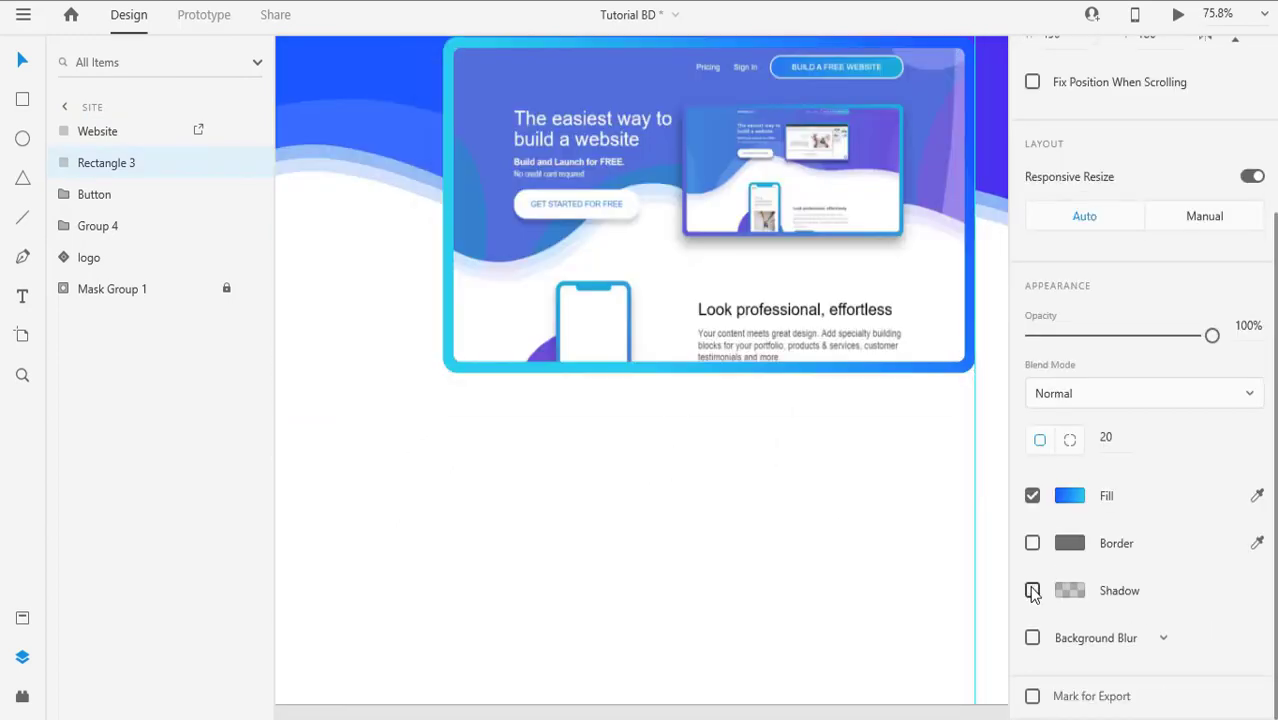
click(1032, 590)
click(1032, 590)
click(1032, 590)
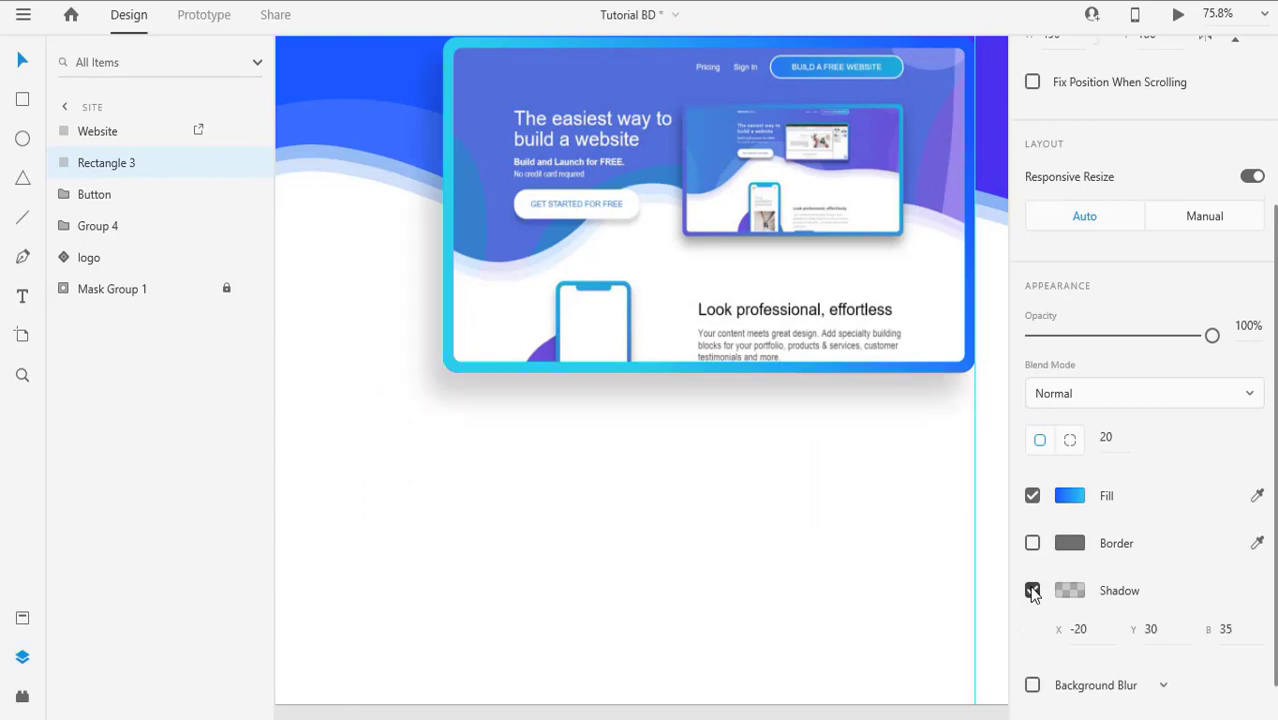
Step: Group the website screenshot with its gradient frame, then move the group aside and undo that move
click(761, 535)
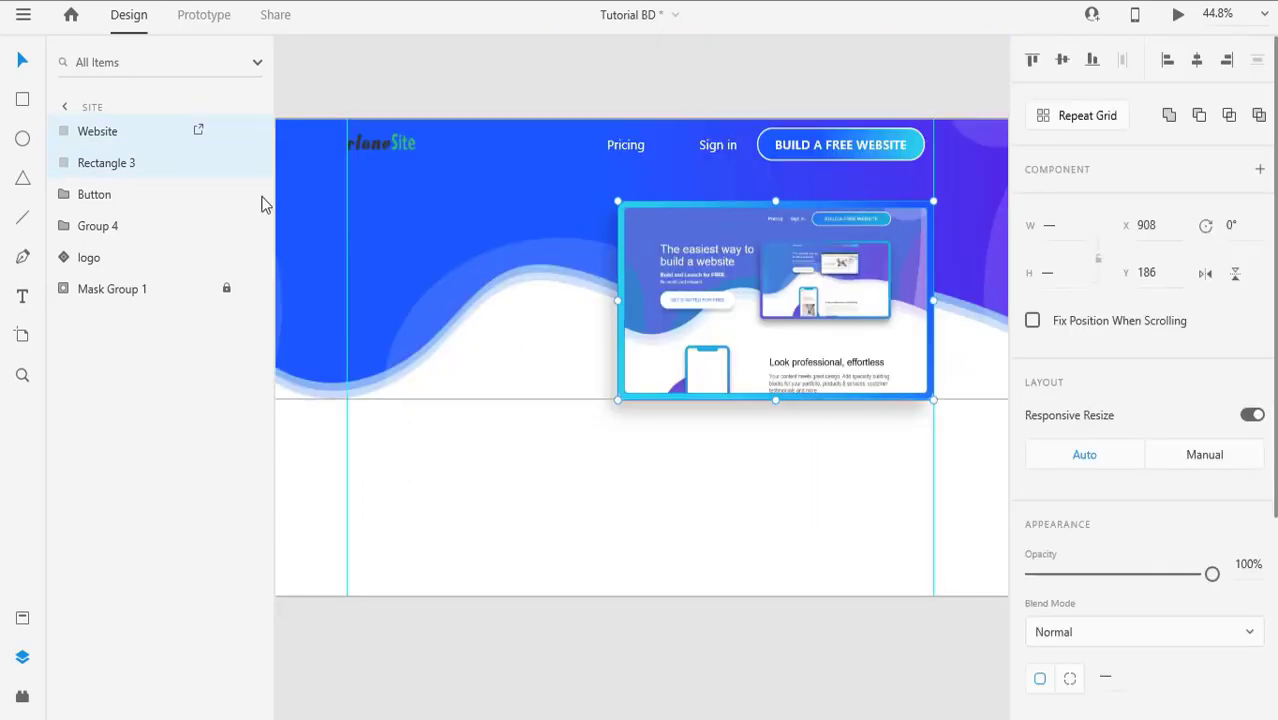
key(ctrl+g)
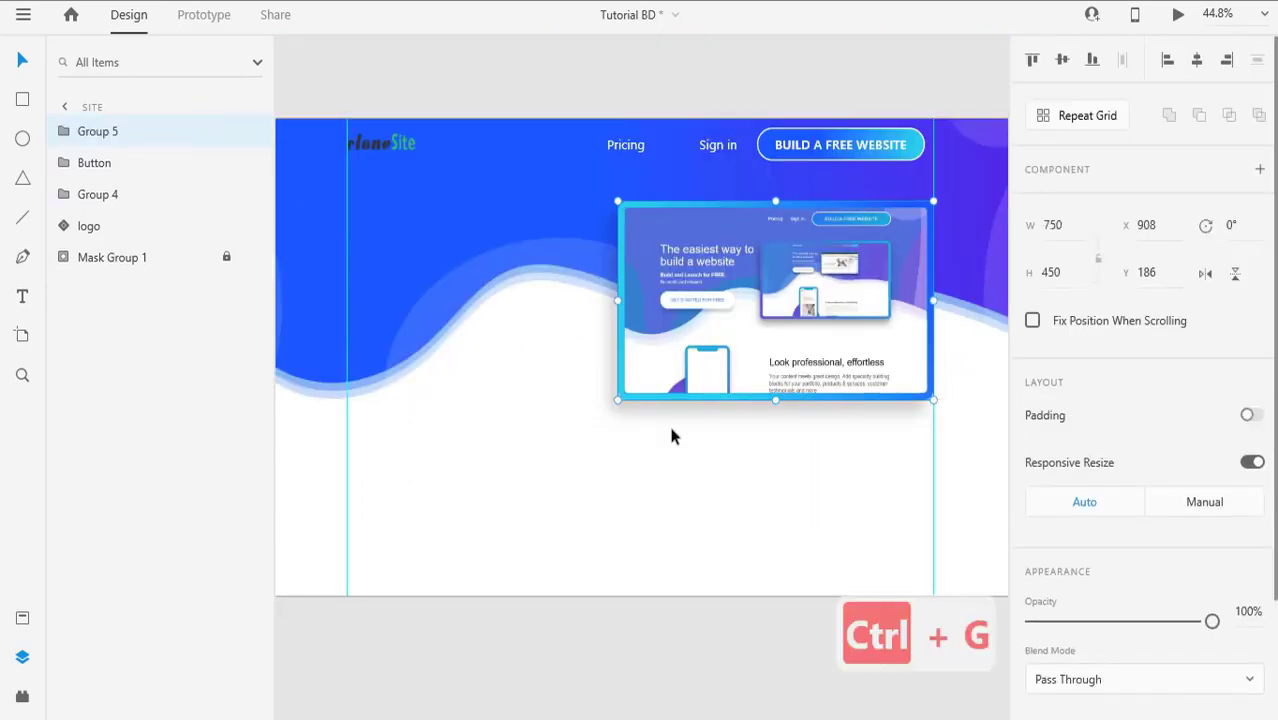
drag(760, 320, 487, 419)
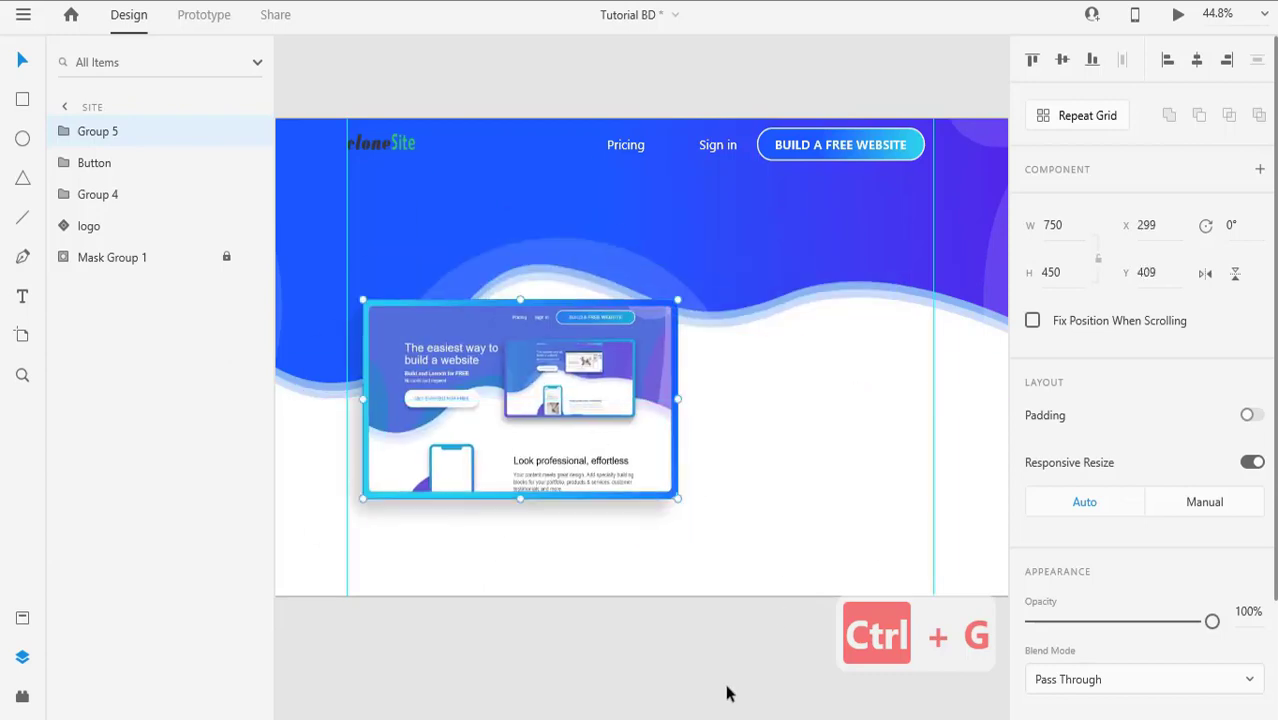
key(ctrl+z)
Step: Add a two-line headline in the blue header area reading "The easiest way to" and "build a website"
click(510, 287)
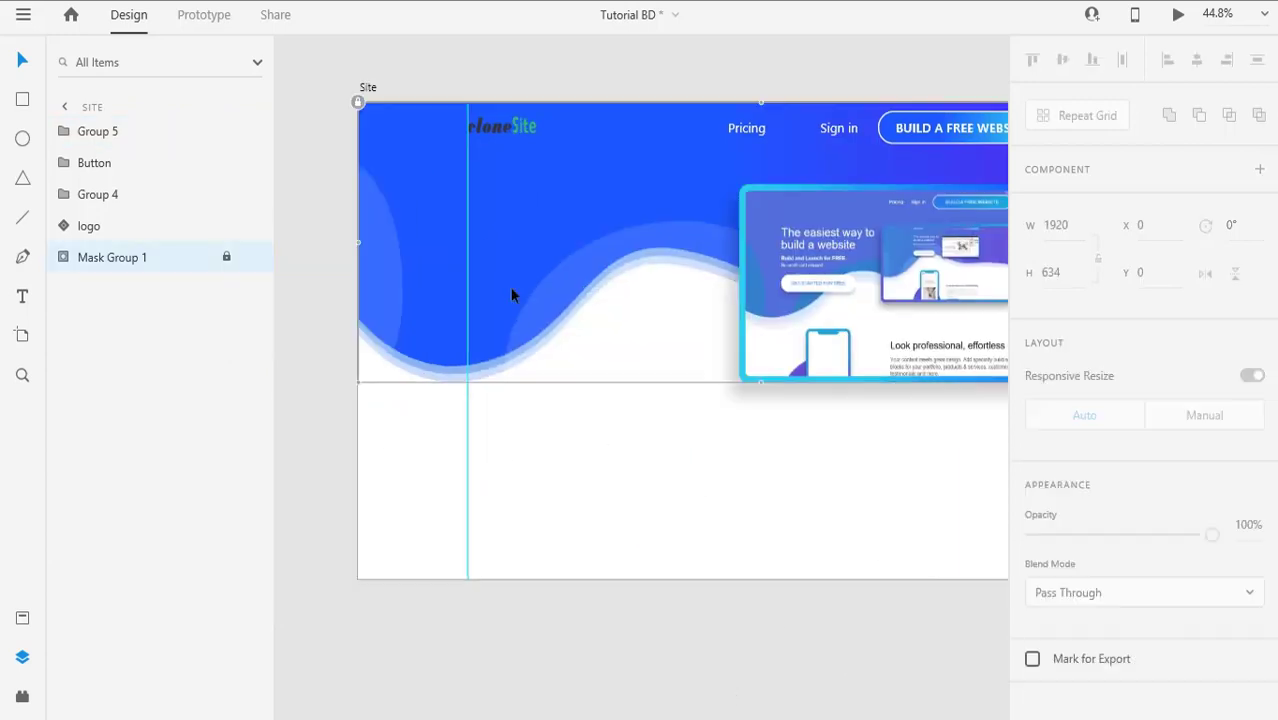
key(t)
click(503, 272)
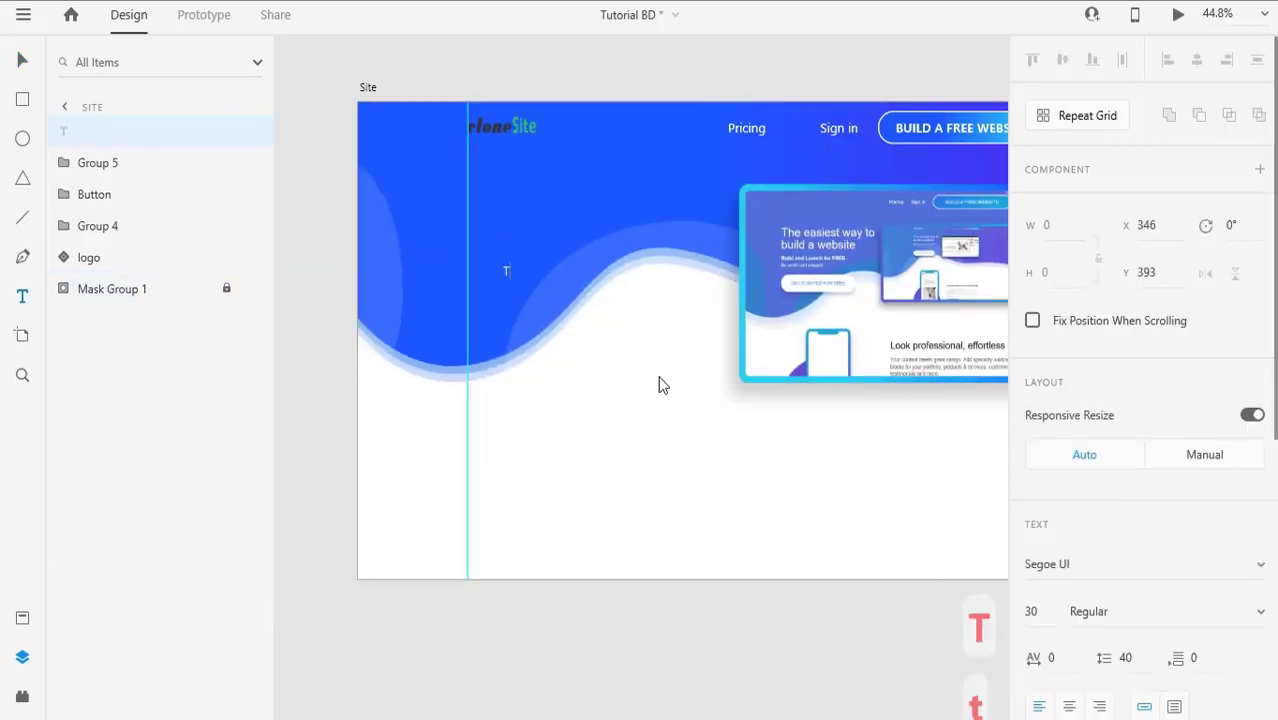
text(The Easy)
key(BackSpace)
key(BackSpace)
key(BackSpace)
key(BackSpace)
text(eas)
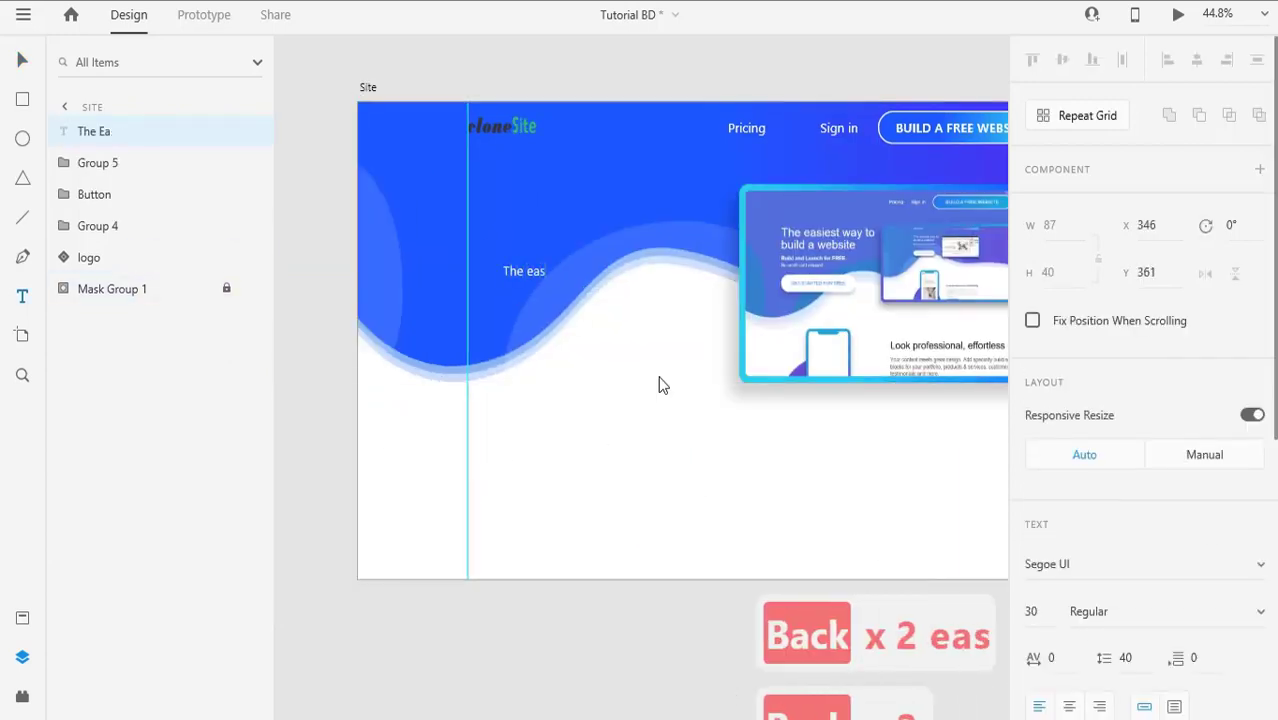
text(iest way to build)
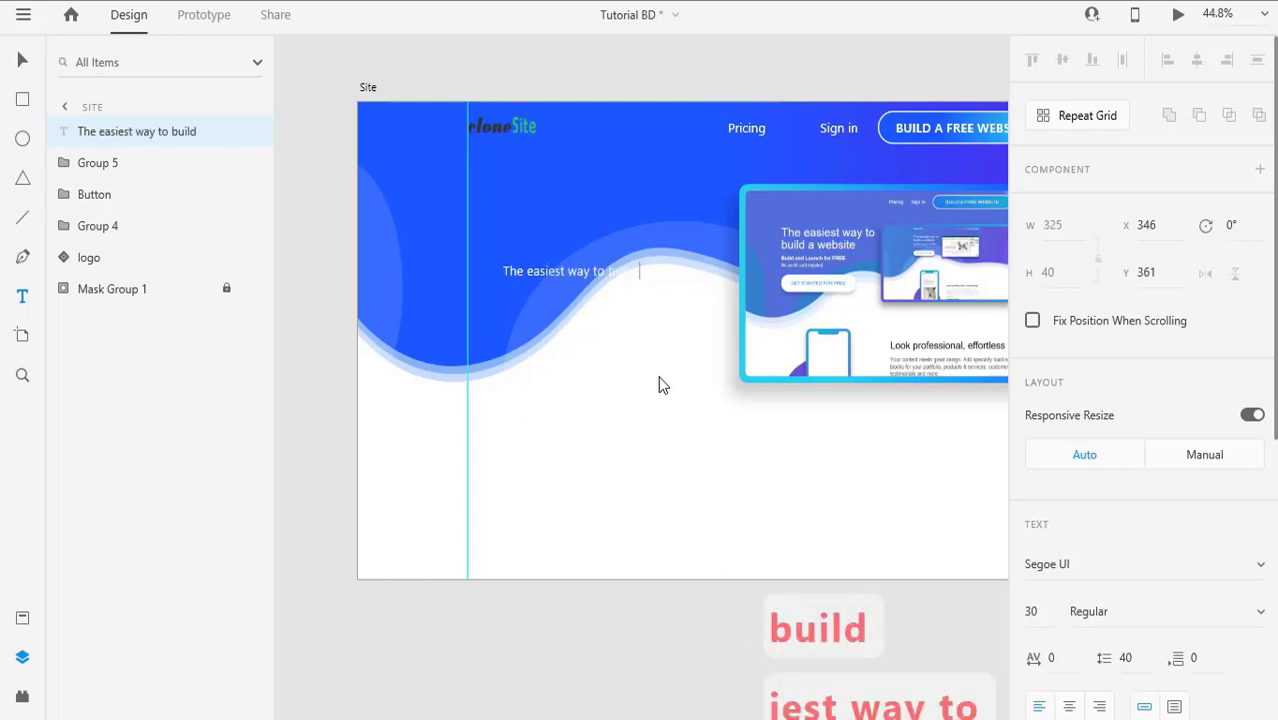
key(BackSpace)
key(BackSpace)
key(BackSpace)
key(BackSpace)
key(BackSpace)
key(BackSpace)
key(Return)
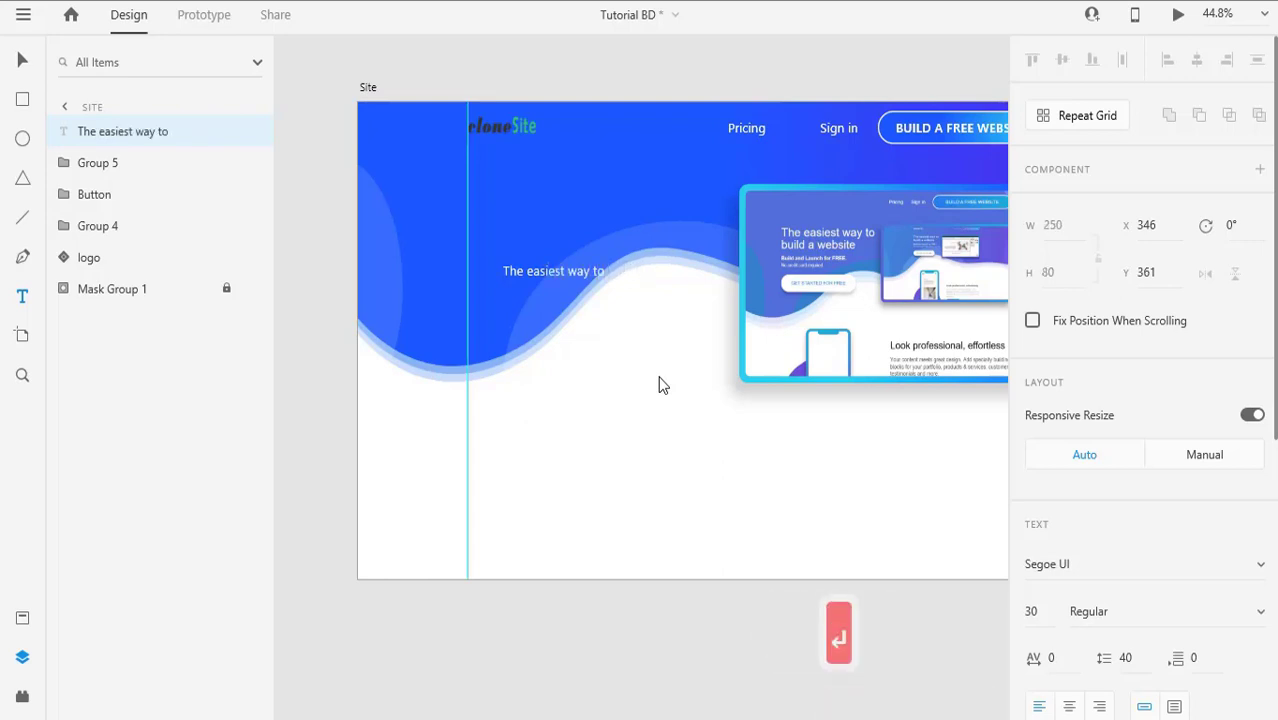
text(build a website)
key(Escape)
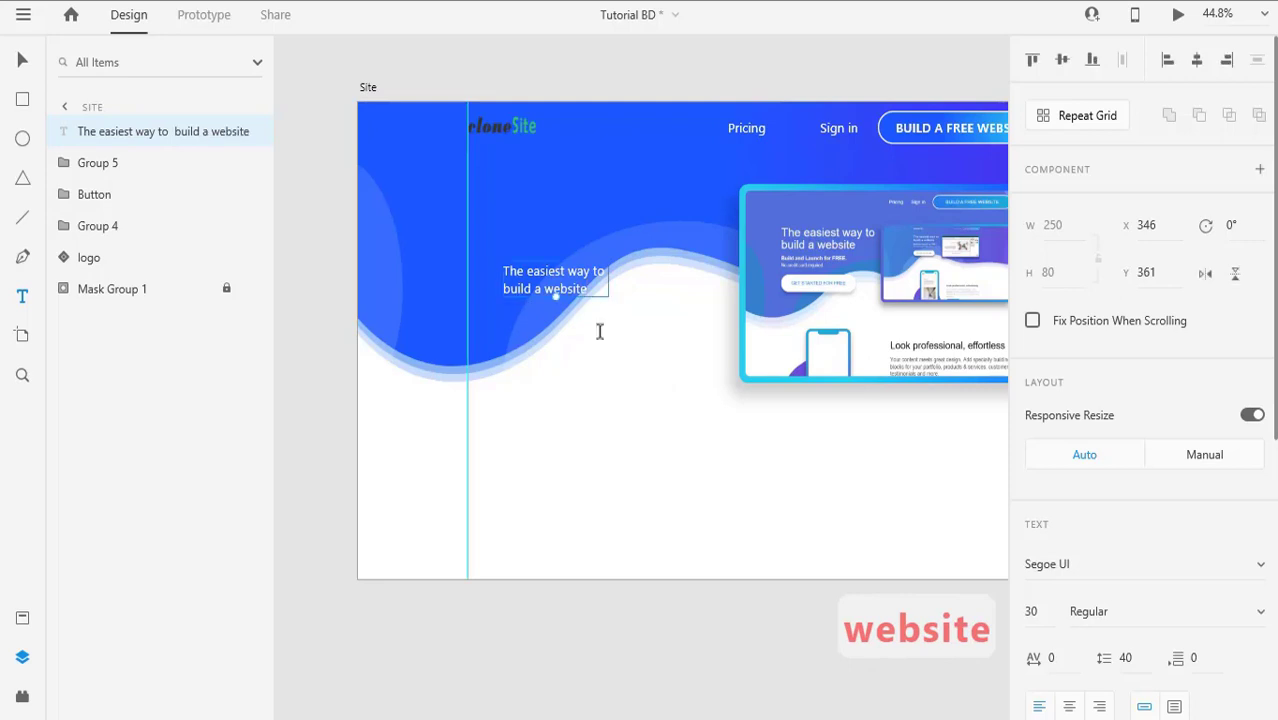
Step: Move the headline to the left guide at X 262, Y 186 and set its font size to 65
key(v)
drag(543, 278, 527, 222)
double_click(527, 222)
scroll(1048, 440, down, 2)
click(1048, 440)
text(60)
Step: Try the Segoe UI Emoji font on the headline and switch back to Segoe UI
click(1257, 395)
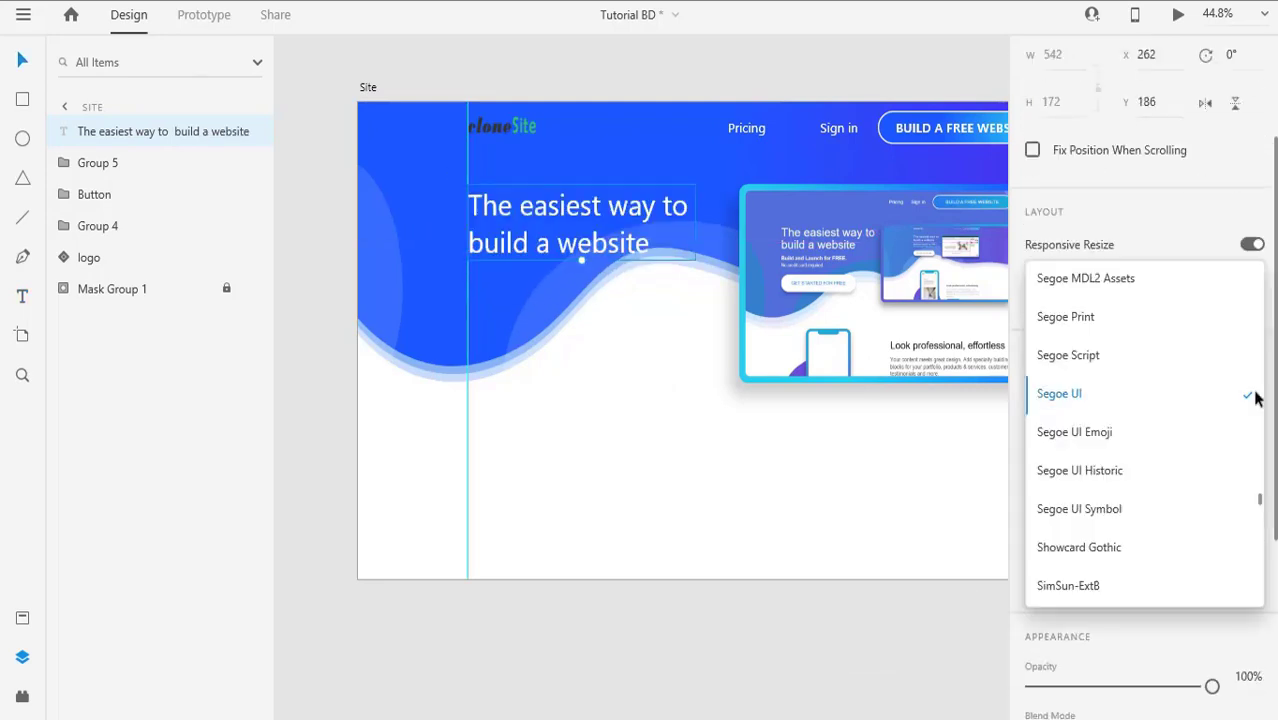
click(1123, 445)
click(1218, 395)
scroll(1203, 366, up, 2)
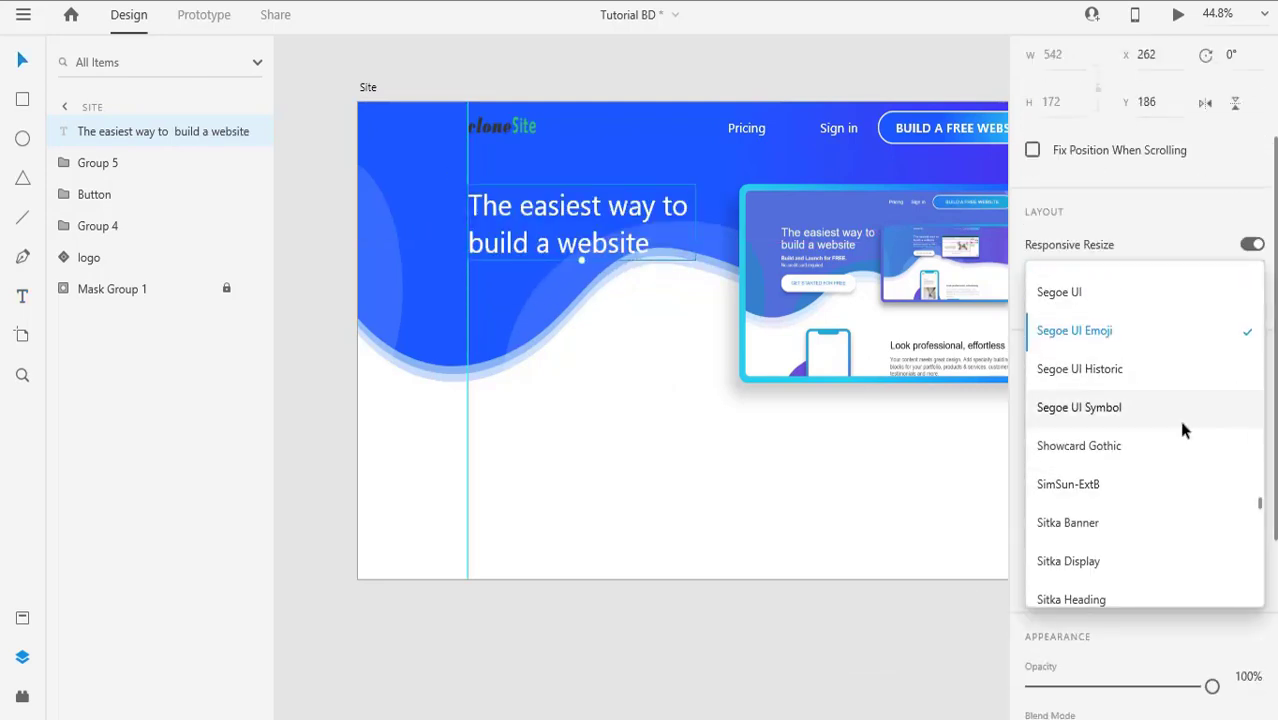
click(1108, 351)
Step: Nudge the headline up along the left guide to Y 170
key(Up)
key(Up)
key(Up)
key(Up)
key(Up)
key(Up)
key(Up)
key(Up)
key(Up)
key(Up)
key(Up)
key(Up)
key(Up)
key(Up)
key(Up)
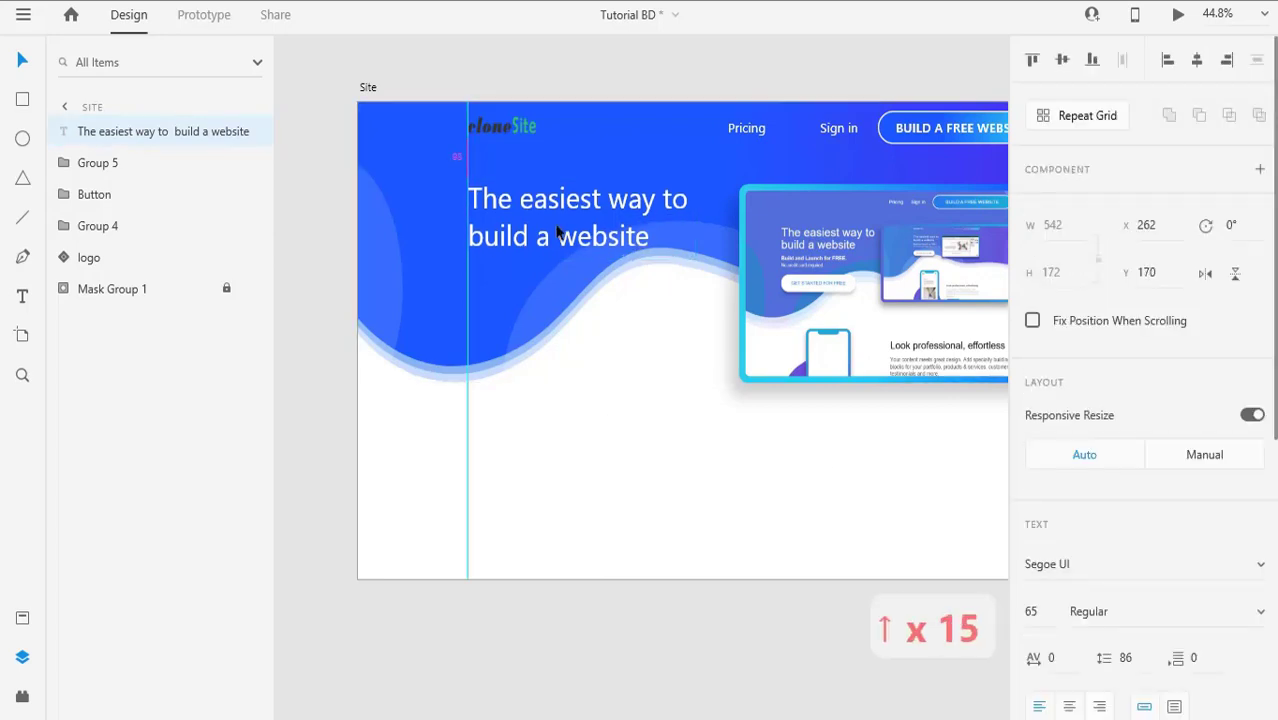
Step: Duplicate the headline just below itself and change the copy's text to "Build and Launch for Free.", correcting the spelling of Launch
drag(542, 228, 545, 272)
double_click(565, 285)
text(Bu)
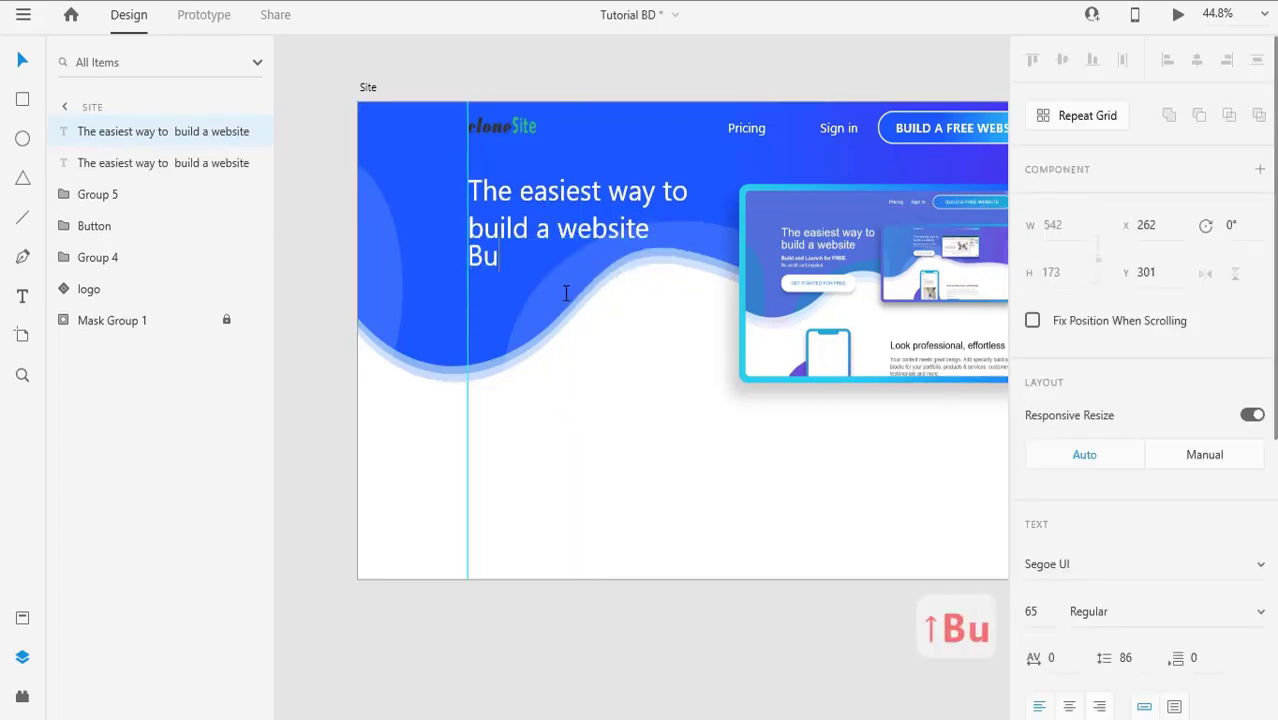
text(ild and Launch for Fr)
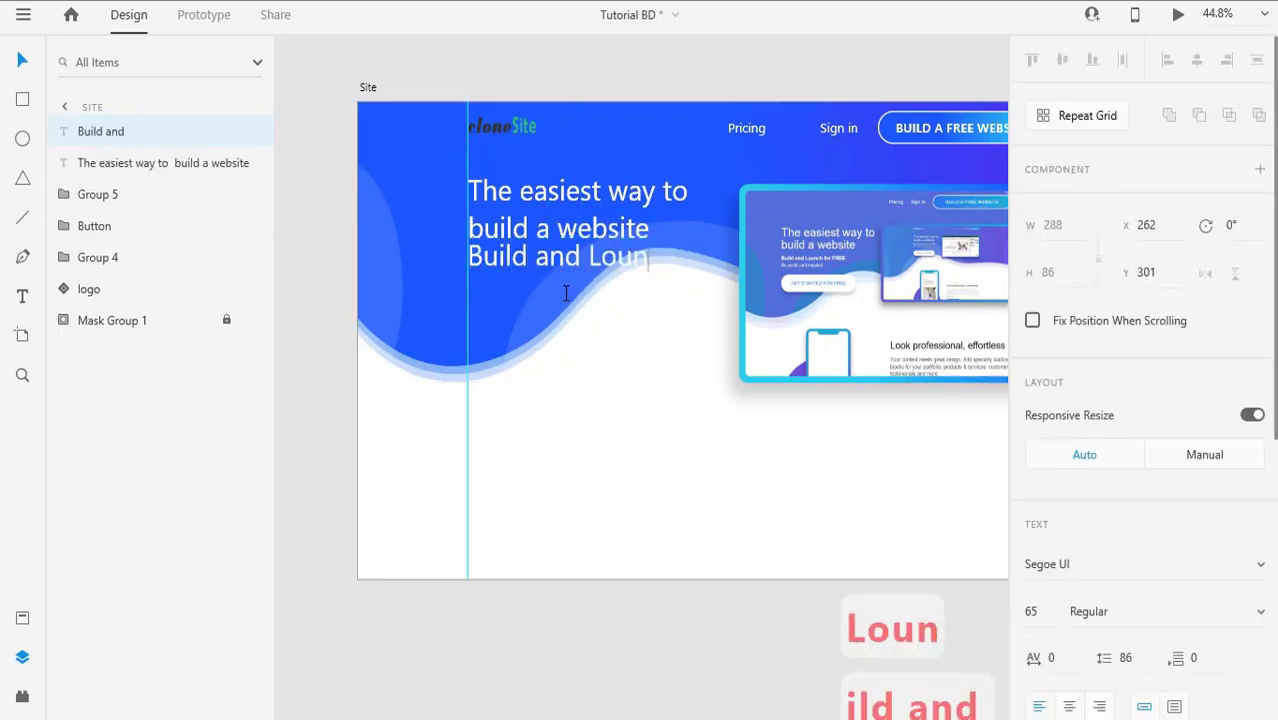
text(ee.)
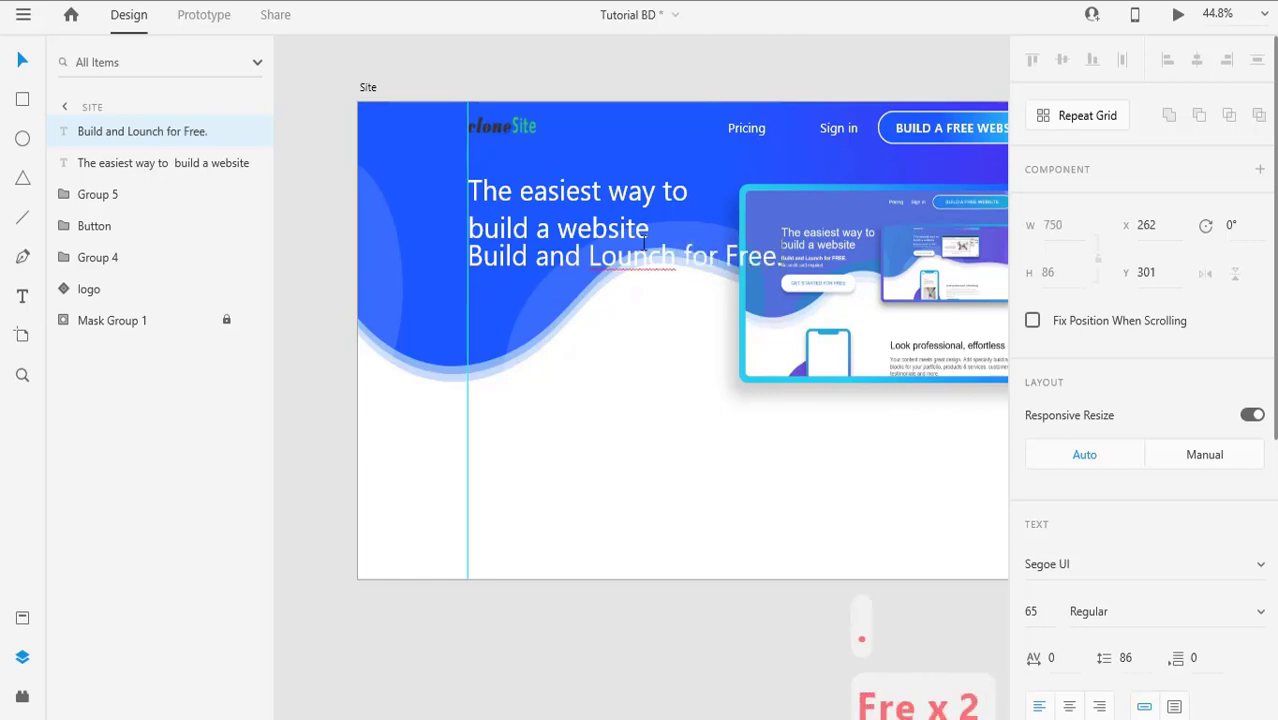
right_click(630, 257)
click(617, 99)
Step: Place the "Build and Launch for Free." line under the headline at the left guide and set it to size 27, Bold
drag(621, 288, 619, 269)
drag(596, 258, 511, 255)
drag(542, 269, 510, 285)
double_click(534, 259)
scroll(1232, 470, down, 2)
click(1259, 441)
click(1108, 565)
key(Escape)
click(1040, 441)
key(Up)
click(836, 462)
Step: Duplicate the bold line directly below, change the copy's text to "No credit card required." and set its weight to Regular
double_click(510, 285)
text(No c)
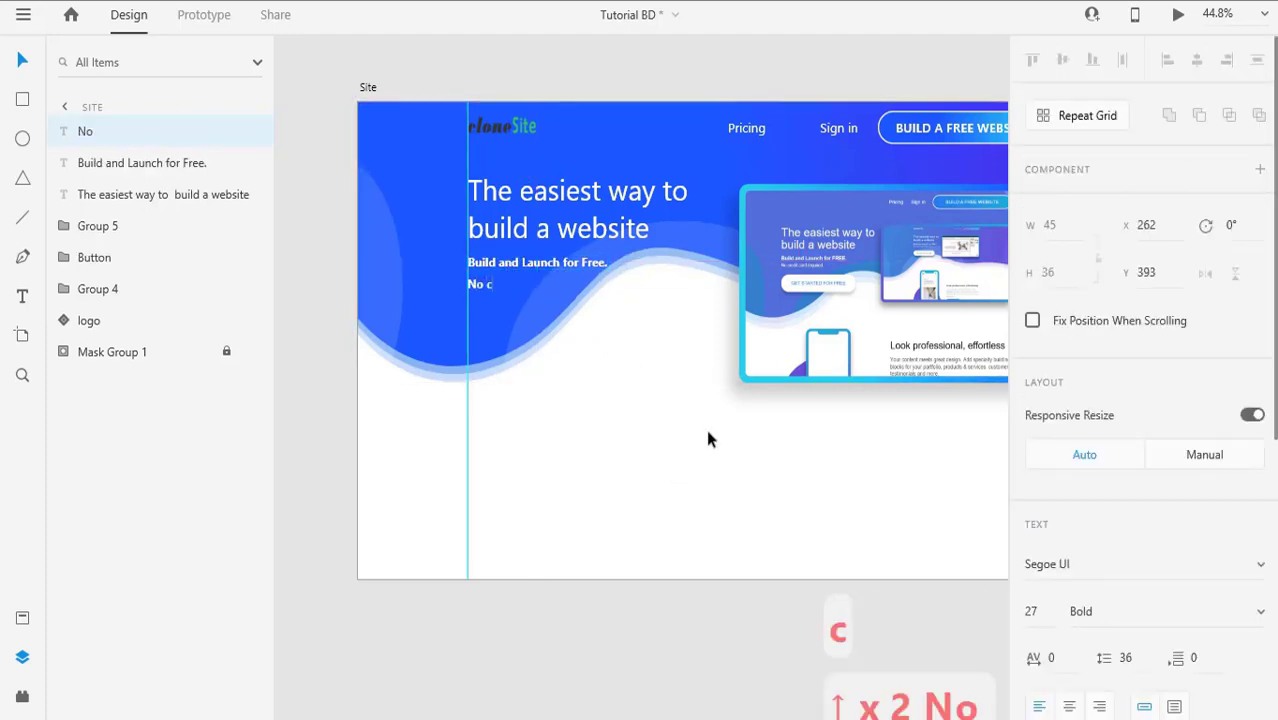
text(redit card required.)
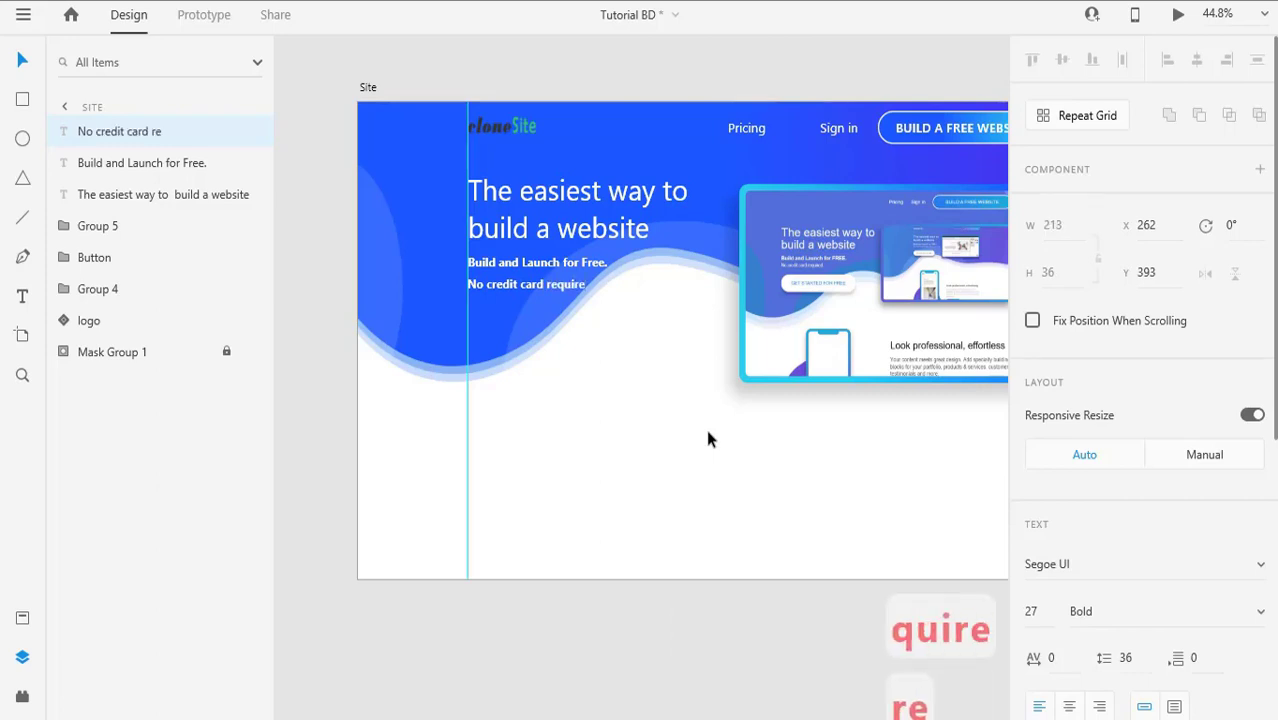
click(707, 431)
double_click(521, 289)
click(1148, 611)
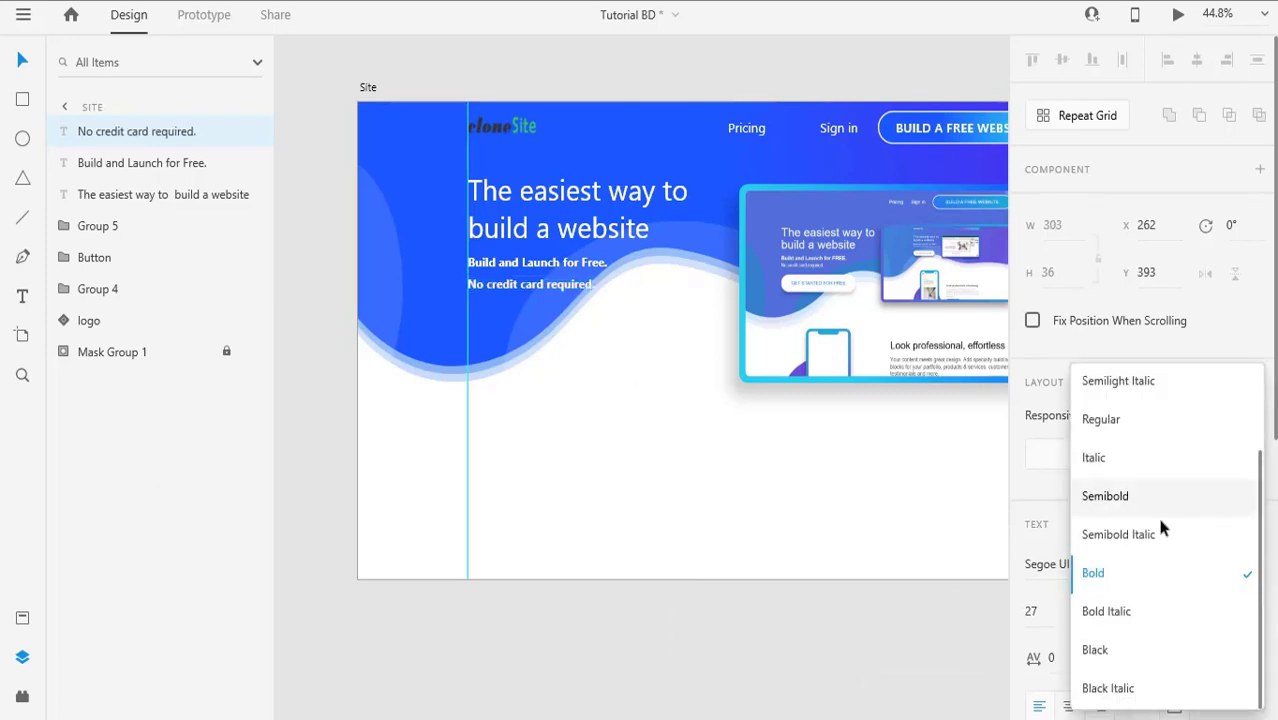
click(1125, 419)
click(617, 440)
Step: Nudge the headline up to Y 148 and move the framed screenshot group slightly up
scroll(617, 442, down, 1)
click(532, 305)
click(559, 257)
key(Up)
key(Up)
key(Up)
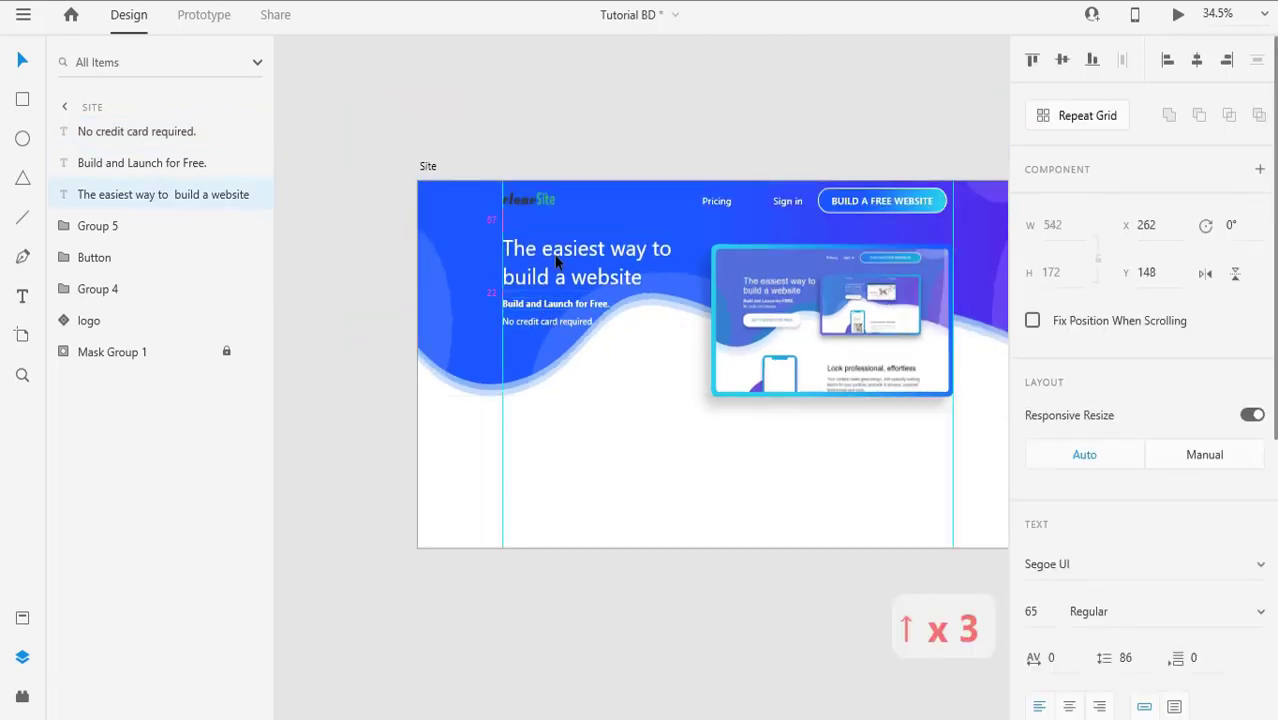
click(780, 270)
key(shift+Up)
key(shift+Up)
Step: Nudge the headline further up to Y 137
click(627, 255)
key(Up)
key(Up)
key(Up)
key(Down)
key(Down)
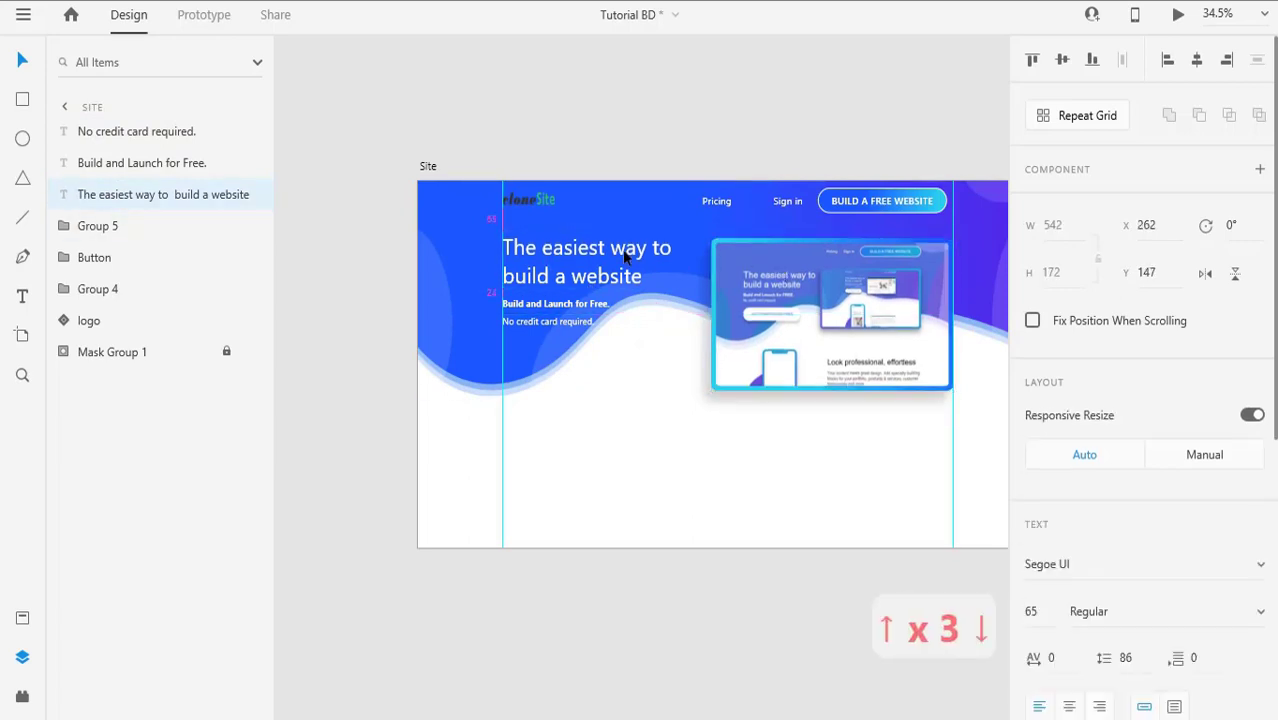
key(Up)
key(Up)
key(Up)
key(Up)
key(Up)
key(Up)
key(Up)
key(Up)
key(Up)
key(Up)
key(Up)
key(Up)
key(Up)
key(Down)
key(Down)
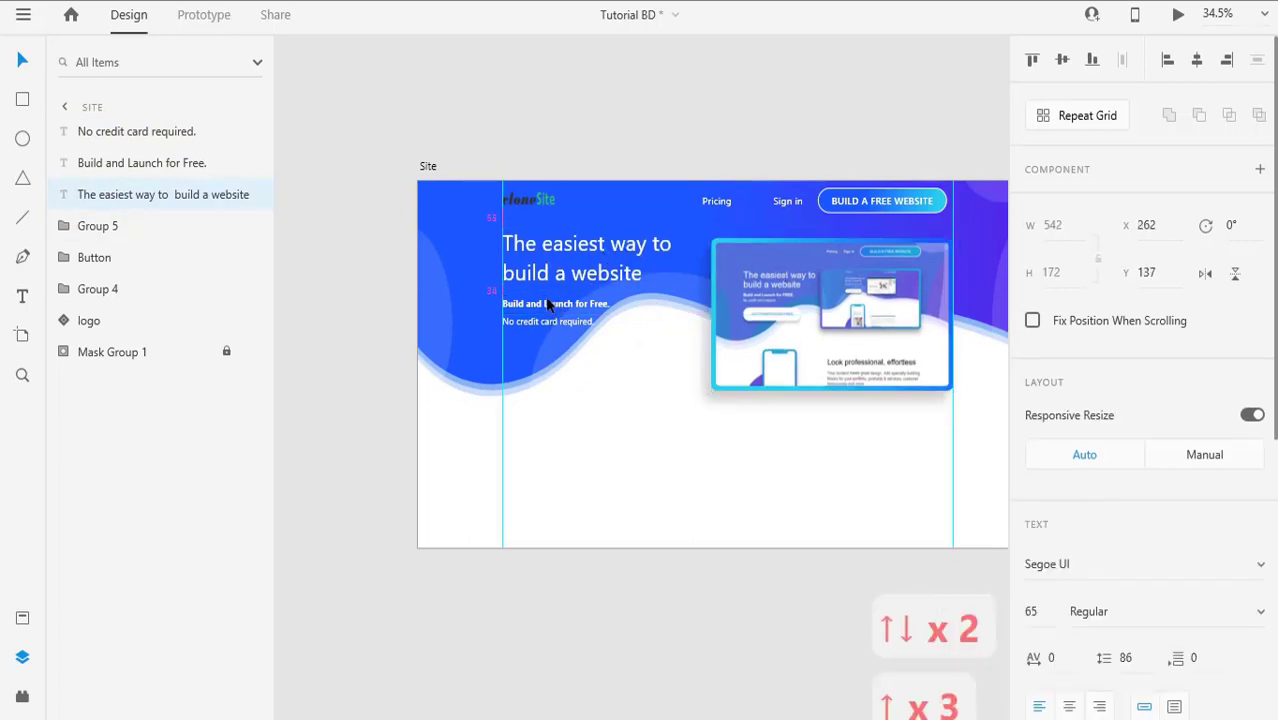
Step: Nudge the "Build and Launch for Free." line up closer to the headline
click(556, 303)
key(Up)
key(Up)
key(Up)
key(Up)
key(Up)
key(Up)
Step: Nudge the "No credit card required." line up right beneath the bold line and preview the page
click(561, 327)
key(Up)
key(Up)
key(Up)
key(Up)
key(Up)
key(Up)
key(Up)
key(Up)
key(Up)
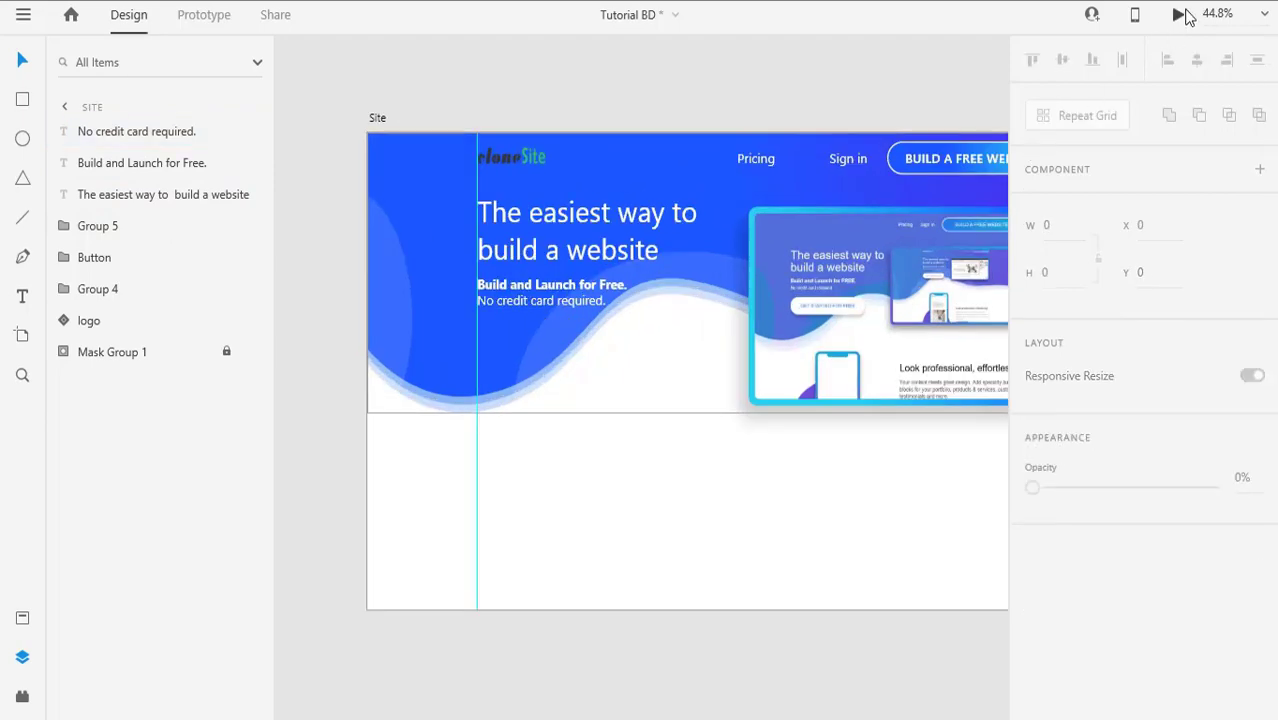
click(1182, 15)
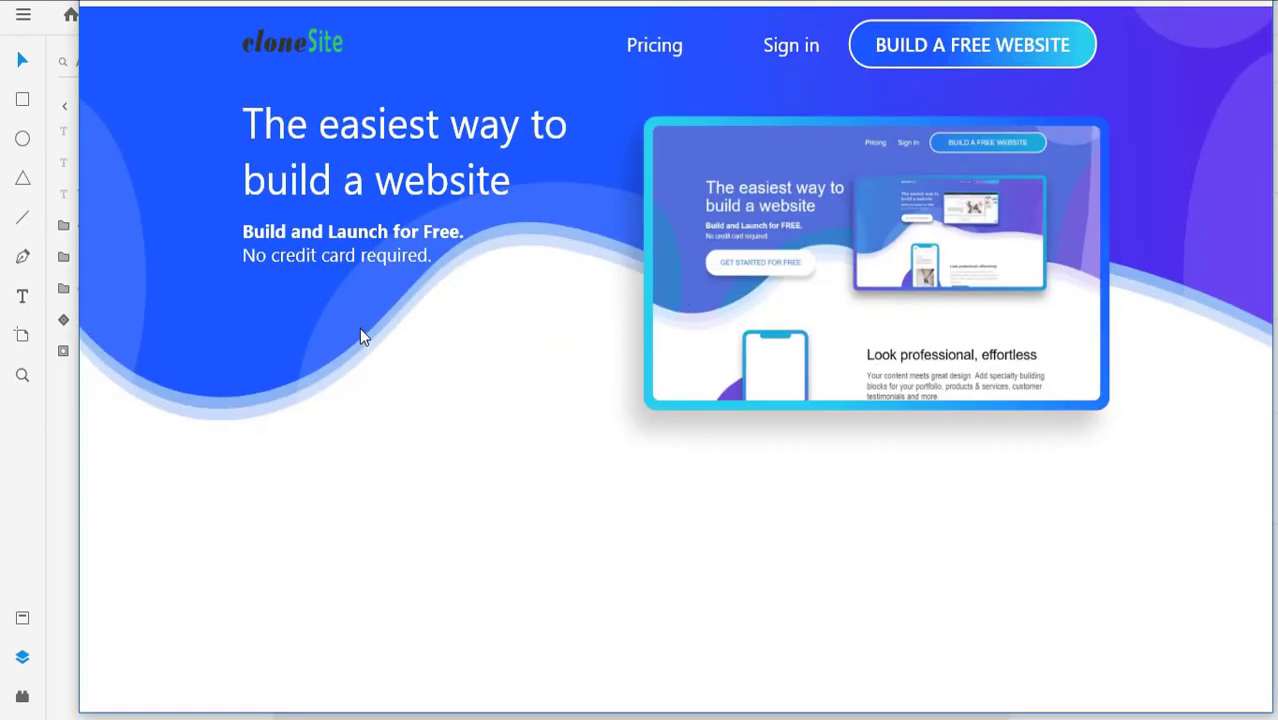
click(1255, 5)
Step: Group the headline with the two smaller text lines below it
click(570, 222)
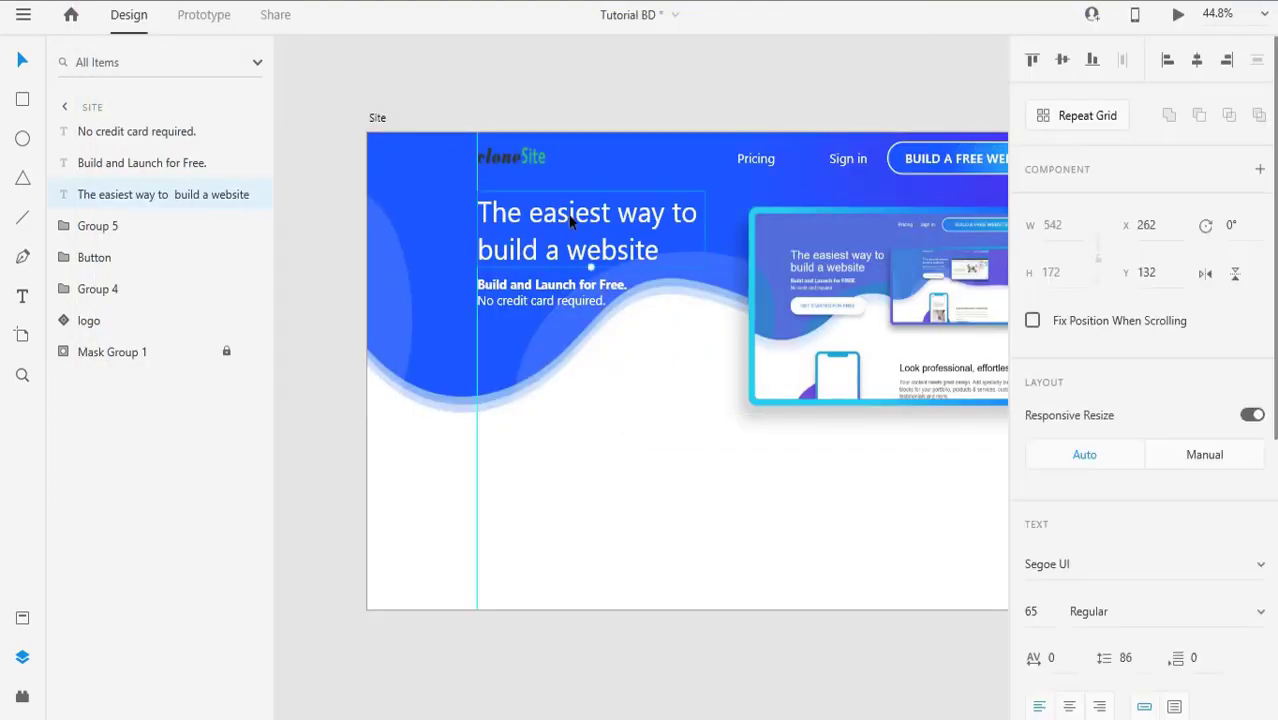
shift+click(512, 287)
shift+click(509, 302)
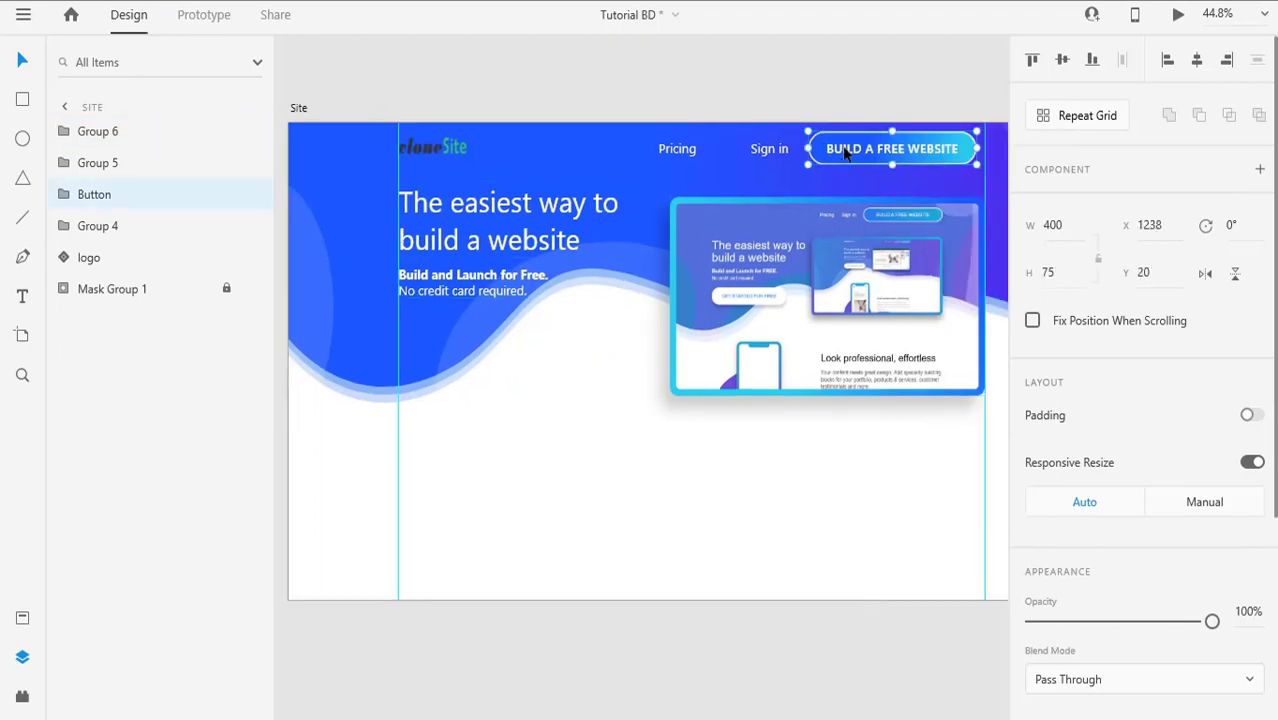
Step: Duplicate the "BUILD A FREE WEBSITE" button beneath the text lines, aligned to the left guide at X 262, Y 427
drag(839, 155, 435, 333)
scroll(440, 340, up, 14)
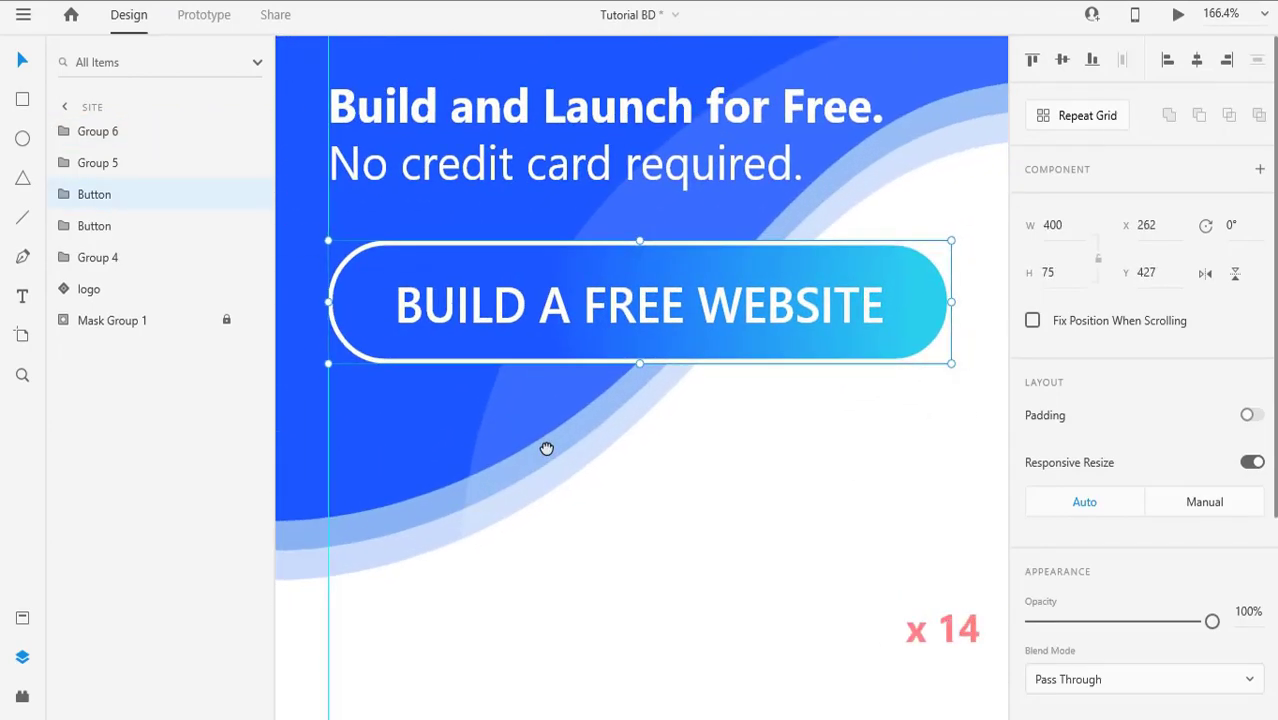
Step: Ungroup the duplicated button beneath the text lines and replace its label, beginning with "GET S"
double_click(545, 326)
key(ctrl+shift+g)
click(440, 314)
double_click(445, 314)
text(GET S)
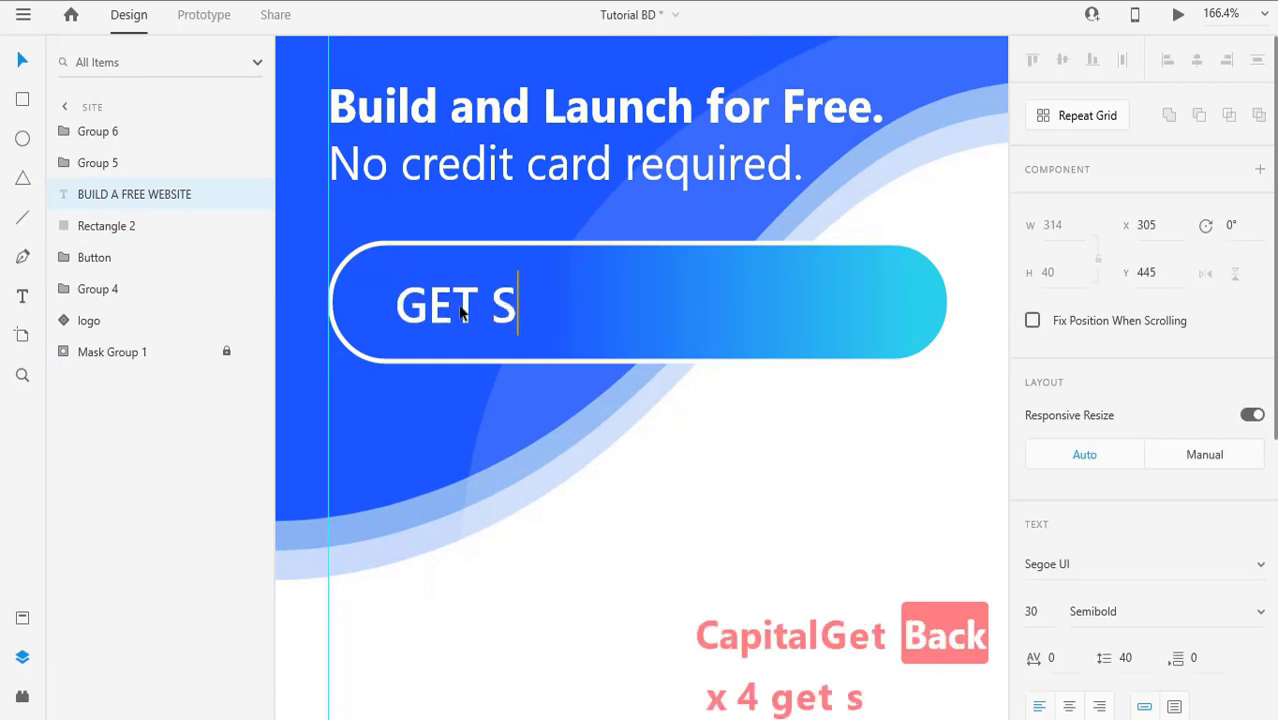
Step: Change the button label to "GET STARTED FOR FREE" and centre it within the button shape
text(TARTED FOR FREE)
key(Escape)
click(1035, 611)
key(Down)
key(Down)
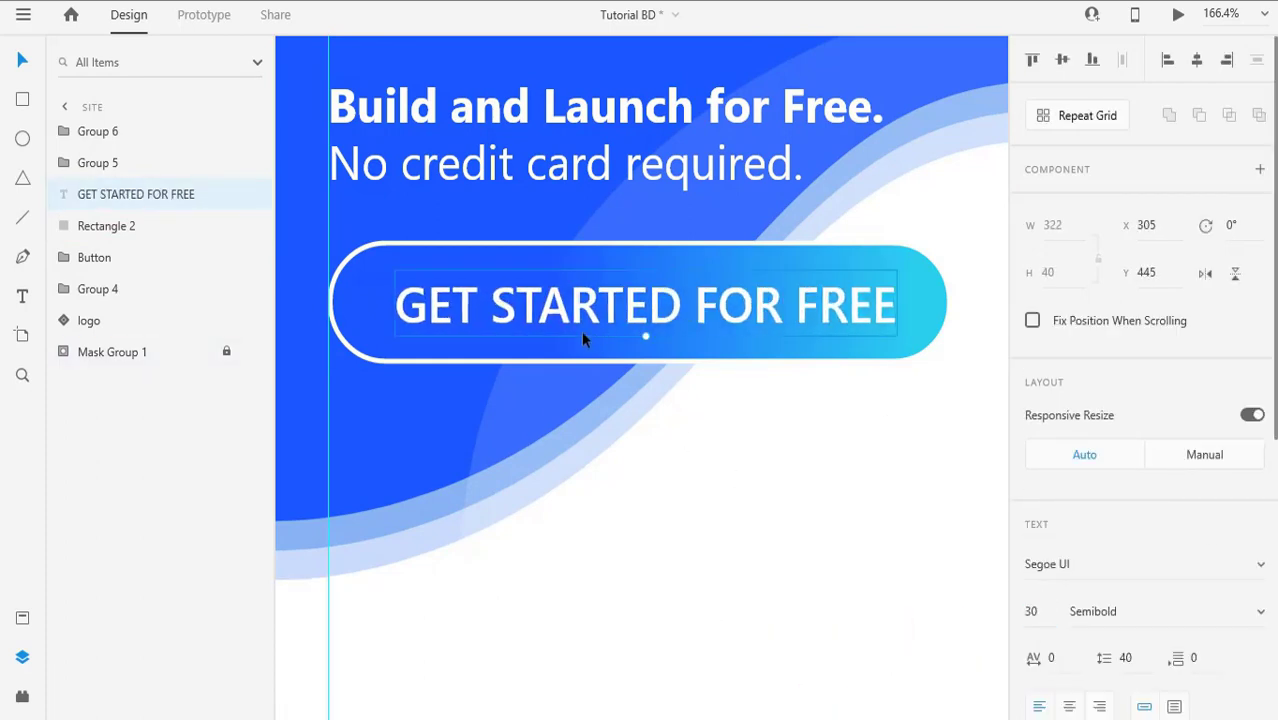
drag(360, 229, 440, 302)
click(1063, 60)
Step: Remove the button shape's border and replace its gradient with a solid white #FFFFFF fill
double_click(362, 353)
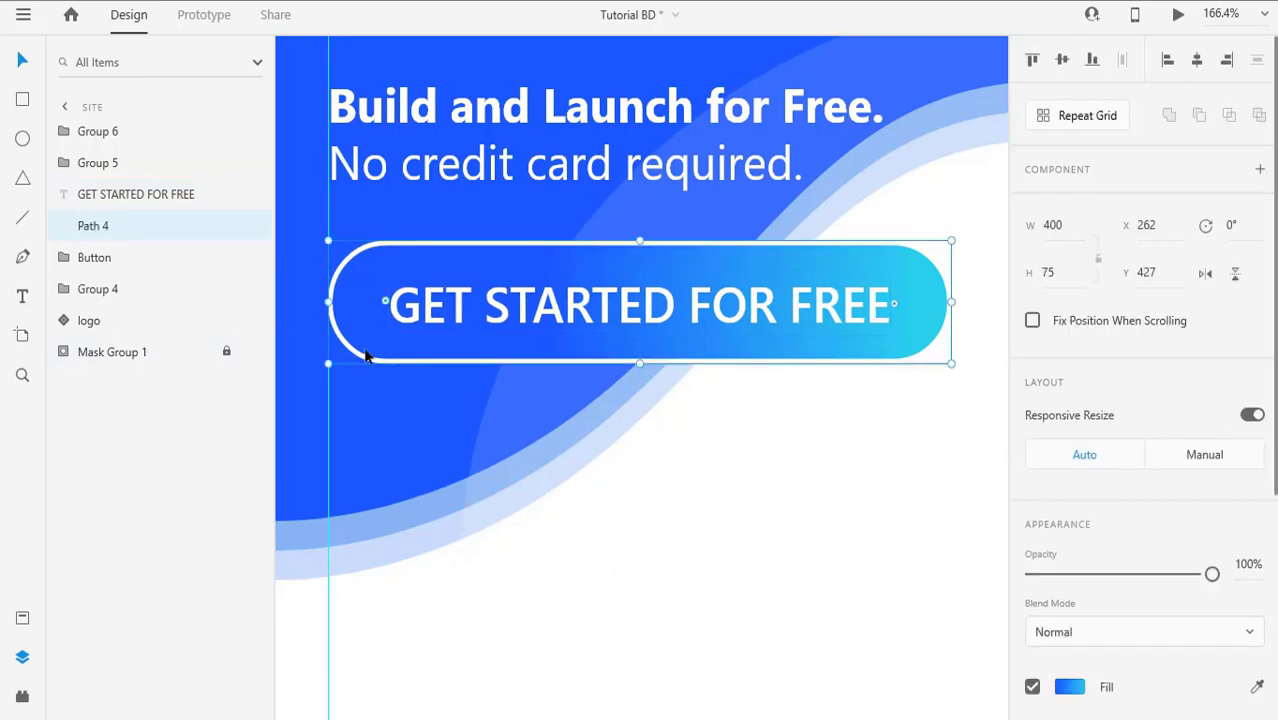
scroll(977, 570, down, 3)
click(1032, 524)
click(1068, 515)
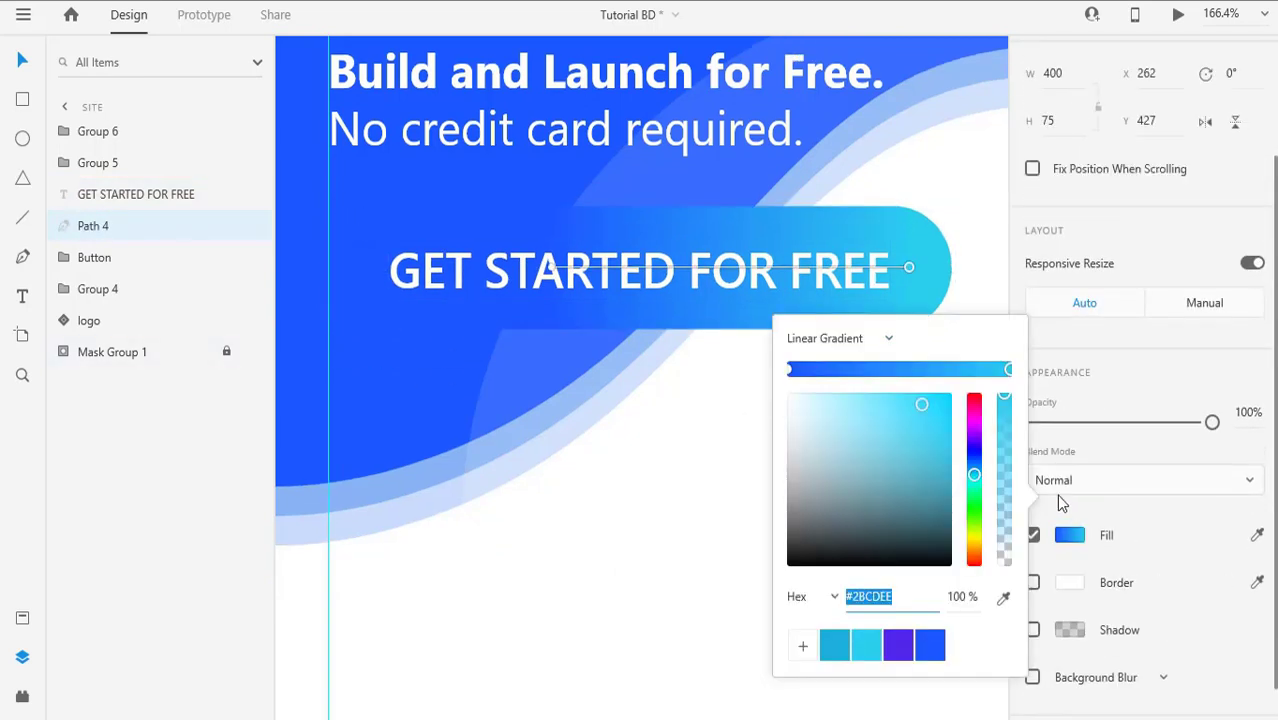
click(847, 337)
click(829, 297)
drag(821, 437, 588, 460)
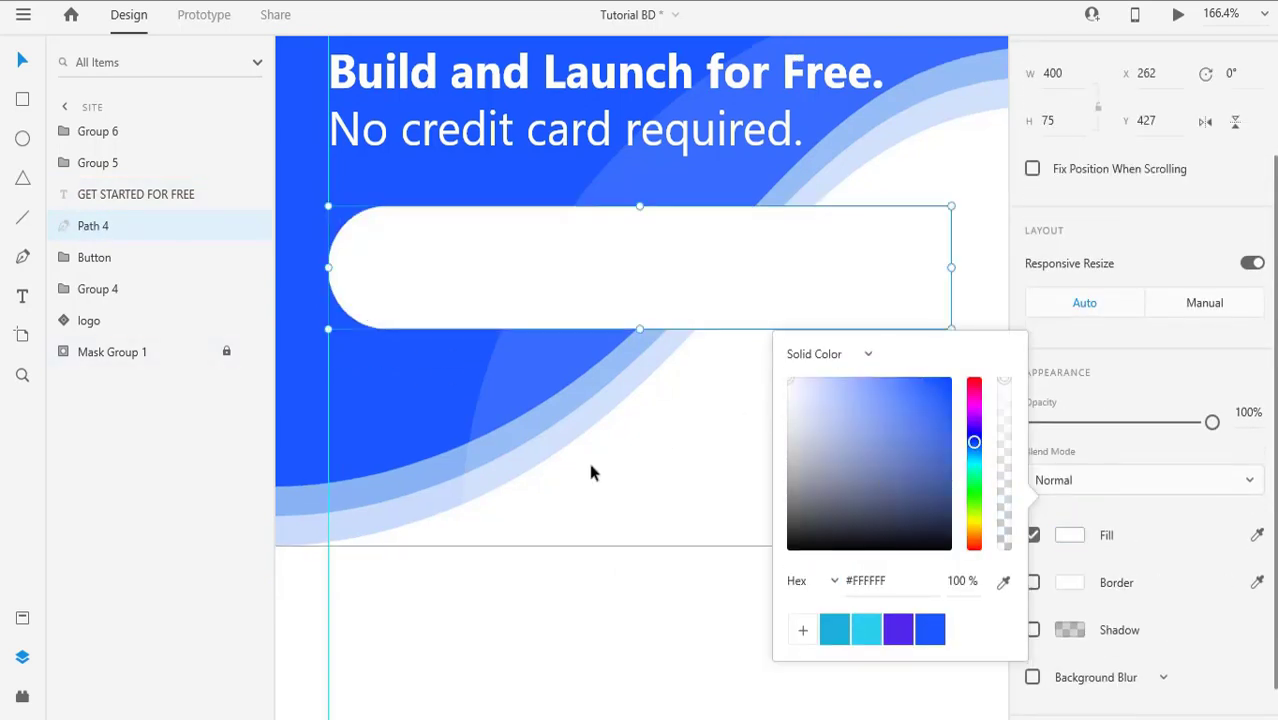
Step: Recolour the GET STARTED FOR FREE label with the saved blue swatch
click(514, 269)
double_click(514, 269)
scroll(1140, 500, down, 3)
click(1069, 495)
click(897, 613)
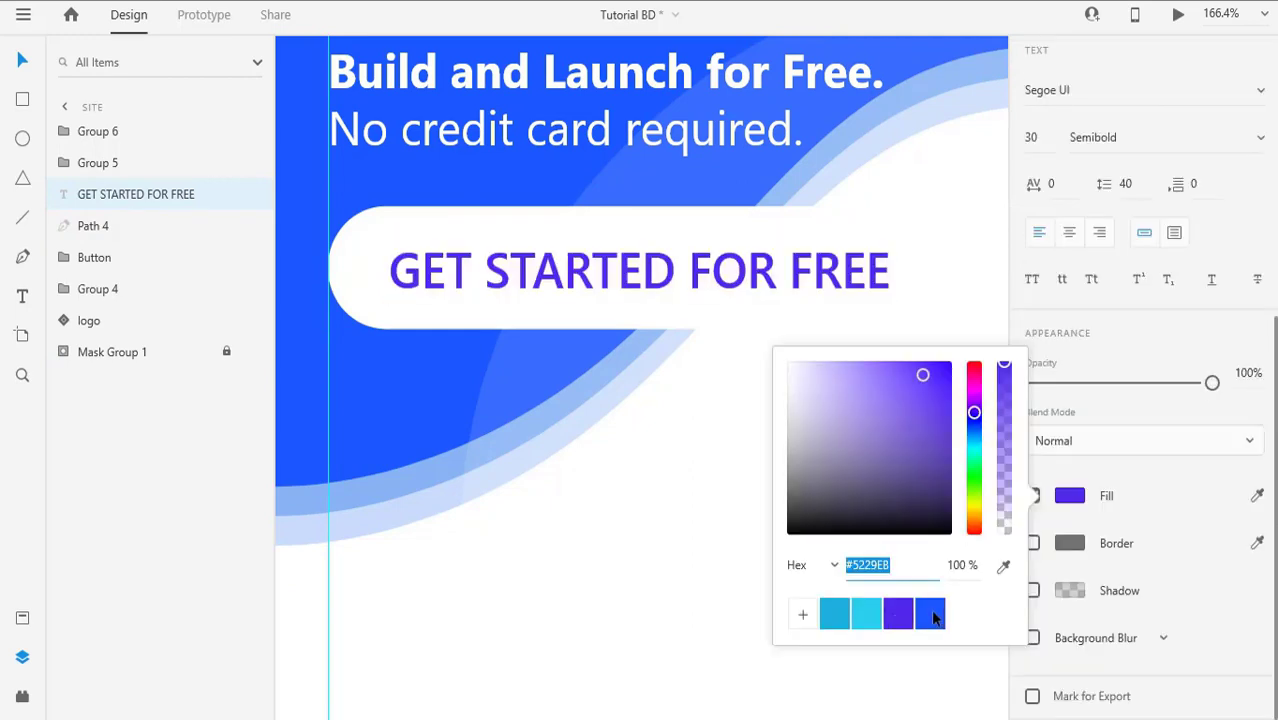
click(932, 615)
click(648, 548)
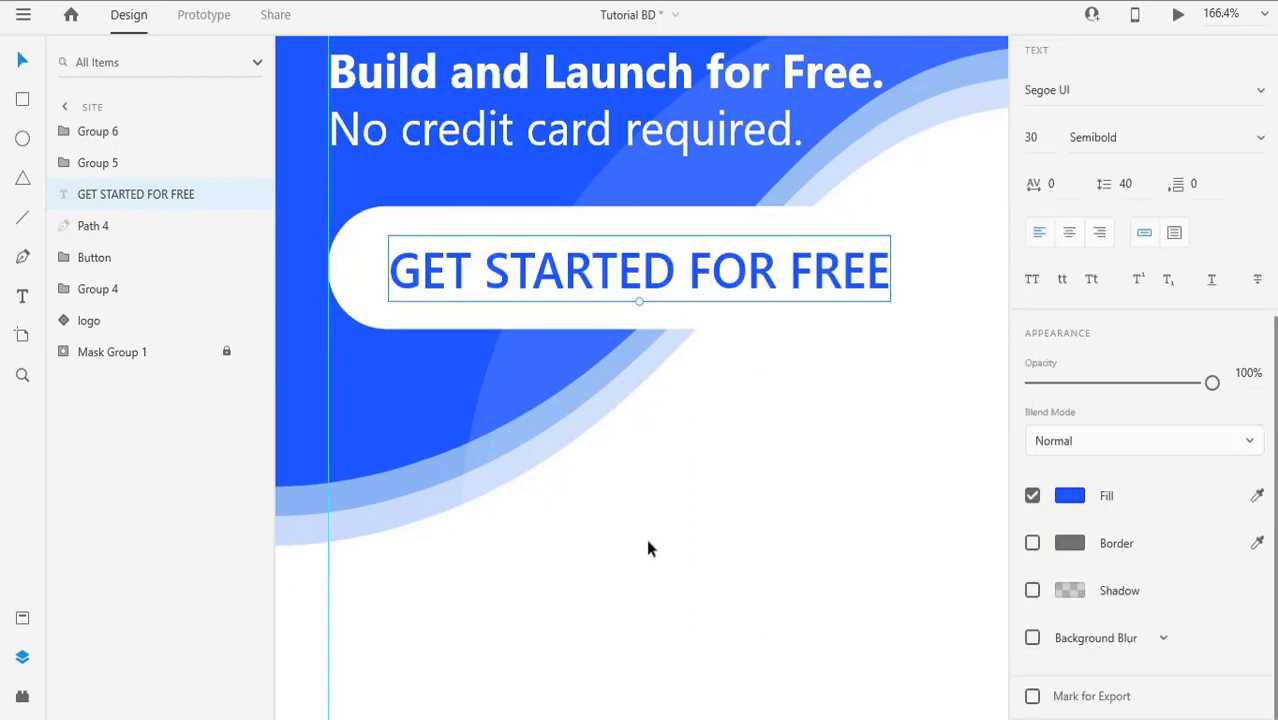
Step: Turn on a shadow for the white button shape behind the GET STARTED FOR FREE label
scroll(708, 534, down, 3)
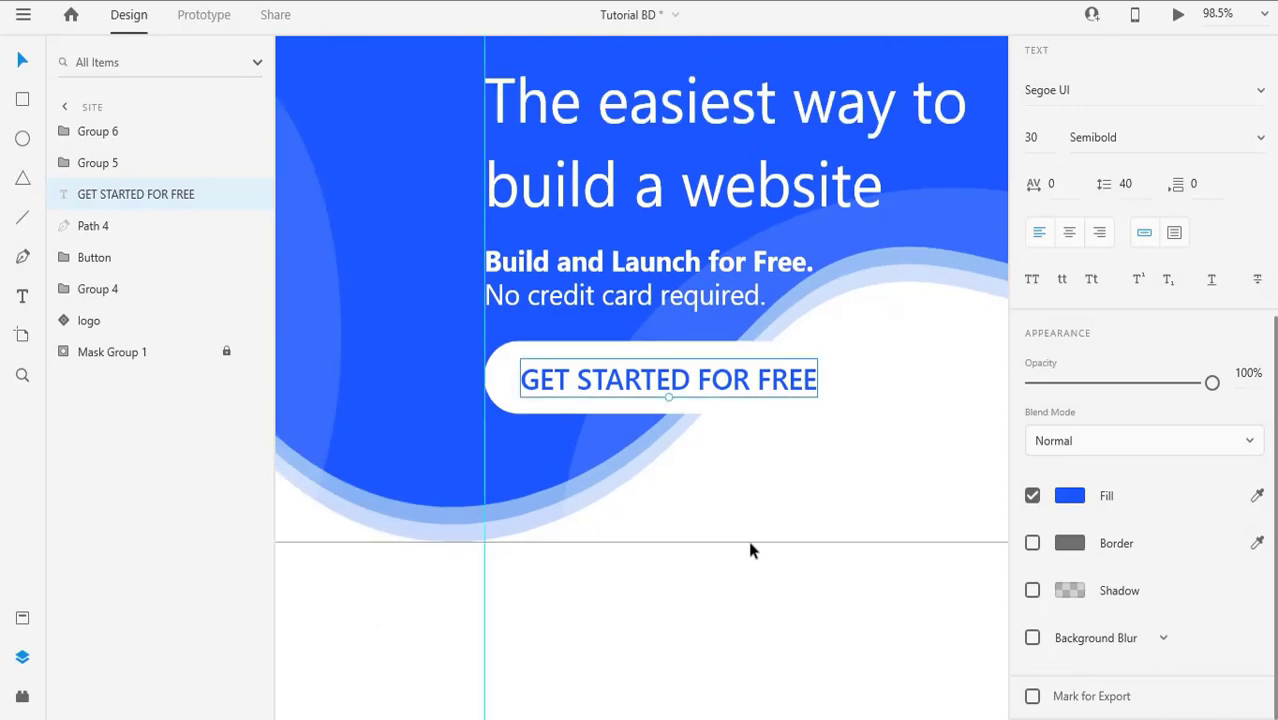
key(Up)
key(Up)
scroll(1104, 519, down, 3)
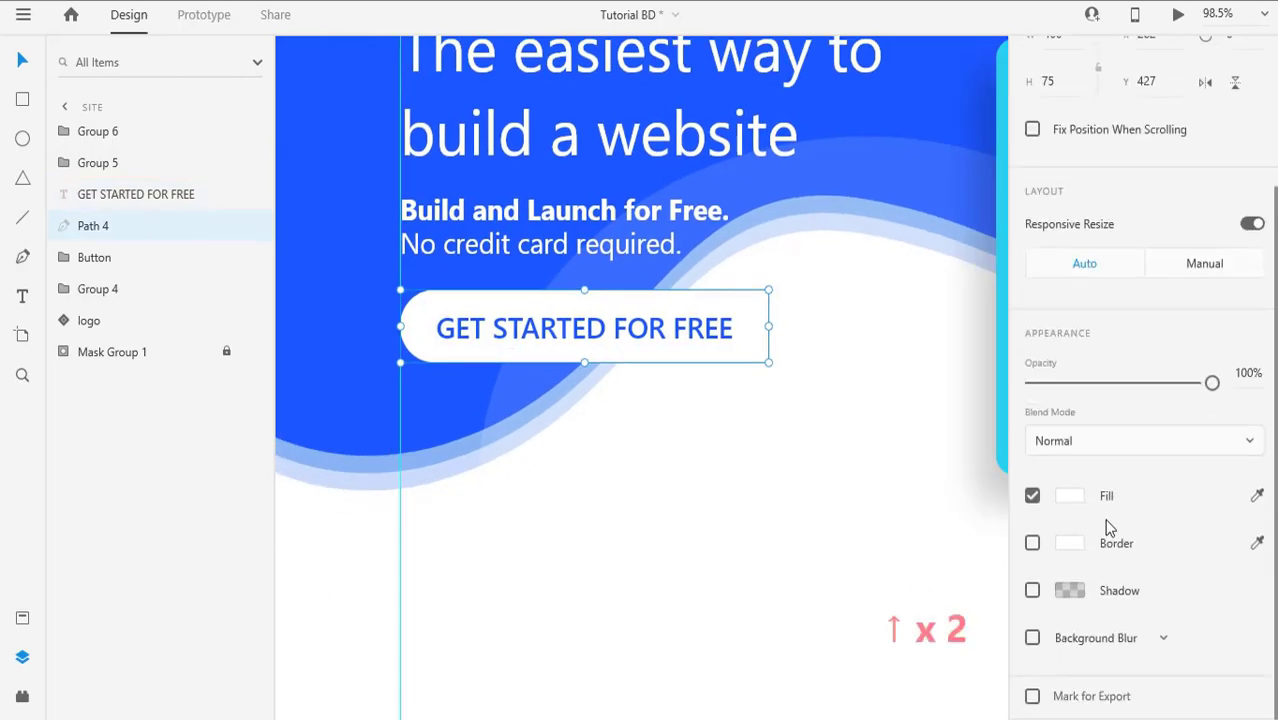
click(1032, 591)
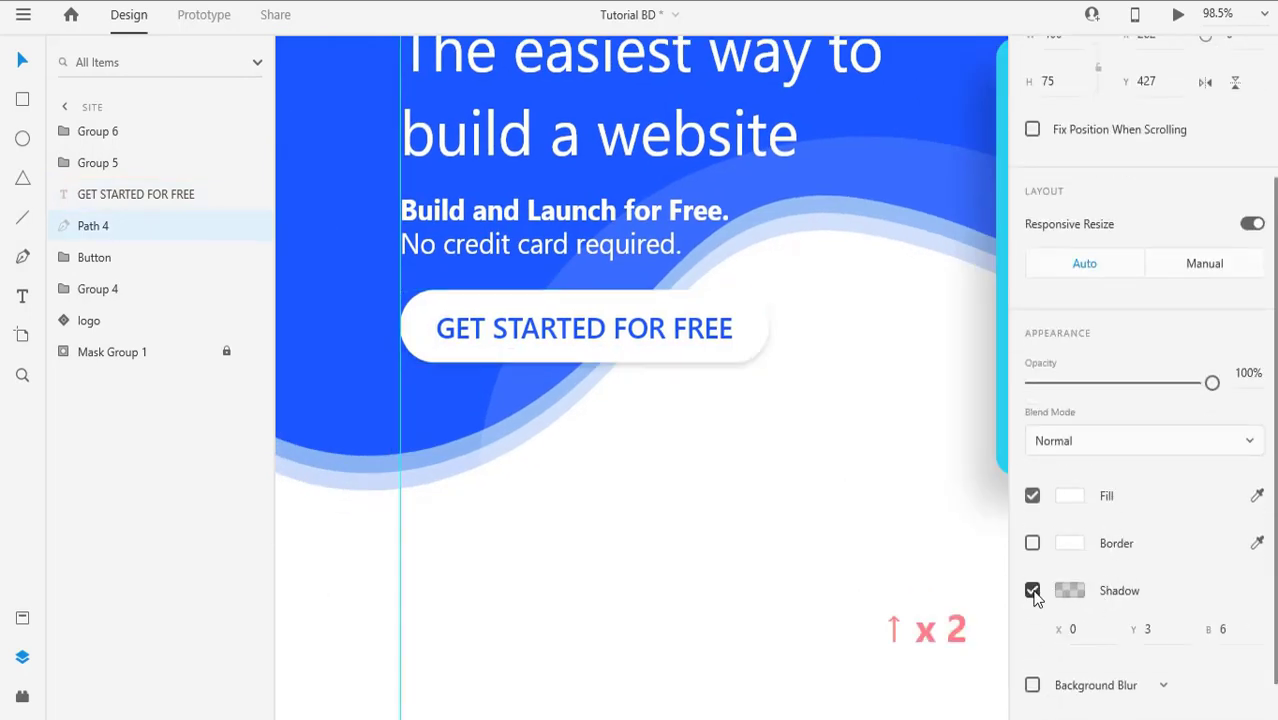
Step: Set the button shadow to X 10, Y 12 and blur 20
key(Up)
key(Up)
key(Up)
scroll(1178, 554, up, 2)
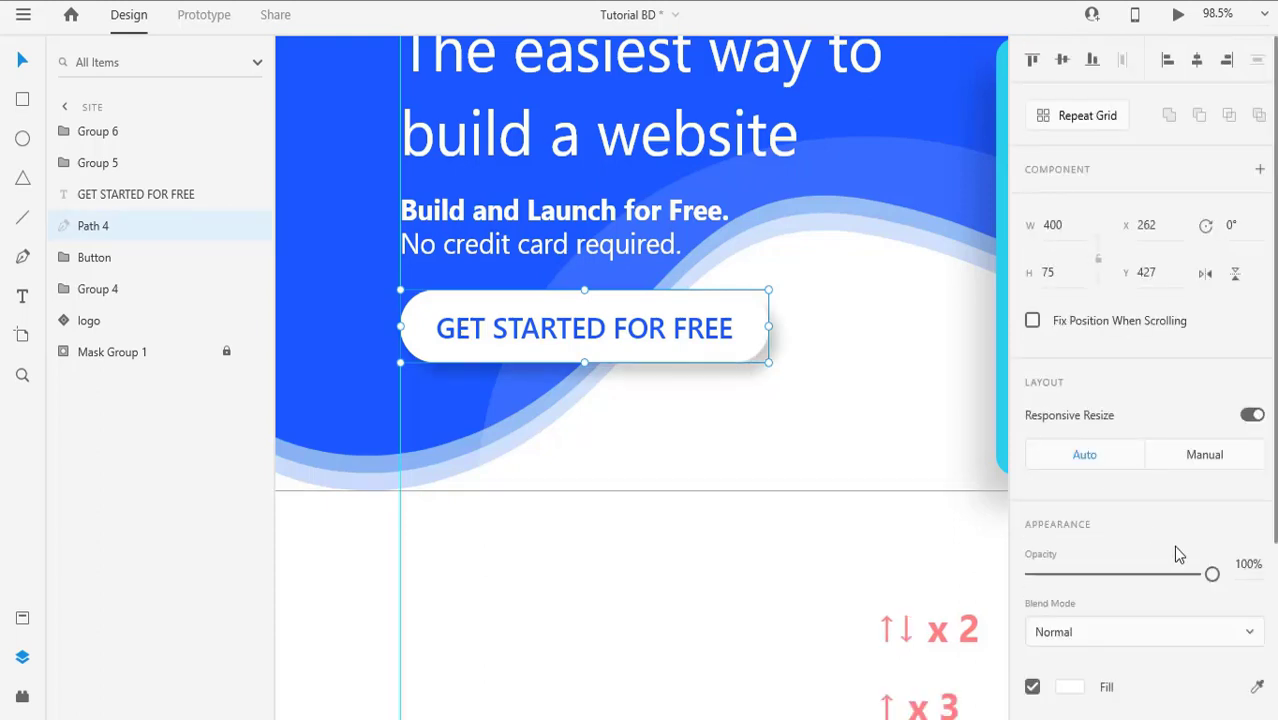
scroll(1212, 665, down, 3)
key(Up)
key(Up)
key(Up)
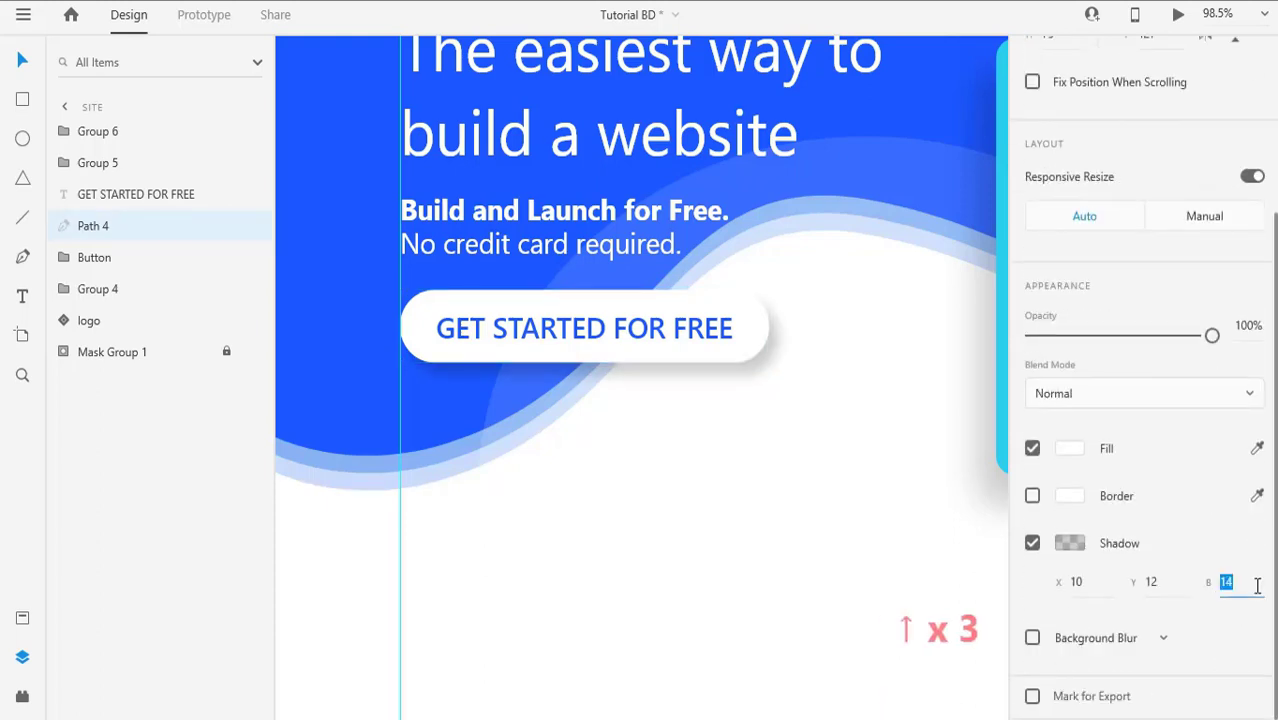
key(Up)
key(Up)
key(Up)
key(Up)
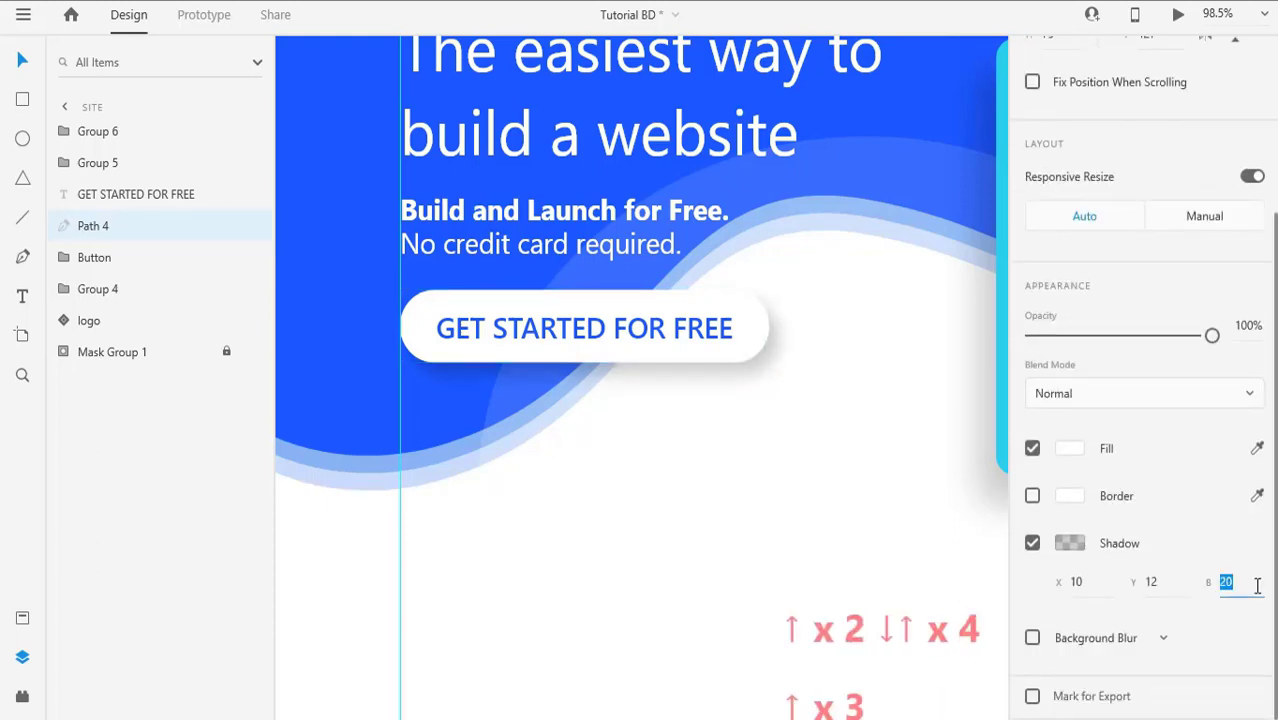
Step: Reduce the button shadow's offsets to X 9 and Y 10
click(1168, 580)
key(Down)
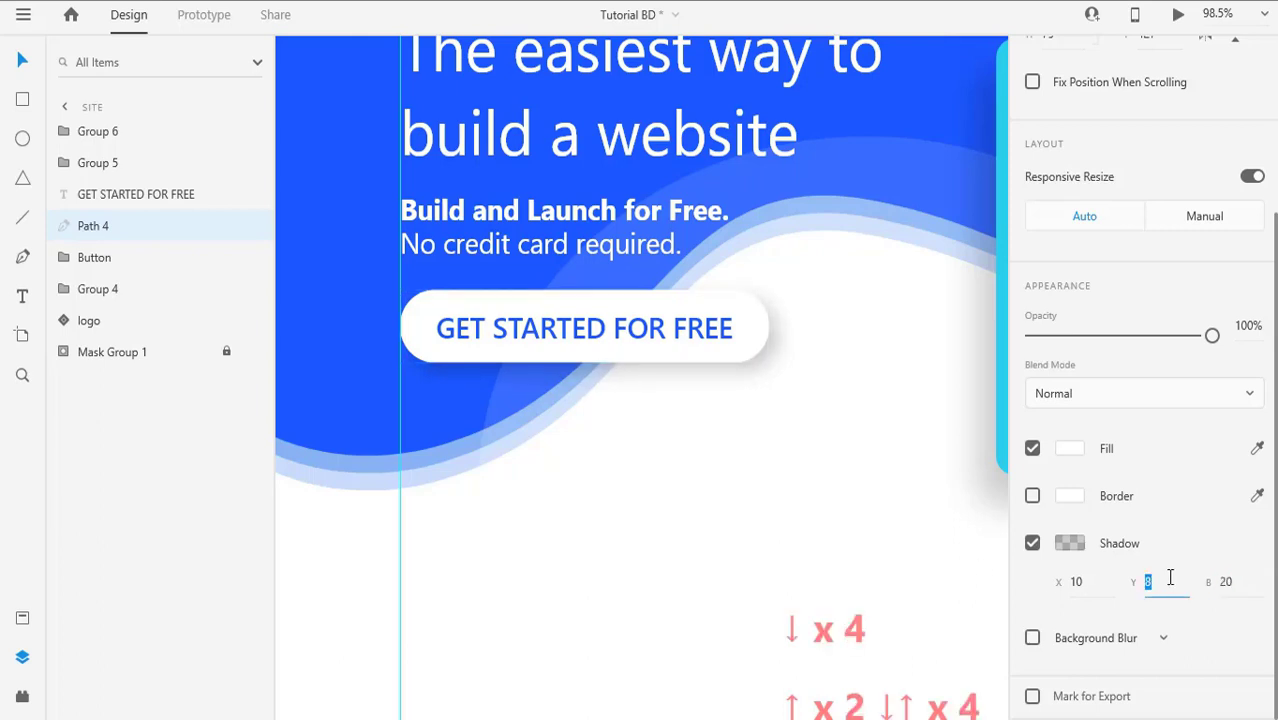
click(1093, 586)
key(Down)
key(Down)
key(Up)
key(Up)
key(Down)
key(Down)
key(Up)
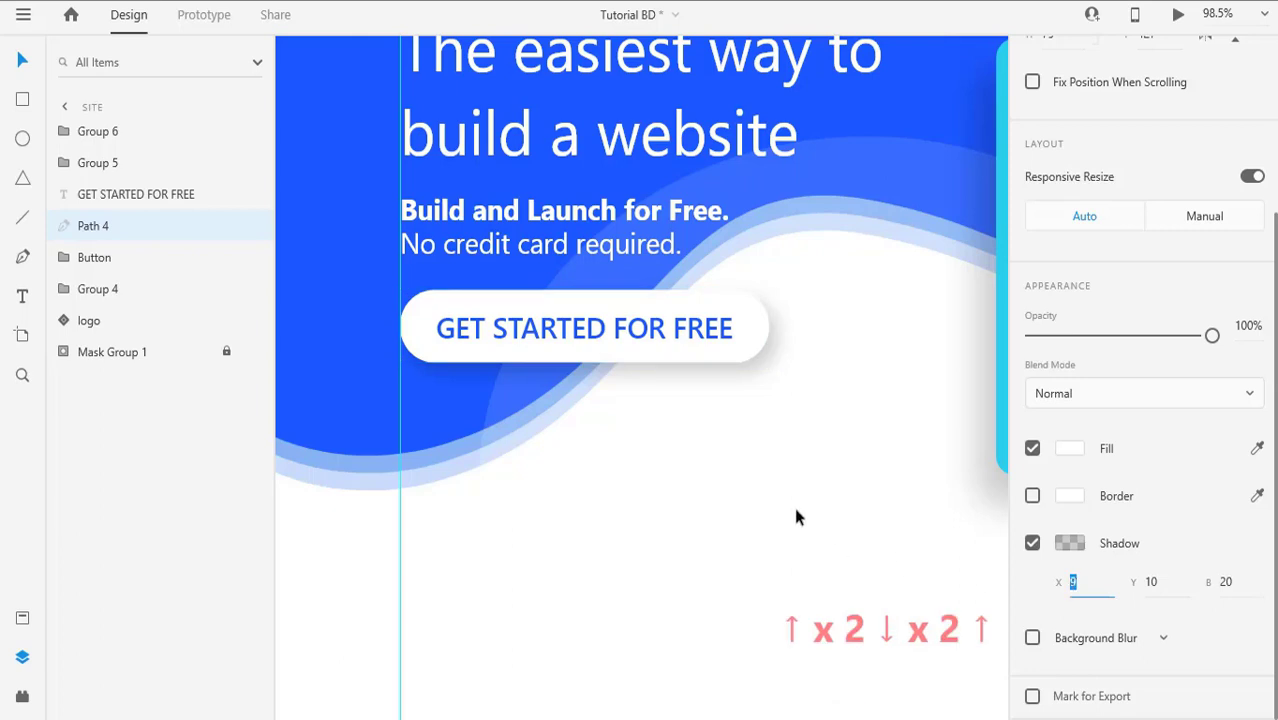
Step: Group the white button shape with its GET STARTED FOR FREE label
click(793, 503)
key(ctrl+minus)
key(ctrl+minus)
key(ctrl+minus)
key(ctrl+minus)
key(ctrl+minus)
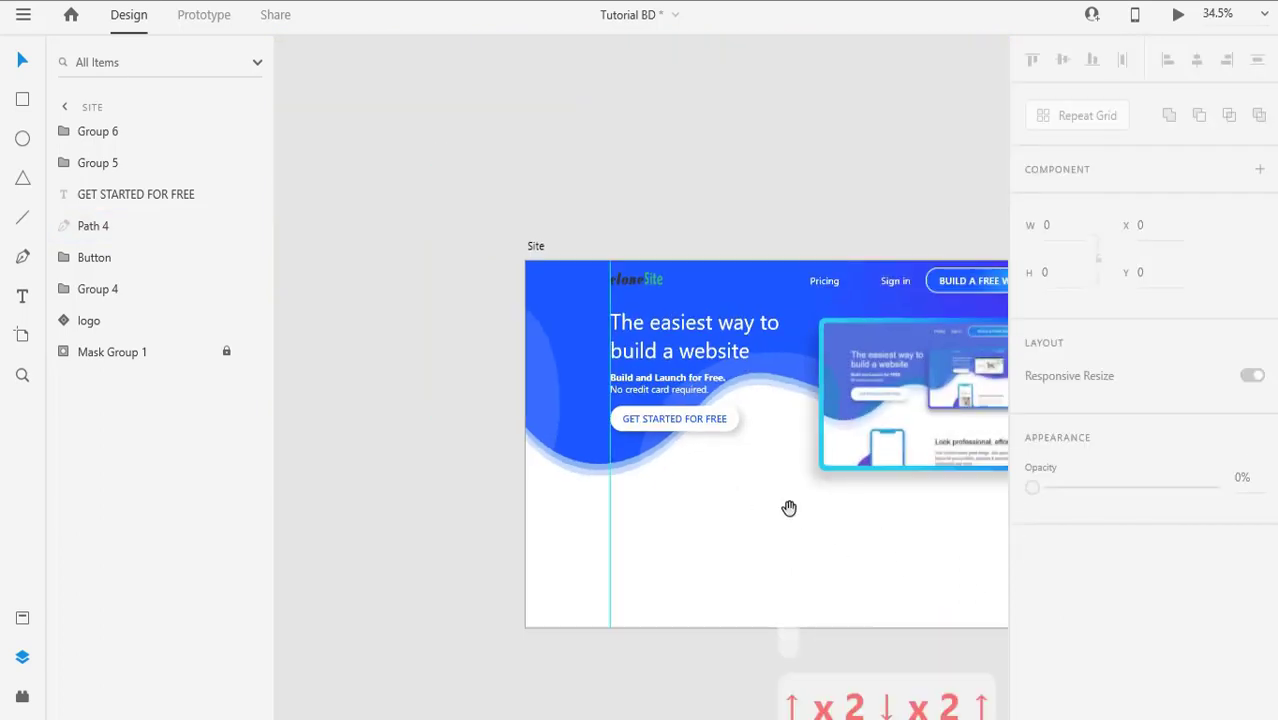
drag(639, 434, 522, 370)
key(ctrl+g)
Step: Move the grouped GET STARTED FOR FREE button down about 20 px below the subheading
key(Down)
key(Down)
key(Down)
key(Down)
key(Down)
key(Down)
key(Down)
key(Down)
key(Down)
key(Down)
key(Down)
key(Down)
key(Down)
key(Down)
key(Down)
key(Down)
key(Down)
key(Down)
key(Down)
key(Down)
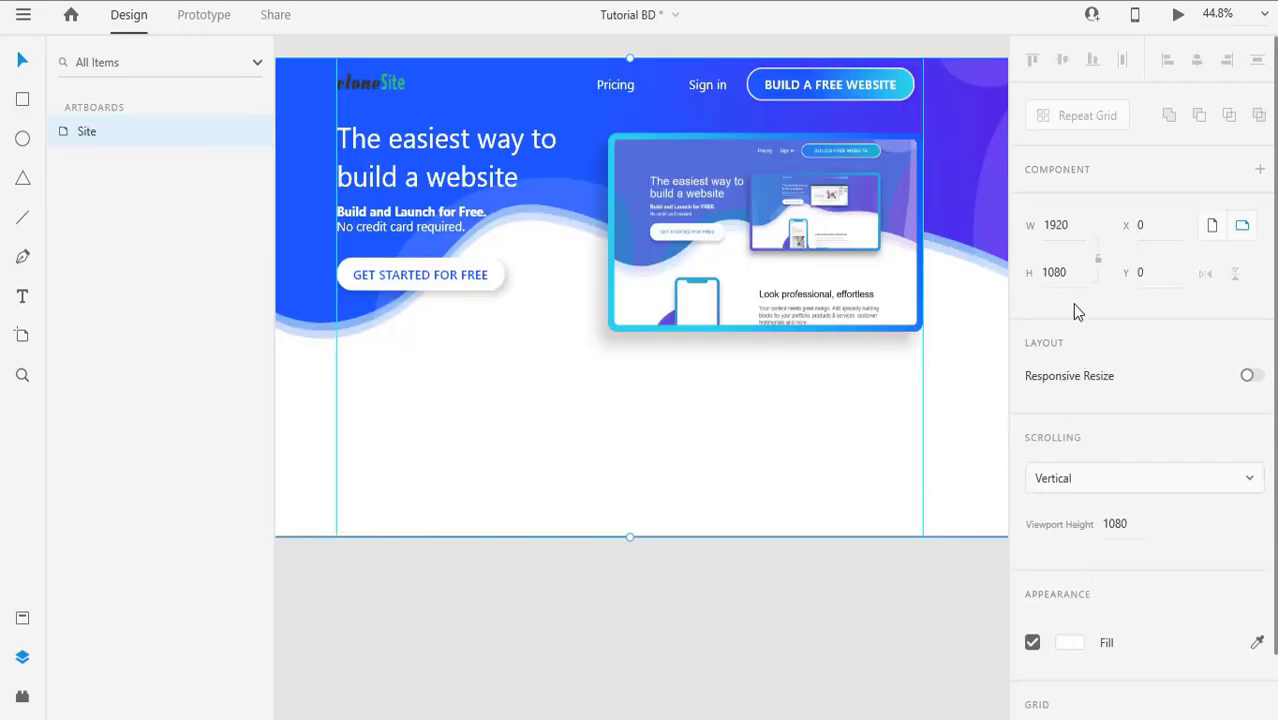
Step: Extend the Site artboard's height by 1080 to 2160
click(1079, 276)
text(+1080)
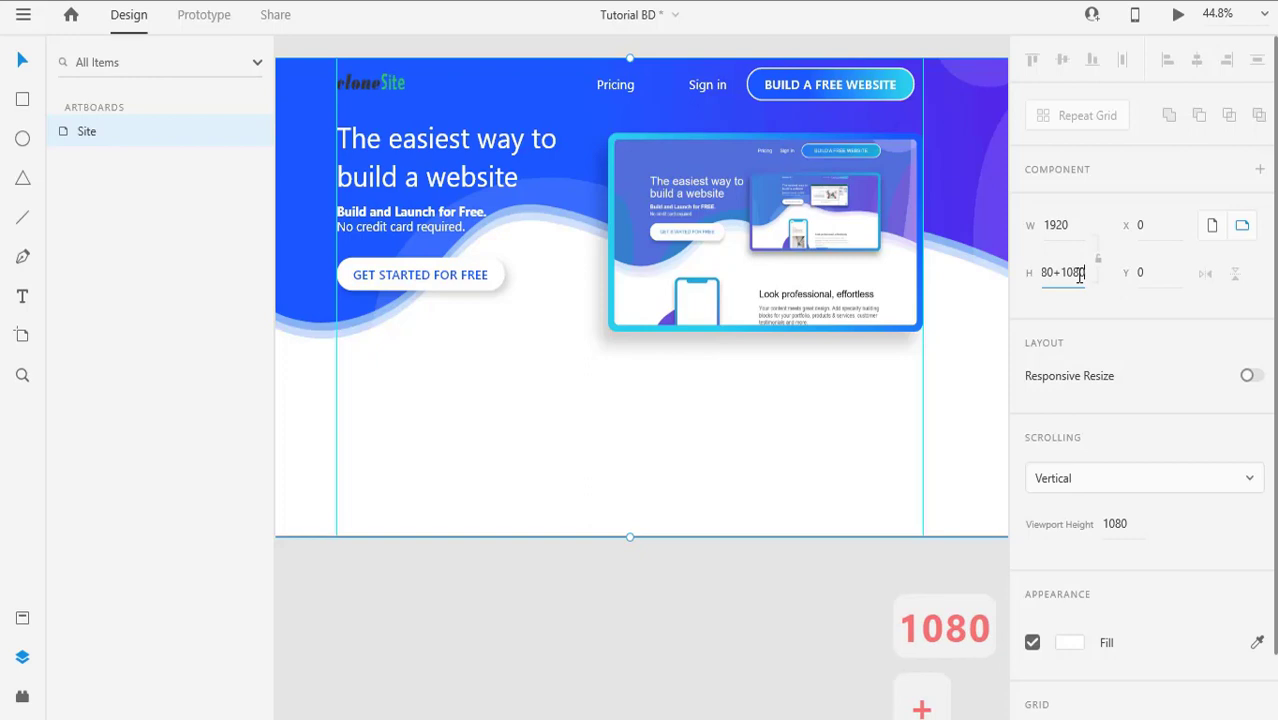
key(Return)
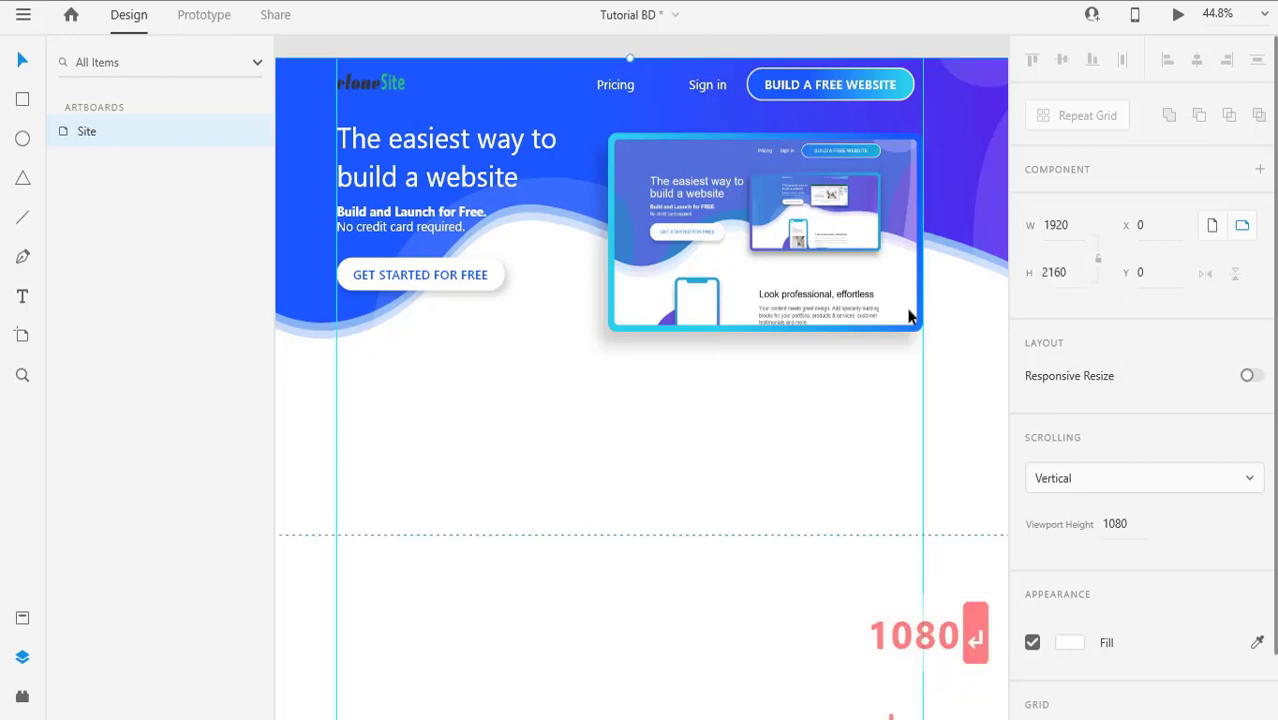
Step: Draw a closed, borderless blob about 350 px high below the hero button with the Pen tool and fill it light red #E99898
scroll(890, 320, down, 5)
drag(782, 416, 522, 320)
click(508, 337)
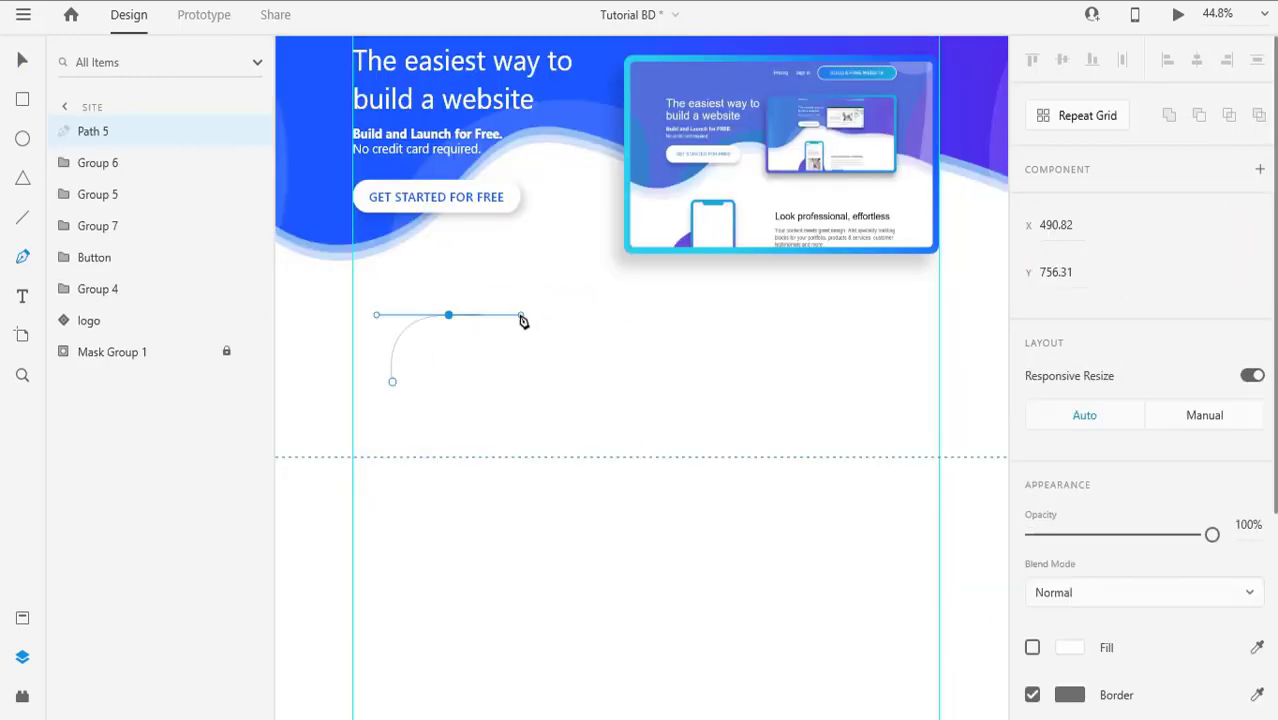
drag(527, 381, 530, 420)
drag(415, 480, 365, 448)
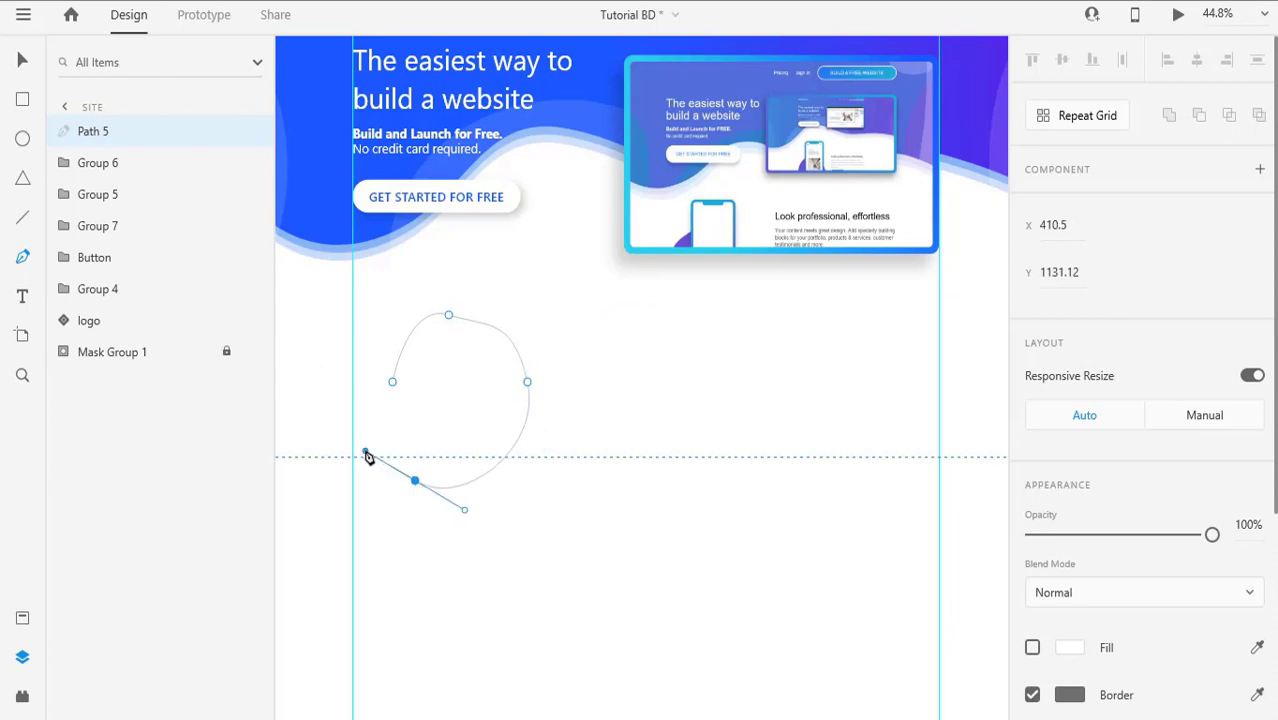
click(390, 380)
key(Escape)
click(1073, 494)
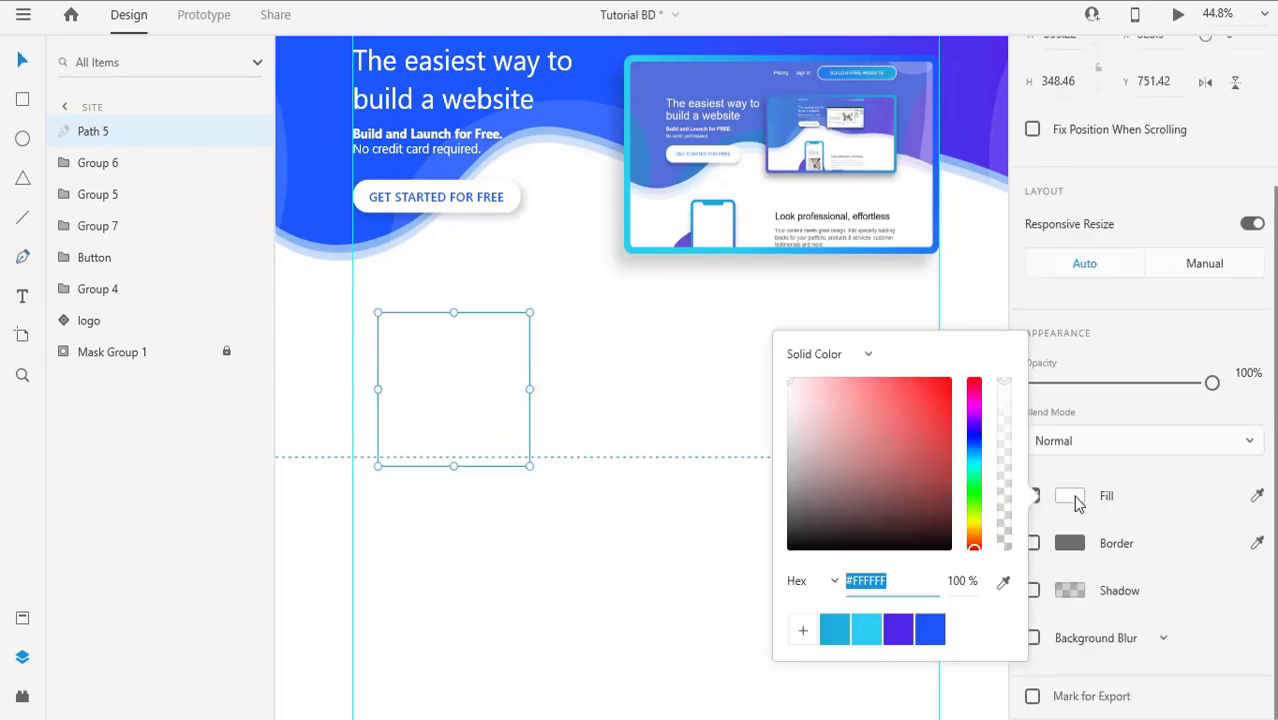
click(847, 397)
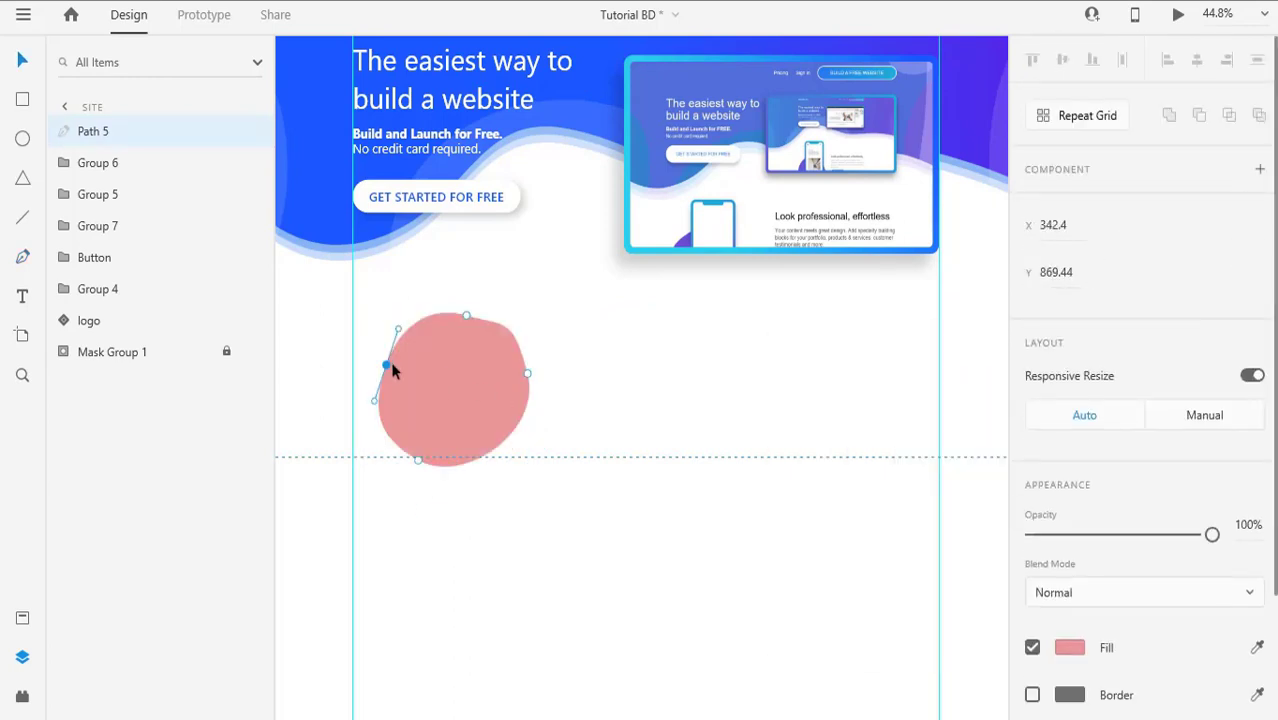
Step: Reshape the red blob by moving its left, bottom, top and right anchor points
drag(392, 365, 384, 342)
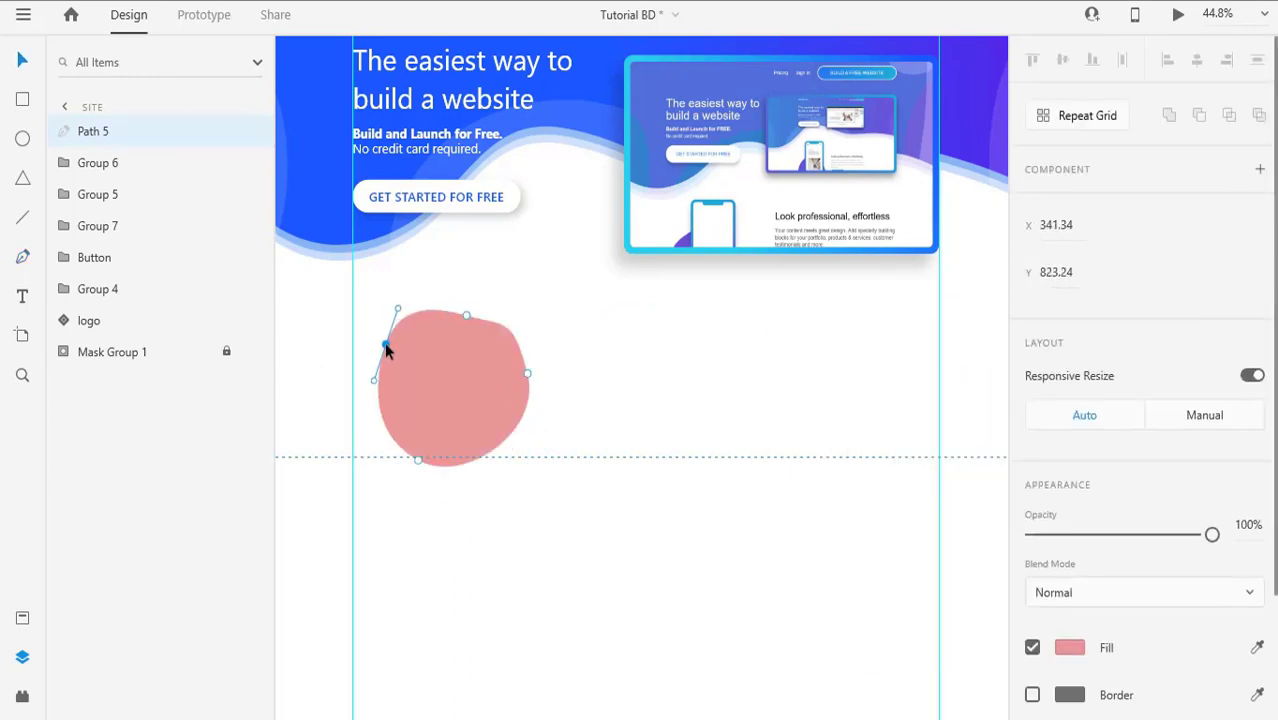
drag(418, 458, 419, 448)
drag(466, 316, 507, 305)
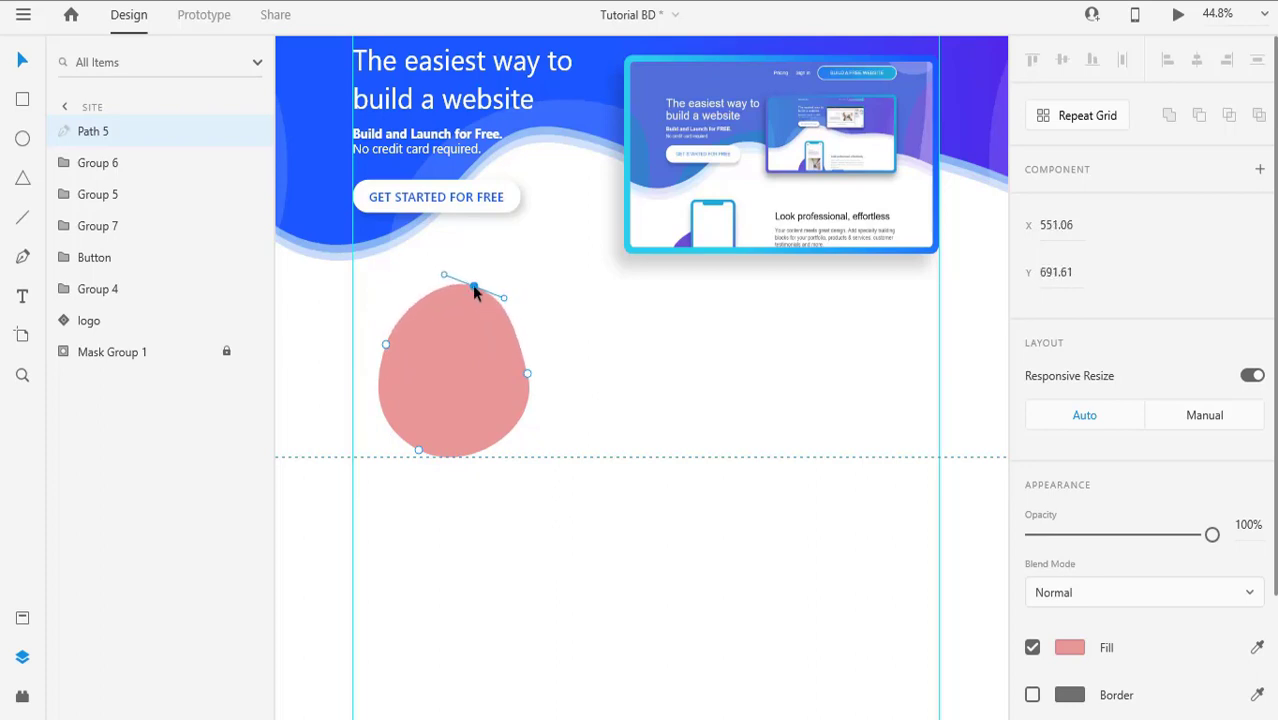
key(ctrl+z)
mouse_move(543, 430)
mouse_down()
mouse_move(545, 461)
mouse_move(542, 437)
mouse_up()
drag(527, 374, 537, 379)
drag(419, 450, 421, 455)
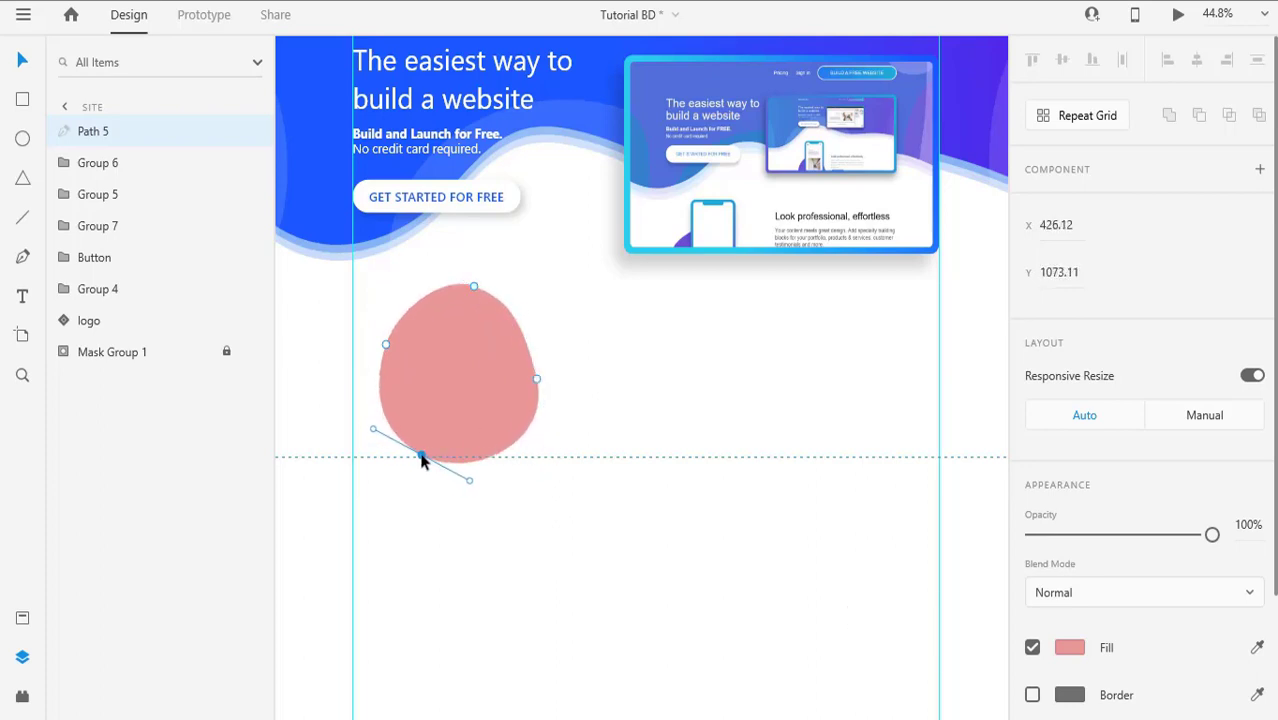
Step: Refine the blob's outline into a smooth egg-like form about 350 px high, with an extra anchor point on its upper-left edge
drag(386, 345, 381, 345)
drag(474, 287, 478, 283)
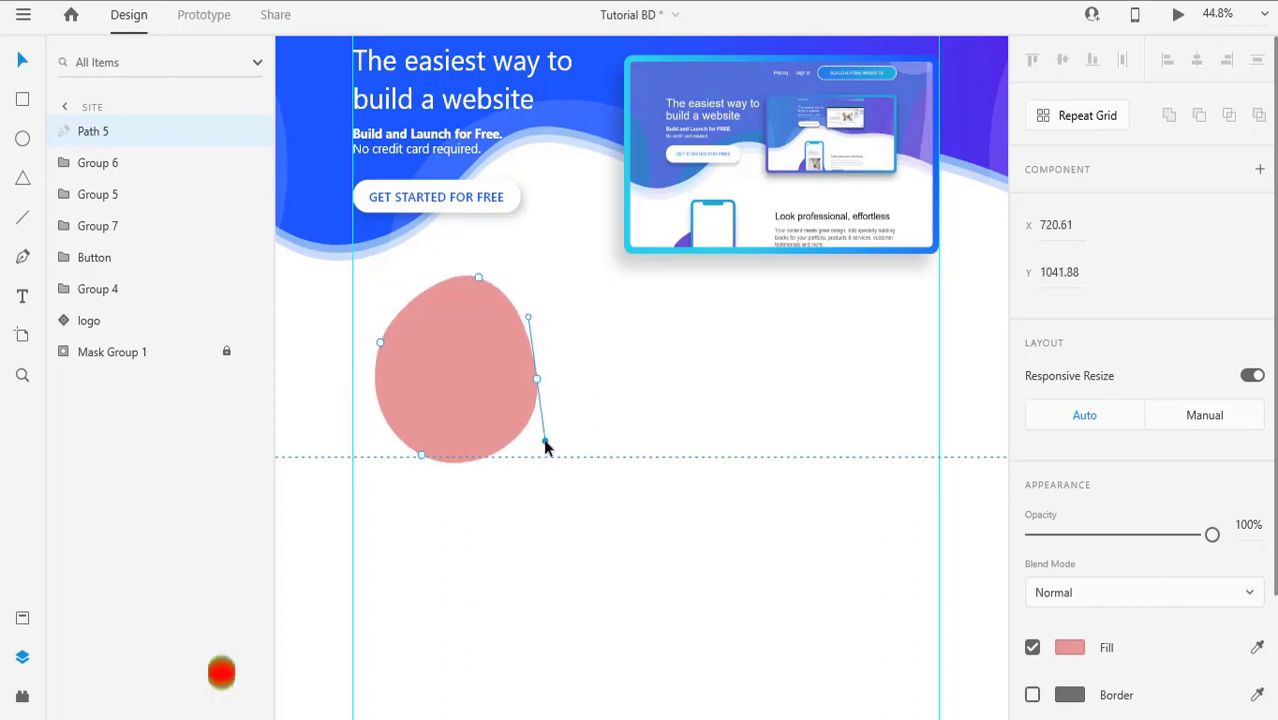
key(ctrl+z)
click(398, 308)
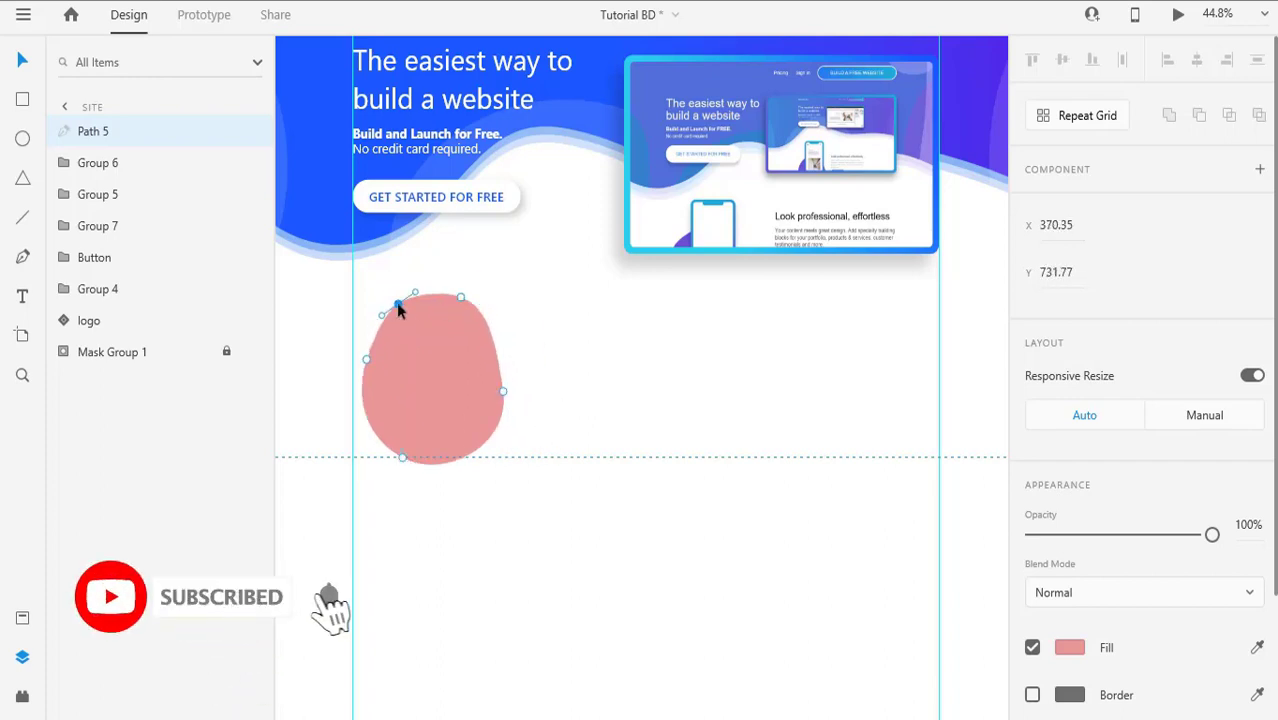
key(ctrl+z)
Step: Give the blob a linear gradient fill running diagonally between its upper-left and lower-right sides
click(1069, 647)
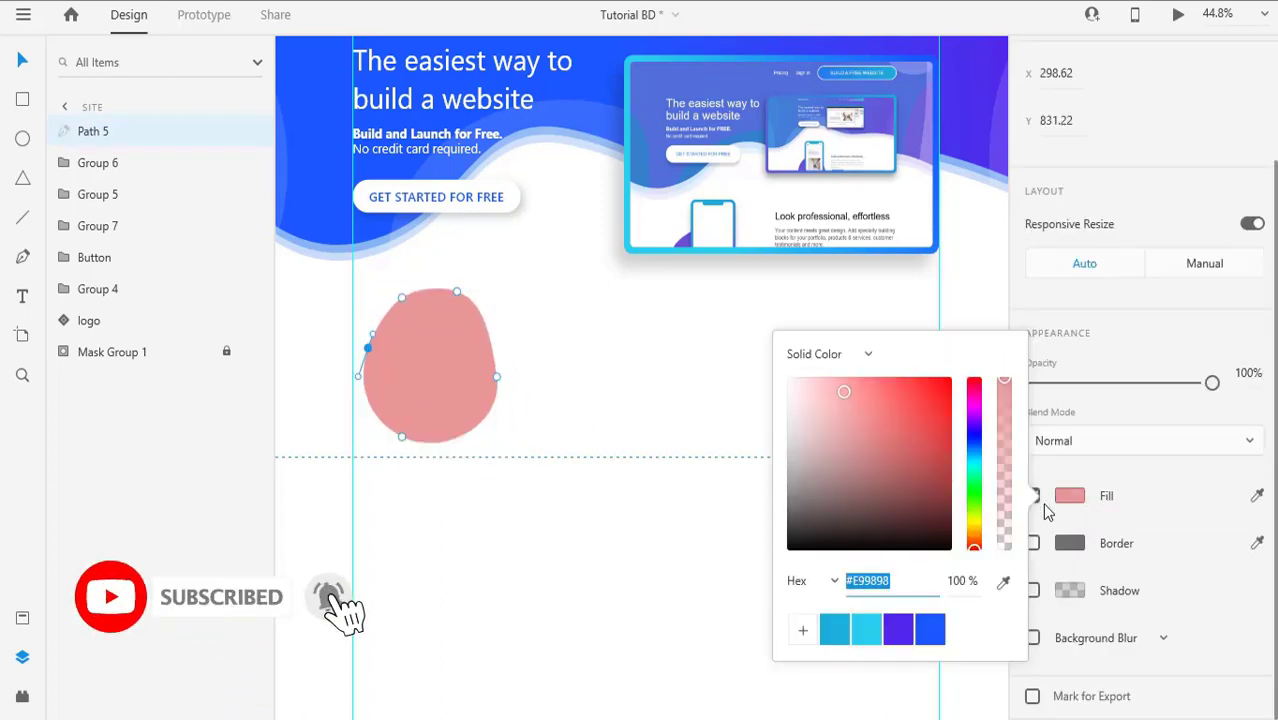
click(868, 358)
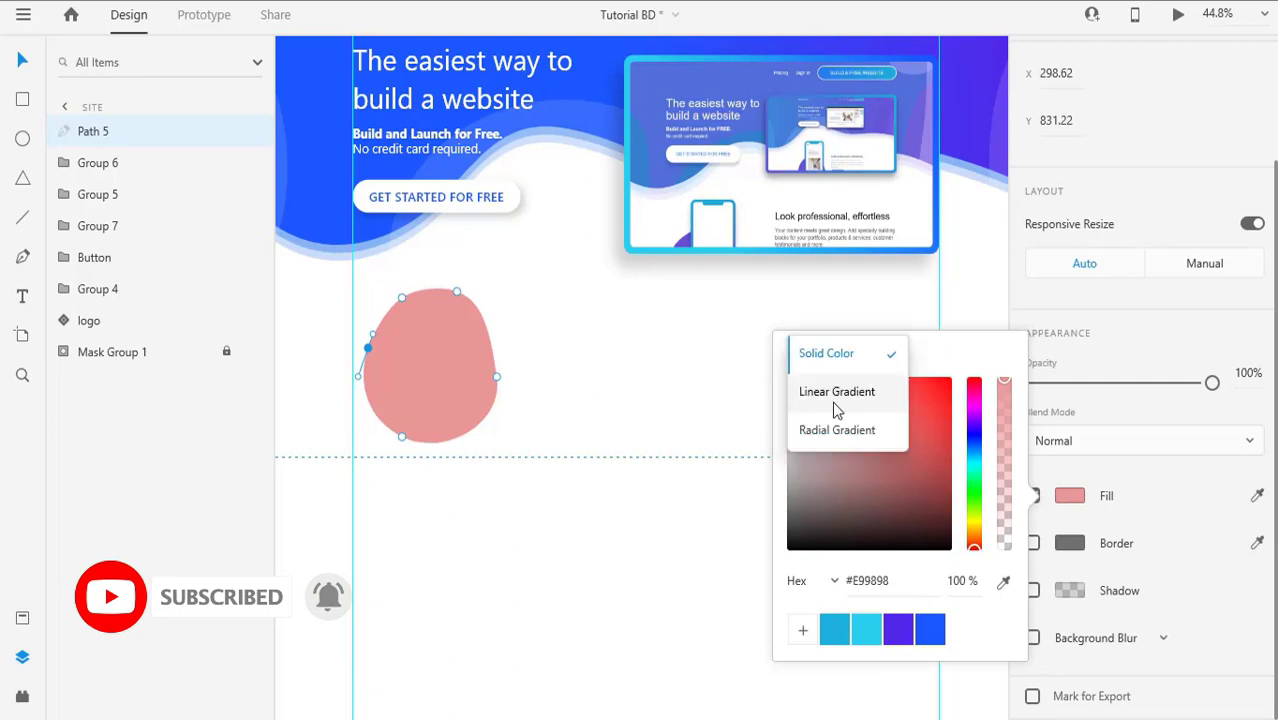
click(835, 394)
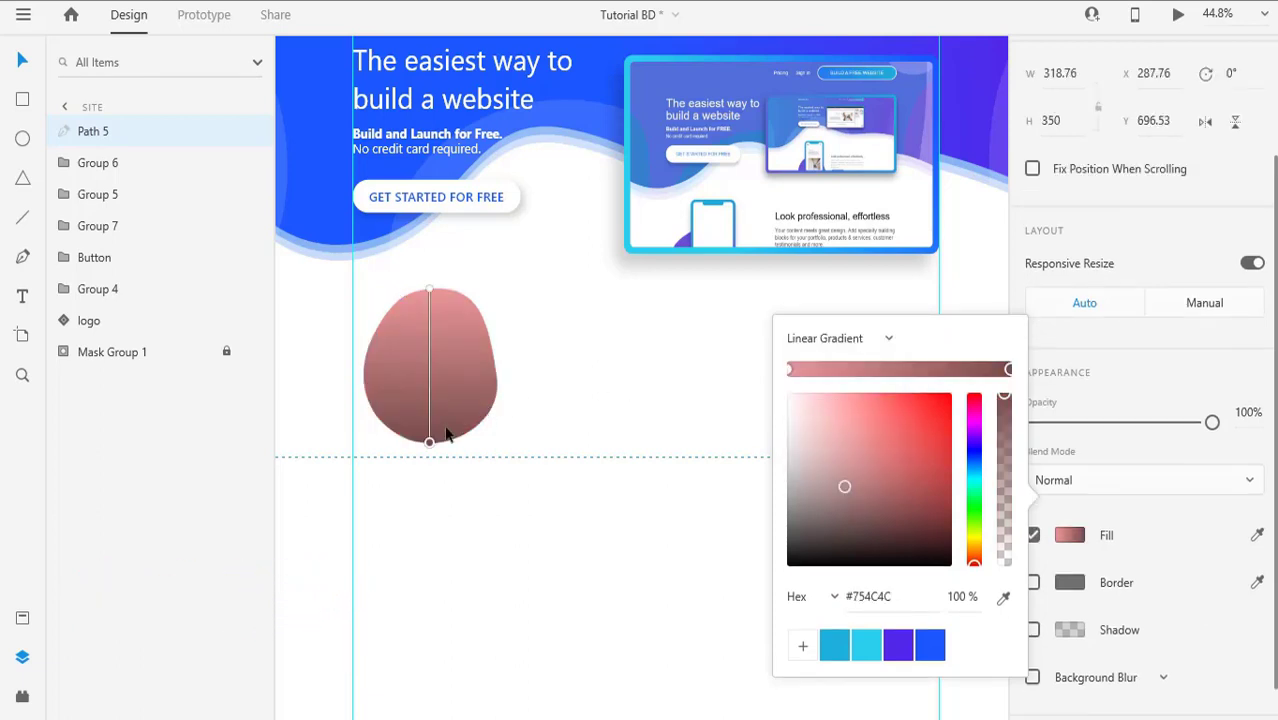
drag(430, 441, 380, 345)
drag(429, 290, 478, 405)
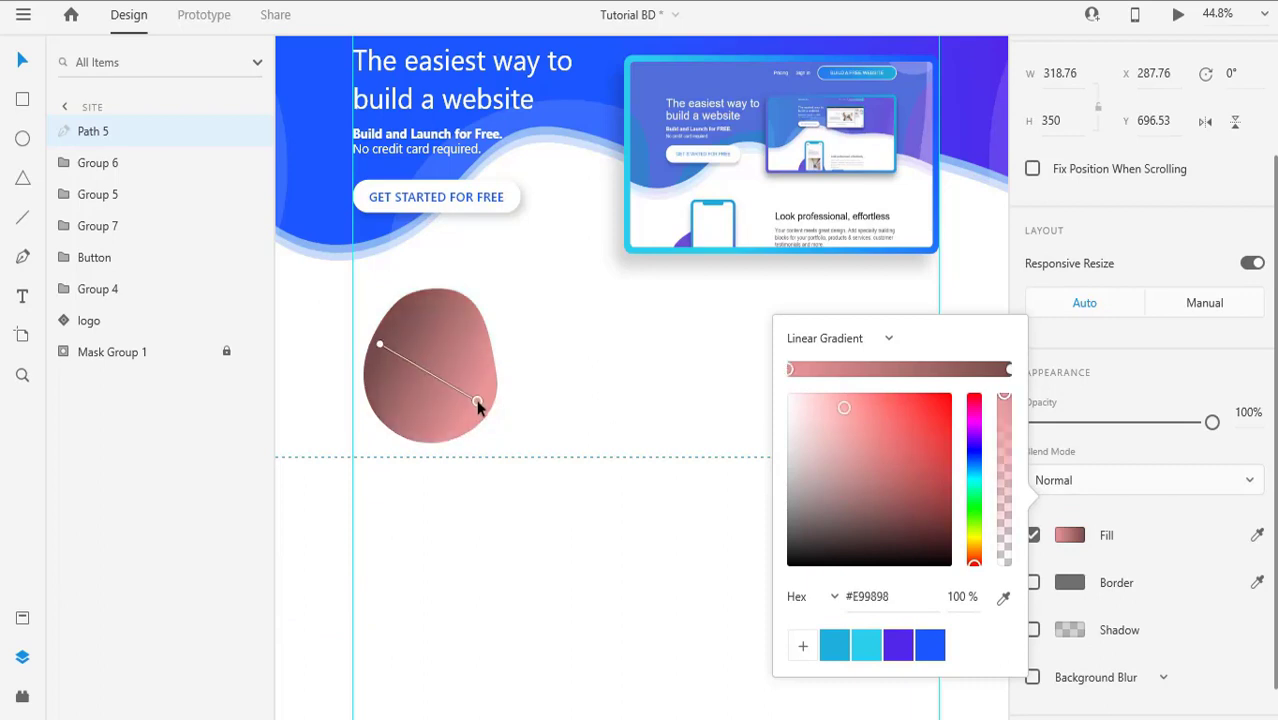
drag(381, 346, 401, 356)
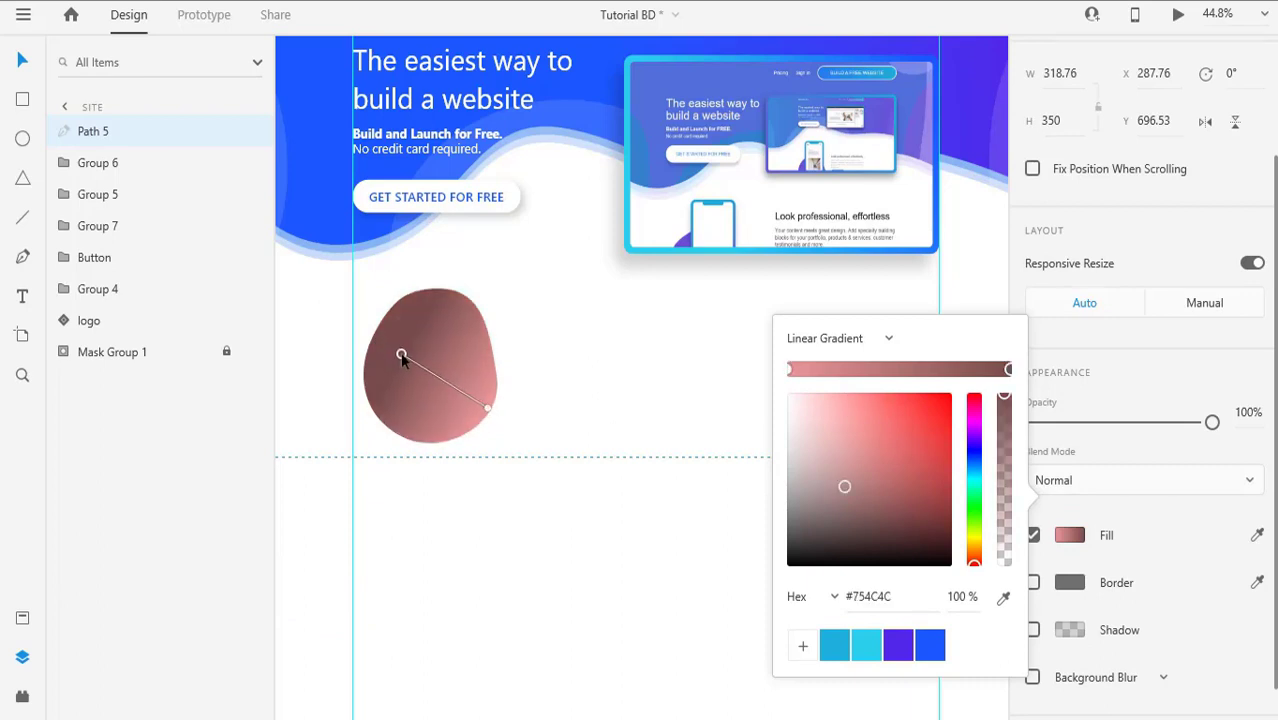
Step: Colour the blob's gradient purple #5229EB at the upper-left end and cyan #2BCDEE at the lower-right end
click(903, 651)
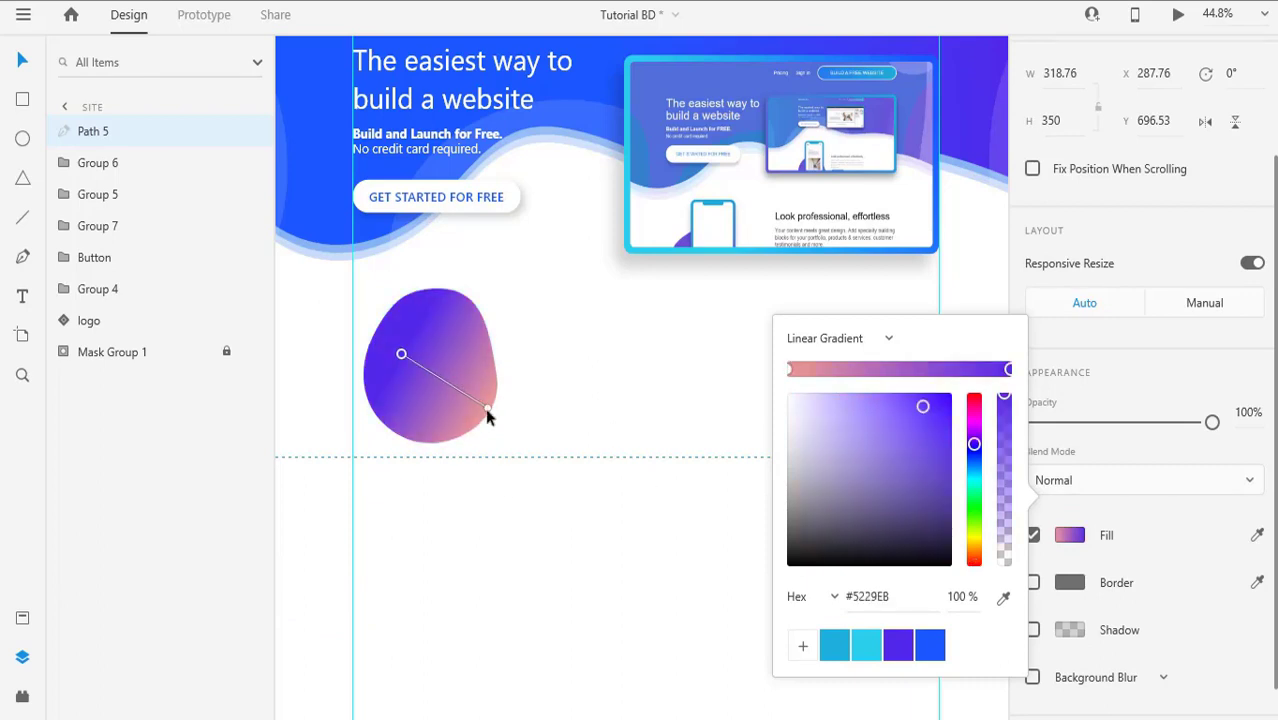
click(486, 409)
click(868, 650)
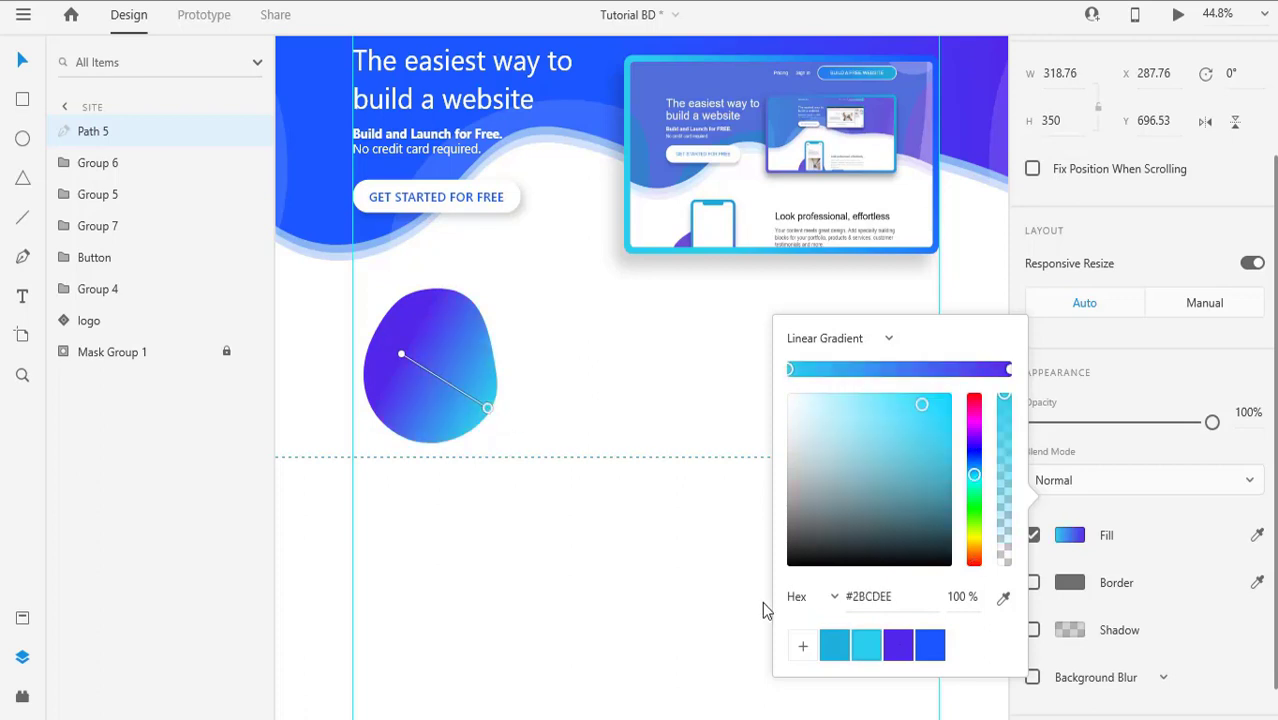
click(561, 534)
Step: Move the gradient blob so its left edge meets the left guide and its bottom meets the dashed viewport line
scroll(561, 534, up, 2)
drag(472, 433, 460, 447)
click(556, 447)
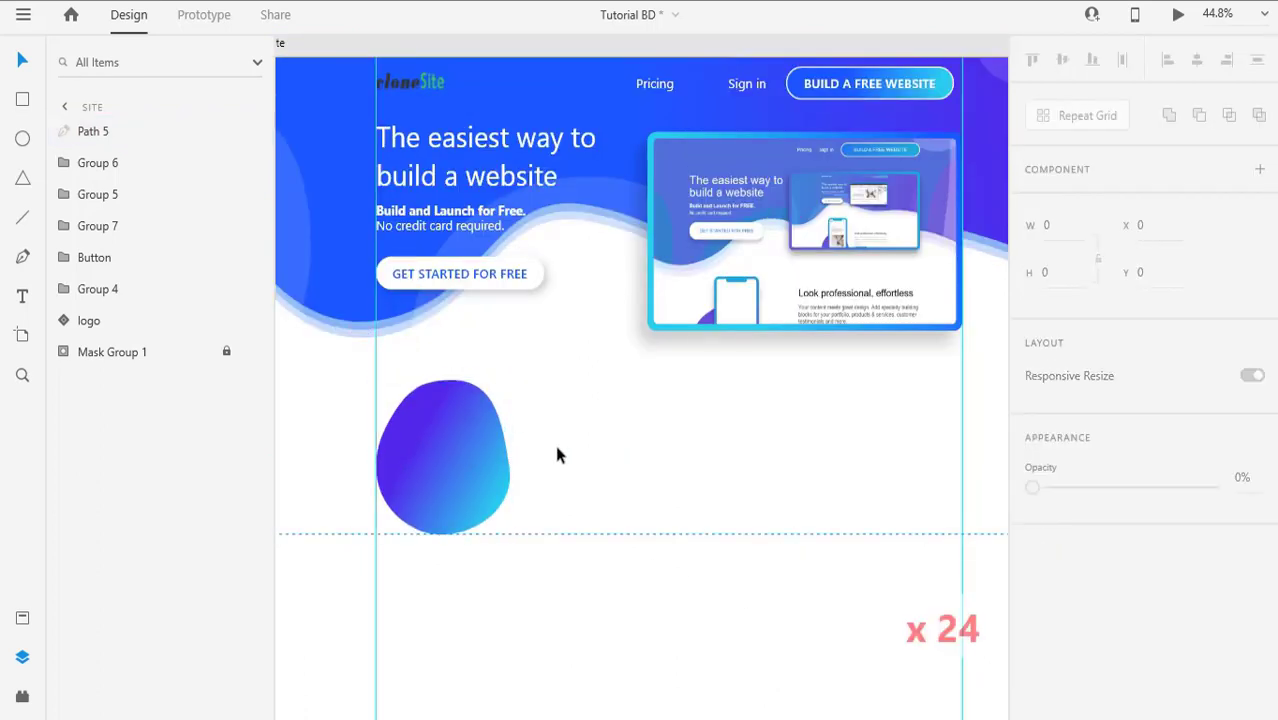
Step: Draw a 170 by 300 rectangle overlapping the gradient blob's upper-right part and position it at X 377, Y 665
click(34, 112)
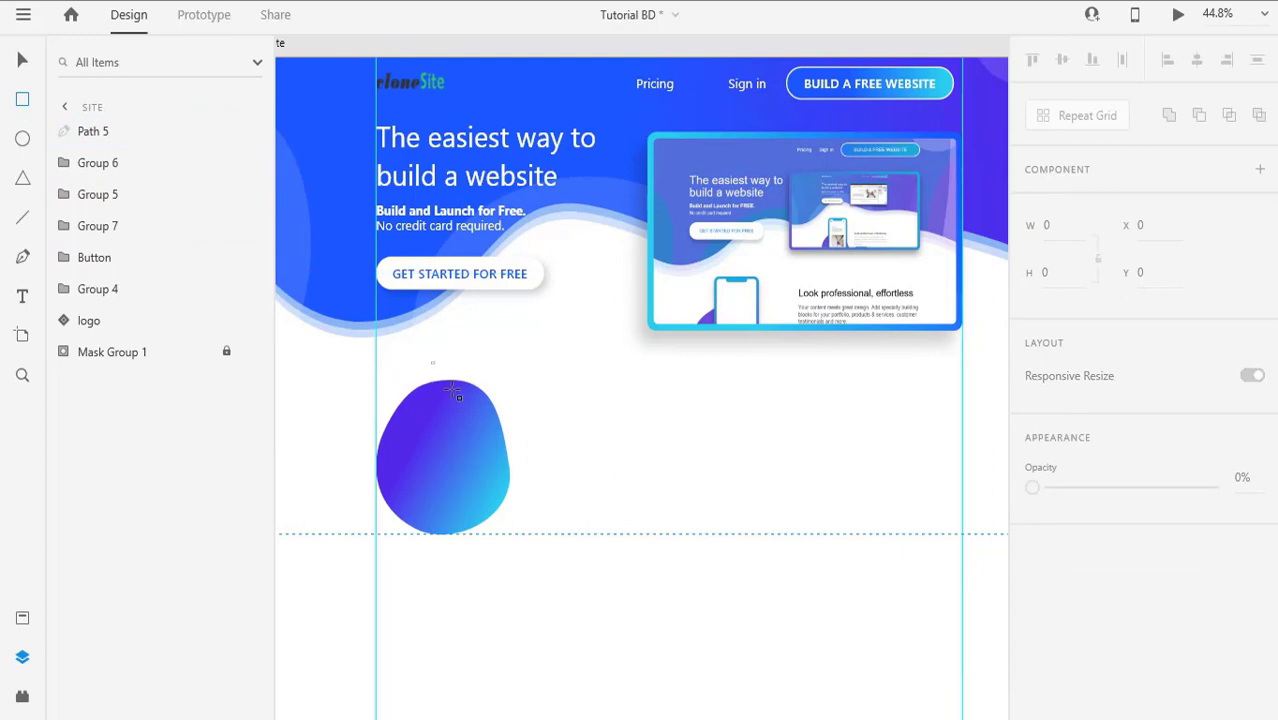
drag(432, 362, 516, 467)
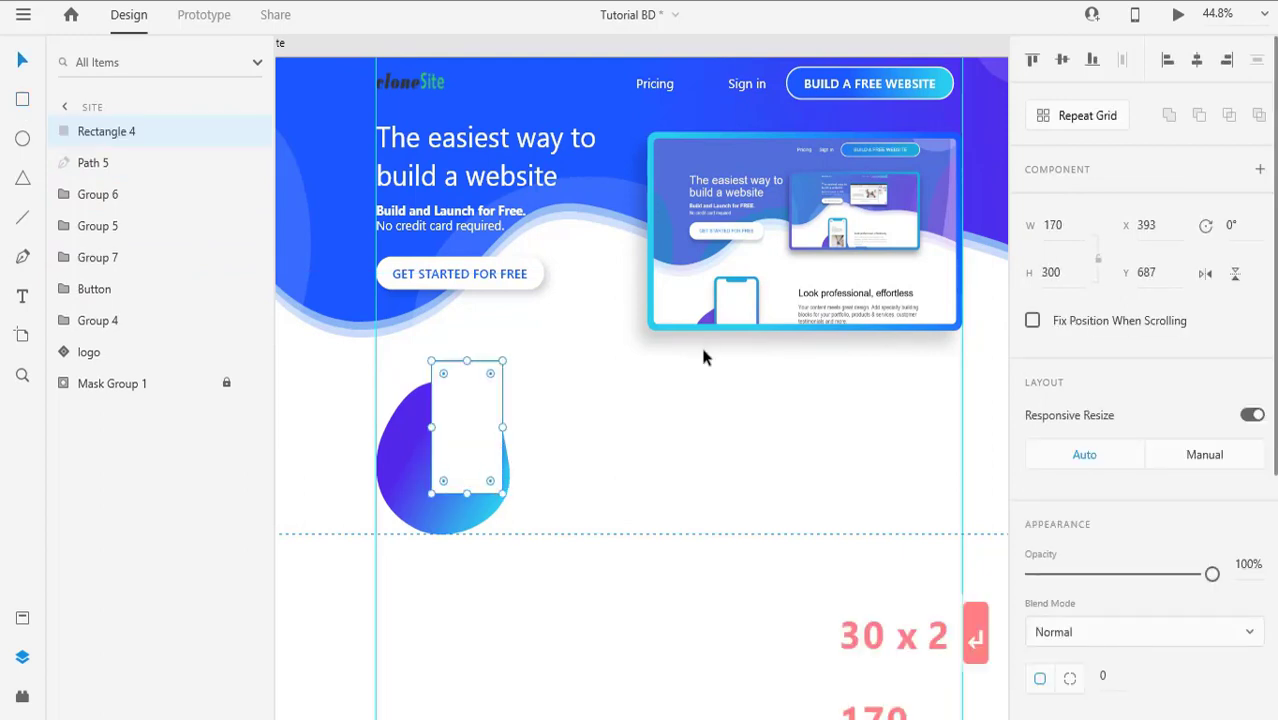
click(702, 346)
scroll(560, 454, up, 3)
drag(557, 432, 585, 431)
Step: Remove the rectangle's border and fill it with light pink #F6B5B5
click(1032, 543)
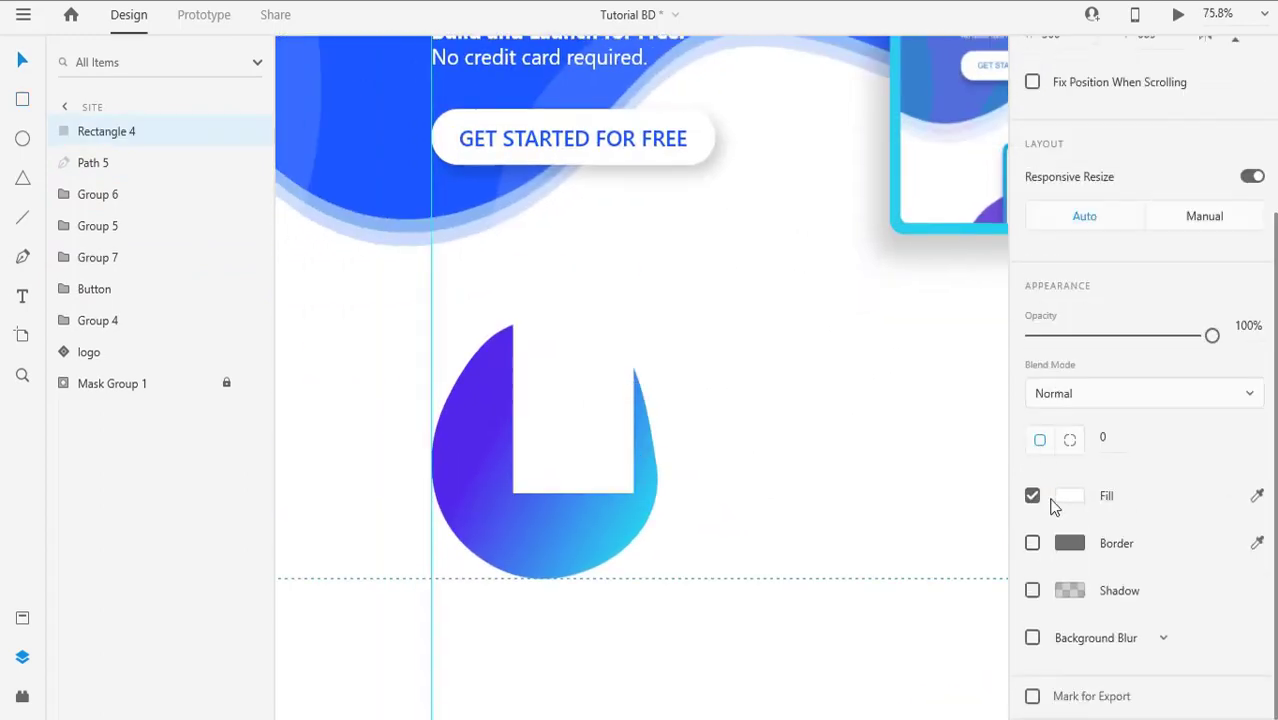
click(1069, 496)
click(830, 382)
click(548, 348)
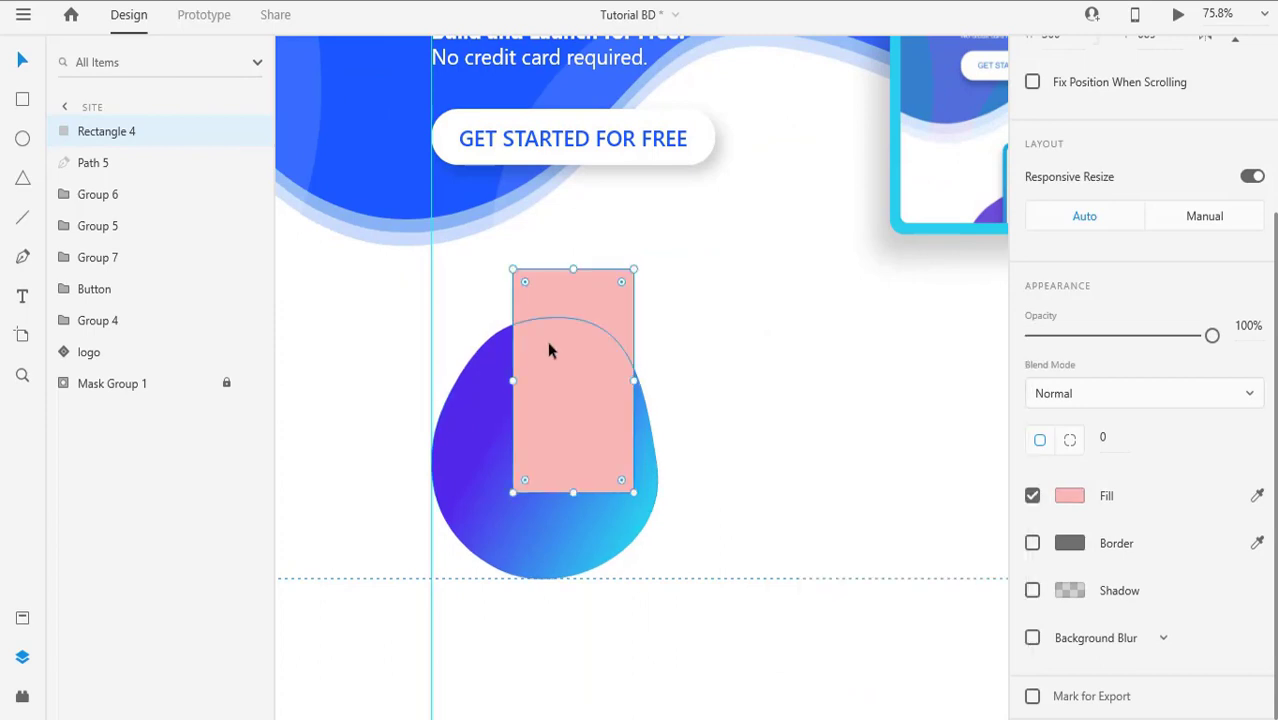
Step: Duplicate the pink rectangle in place and fill the copy with light green #DCF6B5
key(ctrl+c)
key(ctrl+v)
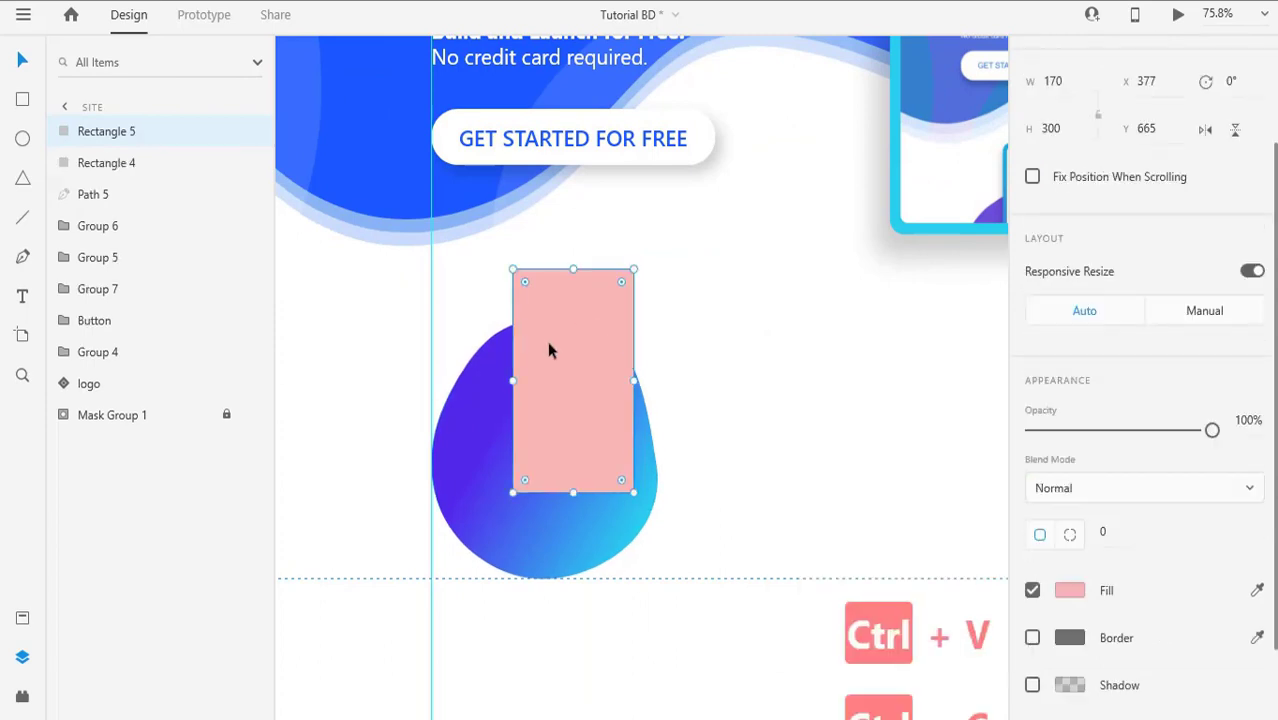
click(1069, 590)
click(978, 577)
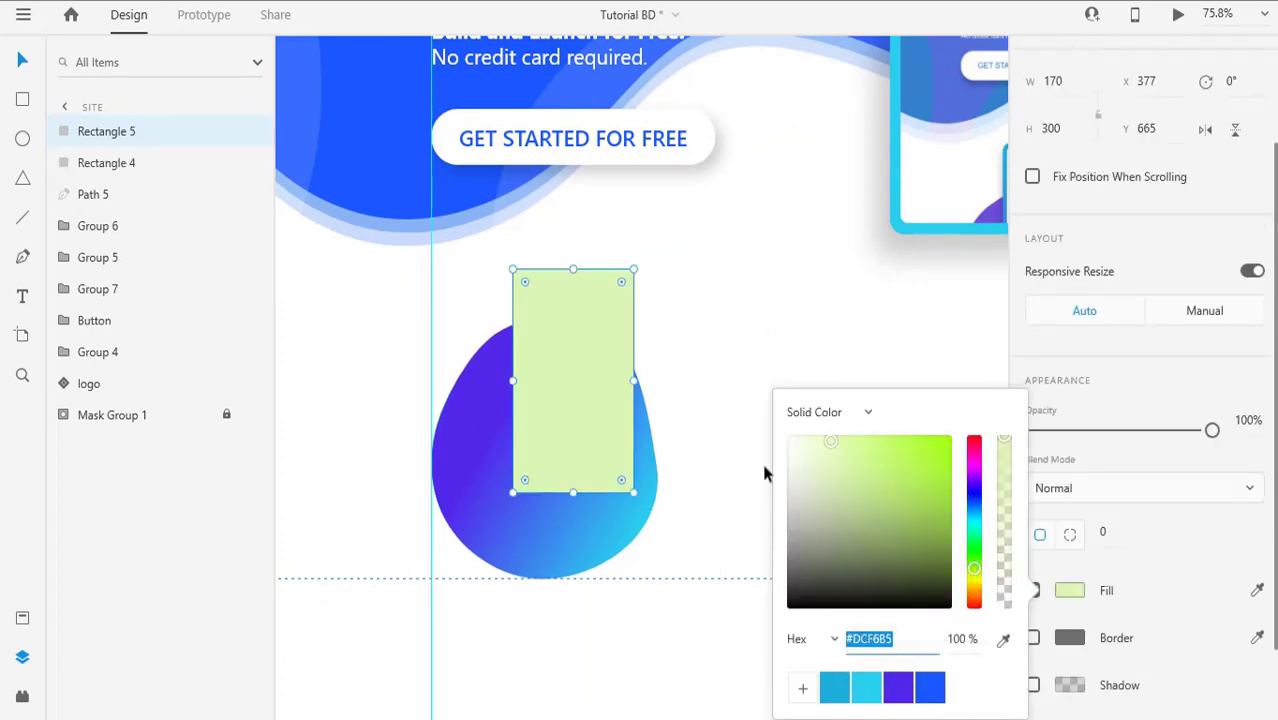
Step: Resize the green rectangle to 150 by 280 and centre it both ways on the pink rectangle
scroll(1069, 226, up, 3)
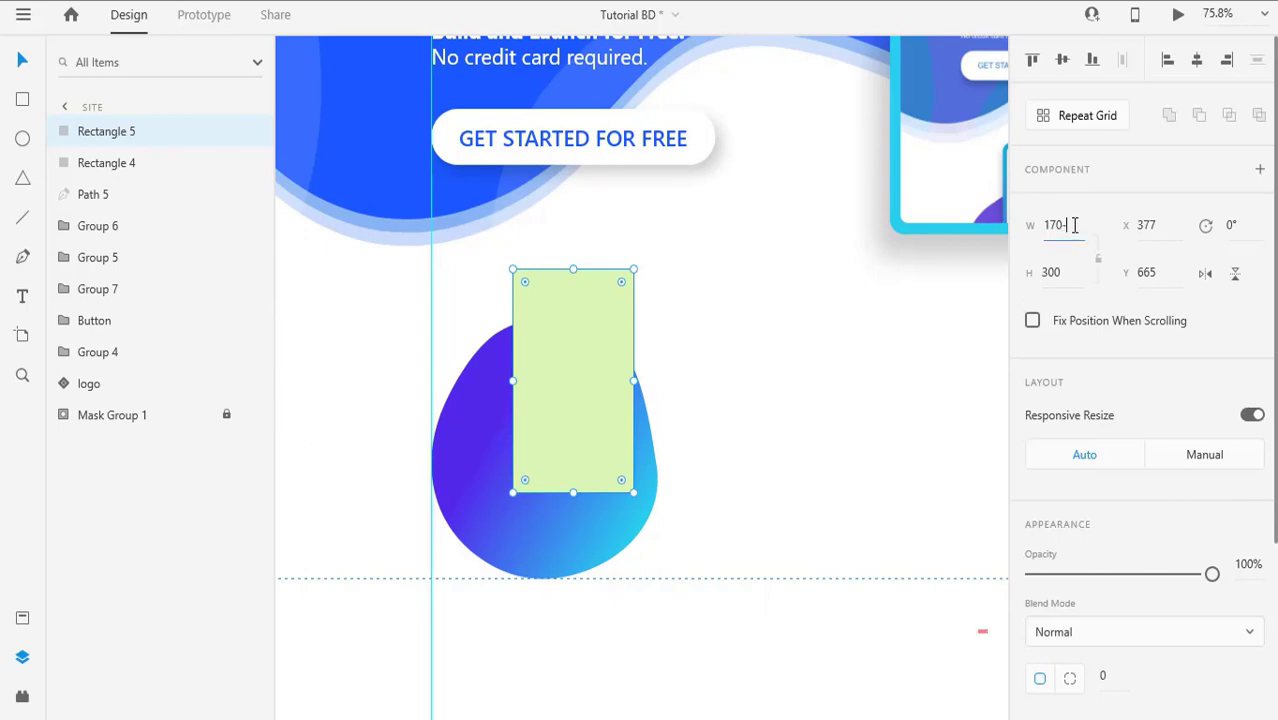
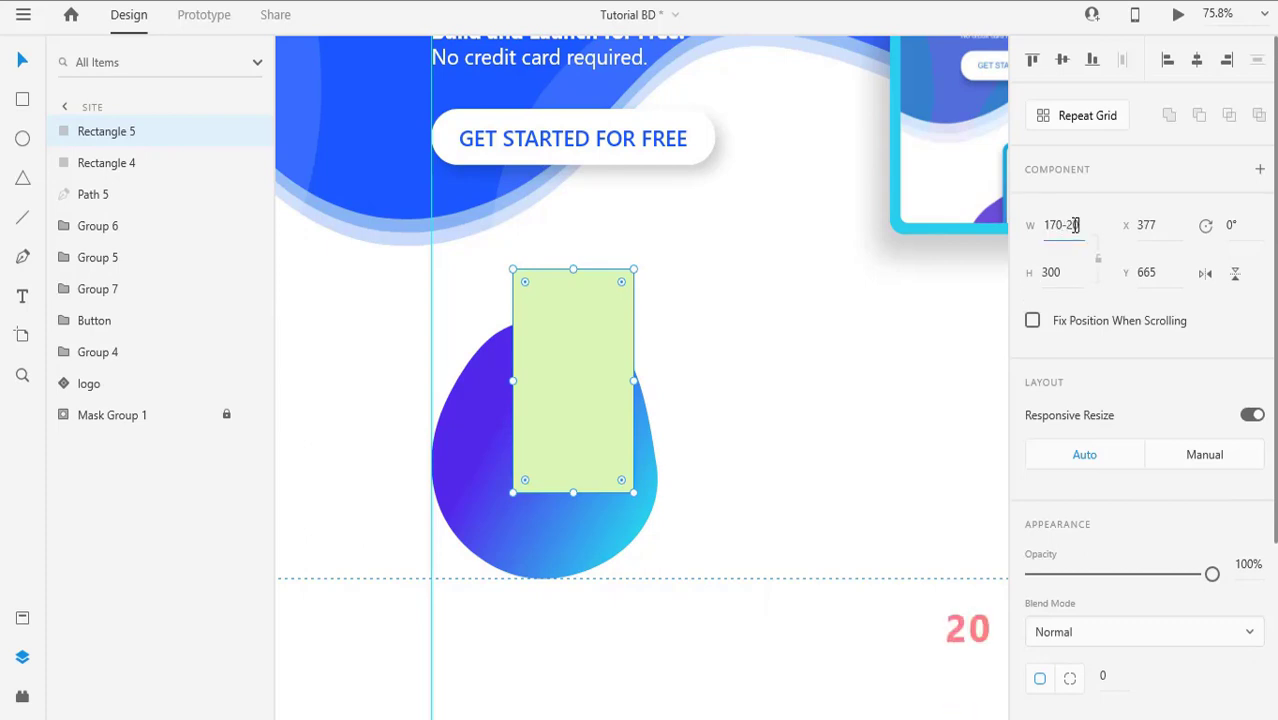
key(Return)
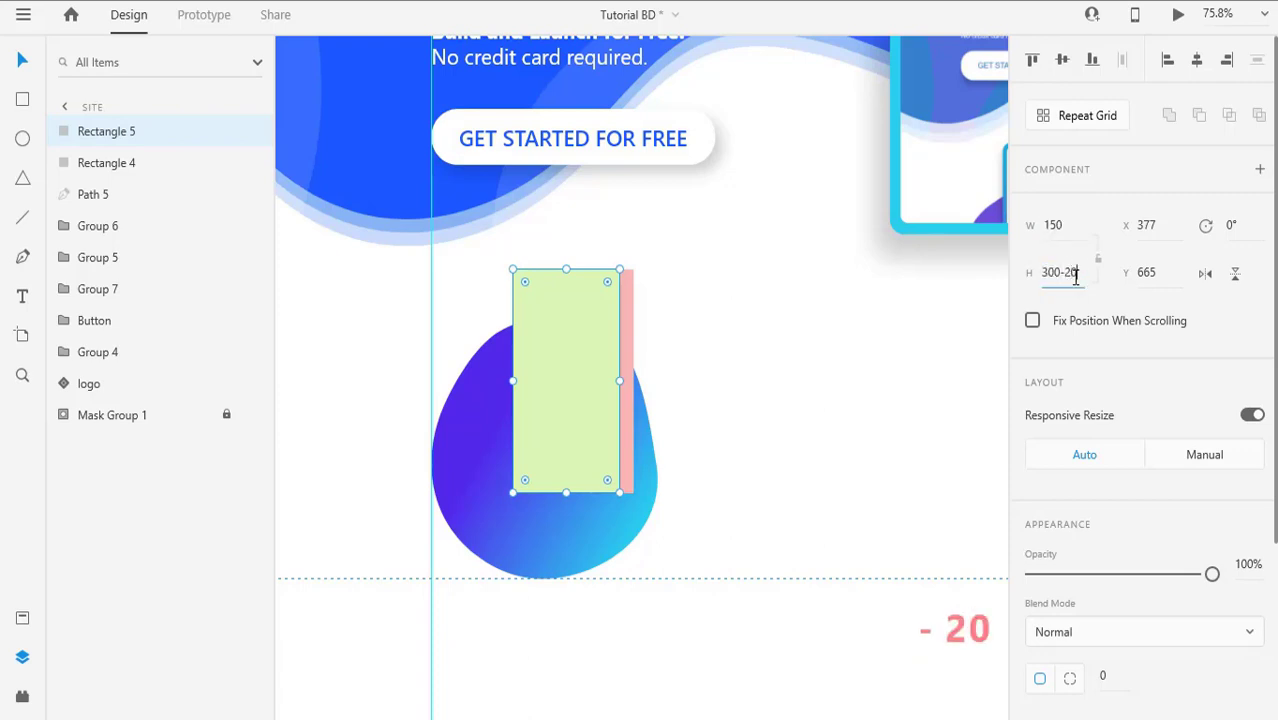
key(Return)
shift+click(621, 287)
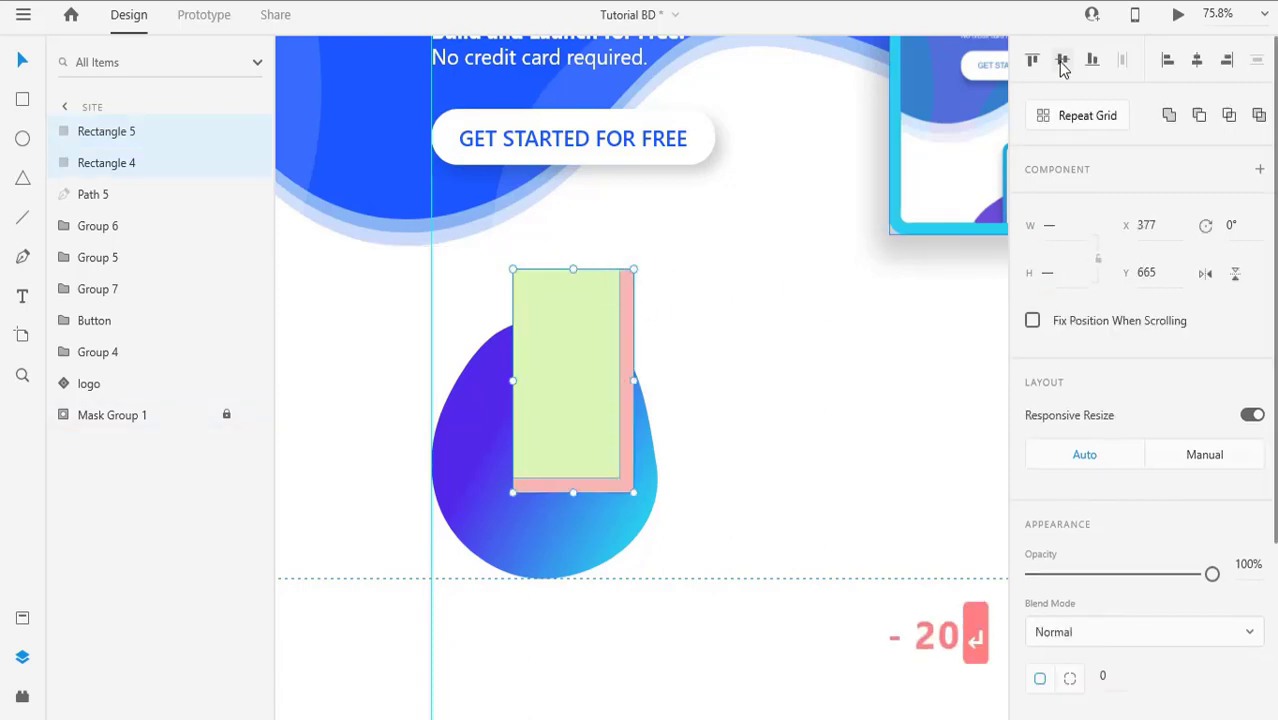
click(1062, 61)
click(1197, 61)
click(798, 314)
Step: Enlarge the green rectangle to 154 by 284 and centre it on the pink rectangle again
click(598, 330)
click(1070, 228)
text(+)
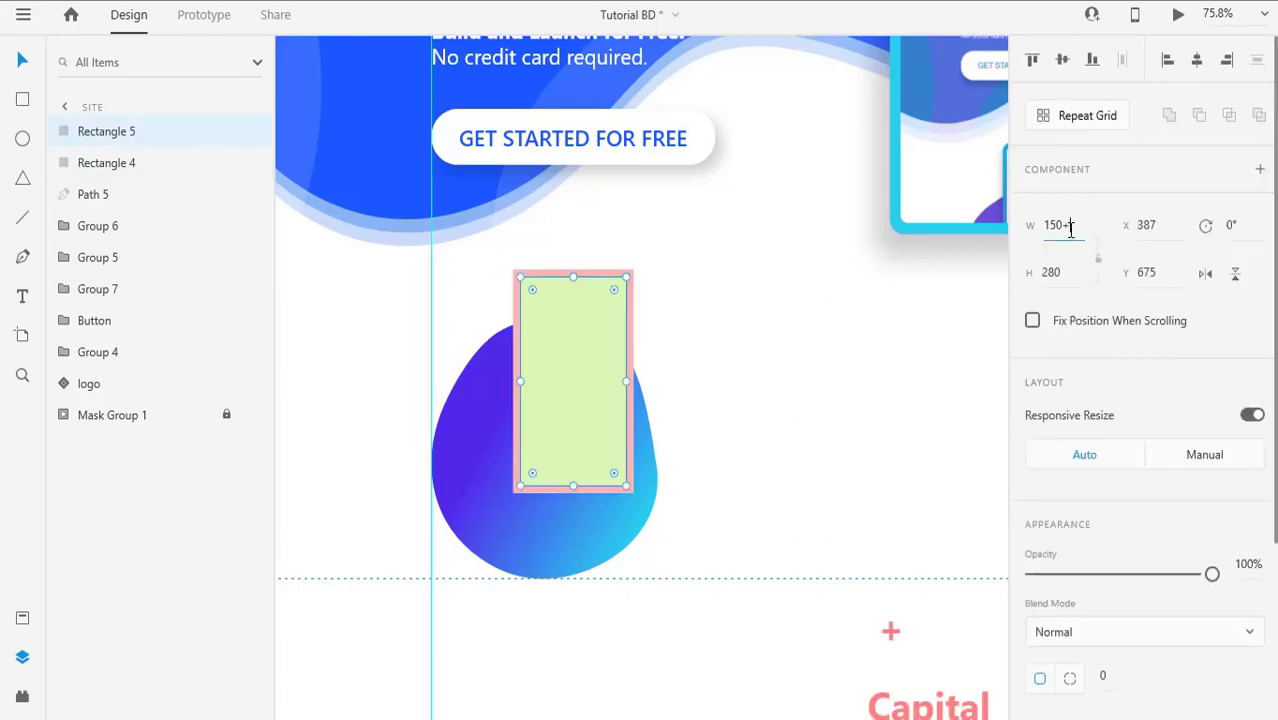
text(4)
key(Return)
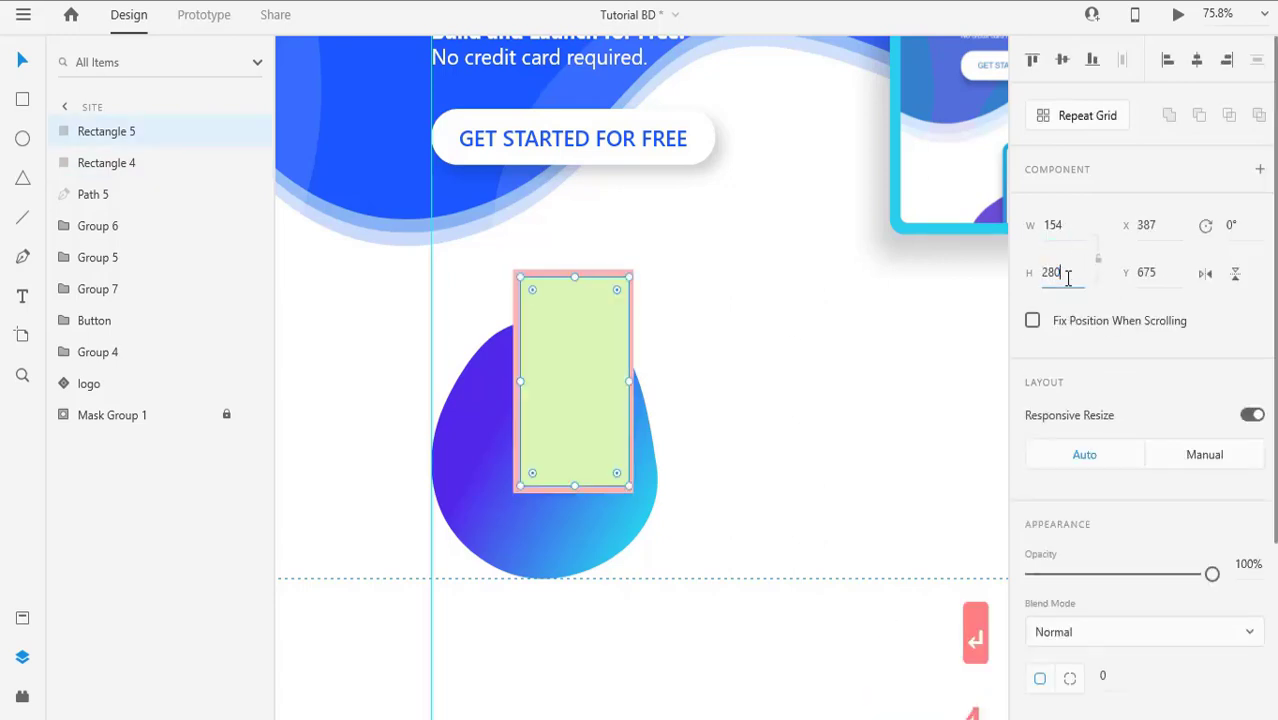
text(+4)
key(Return)
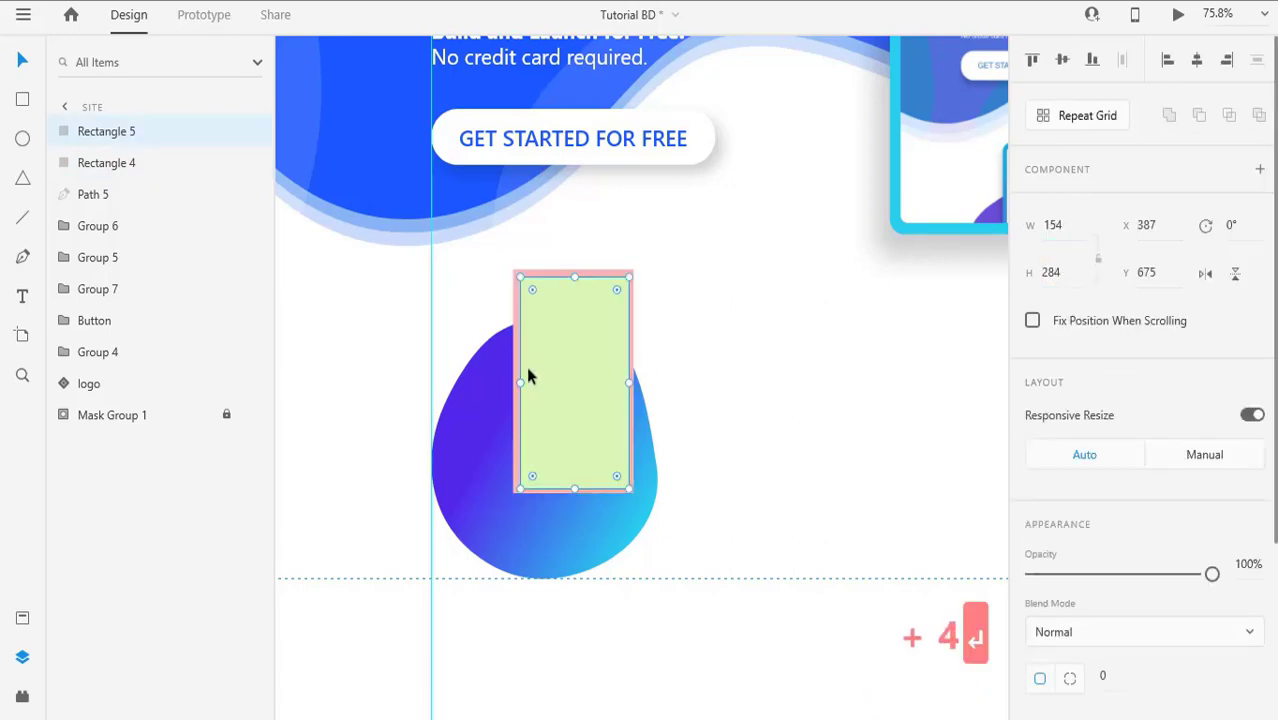
drag(501, 278, 587, 300)
click(1197, 61)
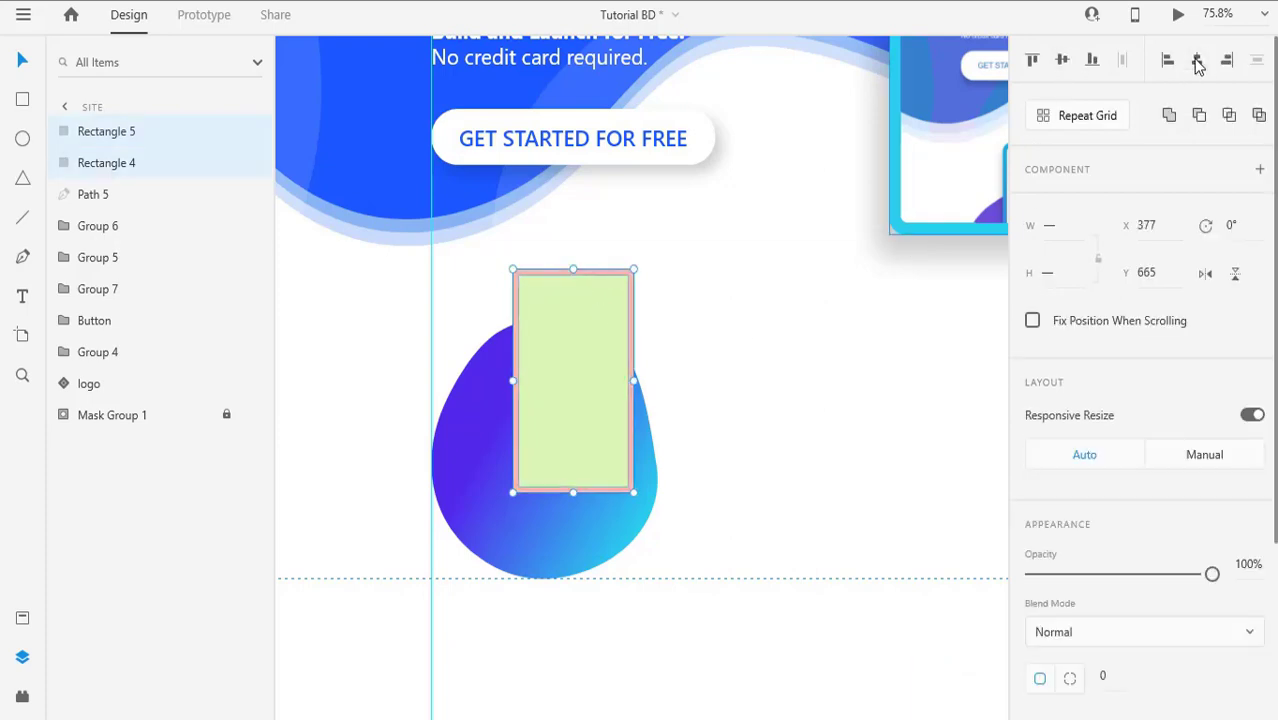
click(676, 352)
scroll(650, 370, up, 3)
key(ctrl+z)
Step: Hide the green rectangle and round the pink rectangle's corners with a radius of 10
click(606, 328)
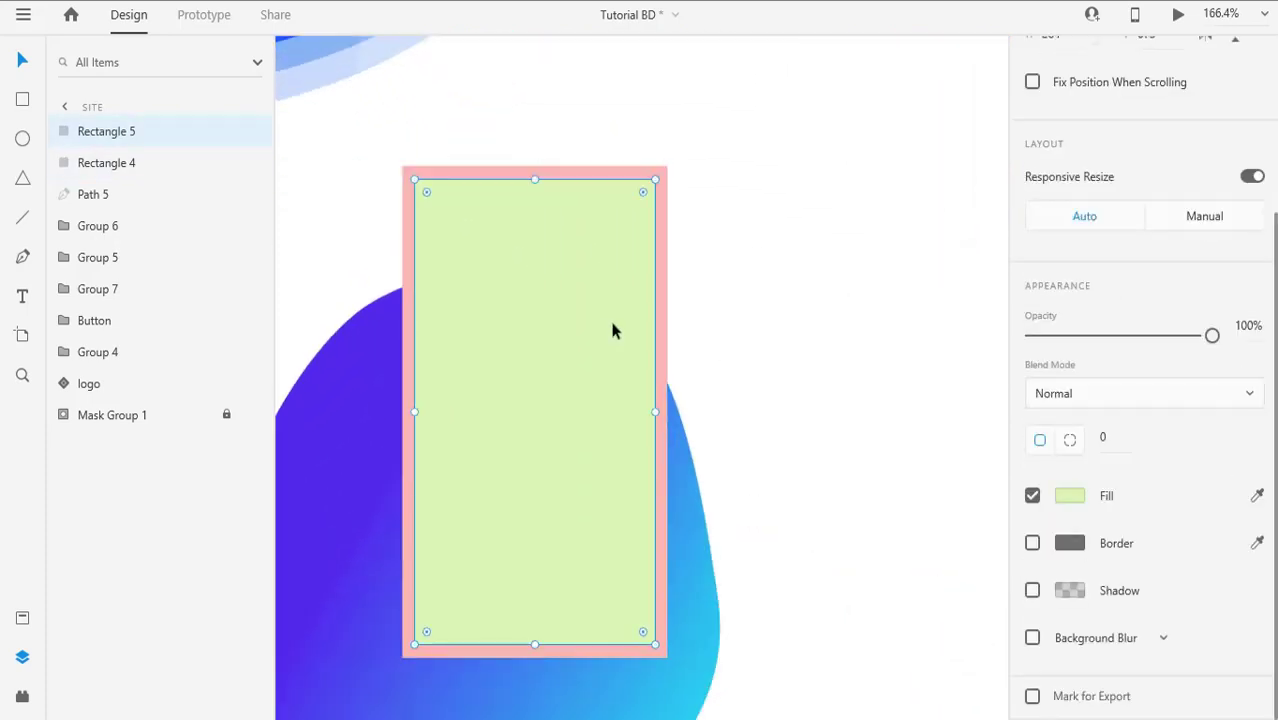
click(251, 132)
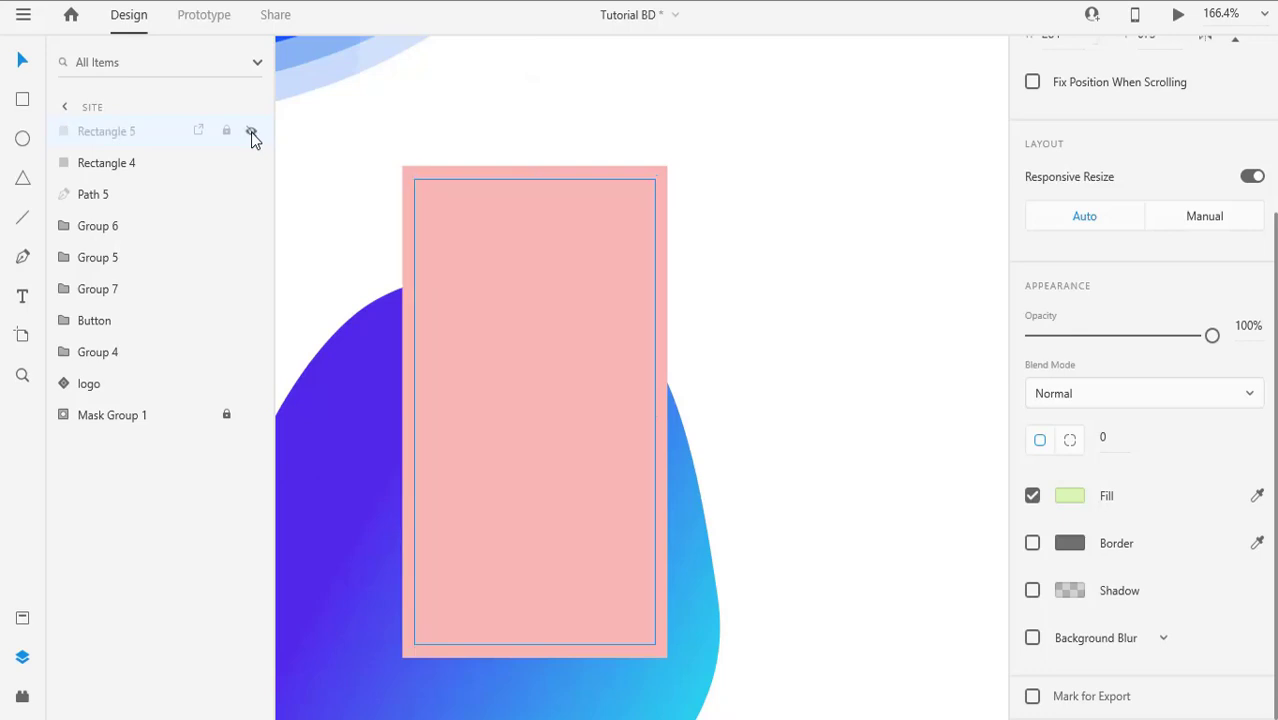
click(93, 172)
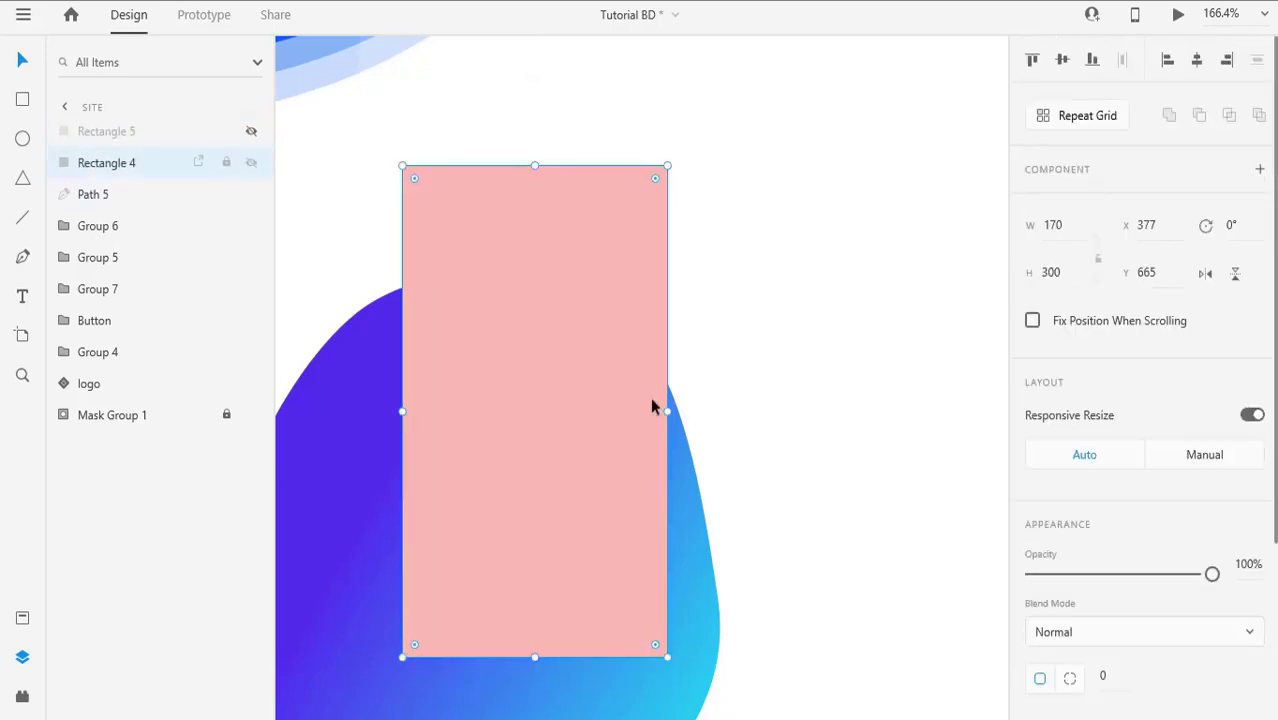
scroll(1124, 434, down, 3)
click(1124, 436)
text(20)
key(Return)
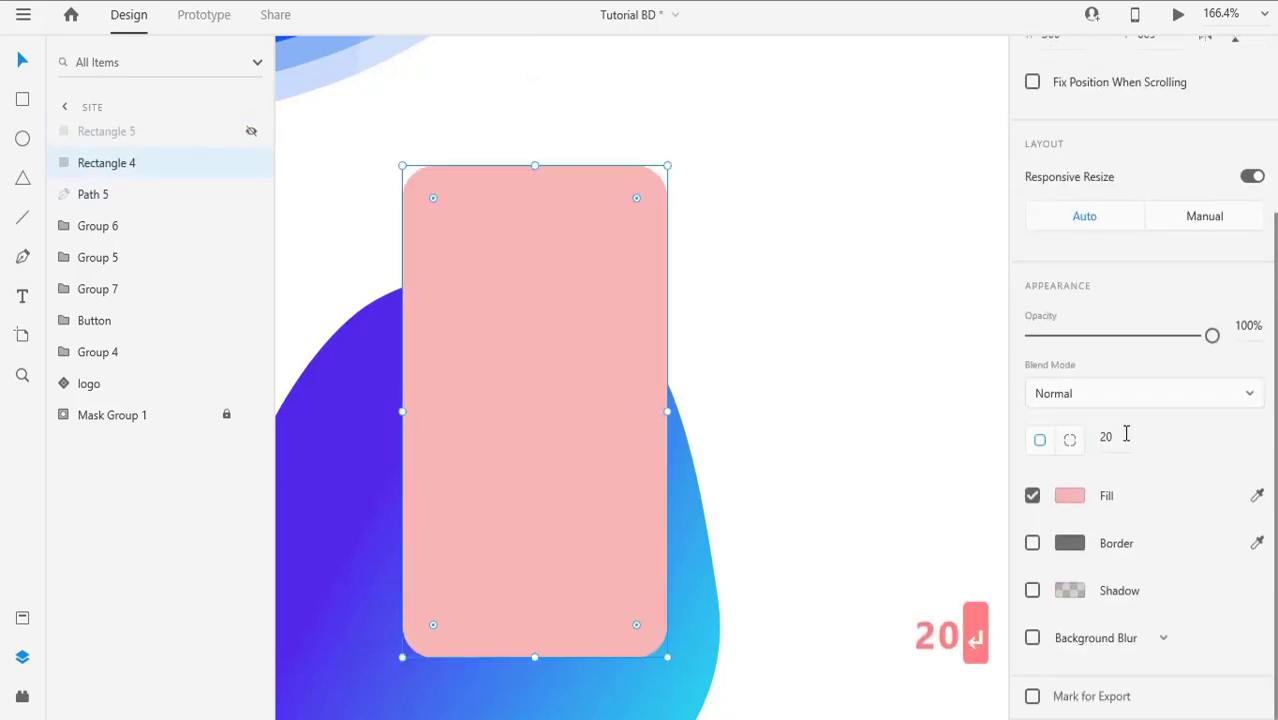
key(Down)
key(Down)
key(Down)
key(Down)
key(Down)
key(Down)
key(Down)
key(Down)
key(Down)
key(Down)
key(Down)
key(Down)
key(Down)
key(Down)
key(Down)
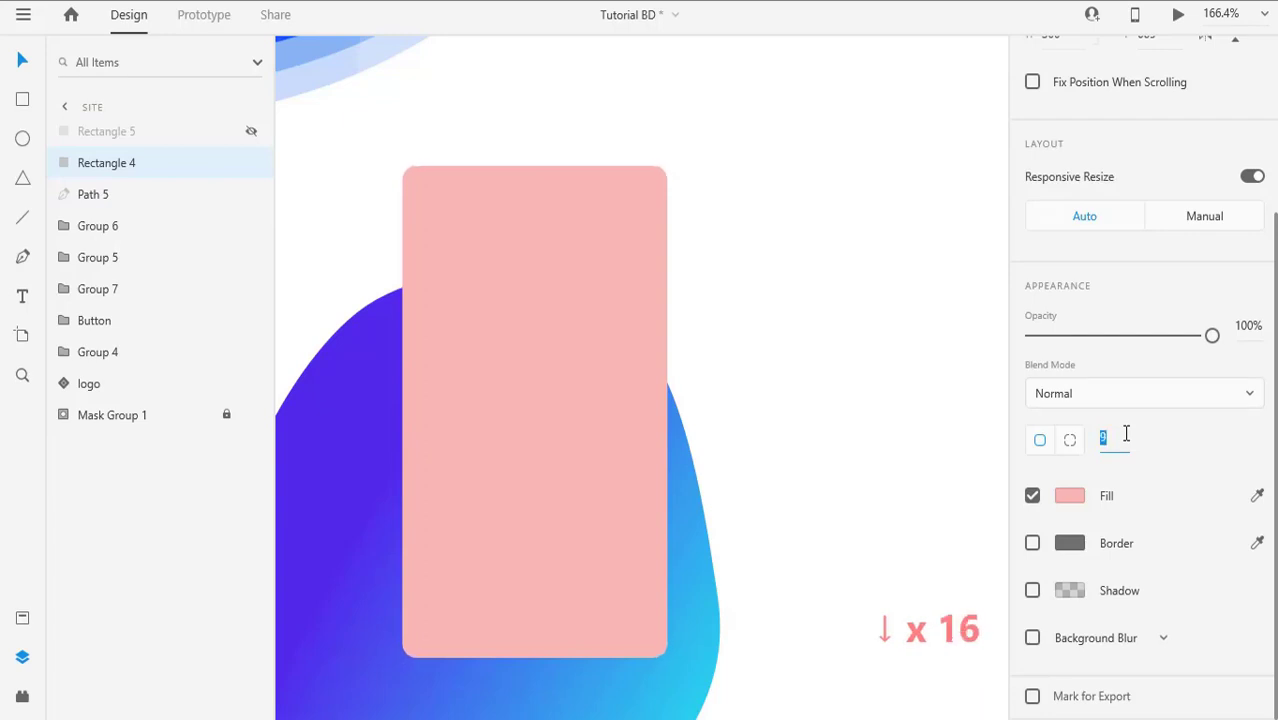
key(Up)
key(Up)
key(Down)
key(Up)
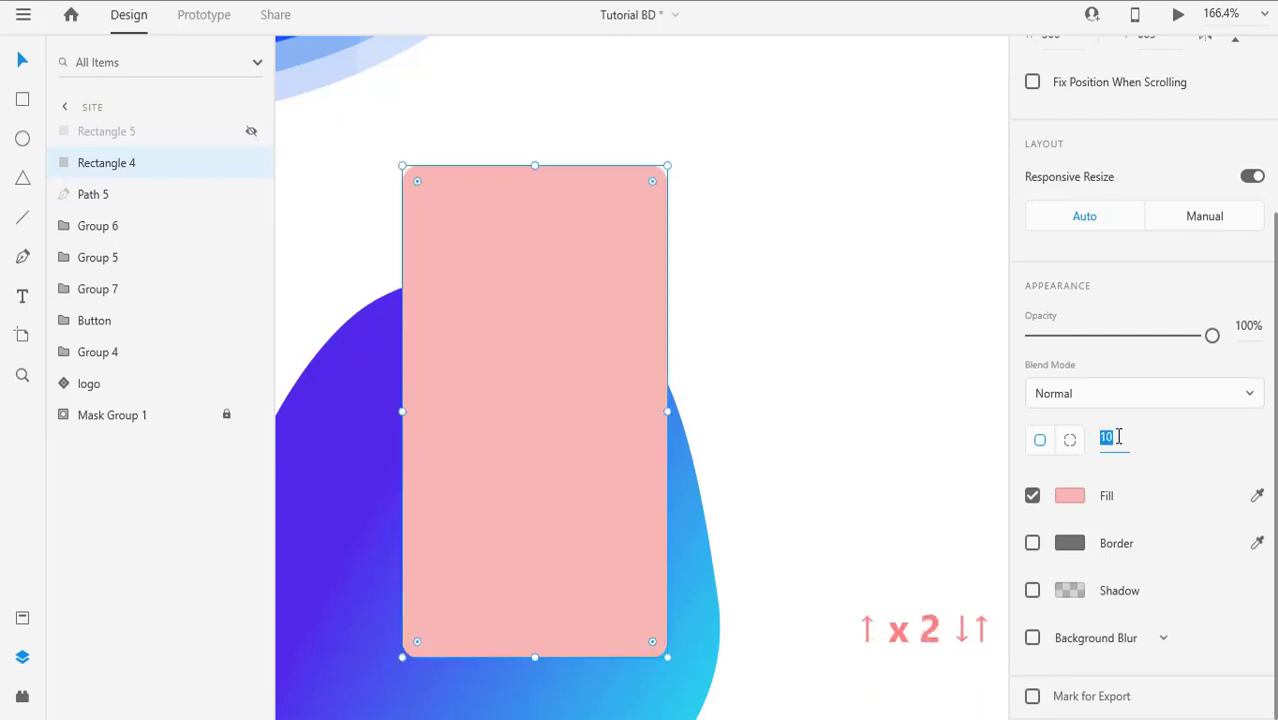
Step: Give the pink rectangle a linear gradient fill running diagonally from its upper-right corner towards its lower-left part
click(1069, 495)
click(822, 340)
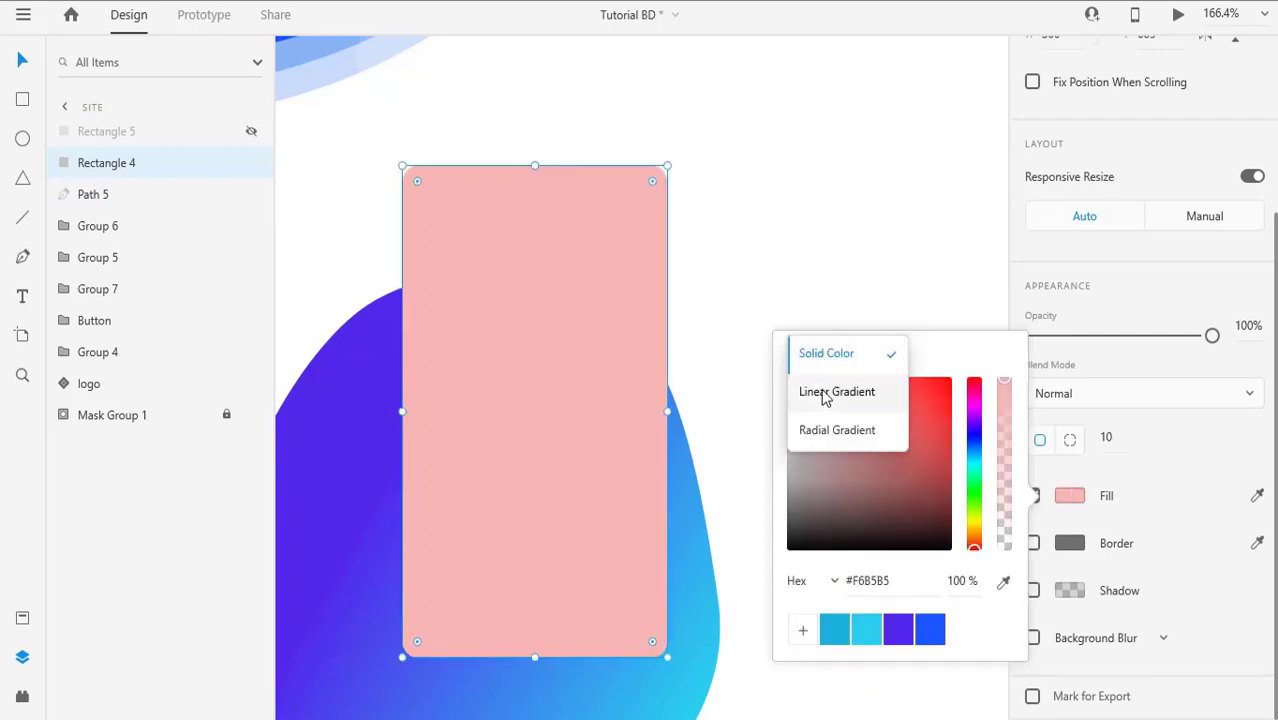
click(830, 386)
drag(534, 657, 472, 578)
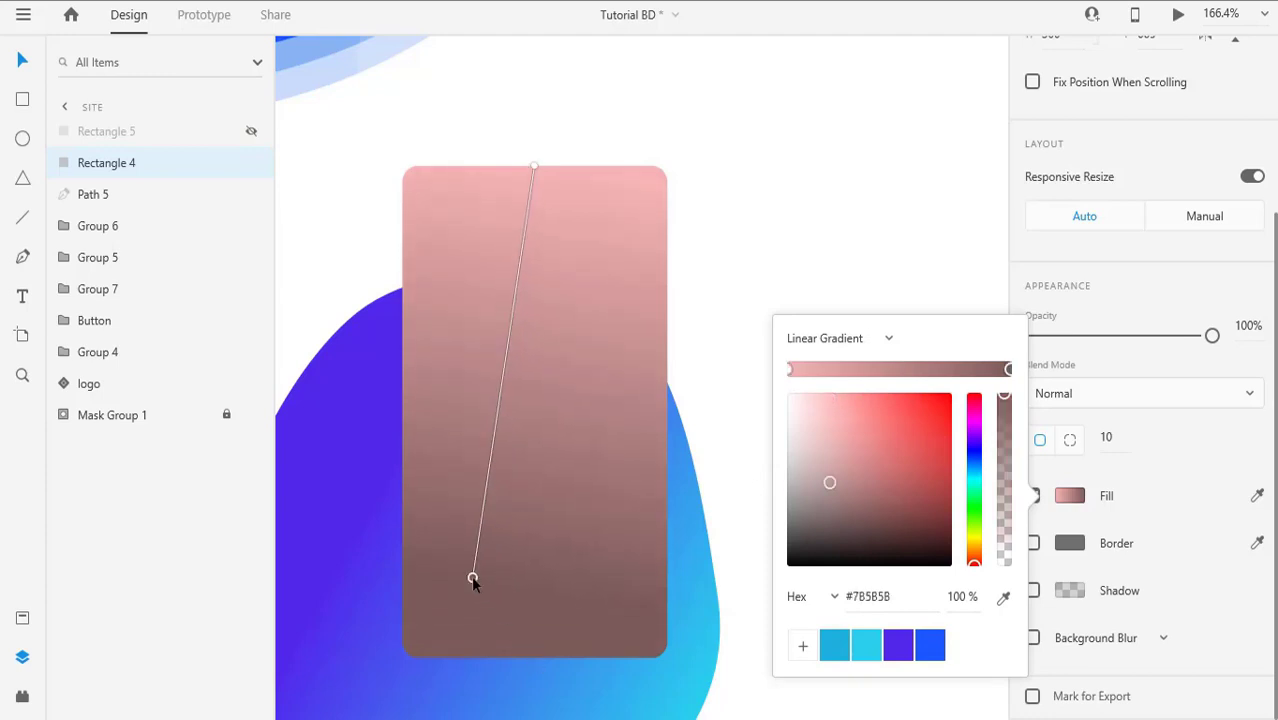
drag(536, 168, 645, 181)
drag(472, 577, 494, 536)
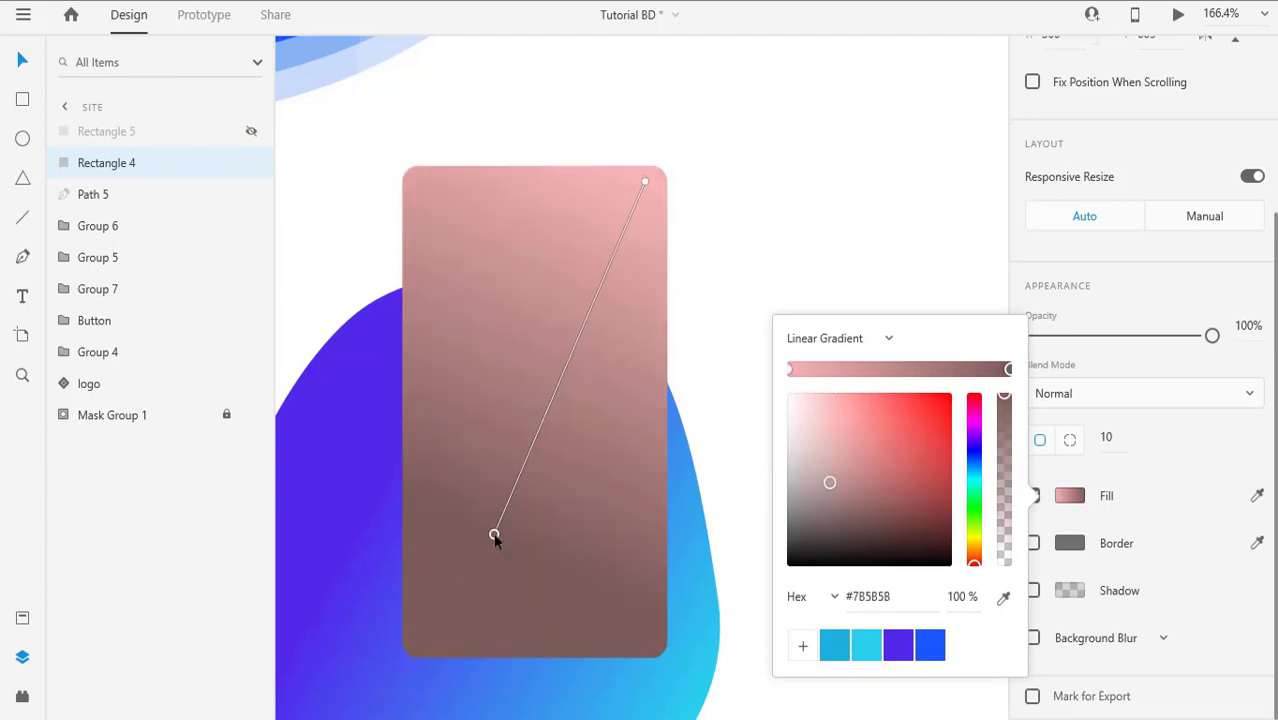
Step: Colour the rectangle's gradient blue #1C58FF at the lower-left end and the saved purple at the upper-right end
click(899, 646)
click(928, 648)
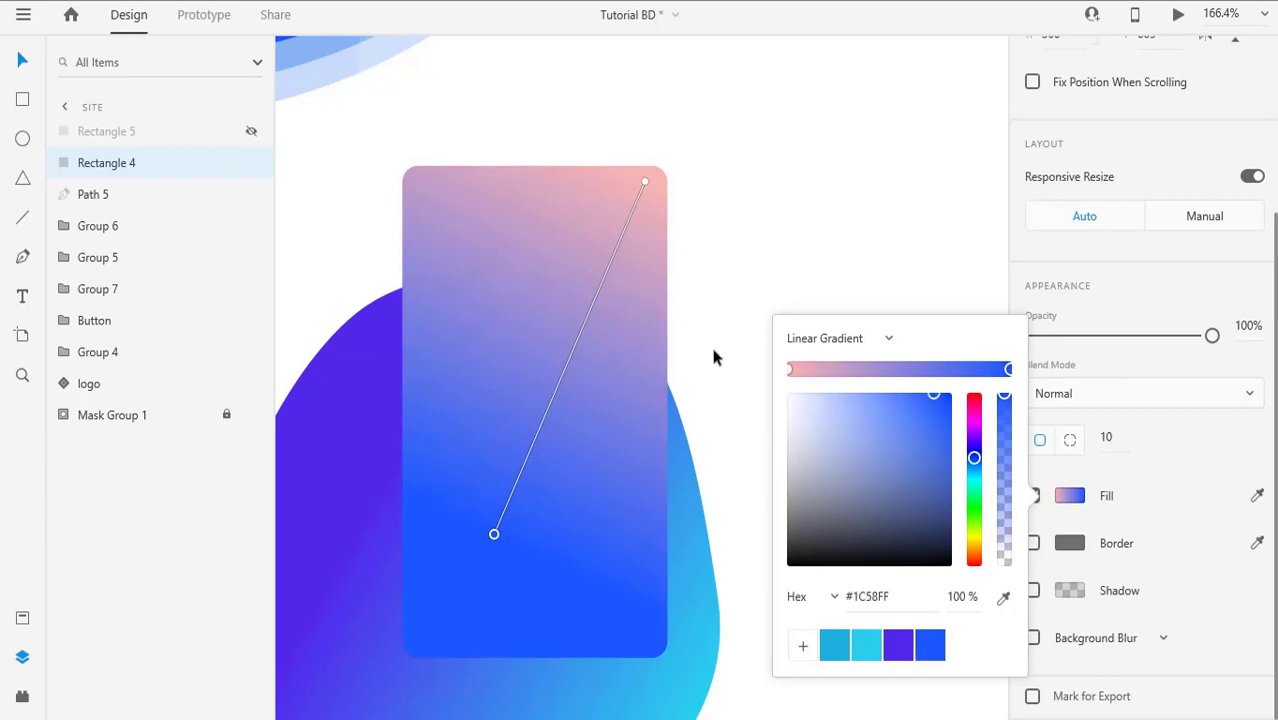
click(645, 182)
click(899, 646)
click(753, 255)
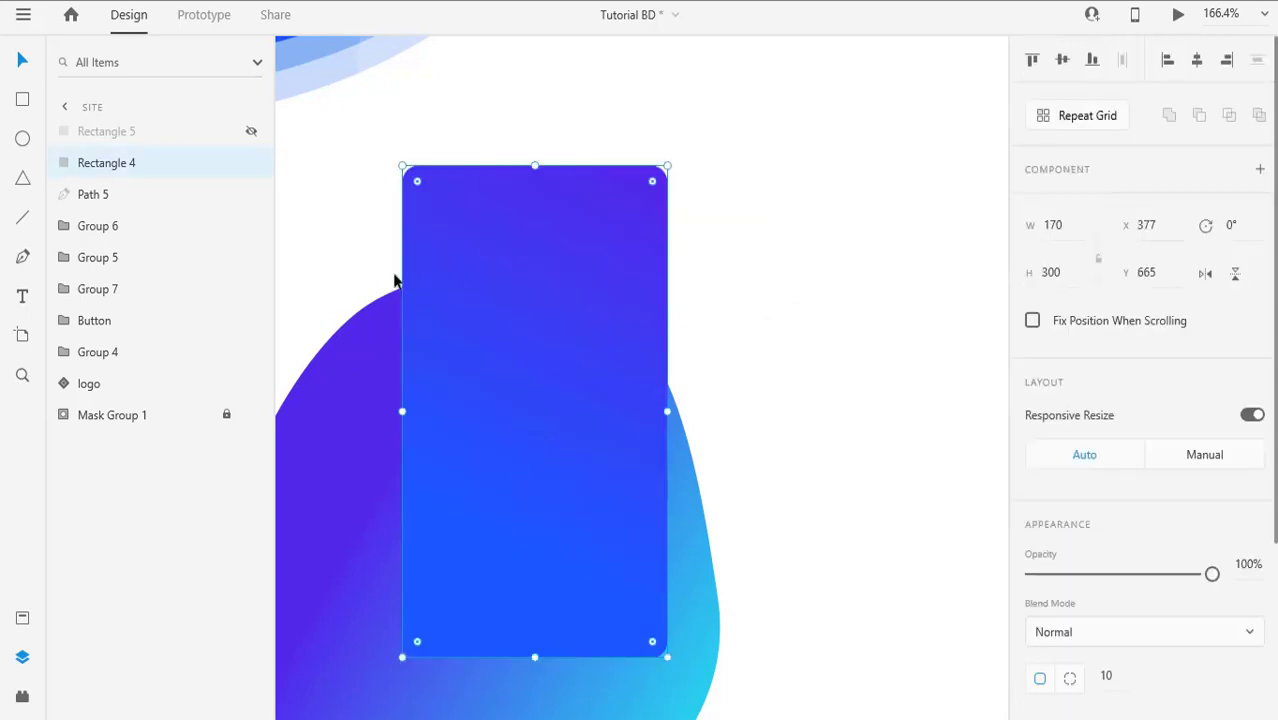
Step: Show the hidden green rectangle again and set its corner radius to 5
click(251, 131)
click(585, 347)
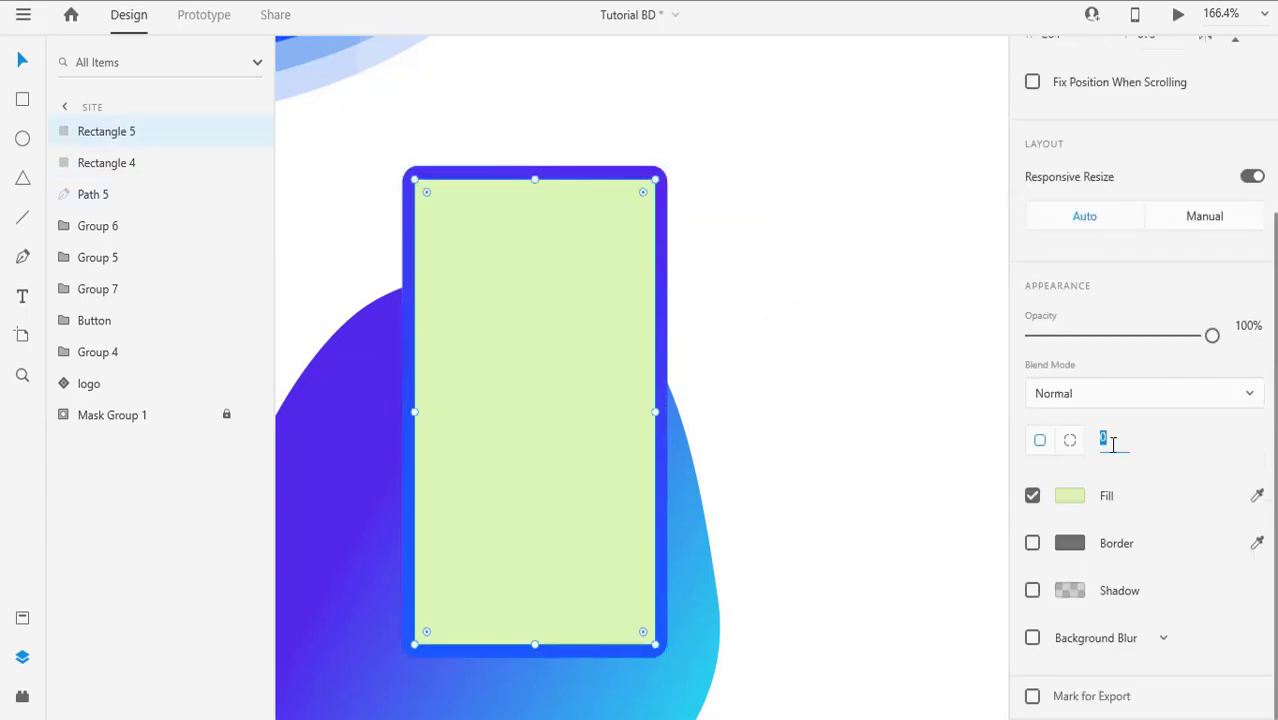
text(5)
key(Return)
scroll(705, 412, down, 3)
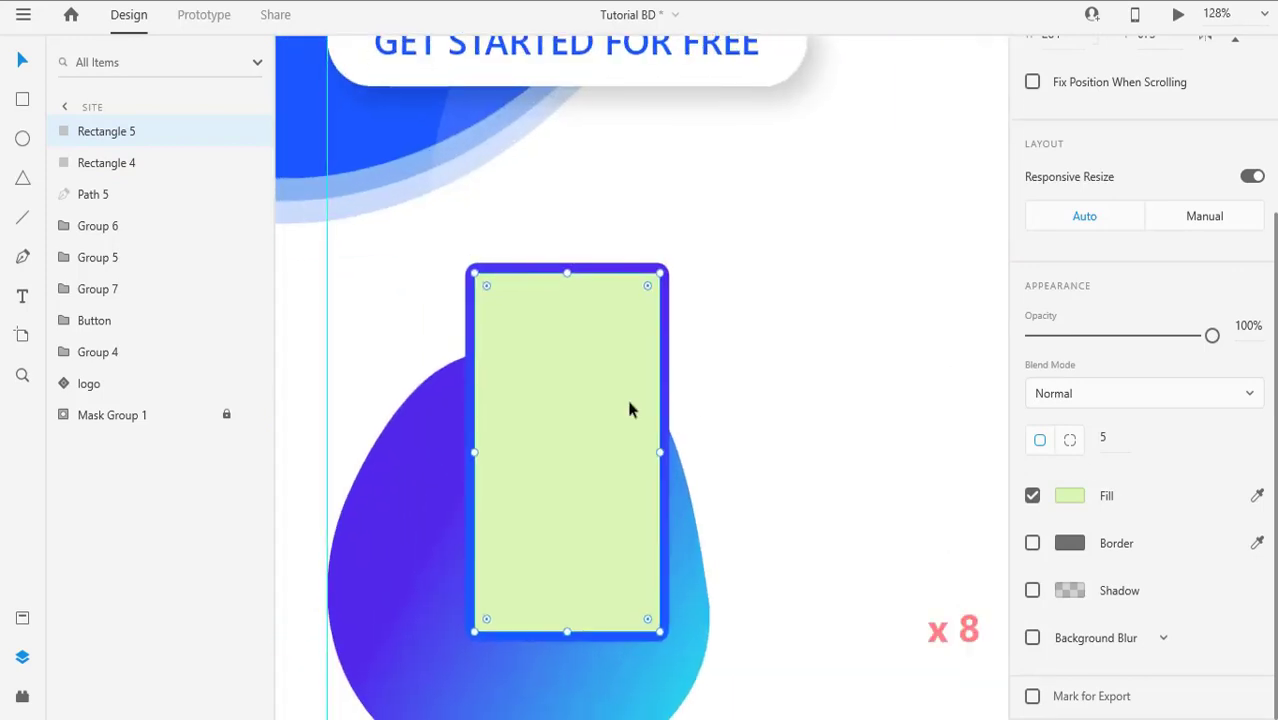
Step: Fill the inner green rectangle with white so it forms the phone's screen
click(1069, 495)
drag(836, 385, 765, 362)
click(745, 390)
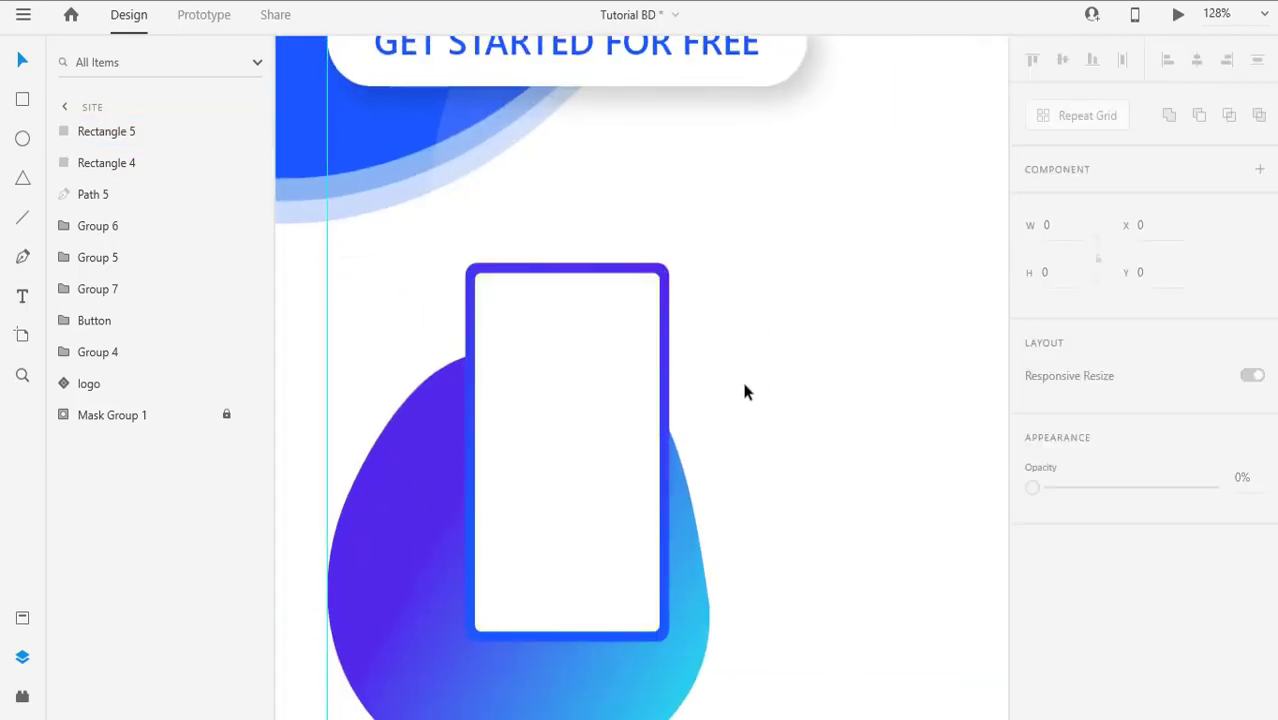
Step: Draw a small borderless notch rectangle at the top centre of the phone's screen
mouse_move(453, 311)
mouse_down()
mouse_move(536, 331)
mouse_move(585, 289)
mouse_up()
scroll(576, 322, down, 2)
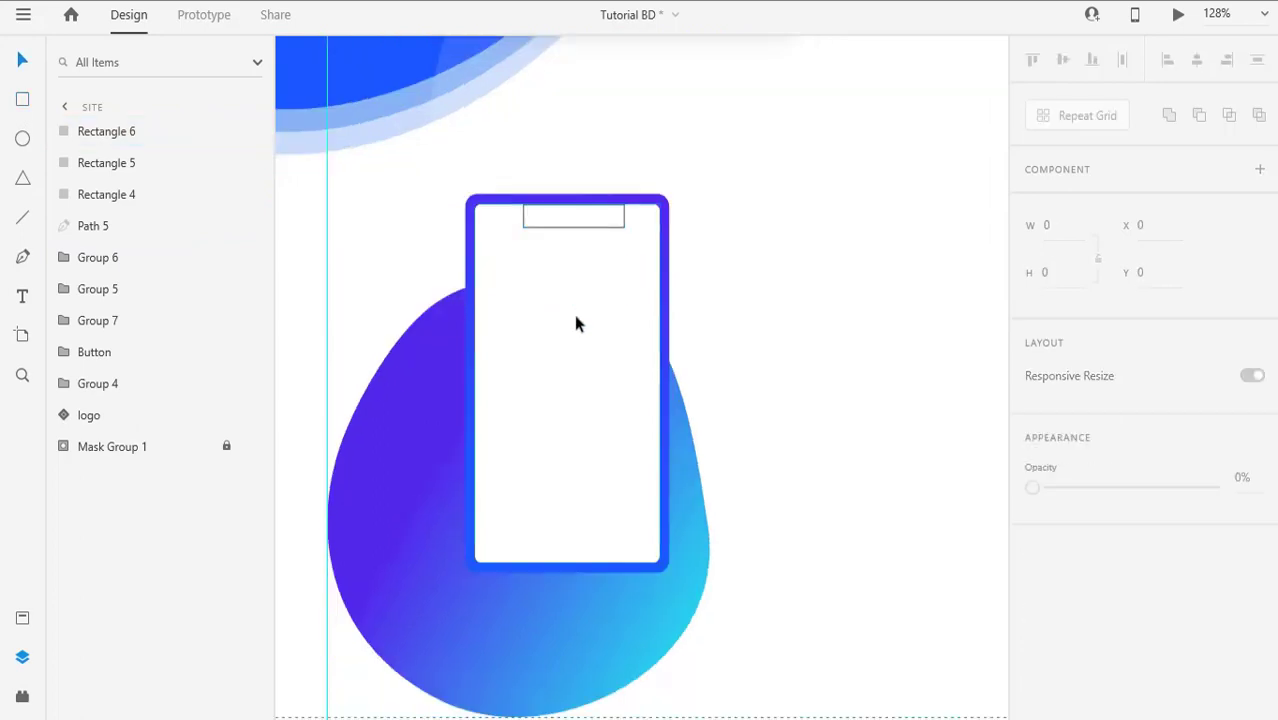
scroll(1055, 483, down, 5)
click(1032, 439)
scroll(1066, 503, up, 2)
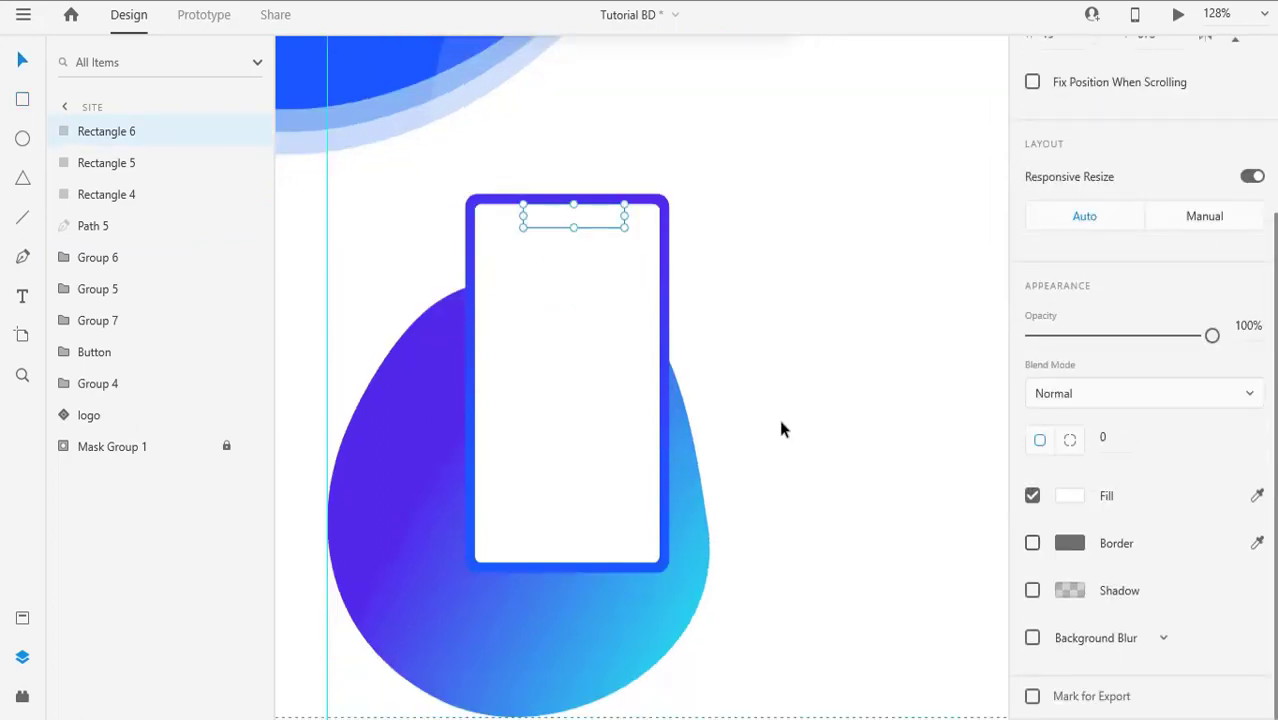
Step: Nudge the notch down to meet the phone frame's inner top edge and fill it with purple sampled from the frame
scroll(570, 216, up, 5)
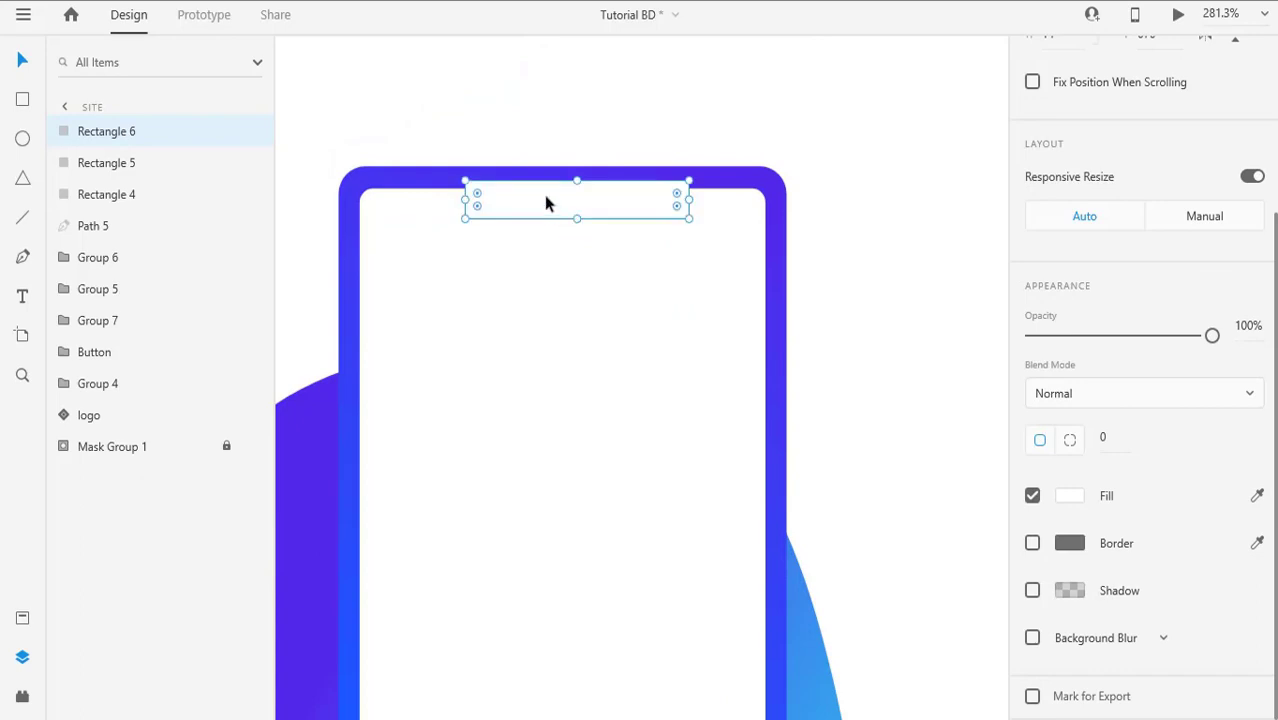
key(Down)
key(Down)
key(Down)
click(1066, 505)
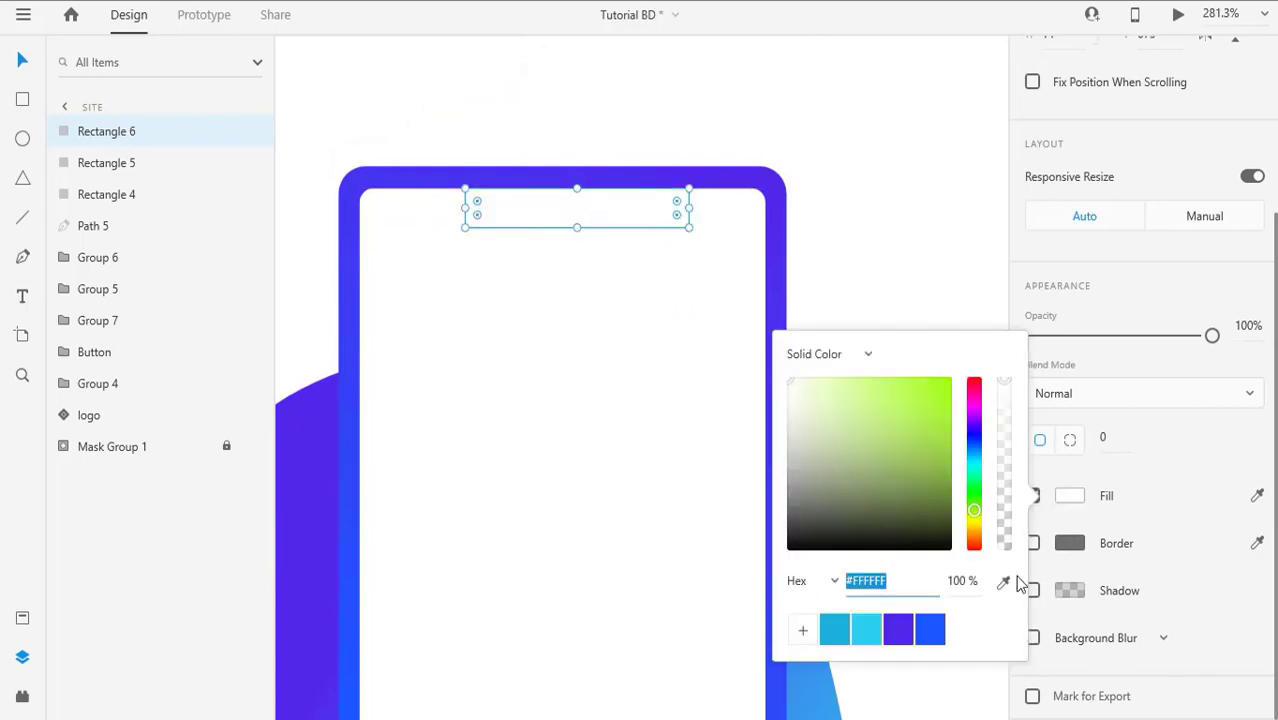
click(919, 500)
click(551, 186)
Step: Sample the frame's purple for the notch fill and round the notch's two bottom corners with a radius of 10
click(562, 211)
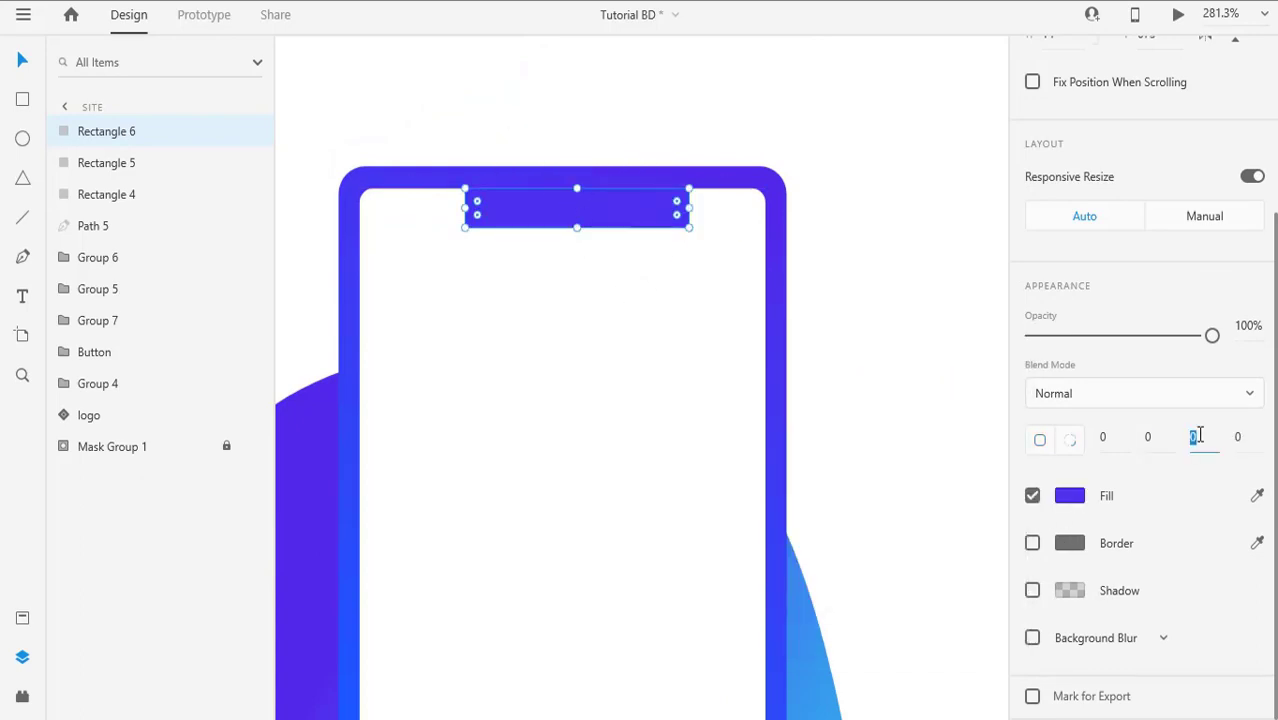
key(Return)
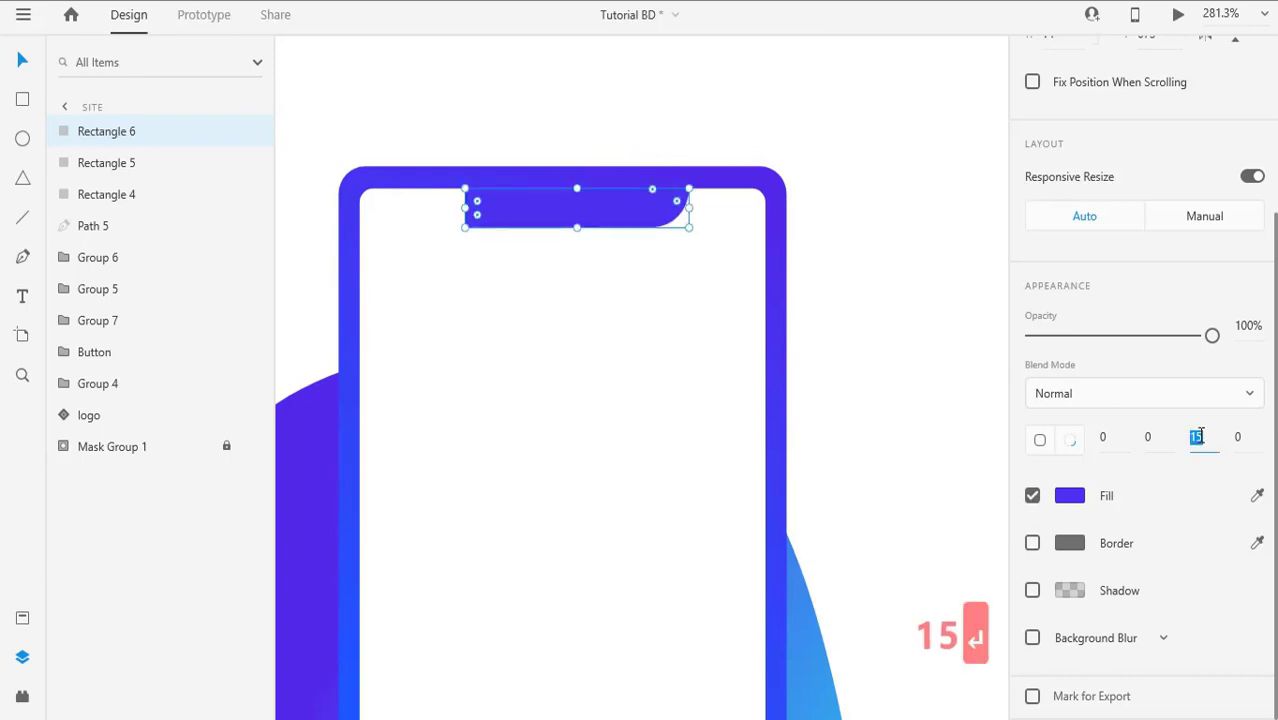
text(10)
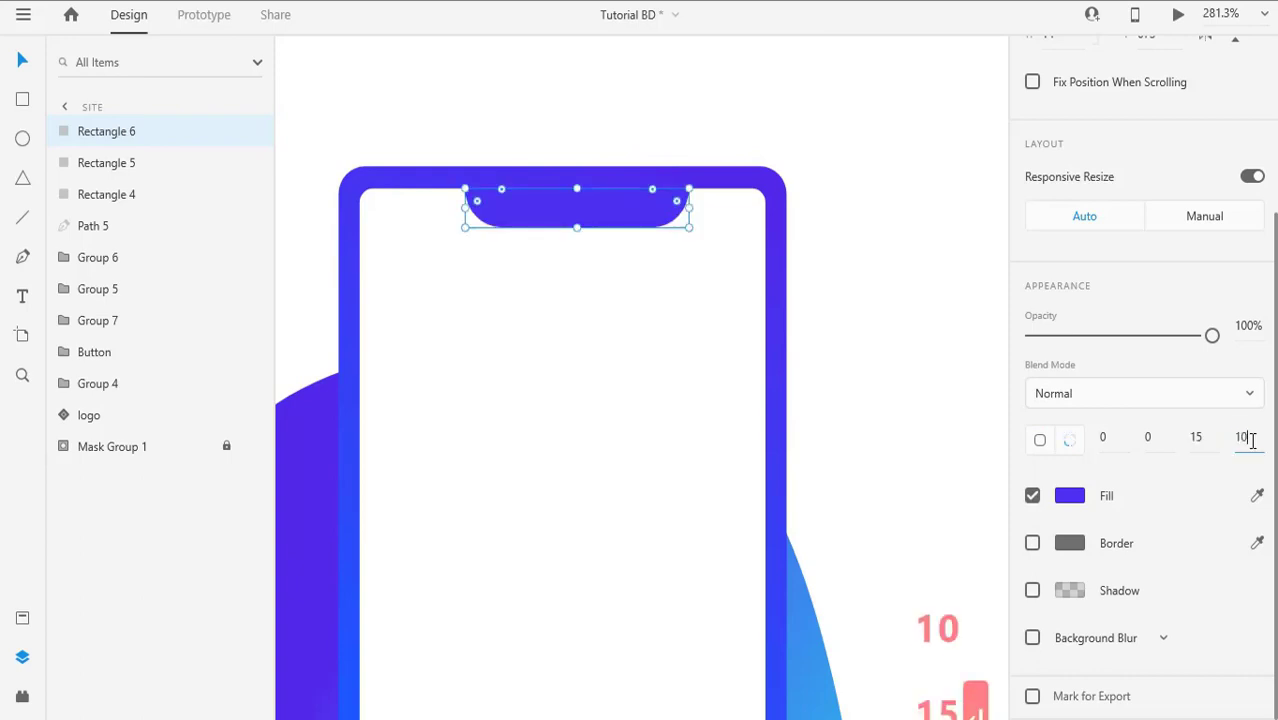
click(1203, 440)
text(10)
key(Return)
Step: Group the phone's shapes and enlarge the phone and the gradient blob together
key(ctrl+g)
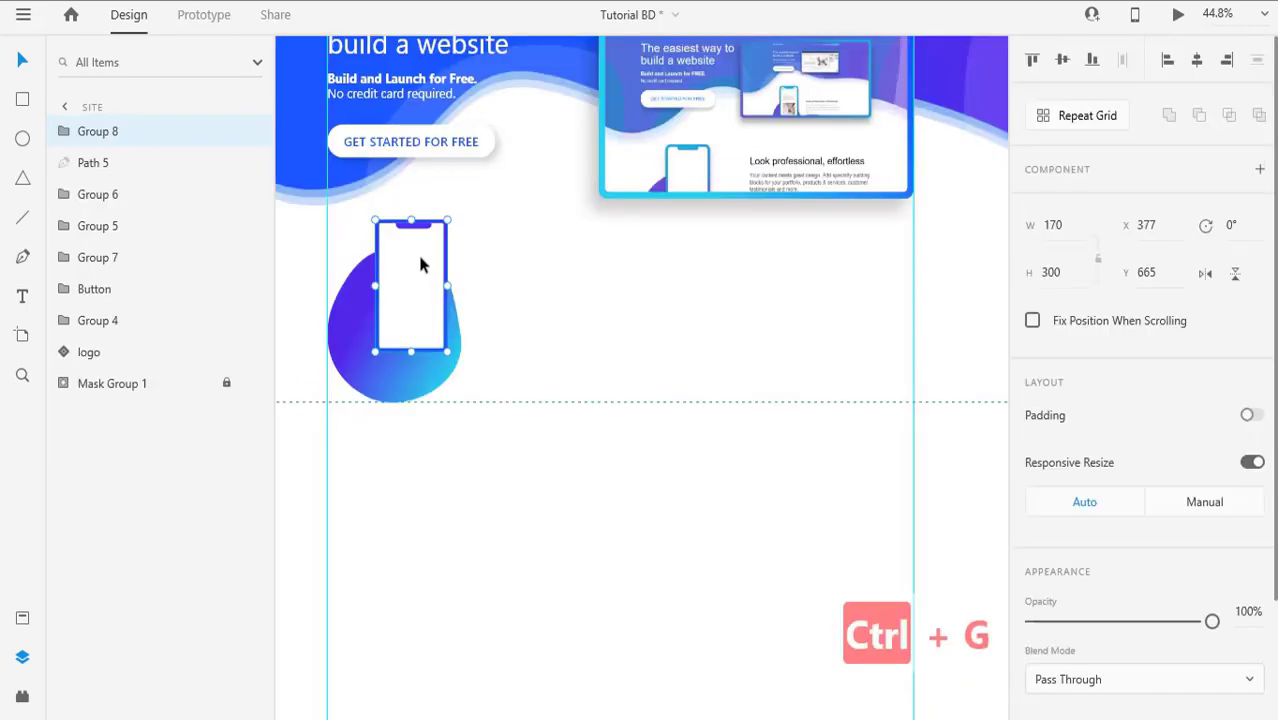
drag(397, 280, 403, 280)
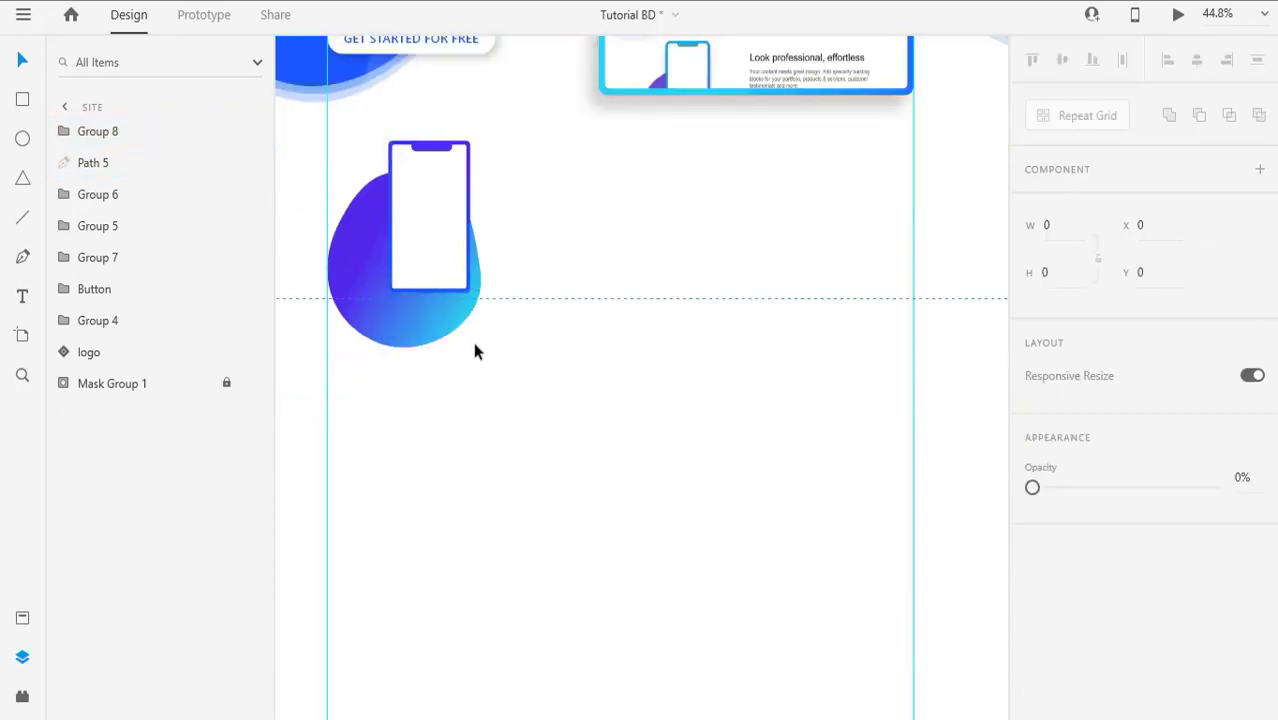
click(420, 206)
shift+click(442, 298)
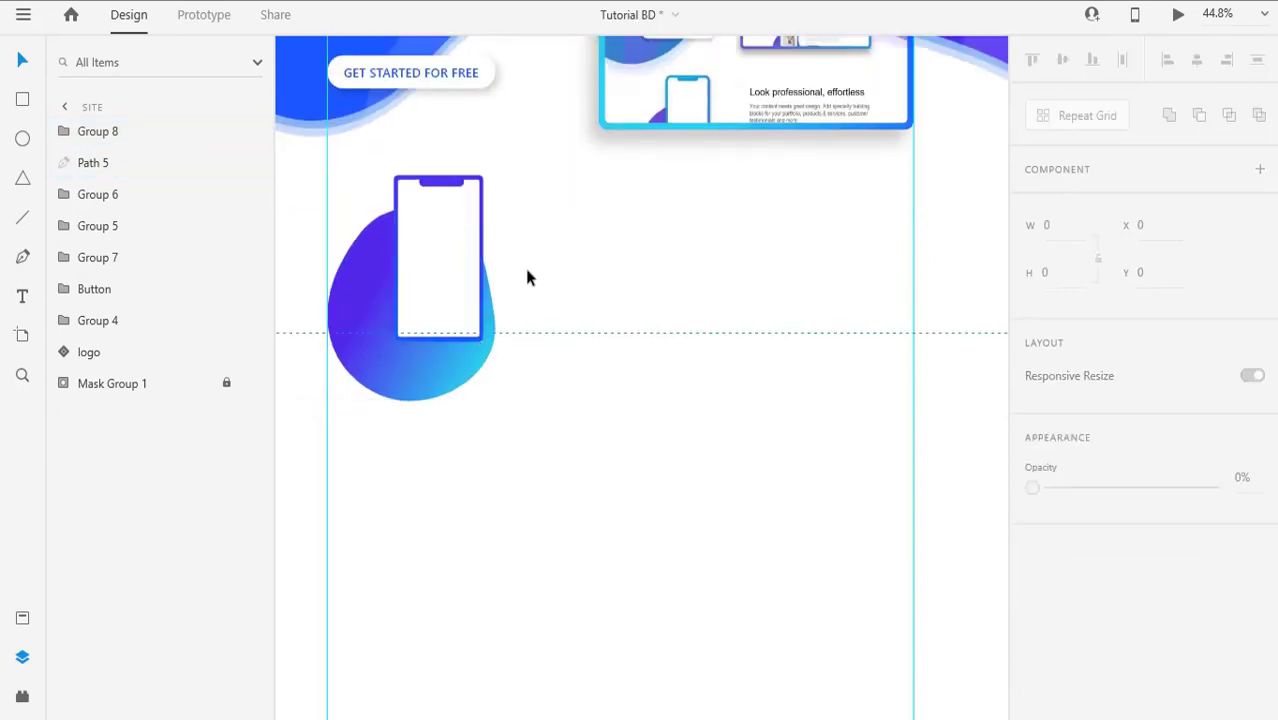
Step: Nudge the phone group left over the blob to about X 399 and slightly up
click(420, 276)
key(Left)
key(Left)
key(Left)
key(Left)
key(Left)
key(Left)
key(Left)
key(Left)
key(Left)
key(Left)
key(Left)
key(Left)
key(Left)
key(Left)
key(Left)
key(Left)
key(Left)
key(Left)
key(Left)
key(Left)
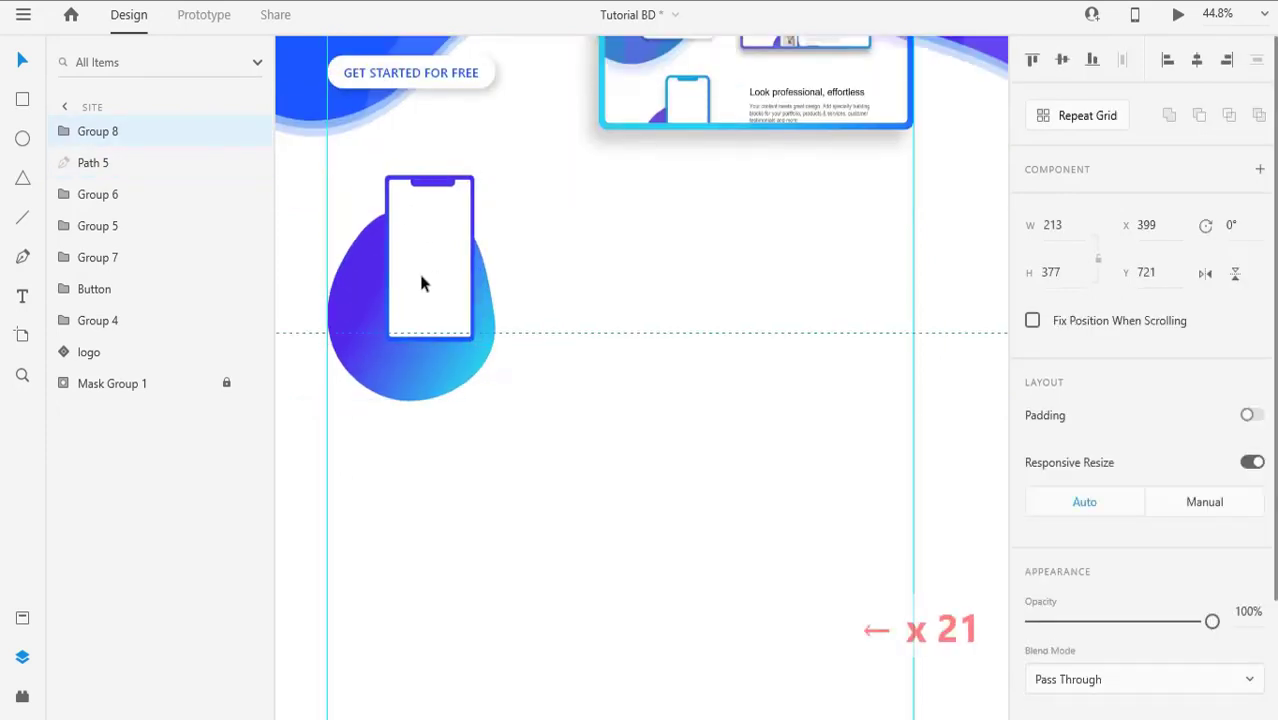
key(Up)
key(Up)
key(Up)
key(Up)
key(Up)
key(Up)
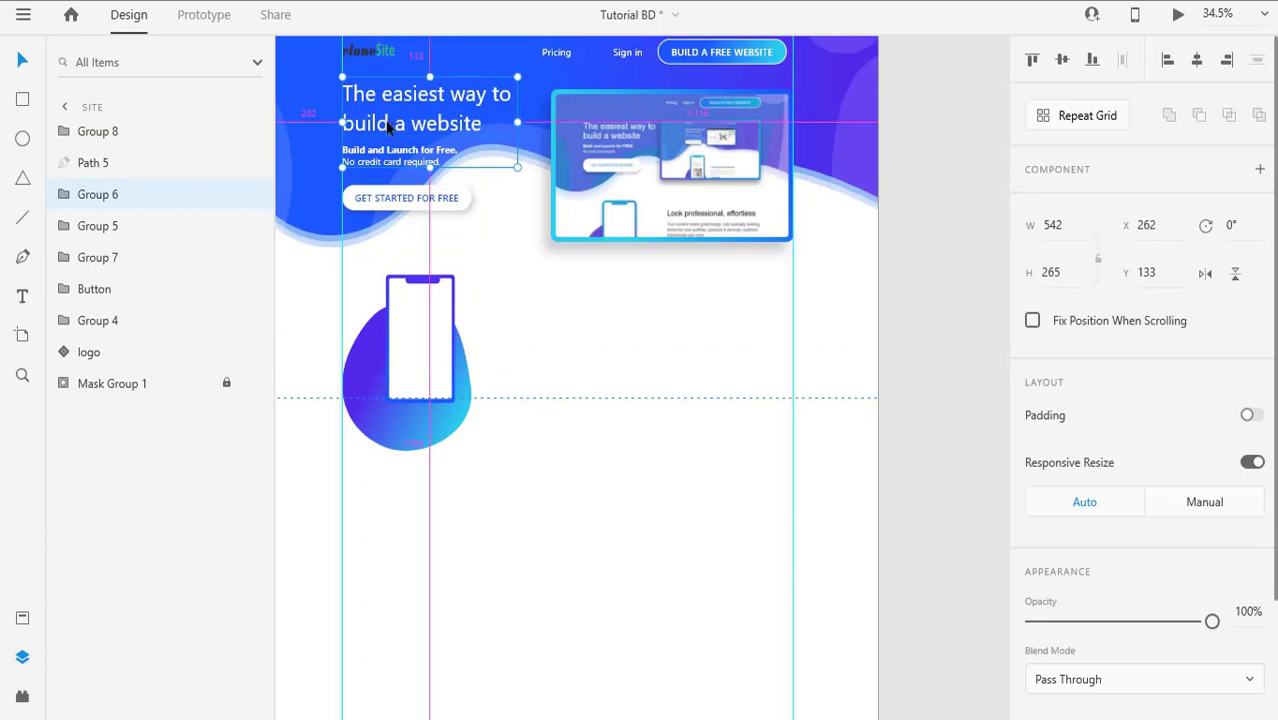
Step: Duplicate the hero text group into the second section beside the phone and fill the copied heading with black
drag(398, 127, 662, 344)
double_click(662, 344)
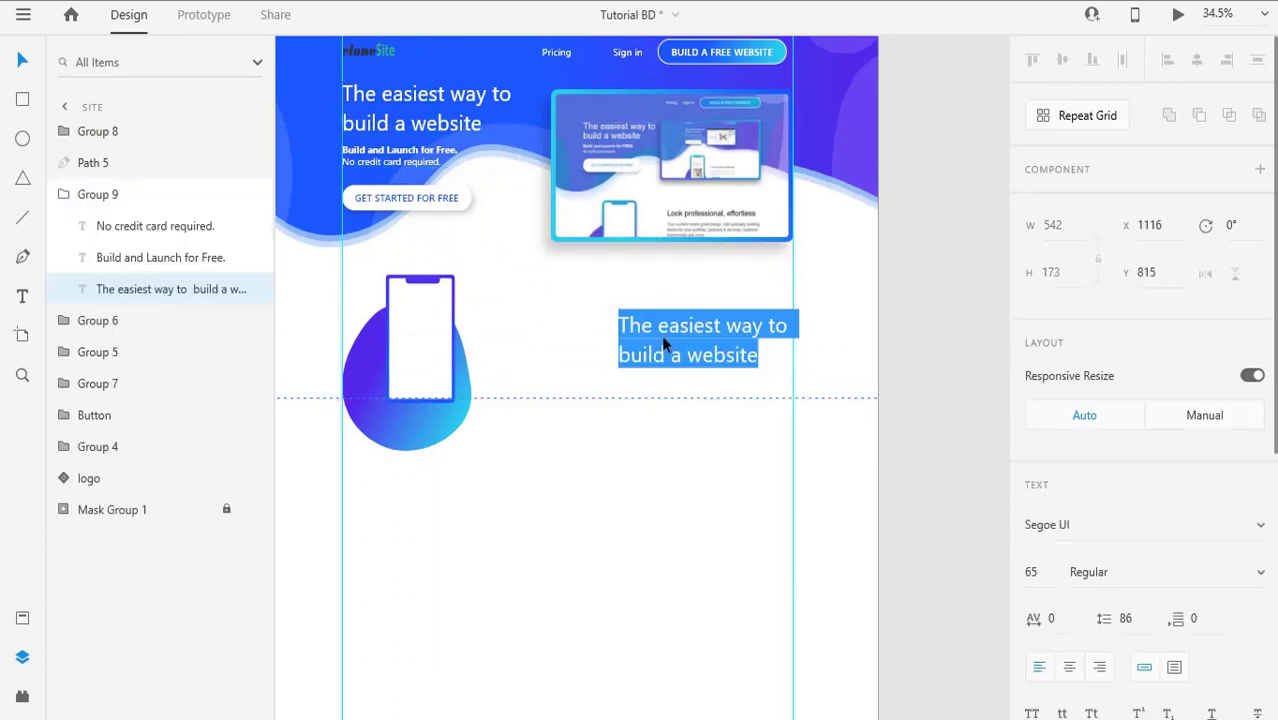
scroll(1030, 572, down, 5)
click(1066, 493)
click(930, 615)
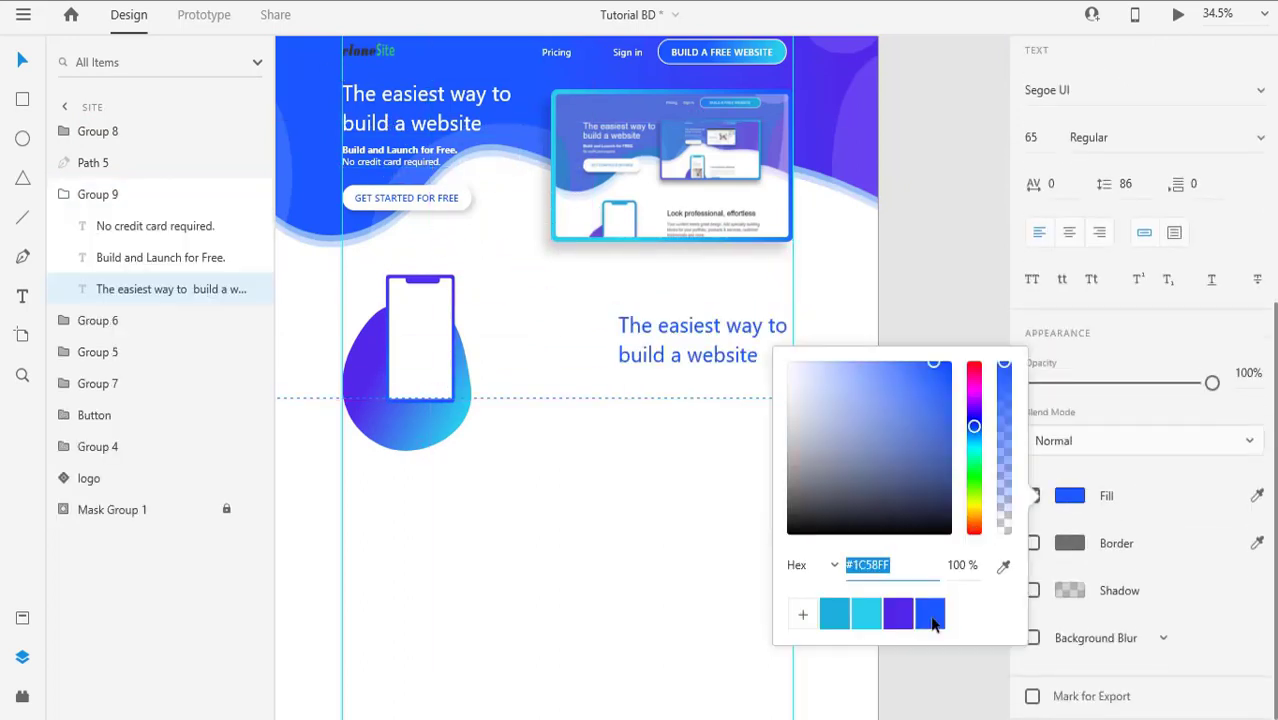
drag(880, 525, 768, 562)
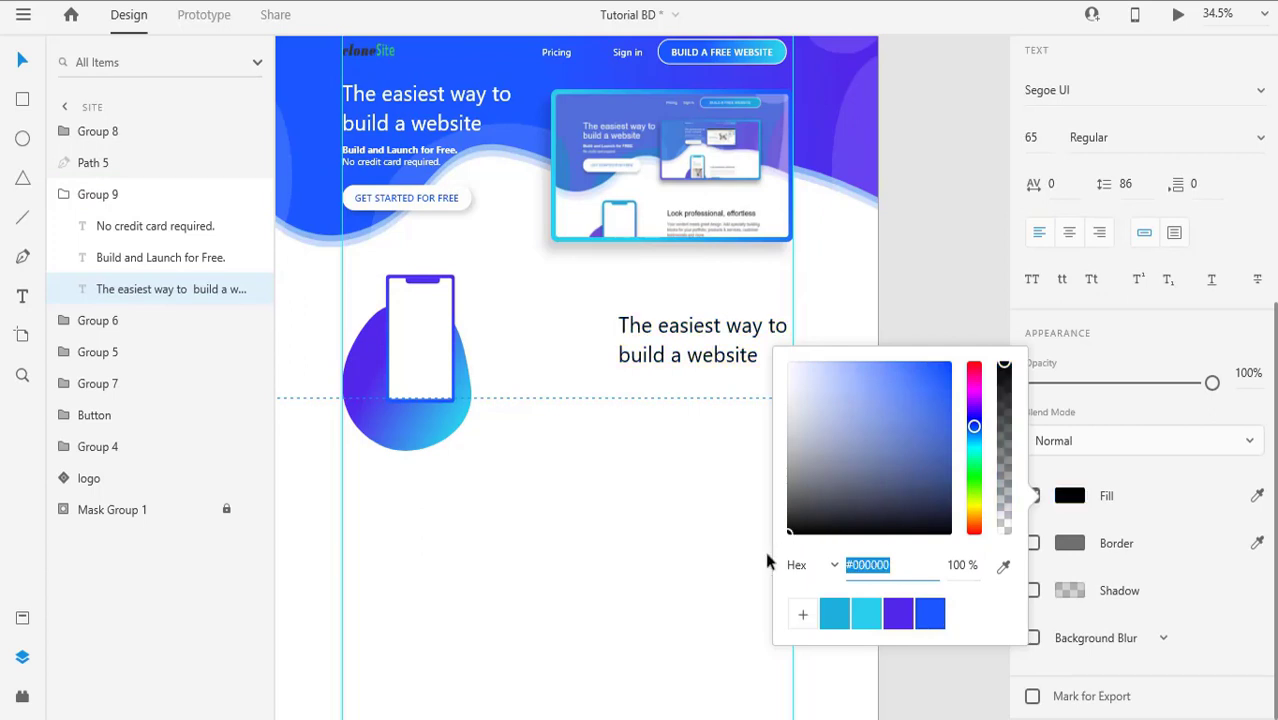
Step: Fill the copied lines "Build and Launch for Free." and "No credit card required." with black
click(653, 379)
double_click(656, 382)
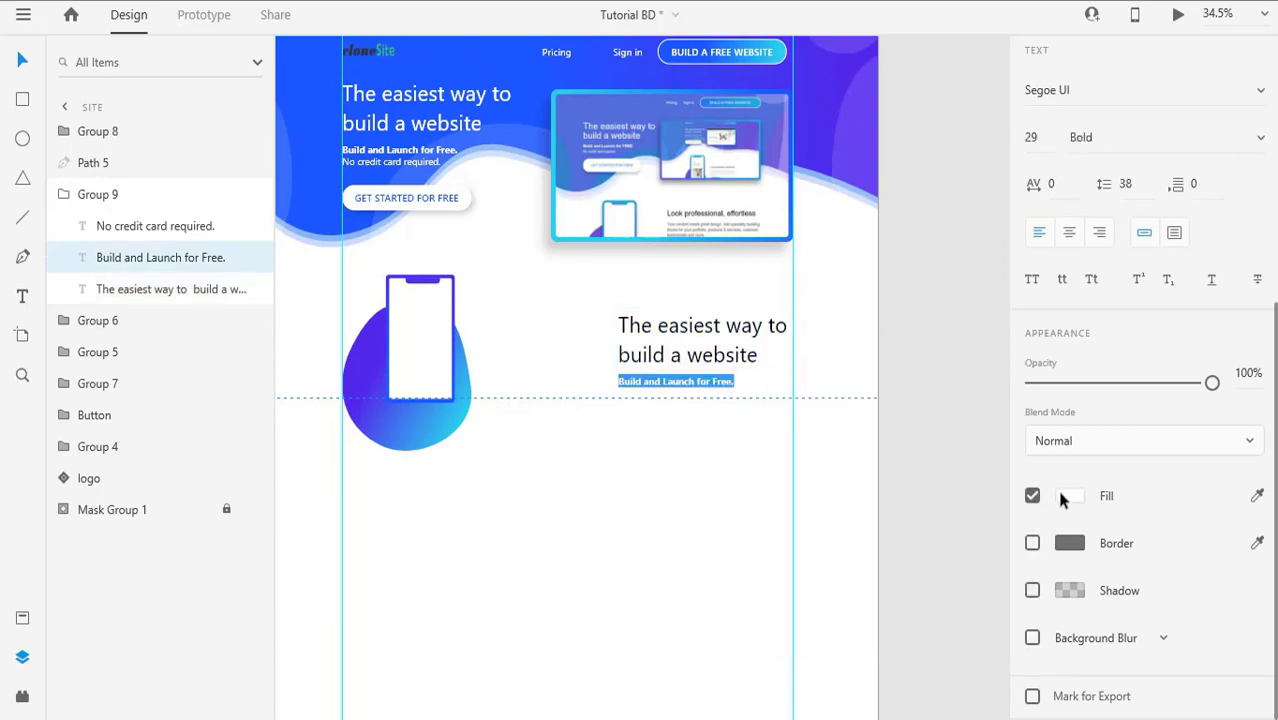
click(1066, 495)
click(653, 391)
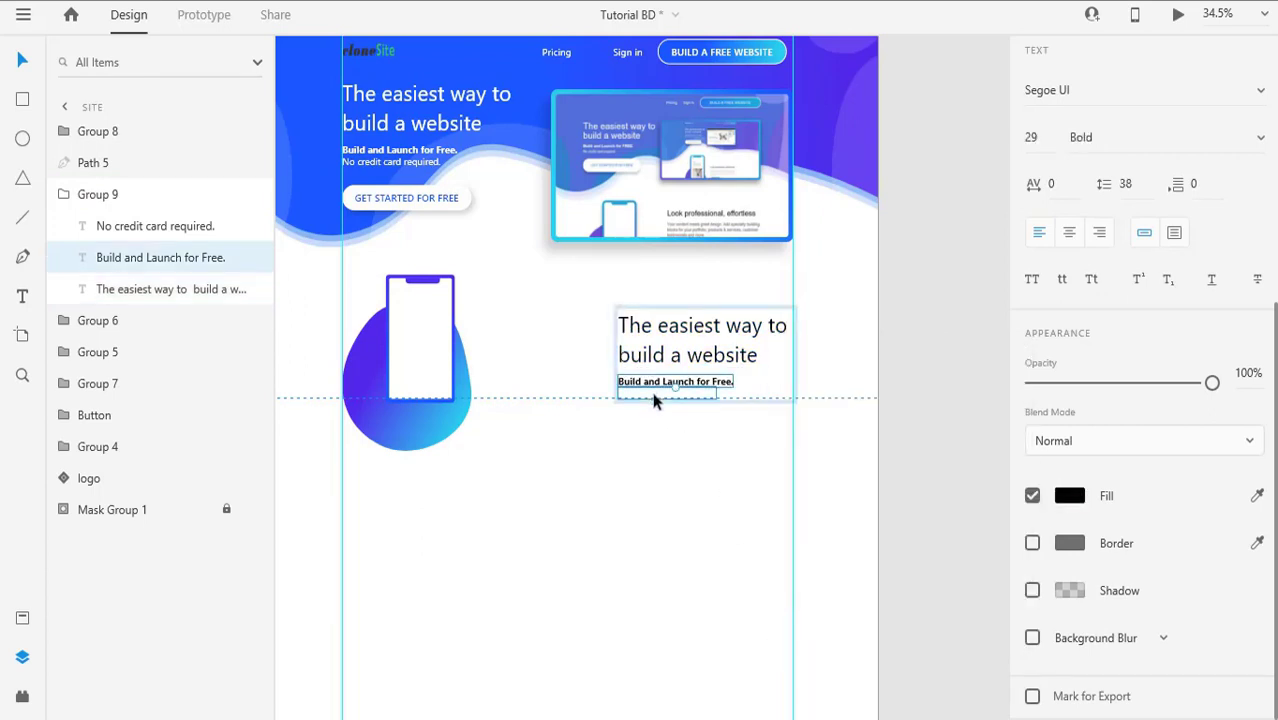
double_click(654, 392)
click(1066, 495)
drag(880, 515, 727, 549)
click(674, 445)
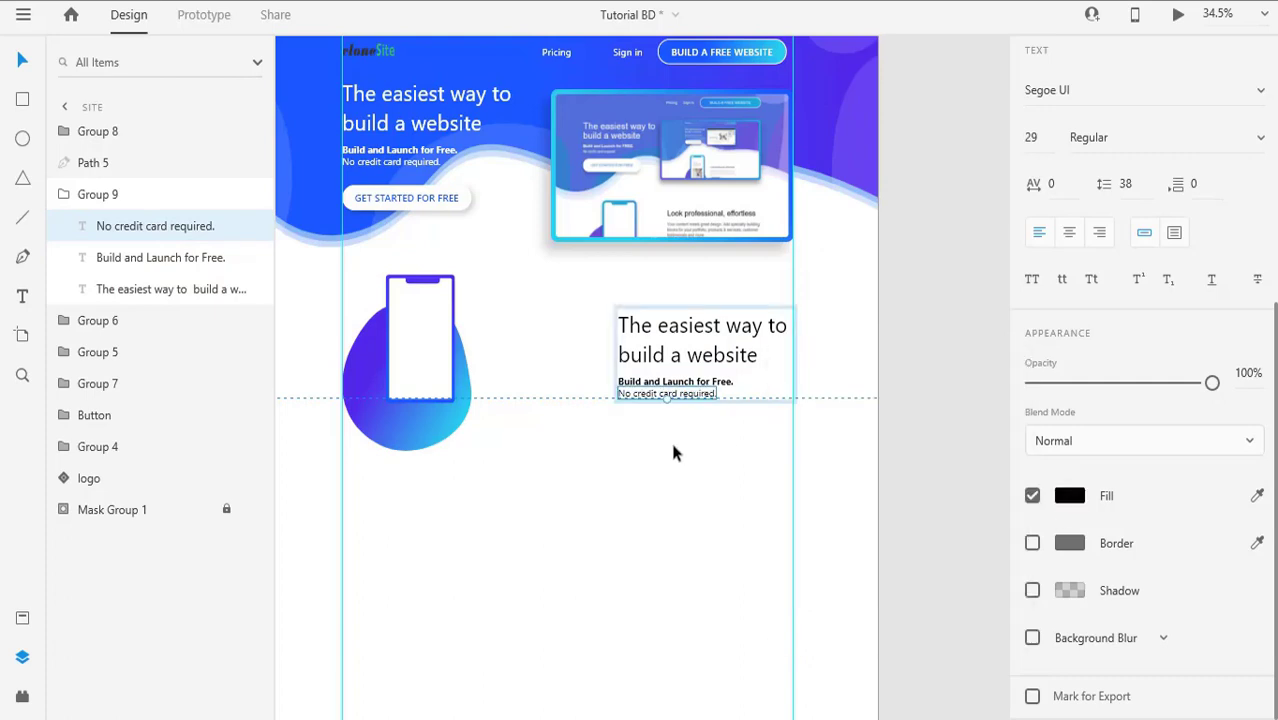
Step: Enlarge the copied text group to about 742 by 366 and place it at about X 865, Y 714
drag(562, 369, 495, 334)
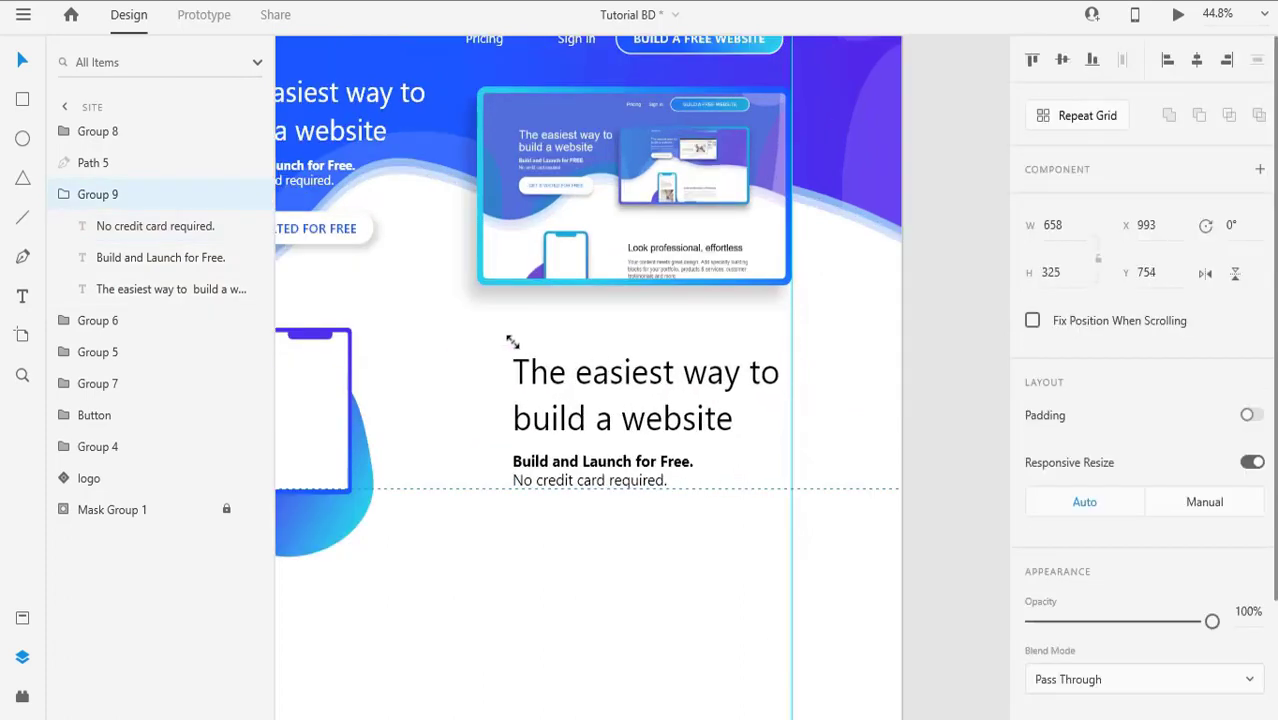
drag(540, 365, 522, 365)
double_click(502, 408)
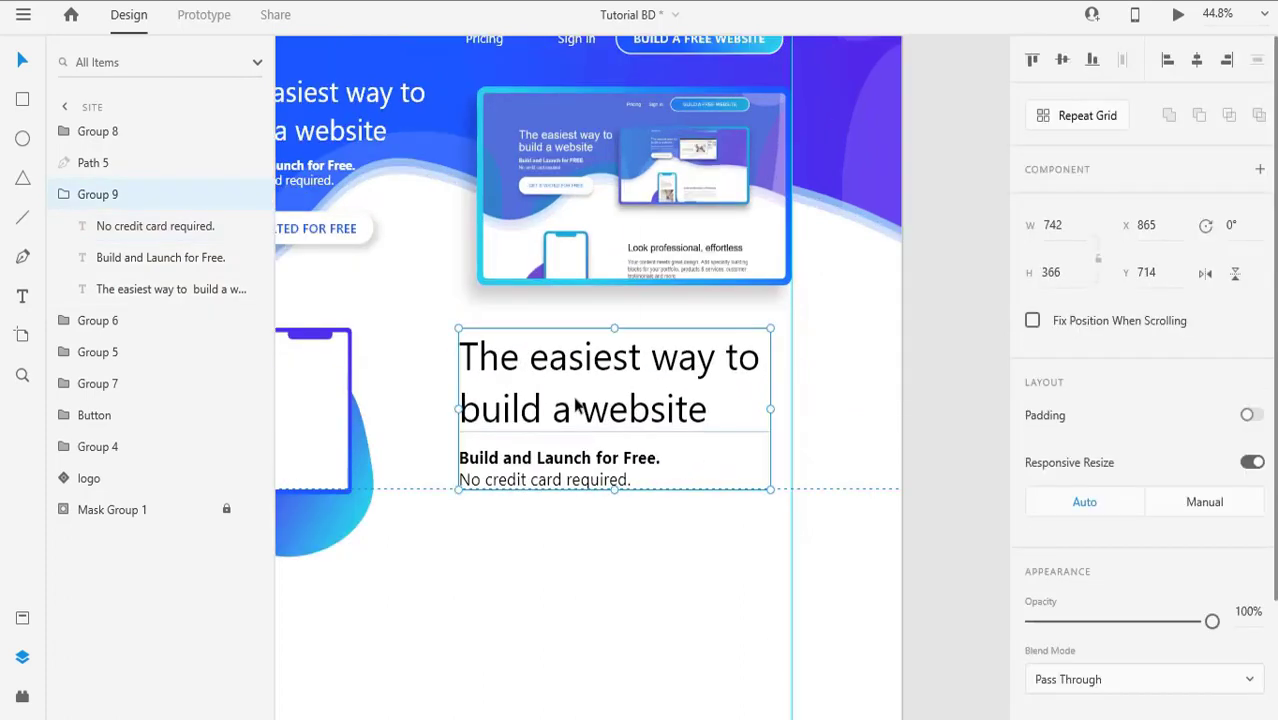
Step: Ungroup the copied text and change its heading to "Look Professional, effortless"
key(ctrl+shift+g)
double_click(571, 379)
text(Look Professional)
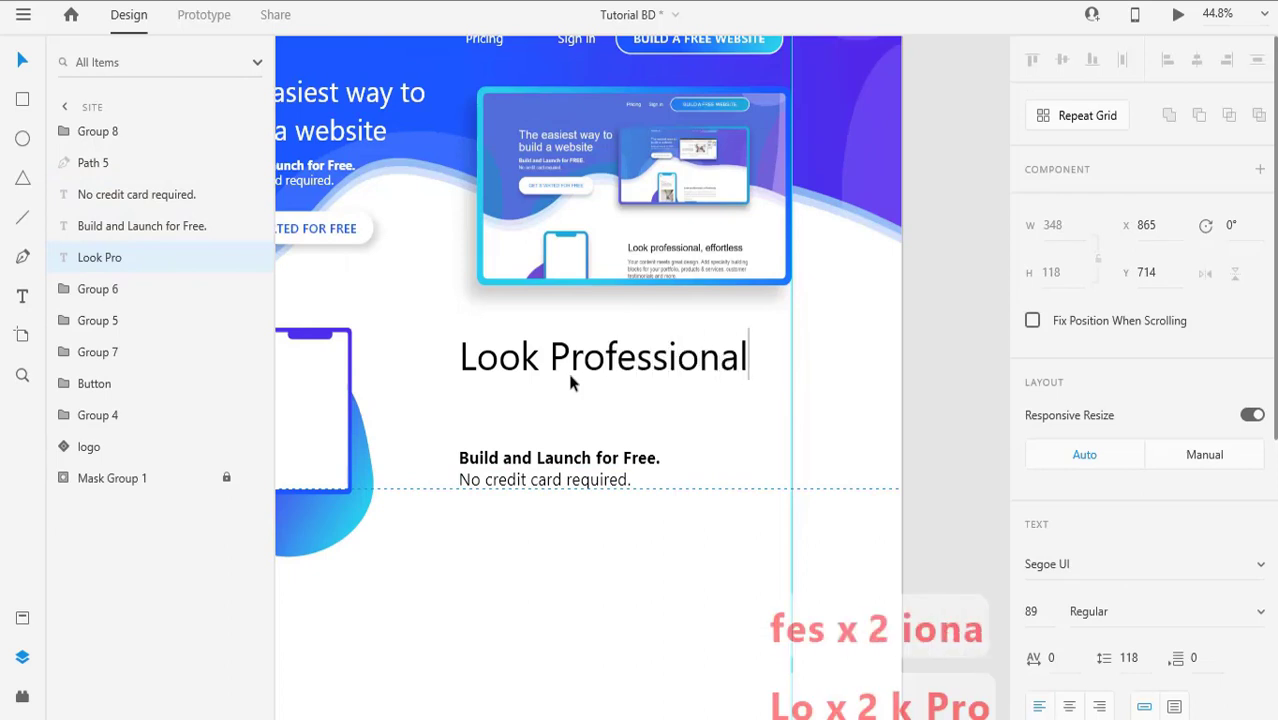
text( a)
key(BackSpace)
key(BackSpace)
text(, effortless)
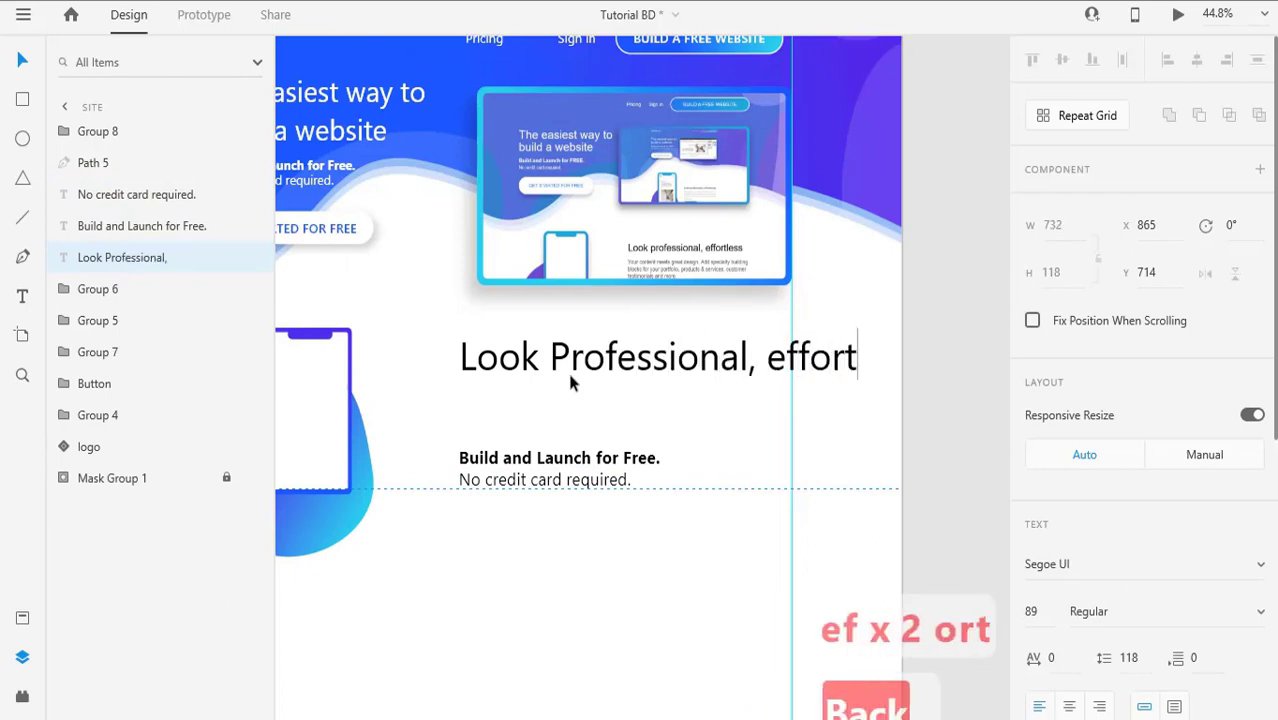
key(Escape)
Step: Reduce the new heading's font size to 65 and nudge it to fit within the right margin guide
click(1043, 619)
key(Down)
key(Down)
key(Down)
key(Down)
key(Down)
key(Down)
key(Down)
key(Down)
key(Down)
key(Down)
key(Down)
key(Down)
key(Down)
key(Down)
key(Down)
key(Down)
key(Down)
key(Down)
key(Down)
key(Down)
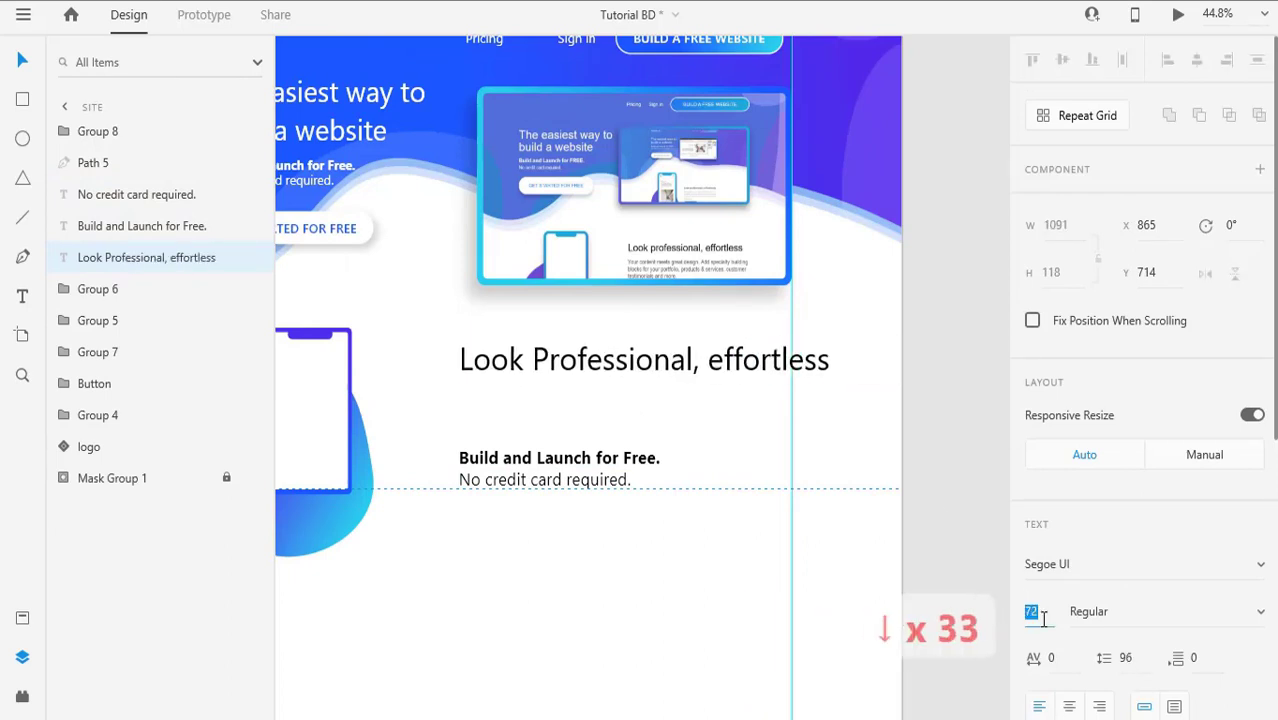
key(Up)
key(Up)
key(Up)
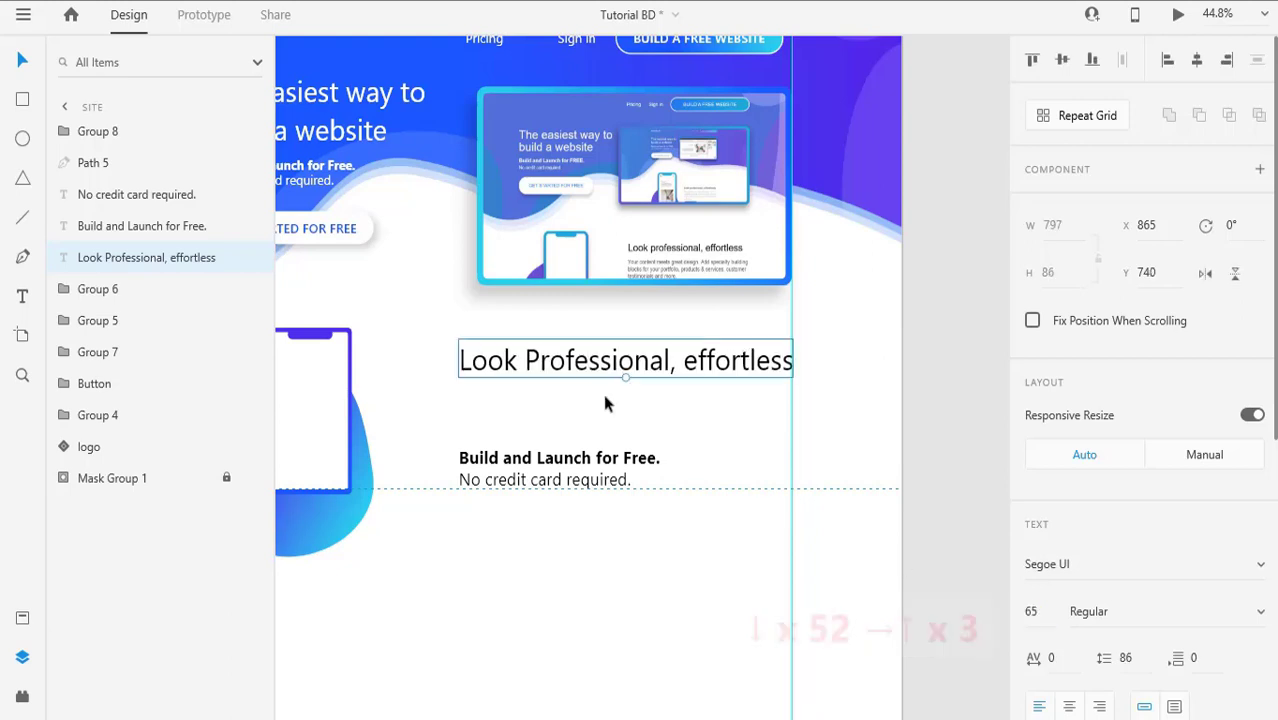
key(Up)
key(Up)
key(Up)
key(Up)
key(Up)
key(Up)
Step: Move "Build and Launch for Free." just below the new heading and delete the copied "No credit card required." line
drag(550, 460, 556, 414)
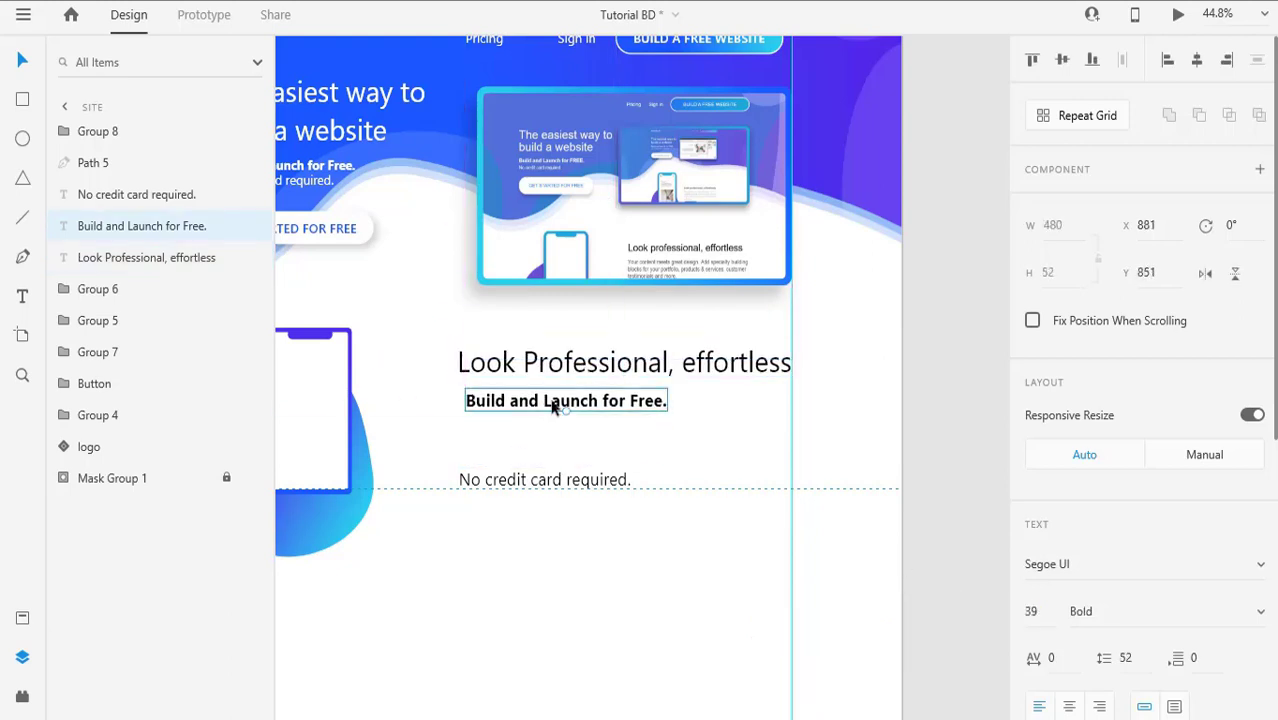
click(540, 480)
key(Delete)
Step: Set the line below the new heading to Regular weight and size 10, and replace its text with the pasted Lorem Ipsum paragraph
click(512, 402)
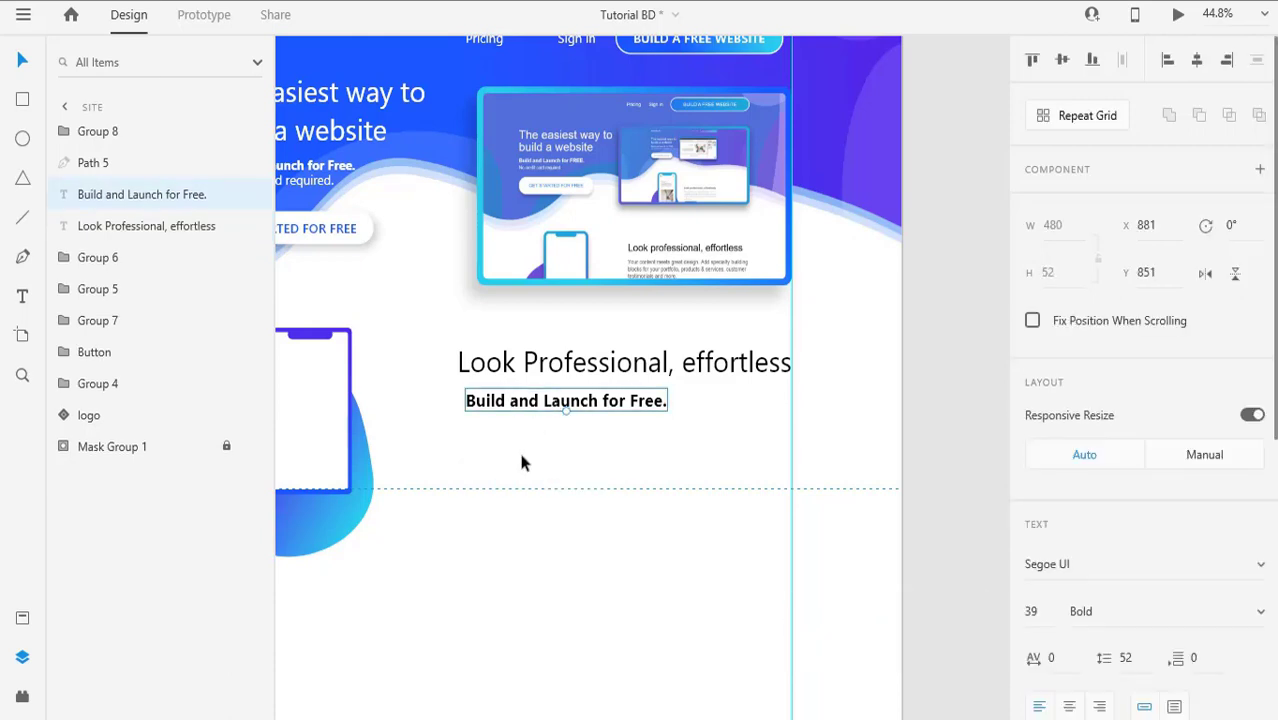
double_click(520, 404)
click(1260, 269)
click(1110, 125)
click(1044, 268)
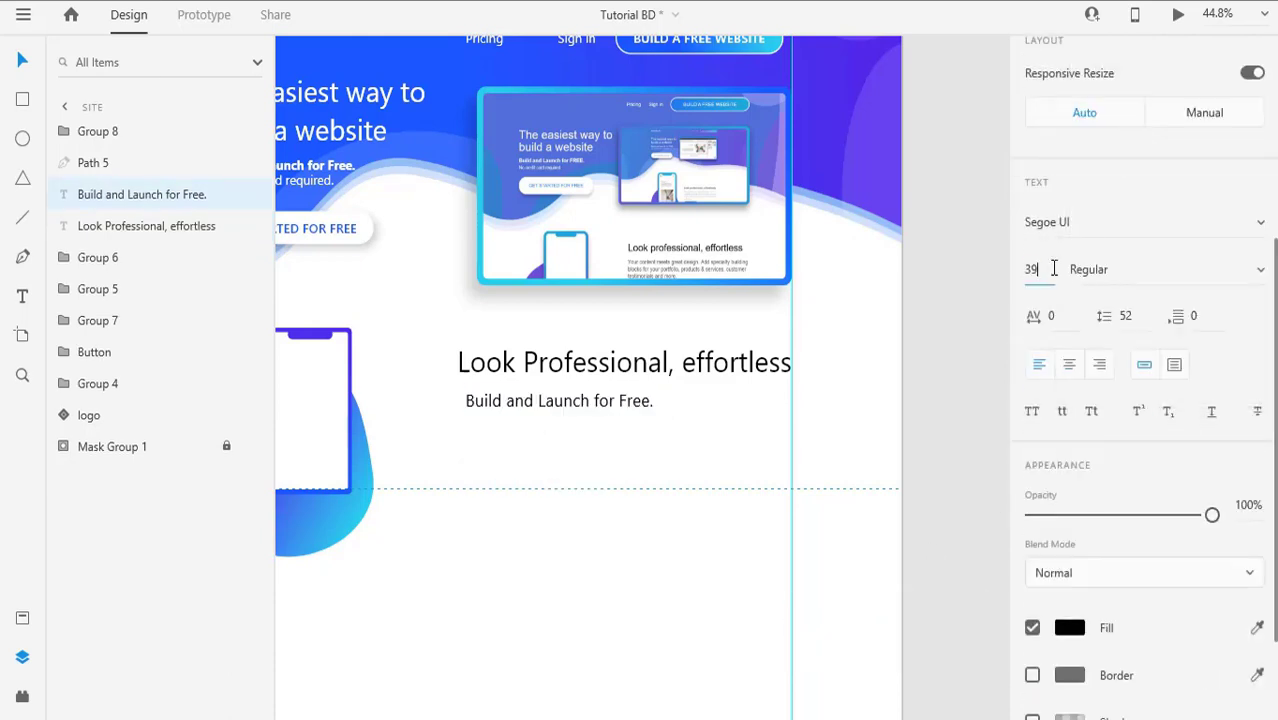
text(10)
key(Return)
key(ctrl+v)
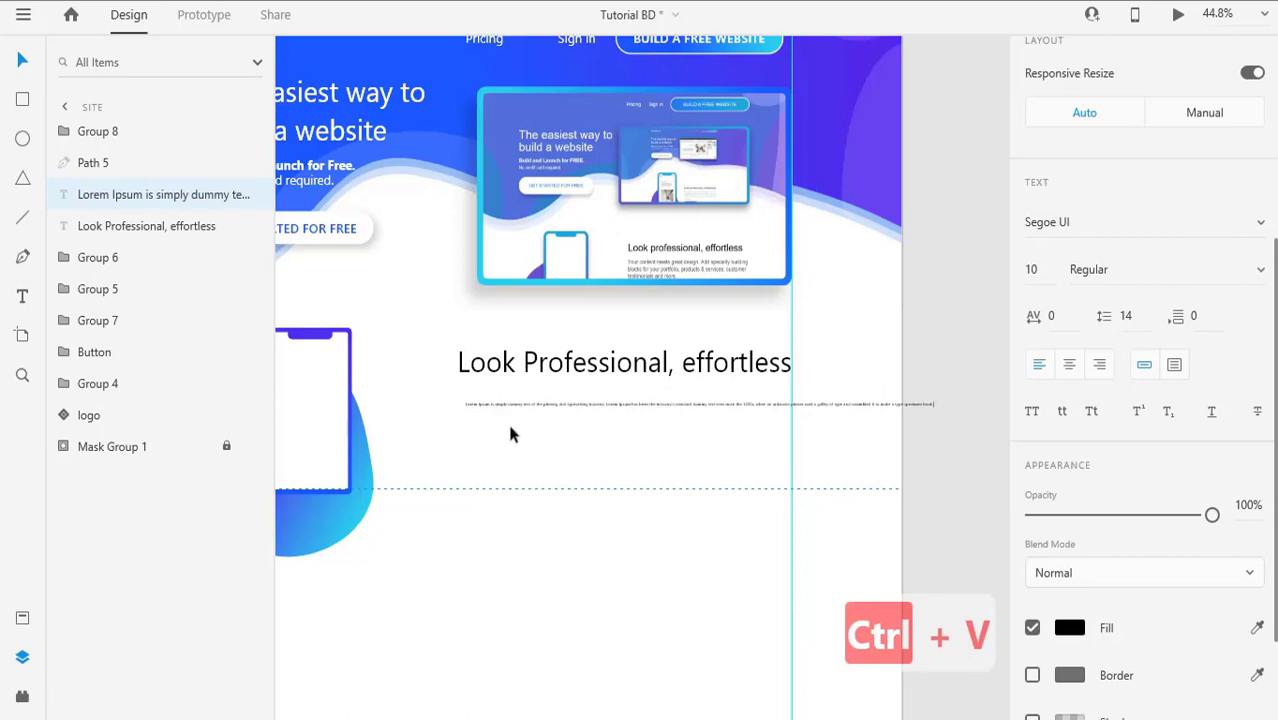
Step: Convert the Lorem Ipsum paragraph to area text and wrap it in a box about 394 by 57
scroll(535, 410, up, 3)
click(1174, 366)
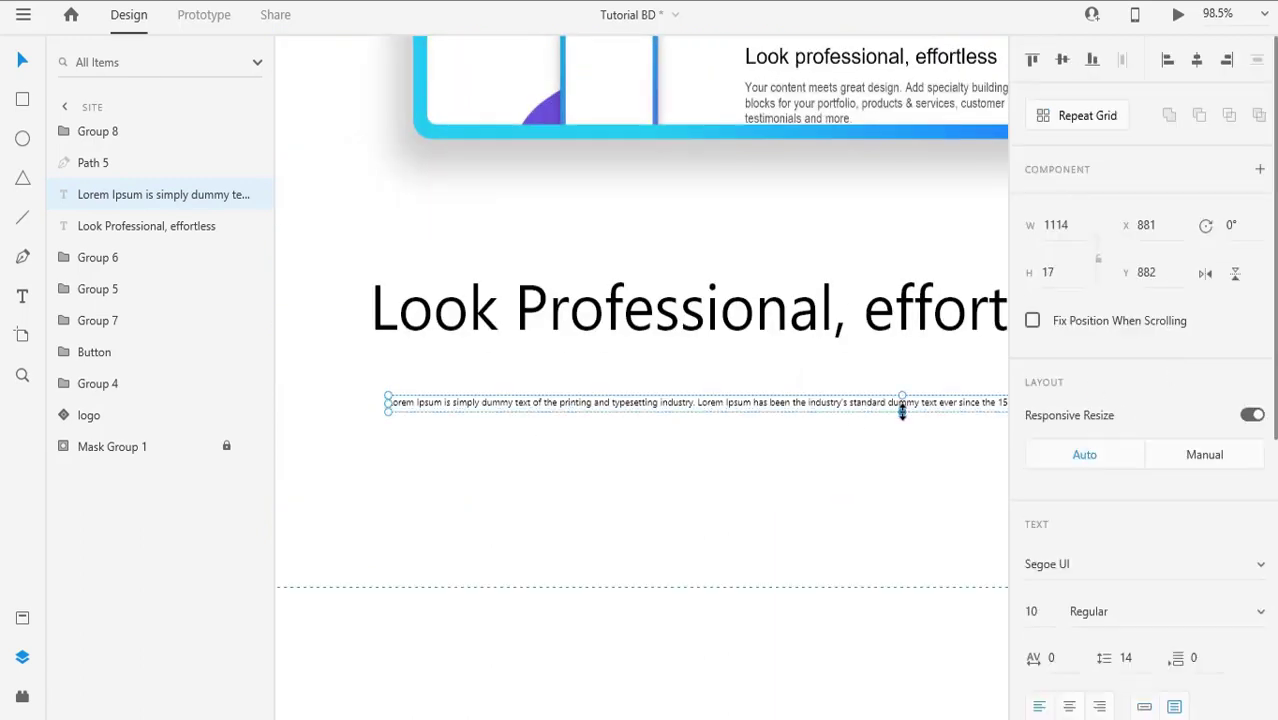
click(728, 403)
key(Return)
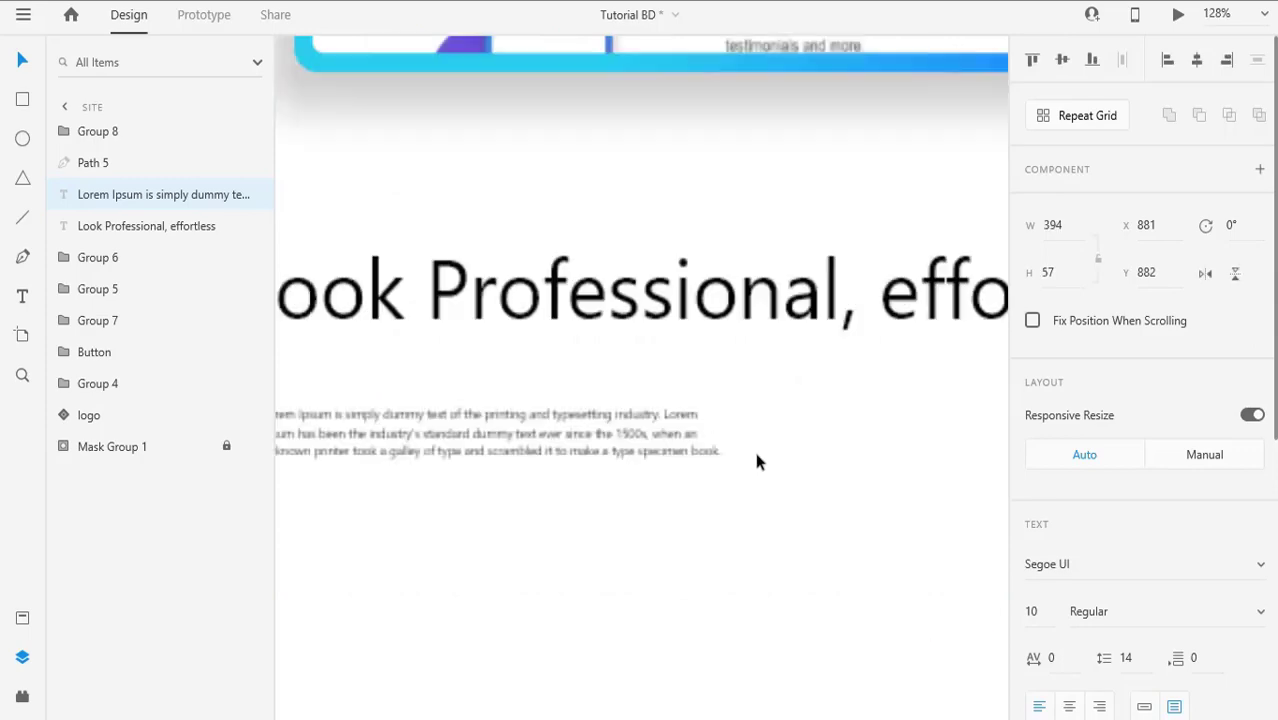
Step: Trim the end of the Lorem Ipsum paragraph so it finishes with "and scrambled" and enlarge it below the heading
key(Escape)
key(ctrl+z)
key(ctrl+z)
key(ctrl+z)
key(ctrl+z)
key(ctrl+z)
key(ctrl+z)
key(ctrl+z)
key(ctrl+z)
key(ctrl+z)
key(ctrl+z)
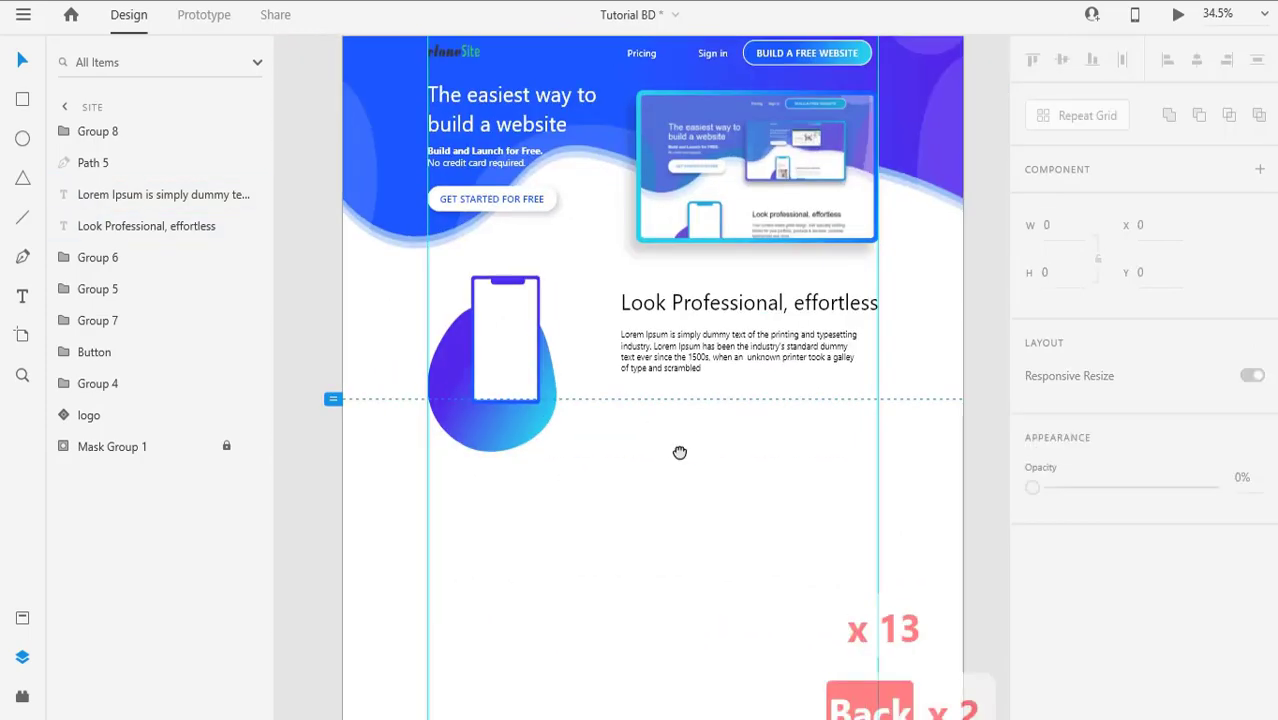
Step: Enlarge the phone and blob slightly together and nudge both up closer to the hero section
click(630, 300)
click(517, 287)
key(Up)
key(Up)
key(Up)
key(Up)
key(Up)
key(Up)
key(Up)
key(Up)
key(Up)
key(Up)
key(Up)
key(Up)
key(Up)
key(Up)
key(Up)
key(Up)
key(Up)
key(Up)
key(Up)
key(Up)
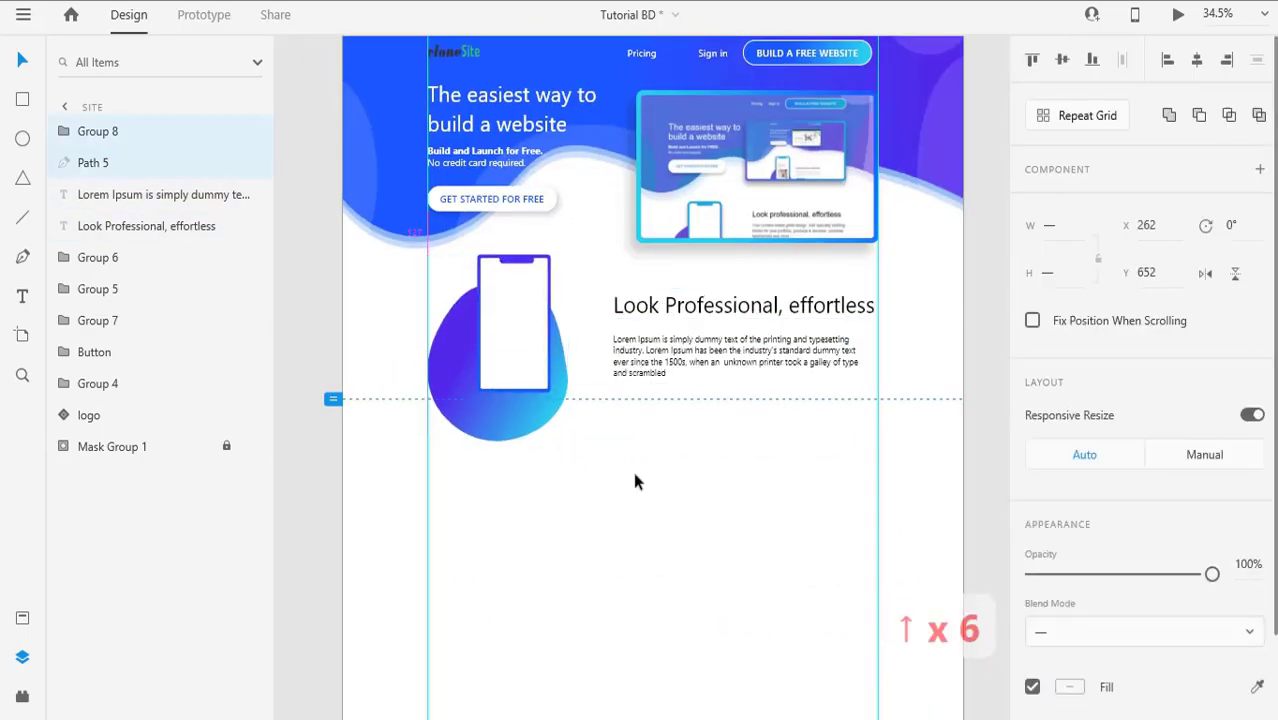
Step: Select the heading and Lorem Ipsum paragraph together and nudge them down to Y 775
click(672, 343)
shift+click(670, 312)
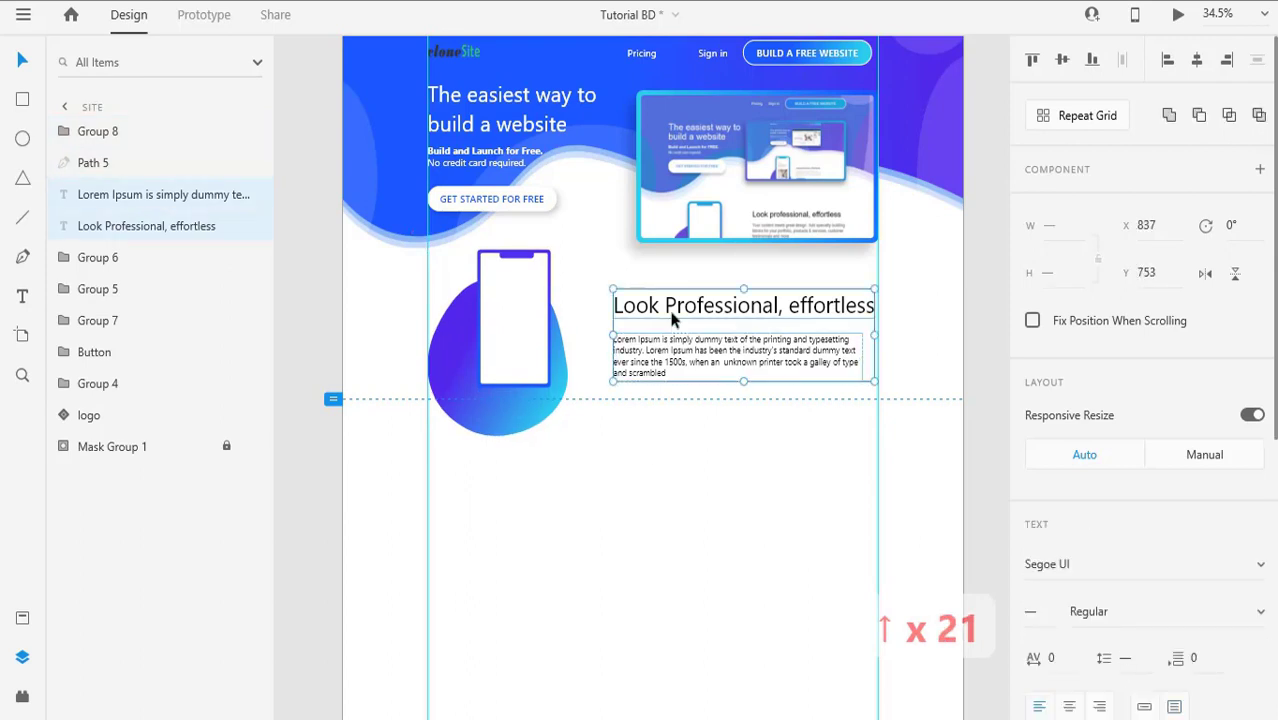
key(Down)
key(Down)
key(Down)
key(Down)
key(Down)
key(Down)
key(Down)
key(Down)
key(Down)
key(Down)
key(Down)
key(Down)
key(Down)
key(Down)
key(Down)
key(Down)
key(Down)
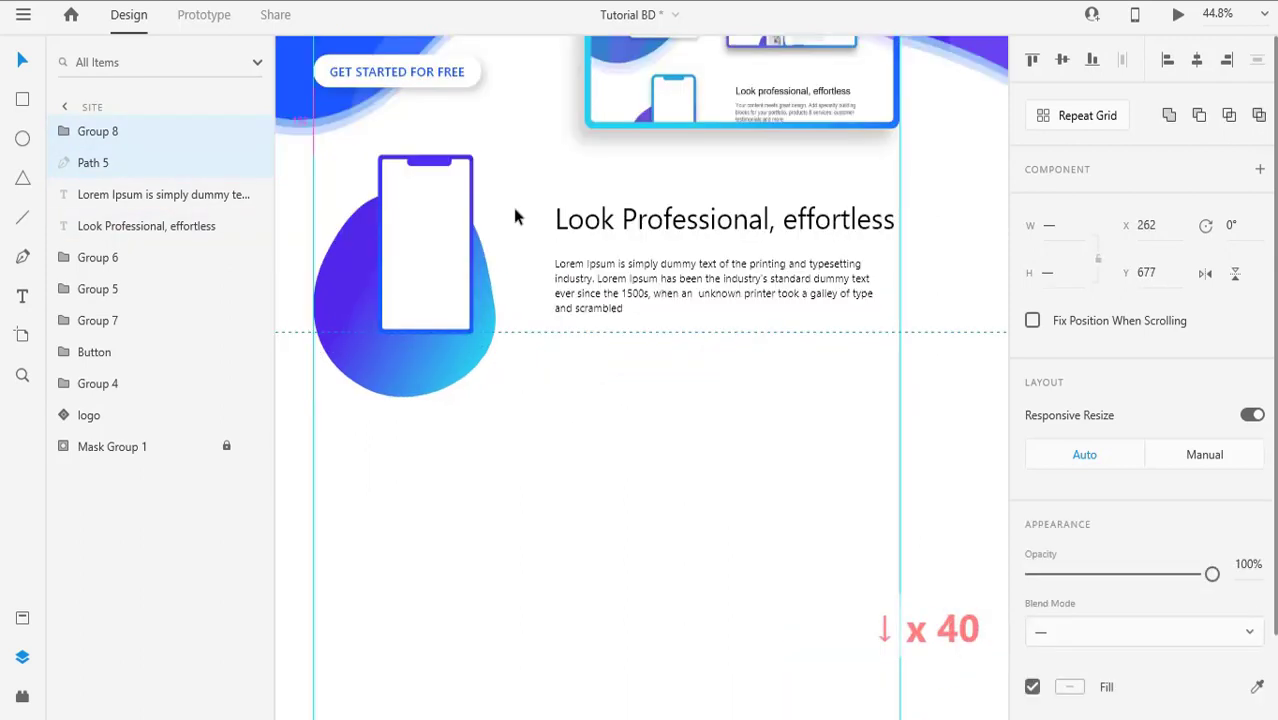
Step: Nudge the phone and gradient blob down together to about Y 754
key(Down)
key(Down)
key(Down)
key(Down)
key(Down)
key(Down)
key(Down)
key(Down)
key(Down)
key(Down)
key(Down)
key(Down)
key(Down)
key(Down)
key(Down)
key(Down)
key(Down)
key(Down)
key(Down)
key(Down)
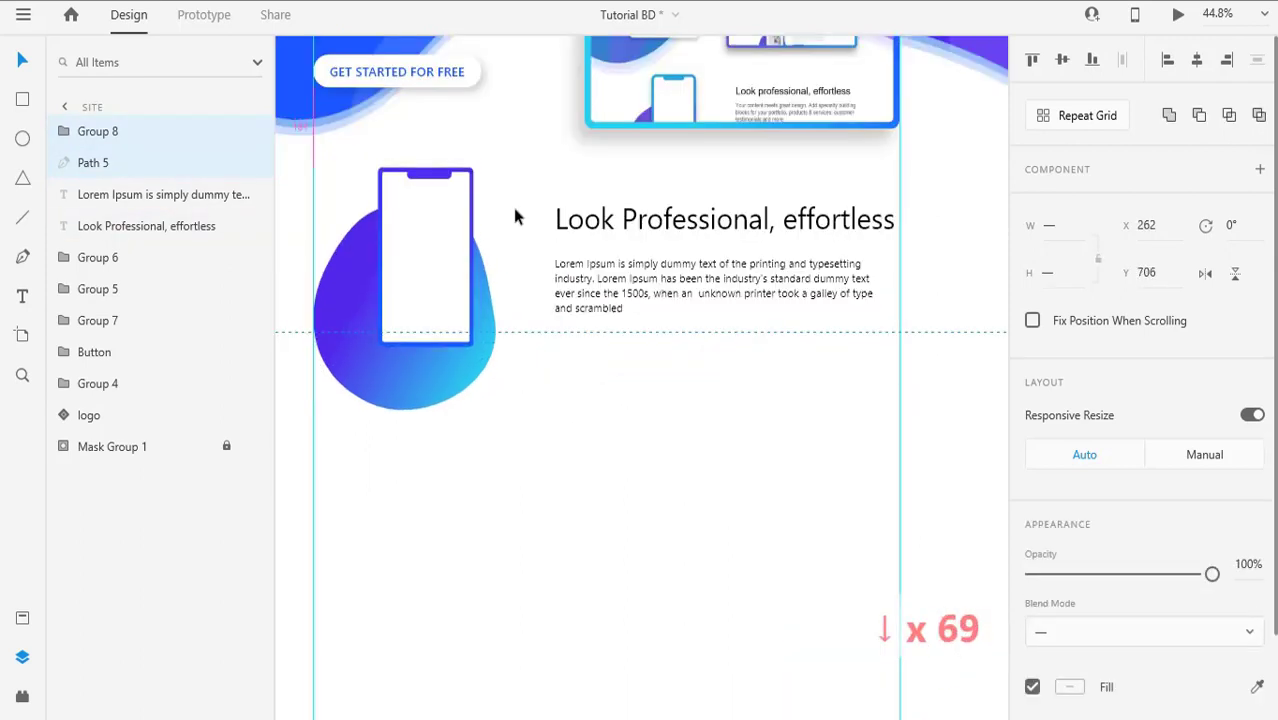
key(Down)
key(Down)
key(Down)
key(Down)
key(Down)
key(Down)
Step: Nudge the heading and paragraph further down together so they sit beside the middle of the phone
click(516, 217)
click(600, 222)
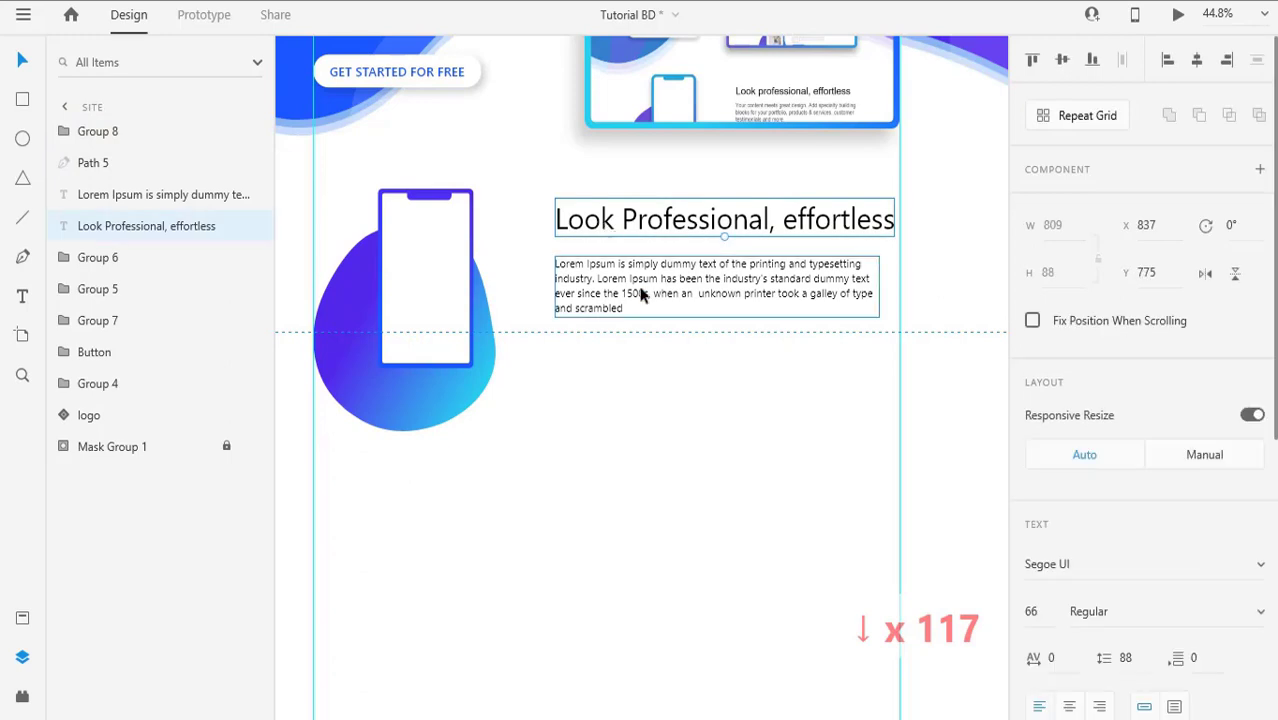
shift+click(642, 290)
key(Down)
key(Down)
key(Down)
key(Down)
key(Down)
key(Down)
key(Down)
key(Down)
key(Down)
key(Down)
key(Down)
key(Down)
key(Down)
key(Down)
key(Down)
key(Down)
key(Down)
key(Down)
key(Down)
key(Down)
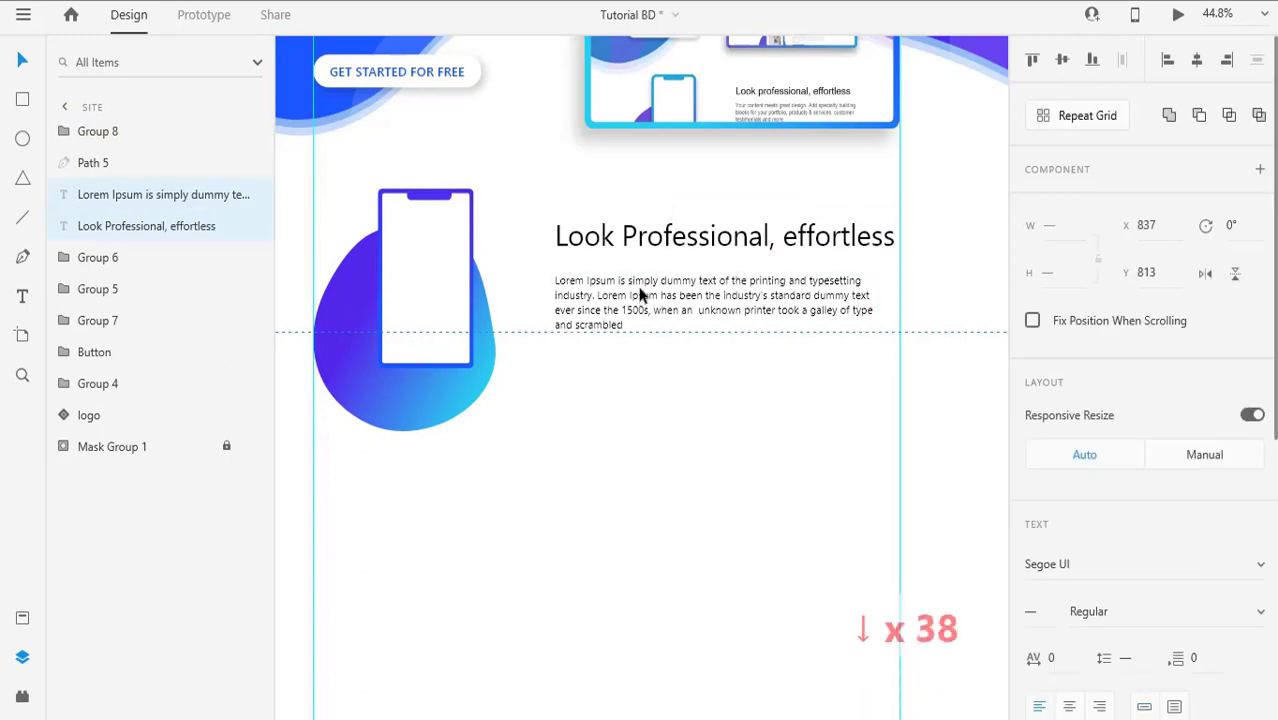
Step: Group the heading with the paragraph and align the text group vertically to the middle of the phone and blob
key(ctrl+g)
shift+click(572, 247)
key(ctrl+g)
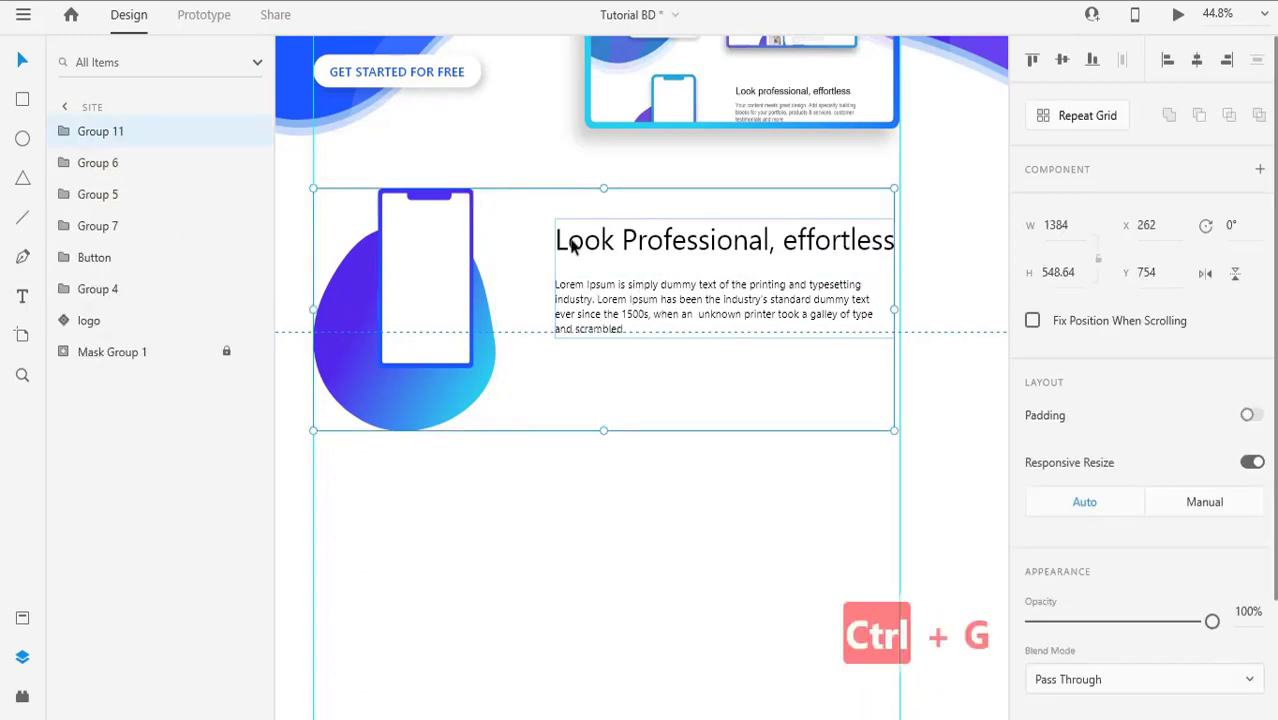
click(1063, 61)
key(Delete)
key(Delete)
key(Delete)
key(Delete)
key(Delete)
key(Delete)
key(Delete)
key(Delete)
key(Delete)
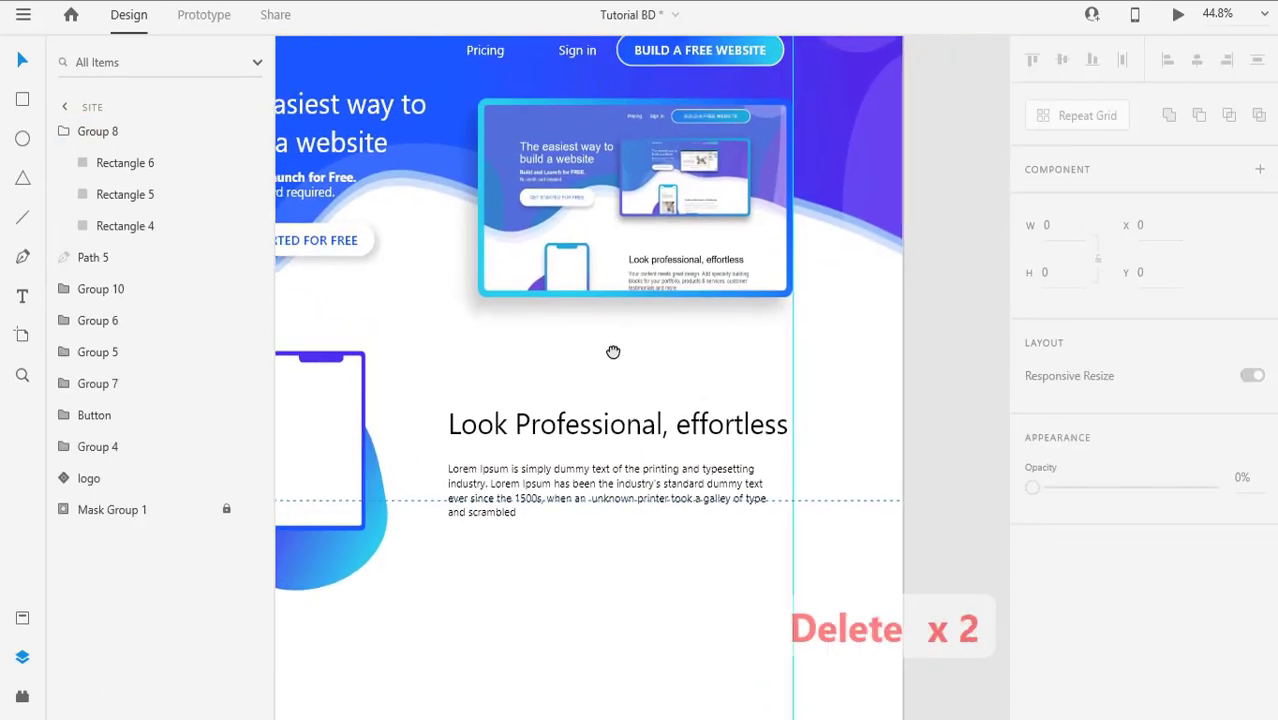
Step: Duplicate the header's BUILD A FREE WEBSITE button and place the copy below the Lorem Ipsum paragraph
click(660, 55)
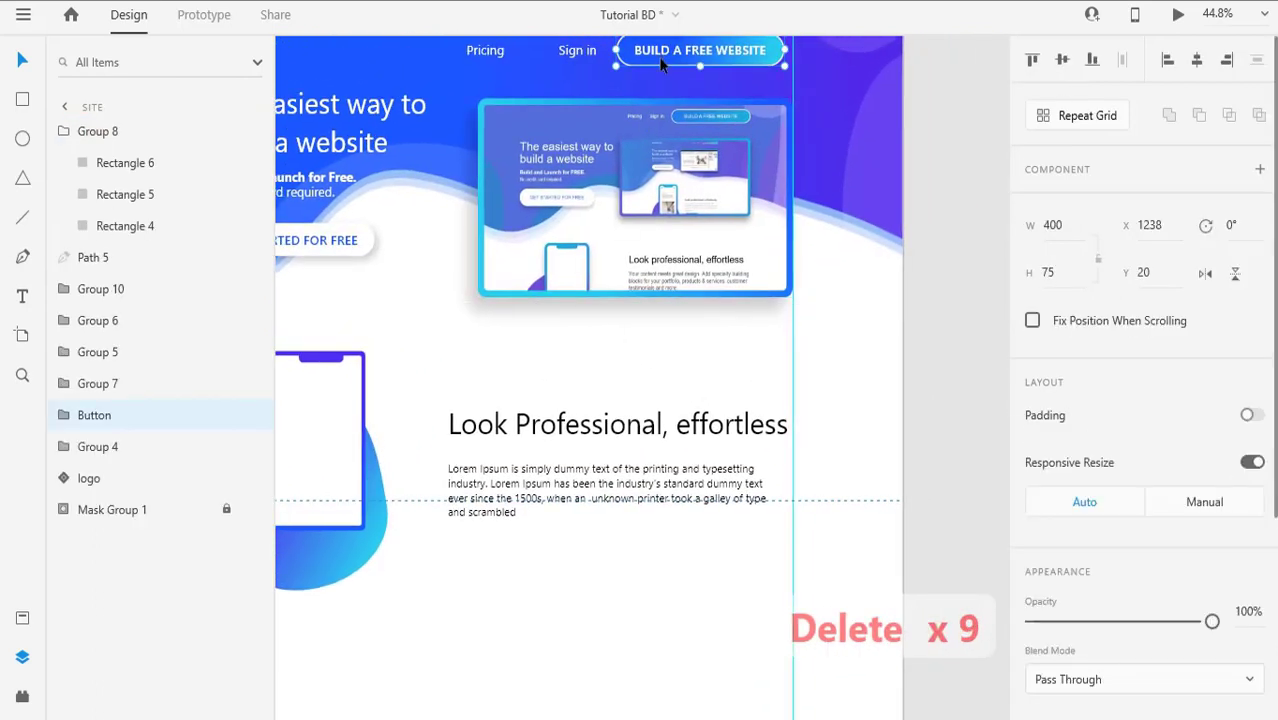
drag(660, 63, 548, 562)
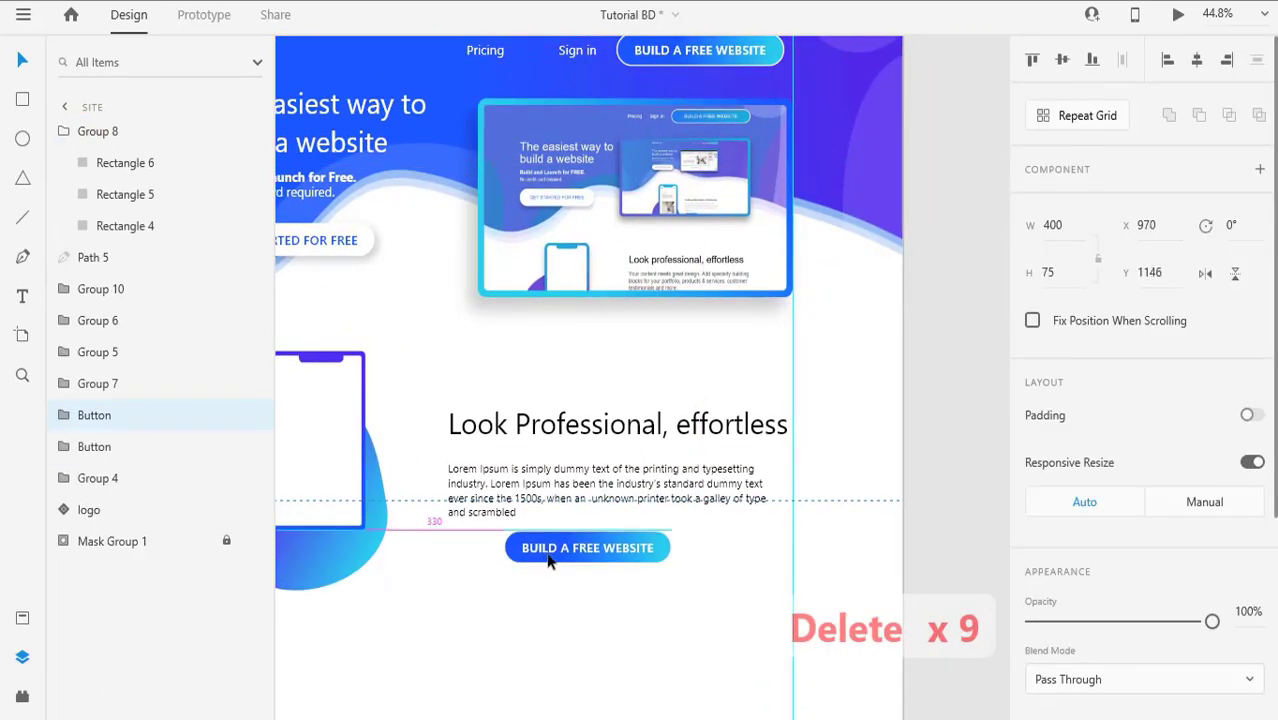
drag(436, 548, 551, 420)
Step: Ungroup the copied button and replace its label with "GET STARTED"
key(ctrl+shift+g)
click(632, 421)
click(683, 420)
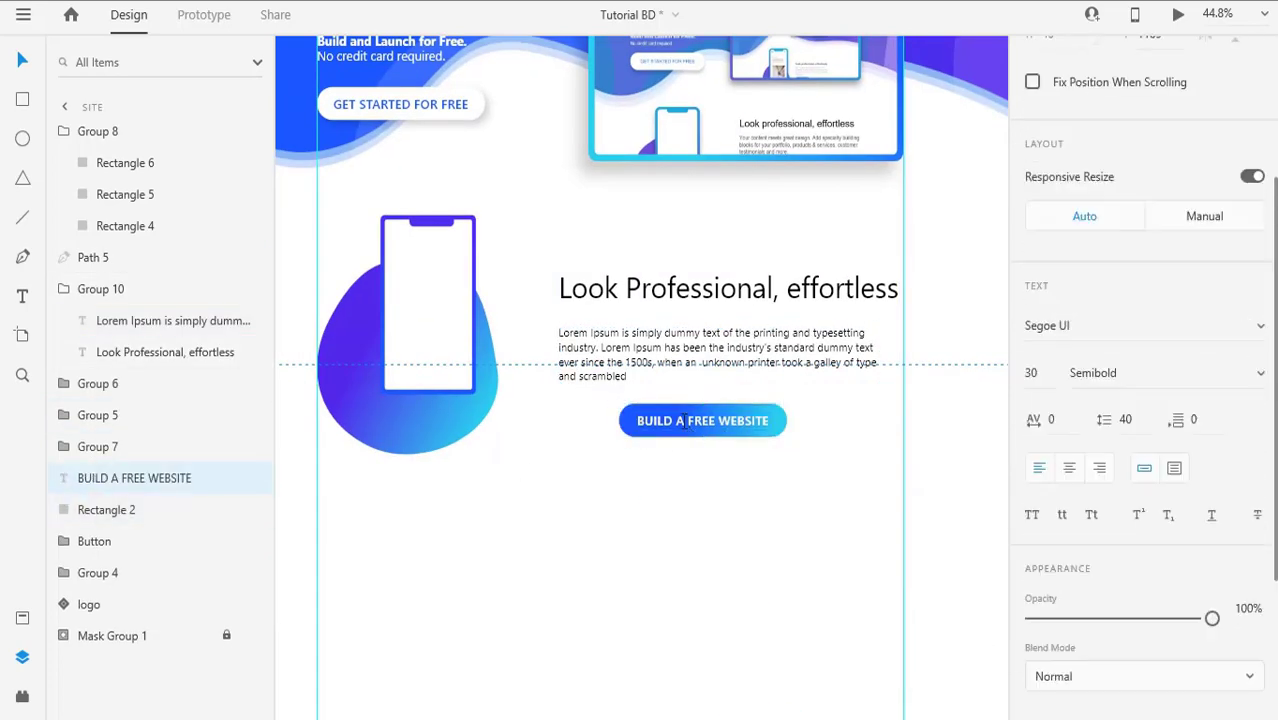
key(ctrl+a)
text(GET STAR)
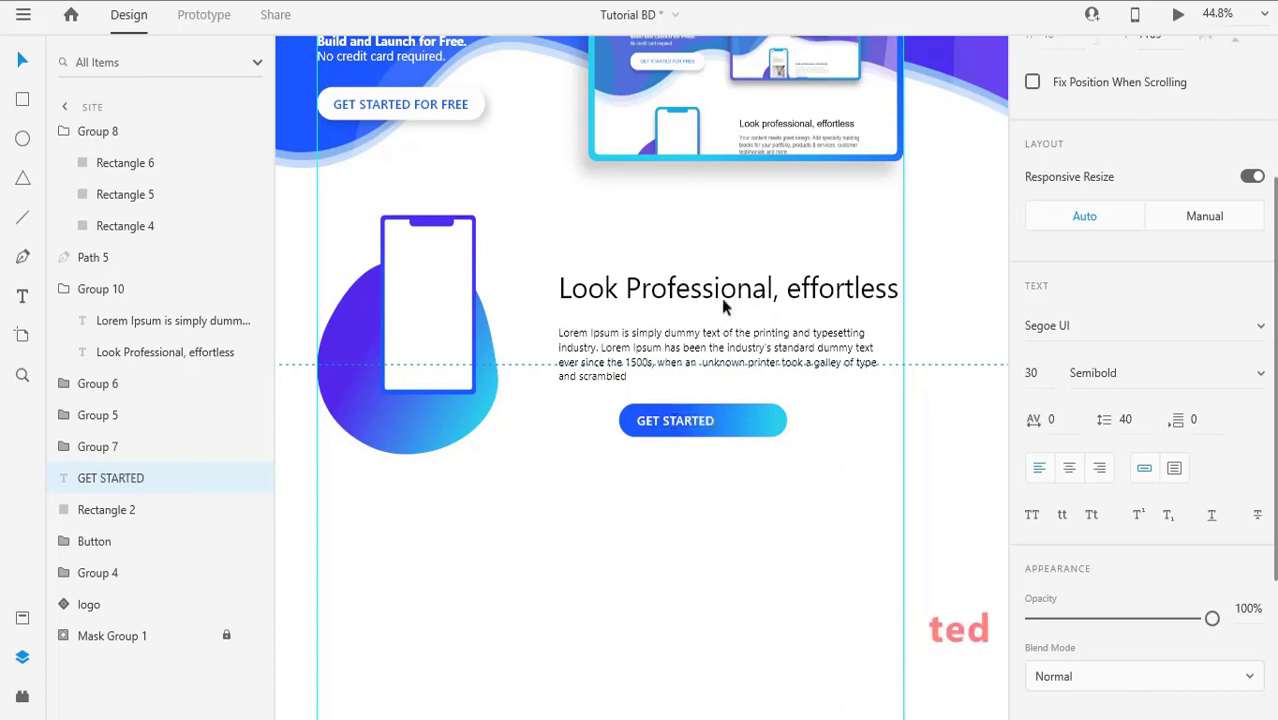
Step: Narrow the copied button's background to suit the shorter label and centre GET STARTED horizontally on it
click(767, 416)
click(679, 419)
shift+click(705, 410)
key(shift+c)
click(755, 493)
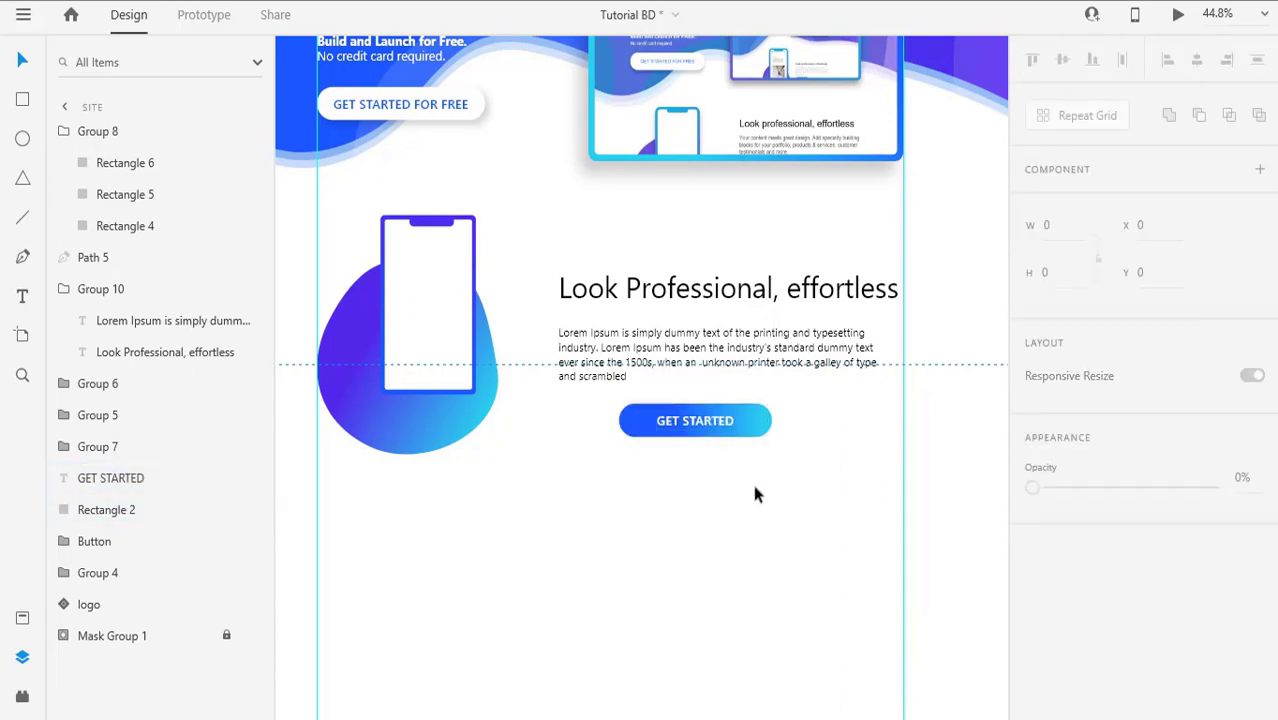
Step: Make the GET STARTED button's background taller, set its label to size 35 and nudge the label to the vertical middle
click(693, 440)
click(676, 420)
click(1040, 612)
key(ctrl+a)
text(3)
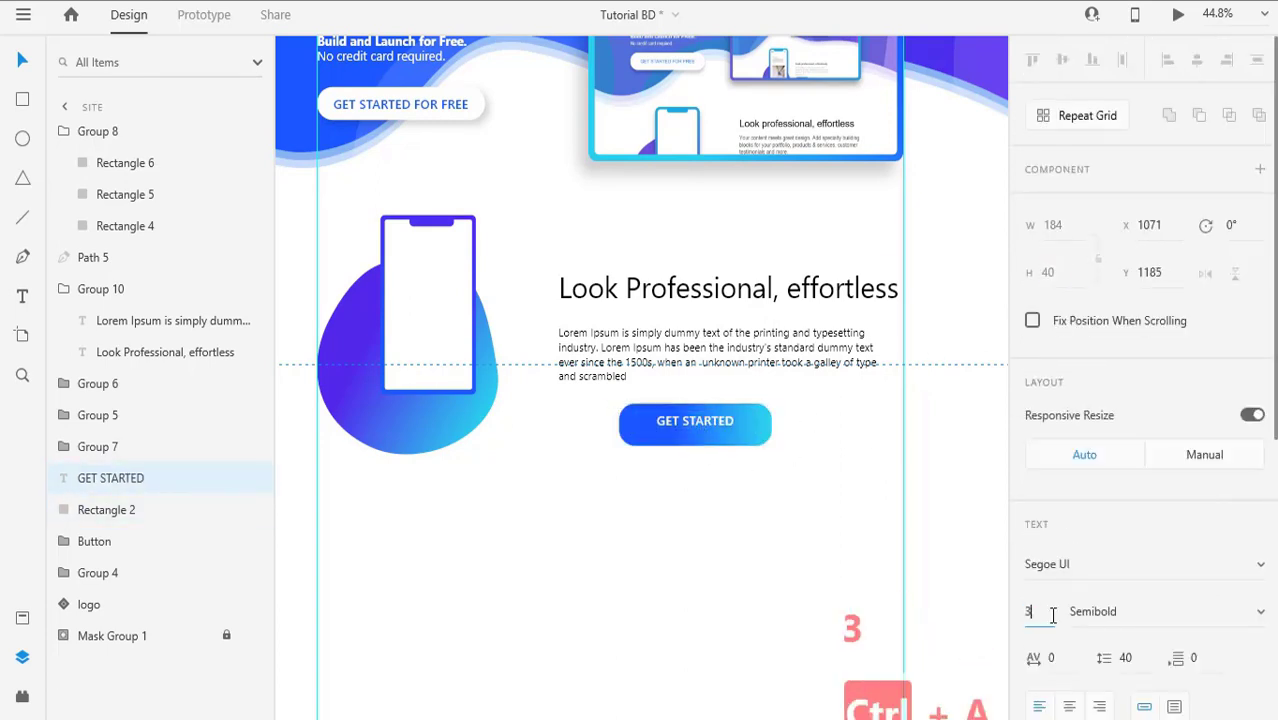
text(5)
key(Return)
key(Down)
key(Down)
key(Down)
key(Down)
key(Down)
key(Up)
key(Up)
key(Up)
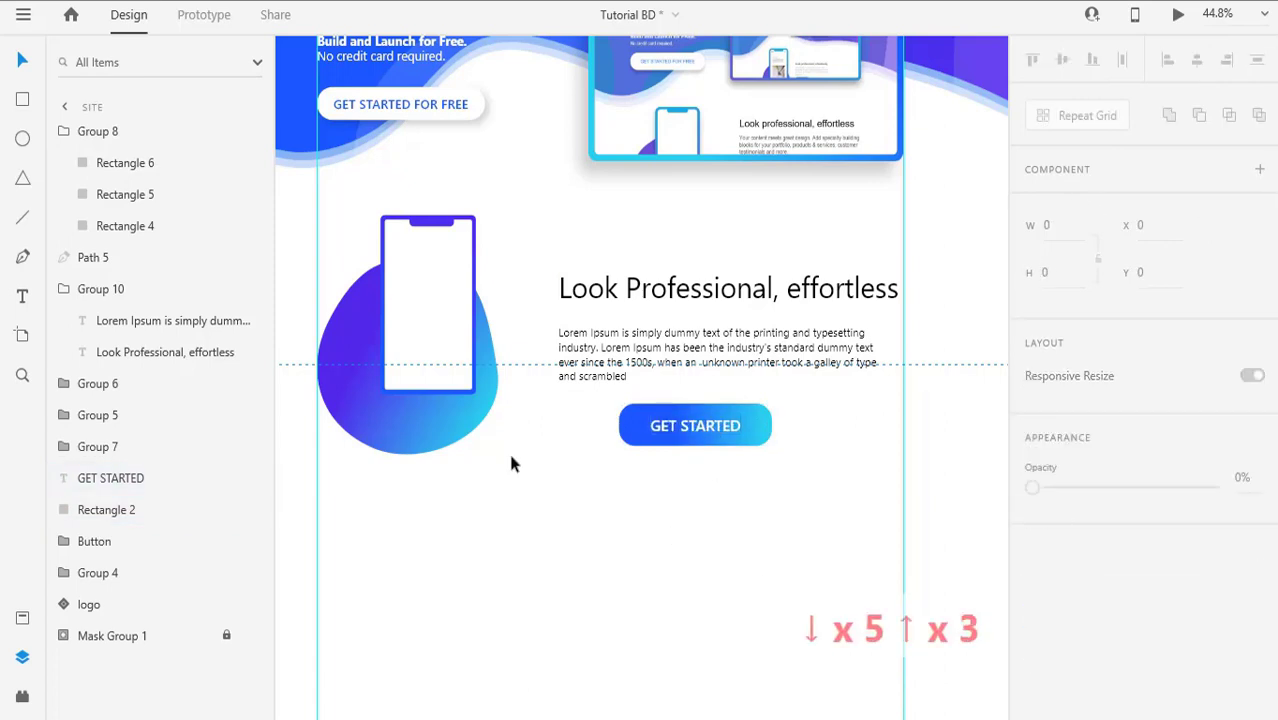
Step: Group the GET STARTED label with its background and centre the button horizontally under the heading and paragraph
key(ctrl+g)
shift+click(700, 295)
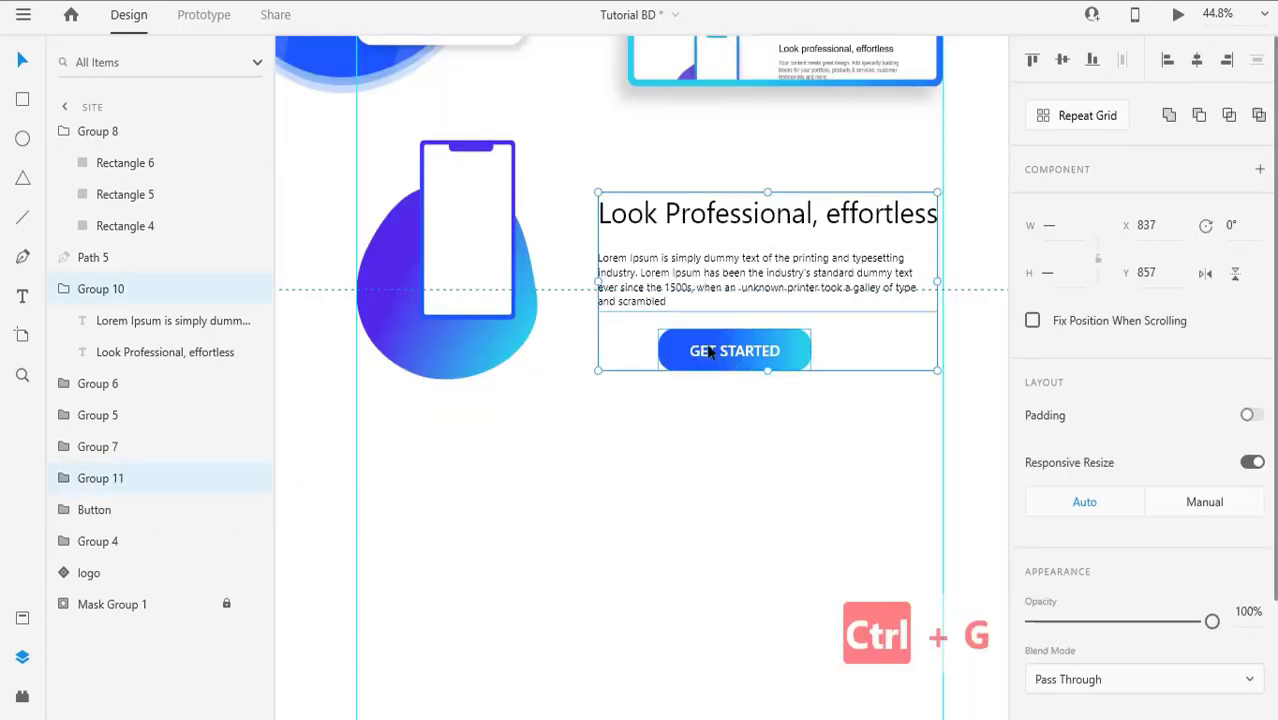
click(1195, 61)
click(748, 517)
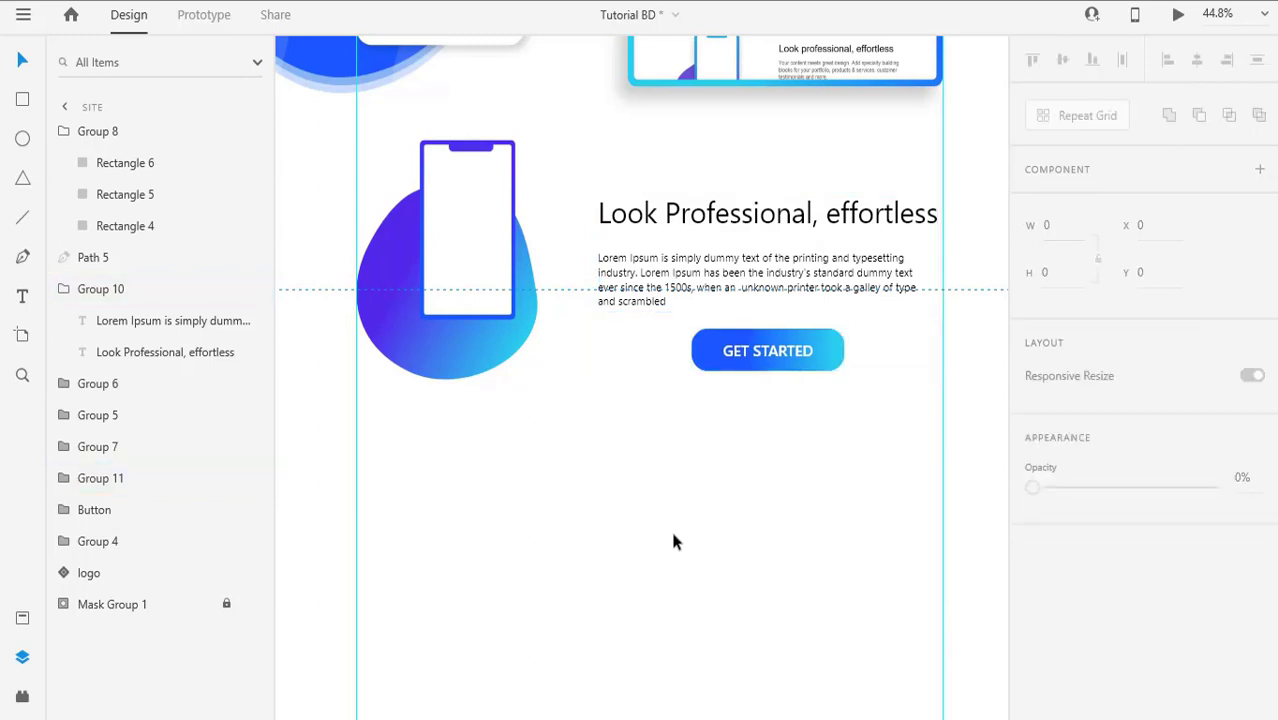
Step: Move the text group and GET STARTED button together slightly higher and closer to the phone, fine-tuning their horizontal position
scroll(672, 540, down, 3)
drag(707, 331, 700, 300)
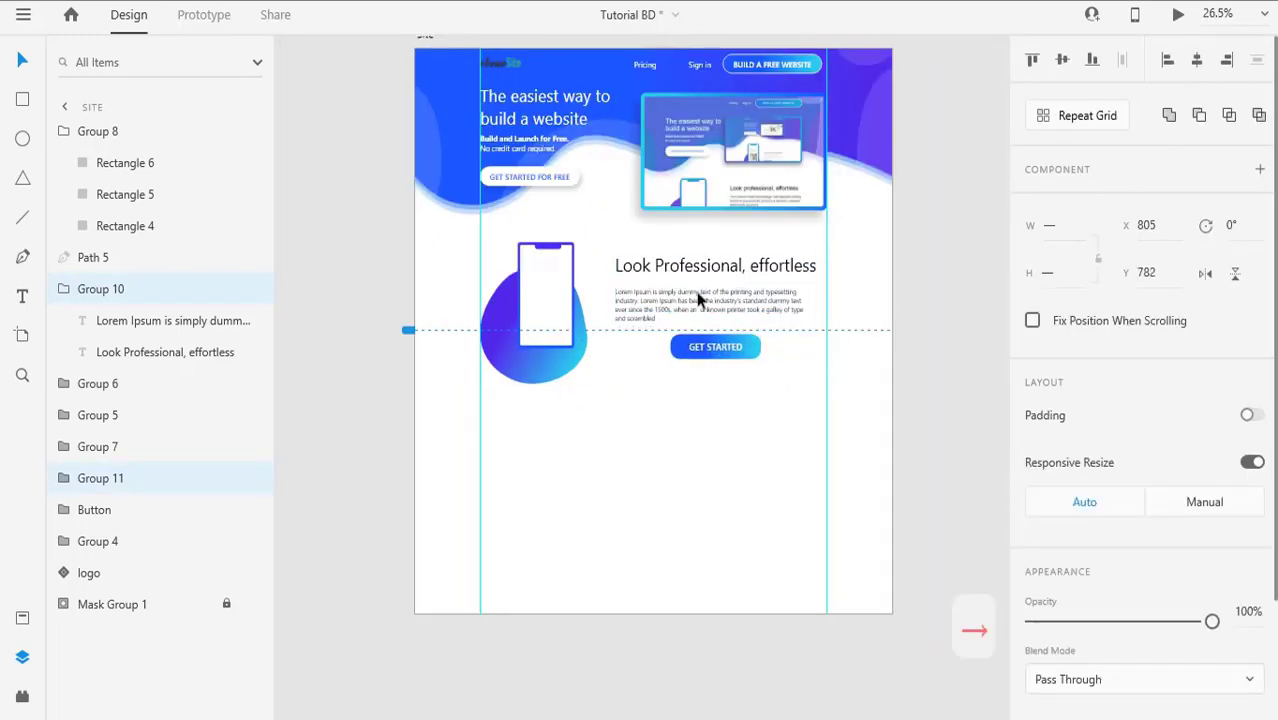
key(Right)
key(Right)
key(Right)
key(Right)
key(Right)
key(Right)
key(Right)
key(Right)
key(Right)
key(Right)
key(Right)
key(Right)
key(Right)
key(Right)
key(Left)
Step: Duplicate the phone and gradient blob together and place the copy in the empty area below, against the right margin guide
scroll(489, 231, up, 3)
click(400, 260)
shift+click(489, 231)
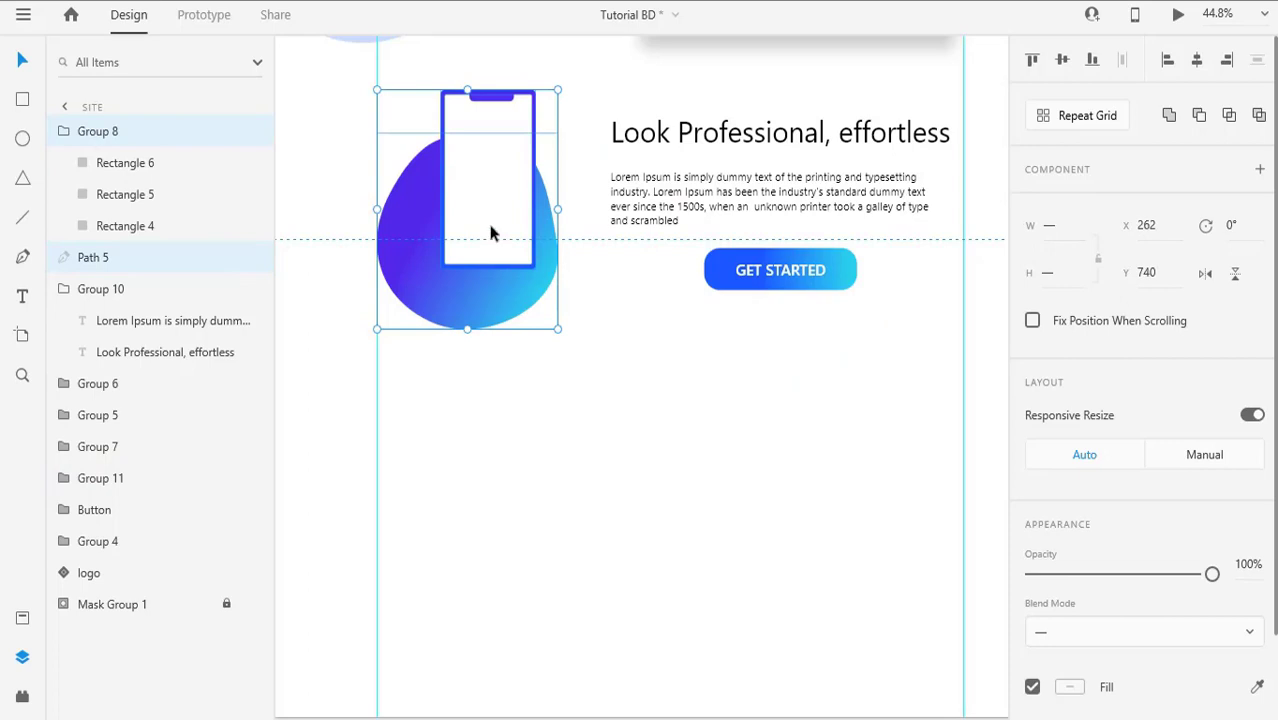
drag(489, 231, 886, 494)
click(886, 490)
Step: Ungroup the copied phone and move its notch out beside the blob, beyond the right margin guide
scroll(886, 490, up, 5)
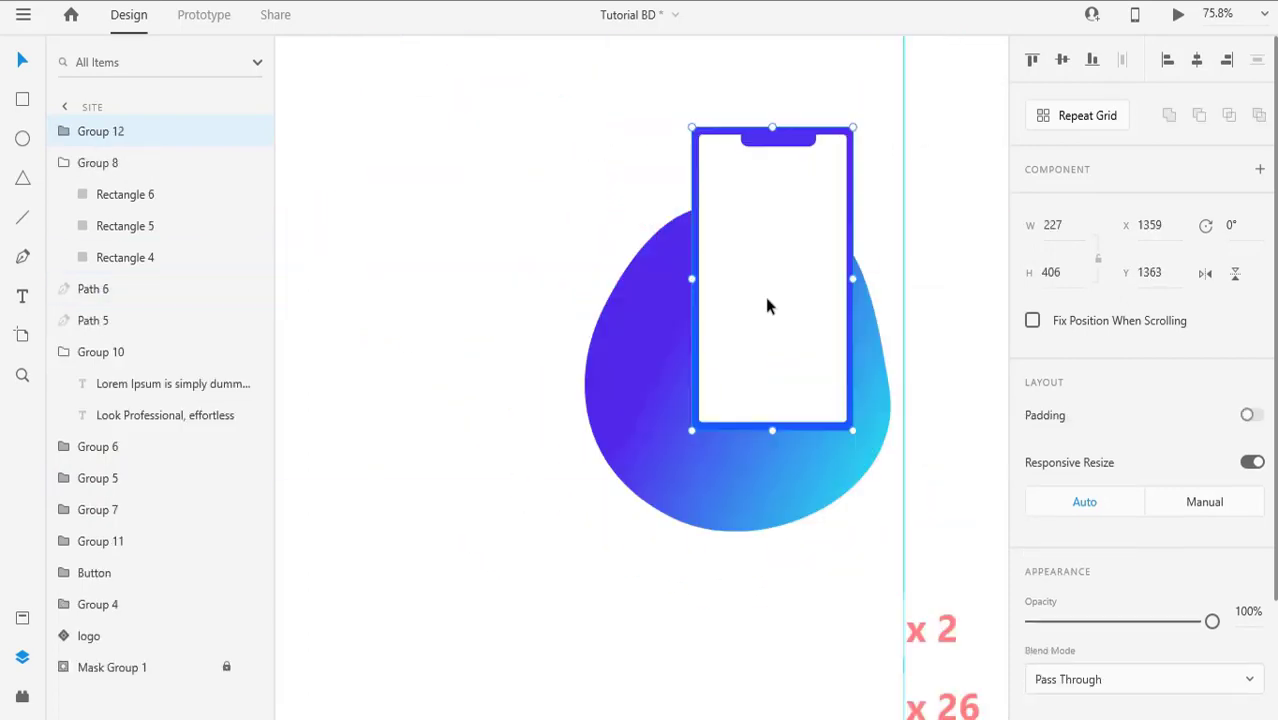
key(ctrl+shift+g)
click(868, 203)
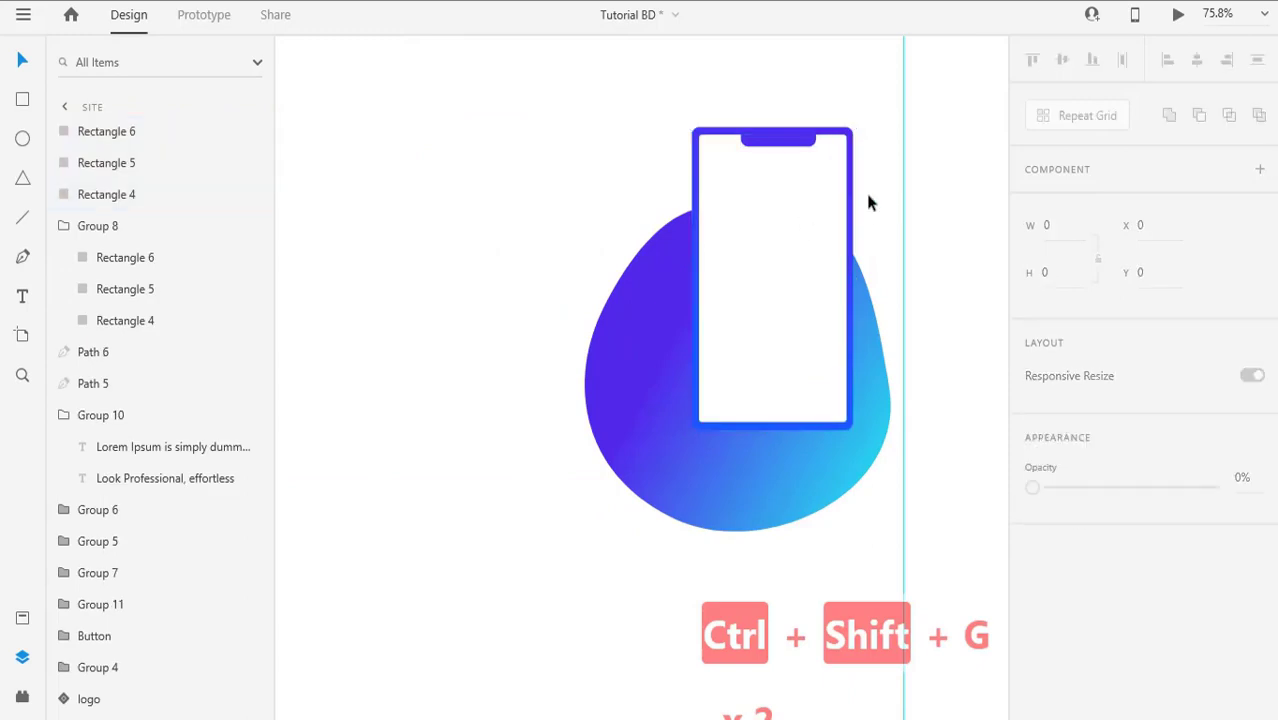
click(799, 143)
drag(799, 145, 961, 119)
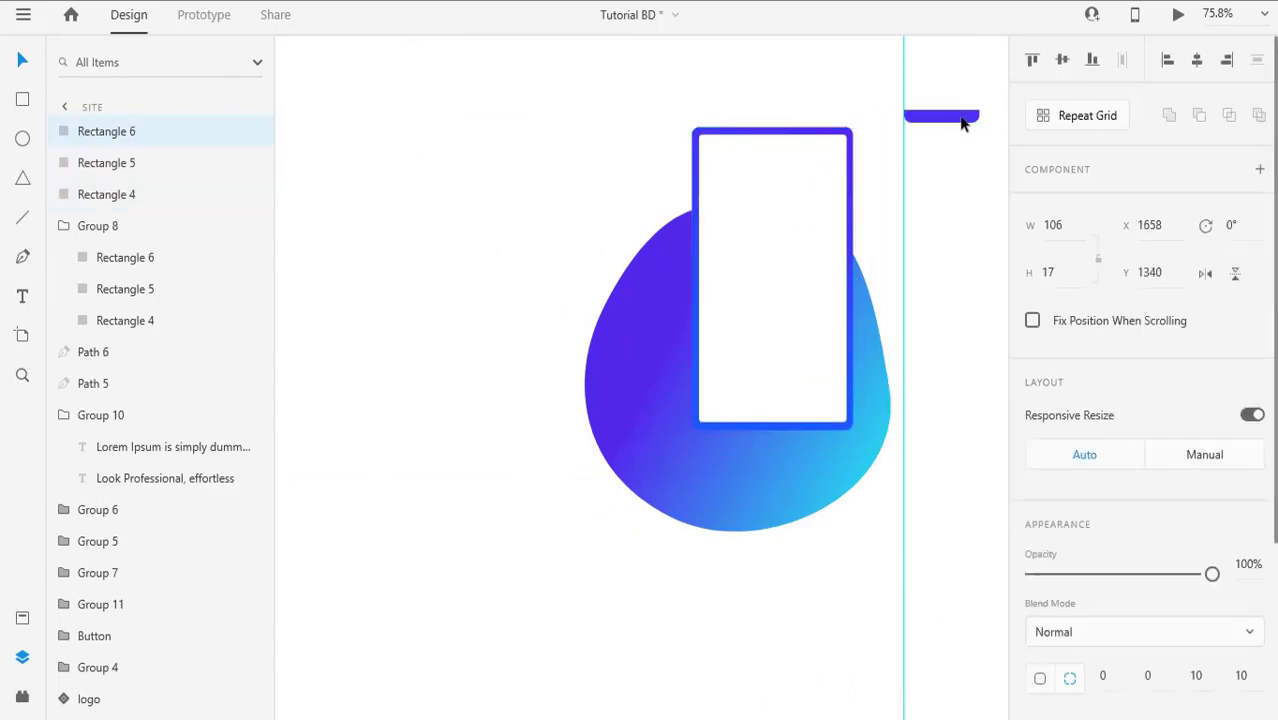
Step: Pull the white screen down off the copied phone, then widen the phone's gradient body to 447 and shift it lower right
drag(745, 230, 767, 585)
click(737, 287)
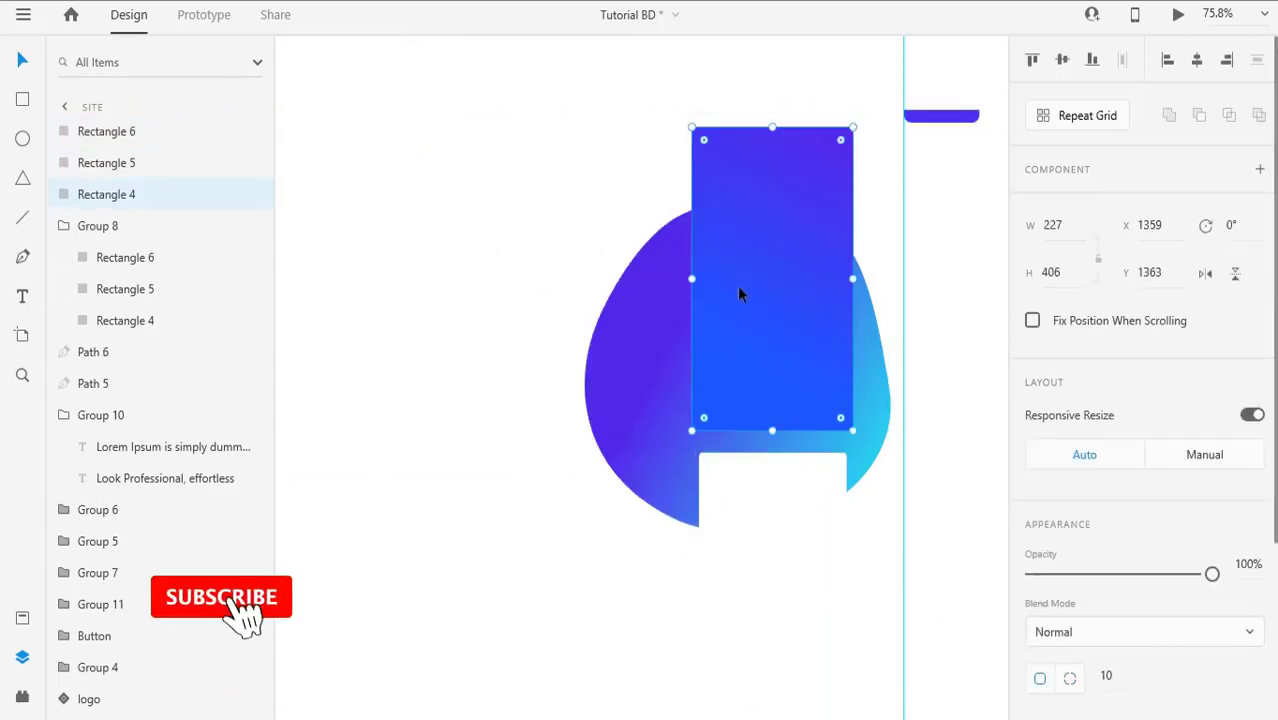
drag(692, 276, 931, 458)
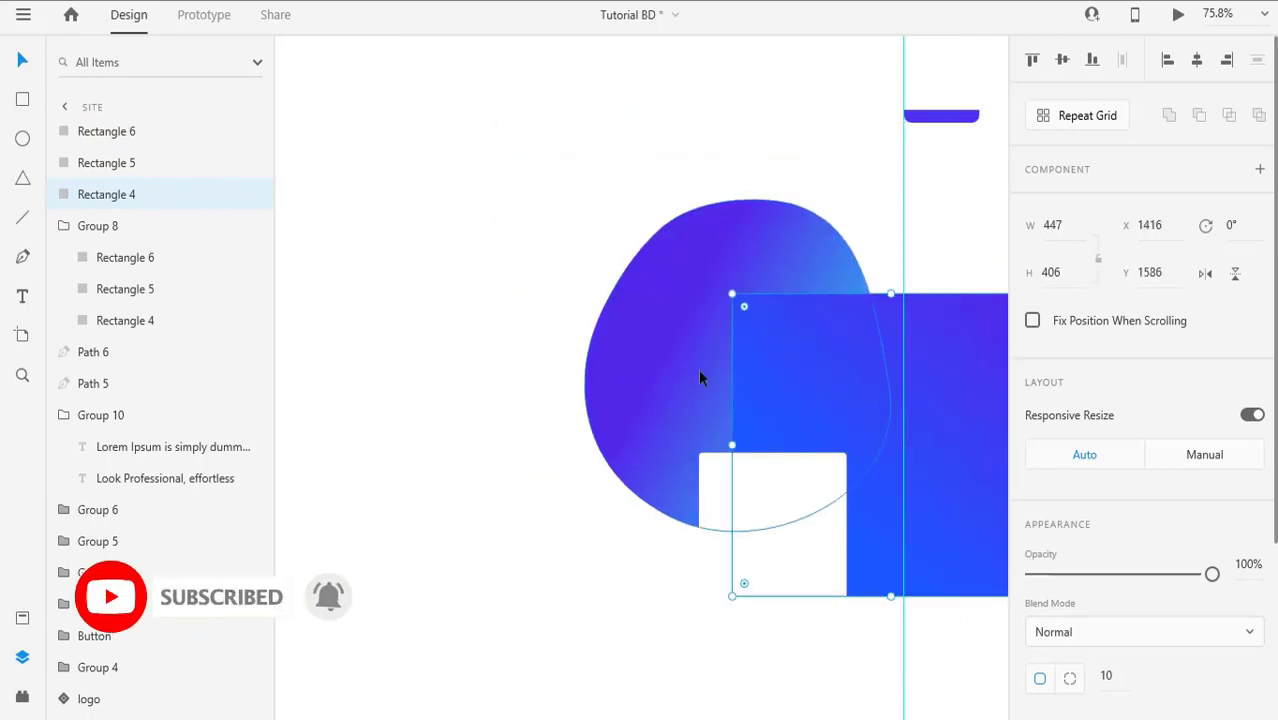
Step: Reshape the copied gradient blob by pulling its left, top, lower-left and right anchor points outward and adjusting the left curve handle
click(702, 374)
double_click(670, 357)
drag(595, 327, 442, 191)
drag(672, 219, 699, 85)
drag(442, 191, 532, 131)
drag(499, 326, 498, 388)
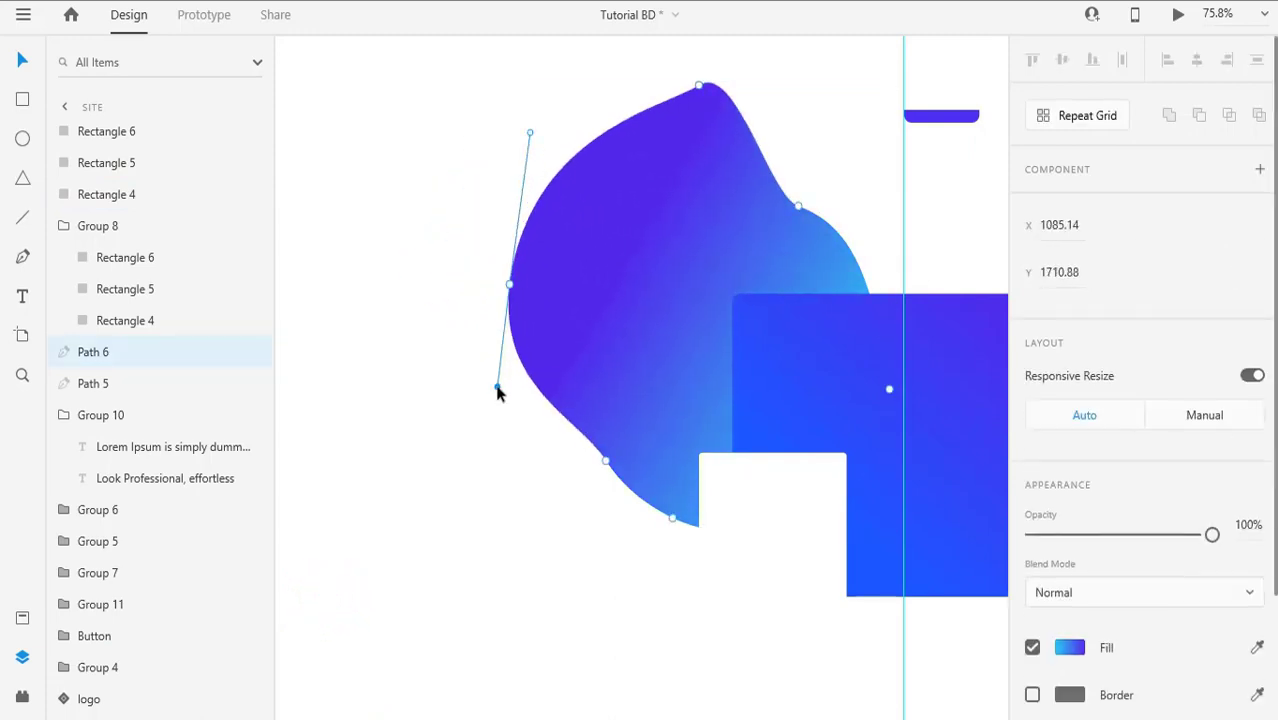
drag(606, 461, 588, 473)
drag(797, 207, 857, 136)
drag(831, 111, 835, 93)
Step: Refine the blob's top and upper-right anchor points and curve handles to round off its outline
key(ctrl+z)
key(ctrl+z)
key(ctrl+z)
key(ctrl+z)
key(ctrl+z)
key(ctrl+z)
key(ctrl+z)
key(ctrl+z)
key(ctrl+z)
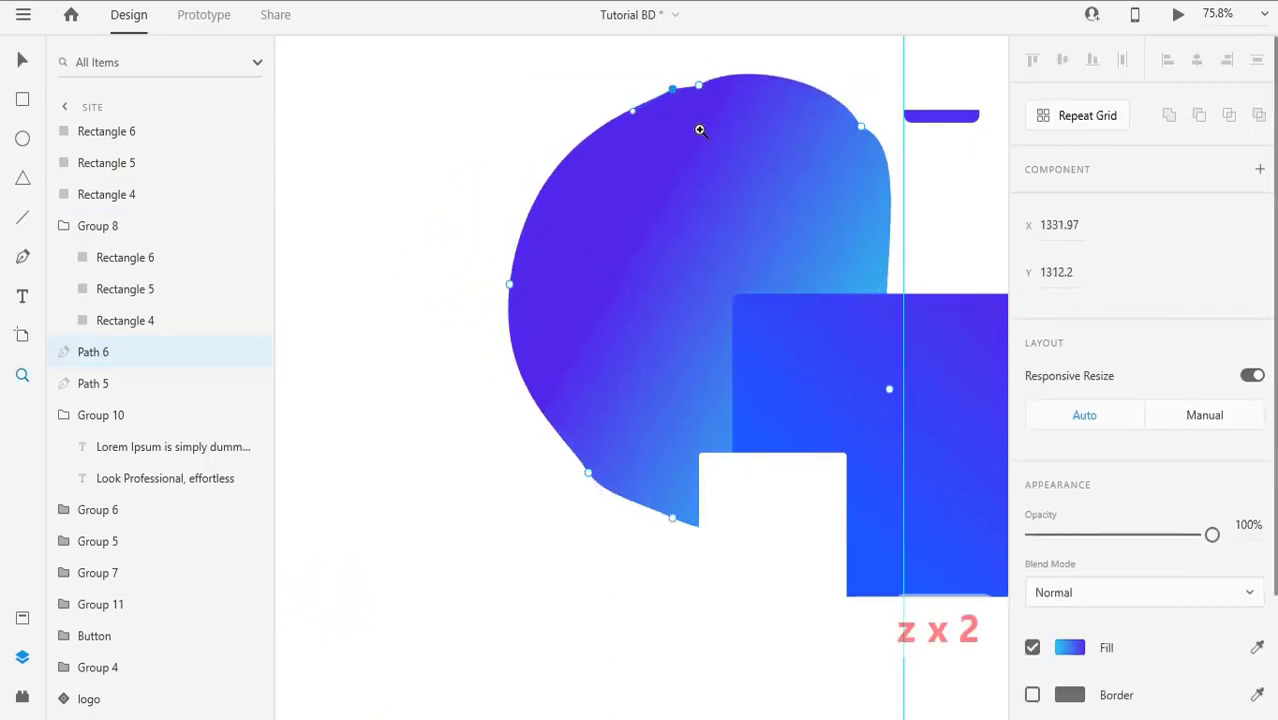
key(v)
mouse_move(616, 149)
mouse_down()
mouse_move(599, 166)
mouse_move(619, 137)
mouse_up()
click(830, 200)
mouse_move(792, 130)
mouse_down()
mouse_move(807, 123)
mouse_move(776, 126)
mouse_up()
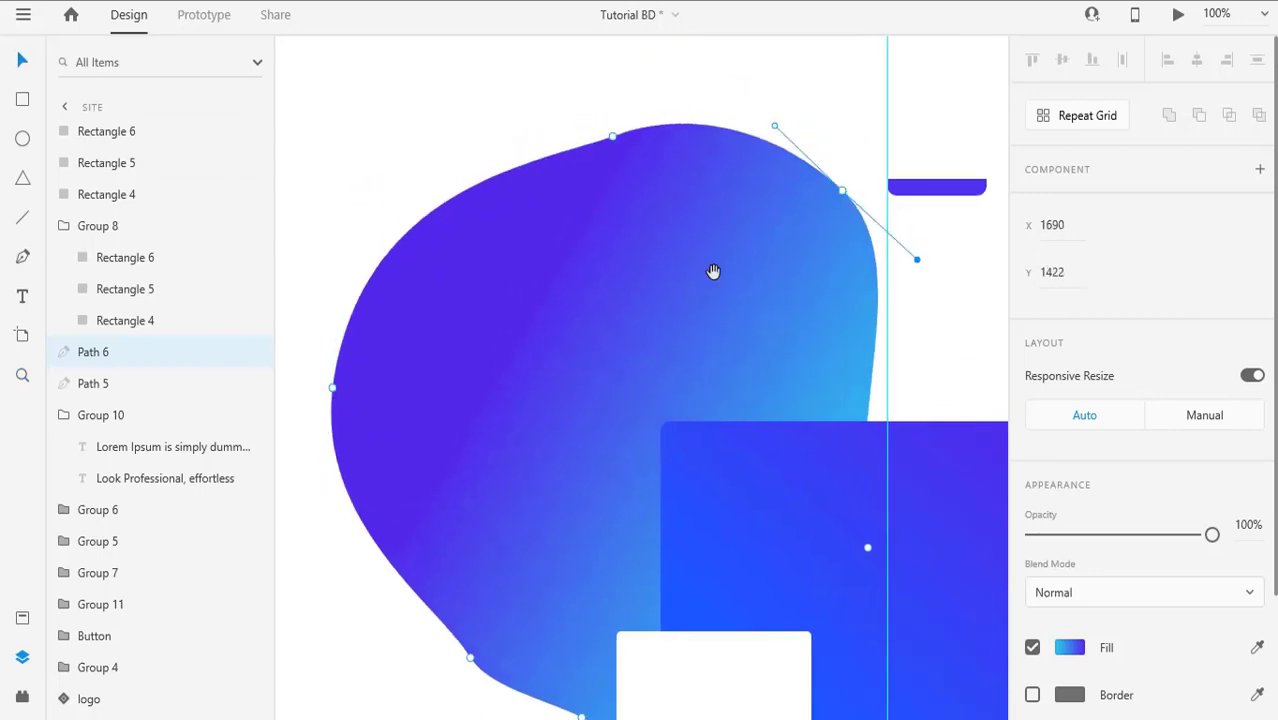
key(ctrl+minus)
key(ctrl+minus)
click(859, 265)
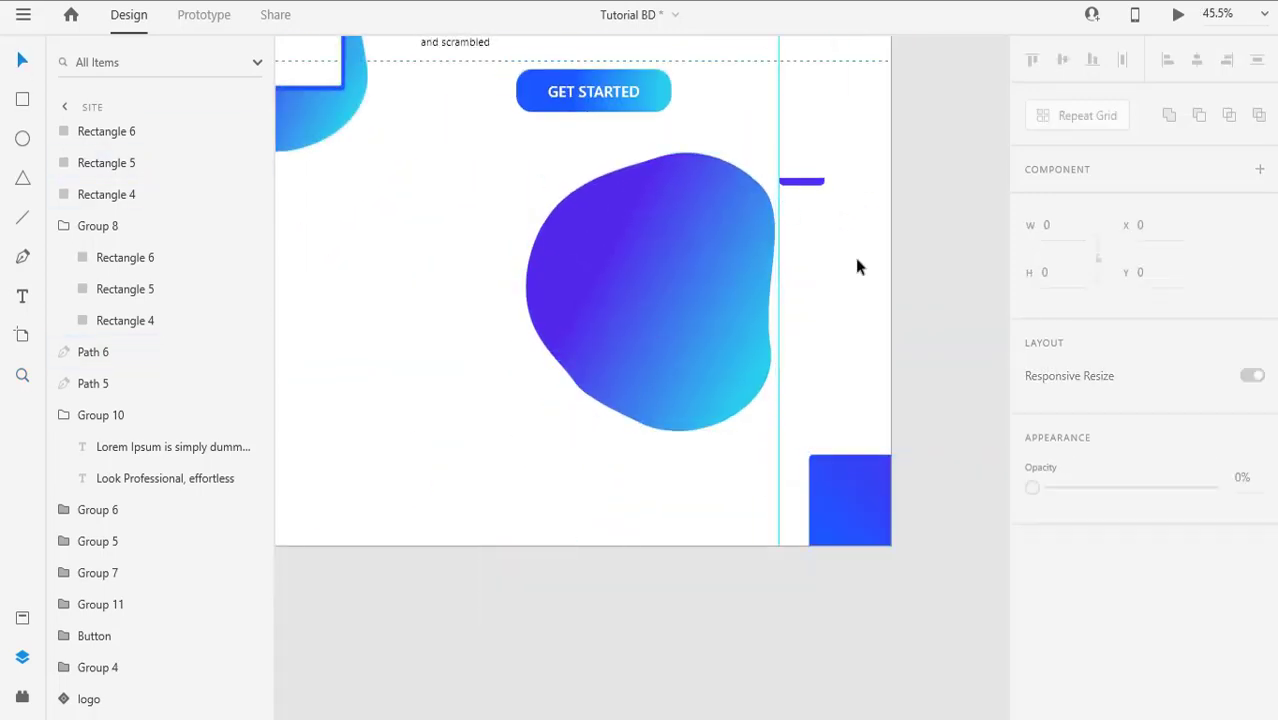
Step: Move the blob slightly down and left, then pull its top anchor inward and reshape its bottom curve
drag(671, 426, 645, 451)
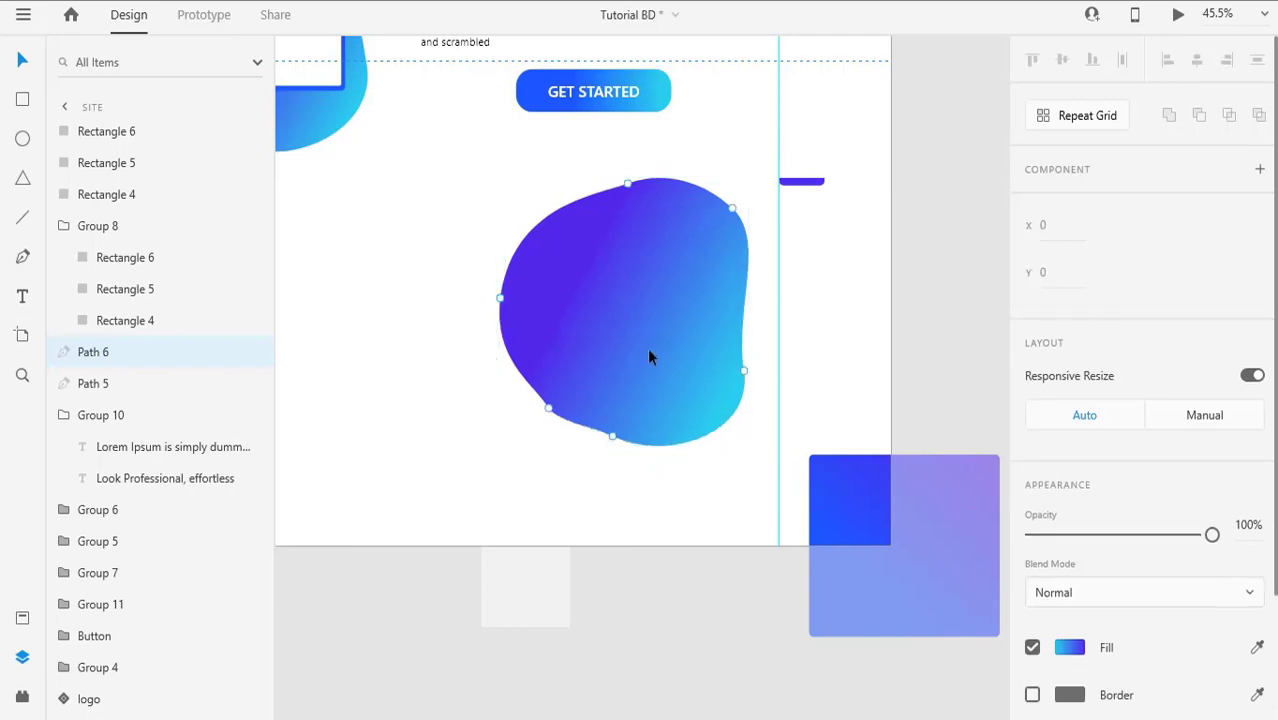
drag(627, 183, 626, 222)
drag(612, 436, 565, 428)
click(607, 446)
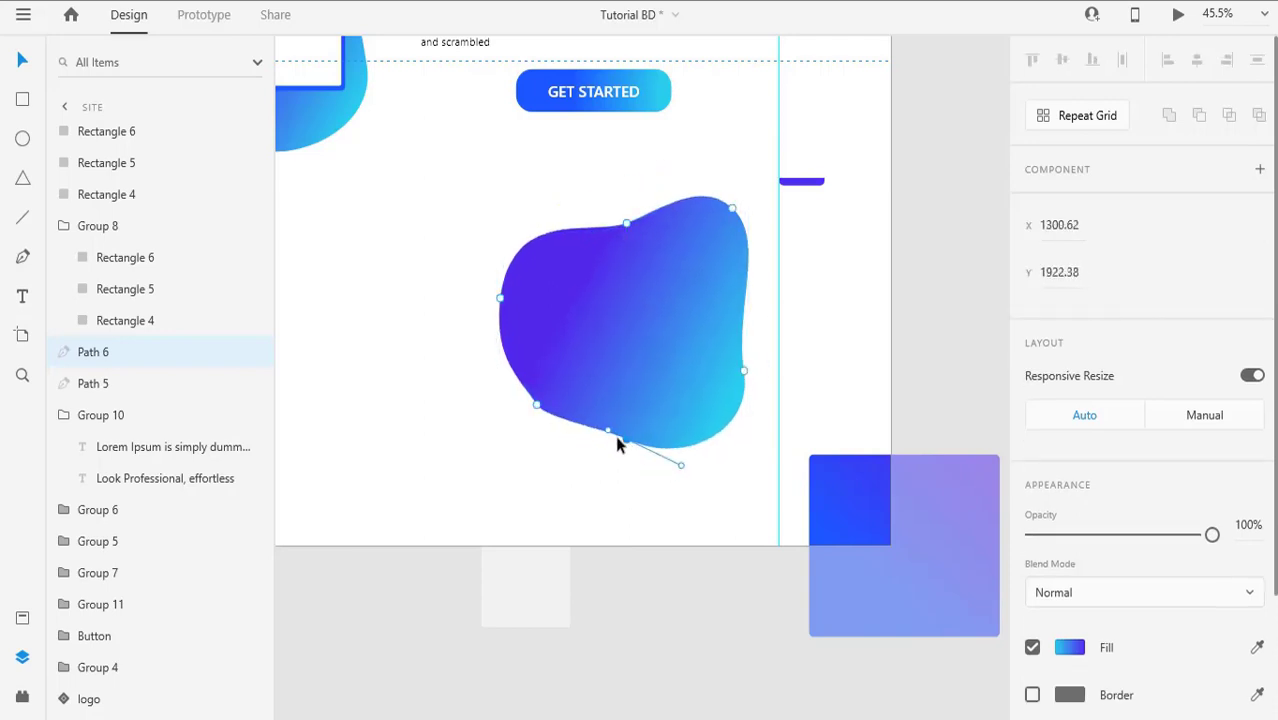
drag(664, 309, 664, 320)
Step: Move the gradient phone body over the blob, stretch it into a wide landscape rectangle and nudge the blob up behind it
drag(868, 510, 621, 233)
drag(562, 269, 526, 269)
drag(639, 178, 639, 228)
drag(641, 266, 657, 194)
drag(583, 386, 567, 358)
click(708, 291)
drag(544, 273, 509, 273)
Step: Delete the leftover white phone screen below the blob
click(559, 552)
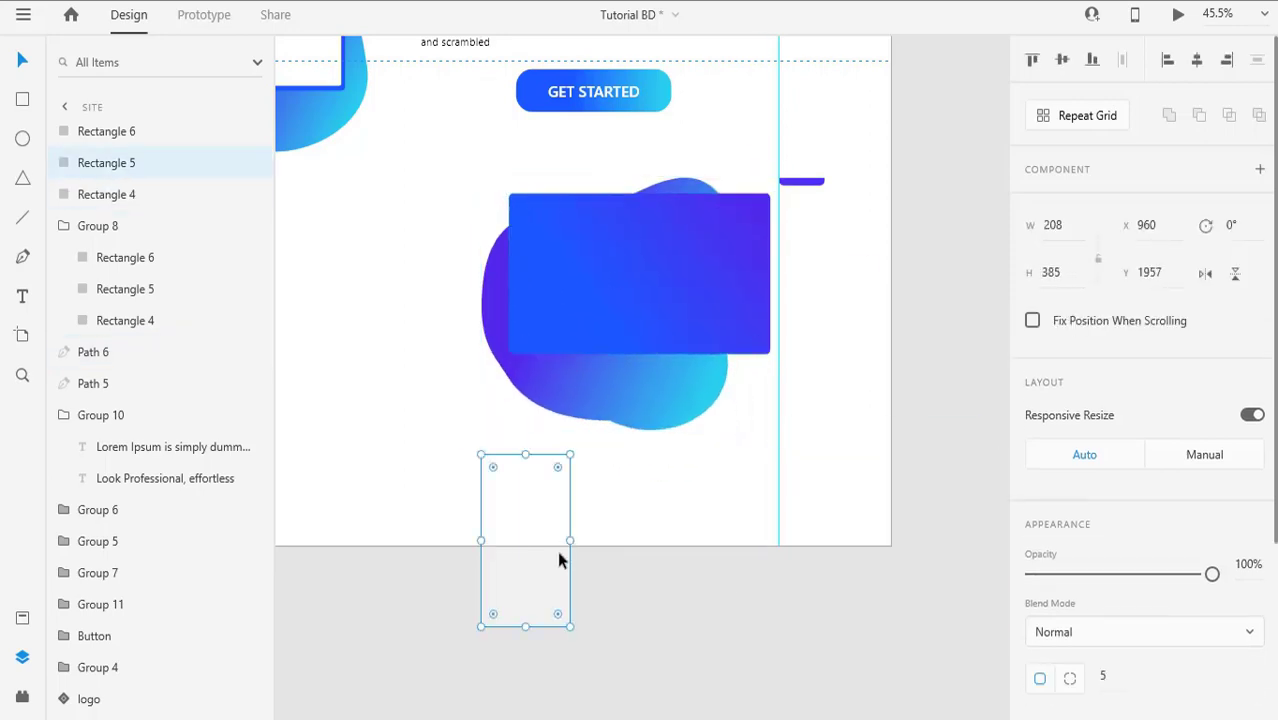
key(Delete)
scroll(630, 510, down, 3)
scroll(644, 408, up, 4)
Step: Pull the blob's upper-right anchor inward under the rectangle and reshape its left and bottom edges with anchors and a curve handle
double_click(695, 281)
drag(711, 286, 674, 340)
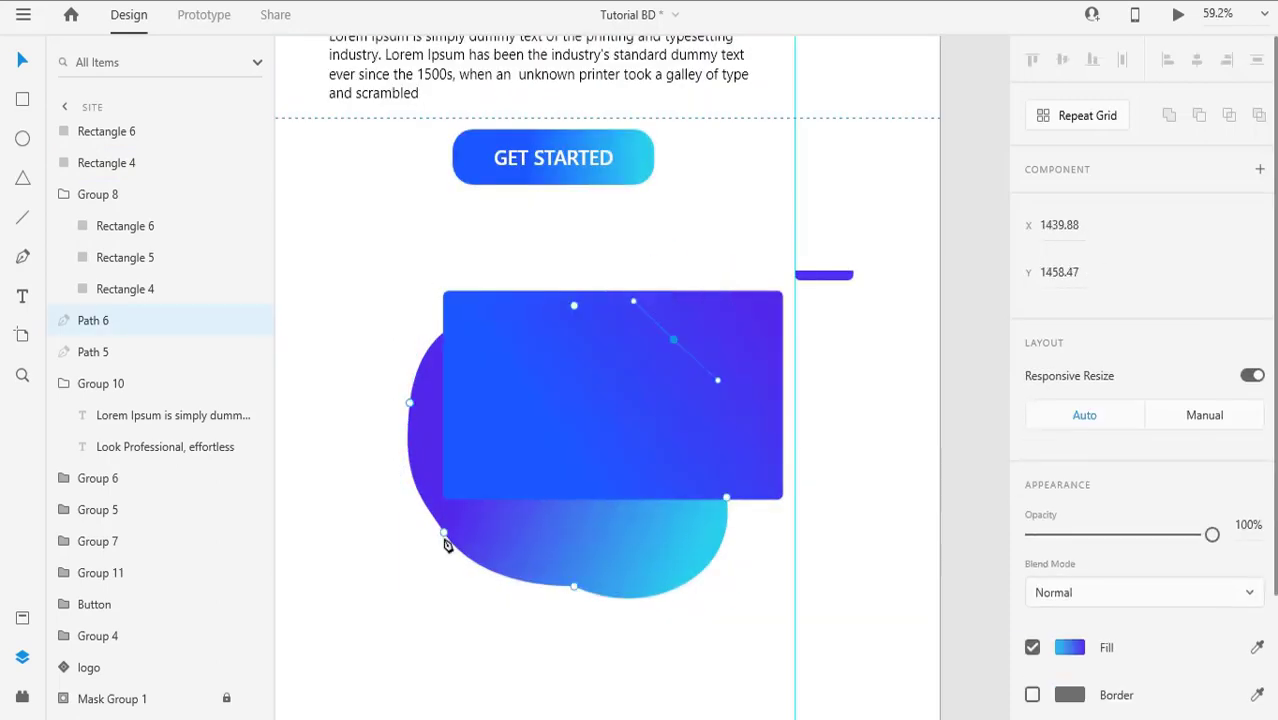
drag(445, 534, 424, 528)
drag(410, 404, 399, 396)
drag(574, 587, 574, 569)
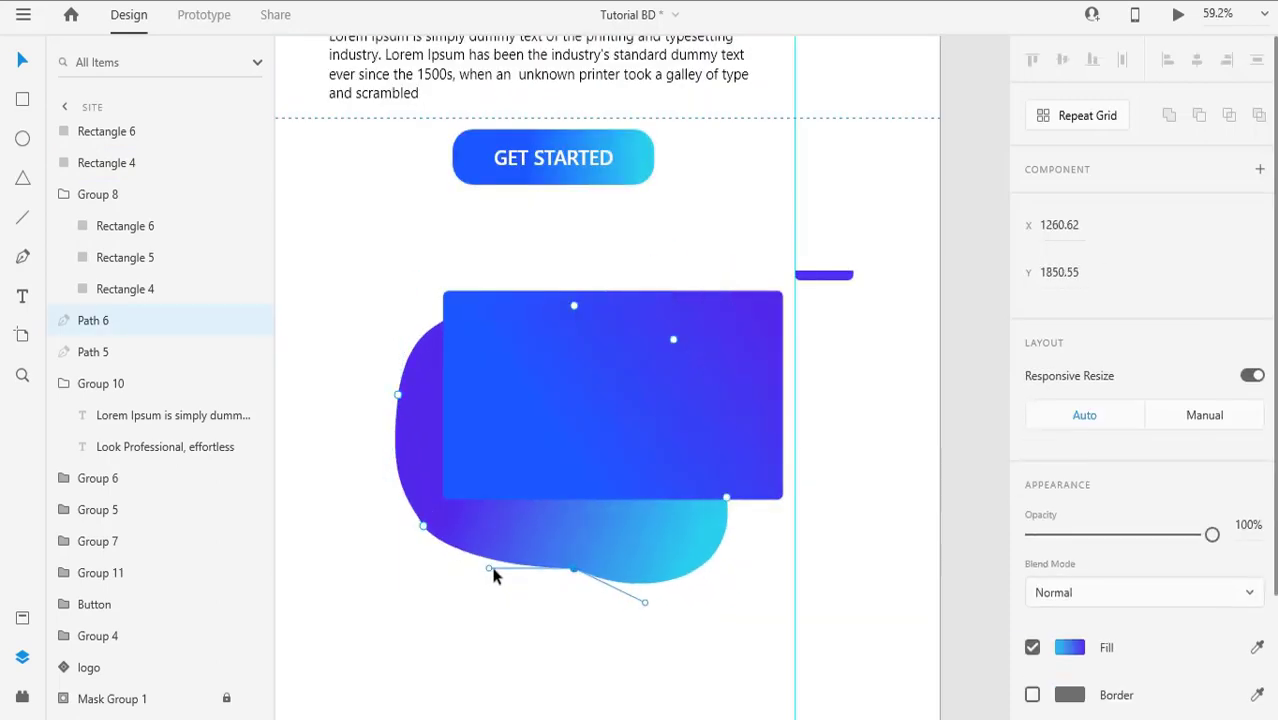
drag(490, 568, 490, 578)
Step: Resize the gradient rectangle to 597 by 340 and position it over the upper right of the blob
click(660, 422)
click(658, 424)
scroll(638, 443, up, 3)
drag(306, 356, 321, 356)
drag(600, 535, 600, 495)
drag(596, 440, 587, 444)
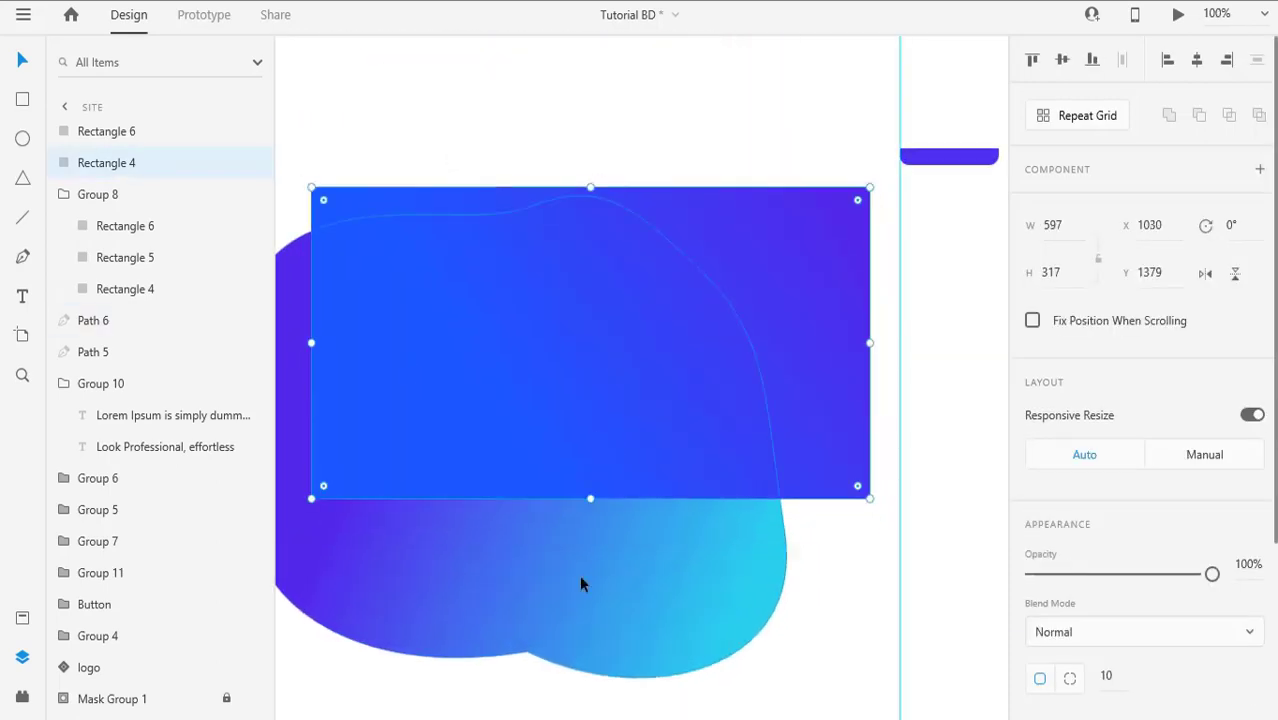
scroll(640, 450, down, 2)
drag(668, 418, 668, 432)
drag(590, 403, 596, 400)
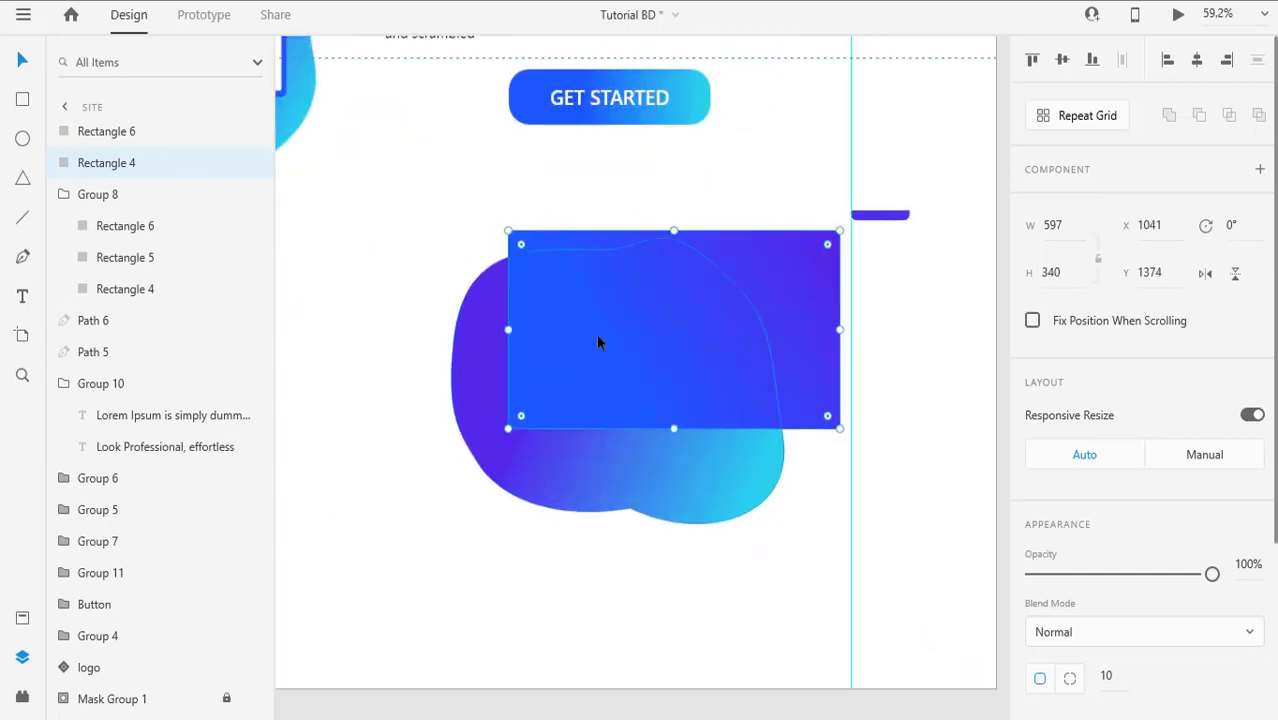
Step: Duplicate the gradient rectangle in place and change the copy's fill to a solid light blue from the saved swatches
key(ctrl+c)
key(ctrl+v)
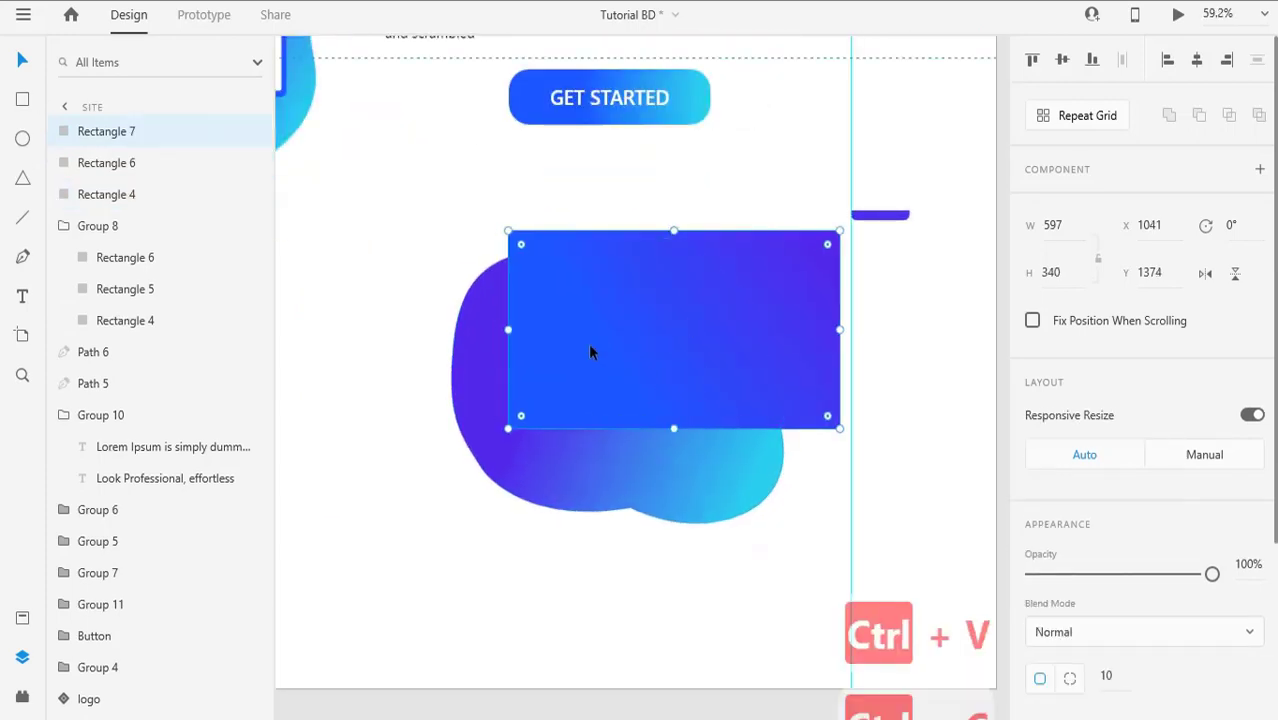
scroll(1070, 470, down, 3)
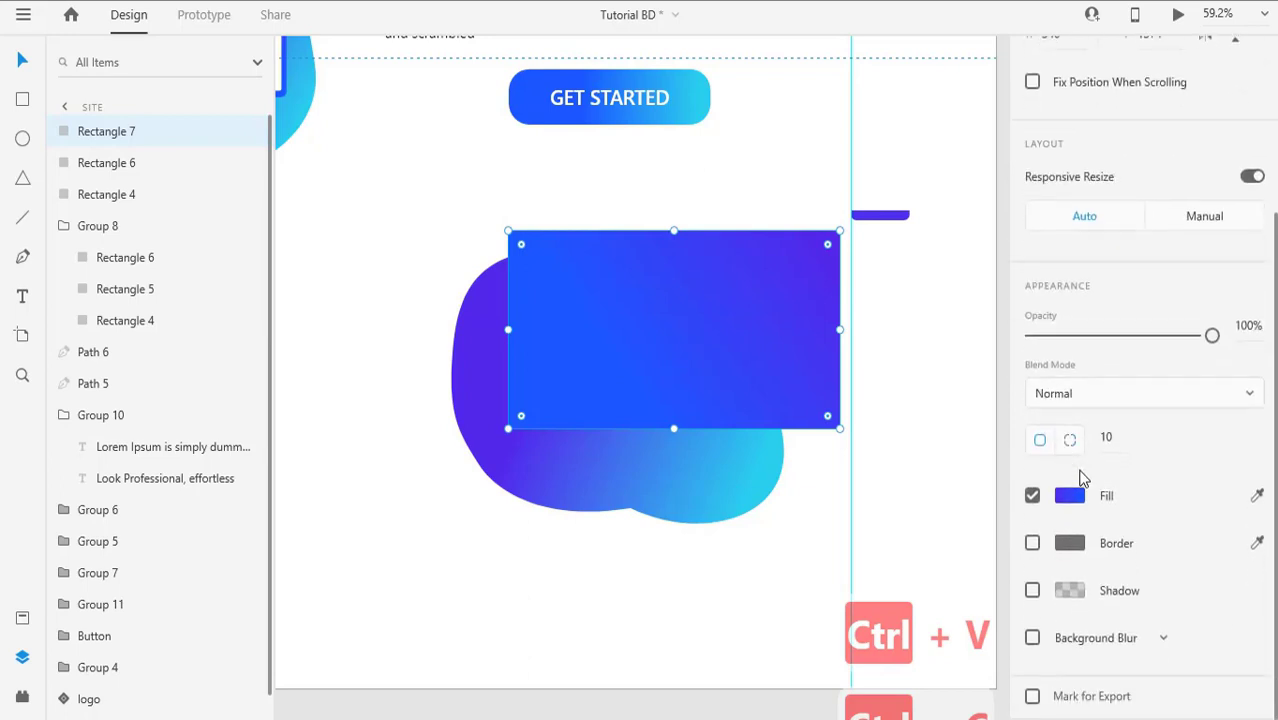
click(1075, 505)
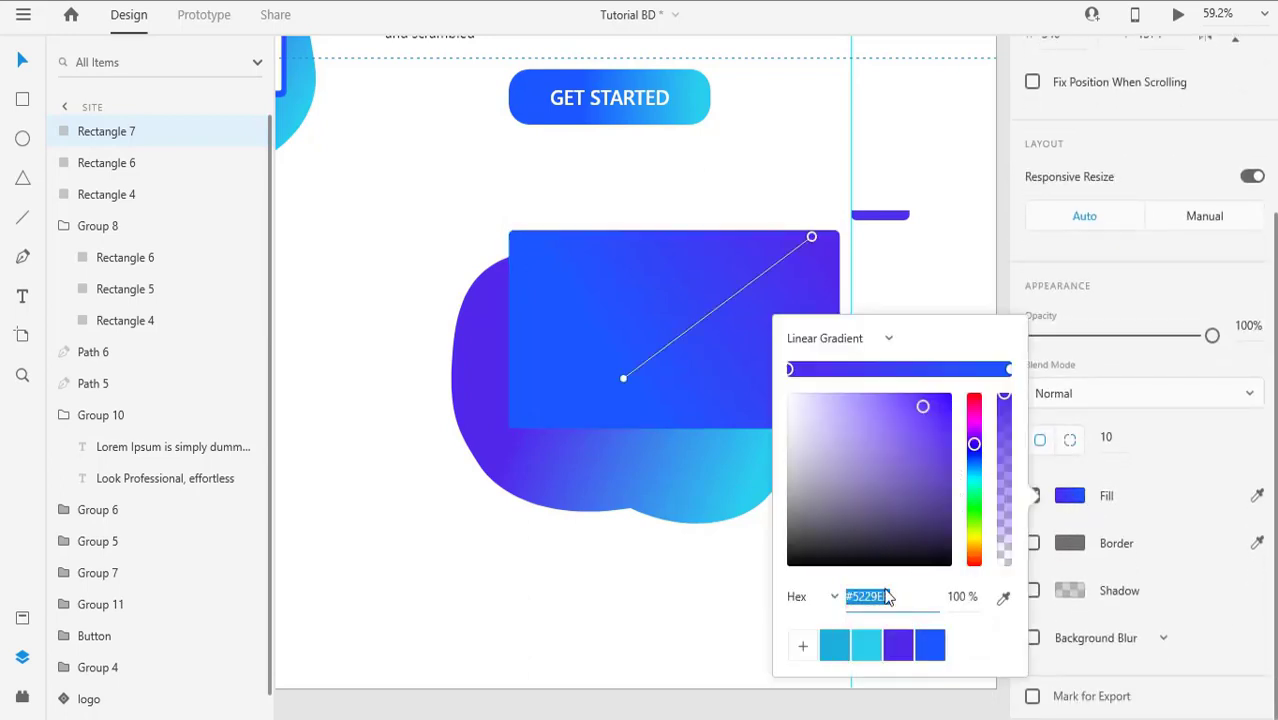
click(838, 648)
click(843, 340)
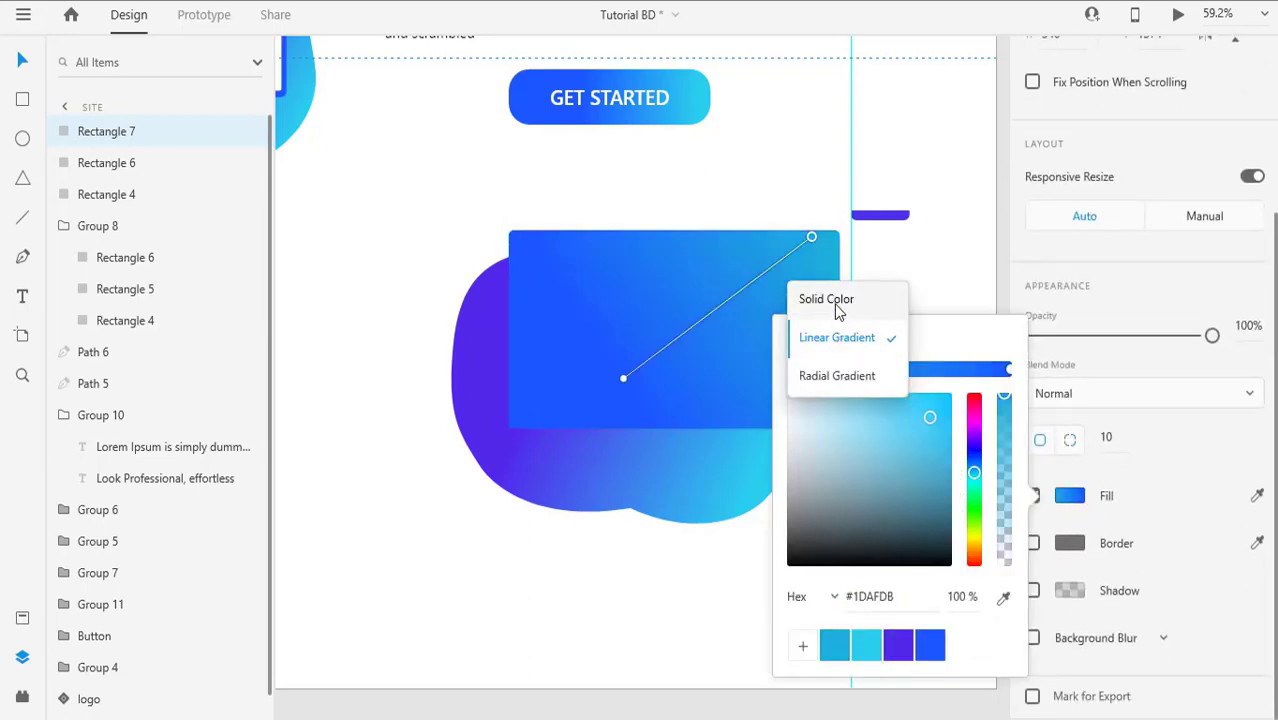
click(836, 305)
click(692, 312)
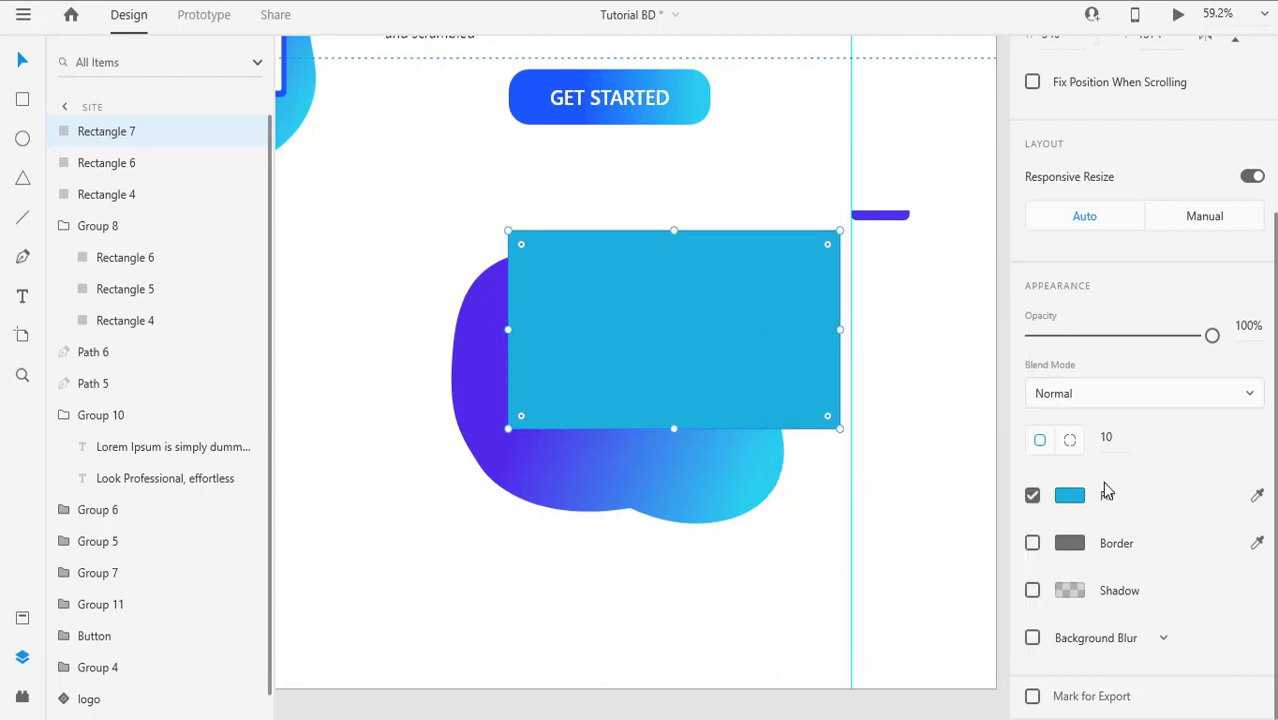
Step: Reduce the light blue rectangle by 22 in each dimension, to a width of 575 and a height of 318
scroll(1107, 492, up, 4)
click(1076, 227)
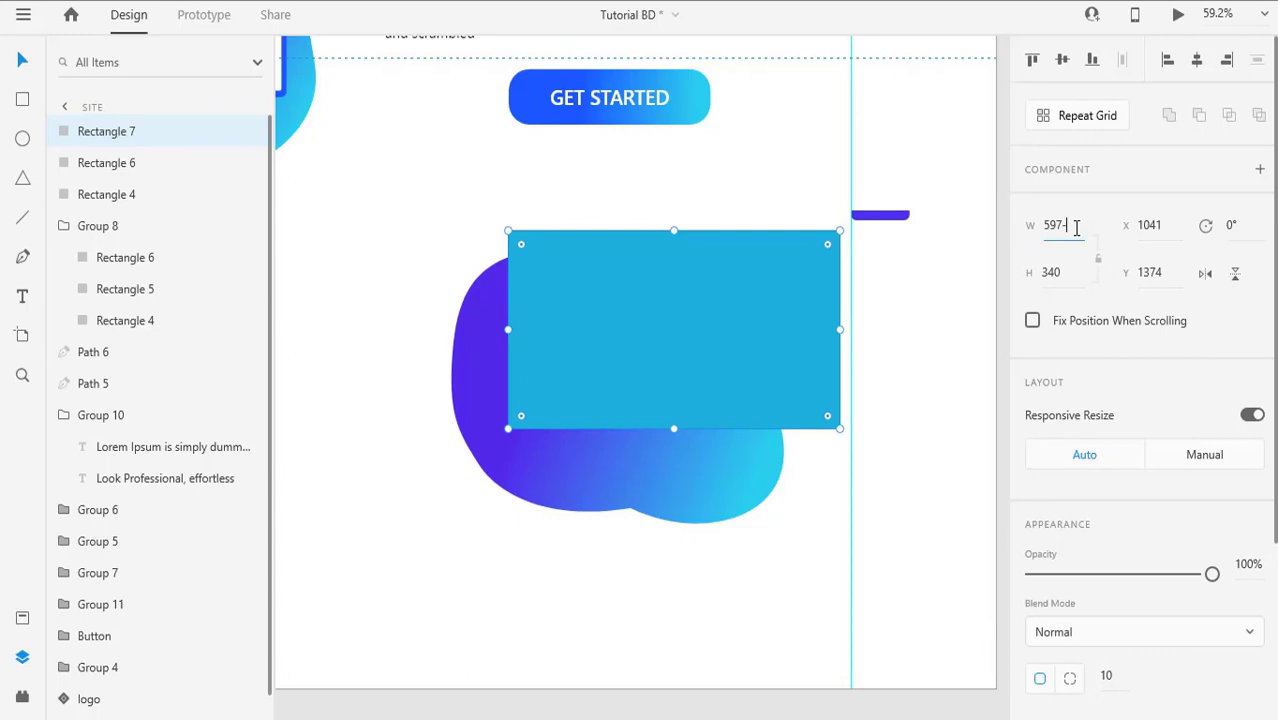
key(Return)
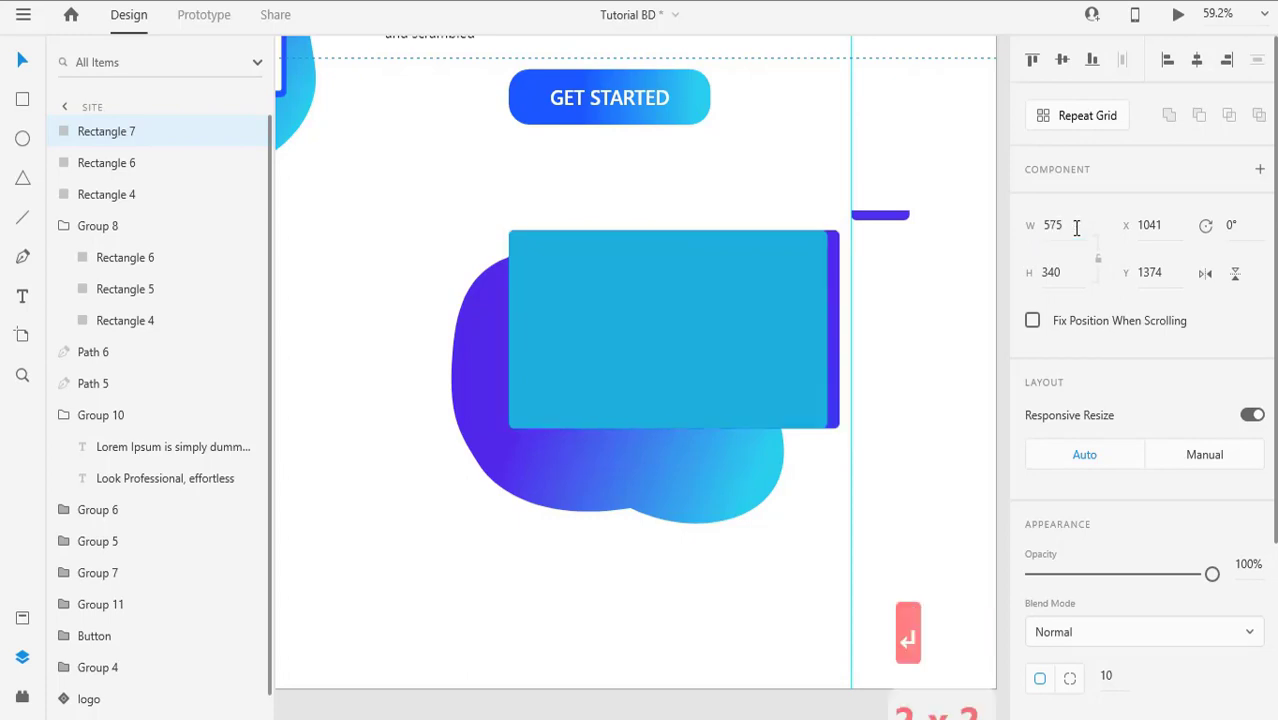
text(-22)
key(Return)
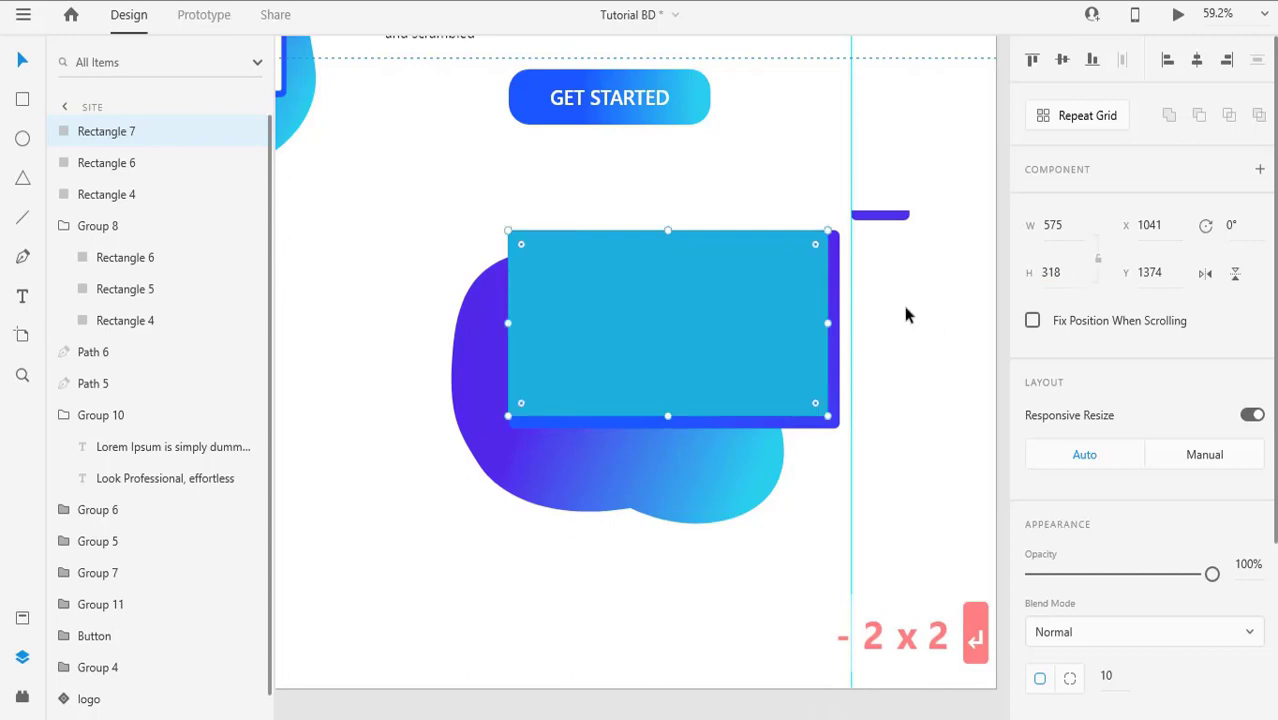
Step: Centre the light blue rectangle and the gradient rectangle on each other vertically and horizontally to form an even frame
drag(906, 305, 820, 214)
click(847, 270)
click(833, 277)
shift+click(824, 277)
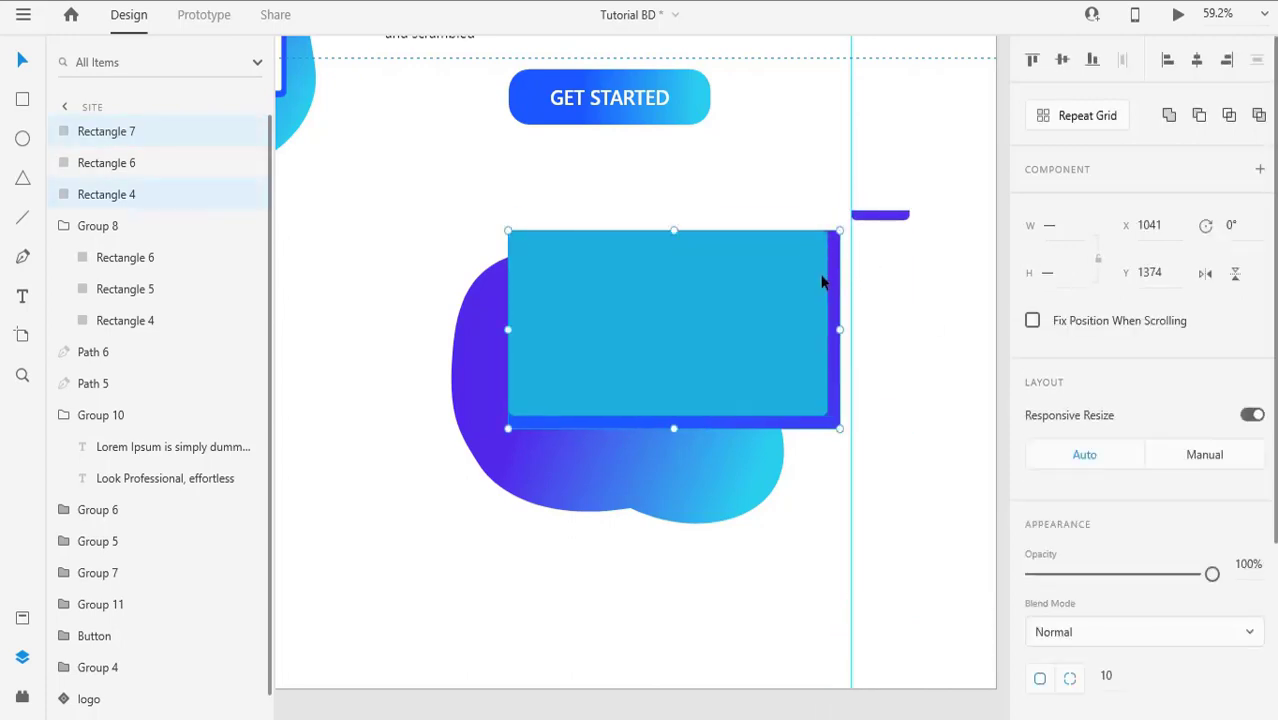
click(1062, 60)
click(1197, 60)
Step: Delete the leftover phone notch above the frame and group the two rectangles
click(952, 338)
drag(952, 338, 1016, 298)
drag(947, 175, 835, 155)
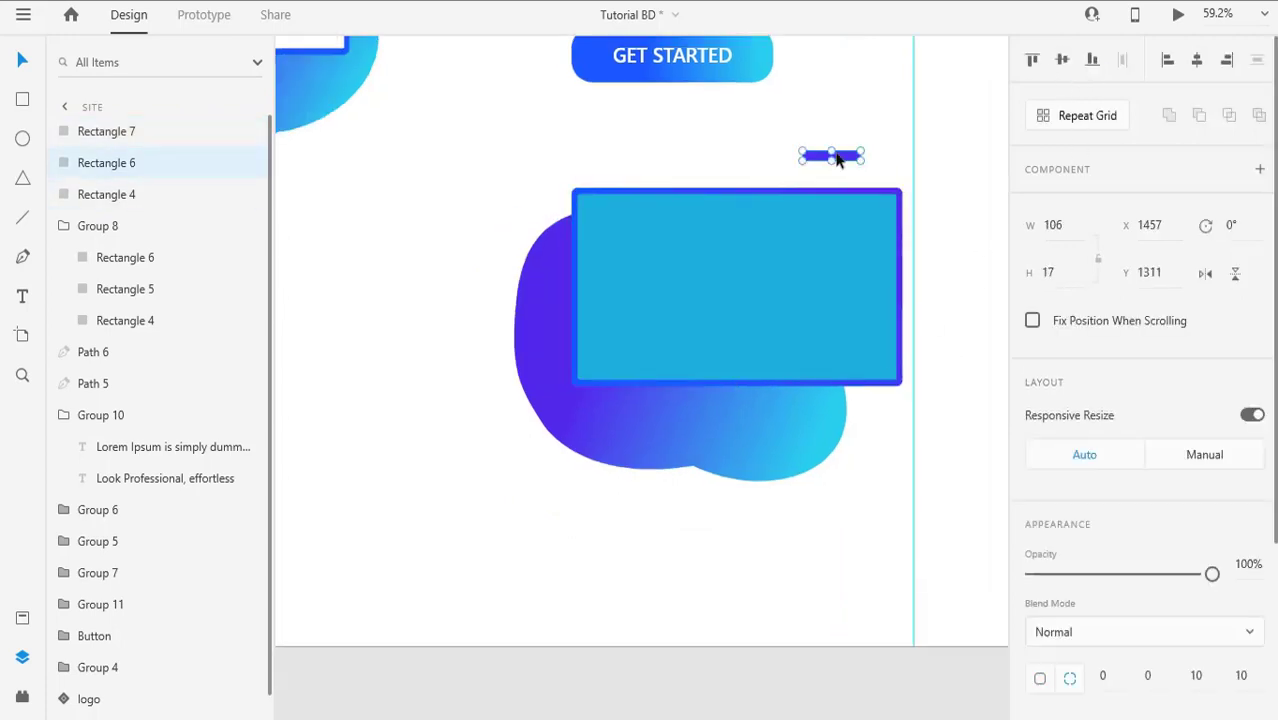
key(Delete)
key(ctrl+g)
Step: Give the inner rectangle of the framed screen a corner radius of 5 and a white fill
double_click(770, 360)
scroll(1172, 565, down, 3)
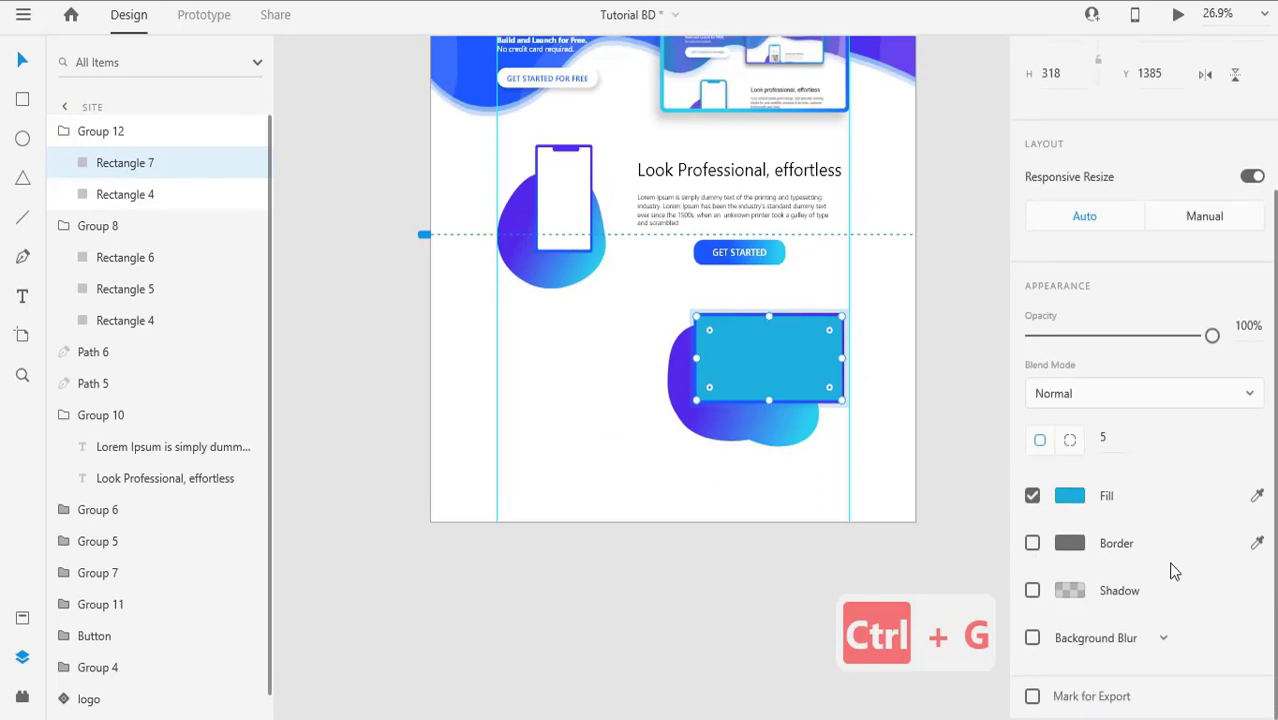
click(1070, 496)
drag(853, 433, 780, 370)
click(676, 535)
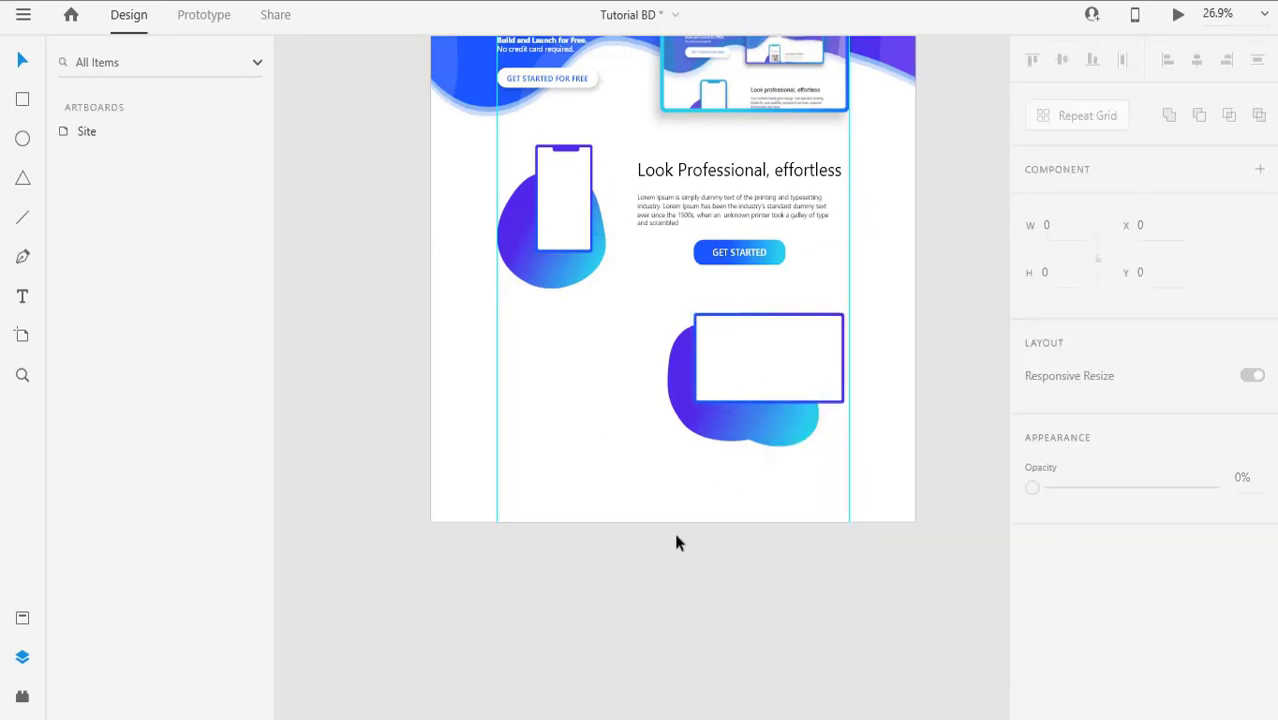
Step: Narrow the framed screen, align it to the right margin guide and move the blob up so it is vertically centred behind it
scroll(784, 430, up, 8)
click(636, 442)
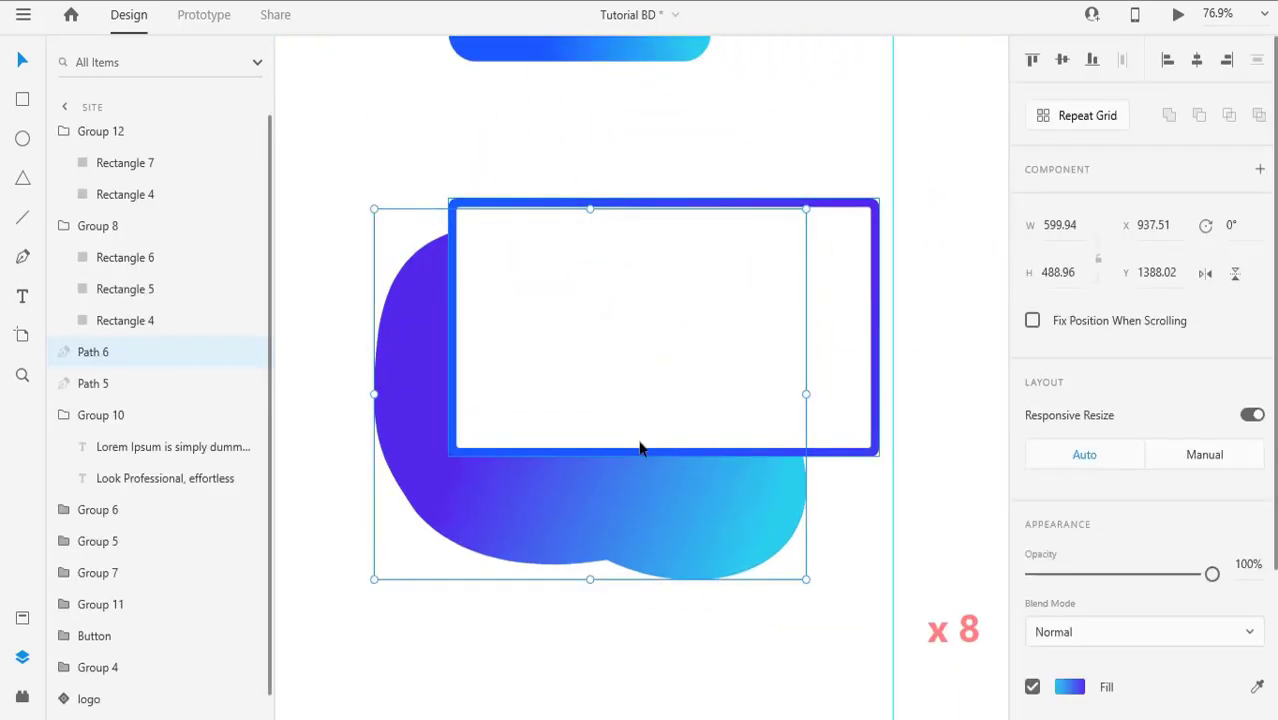
drag(879, 325, 863, 325)
drag(699, 328, 733, 325)
drag(653, 498, 674, 427)
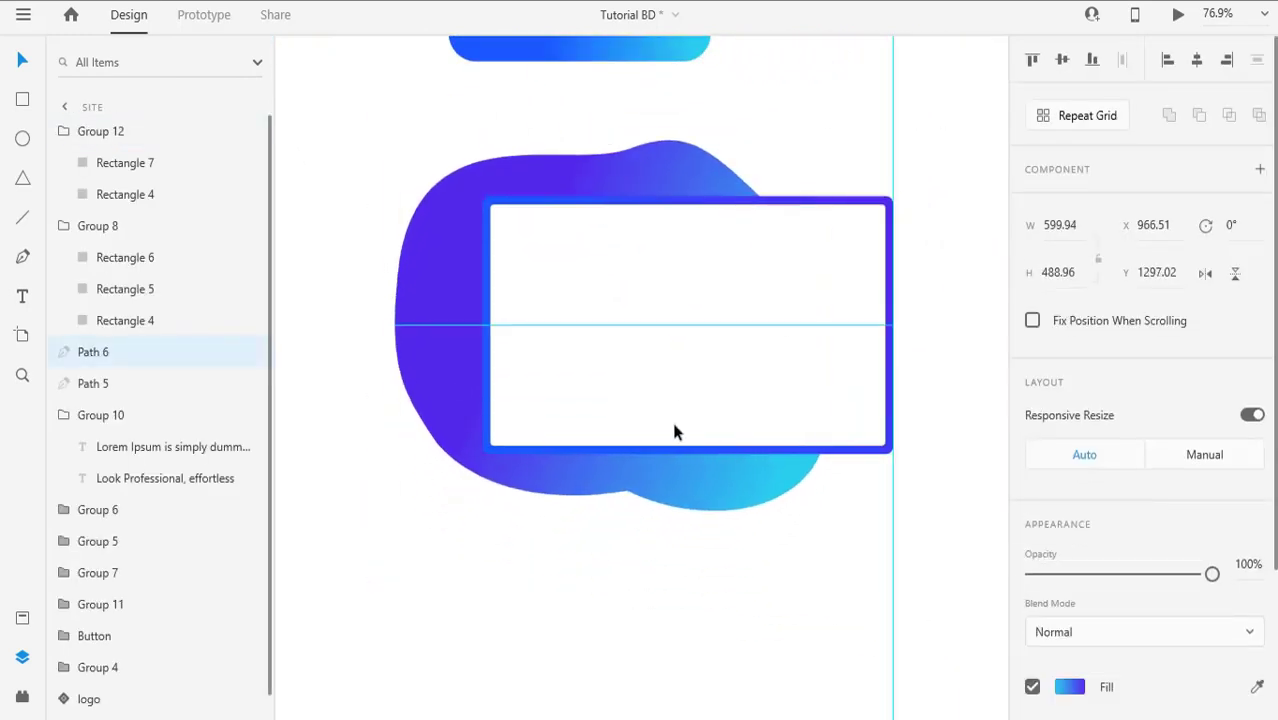
Step: Lower the blob's top anchor and adjust its curve handle to reshape the bump above the framed screen
double_click(680, 168)
click(680, 147)
key(ctrl+z)
key(ctrl+z)
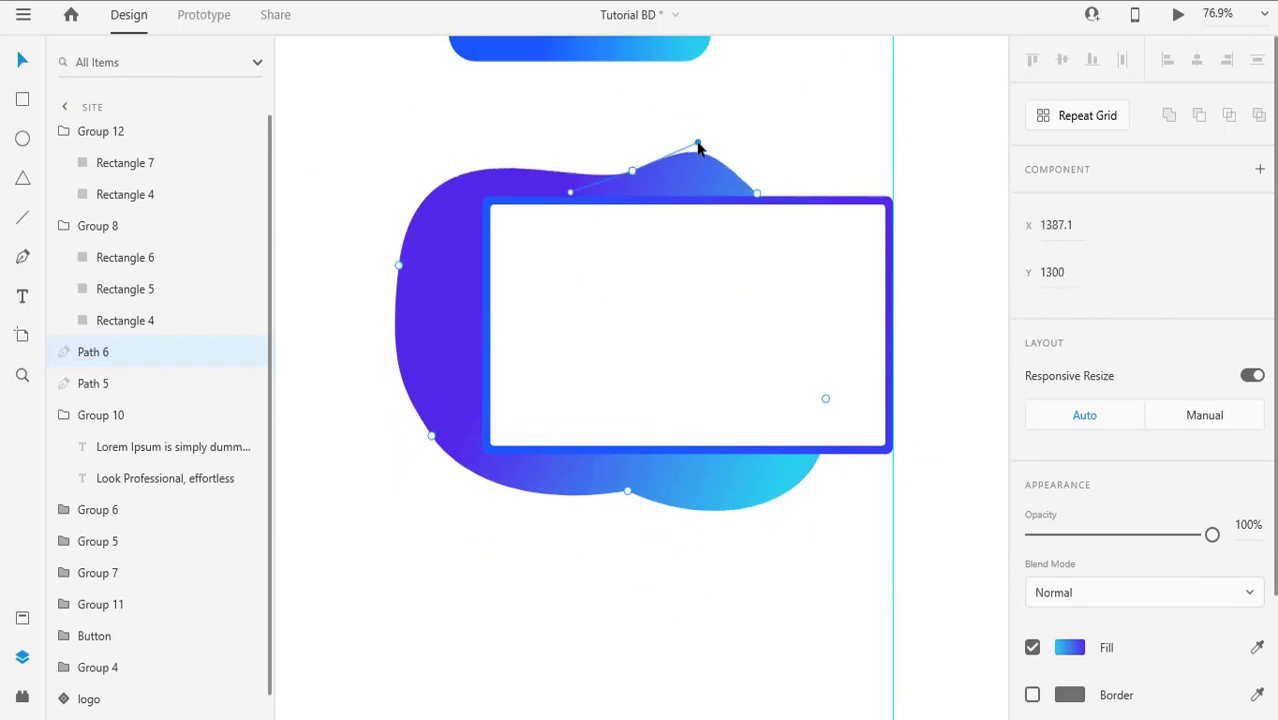
Step: Ungroup the framed screen into its separate outer and inner rectangles
scroll(665, 560, down, 2)
scroll(665, 560, down, 2)
click(765, 405)
key(ctrl+shift+g)
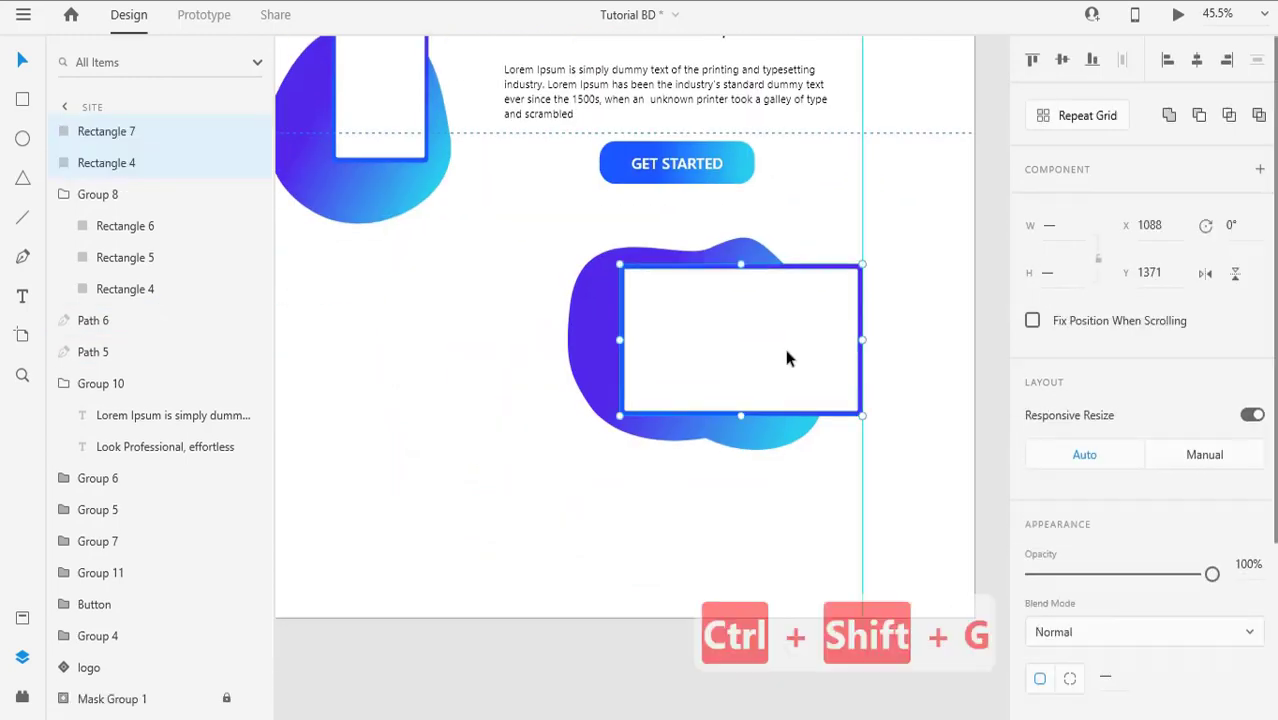
Step: Switch to the Pictures folder in File Explorer and place editor.jpg into the white inner rectangle of the frame
click(713, 316)
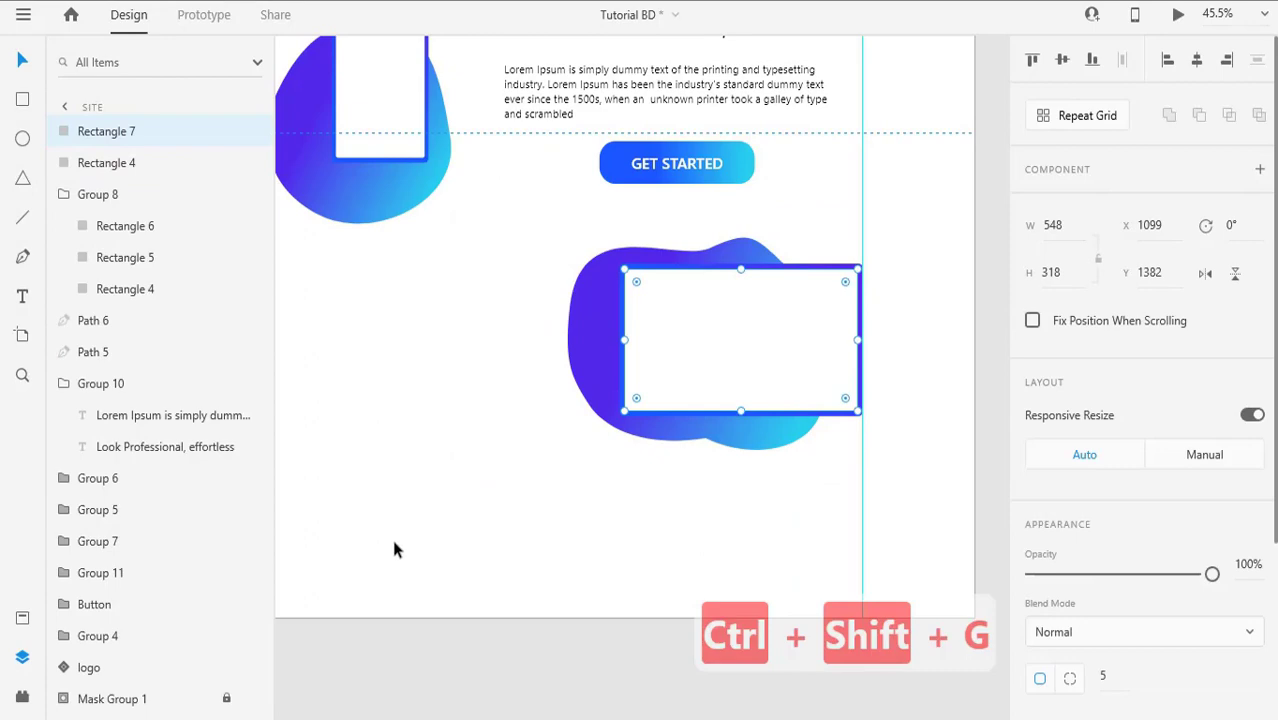
key(alt+Tab)
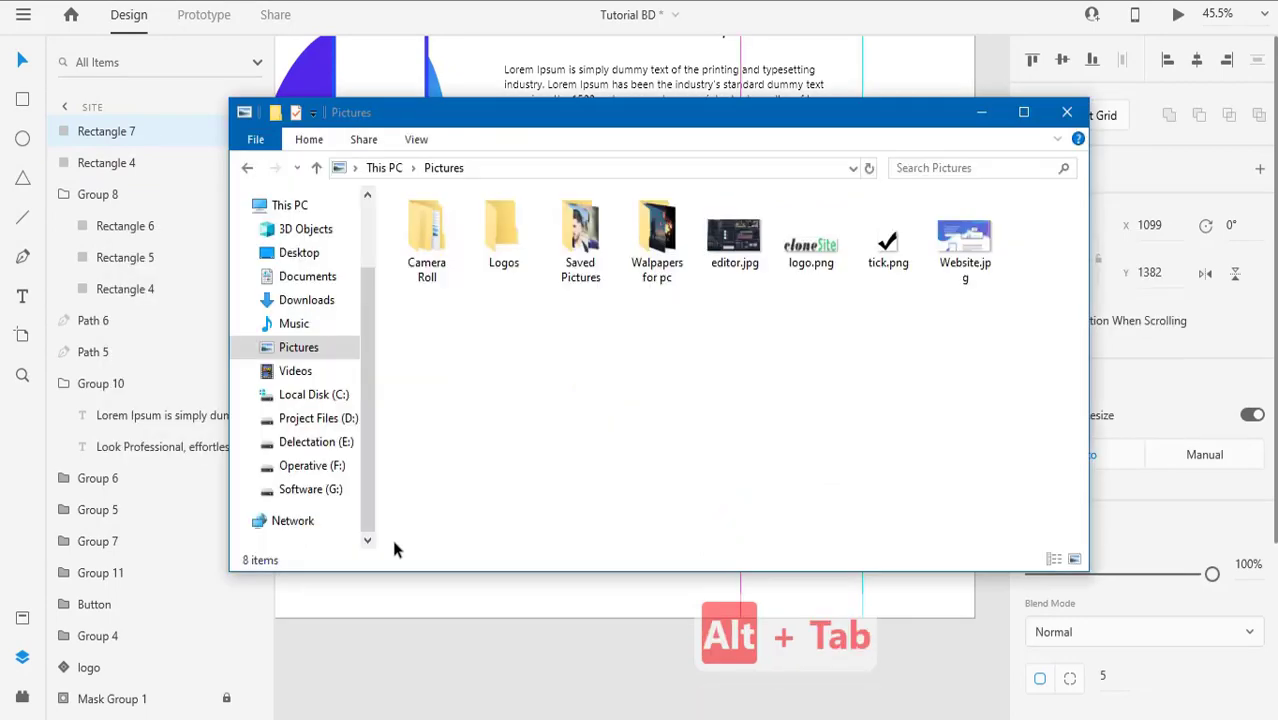
drag(767, 124, 766, 389)
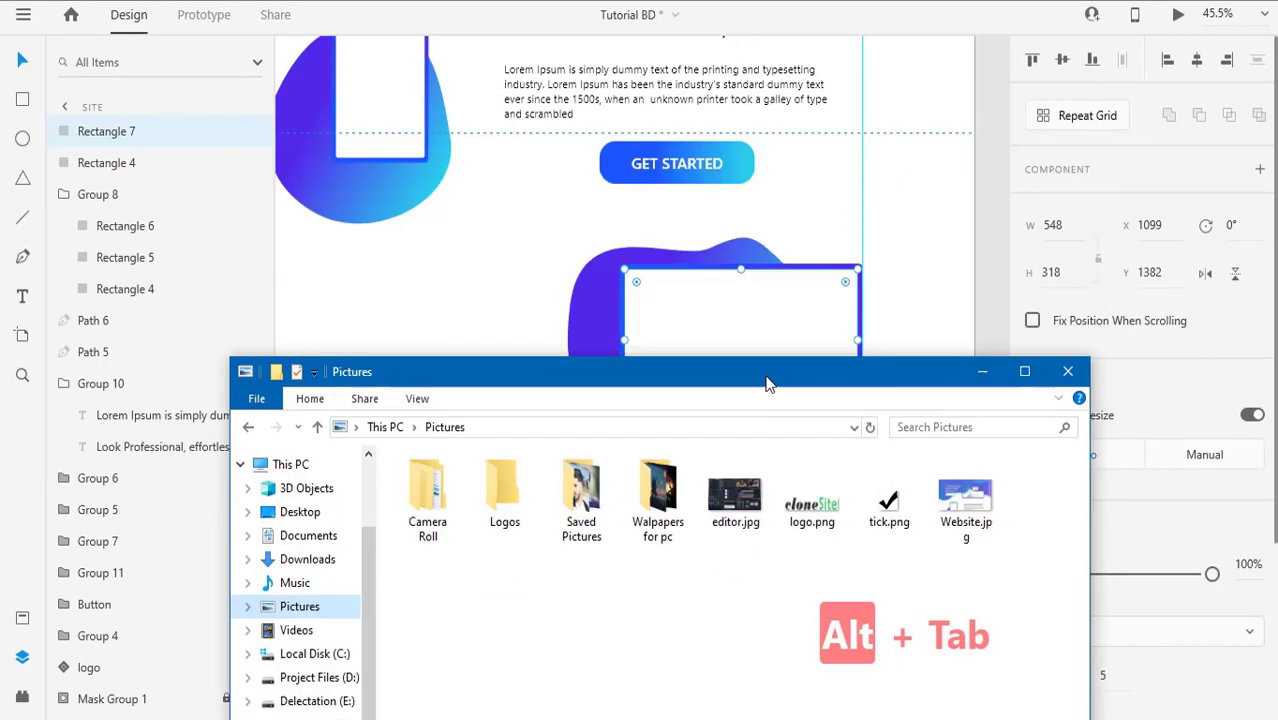
drag(735, 495, 714, 323)
click(489, 276)
scroll(539, 374, down, 2)
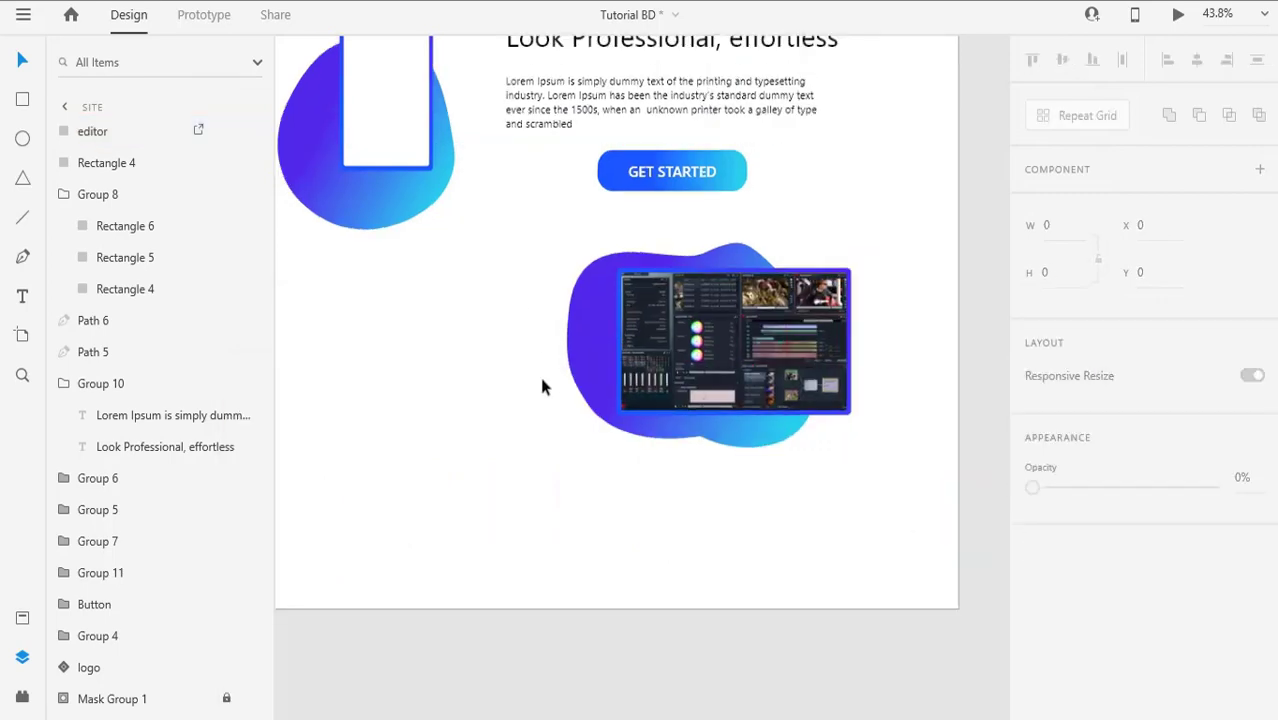
Step: Duplicate the heading and paragraph group beside the editor mockup, then scale down the mockup with its blob against the right margin guide
drag(474, 450, 571, 431)
drag(676, 101, 460, 307)
drag(699, 241, 787, 334)
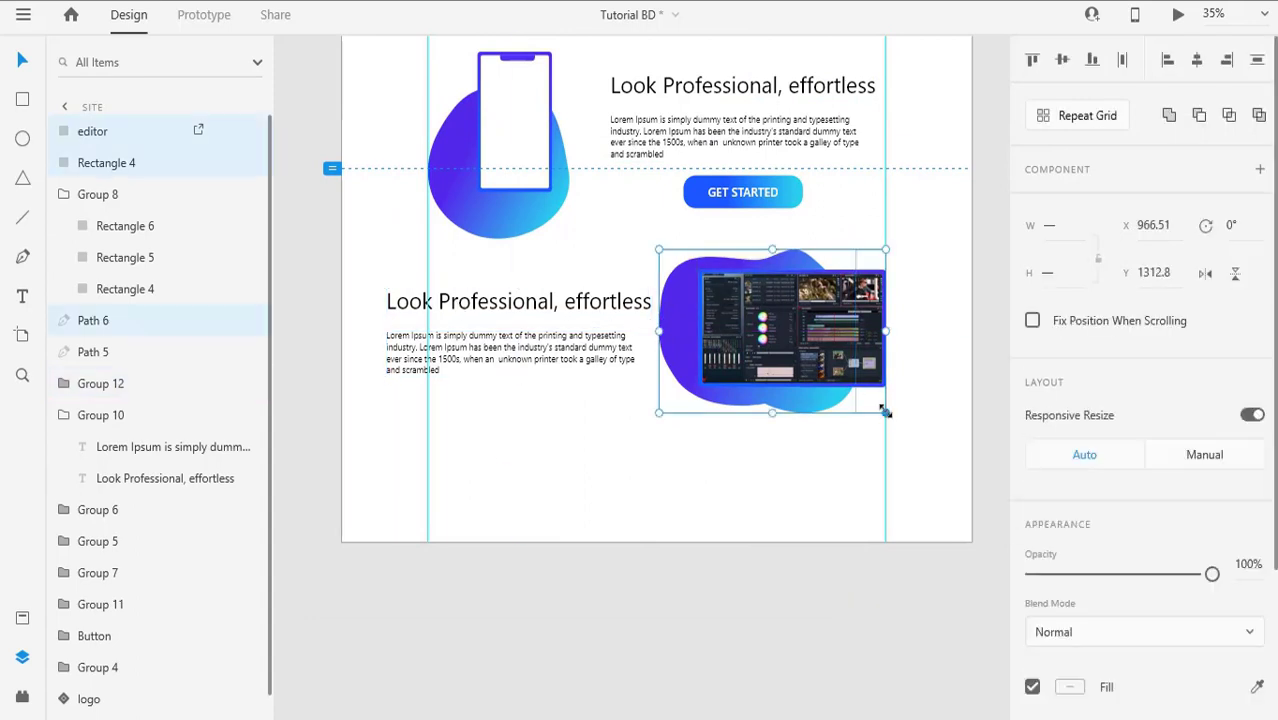
drag(884, 410, 864, 398)
drag(752, 300, 780, 300)
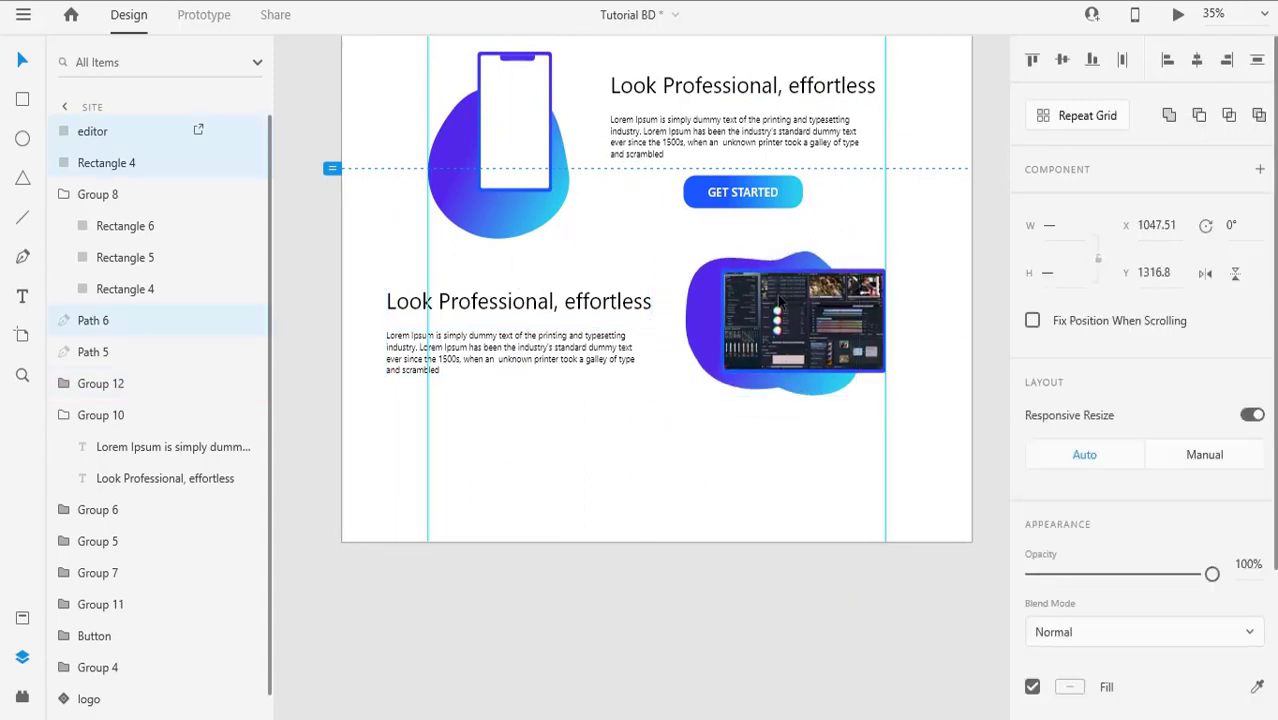
Step: Align the copied text group to the left margin guide and change its heading to "Editing made simple"
drag(488, 300, 545, 297)
double_click(542, 297)
text(Editin)
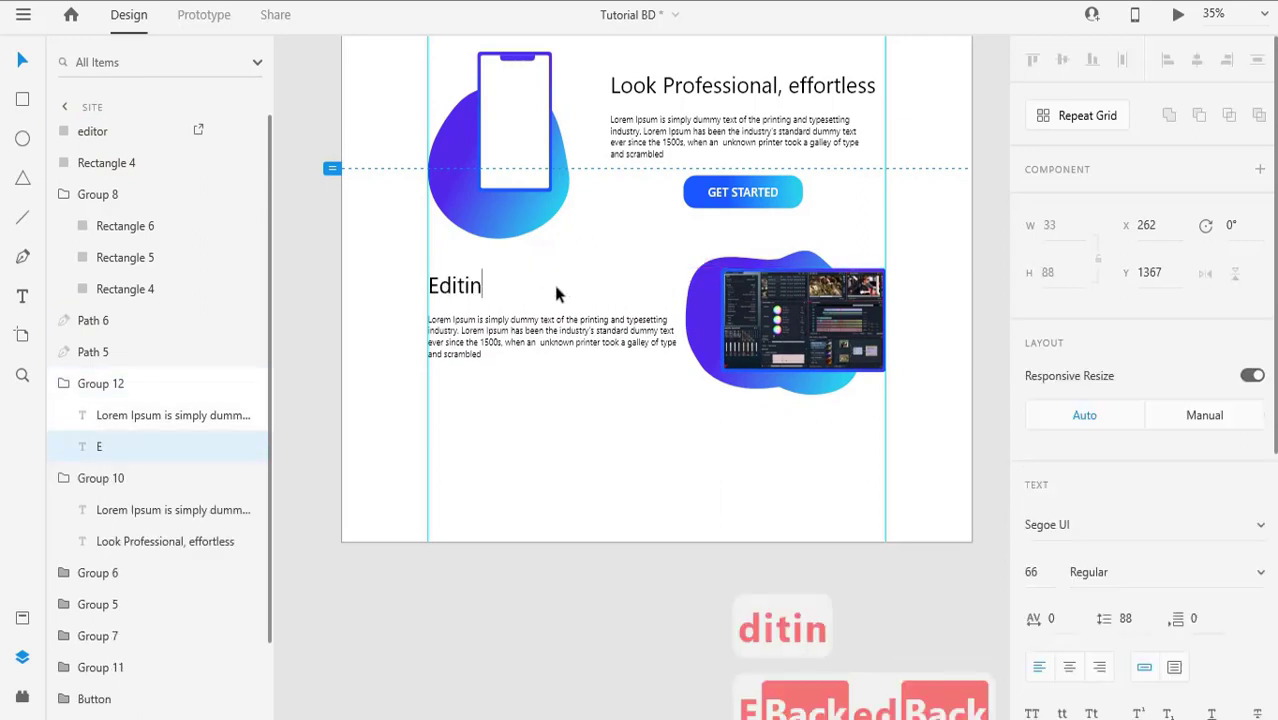
text(g made simple)
click(538, 414)
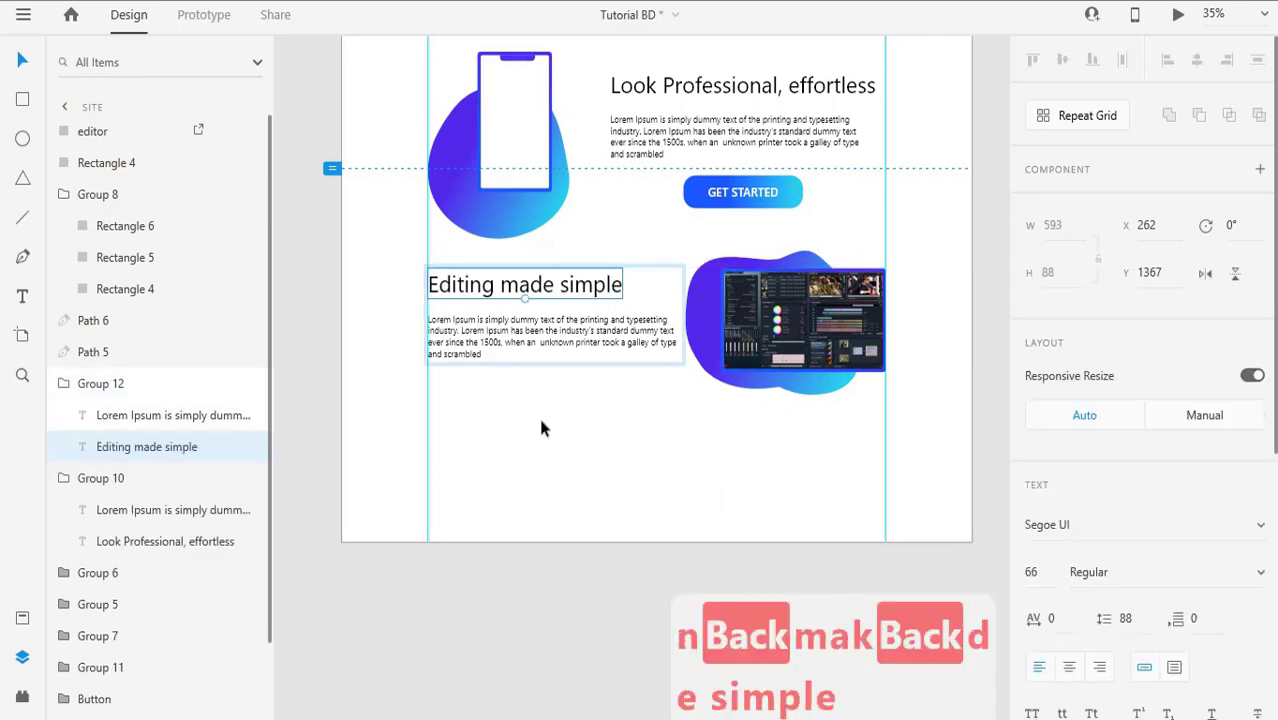
Step: Duplicate the GET STARTED button below the "Editing made simple" text and centre it horizontally with that text group
scroll(538, 414, up, 3)
scroll(538, 414, down, 2)
click(728, 262)
drag(728, 262, 563, 415)
shift+click(563, 370)
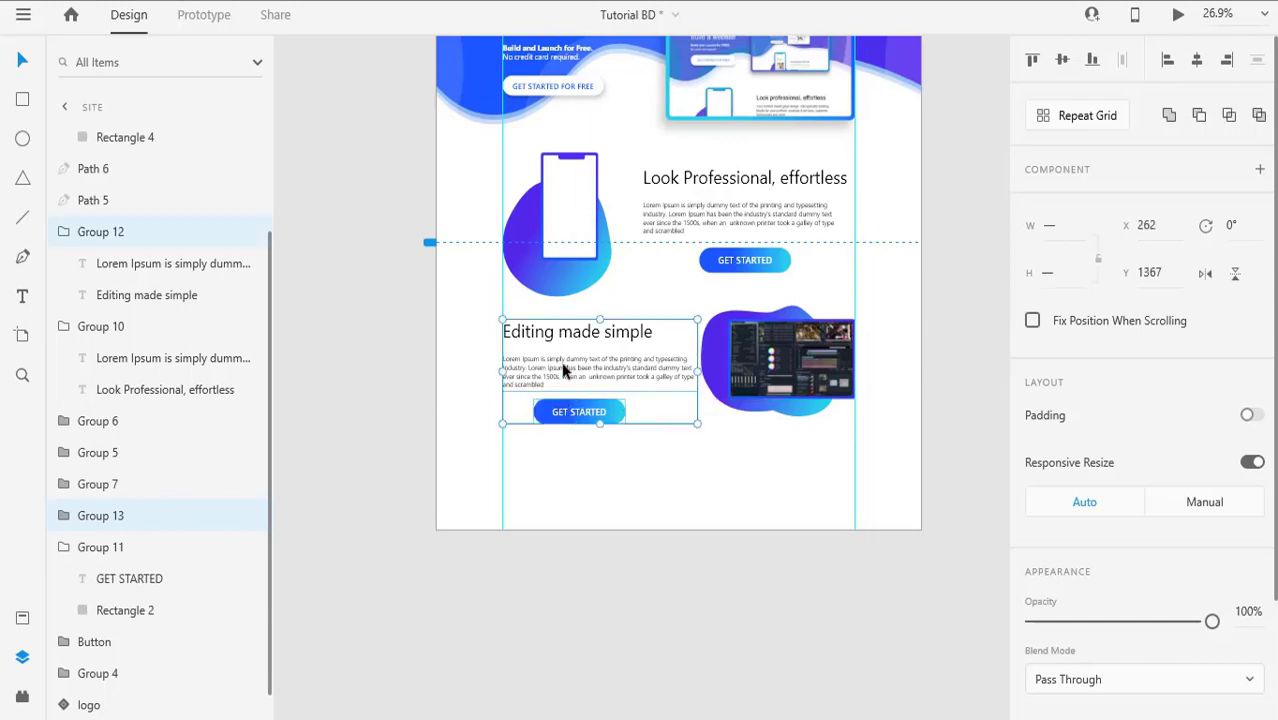
click(1197, 59)
Step: Group the "Look Professional, effortless" text block with its GET STARTED button
click(613, 362)
click(745, 200)
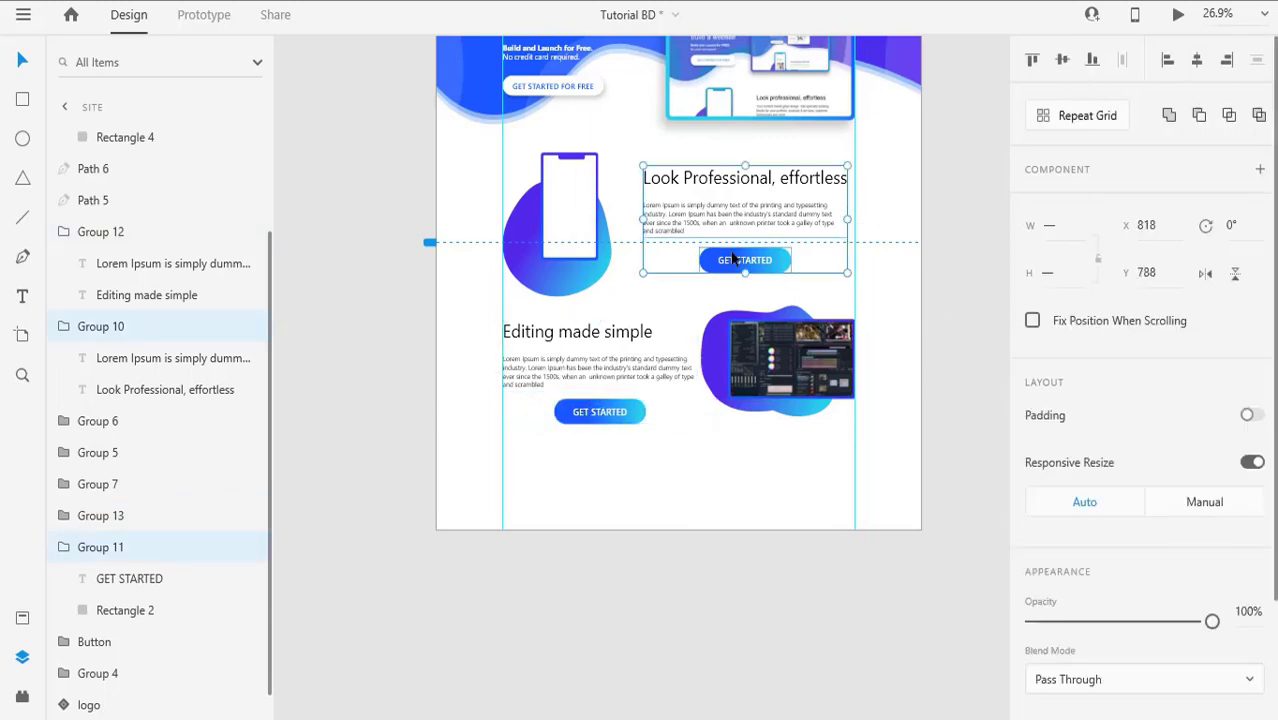
shift+click(733, 260)
key(ctrl+g)
Step: Group the "Editing made simple" text block with its GET STARTED button and nudge the group up 6 px
click(599, 411)
click(590, 360)
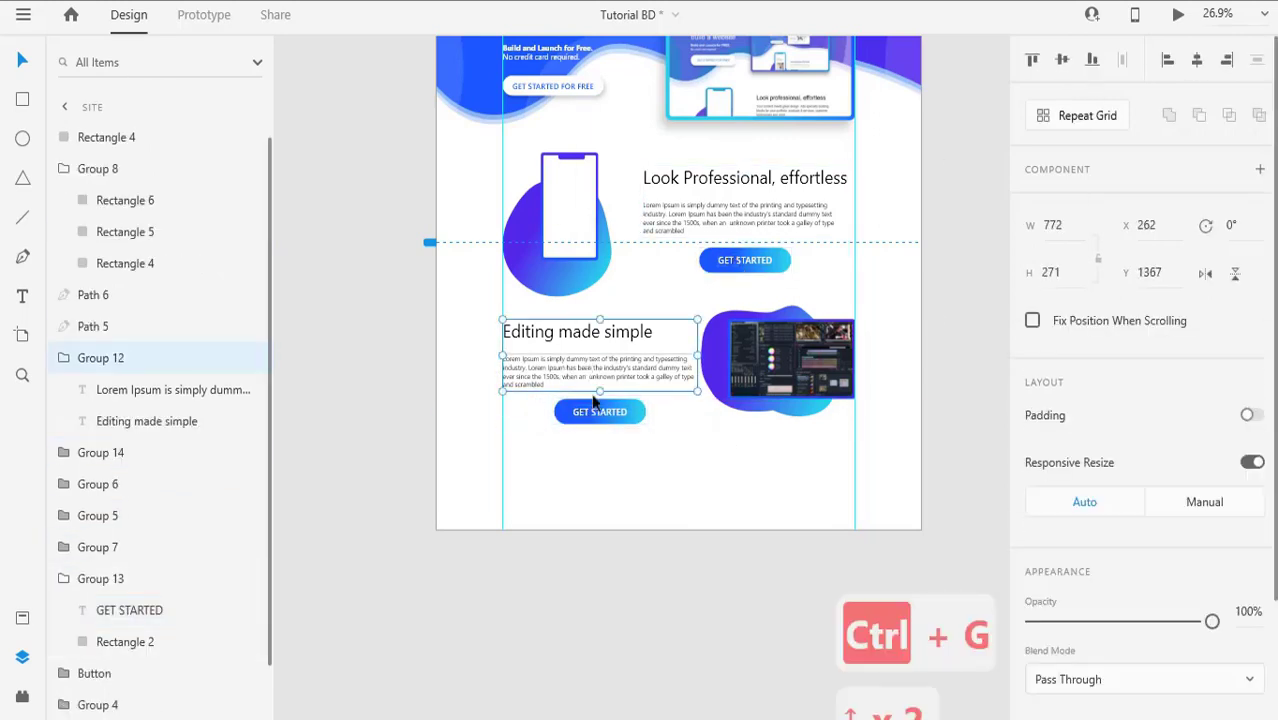
shift+click(590, 411)
key(ctrl+g)
key(Up)
key(Up)
key(Up)
key(Up)
key(Up)
key(Up)
Step: Group the editor mockup with its gradient blob and nudge the group down beside the "Editing made simple" text
click(812, 407)
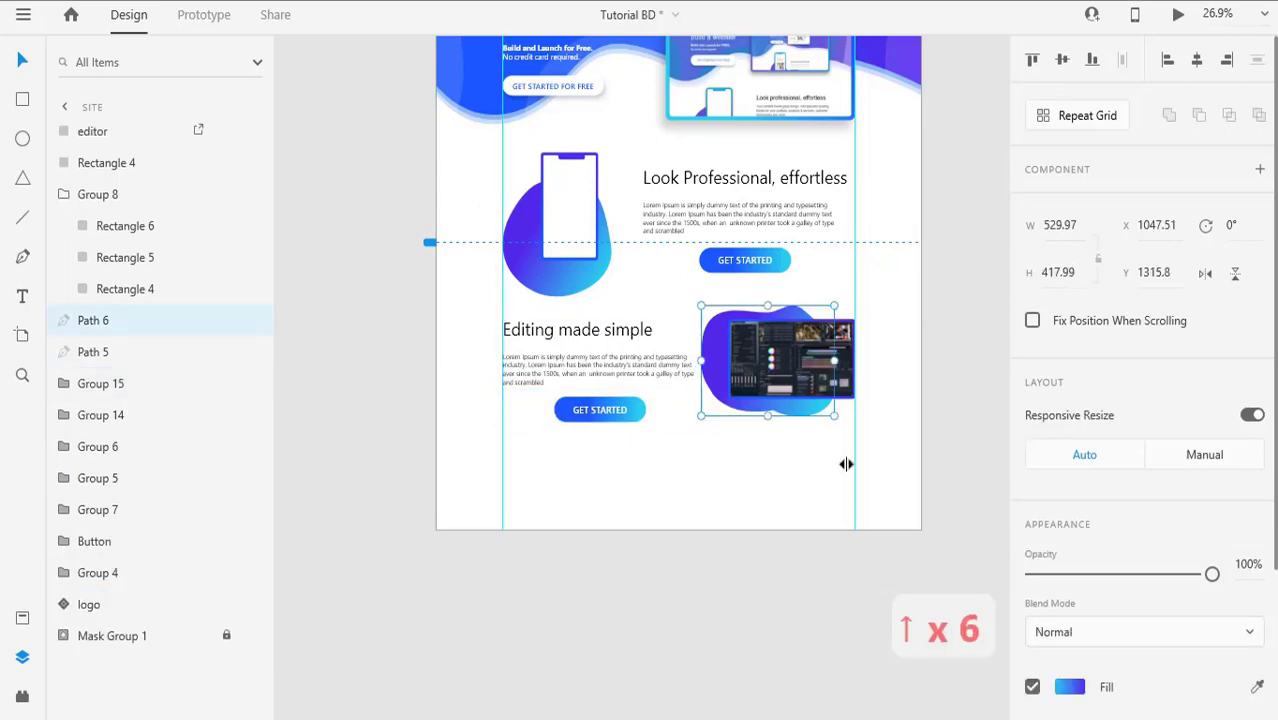
drag(844, 430, 714, 370)
key(ctrl+g)
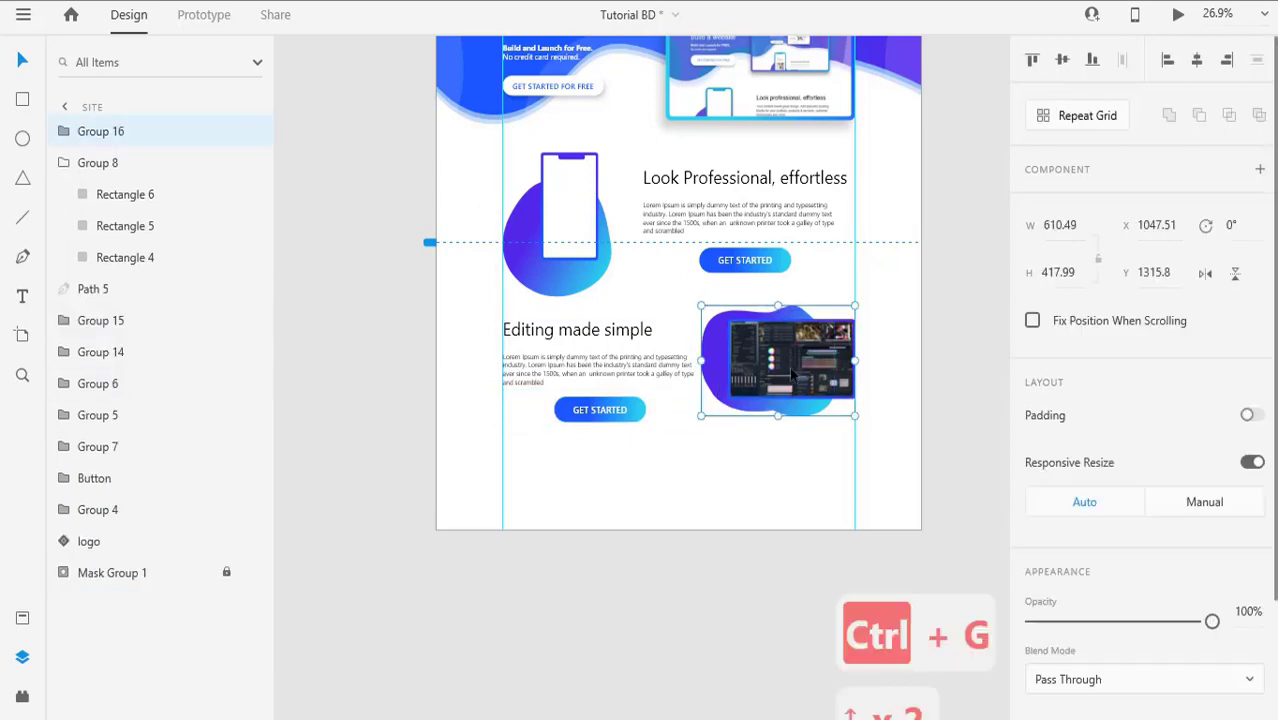
key(Down)
key(Down)
key(Down)
key(Down)
key(Down)
key(Down)
key(Down)
key(Down)
key(Down)
key(Down)
key(Down)
key(Down)
key(Down)
key(Down)
key(Down)
key(Down)
key(Down)
key(Down)
key(Down)
key(Down)
key(Up)
key(Up)
key(Up)
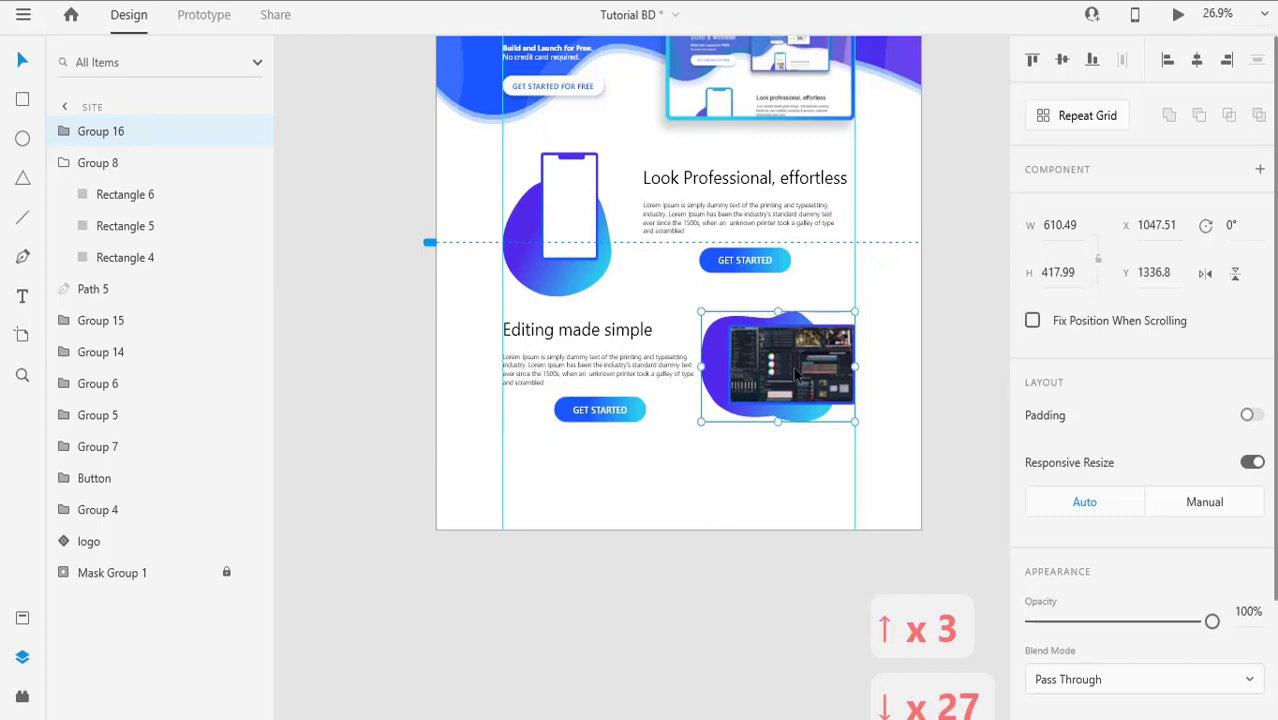
Step: Align the editor mockup and the "Editing made simple" text group to their vertical middle and group them
scroll(684, 544, down, 2)
shift+click(602, 368)
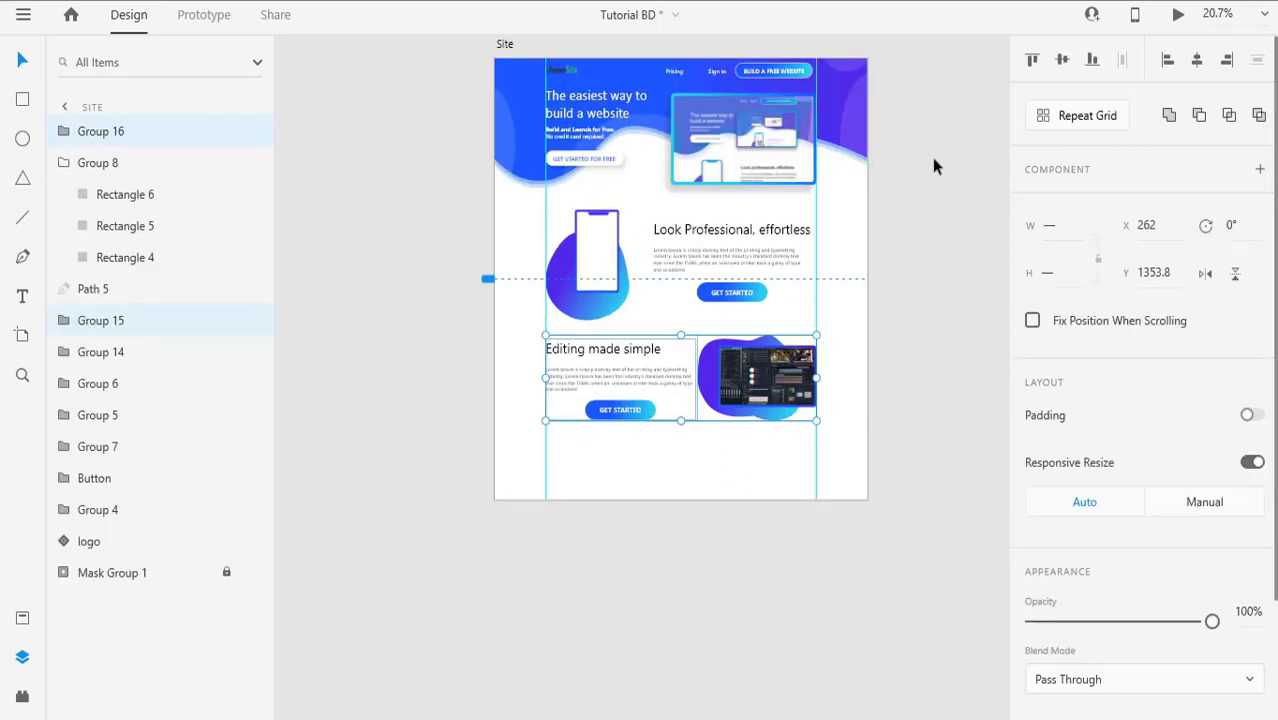
click(1062, 61)
key(ctrl+g)
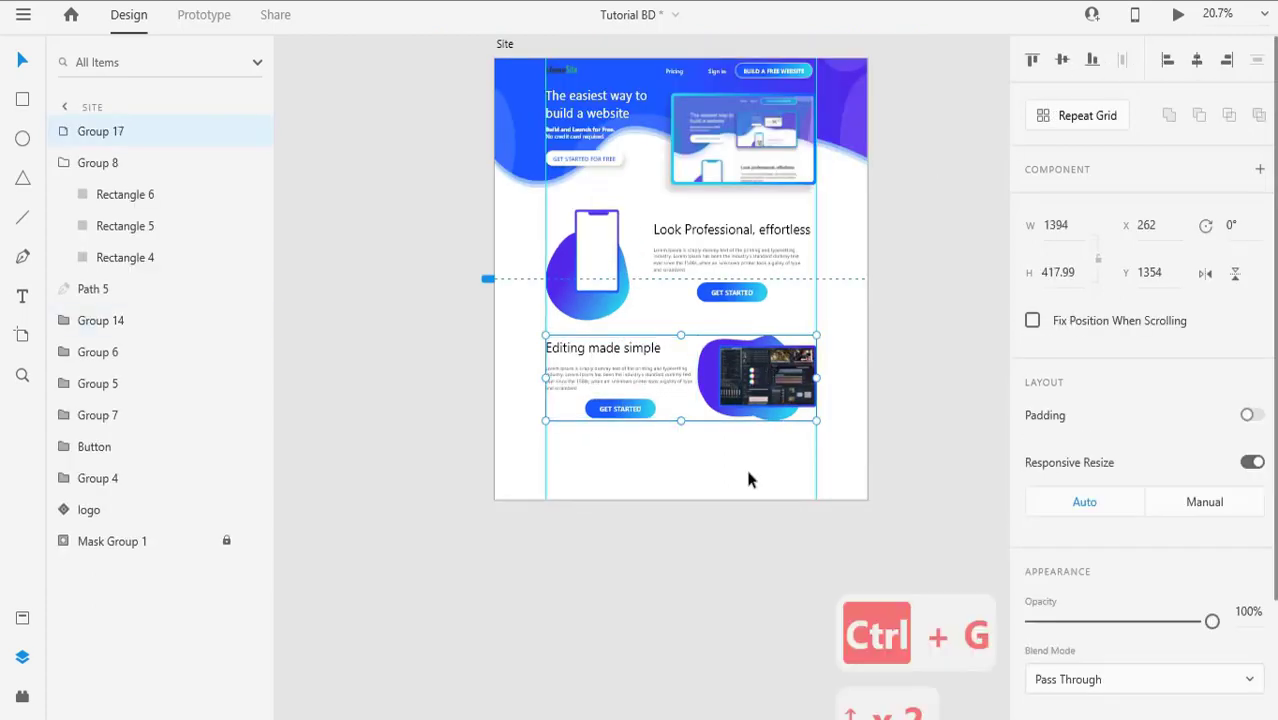
Step: Group the phone with its blob, align it to the vertical middle of the "Look Professional, effortless" text, and group both
click(730, 255)
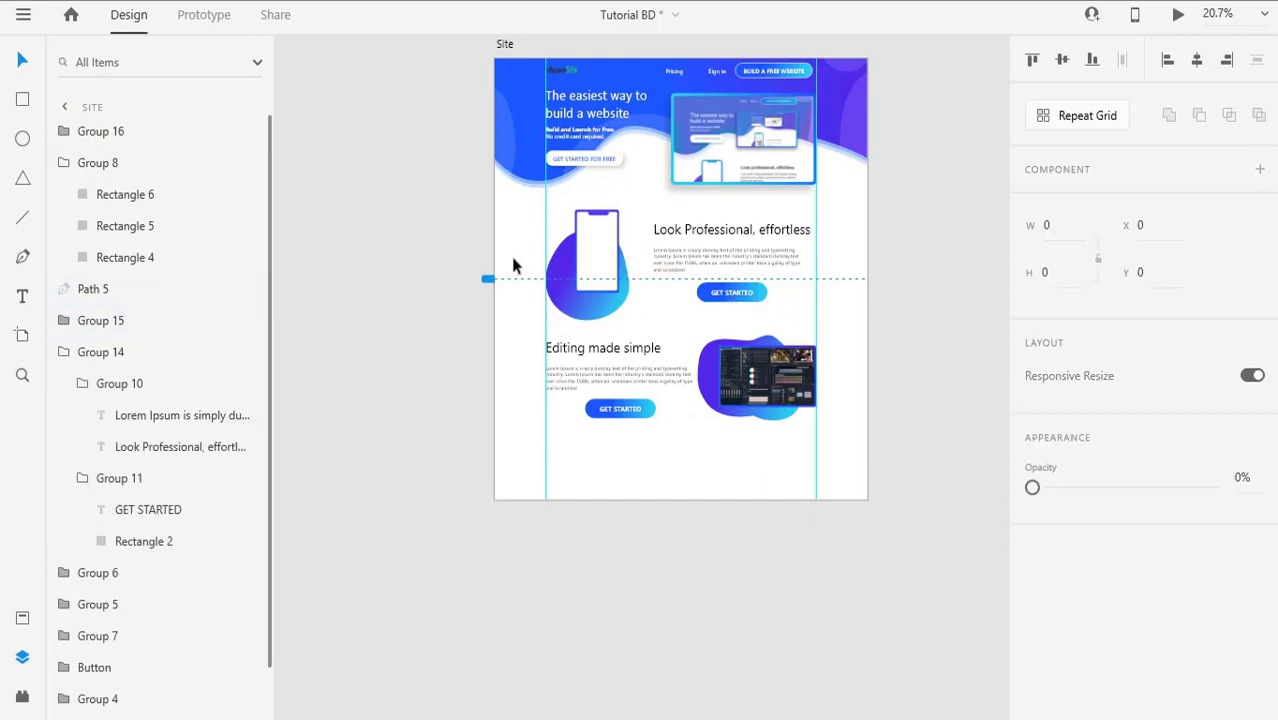
click(590, 295)
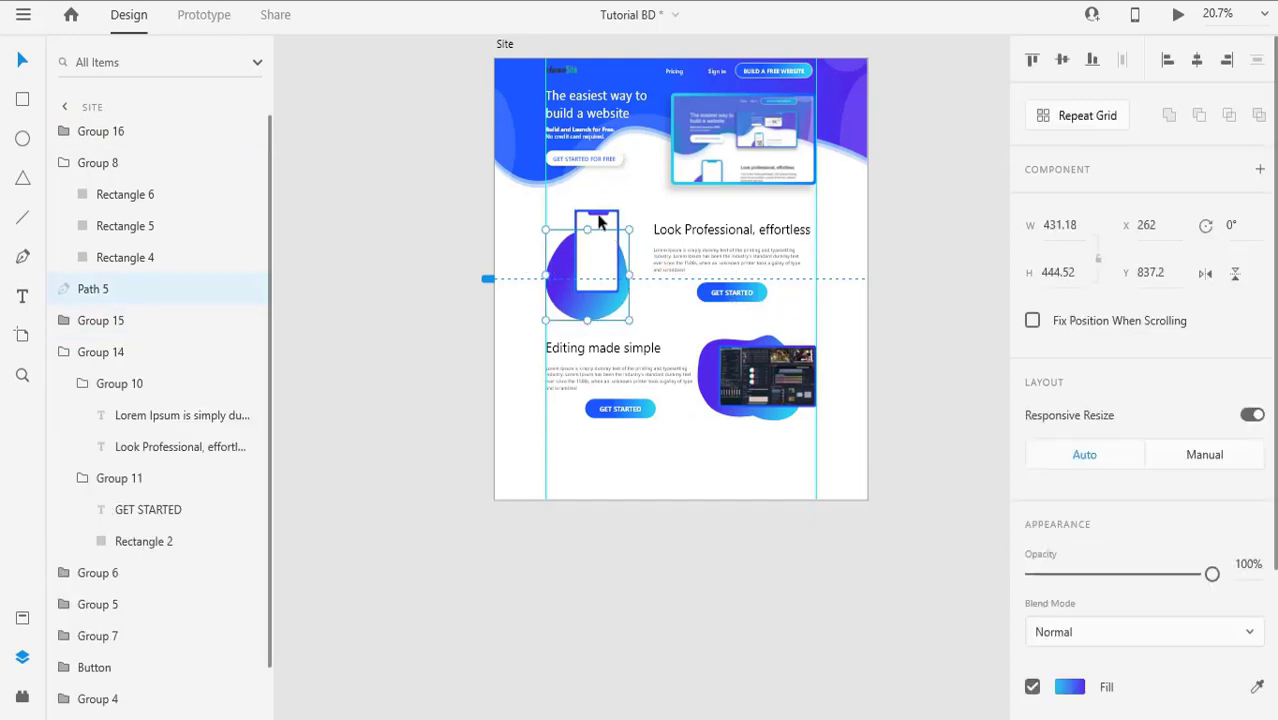
shift+click(597, 240)
key(ctrl+g)
shift+click(686, 253)
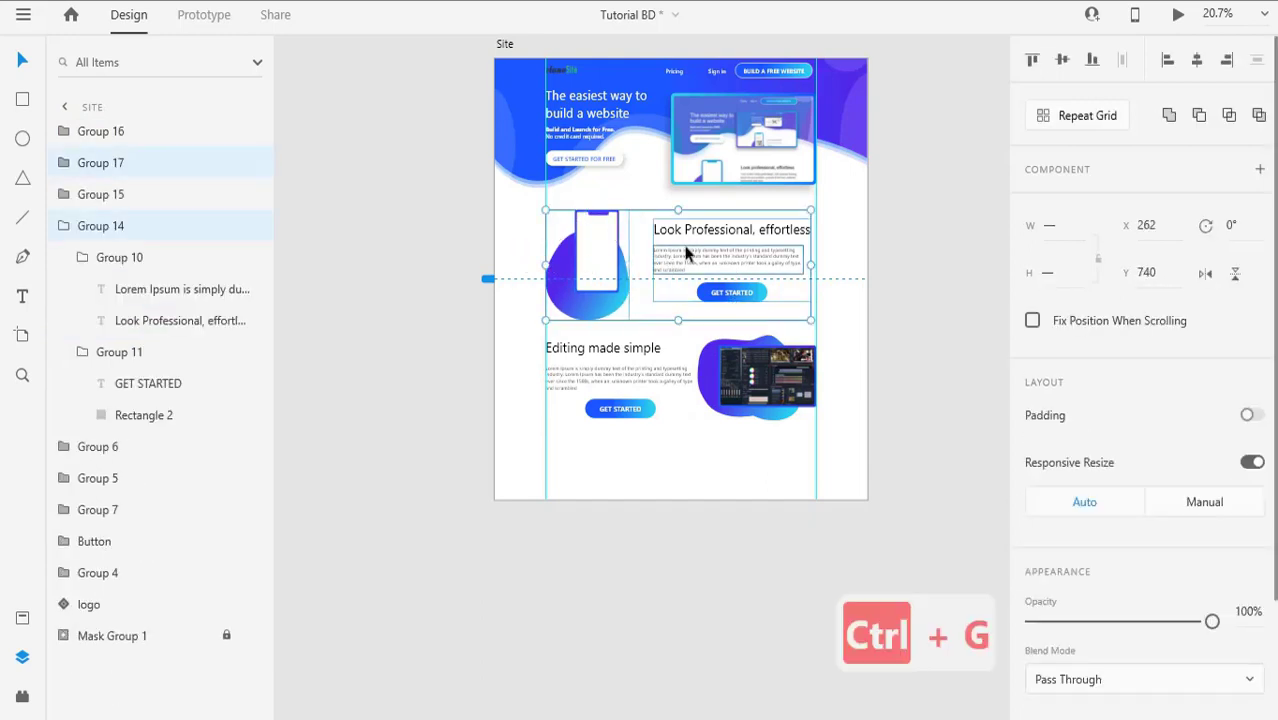
click(1062, 61)
key(ctrl+g)
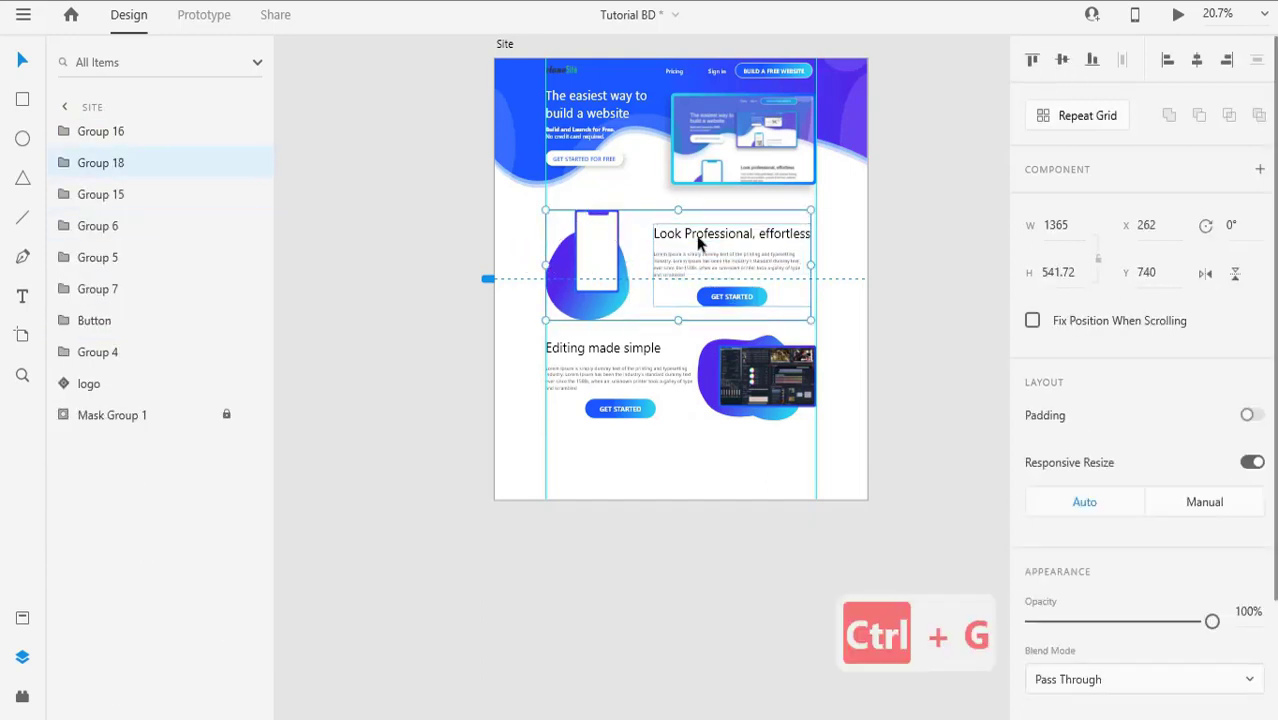
Step: Rename the phone section's group as "Look Professional"
double_click(114, 163)
text(Look)
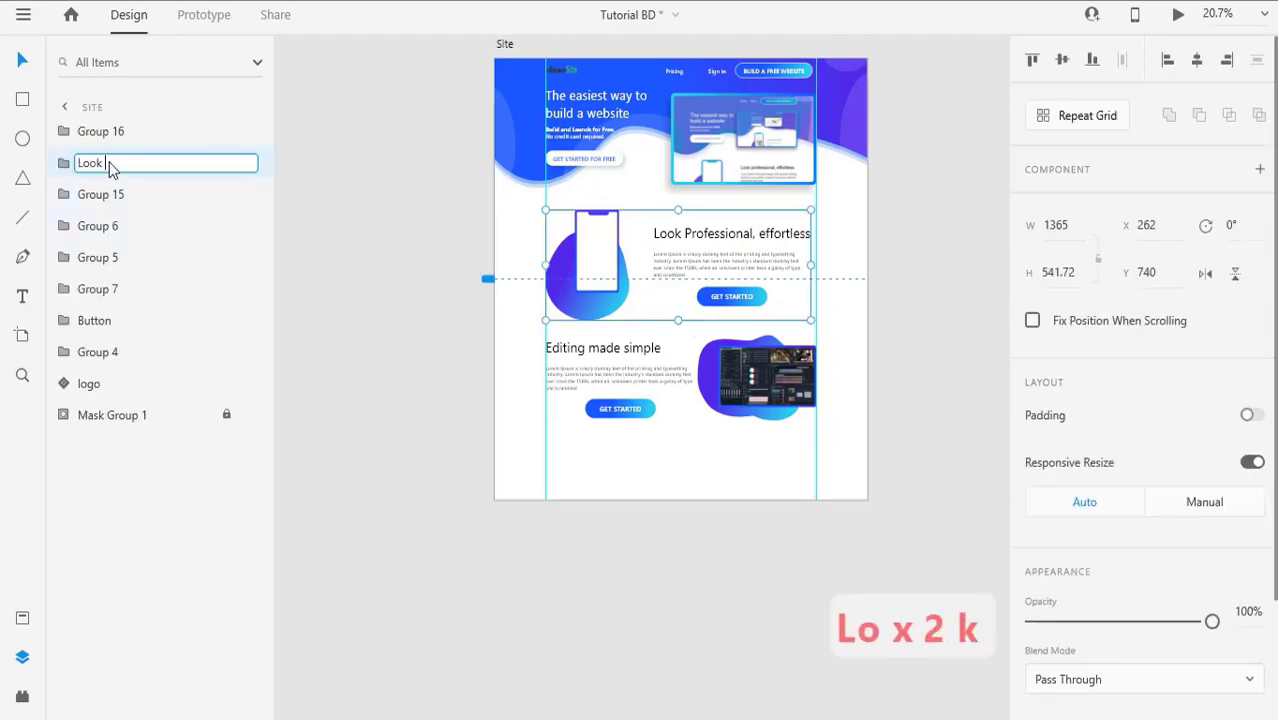
text( Professi)
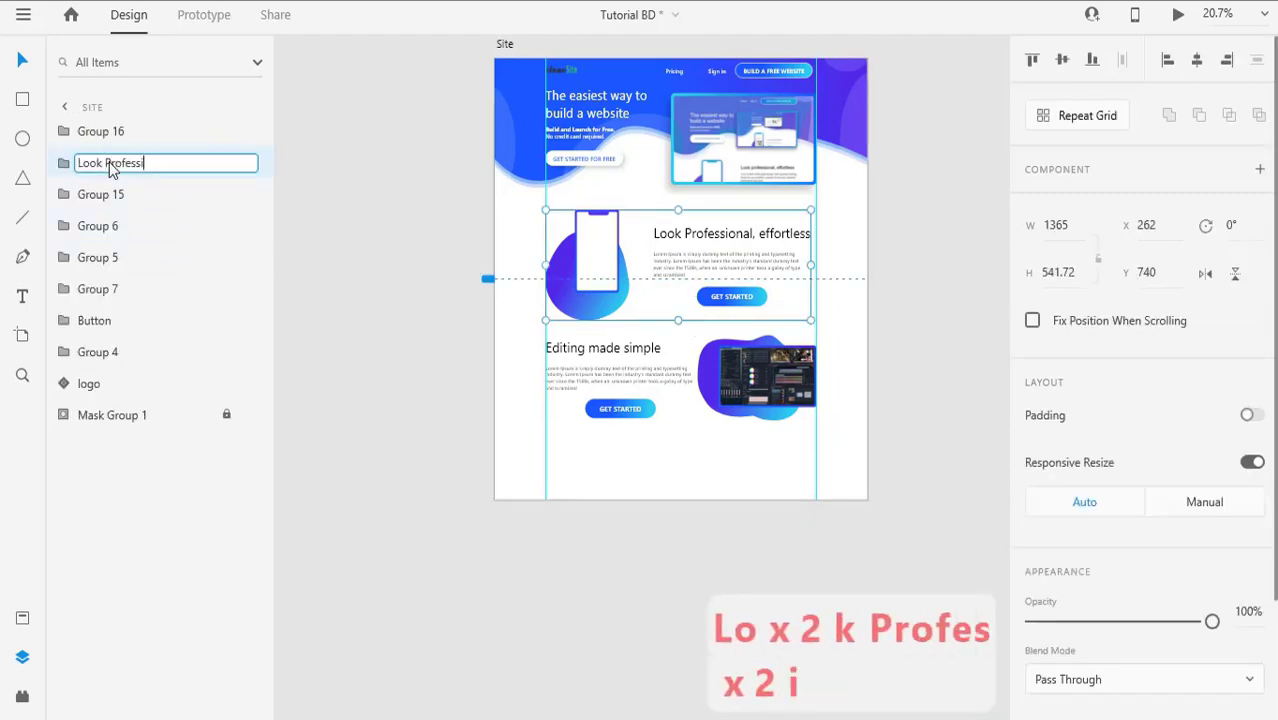
text(onal)
Step: Group the "Editing made simple" text with the editor mockup and rename the group as "Editing Simple"
click(606, 377)
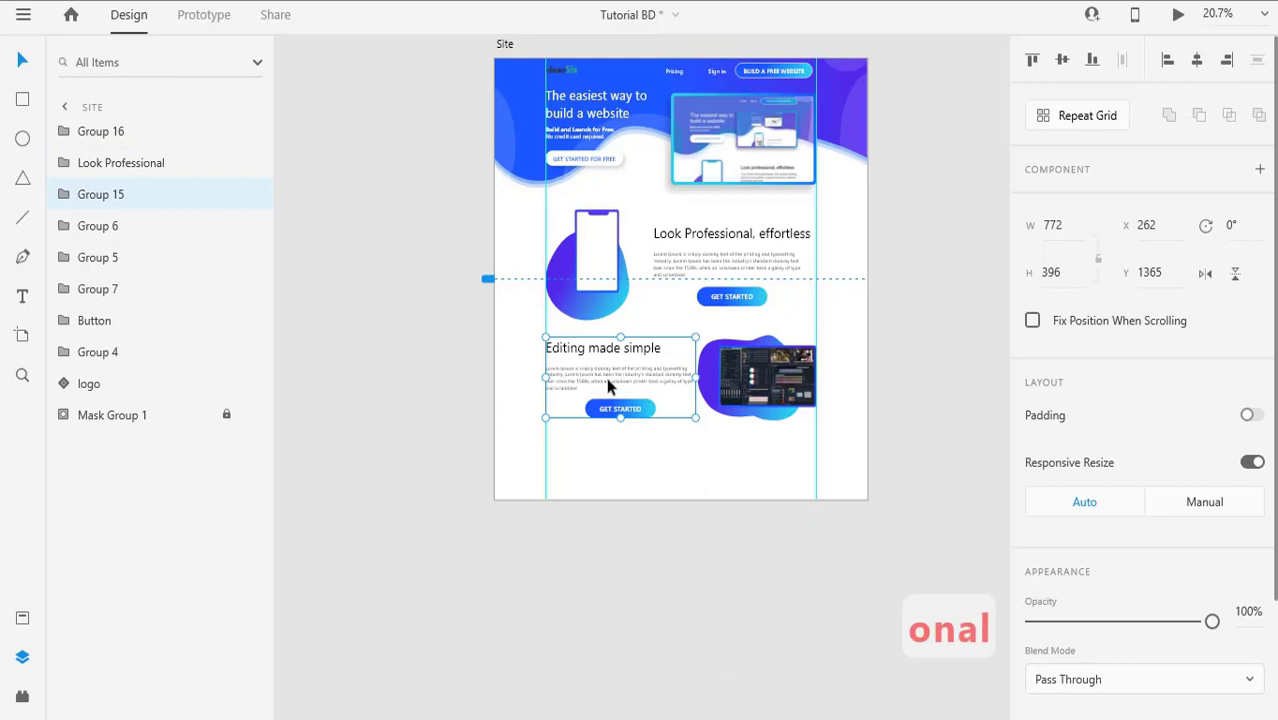
shift+click(718, 377)
key(ctrl+g)
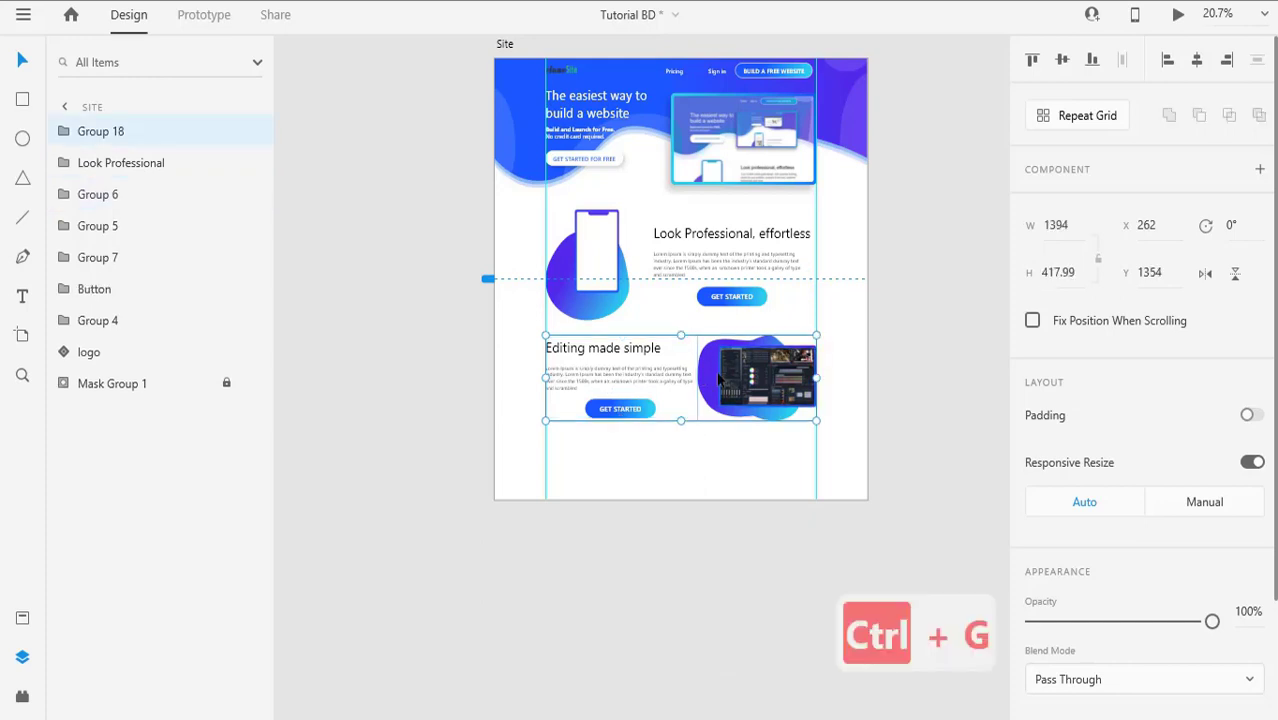
double_click(87, 131)
text(Editi)
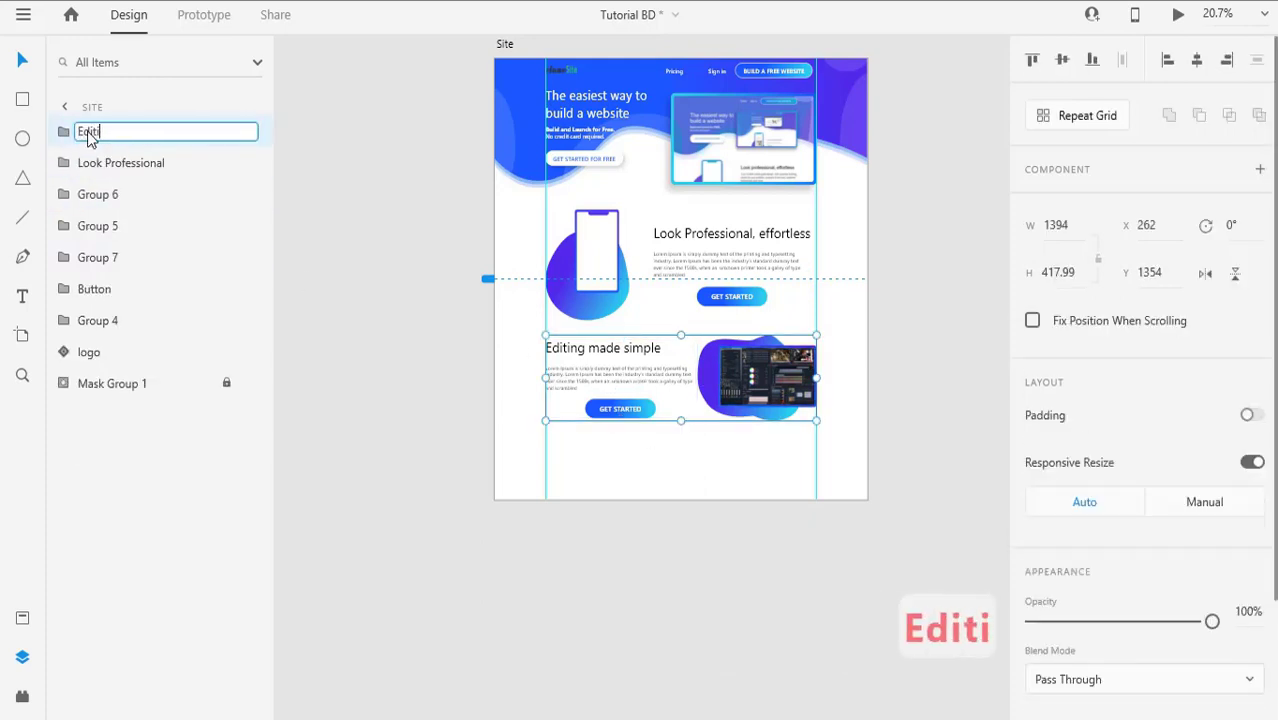
text(ng Simple)
key(Return)
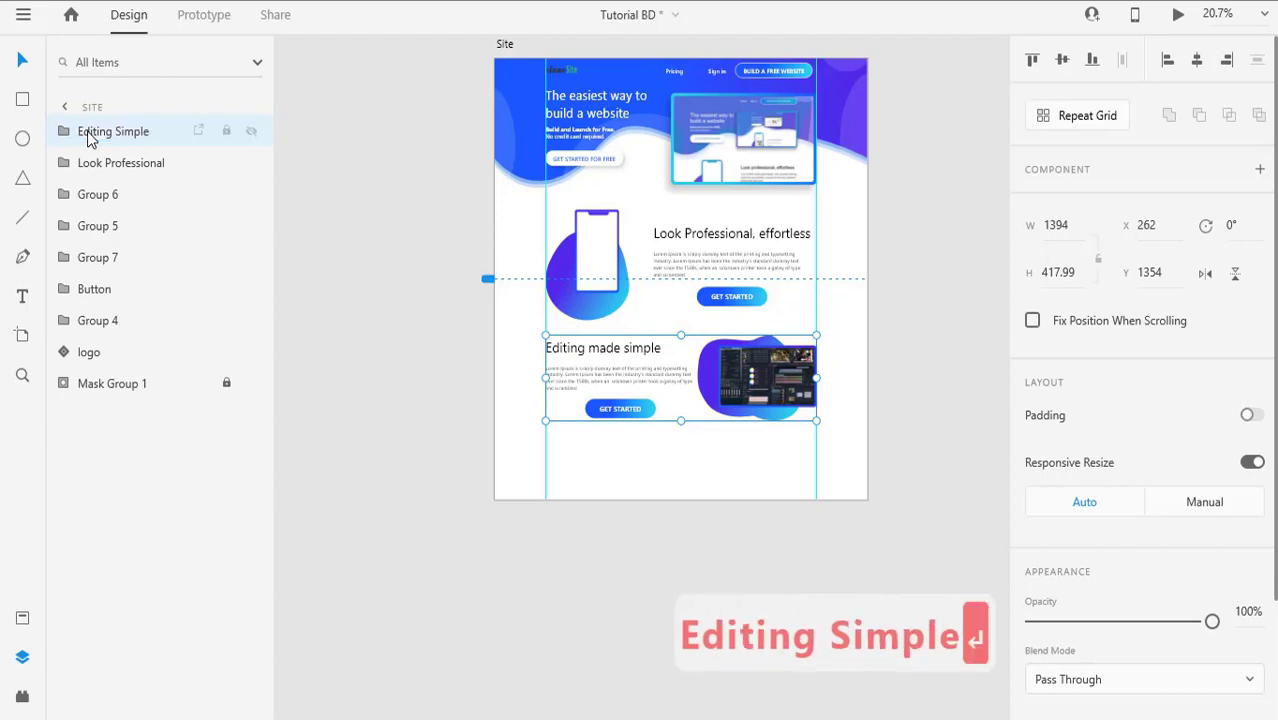
Step: Move the Look Professional section up towards the hero area, to Y 706
click(722, 185)
key(Up)
key(Up)
key(Up)
key(Up)
key(Up)
key(Up)
key(Up)
key(Up)
key(Up)
key(Up)
key(Up)
key(Up)
key(Up)
key(Up)
key(Up)
key(Up)
key(Up)
key(Up)
key(Up)
key(Up)
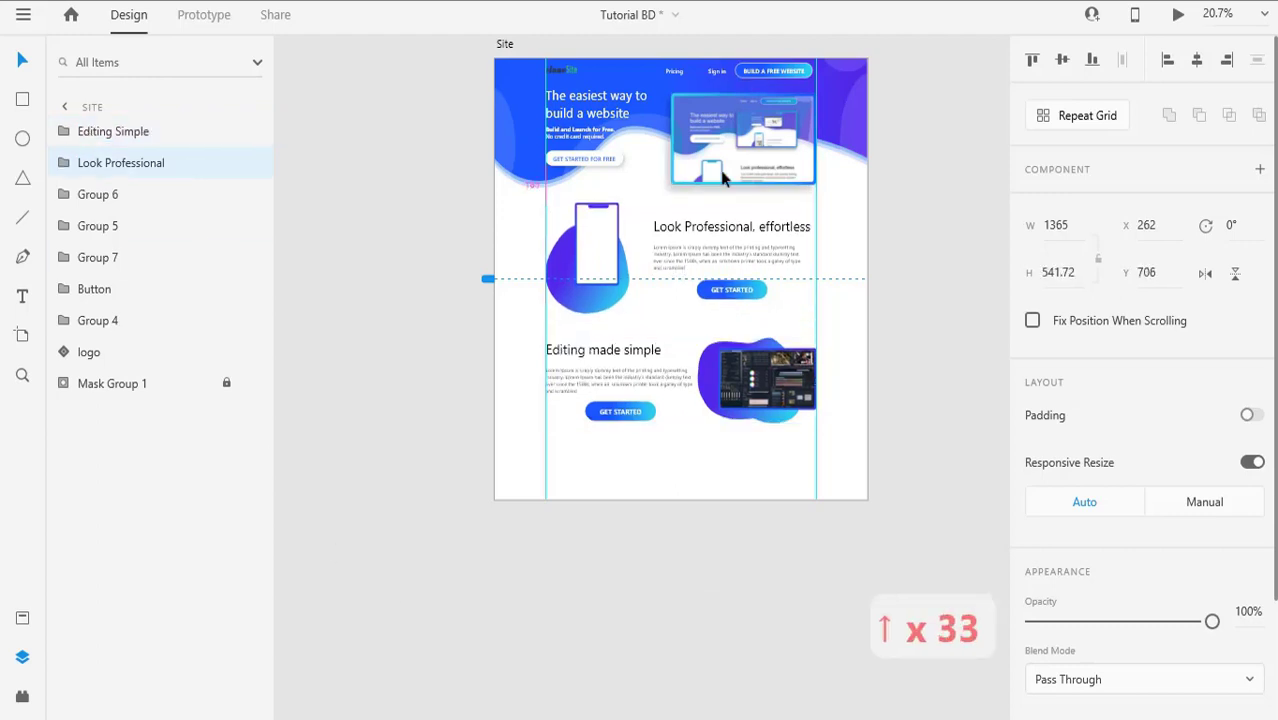
Step: Nudge the Editing Simple section up 15 px
click(642, 371)
key(Up)
key(Up)
key(Up)
key(Up)
key(Up)
key(Up)
key(Up)
key(Up)
key(Up)
key(Up)
key(Up)
key(Up)
key(Up)
key(Up)
key(Up)
Step: Raise the Look Professional section further to Y 700
click(685, 233)
key(Up)
key(Up)
key(Up)
key(Up)
key(Up)
key(Up)
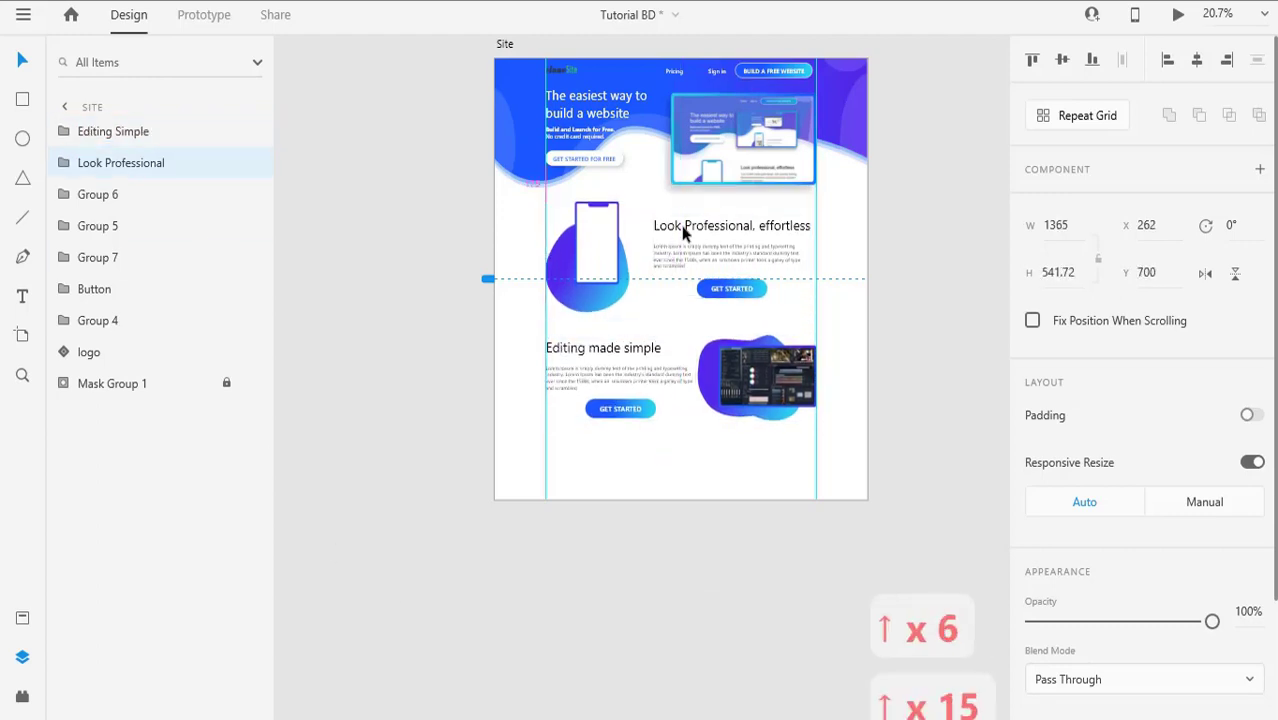
click(660, 385)
click(681, 510)
Step: Preview the landing page from the header down to the "Editing made simple" section, and close the preview
key(ctrl+equal)
key(ctrl+equal)
key(ctrl+equal)
key(ctrl+equal)
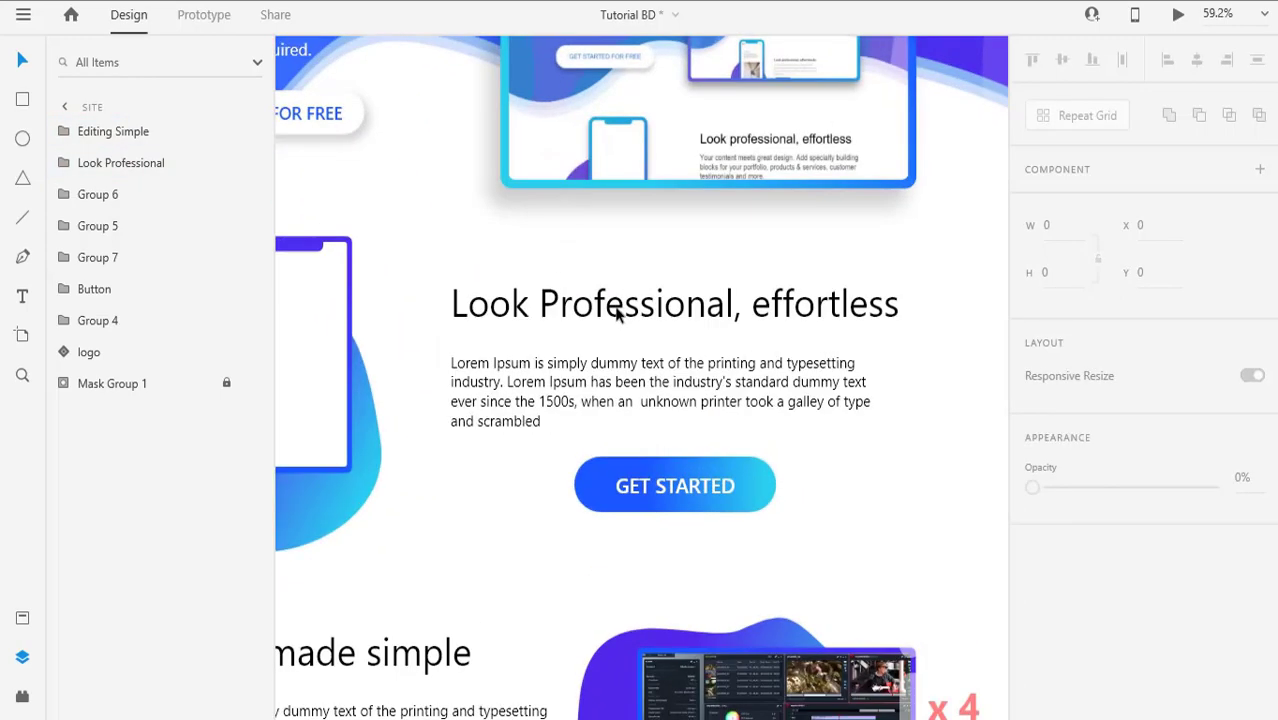
scroll(617, 314, down, 9)
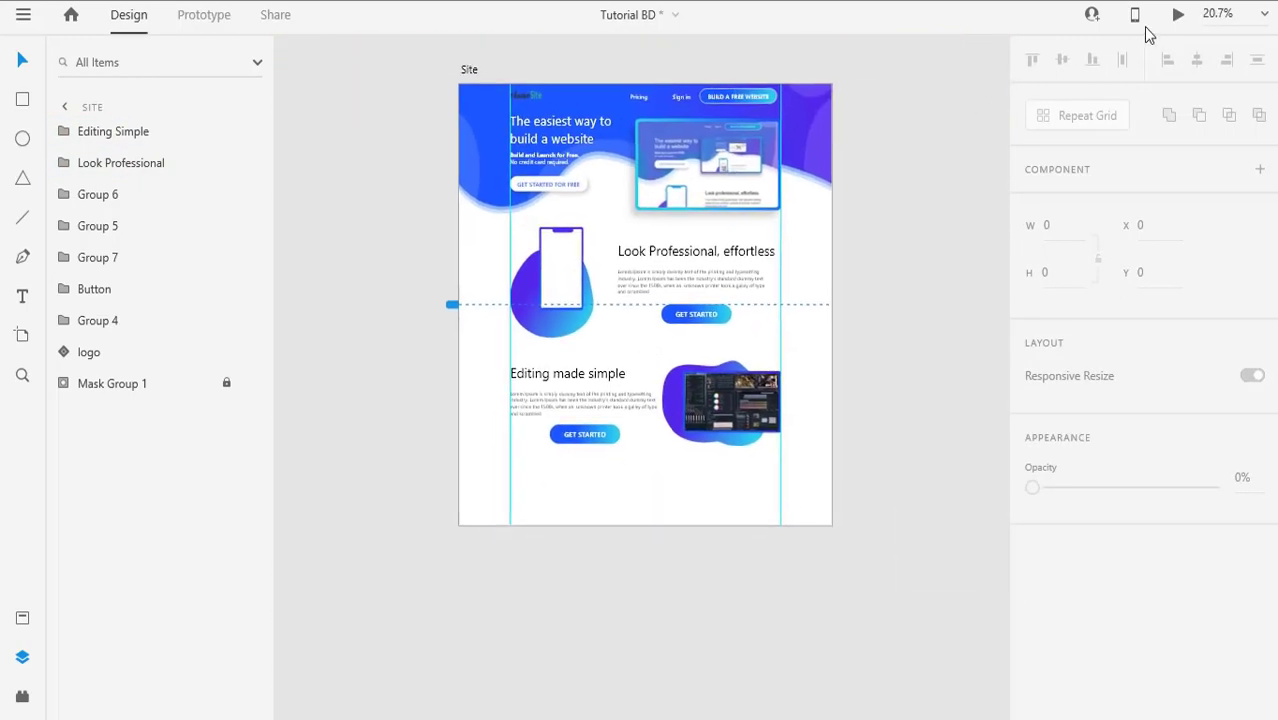
key(ctrl+Return)
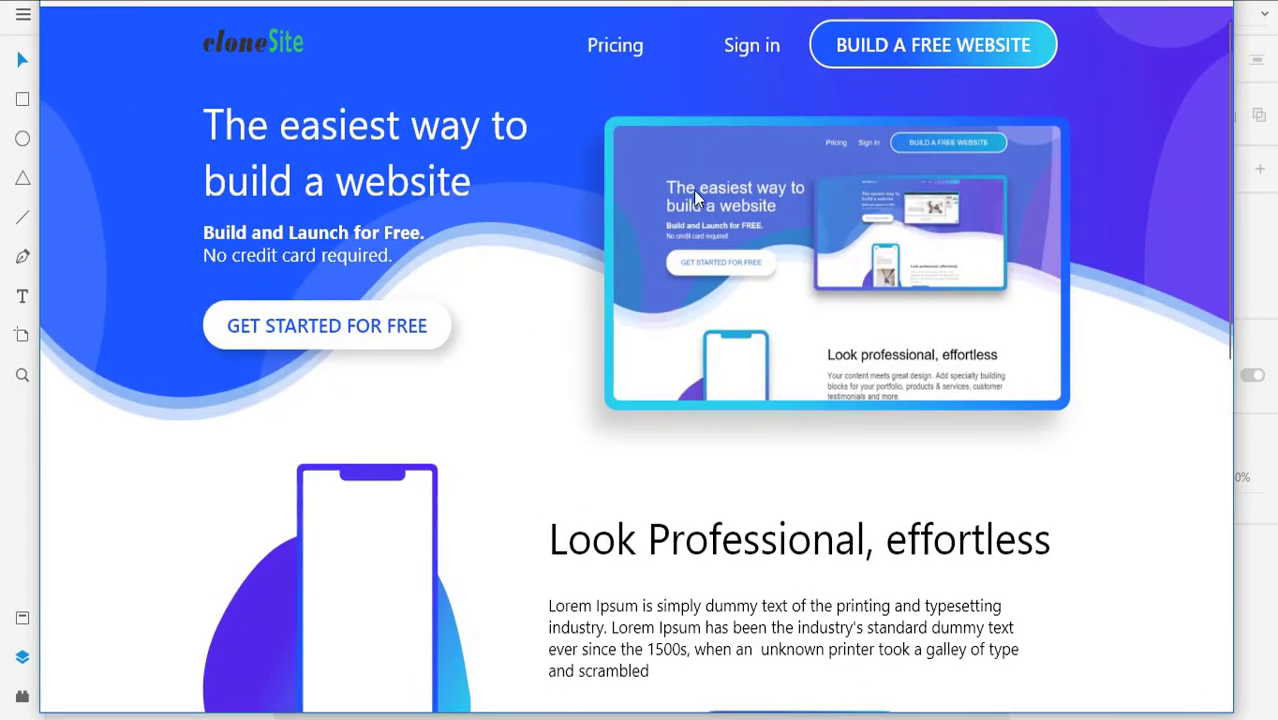
scroll(695, 190, down, 7)
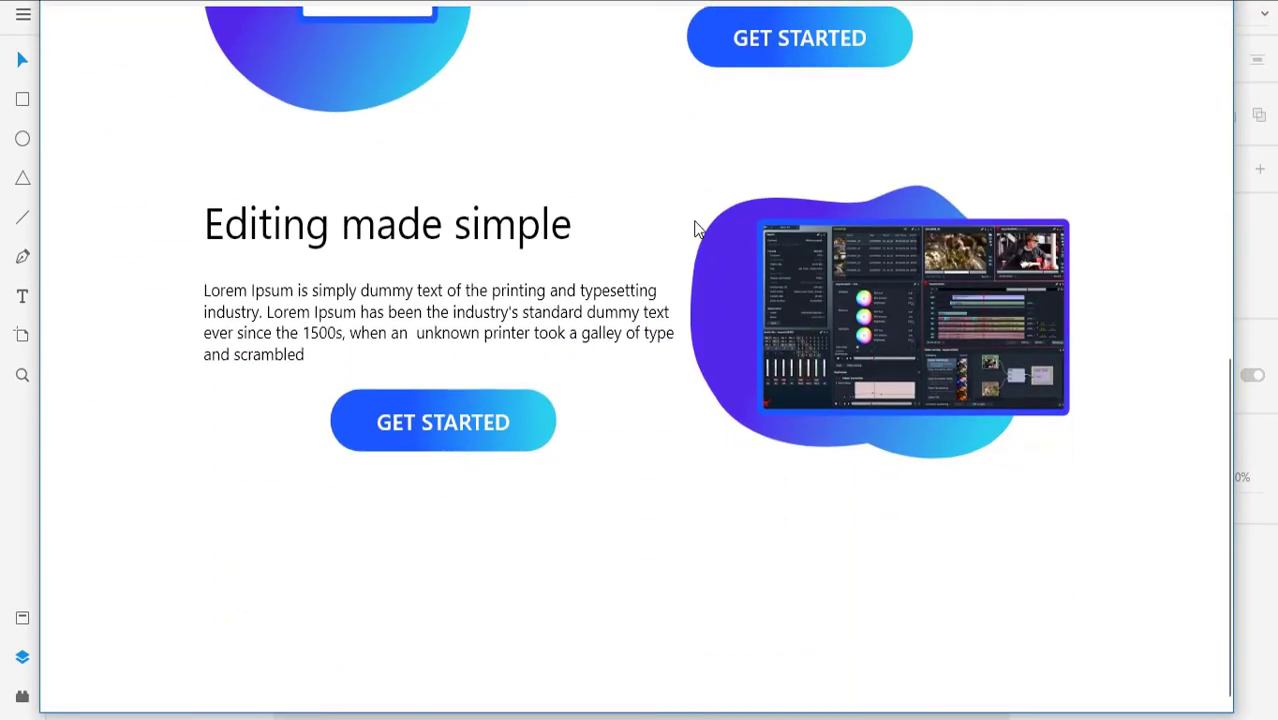
scroll(697, 228, up, 7)
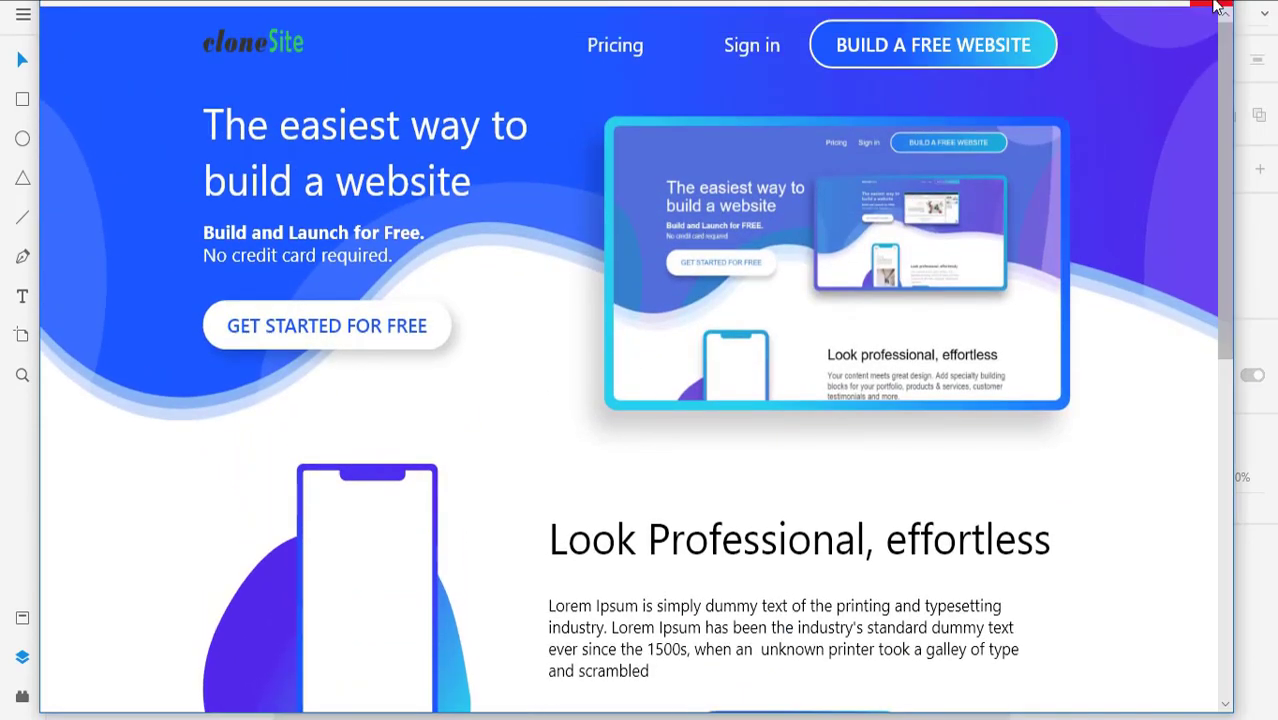
click(1216, 7)
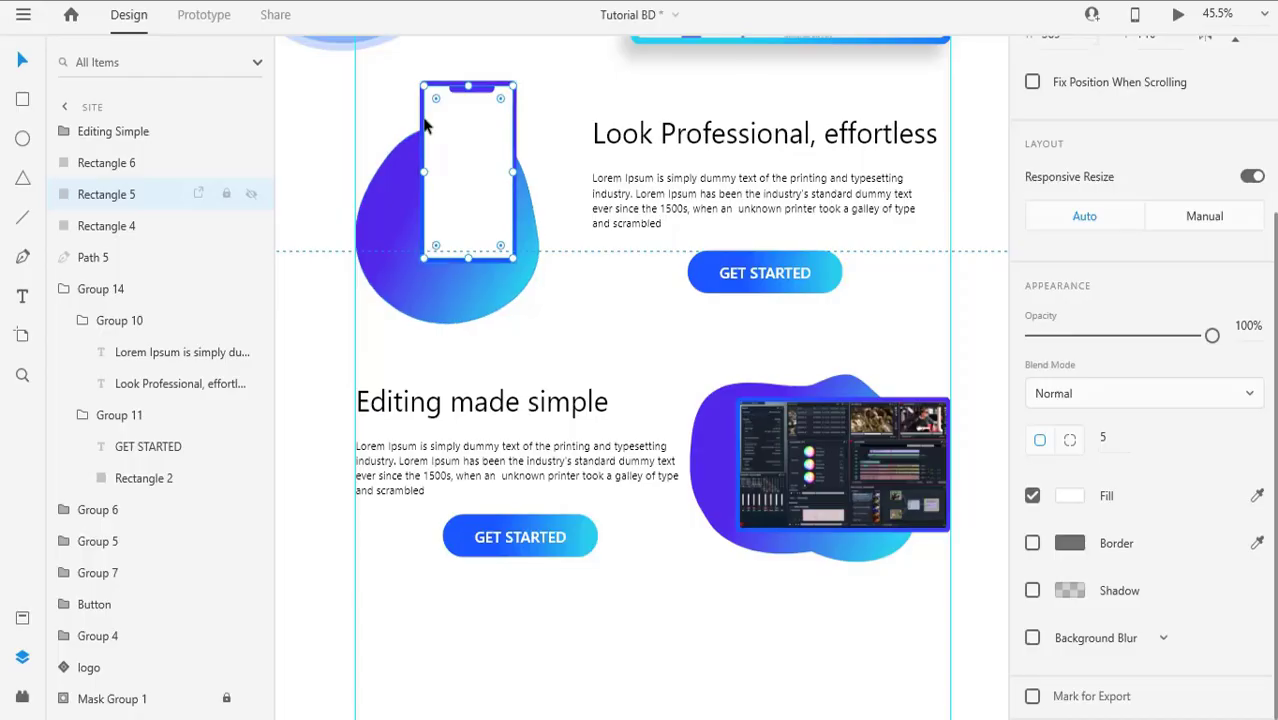
Step: Add a drop shadow to the phone's outer frame and set its colour to black, #000000
click(421, 118)
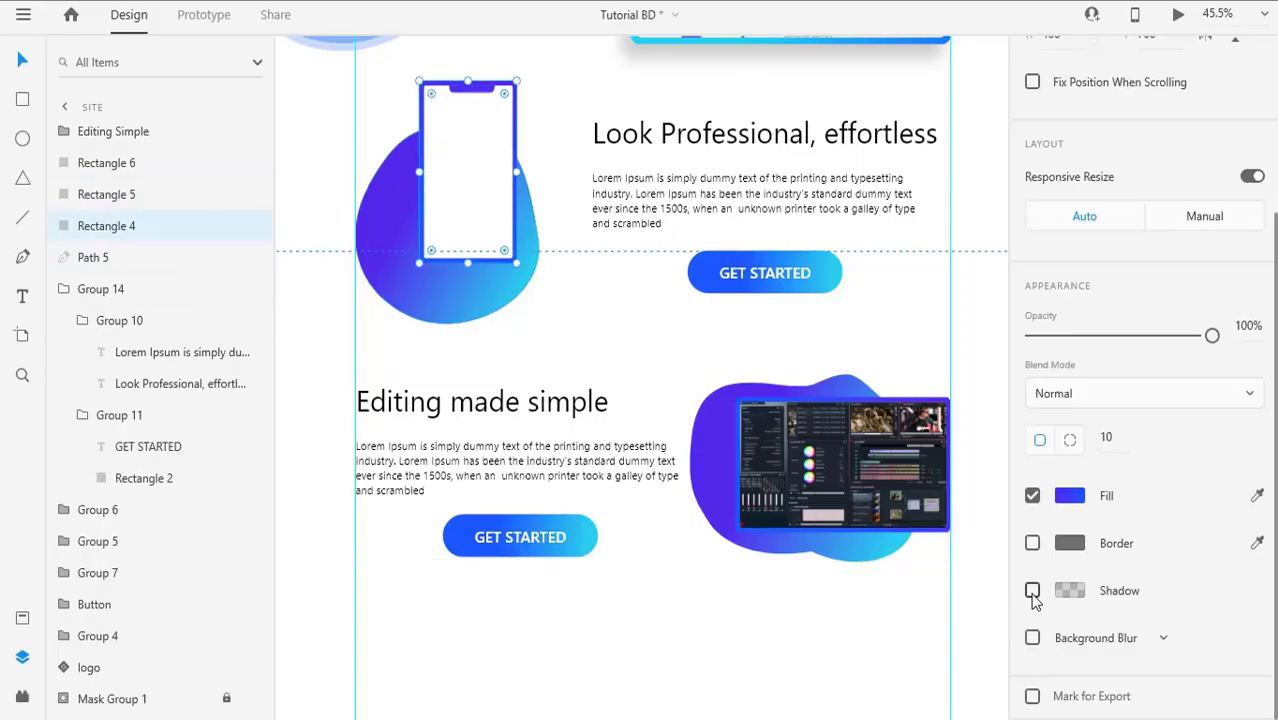
click(1033, 591)
click(1069, 590)
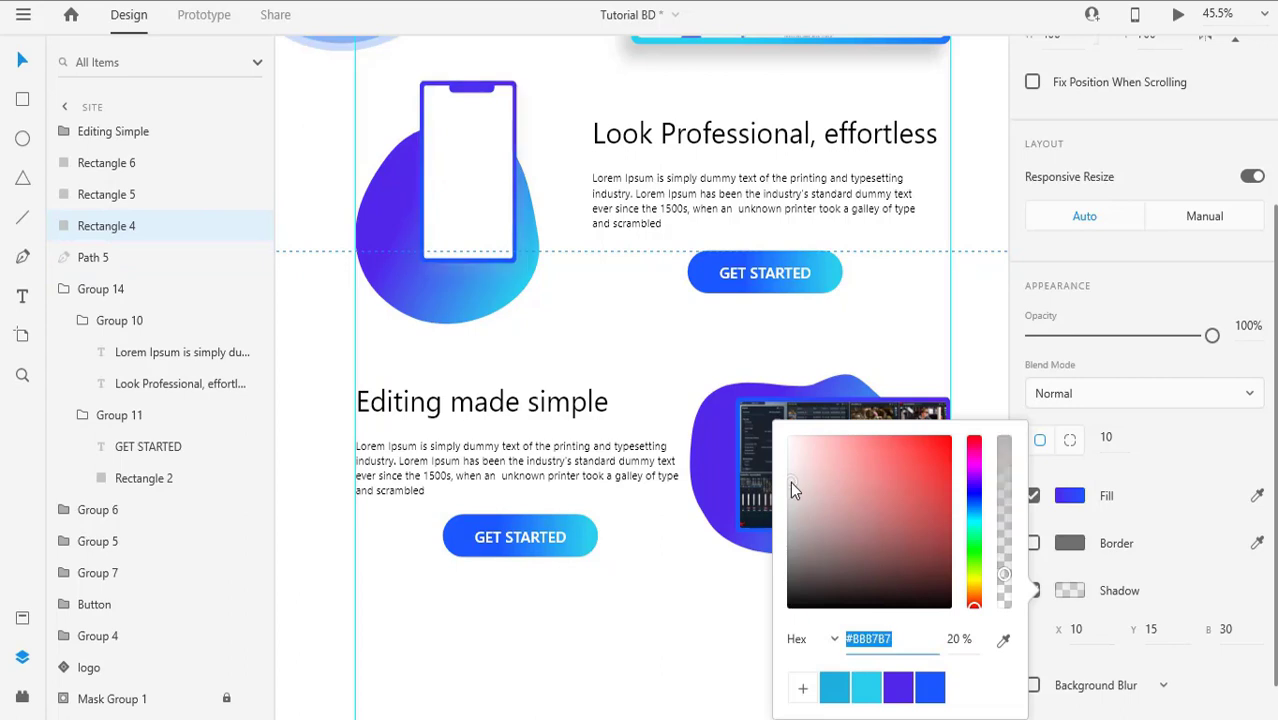
drag(790, 482, 785, 620)
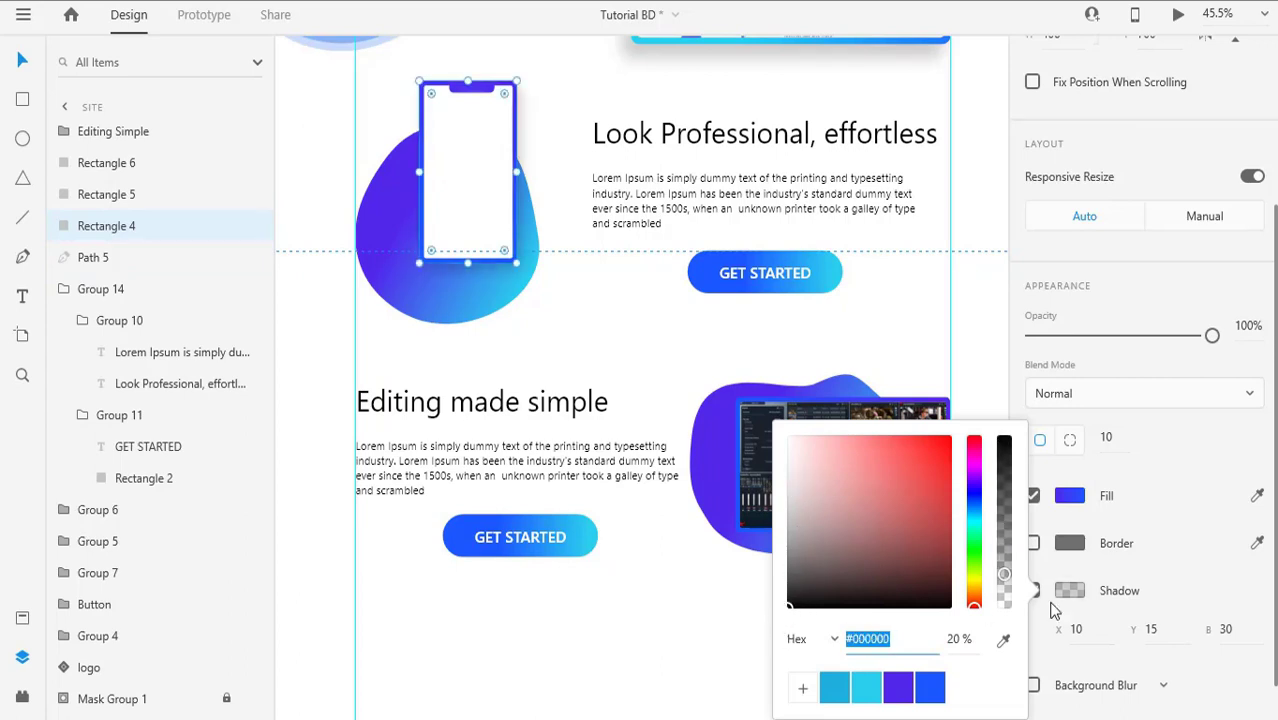
Step: Set the opacity of the phone frame's shadow colour to about 35%
click(975, 640)
key(Up)
key(Up)
key(Up)
key(Up)
key(Up)
key(Up)
key(Up)
key(Up)
key(Up)
key(Up)
key(Up)
key(Up)
key(Up)
key(Up)
key(Up)
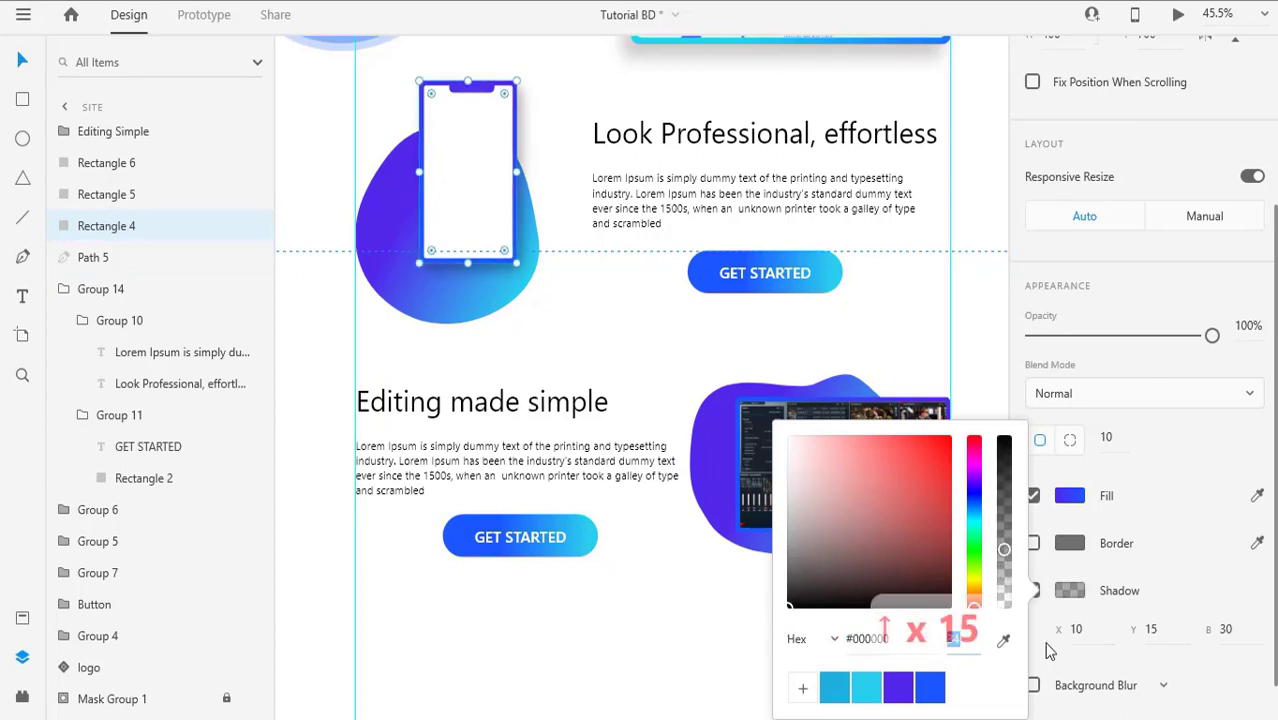
key(Down)
key(Down)
key(Up)
key(Up)
key(Up)
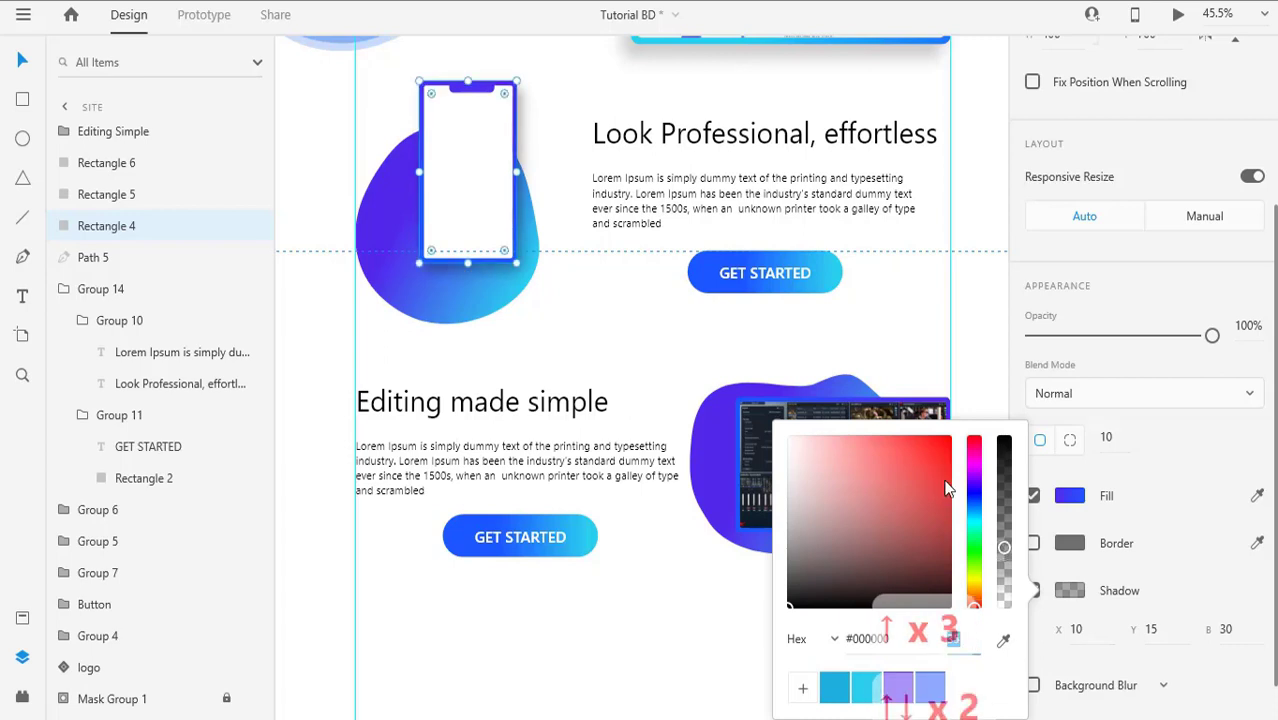
click(1078, 629)
key(Tab)
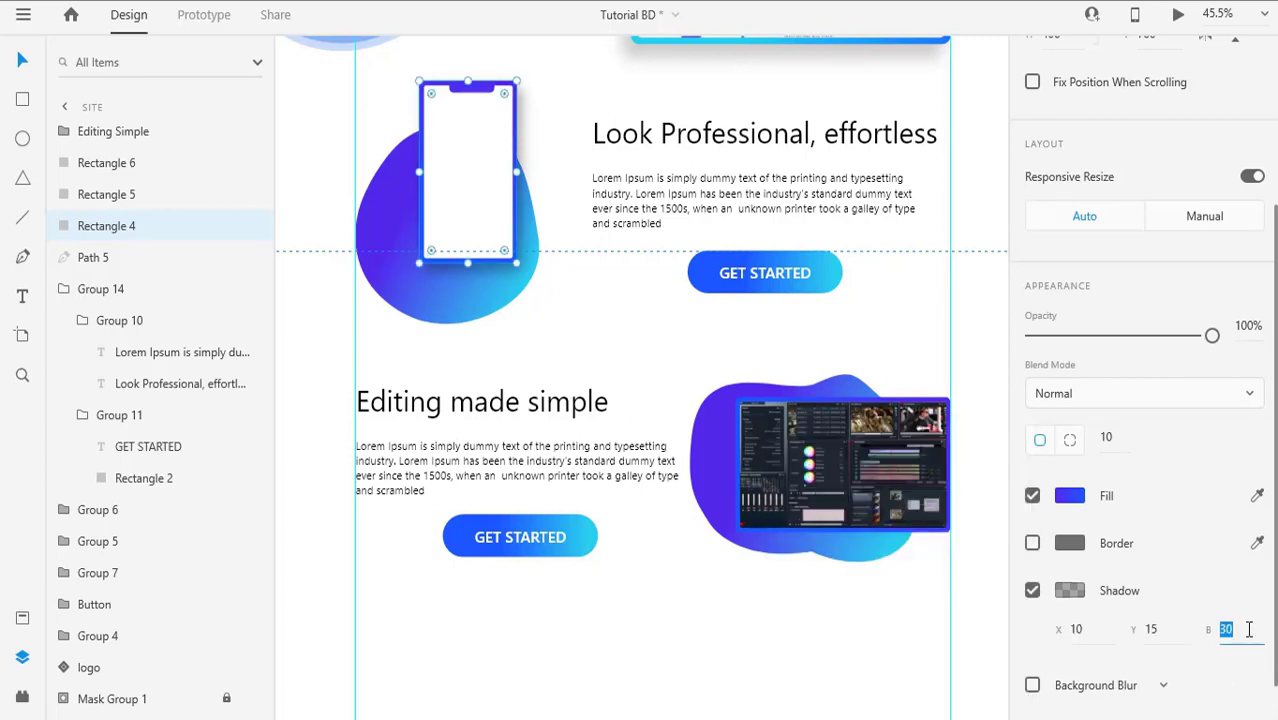
click(764, 630)
Step: Add a drop shadow to the frame behind the editor screenshot and set its X offset to -17
scroll(764, 630, down, 2)
click(845, 360)
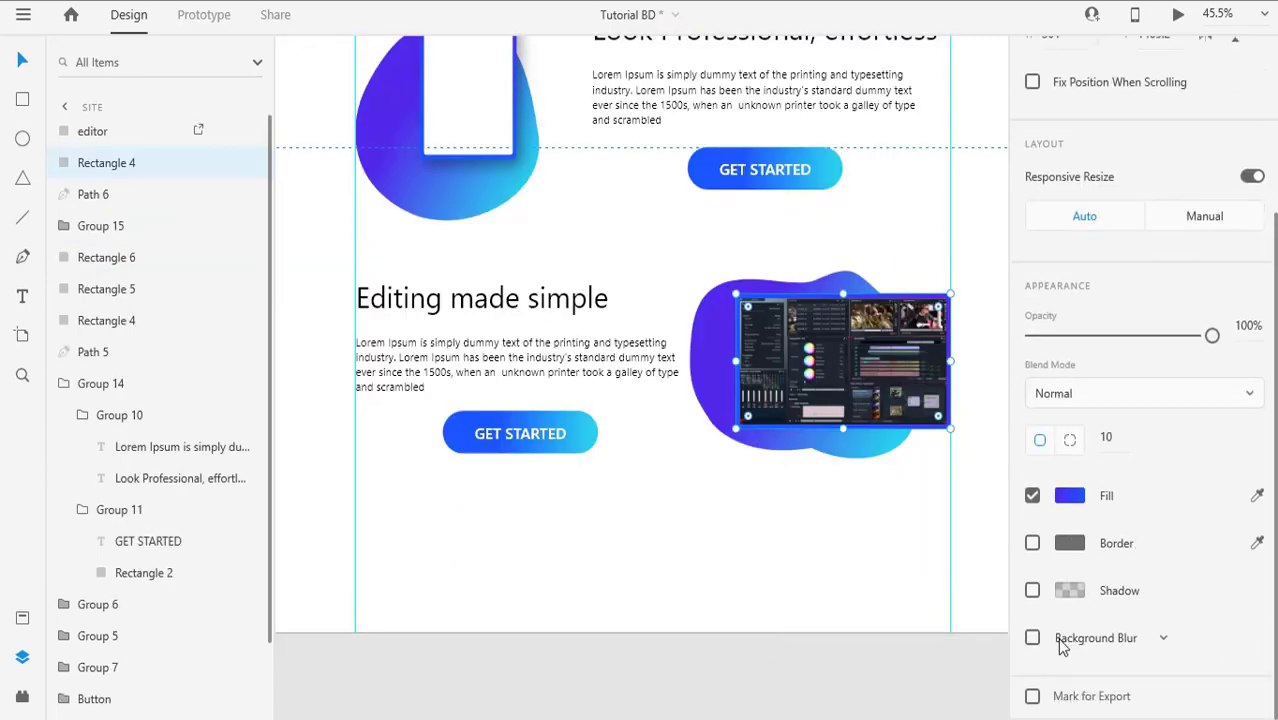
click(1032, 590)
scroll(1160, 617, down, 1)
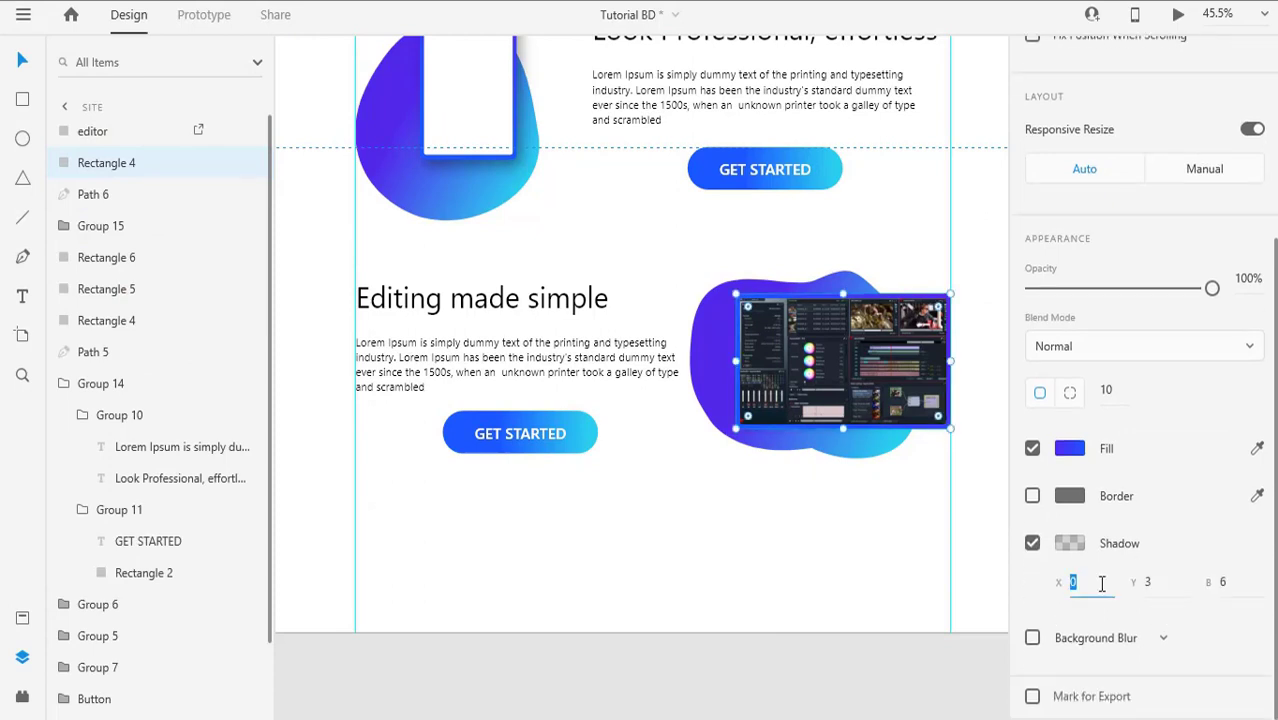
key(Down)
key(Down)
key(Down)
key(Down)
key(Down)
key(Down)
key(Down)
key(Down)
key(Down)
key(Down)
key(Down)
key(Down)
key(Down)
key(Down)
key(Down)
key(Down)
key(Down)
key(Down)
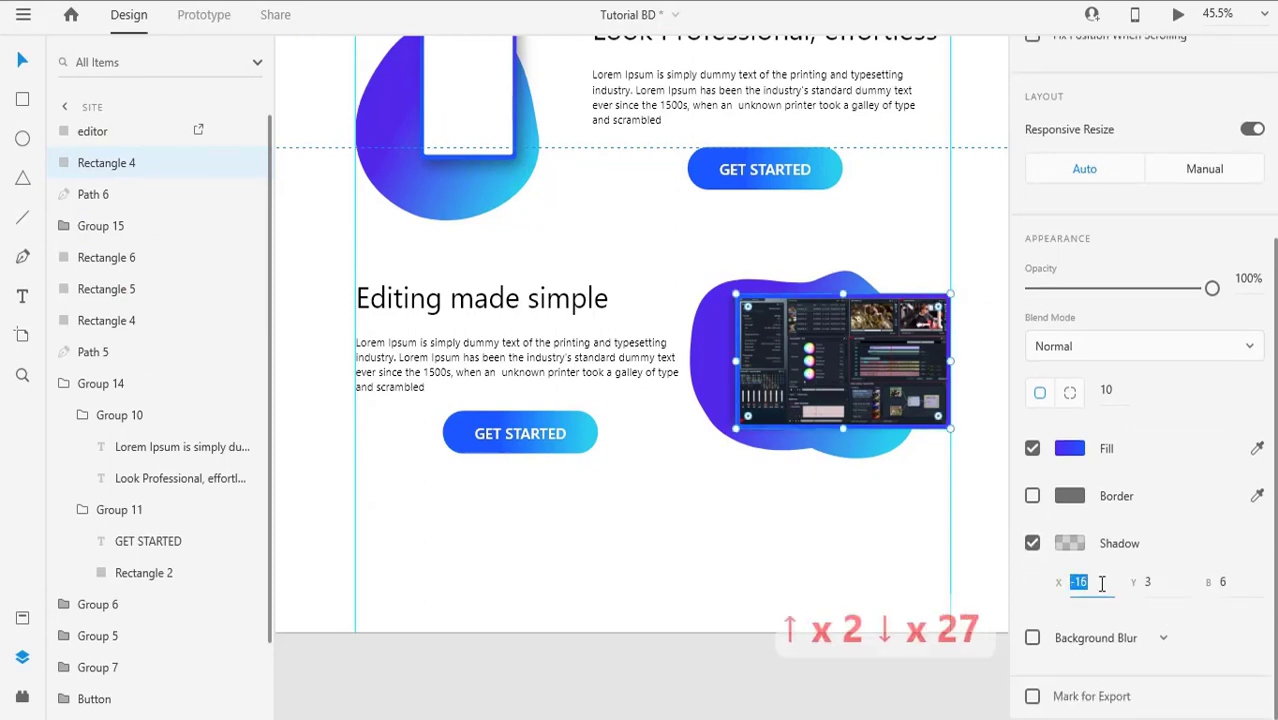
Step: Set the editor frame shadow's Y offset to 21 and its blur to 25
click(1150, 582)
key(Up)
key(Up)
key(Up)
key(Up)
key(Up)
key(Up)
key(Up)
key(Up)
key(Up)
key(Up)
key(Up)
key(Up)
key(Up)
key(Up)
key(Up)
key(Up)
key(Up)
key(Up)
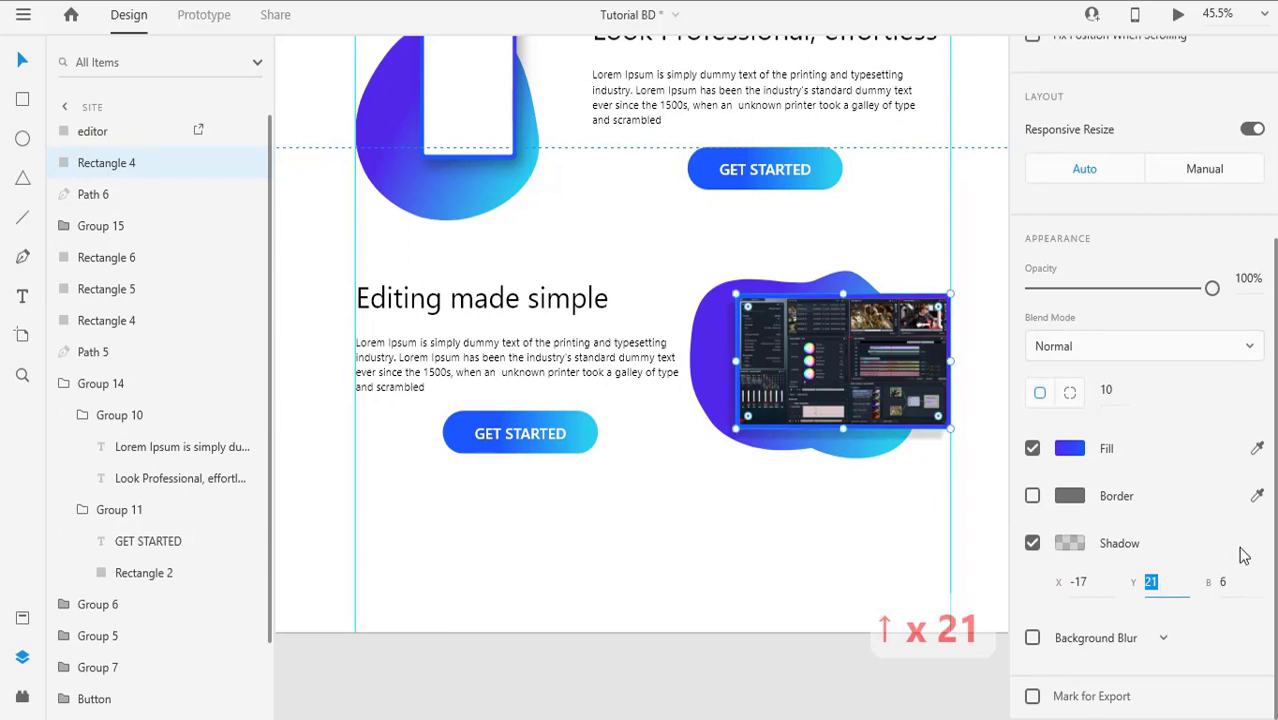
key(Up)
key(Up)
key(Up)
key(Up)
key(Up)
key(Up)
key(Up)
key(Up)
key(Up)
key(Up)
key(Up)
key(Up)
key(Up)
key(Up)
key(Up)
key(Up)
key(Up)
key(Up)
key(Up)
key(Up)
key(Up)
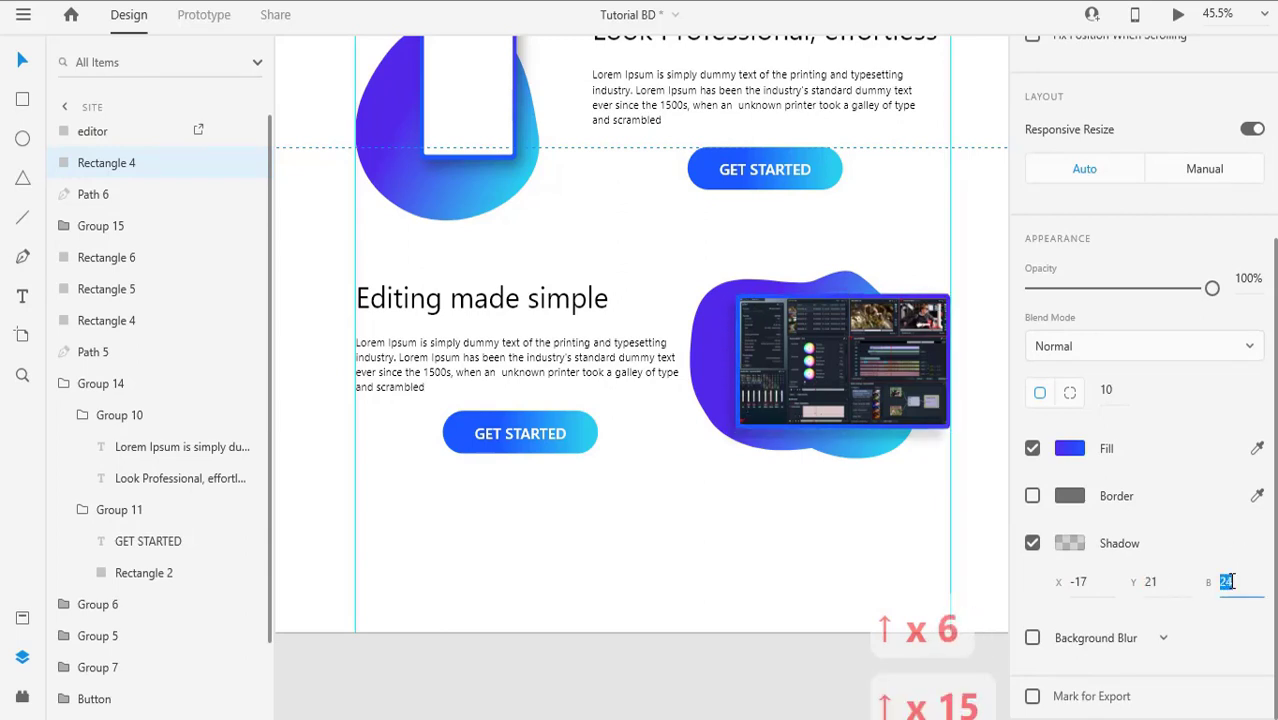
Step: Set the opacity of the editor frame's black shadow colour to 35%
click(1072, 548)
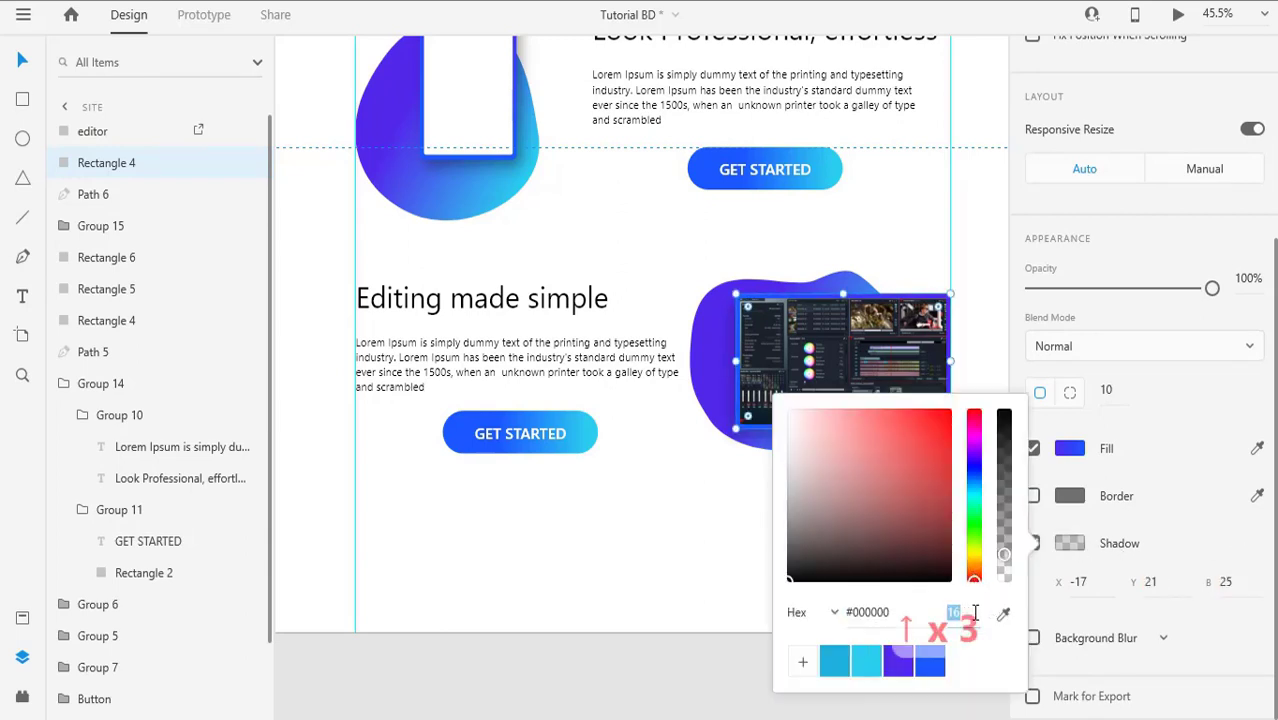
key(Up)
key(Up)
key(Up)
key(Up)
key(Up)
key(Up)
key(Up)
key(Up)
key(Up)
key(Up)
key(Up)
key(Up)
key(Up)
key(Up)
key(Up)
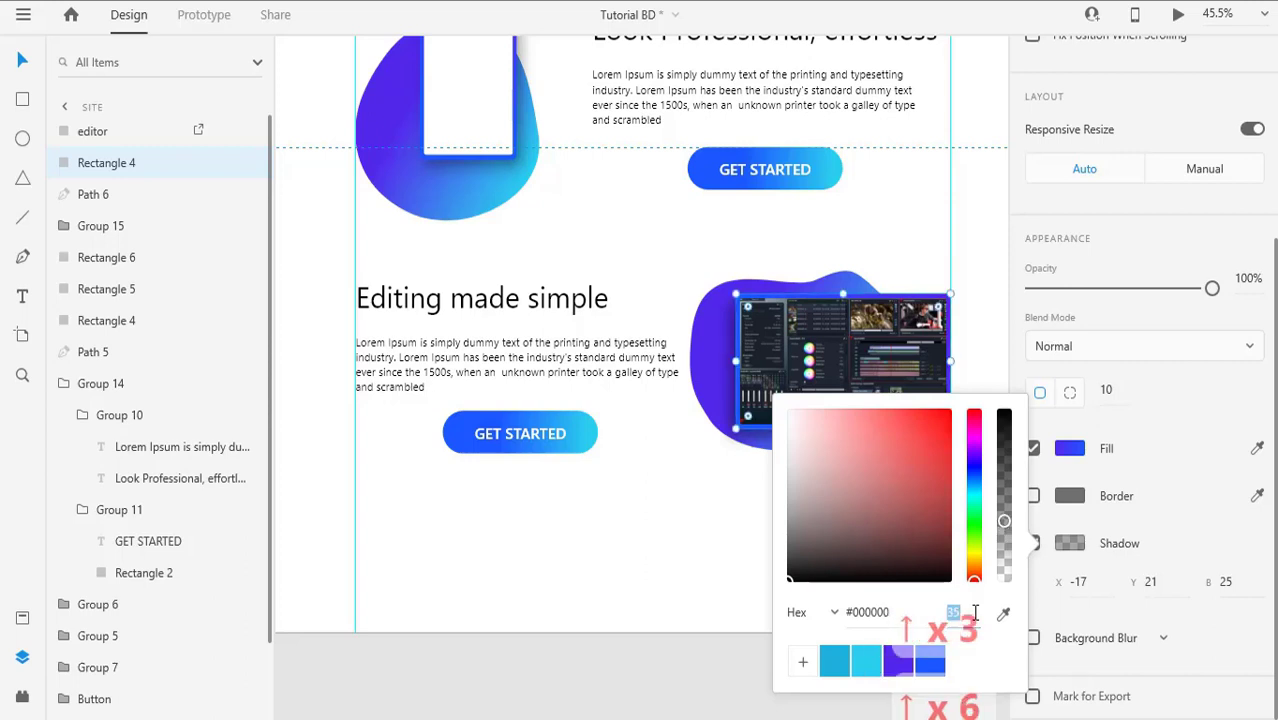
click(742, 590)
scroll(745, 541, up, 2)
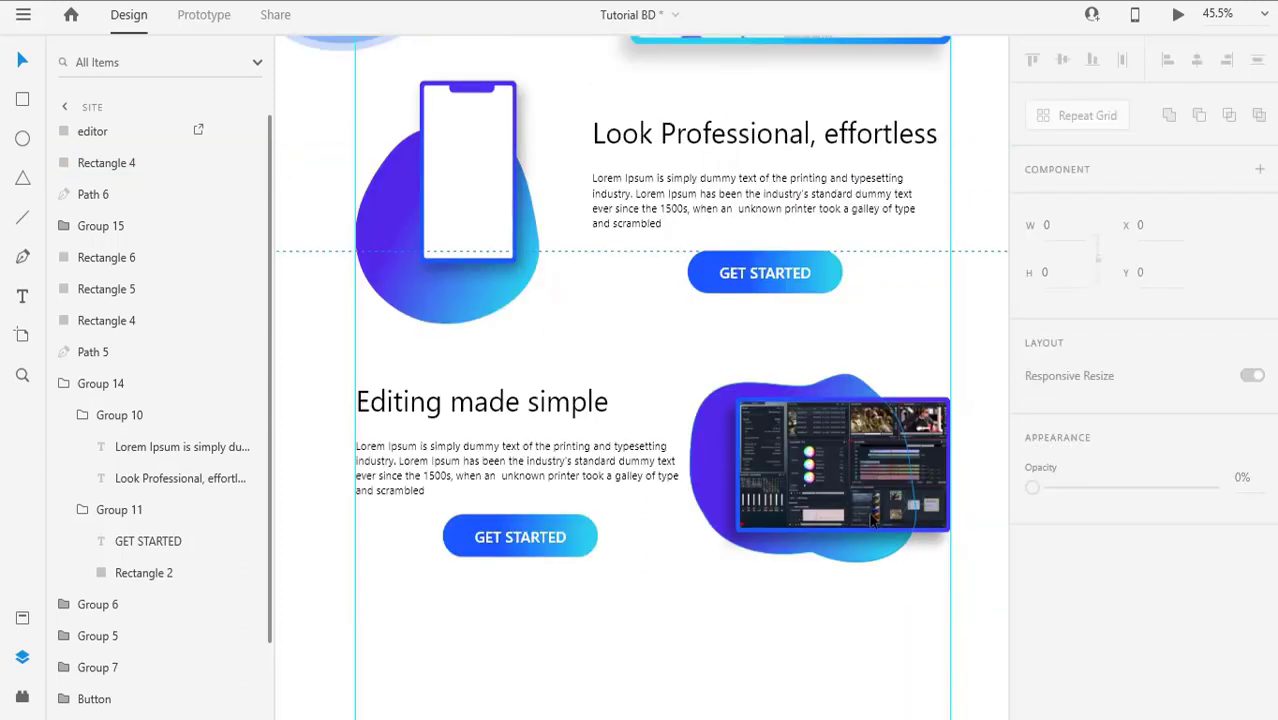
Step: Compare the editor frame with and without its drop shadow, and leave the shadow switched off
click(743, 541)
scroll(1047, 581, down, 3)
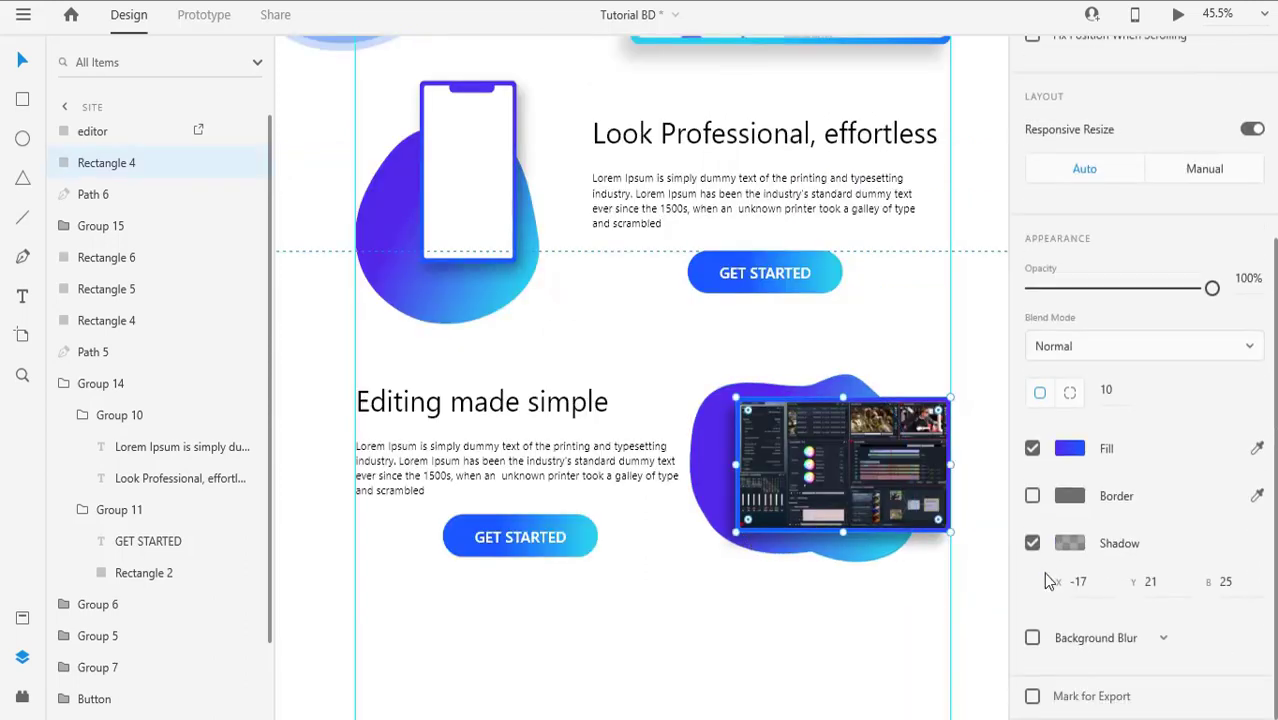
click(1031, 545)
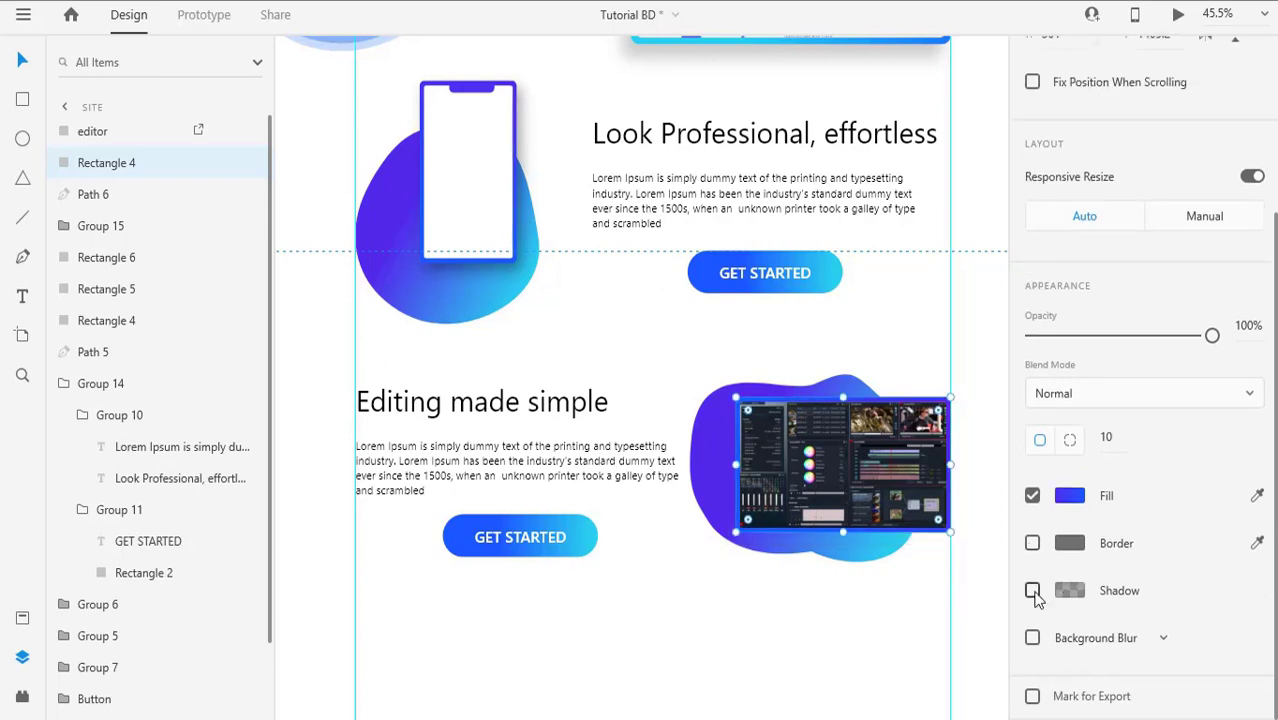
click(1032, 591)
click(1033, 592)
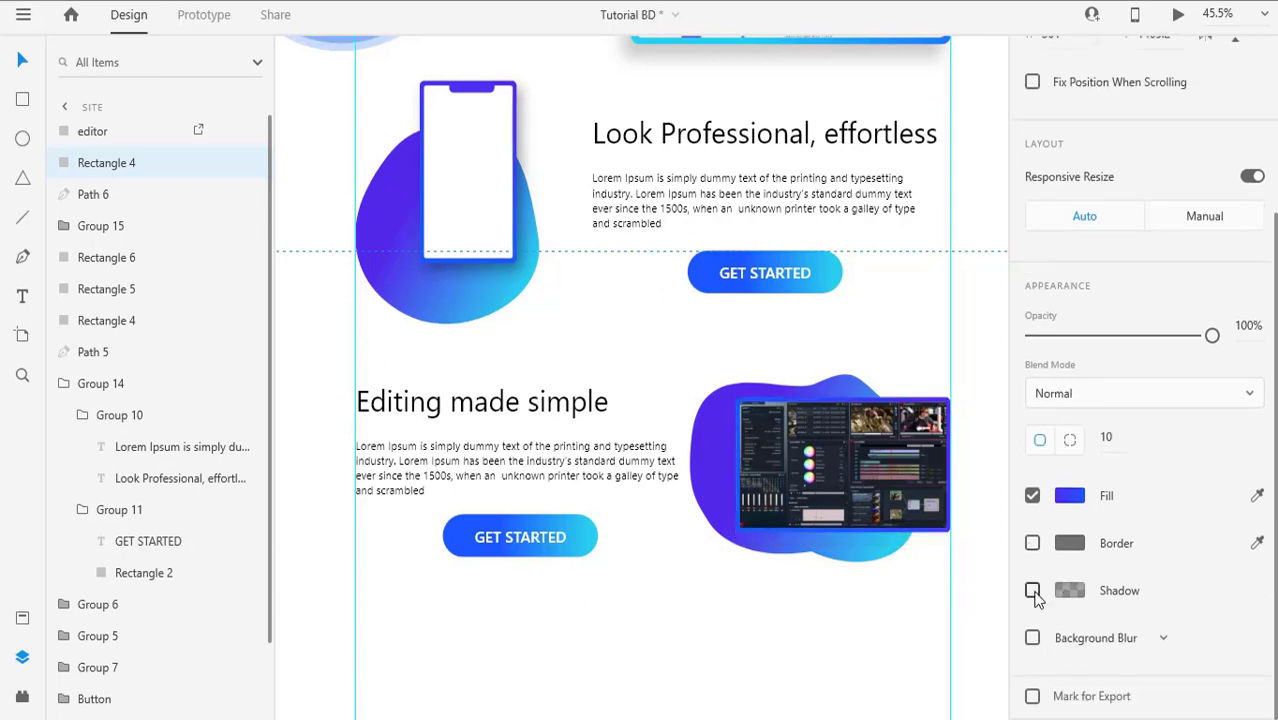
click(1032, 591)
Step: Compare the phone's outer frame with and without its drop shadow, and keep the shadow on
click(466, 264)
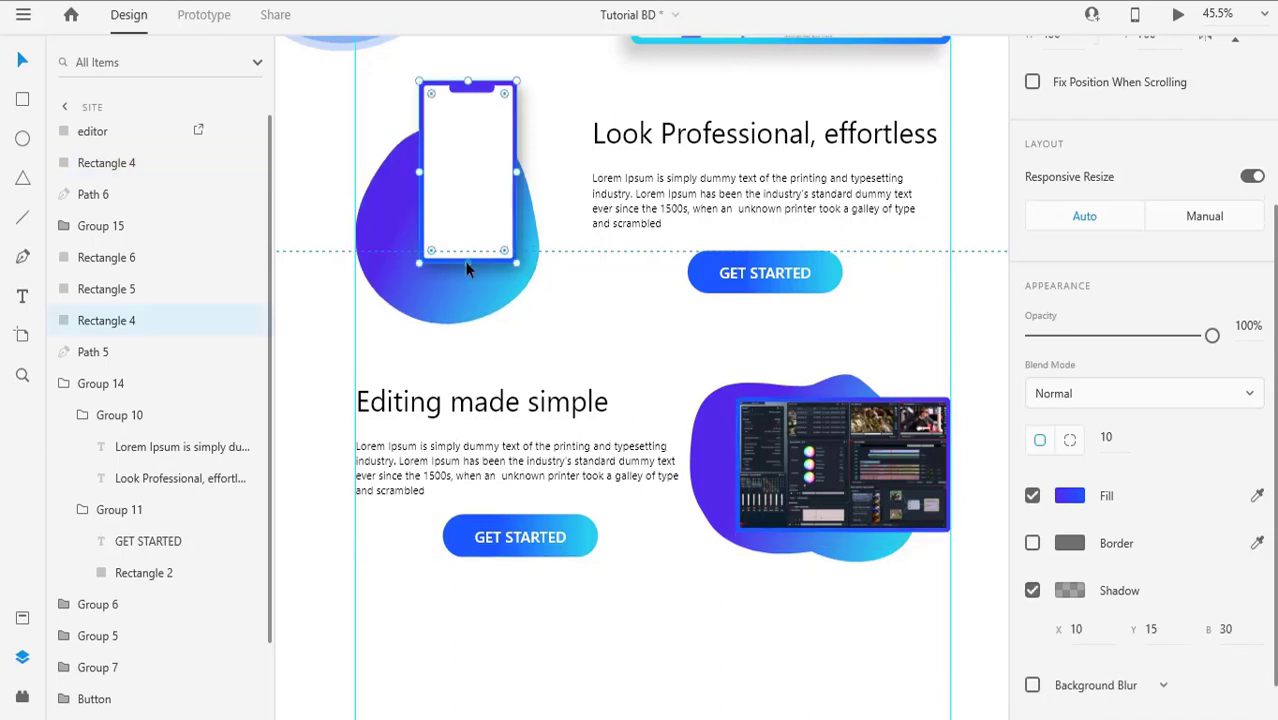
click(1032, 591)
click(1032, 591)
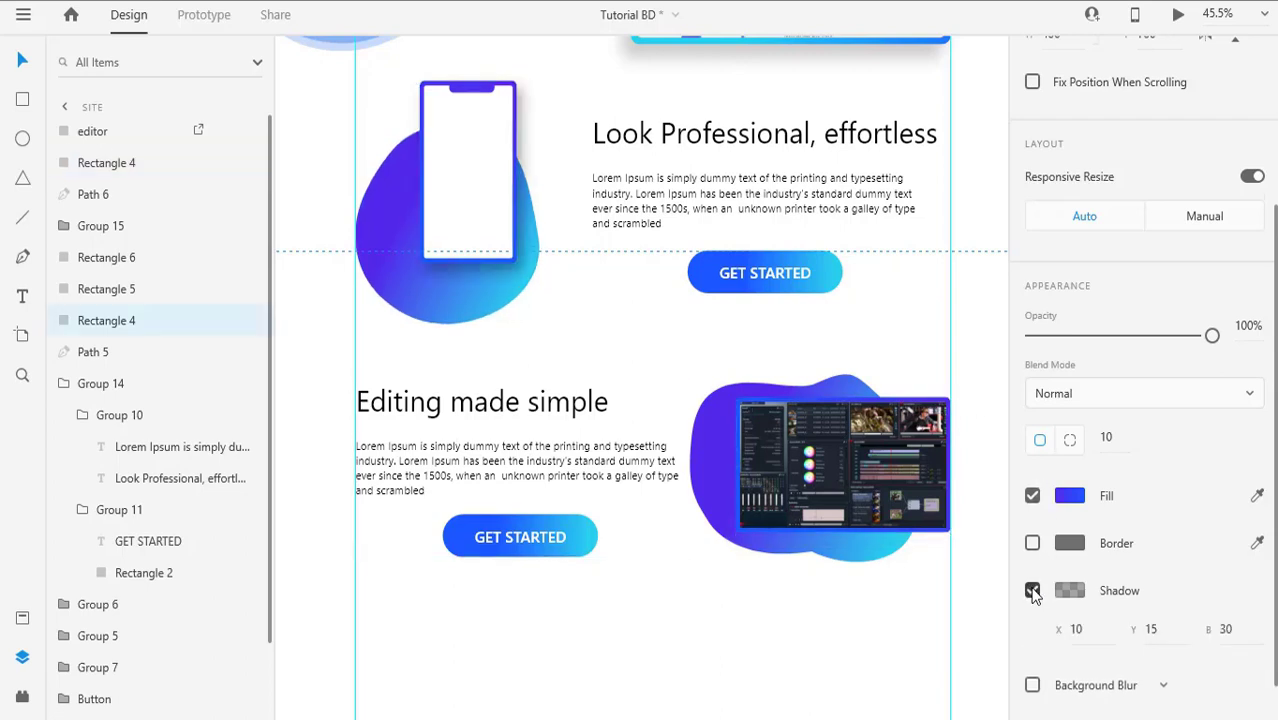
click(1032, 591)
click(1032, 591)
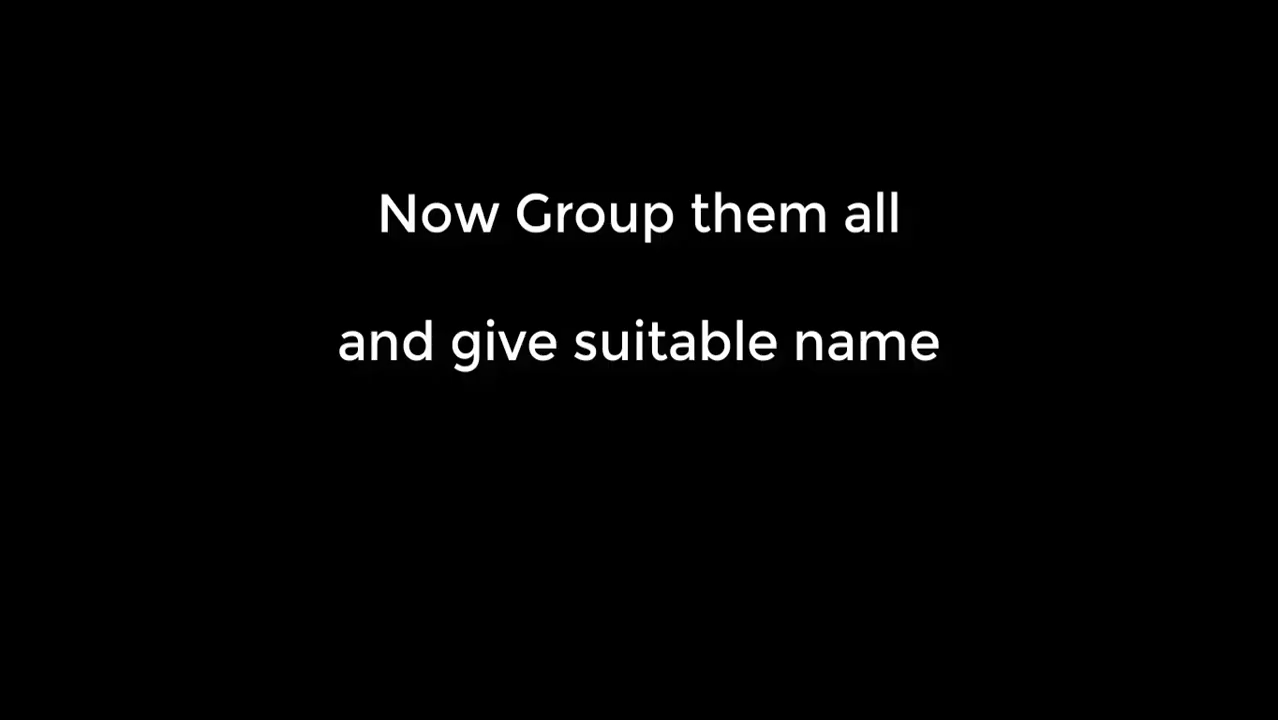
Step: Rename the phone section's group as "Look Professional" and the editor section's group as "Editing made simple"
text(Look Professional)
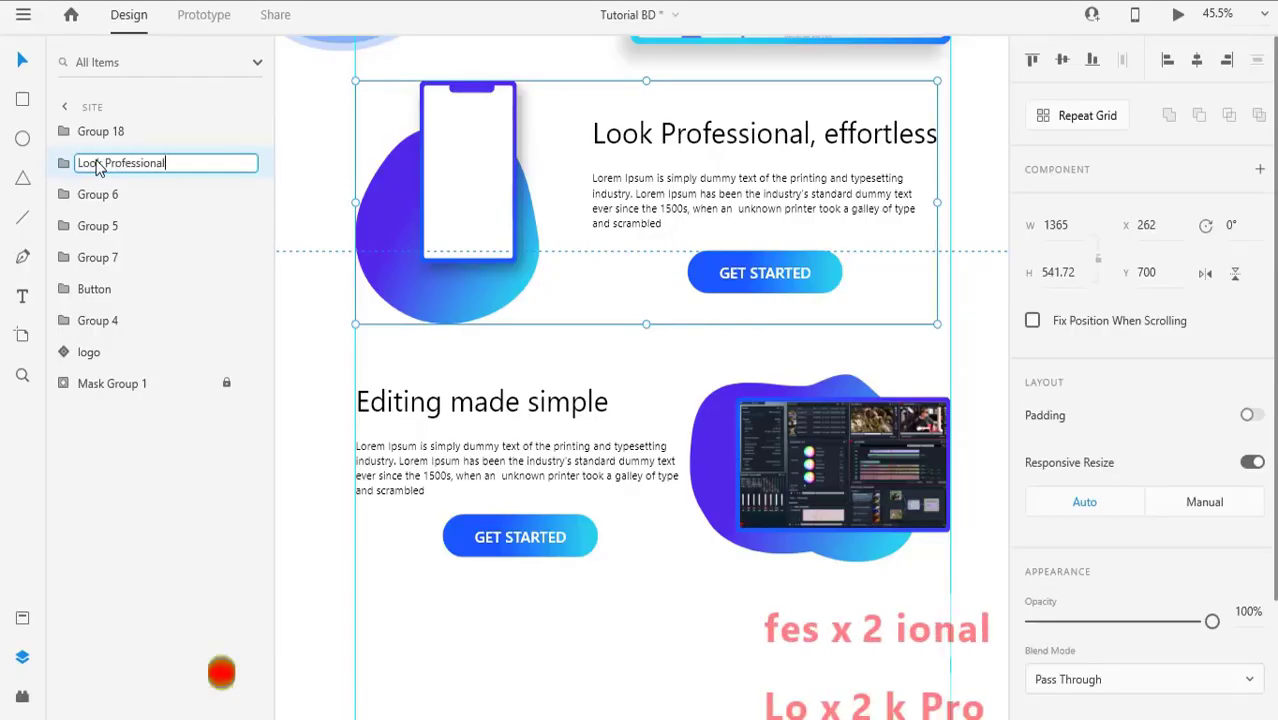
click(436, 422)
double_click(103, 134)
text(E)
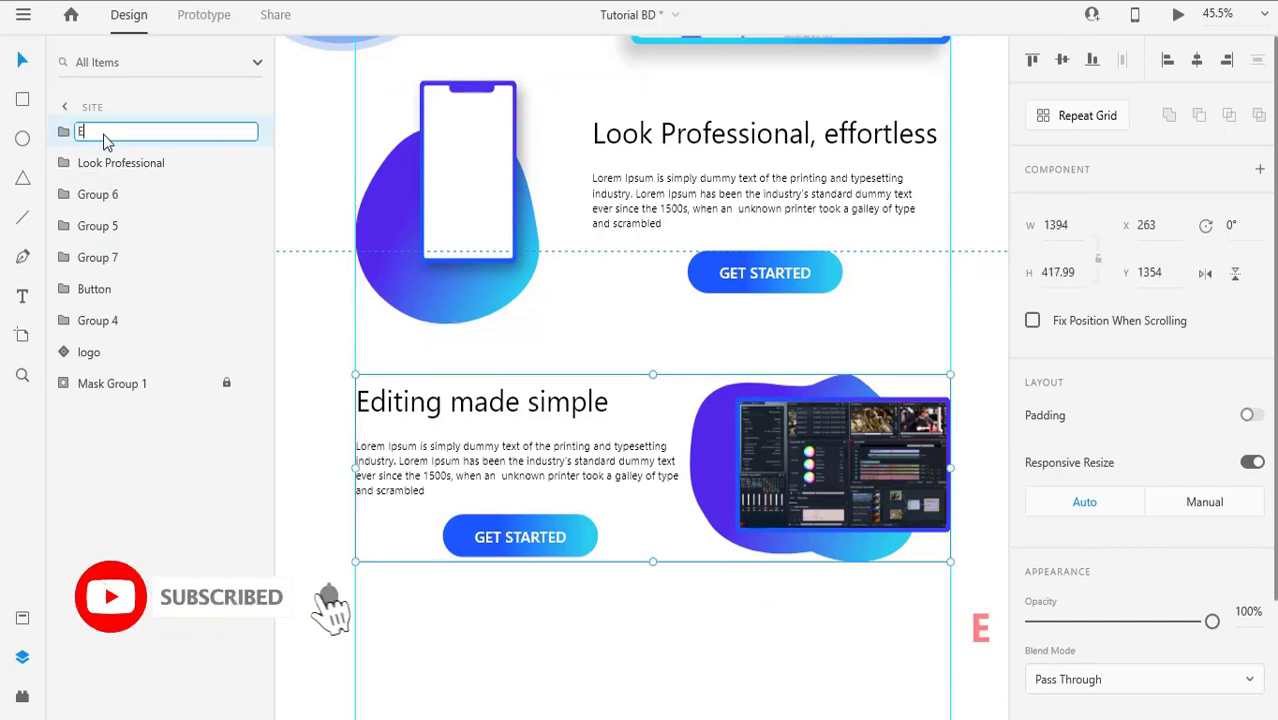
text(diting made simple)
key(Return)
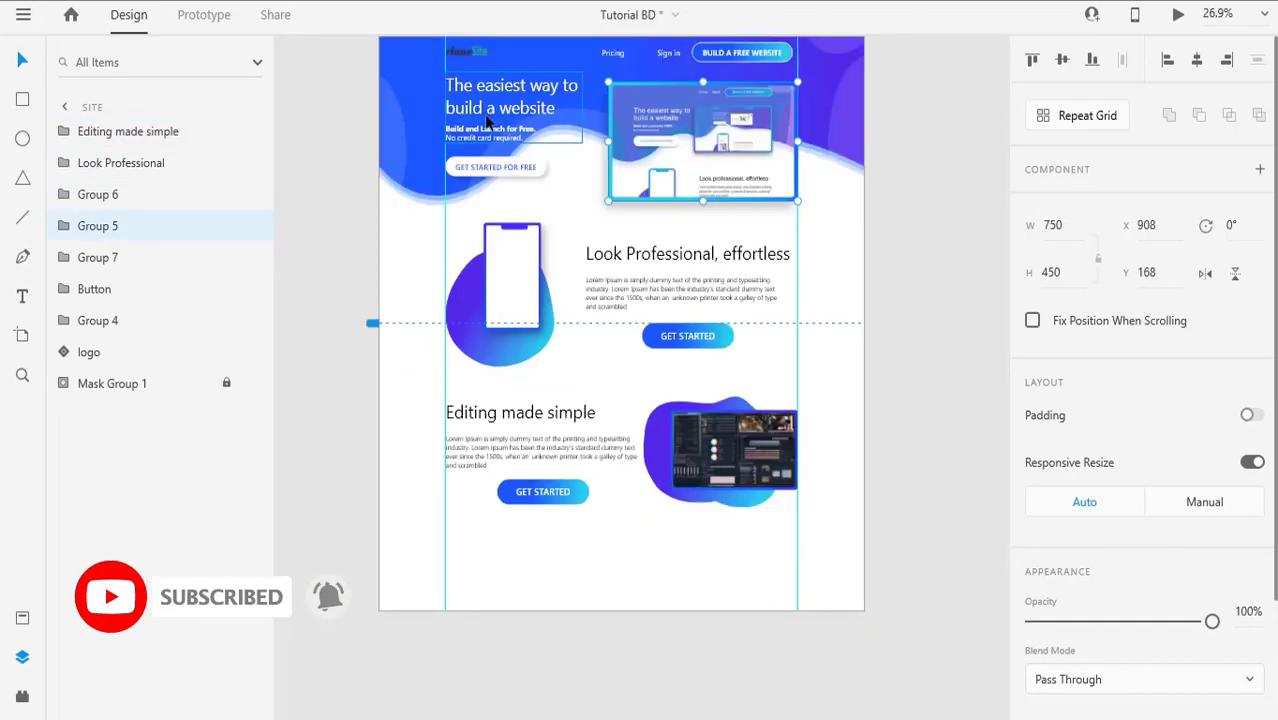
Step: Group the header's headline text with the "GET STARTED FOR FREE" button
click(487, 121)
click(512, 175)
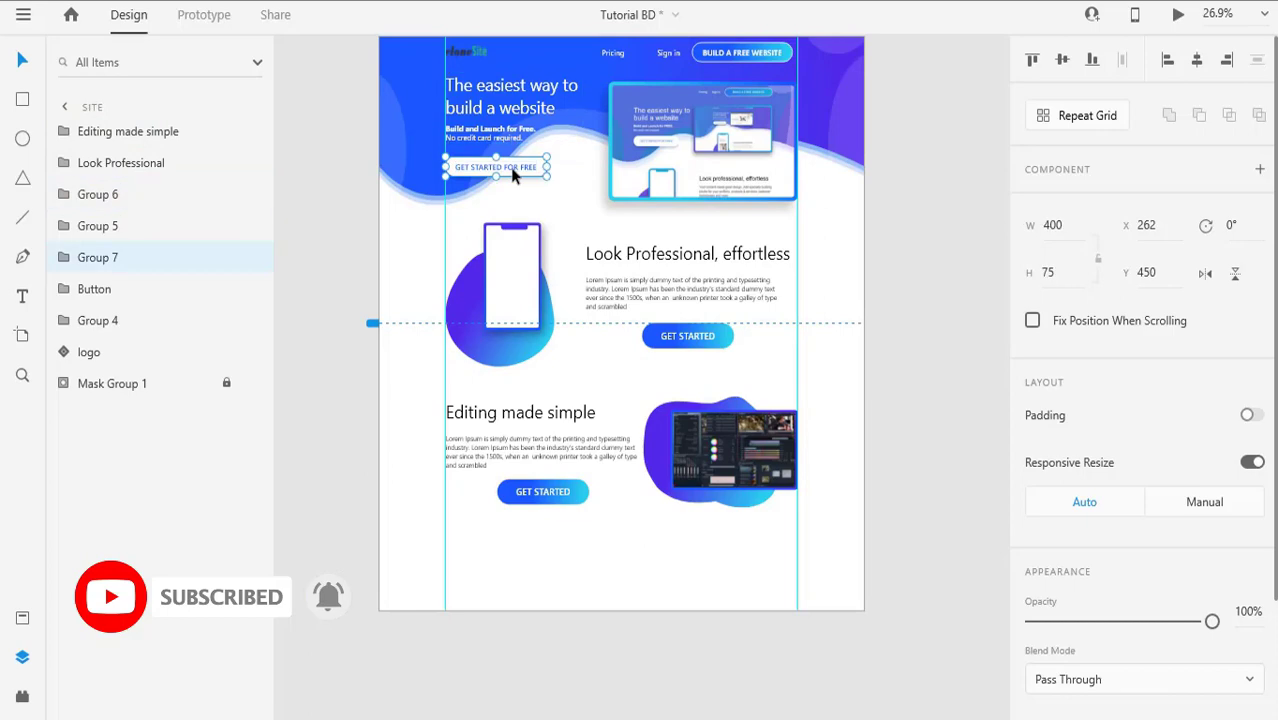
shift+click(507, 127)
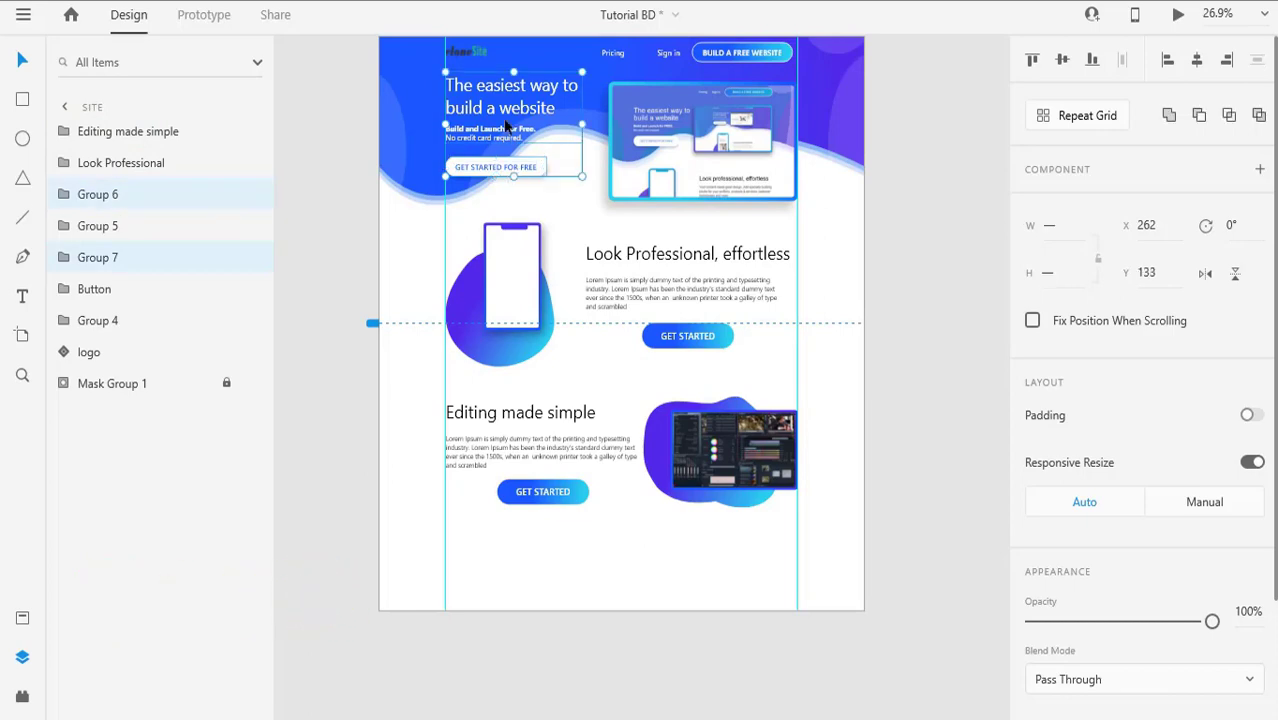
key(ctrl+g)
scroll(583, 168, up, 10)
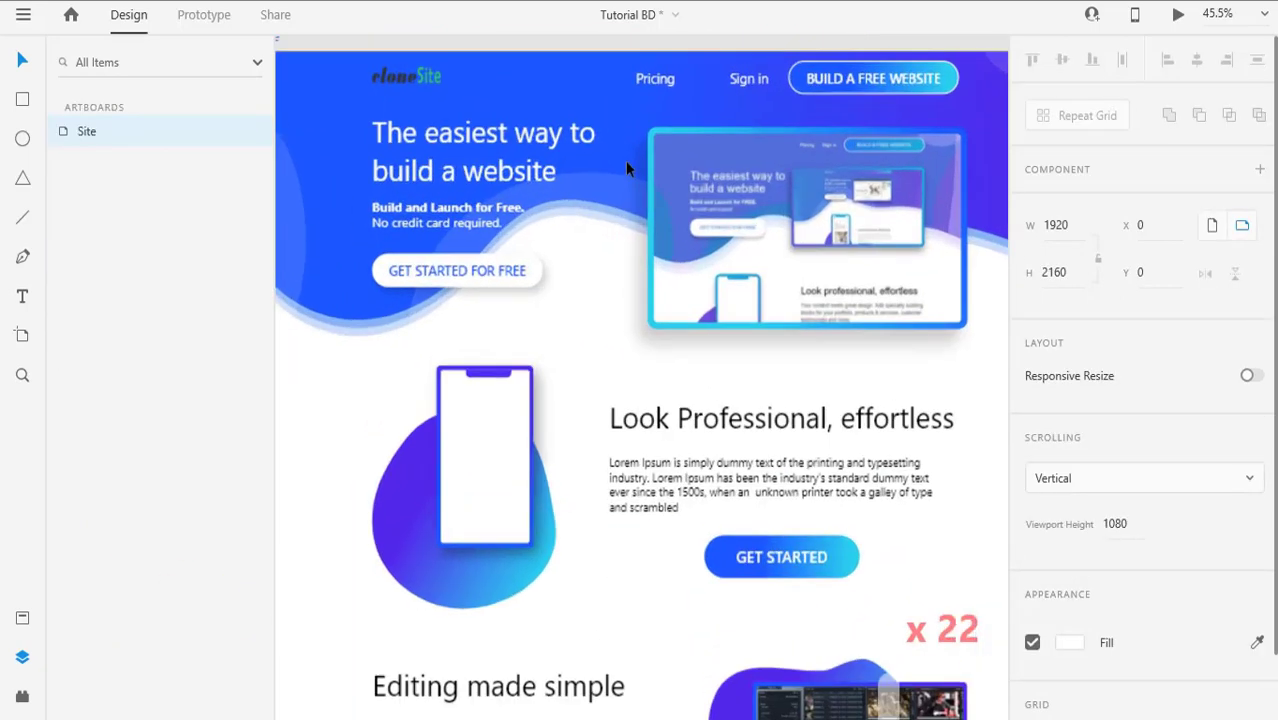
scroll(583, 168, down, 20)
scroll(605, 342, up, 4)
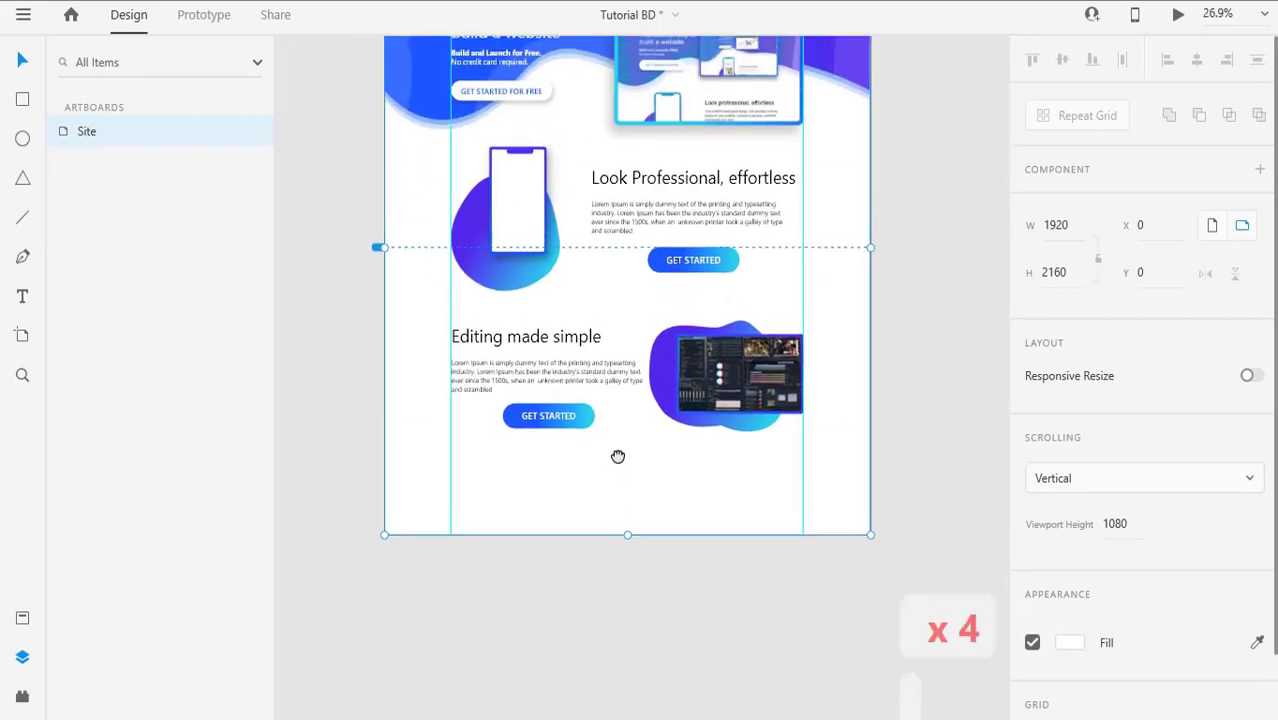
scroll(634, 528, down, 2)
scroll(633, 542, down, 5)
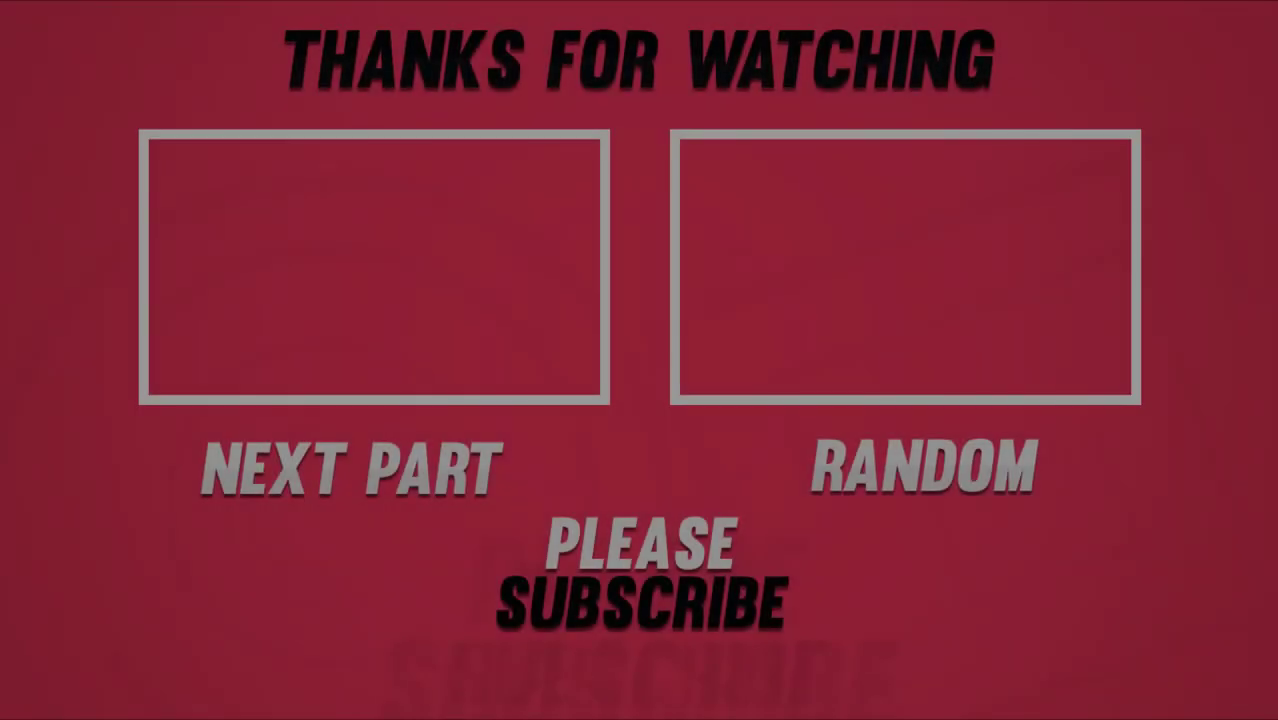